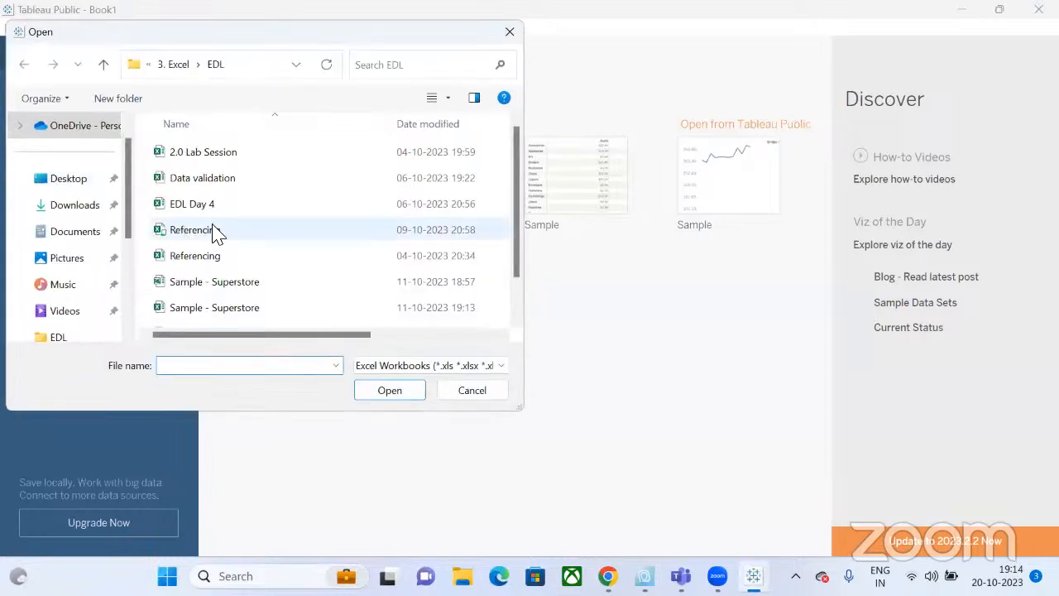
Open the Sample - Superstore Excel workbook from the EDL folder as the data source.
{"action": "left_click", "coordinate": [239, 317]}
{"action": "double_click", "coordinate": [238, 316]}
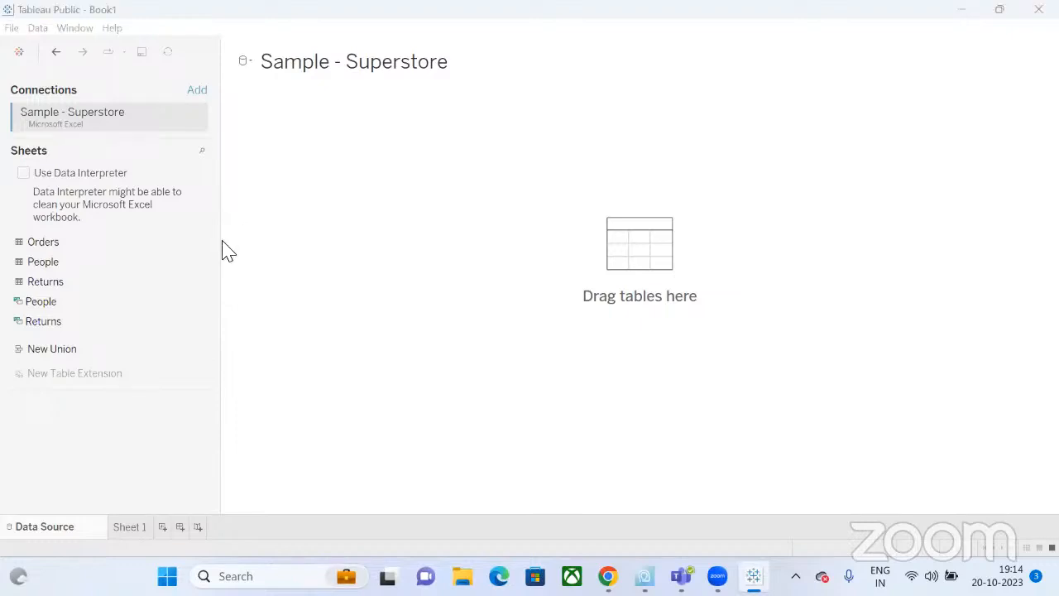
Place Orders on the canvas, then relate the People and Returns tables to it.
{"action": "left_click", "coordinate": [47, 240]}
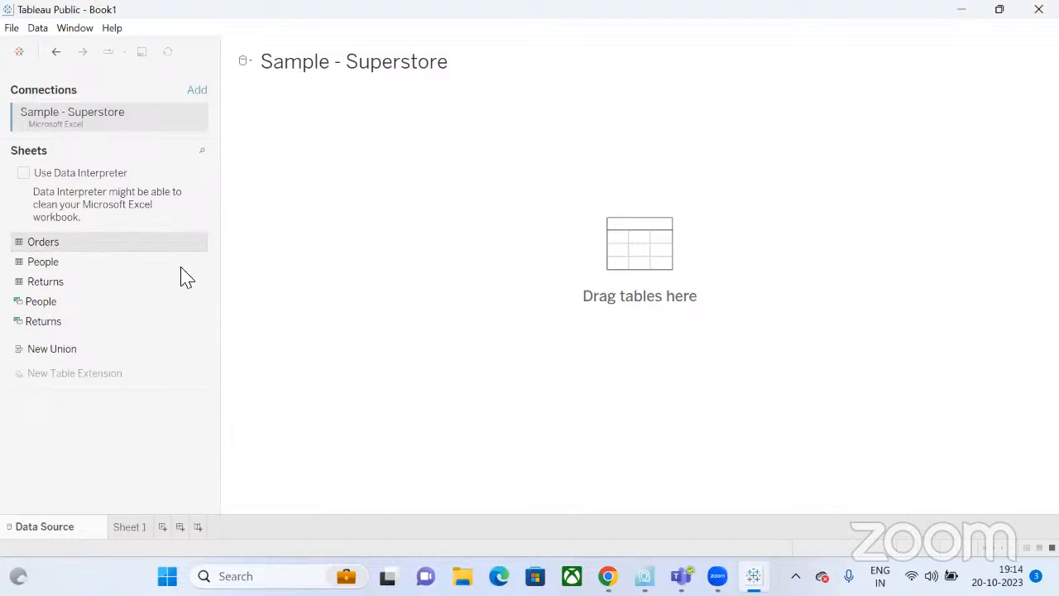
{"action": "left_click_drag", "start_coordinate": [187, 278], "coordinate": [435, 272]}
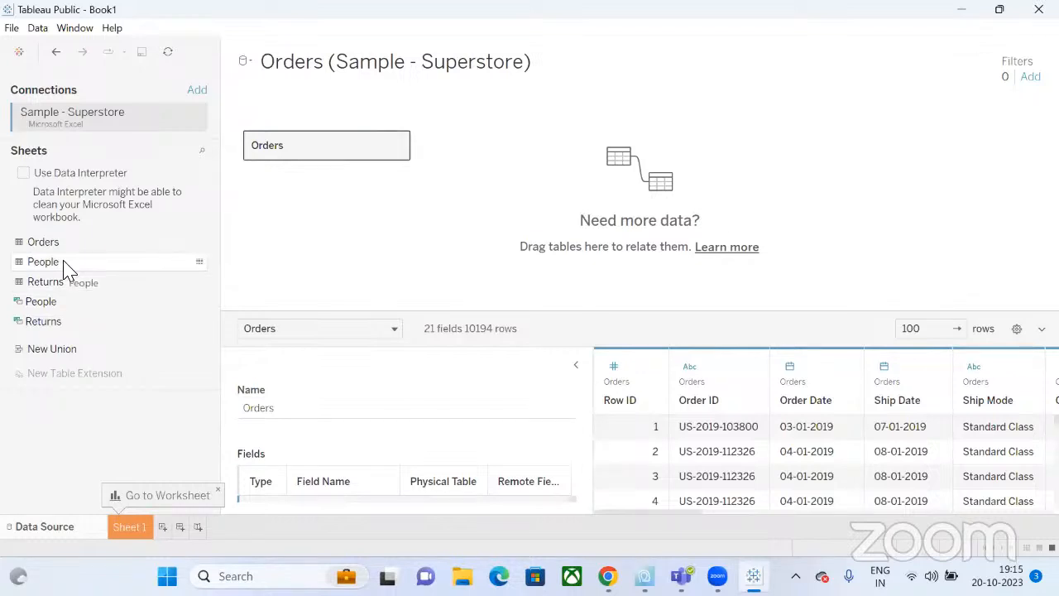
{"action": "left_click_drag", "start_coordinate": [67, 269], "coordinate": [511, 264]}
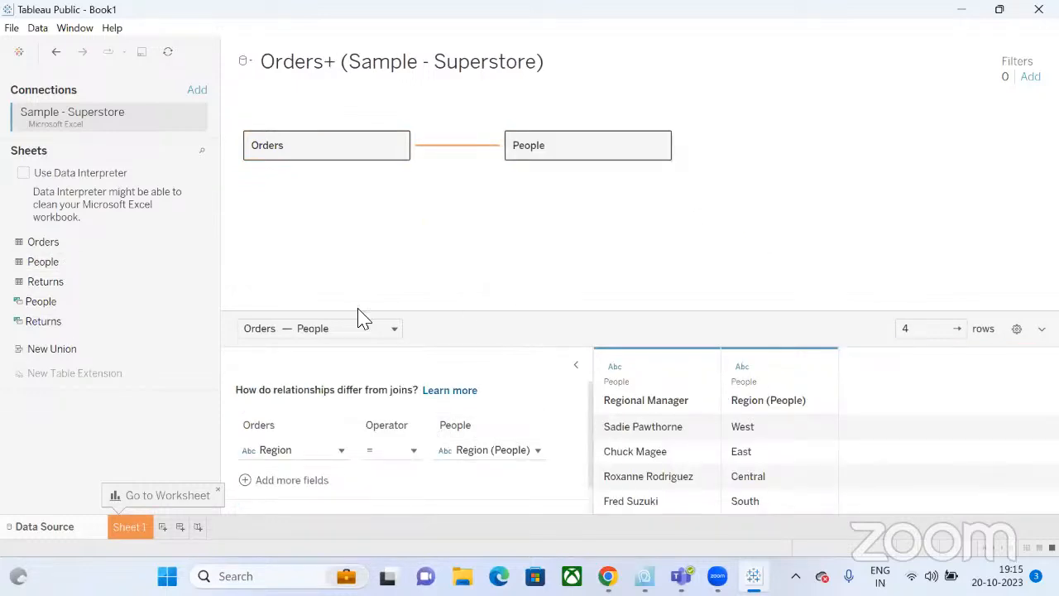
{"action": "left_click_drag", "start_coordinate": [83, 286], "coordinate": [553, 289]}
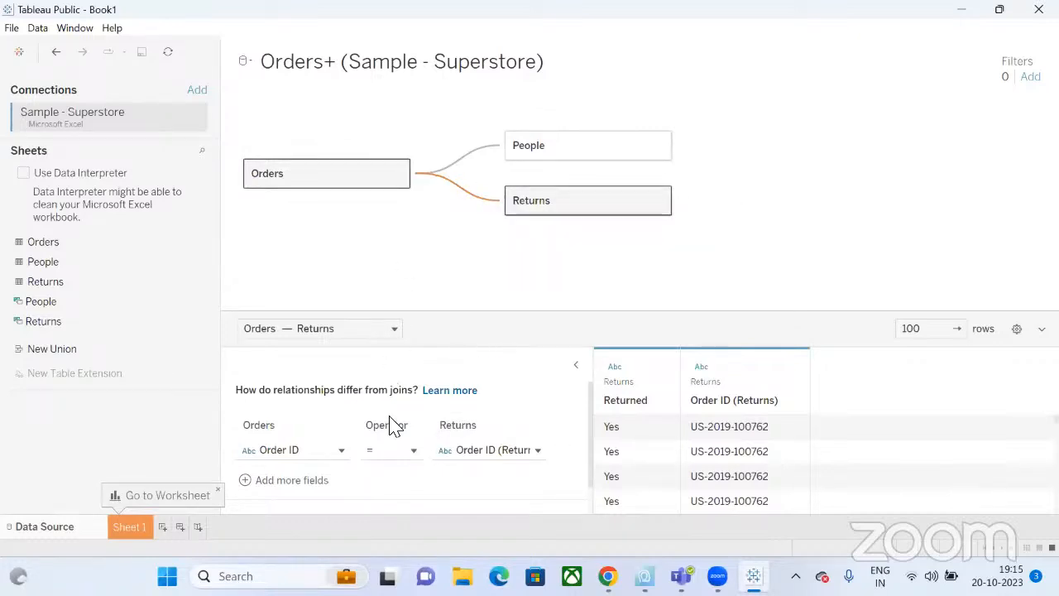
Inspect the Orders–People relationship and the People and Returns tables' fields and rows.
{"action": "left_click", "coordinate": [536, 147]}
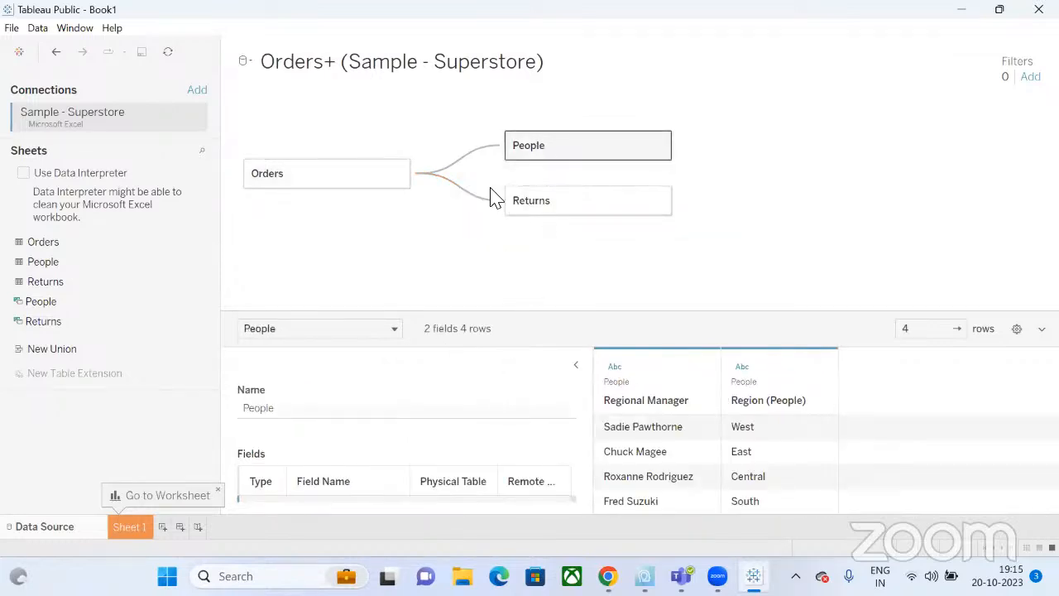
{"action": "left_click", "coordinate": [460, 167]}
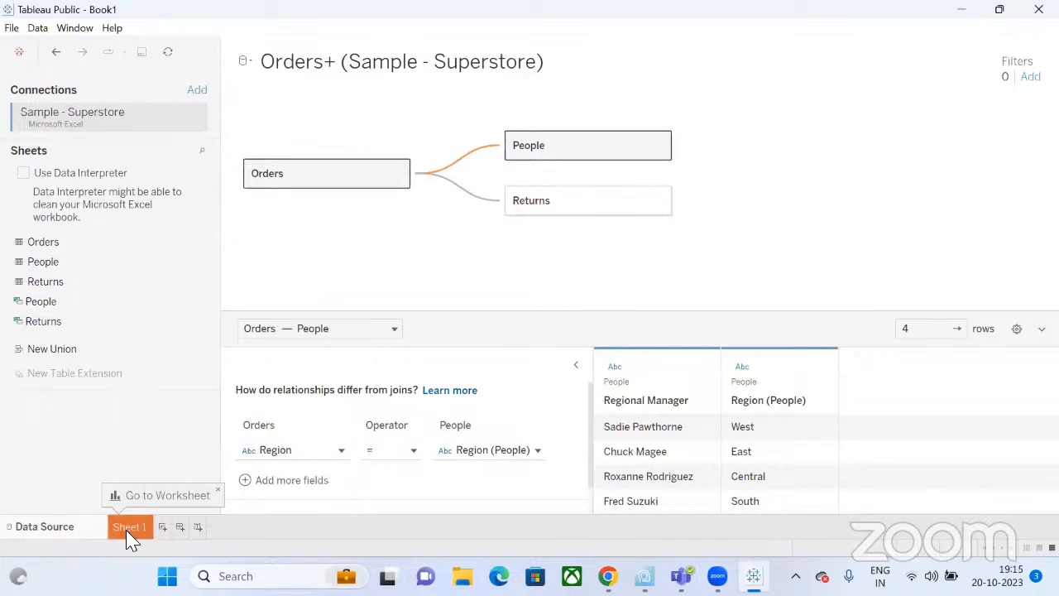
{"action": "left_click", "coordinate": [66, 268]}
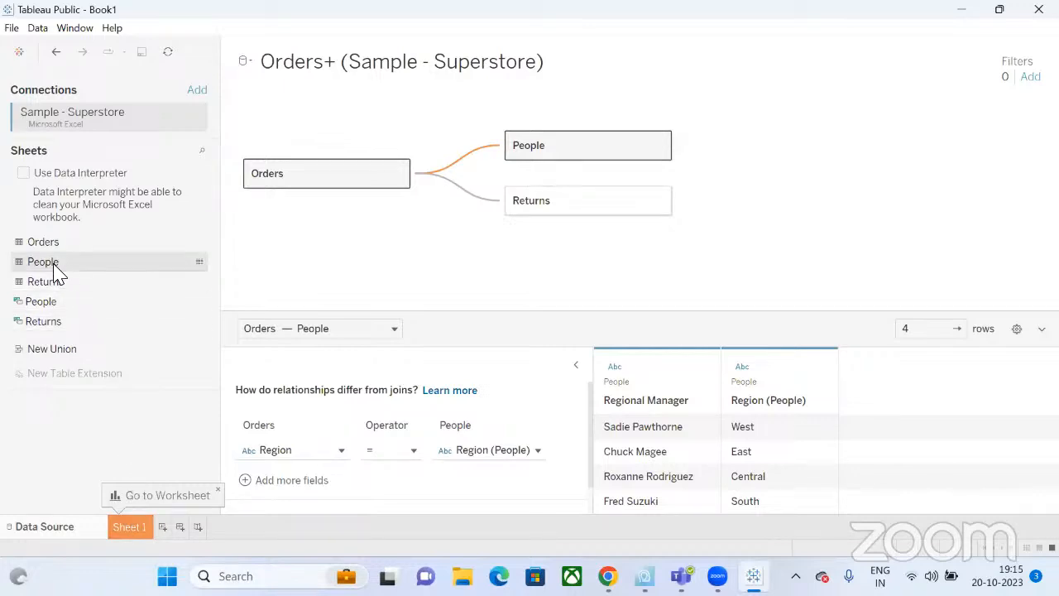
{"action": "left_click", "coordinate": [567, 153]}
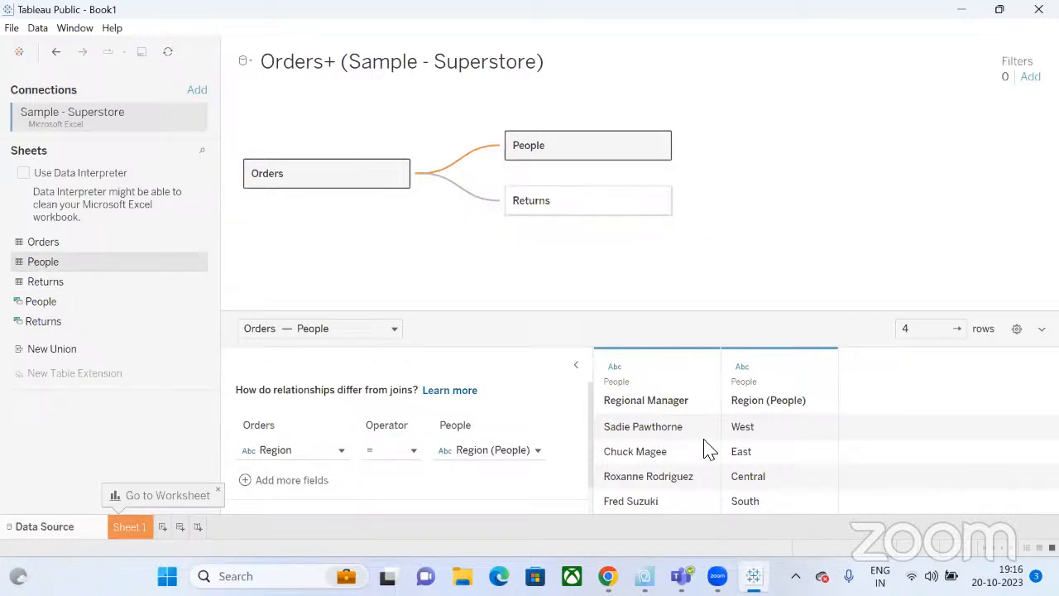
{"action": "left_click", "coordinate": [604, 211]}
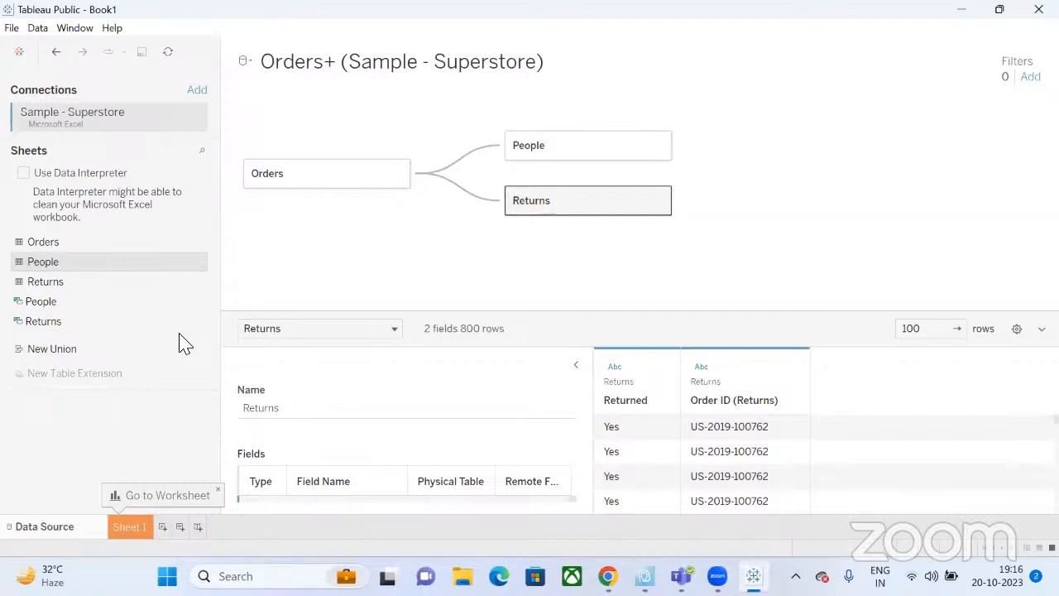
Create a new blank dashboard, keeping new objects tiled.
{"action": "left_click", "coordinate": [181, 526]}
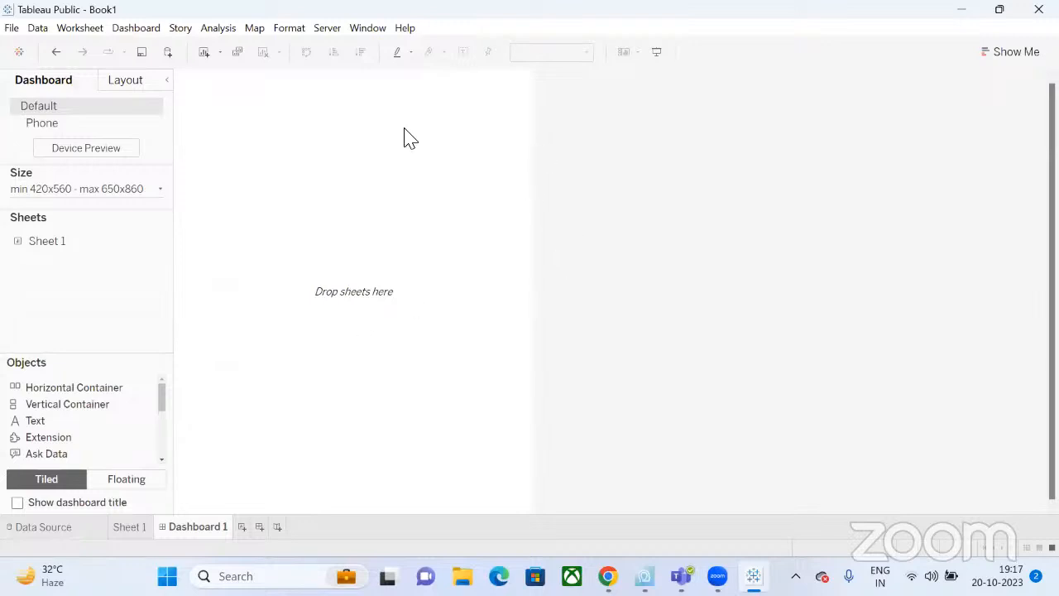
{"action": "left_click", "coordinate": [131, 484]}
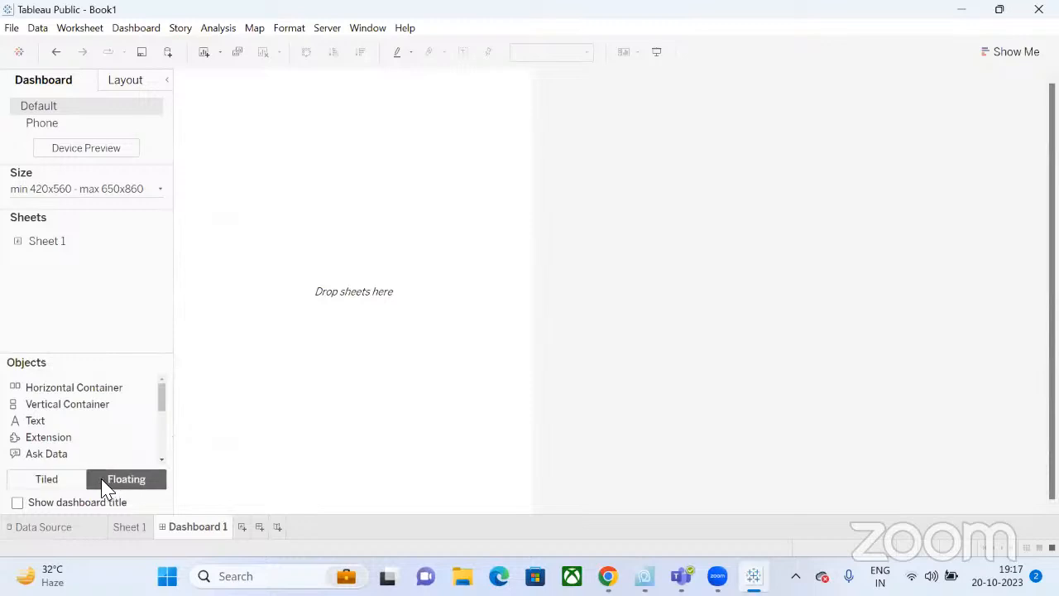
{"action": "left_click", "coordinate": [70, 488]}
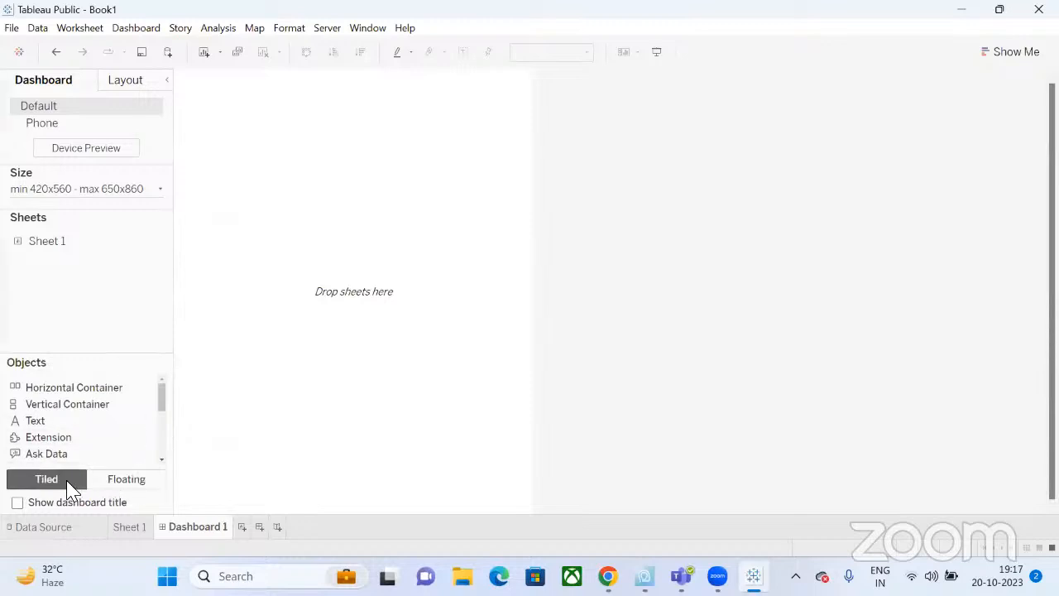
Set the dashboard size Range to Automatic.
{"action": "left_click", "coordinate": [149, 195]}
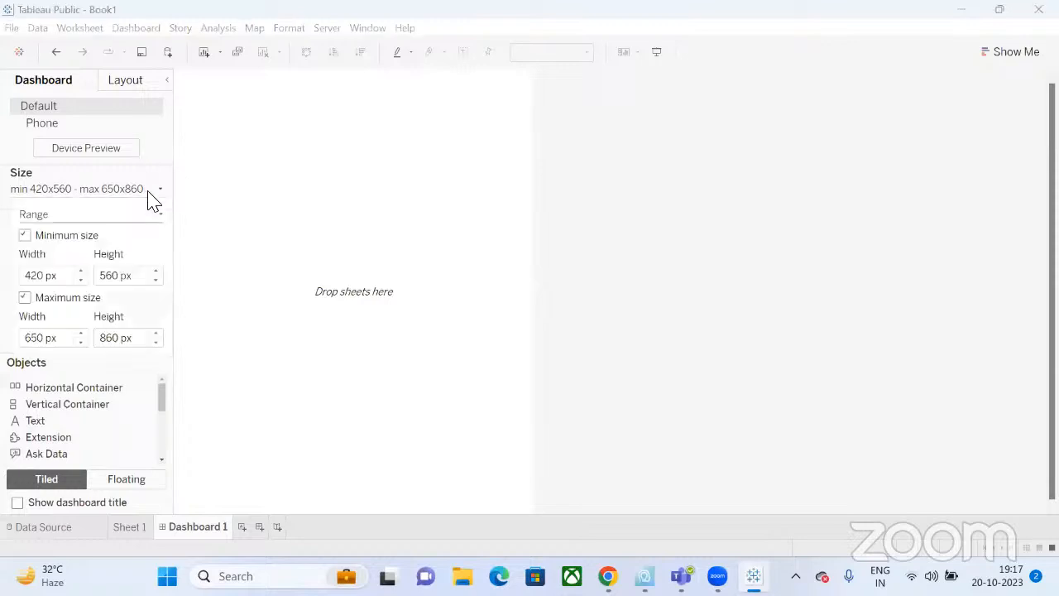
{"action": "left_click", "coordinate": [103, 219]}
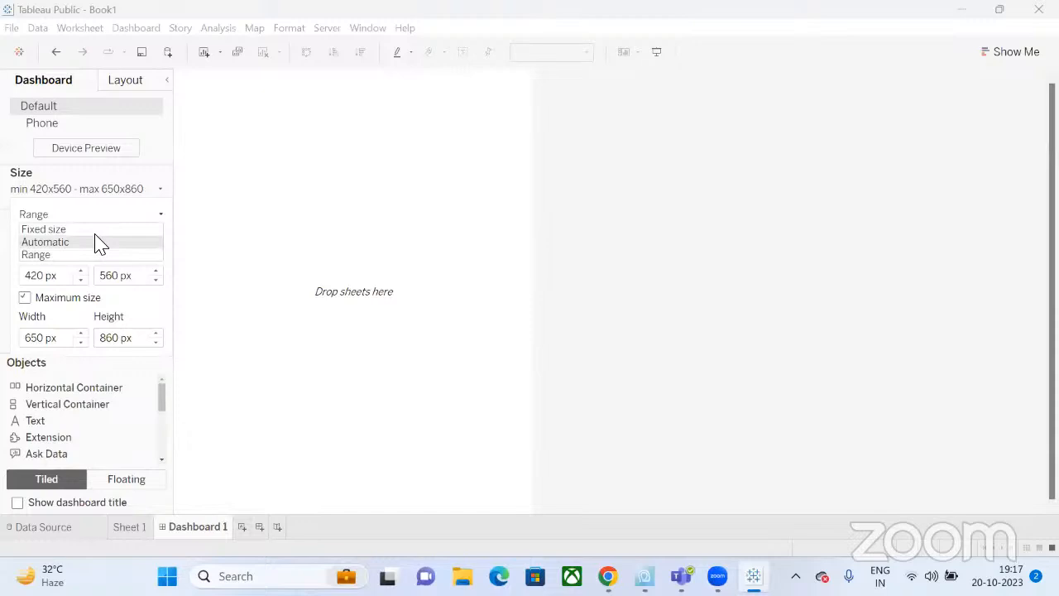
{"action": "left_click", "coordinate": [96, 243]}
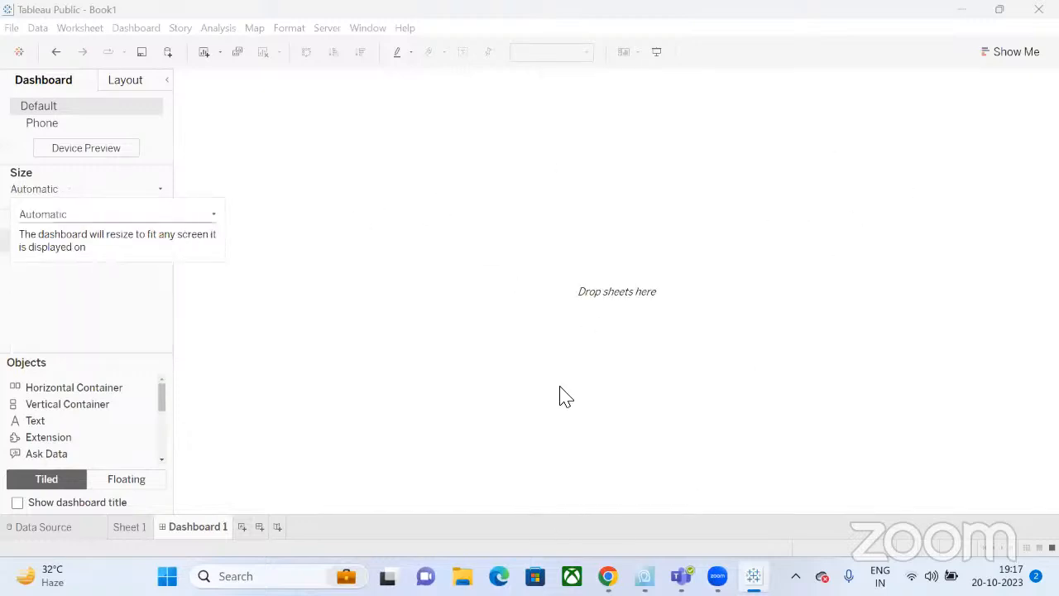
{"action": "left_click", "coordinate": [141, 189]}
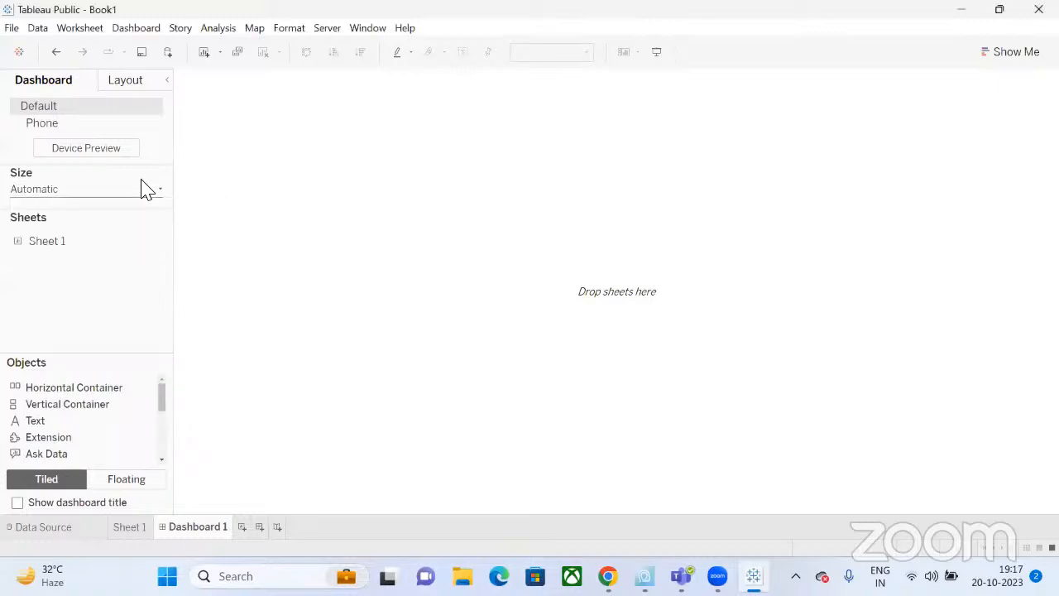
{"action": "left_click", "coordinate": [130, 194]}
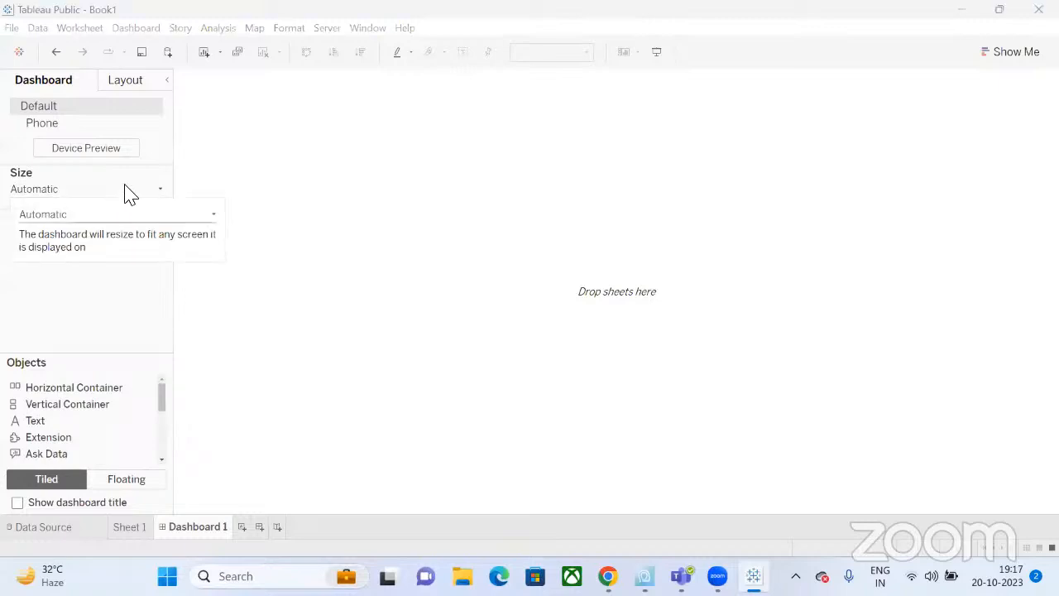
{"action": "left_click", "coordinate": [72, 192]}
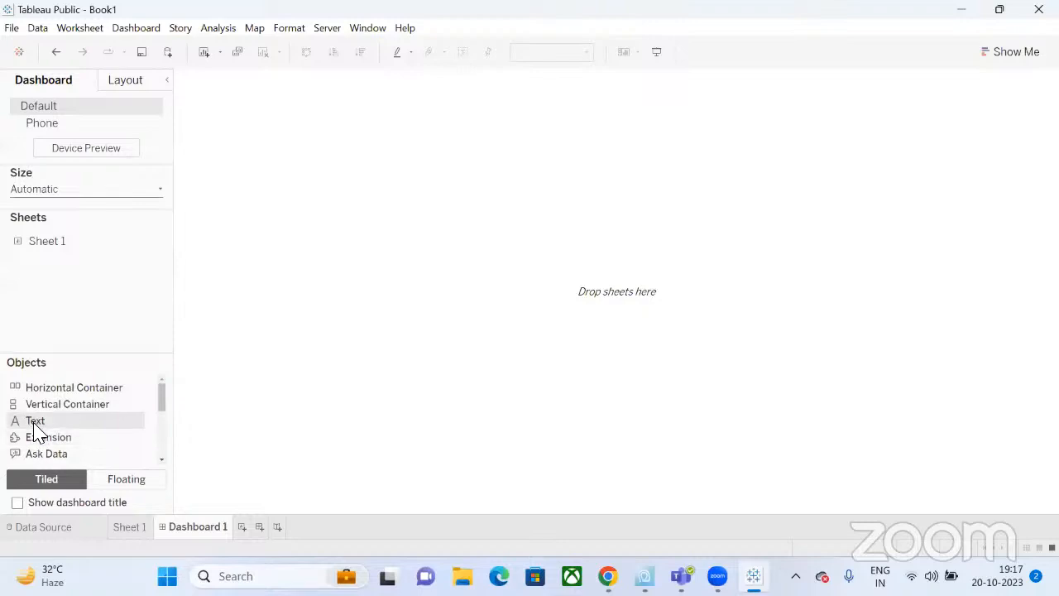
Add a large-font 'Sales Analytics Dashboard' text title, and create a second blank Dashboard 2.
{"action": "left_click_drag", "start_coordinate": [34, 425], "coordinate": [358, 192]}
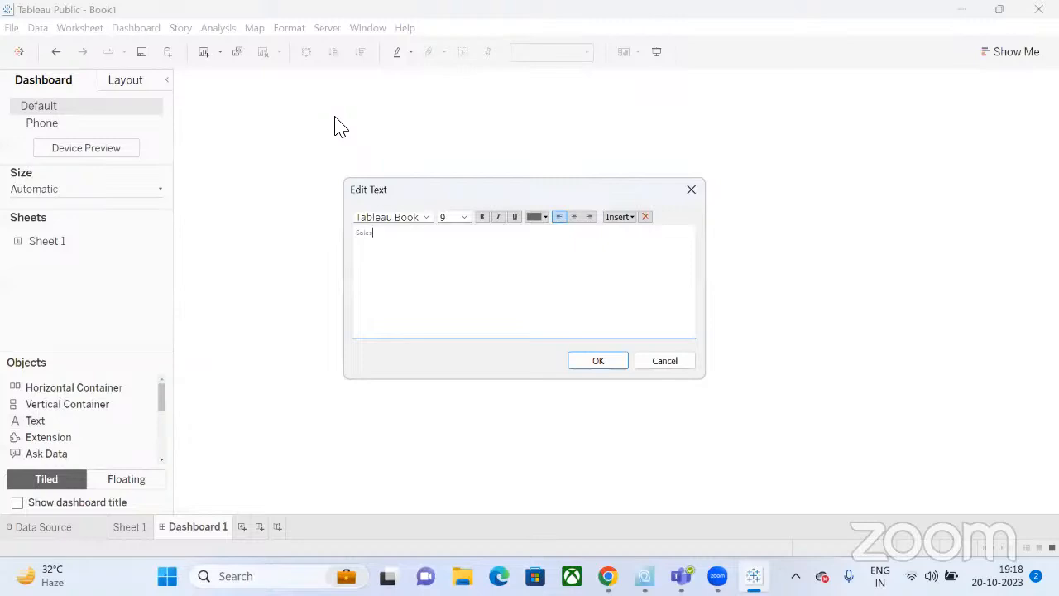
{"action": "type", "text": "Sales Analytics Dashboard"}
{"action": "triple_click", "coordinate": [440, 236]}
{"action": "left_click", "coordinate": [464, 218]}
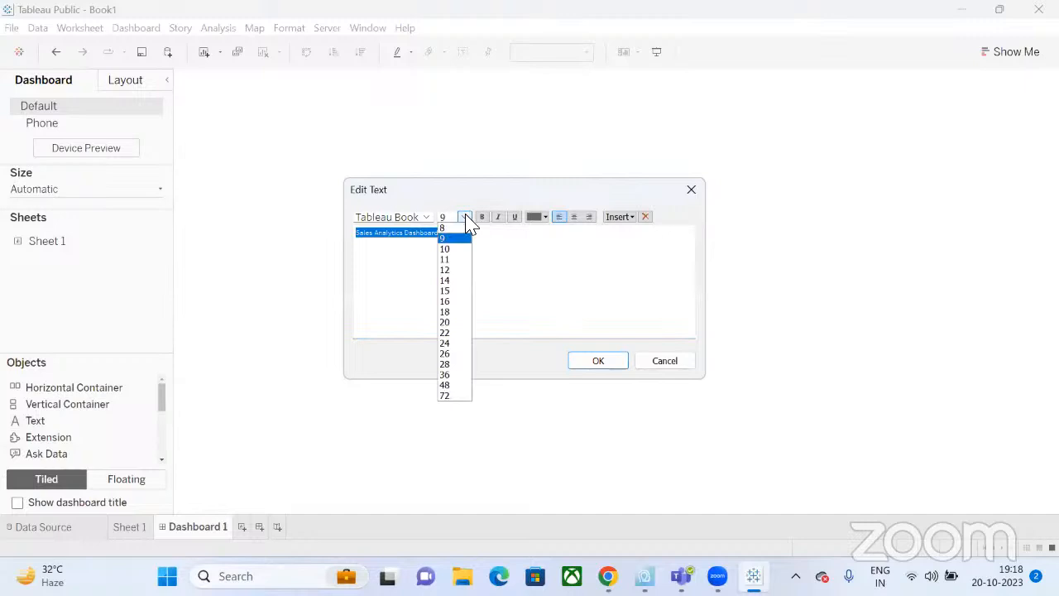
{"action": "left_click", "coordinate": [445, 387]}
{"action": "key", "text": "Return"}
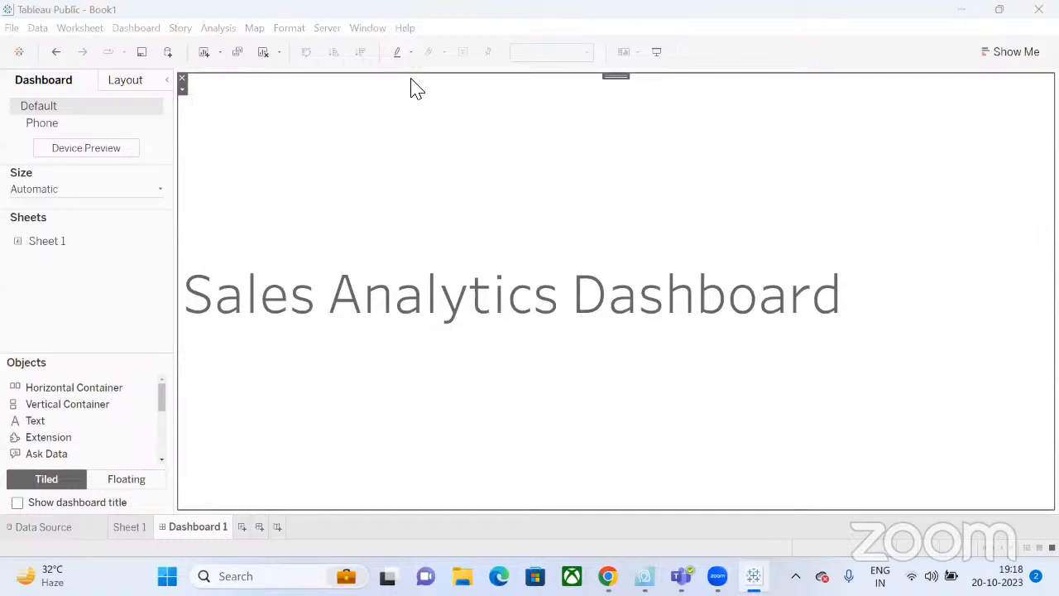
{"action": "left_click", "coordinate": [259, 527]}
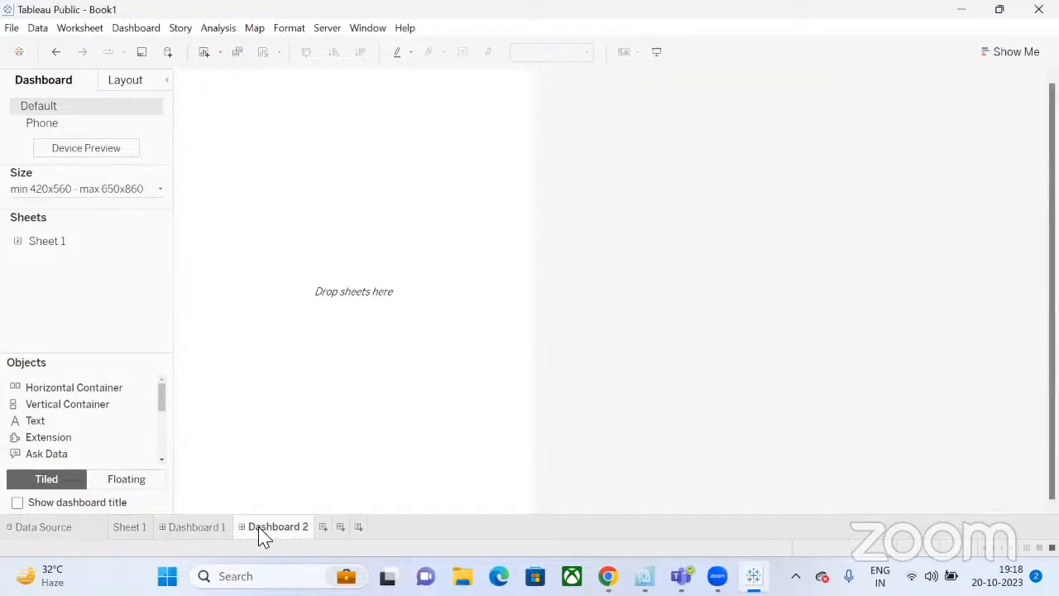
{"action": "left_click", "coordinate": [126, 194]}
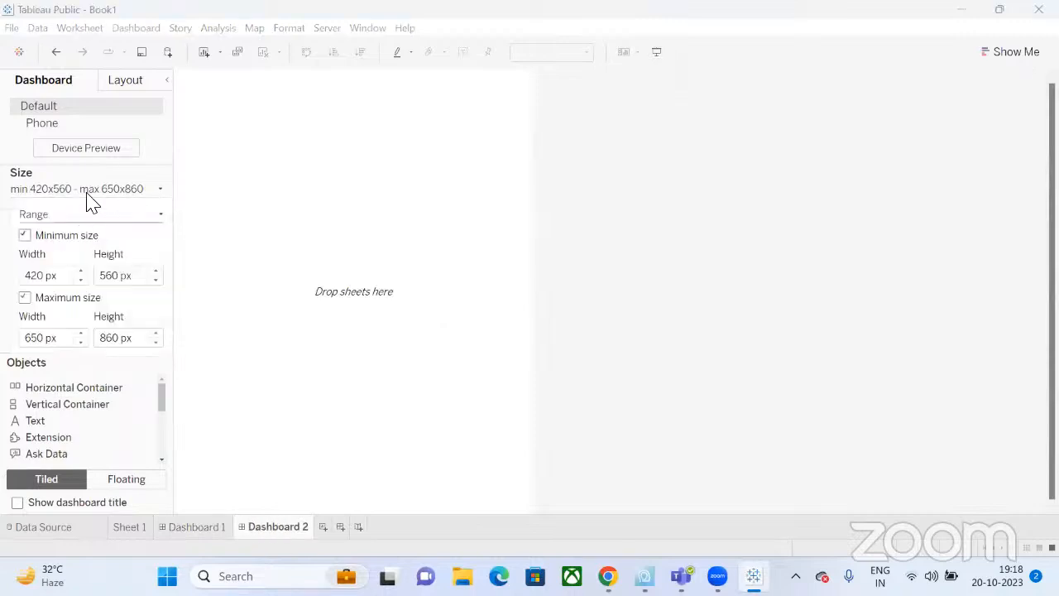
{"action": "left_click", "coordinate": [144, 217]}
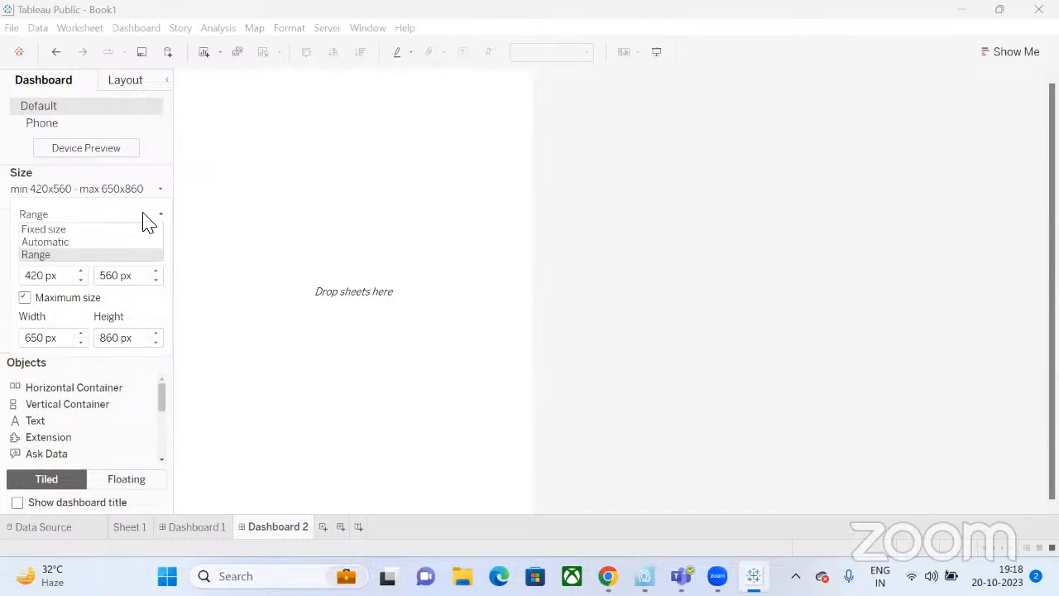
{"action": "left_click", "coordinate": [91, 242]}
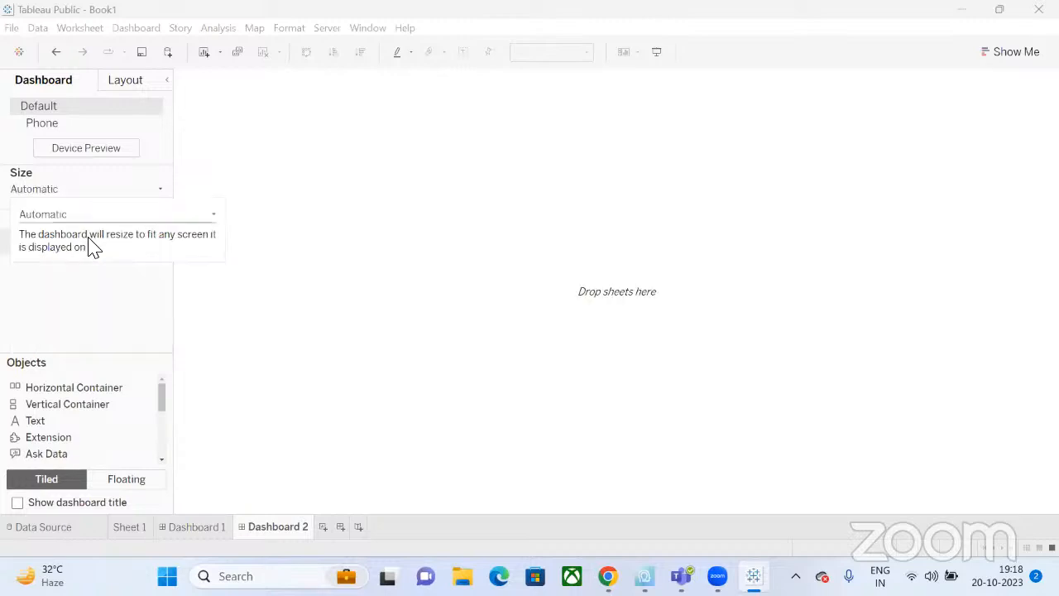
{"action": "right_click", "coordinate": [286, 534]}
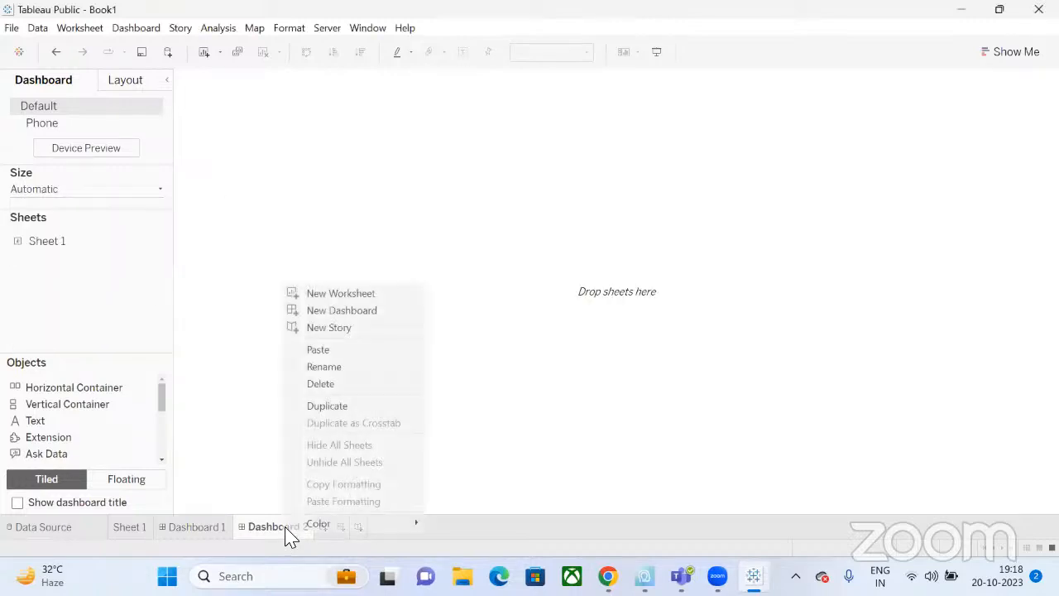
{"action": "left_click", "coordinate": [341, 384]}
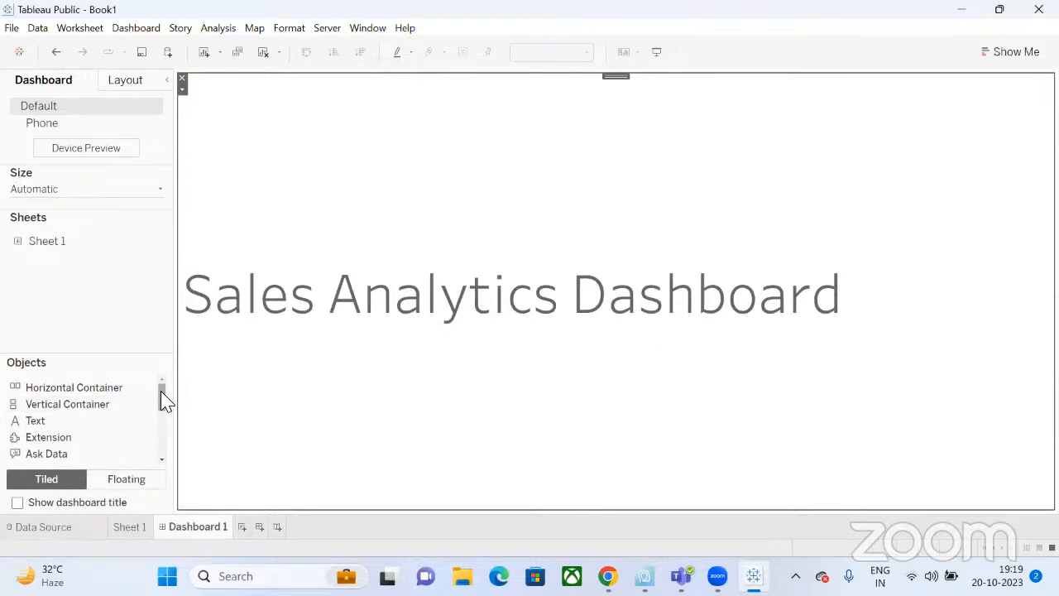
Place Sheet 1 in the left half of the dashboard.
{"action": "mouse_move", "coordinate": [163, 401]}
{"action": "left_mouse_down"}
{"action": "mouse_move", "coordinate": [160, 429]}
{"action": "mouse_move", "coordinate": [166, 396]}
{"action": "left_mouse_up"}
{"action": "mouse_move", "coordinate": [46, 243]}
{"action": "left_click_drag", "start_coordinate": [45, 243], "coordinate": [416, 358]}
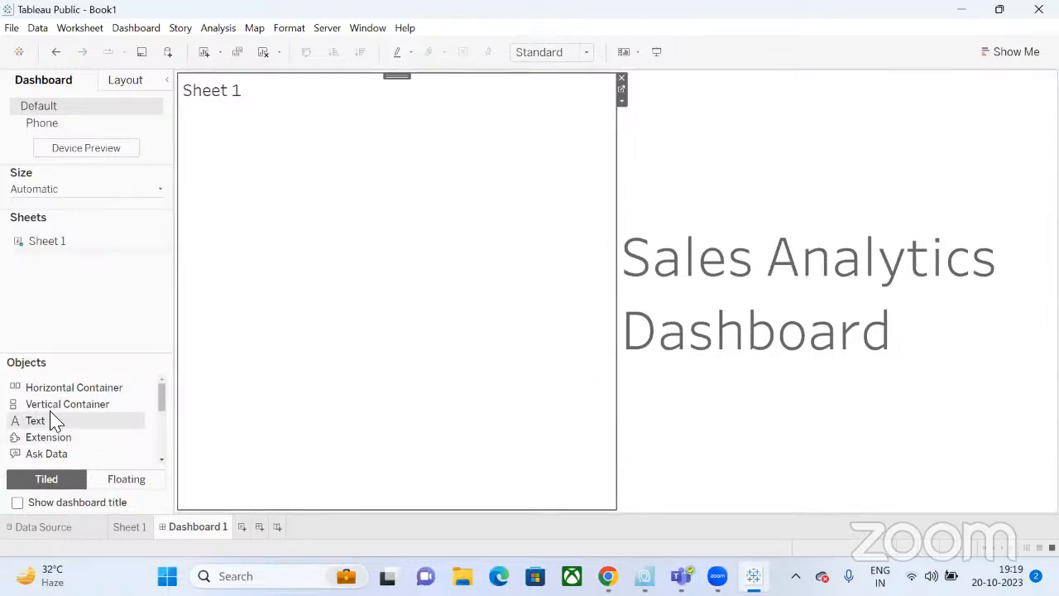
Remove the empty vertical container and the Sheet 1 zone, leaving only the title.
{"action": "left_click_drag", "start_coordinate": [57, 407], "coordinate": [819, 459]}
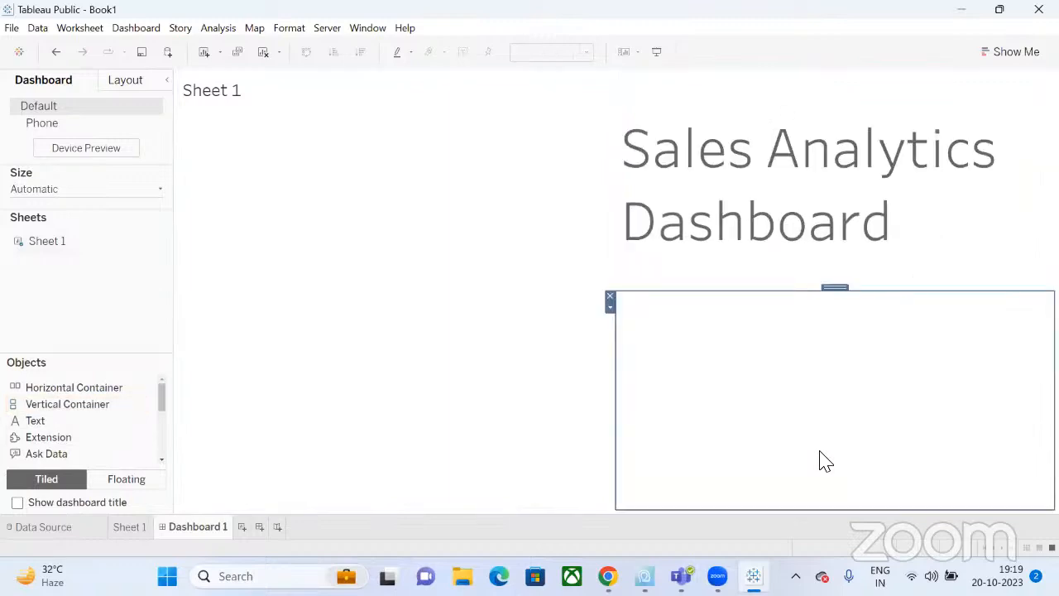
{"action": "left_click", "coordinate": [610, 298]}
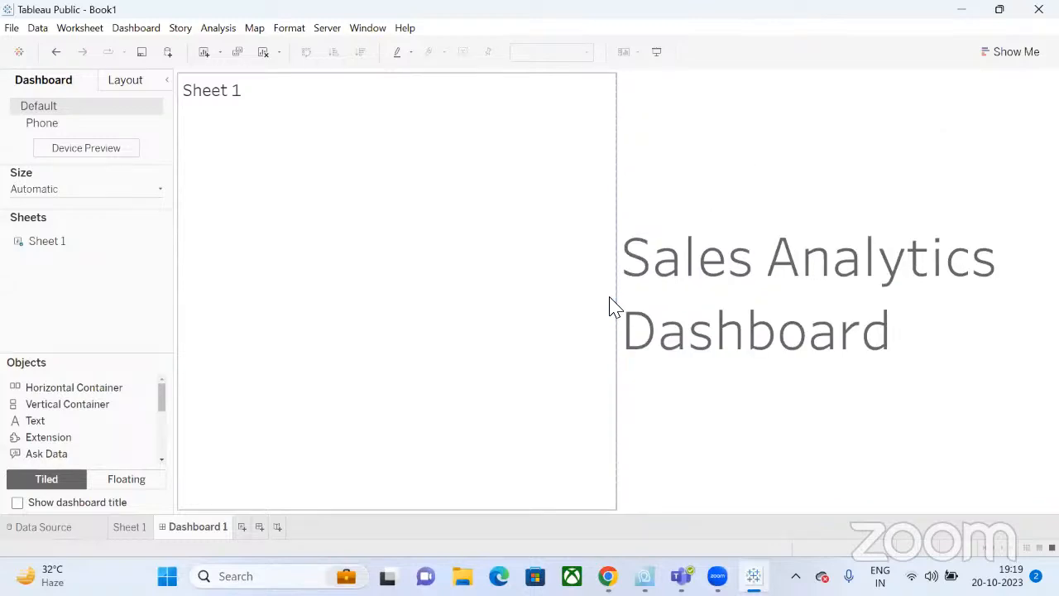
{"action": "left_click", "coordinate": [598, 102]}
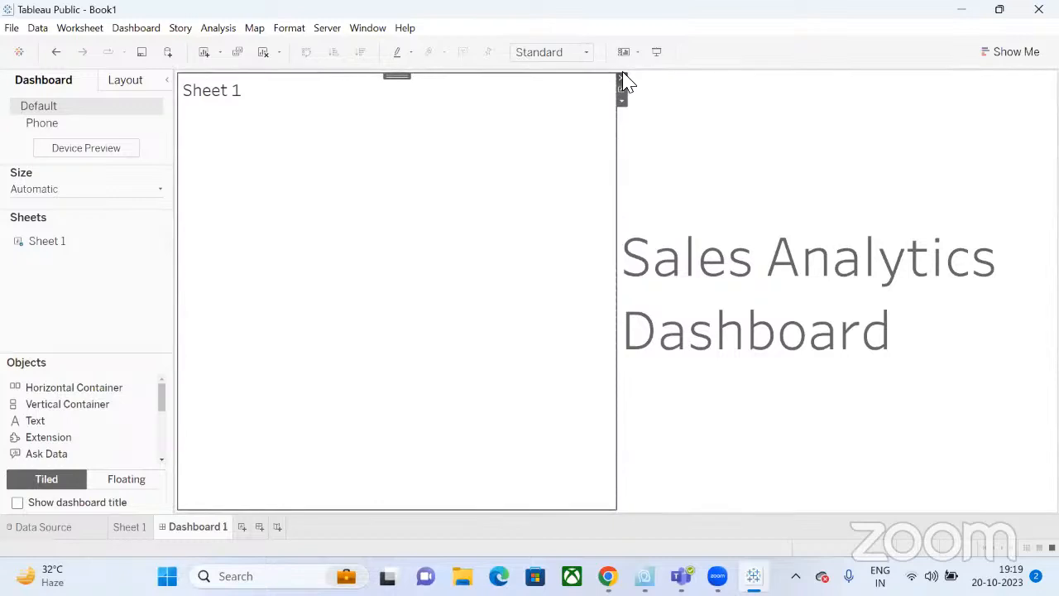
{"action": "left_click", "coordinate": [622, 78]}
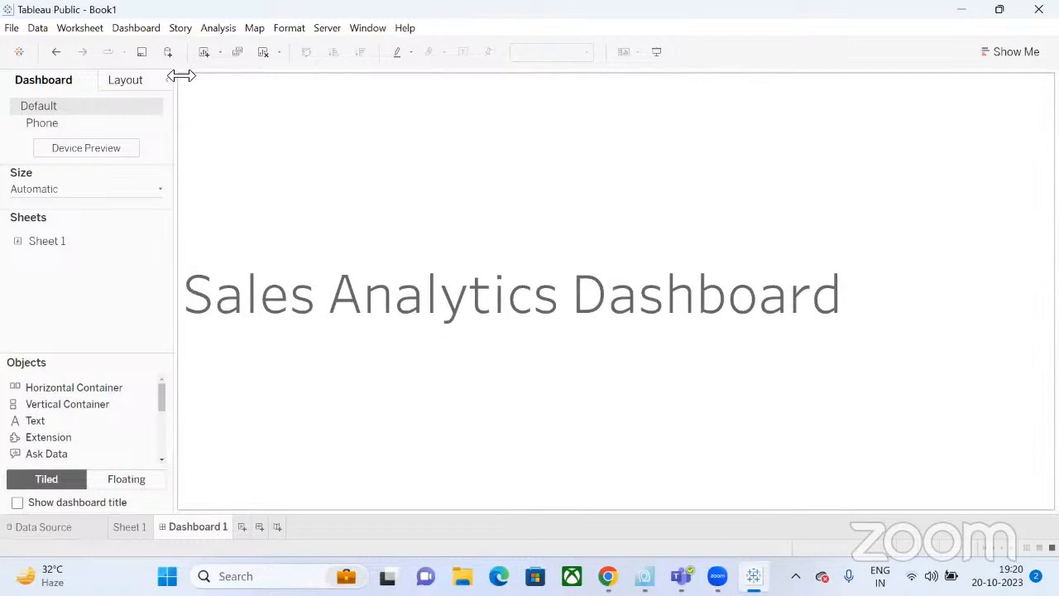
Switch new dashboard objects to Floating placement, adjusting the side panel width.
{"action": "mouse_move", "coordinate": [179, 74]}
{"action": "left_mouse_down"}
{"action": "mouse_move", "coordinate": [264, 86]}
{"action": "mouse_move", "coordinate": [165, 88]}
{"action": "left_mouse_up"}
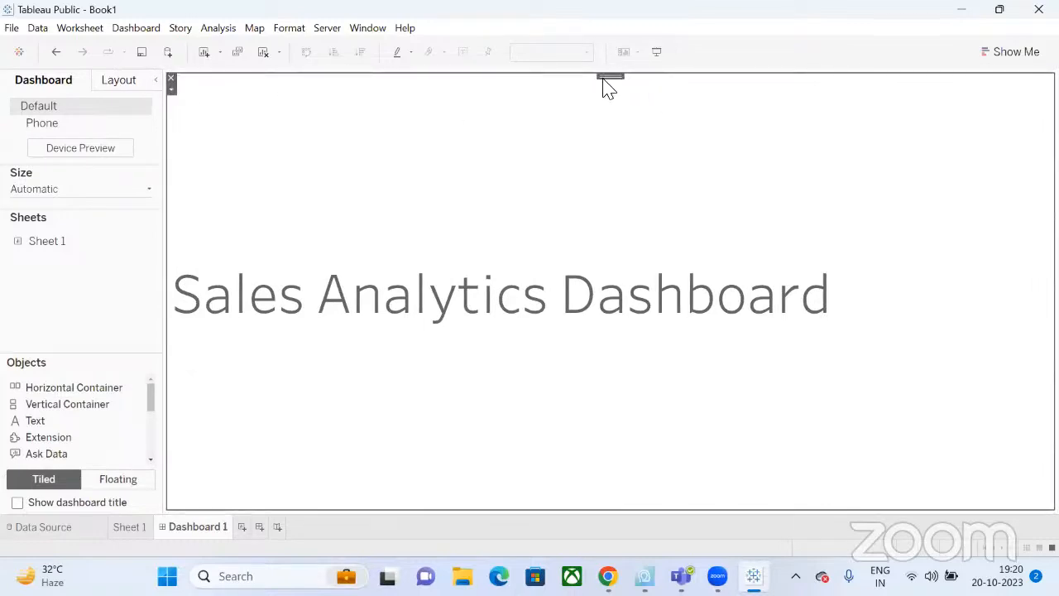
{"action": "left_click_drag", "start_coordinate": [605, 88], "coordinate": [591, 138]}
{"action": "left_click", "coordinate": [117, 487]}
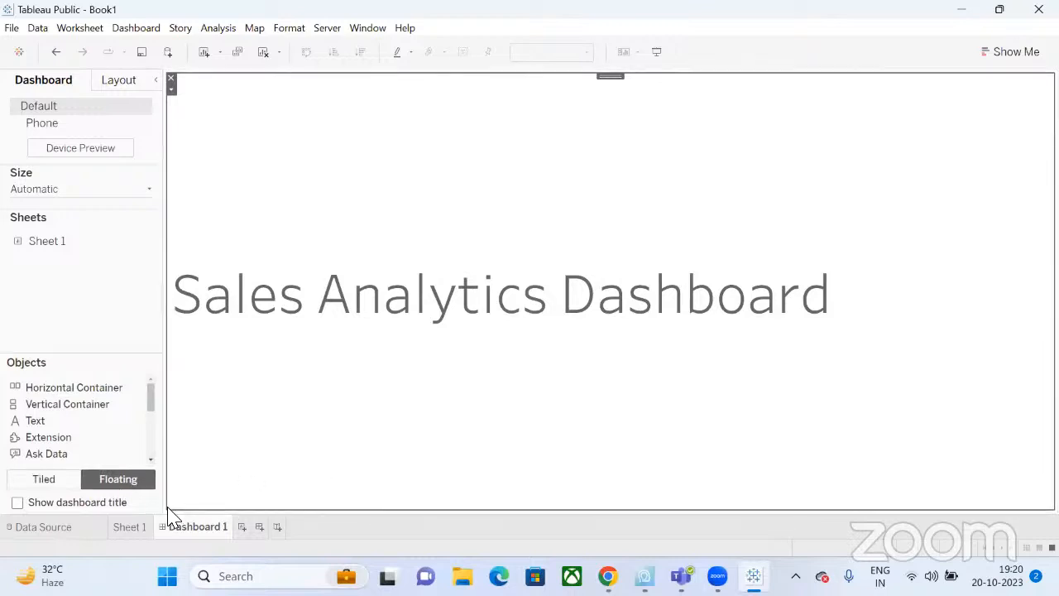
{"action": "left_click_drag", "start_coordinate": [166, 508], "coordinate": [249, 508]}
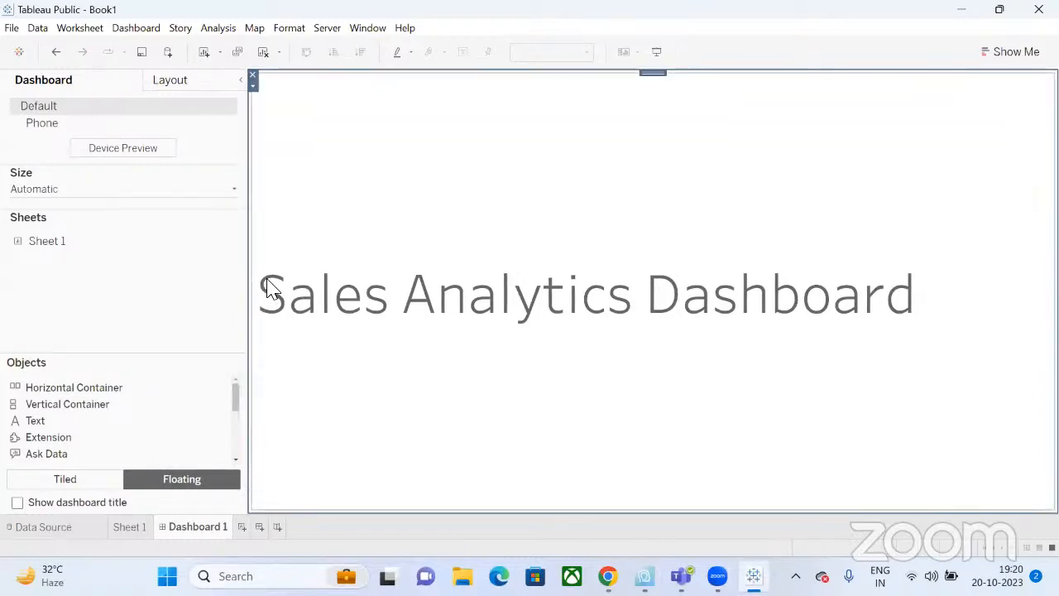
{"action": "left_click_drag", "start_coordinate": [244, 287], "coordinate": [175, 289]}
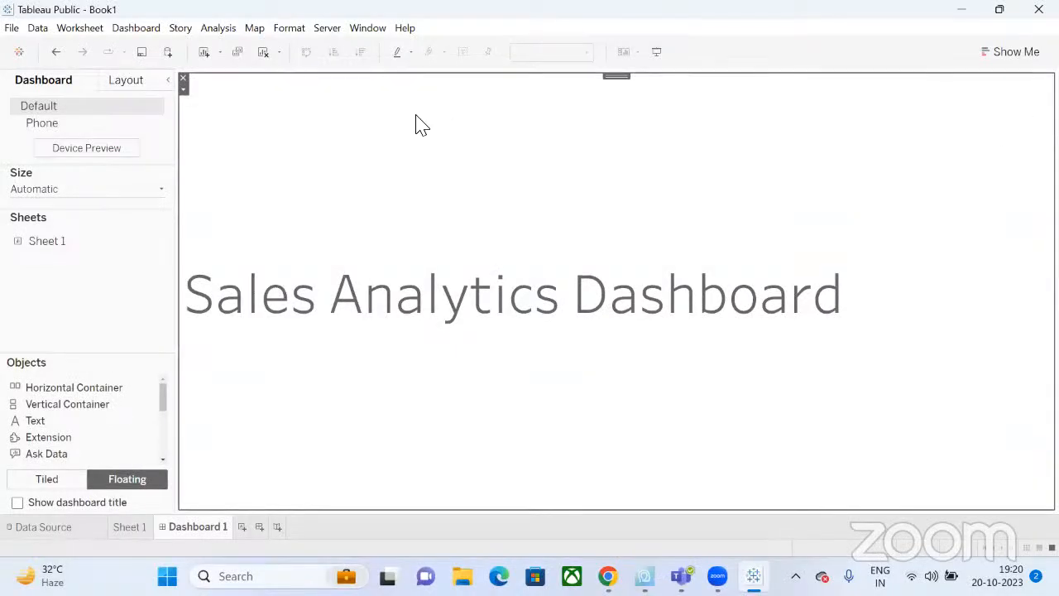
Delete the existing title text object from the dashboard.
{"action": "key", "text": "Delete"}
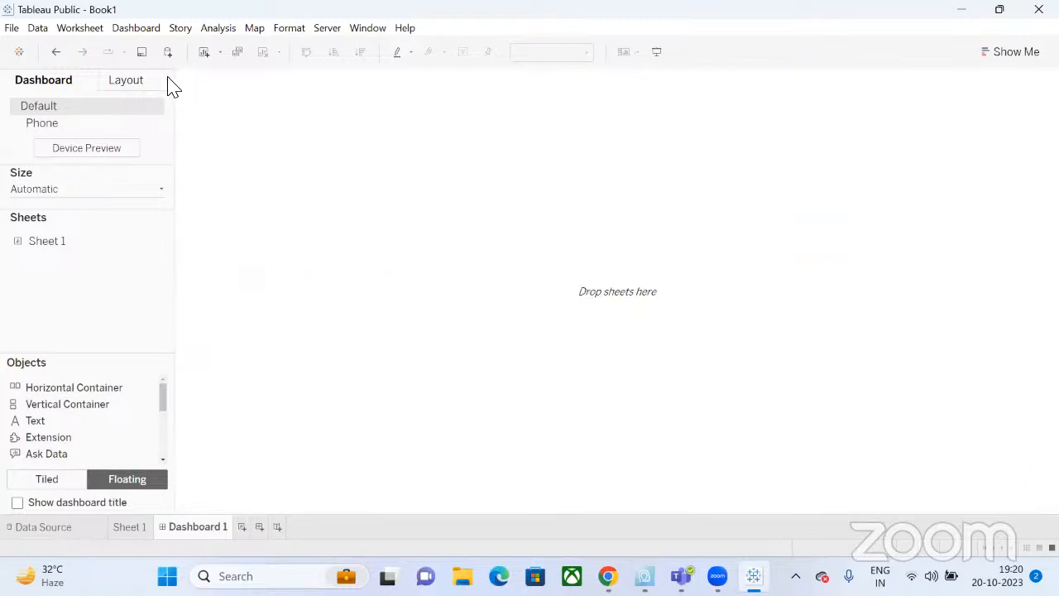
{"action": "left_click", "coordinate": [126, 81]}
{"action": "left_click", "coordinate": [64, 83]}
Add a floating text object reading 'Sales Analytics Dashboard' at font size 48.
{"action": "left_click_drag", "start_coordinate": [46, 425], "coordinate": [365, 241]}
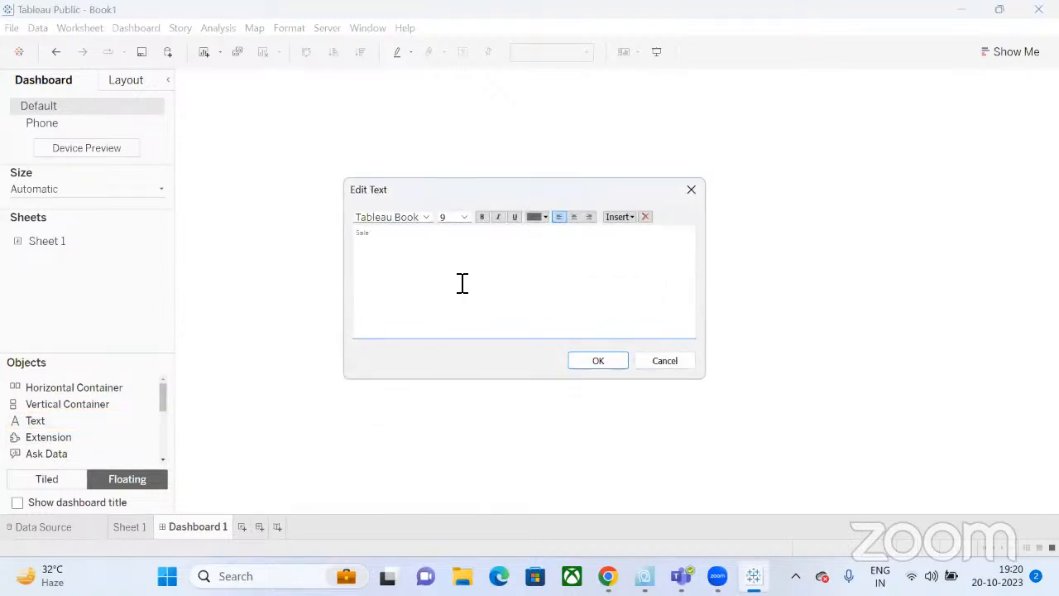
{"action": "type", "text": "Sales Analytics Dashboard"}
{"action": "triple_click", "coordinate": [406, 233]}
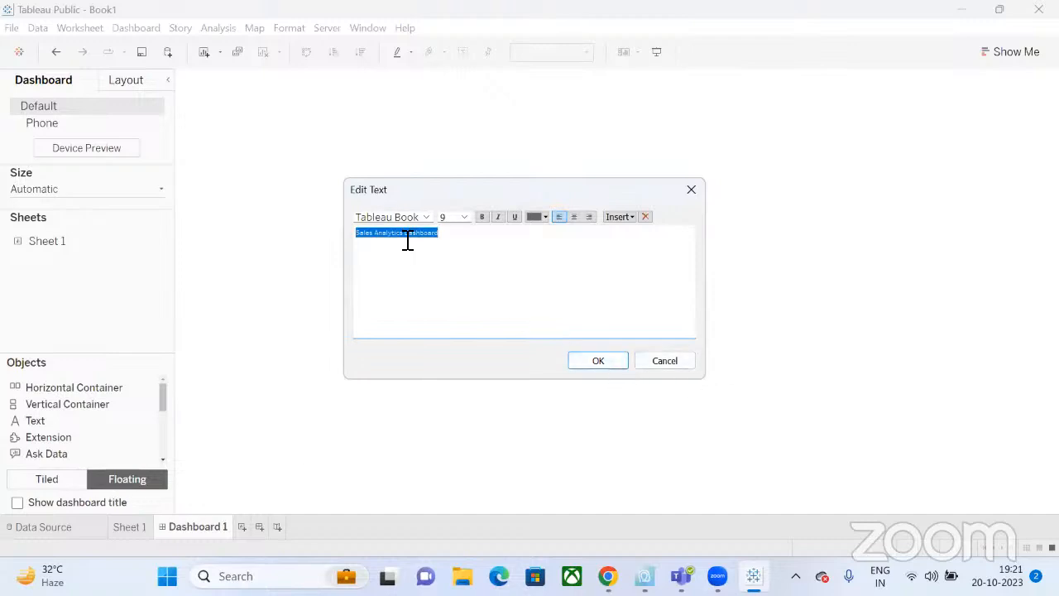
{"action": "left_click", "coordinate": [464, 216]}
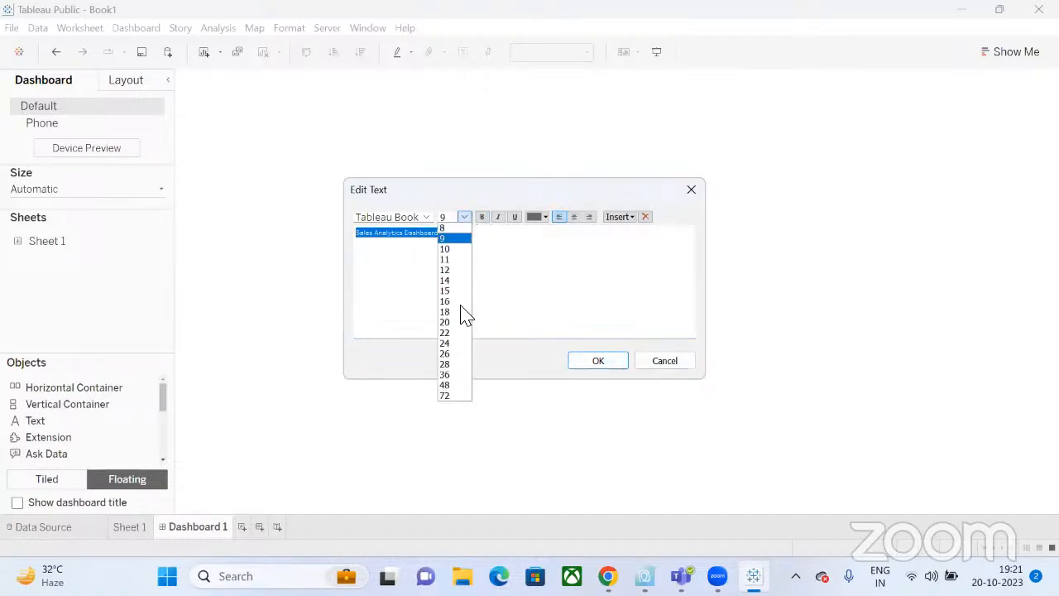
{"action": "left_click", "coordinate": [458, 386]}
Confirm the 48-pt title and stretch its box across the dashboard's full top width, slightly taller.
{"action": "left_click", "coordinate": [594, 361]}
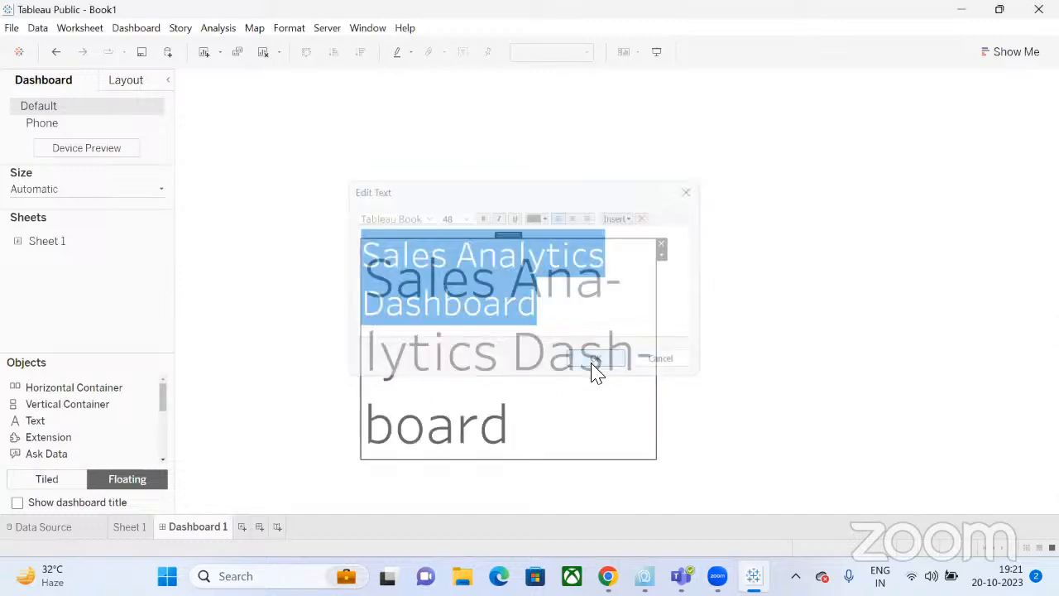
{"action": "left_click_drag", "start_coordinate": [658, 461], "coordinate": [872, 317]}
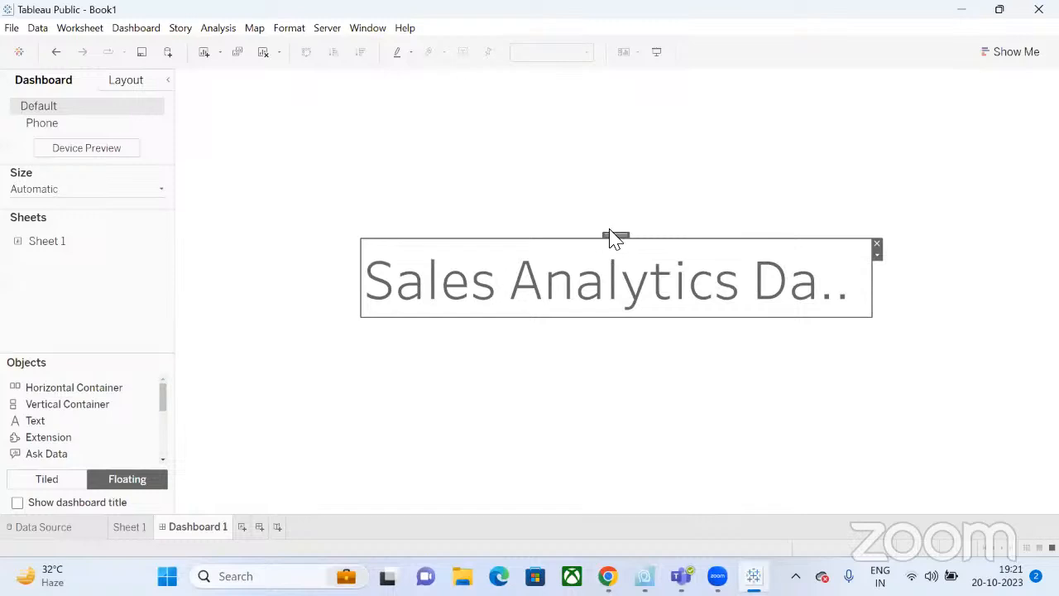
{"action": "left_click_drag", "start_coordinate": [612, 236], "coordinate": [442, 82]}
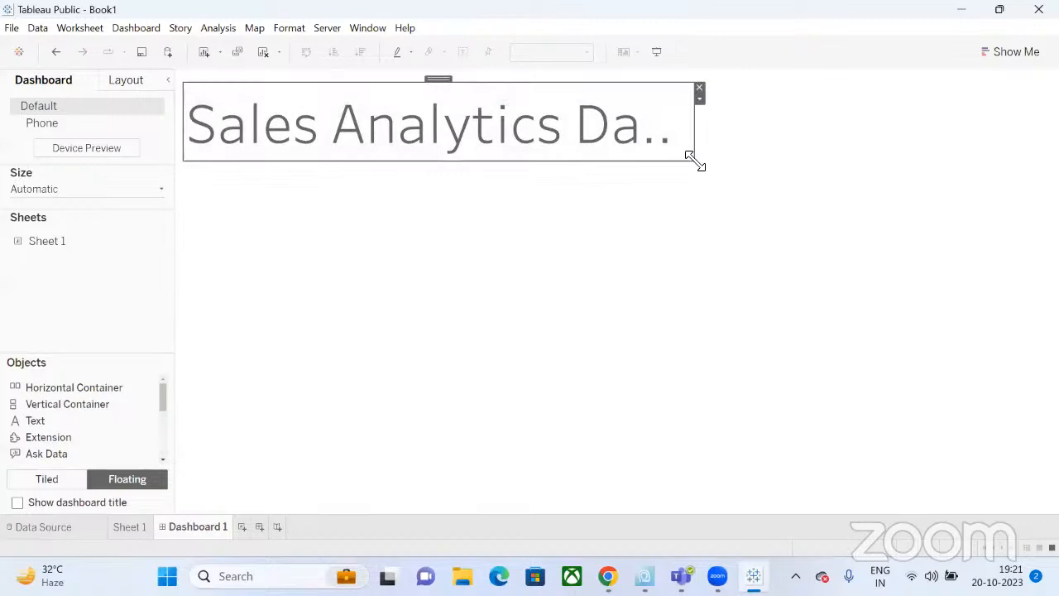
{"action": "left_click_drag", "start_coordinate": [691, 159], "coordinate": [1055, 130]}
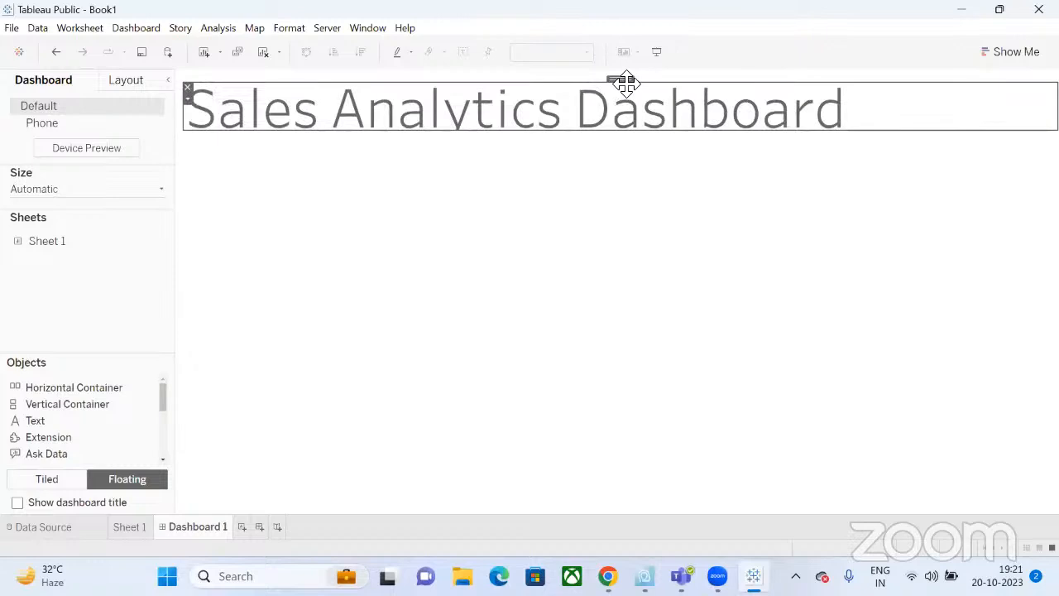
{"action": "left_click_drag", "start_coordinate": [626, 83], "coordinate": [619, 78]}
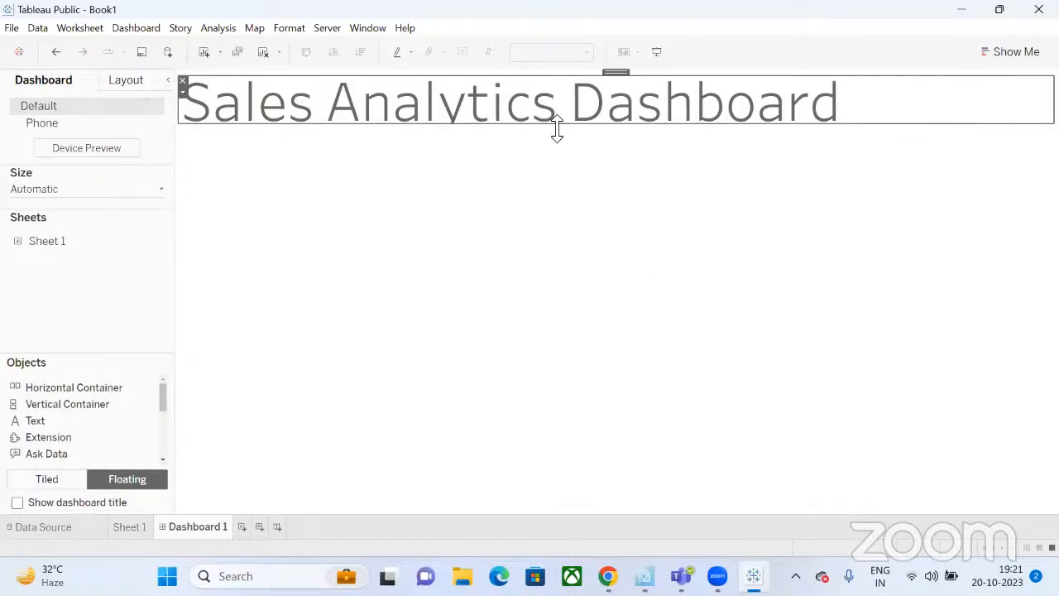
{"action": "left_click_drag", "start_coordinate": [557, 129], "coordinate": [557, 143]}
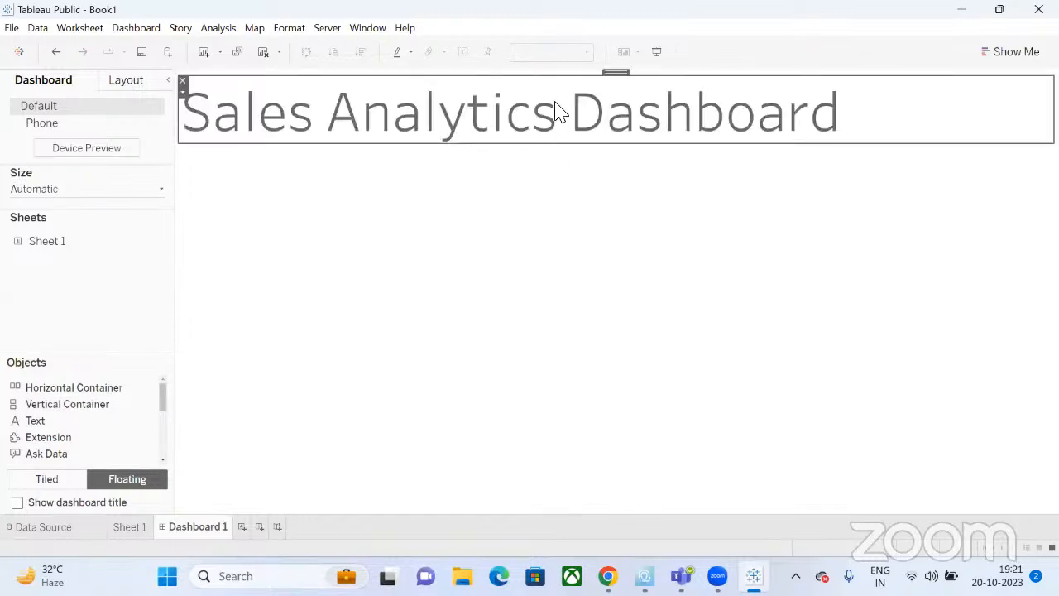
Reduce the title's font size to 36.
{"action": "double_click", "coordinate": [556, 111]}
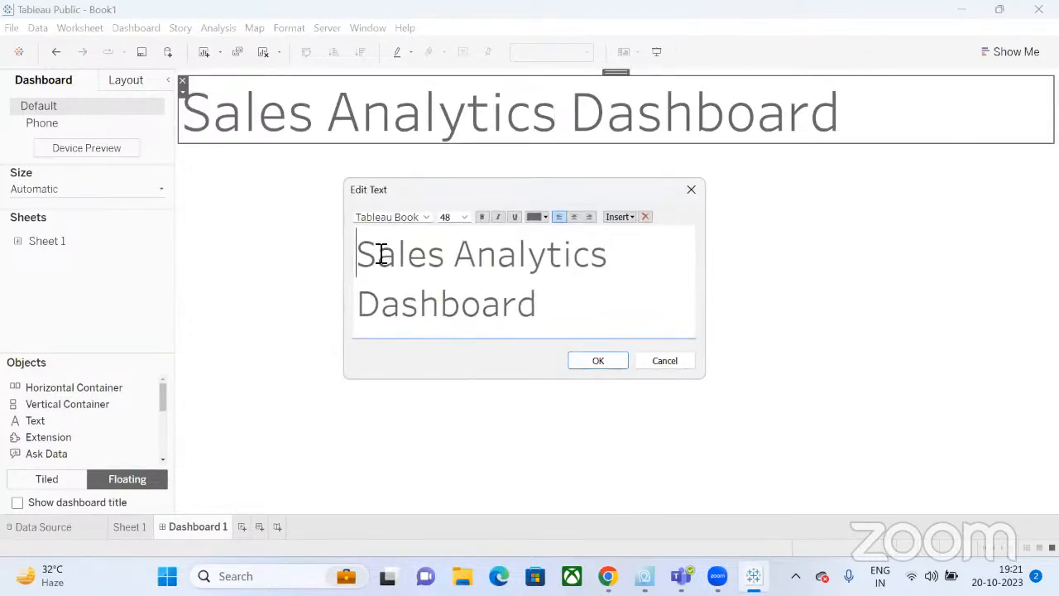
{"action": "left_click_drag", "start_coordinate": [359, 253], "coordinate": [397, 253]}
{"action": "left_click_drag", "start_coordinate": [565, 280], "coordinate": [588, 295]}
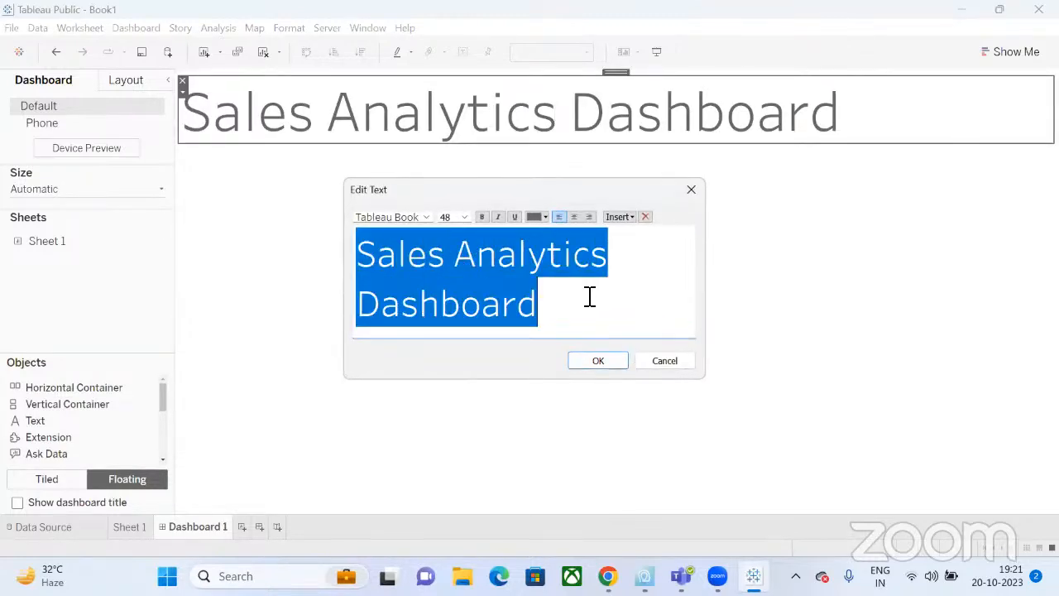
{"action": "left_click", "coordinate": [464, 218]}
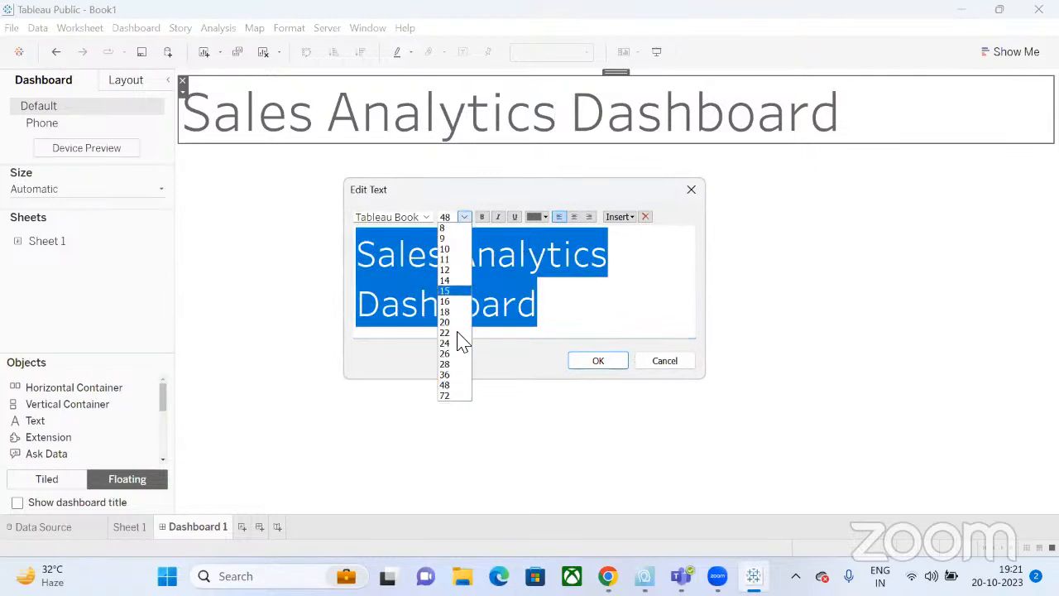
{"action": "left_click", "coordinate": [457, 375]}
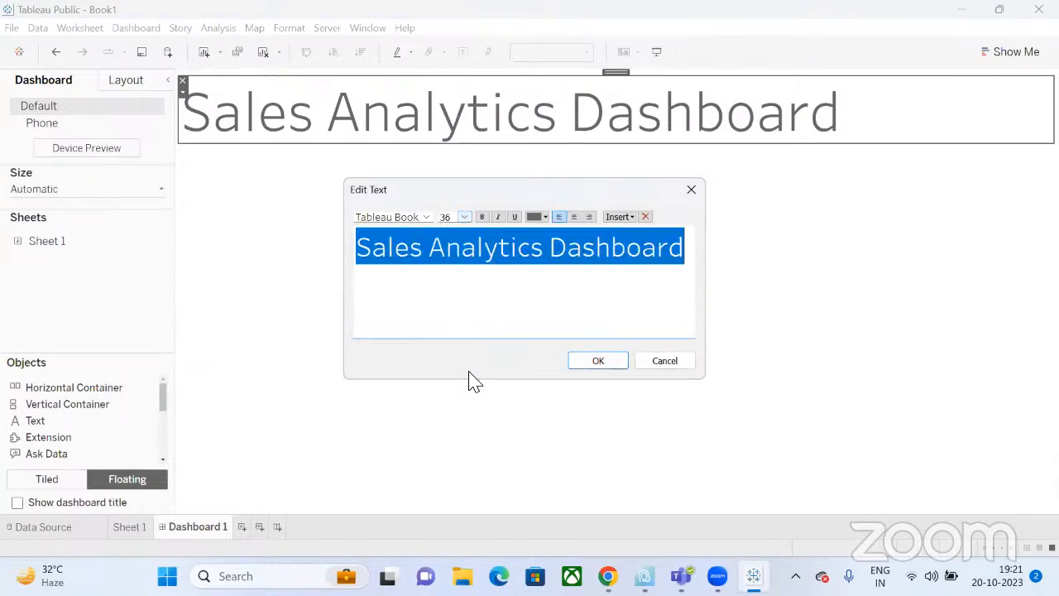
{"action": "left_click", "coordinate": [598, 361]}
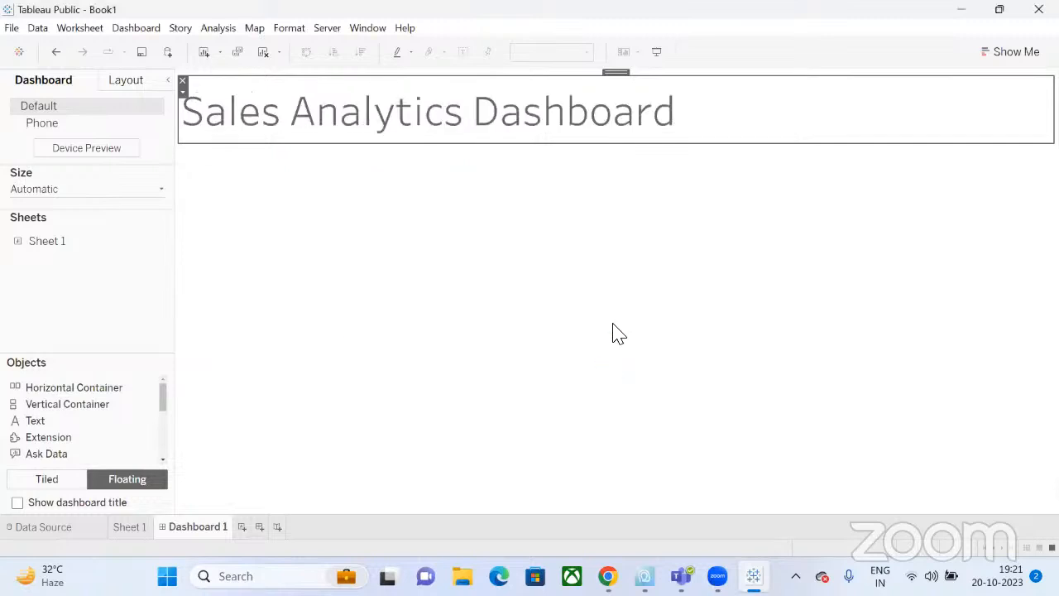
Center-align the title text within its banner.
{"action": "double_click", "coordinate": [449, 122]}
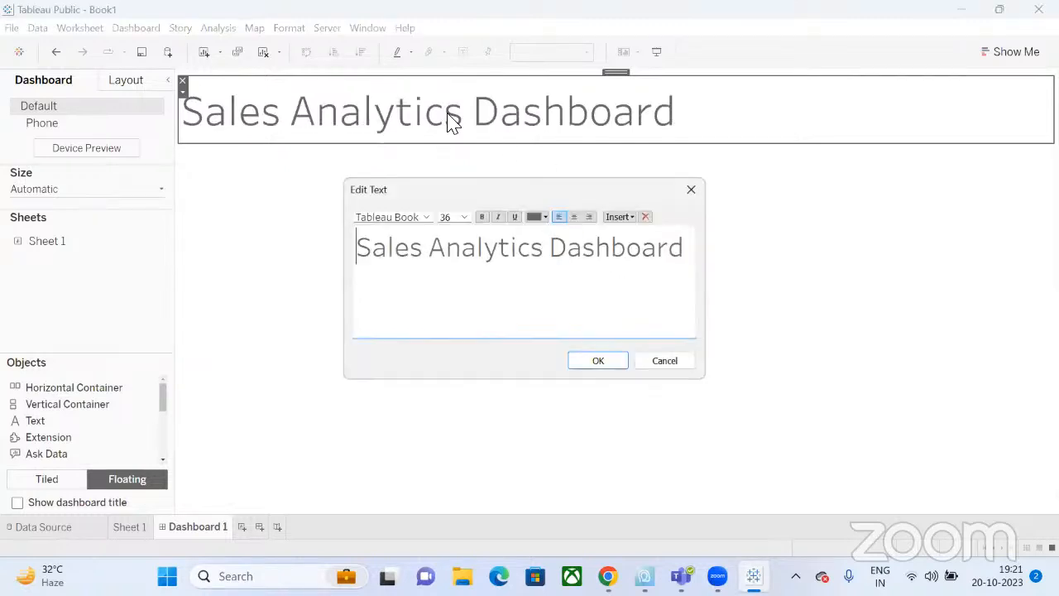
{"action": "triple_click", "coordinate": [530, 245]}
{"action": "left_click", "coordinate": [575, 217]}
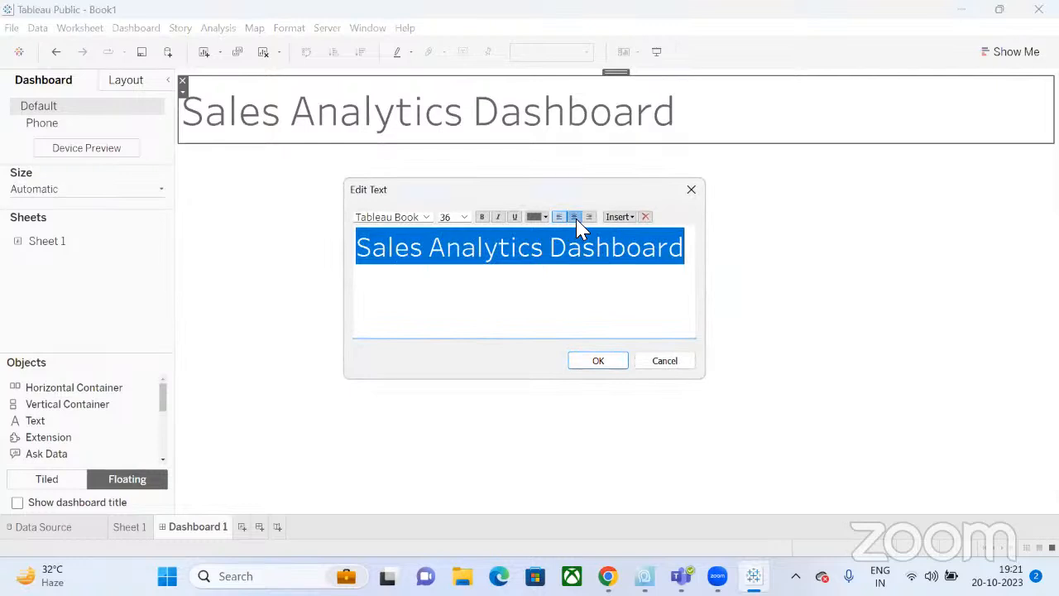
{"action": "left_click", "coordinate": [600, 362]}
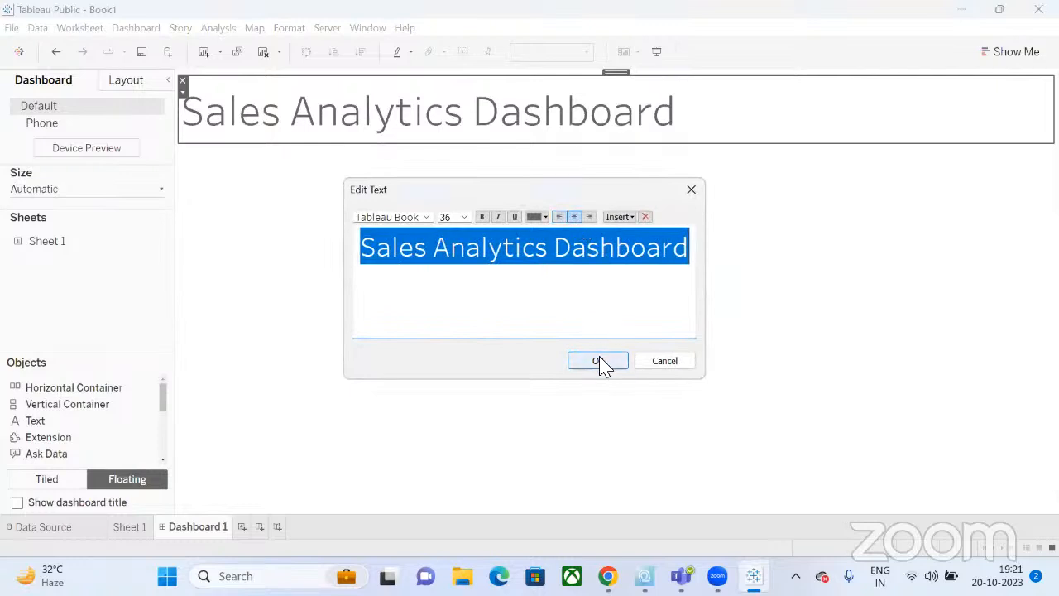
{"action": "left_click", "coordinate": [734, 283]}
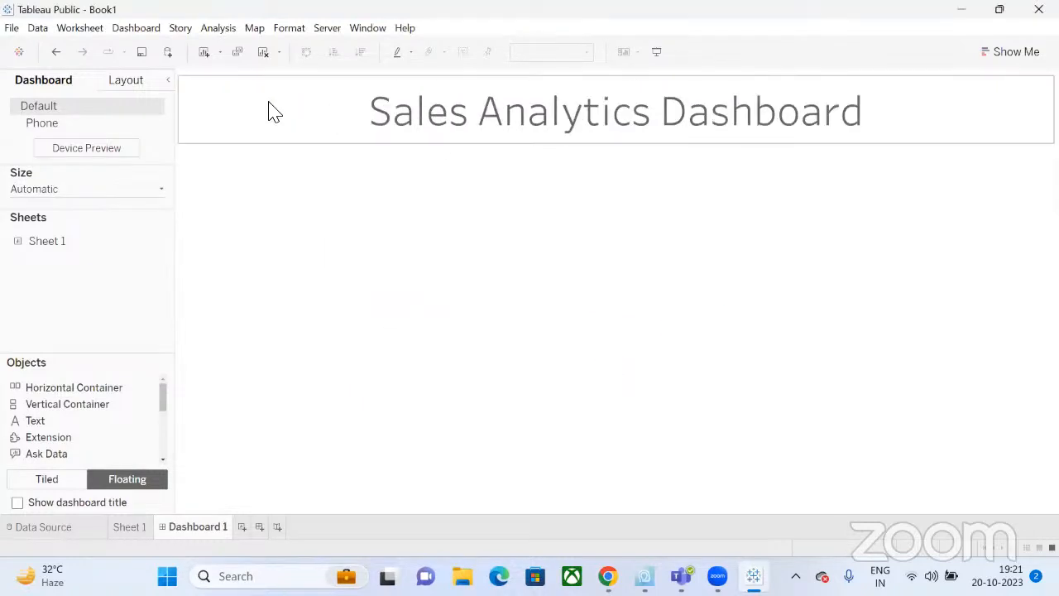
{"action": "left_click", "coordinate": [128, 81]}
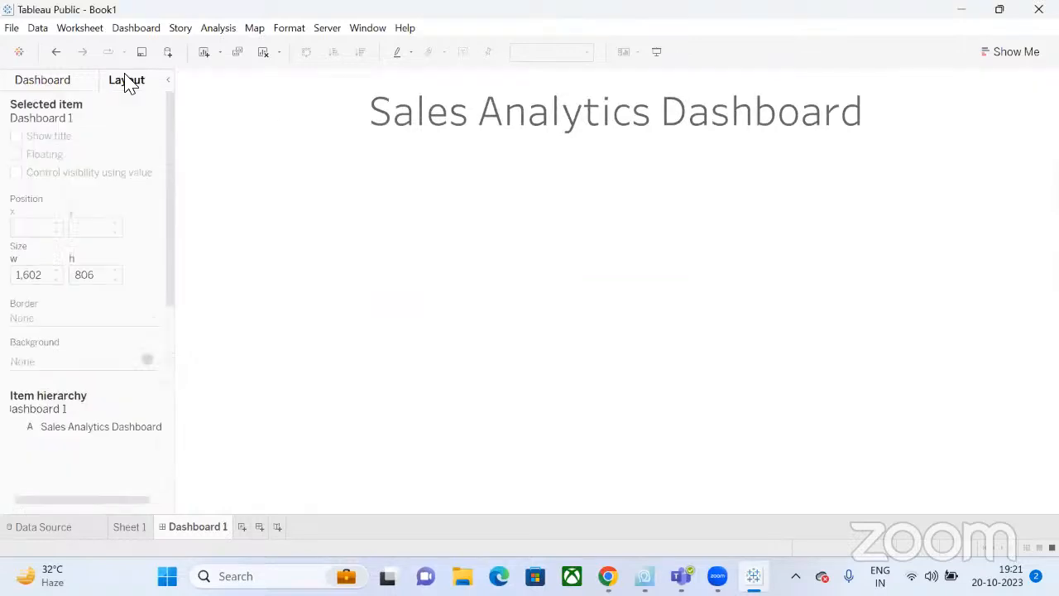
{"action": "left_click", "coordinate": [82, 86]}
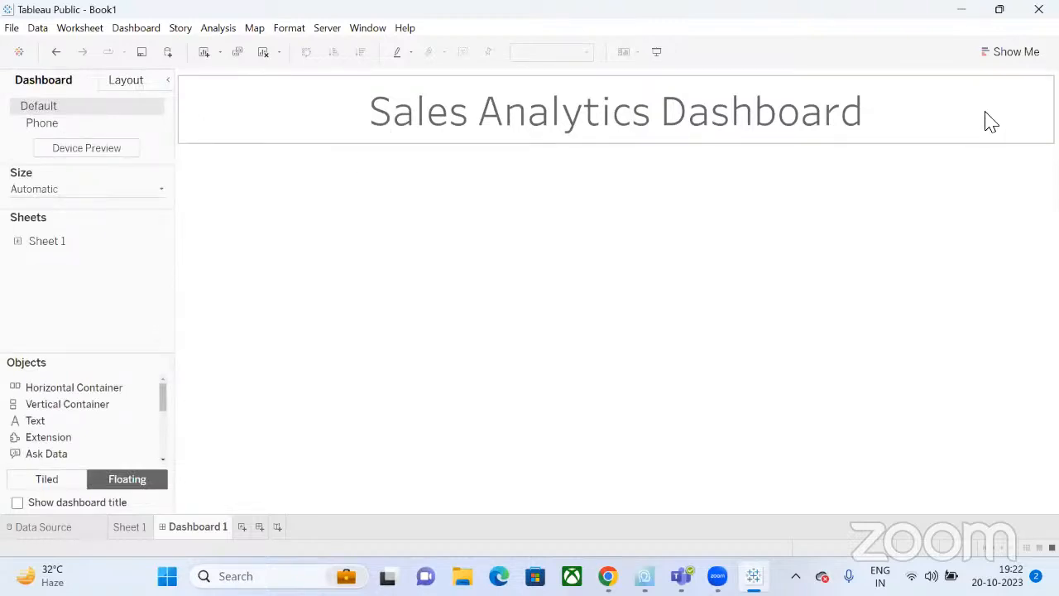
{"action": "left_click", "coordinate": [1006, 115]}
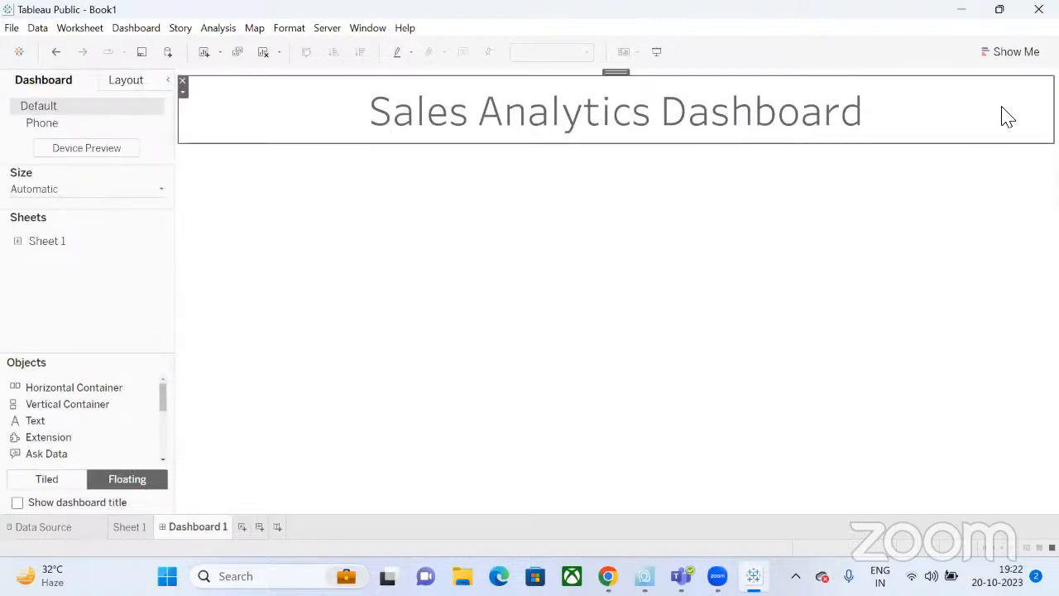
{"action": "left_click", "coordinate": [184, 98]}
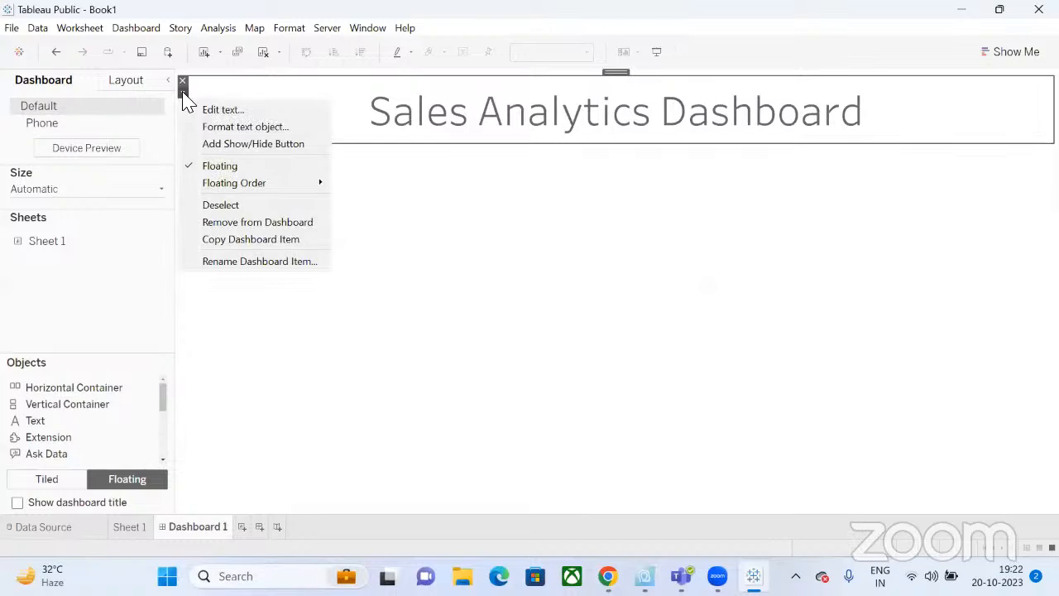
{"action": "left_click", "coordinate": [224, 128]}
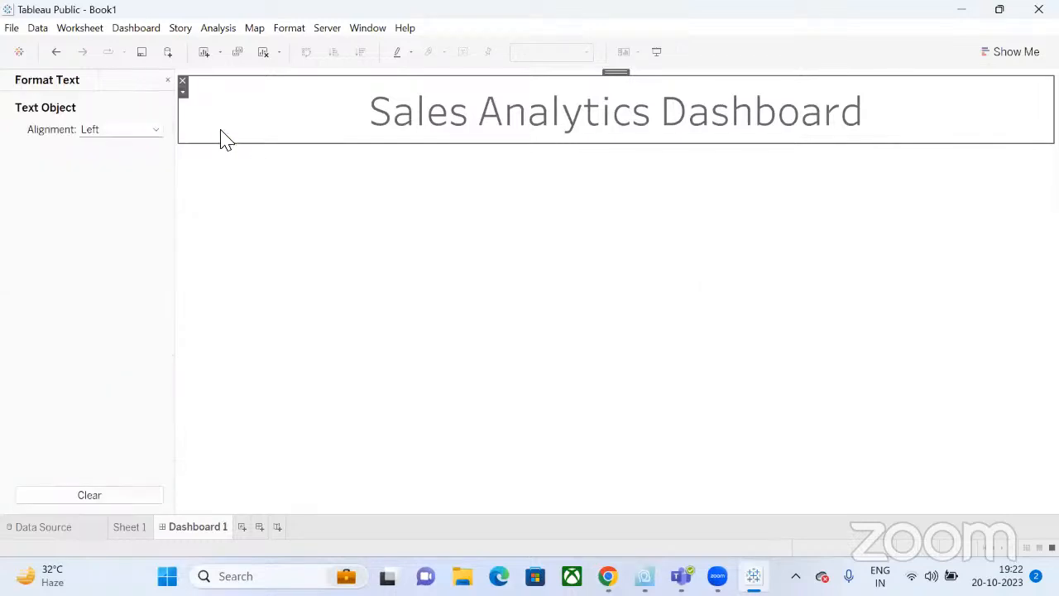
{"action": "left_click", "coordinate": [145, 132]}
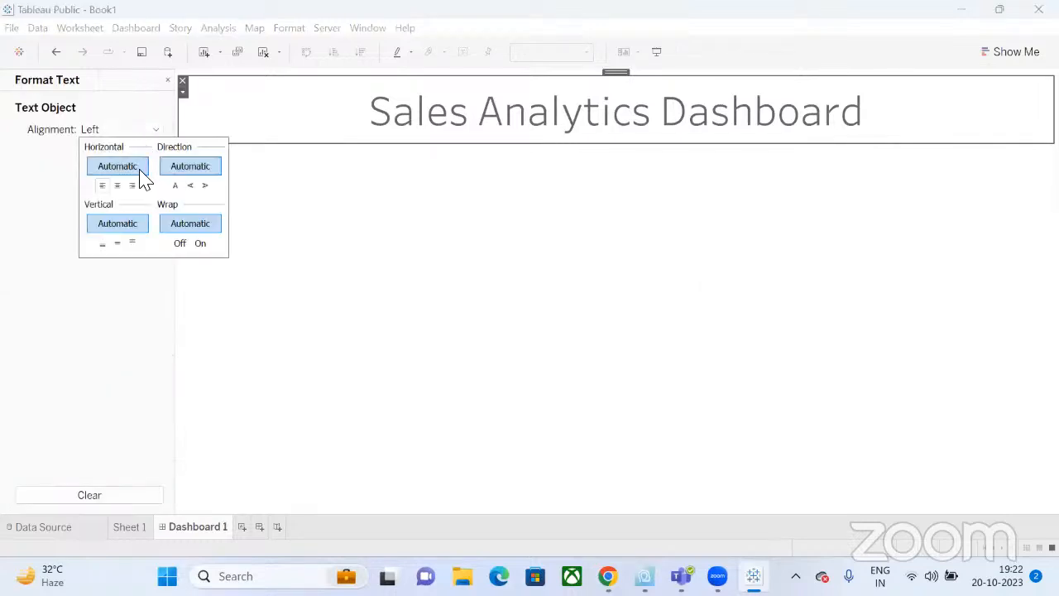
{"action": "left_click", "coordinate": [144, 134]}
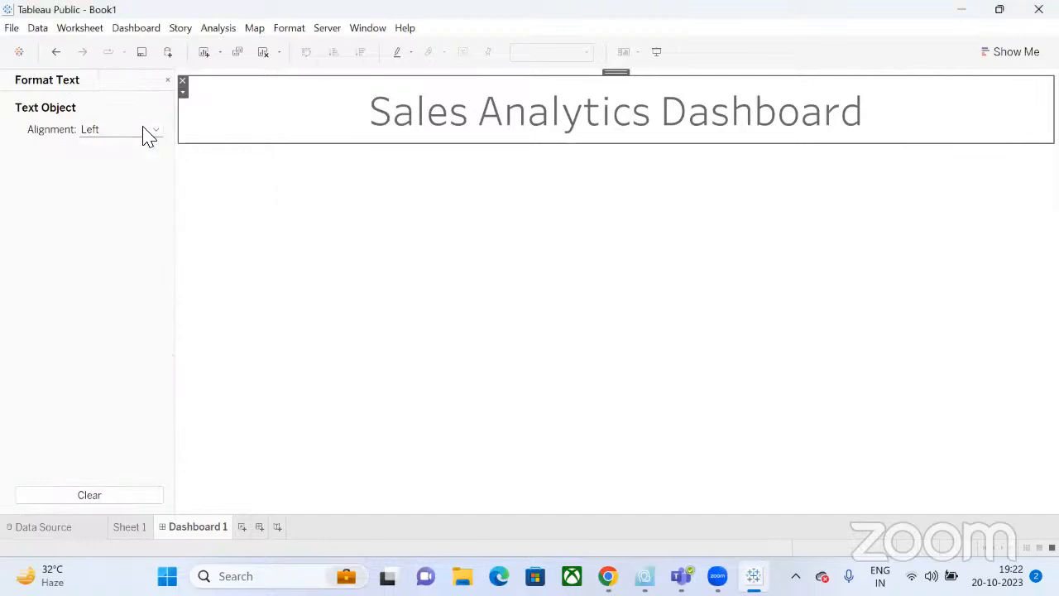
{"action": "left_click", "coordinate": [167, 79]}
{"action": "left_click", "coordinate": [183, 92]}
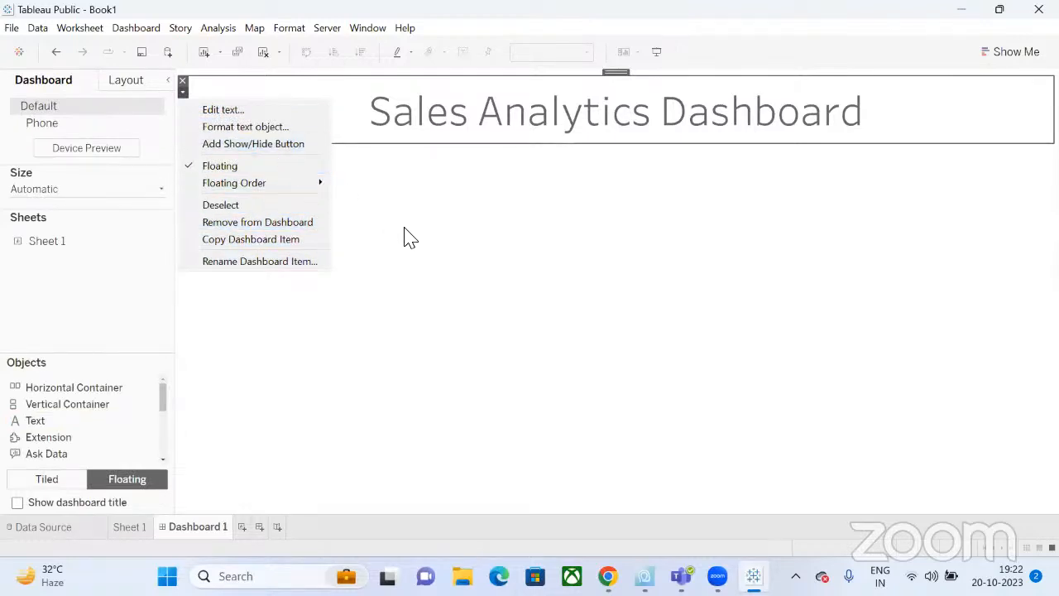
{"action": "mouse_move", "coordinate": [285, 195]}
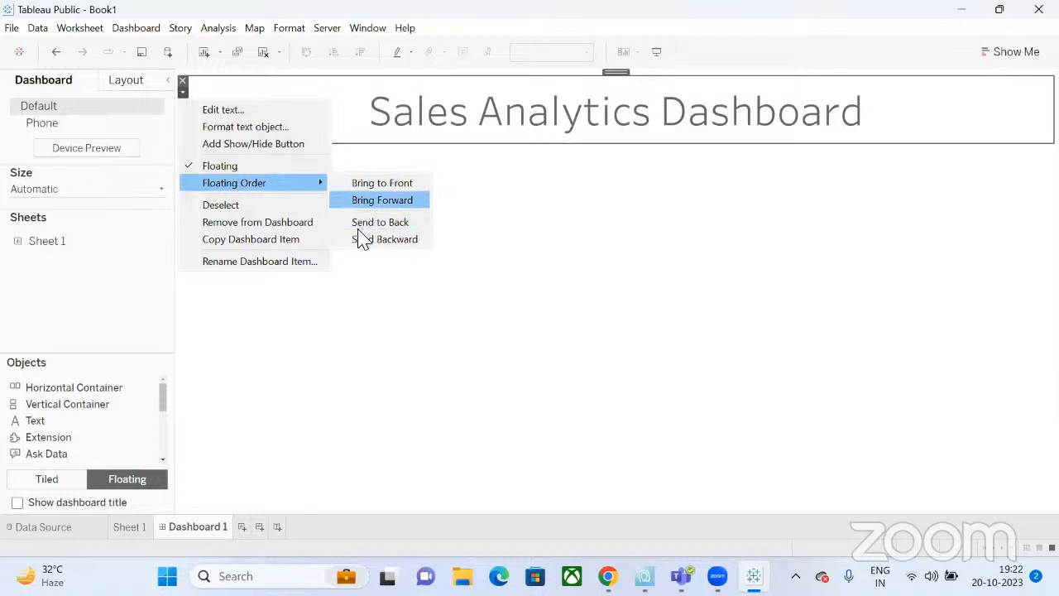
{"action": "left_click", "coordinate": [492, 215]}
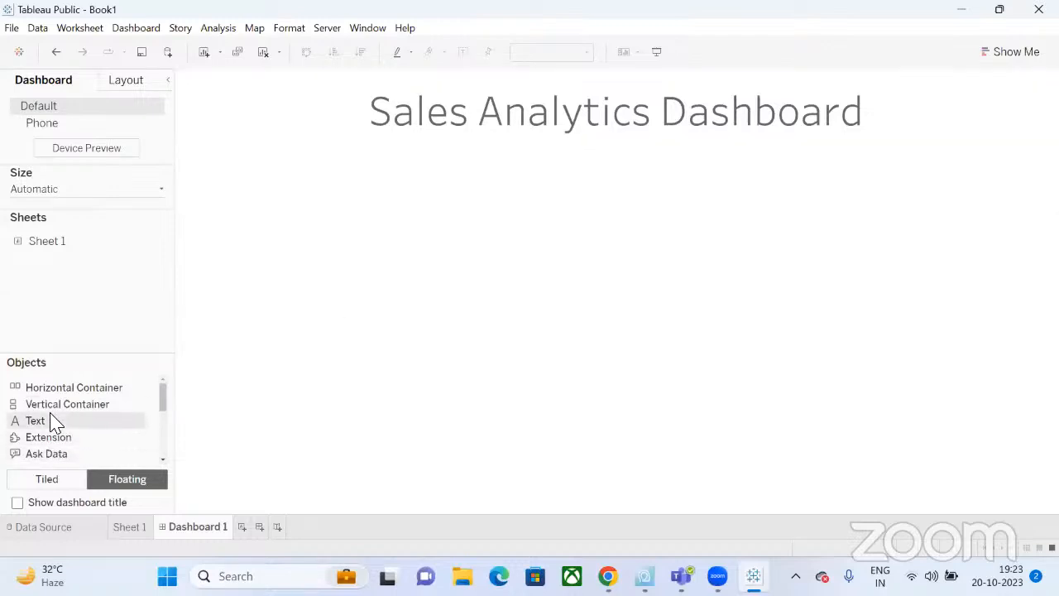
Add a floating image object using the 'excelr logo' file from Downloads.
{"action": "scroll", "coordinate": [58, 437], "scroll_direction": "down", "scroll_amount": 3}
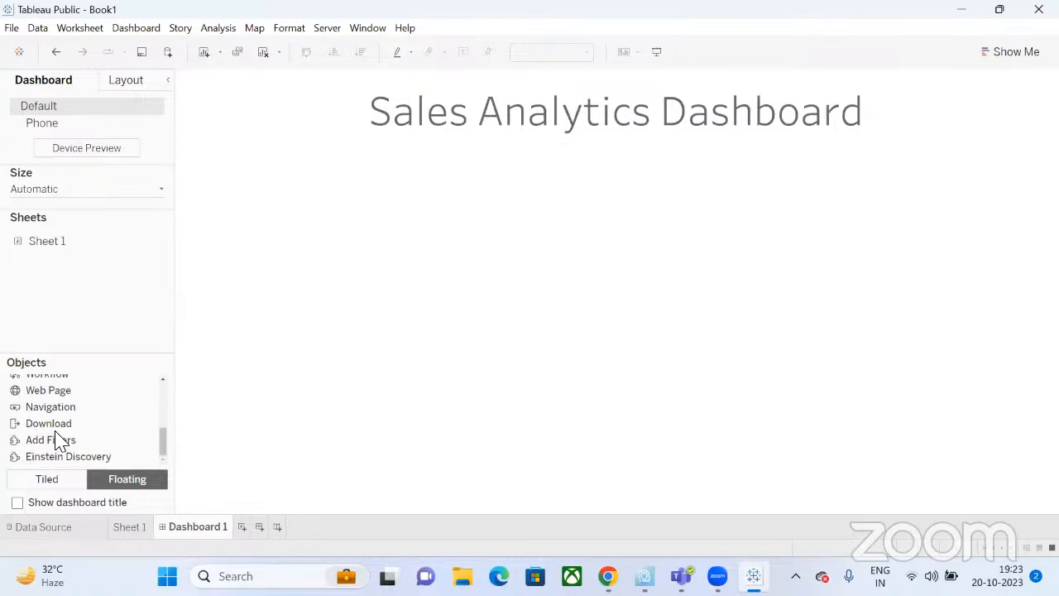
{"action": "scroll", "coordinate": [57, 443], "scroll_direction": "up", "scroll_amount": 3}
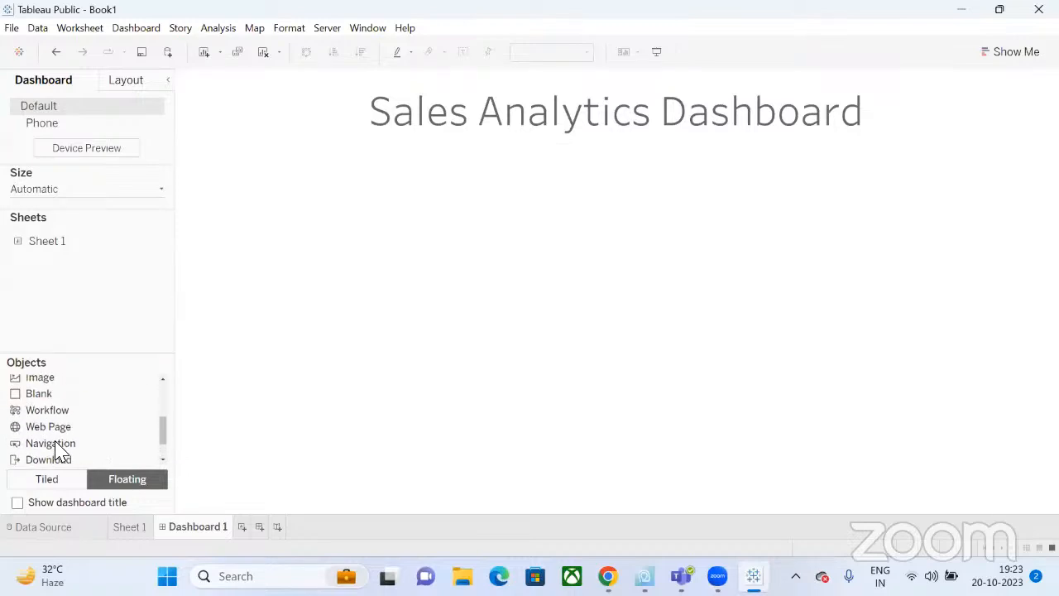
{"action": "scroll", "coordinate": [54, 449], "scroll_direction": "up", "scroll_amount": 1}
{"action": "left_click_drag", "start_coordinate": [46, 418], "coordinate": [507, 308]}
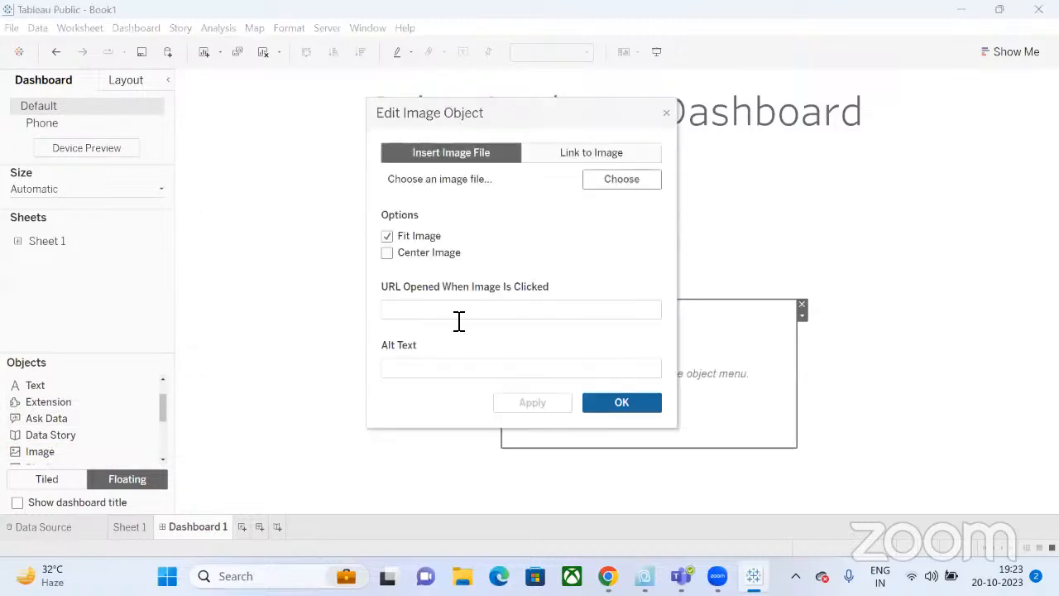
{"action": "left_click", "coordinate": [616, 181]}
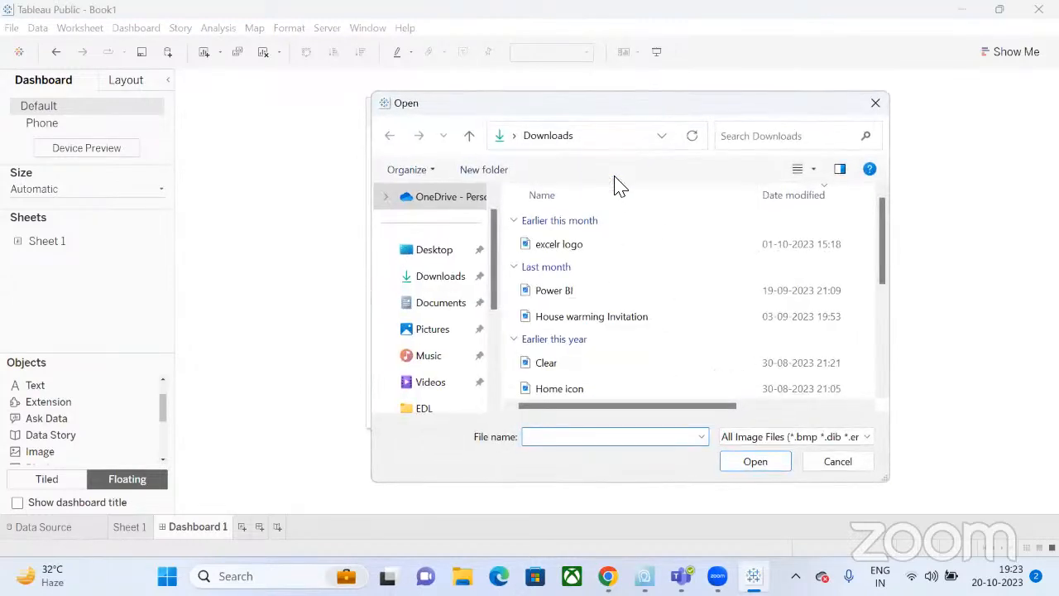
{"action": "double_click", "coordinate": [559, 245]}
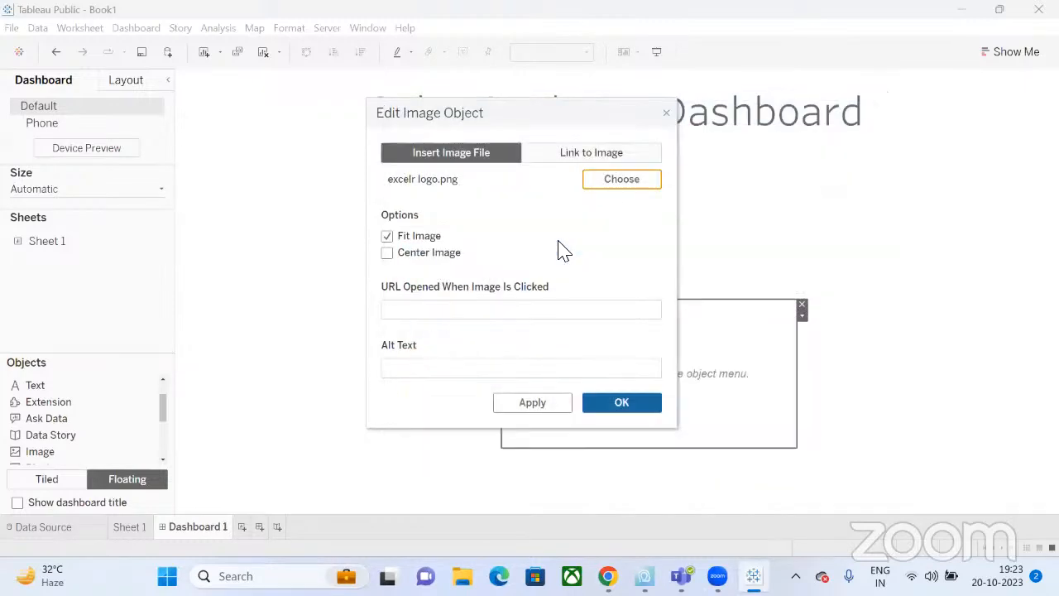
{"action": "left_click", "coordinate": [634, 415]}
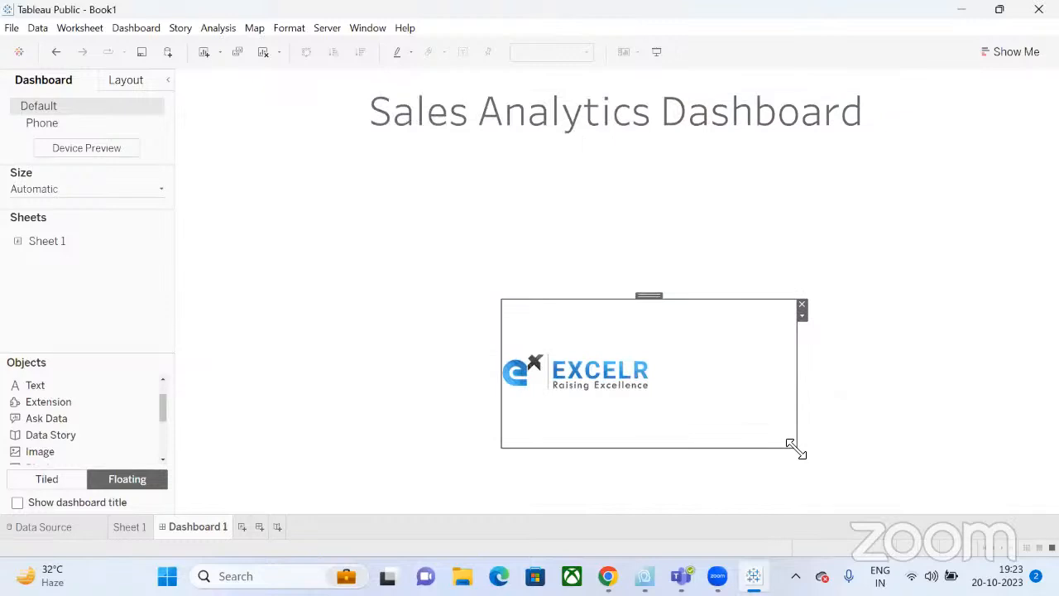
Resize the EXCELR logo smaller and move it to the top-right, in line with the title banner.
{"action": "left_click_drag", "start_coordinate": [796, 451], "coordinate": [625, 386]}
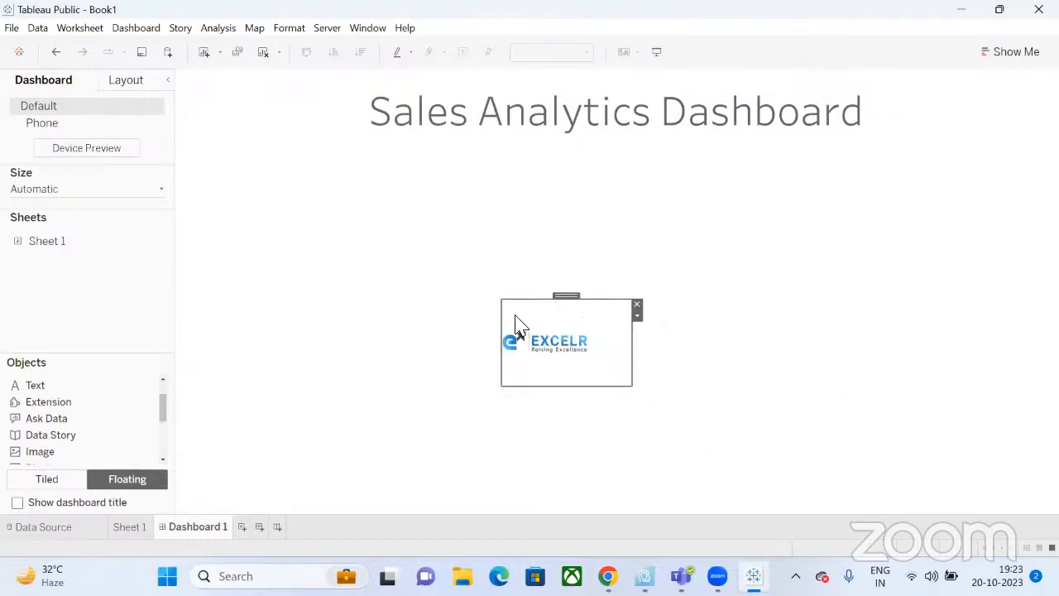
{"action": "left_click_drag", "start_coordinate": [632, 386], "coordinate": [667, 358]}
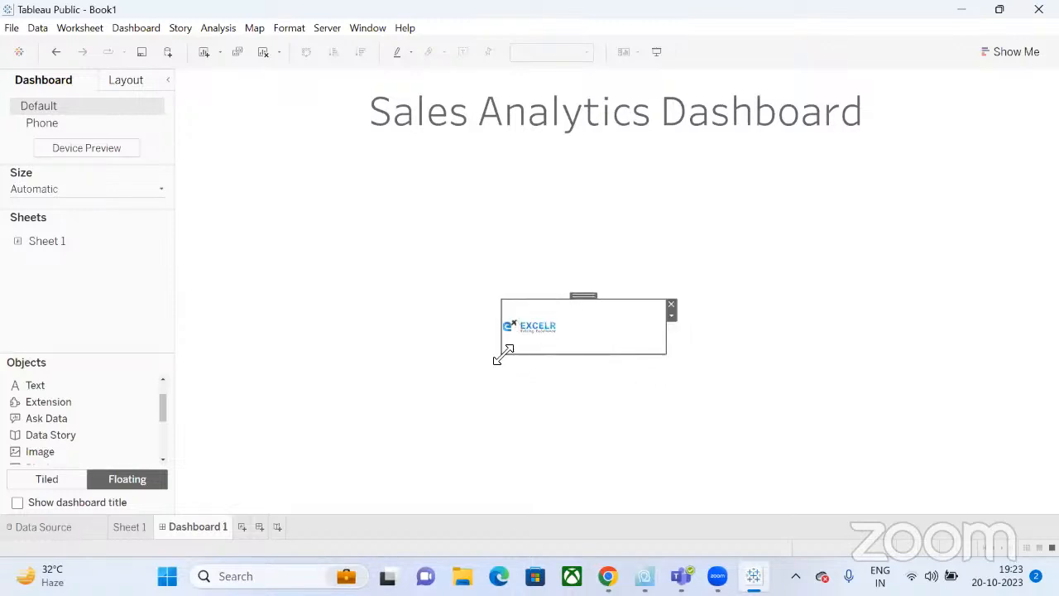
{"action": "left_click_drag", "start_coordinate": [496, 359], "coordinate": [484, 390]}
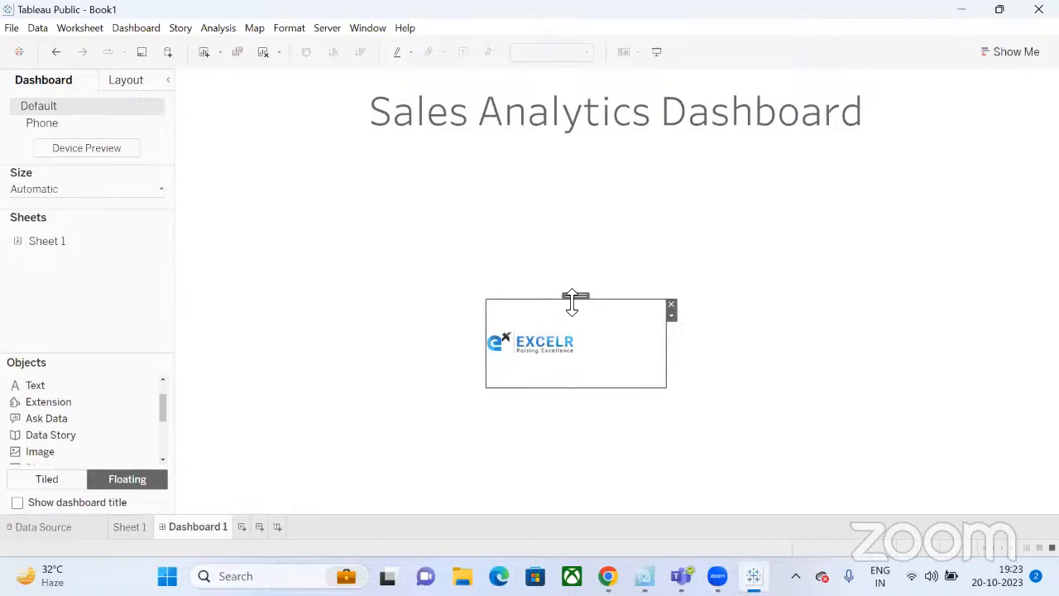
{"action": "left_click_drag", "start_coordinate": [577, 296], "coordinate": [978, 68]}
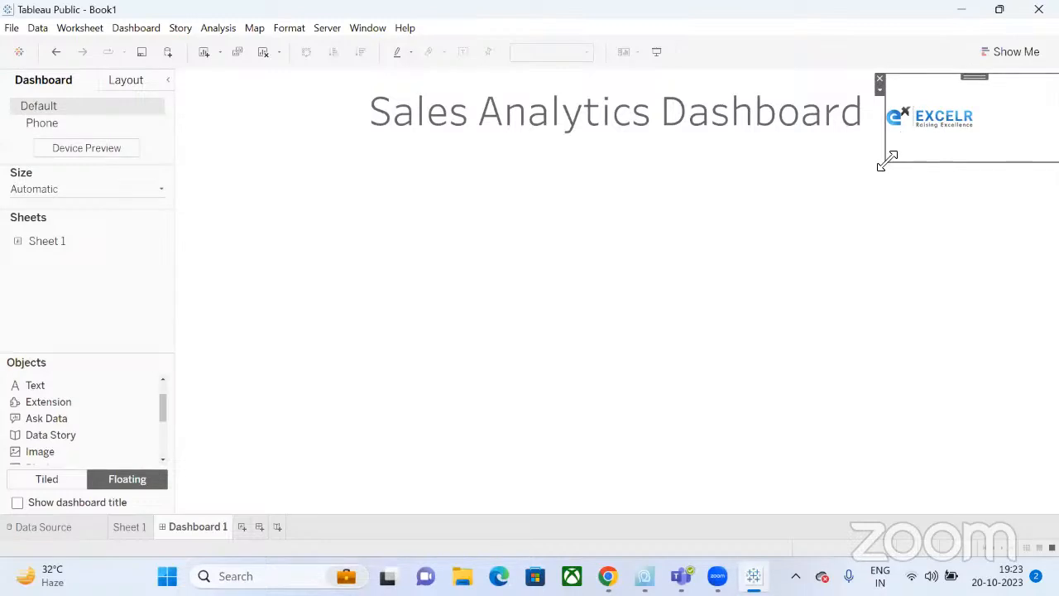
{"action": "left_click_drag", "start_coordinate": [890, 166], "coordinate": [937, 159]}
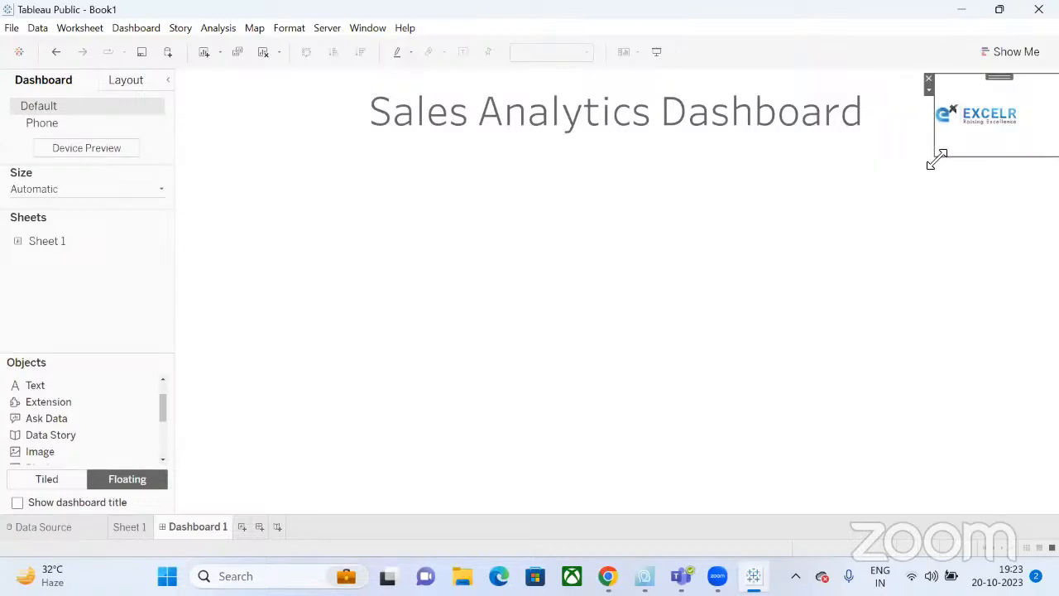
{"action": "left_click", "coordinate": [940, 255]}
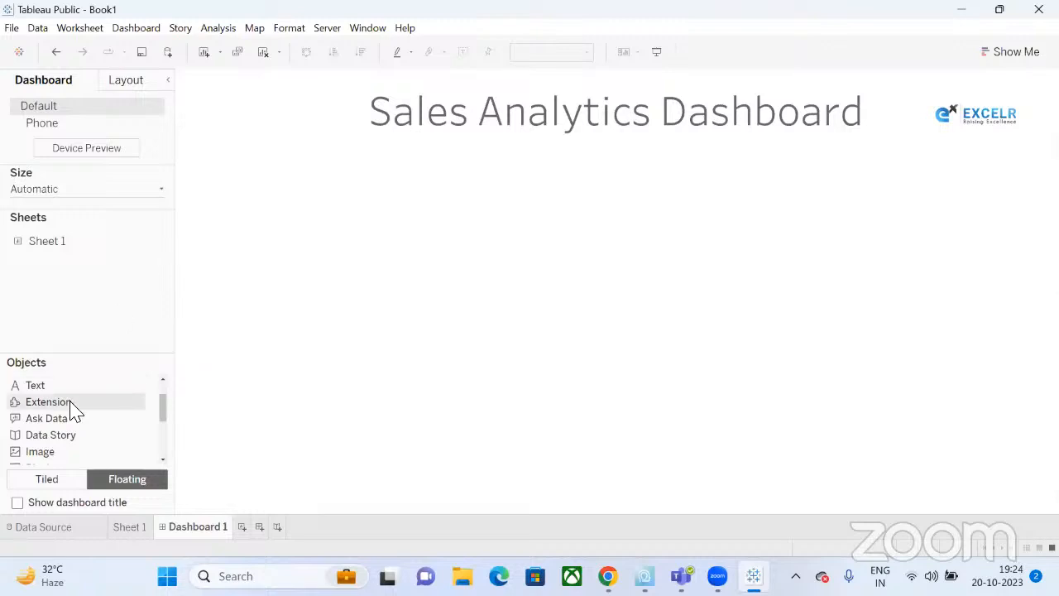
Rename the 'Dashboard 1' tab to 'Summary'.
{"action": "scroll", "coordinate": [71, 405], "scroll_direction": "down", "scroll_amount": 3}
{"action": "scroll", "coordinate": [71, 407], "scroll_direction": "down", "scroll_amount": 1}
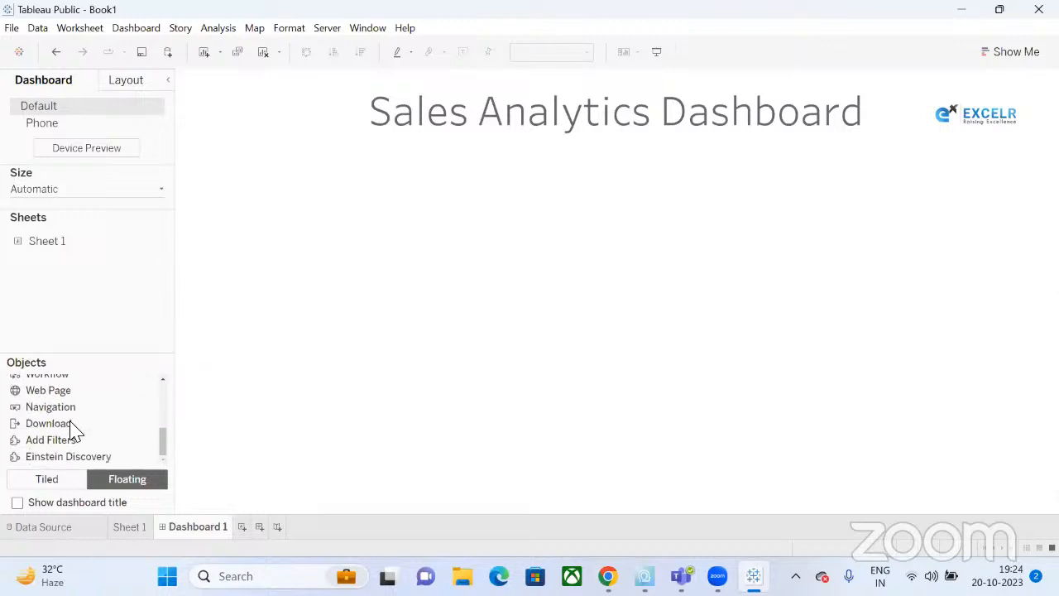
{"action": "scroll", "coordinate": [71, 429], "scroll_direction": "up", "scroll_amount": 6}
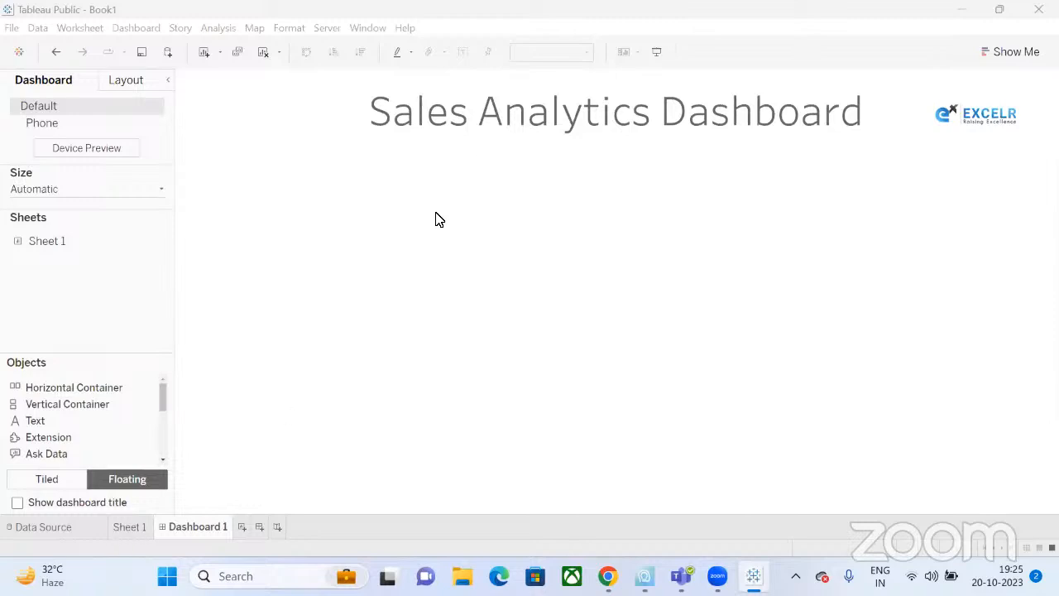
{"action": "double_click", "coordinate": [190, 527]}
{"action": "type", "text": "Summary"}
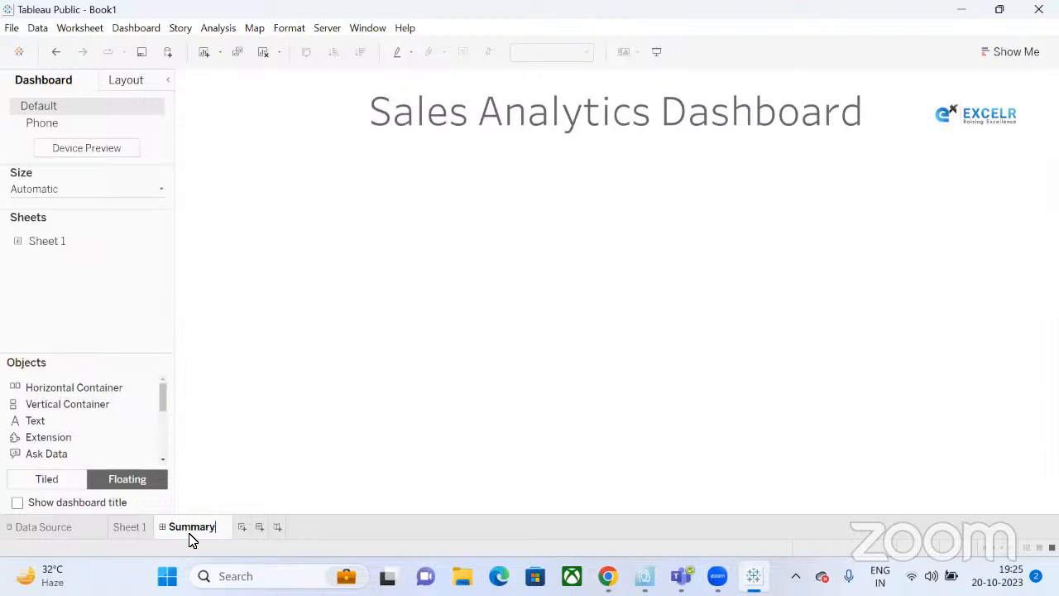
{"action": "left_click", "coordinate": [231, 421]}
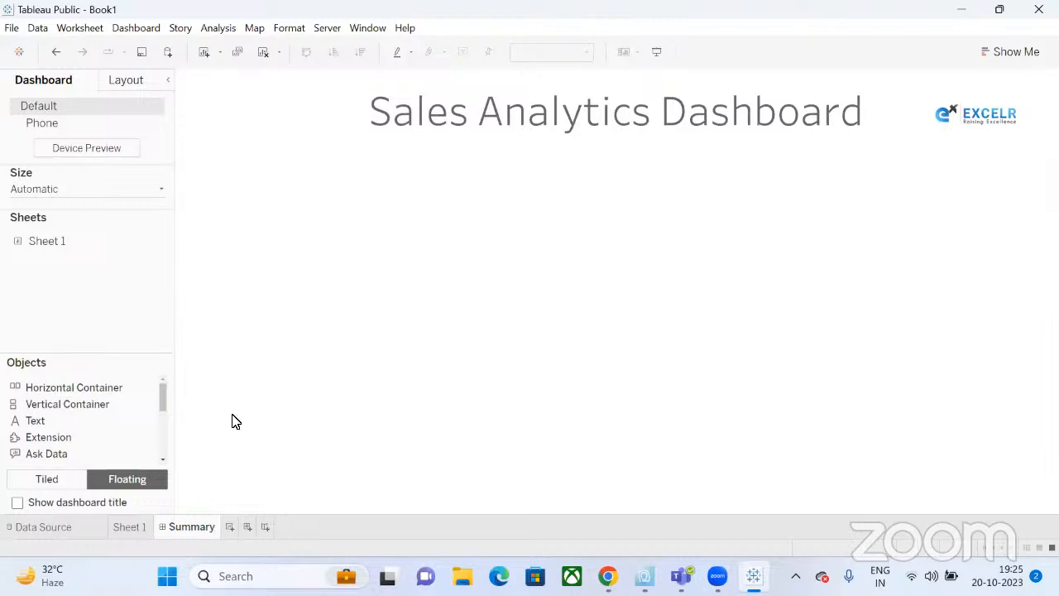
On Sheet 1, build a pie chart of Sales by Category from Show Me.
{"action": "left_click", "coordinate": [130, 527]}
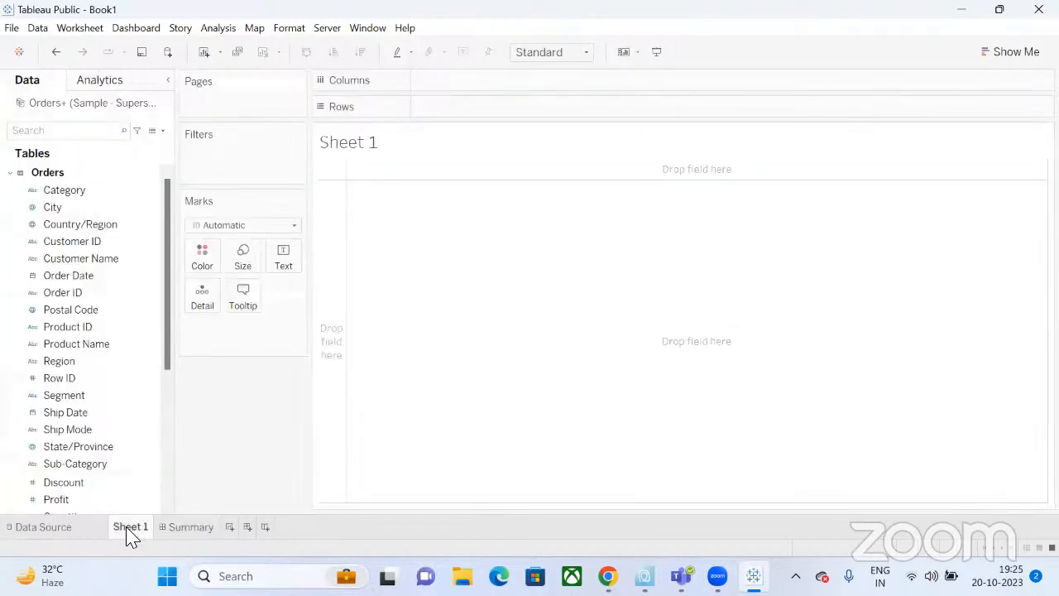
{"action": "left_click", "coordinate": [92, 192]}
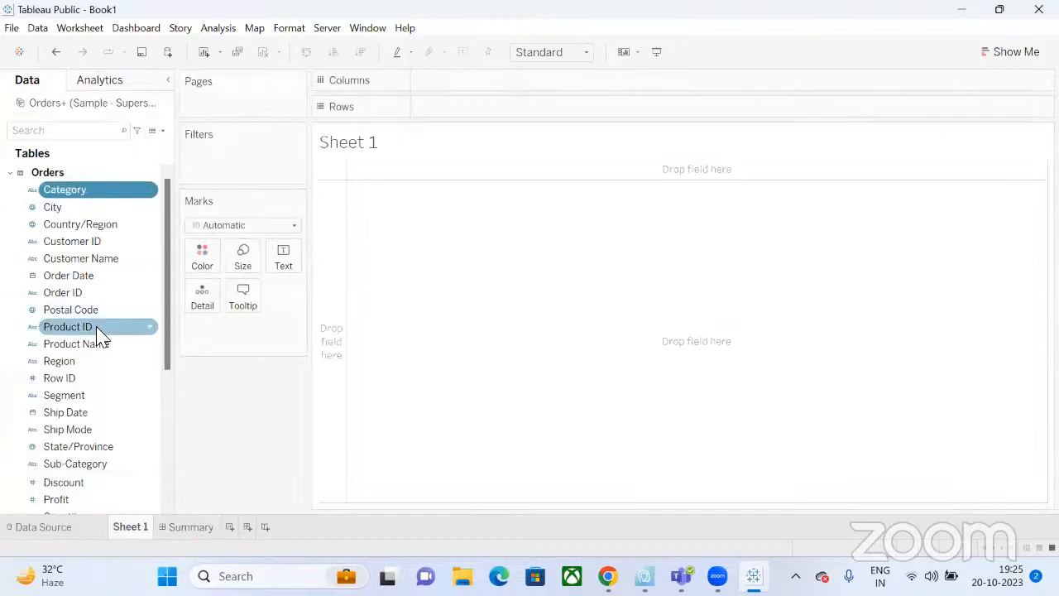
{"action": "scroll", "coordinate": [94, 347], "scroll_direction": "down", "scroll_amount": 4}
{"action": "left_click", "coordinate": [93, 348]}
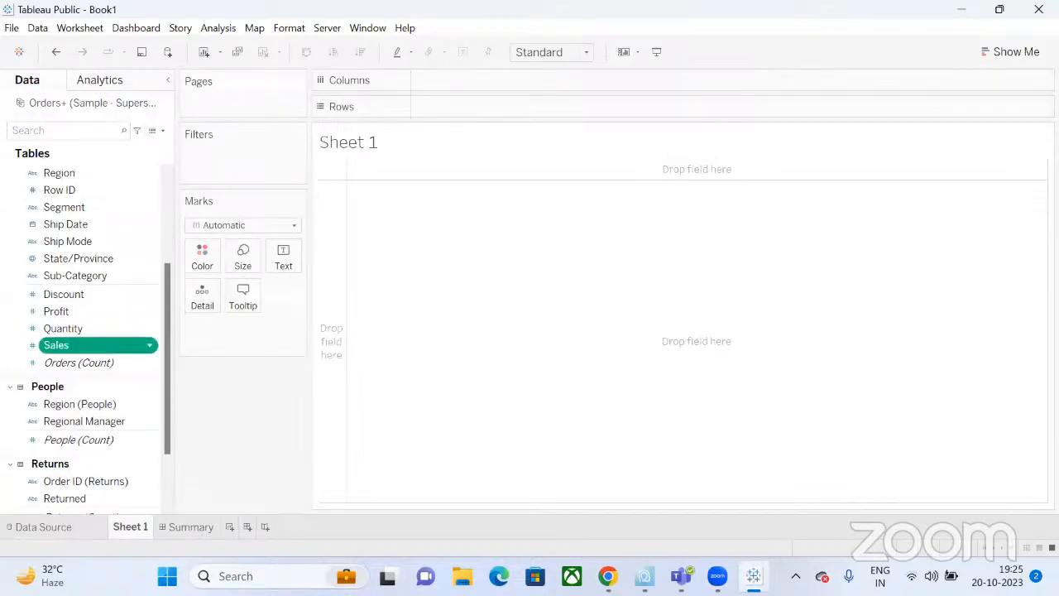
{"action": "left_click", "coordinate": [1014, 53]}
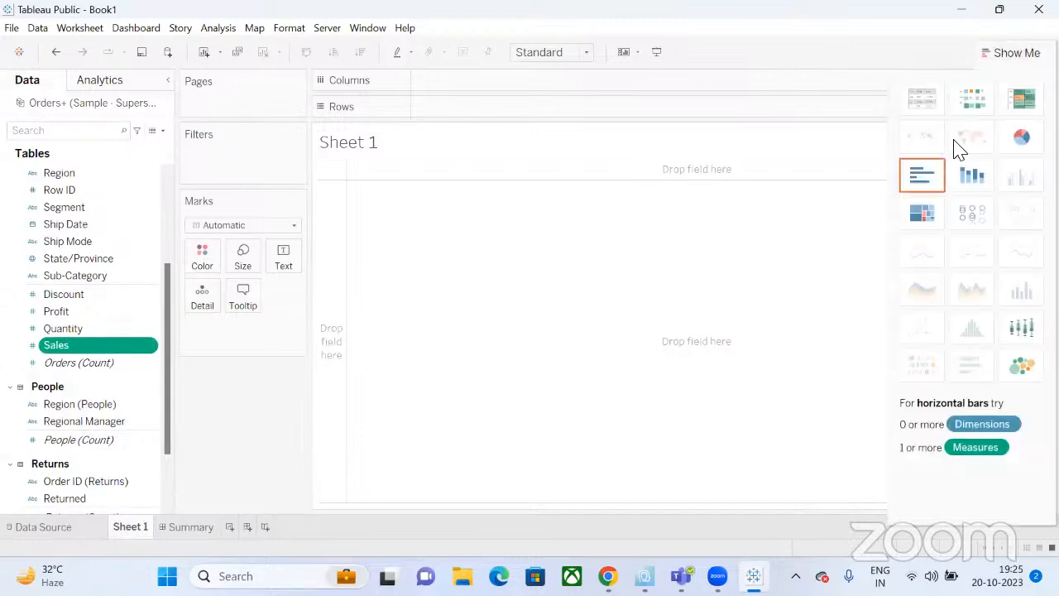
{"action": "left_click", "coordinate": [1019, 137]}
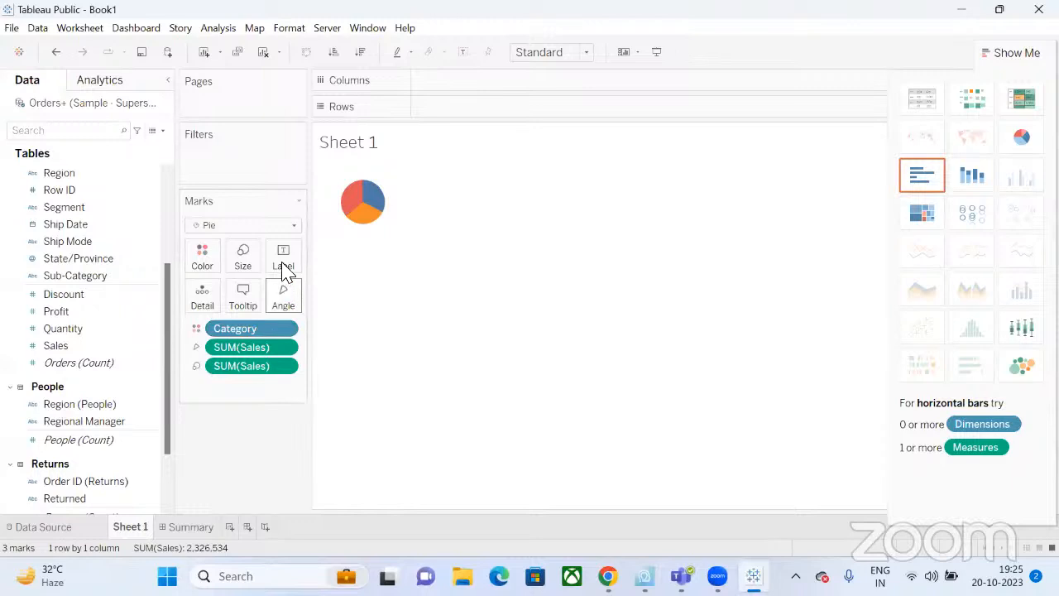
Label each pie slice with its sales total and category name.
{"action": "left_click", "coordinate": [89, 374]}
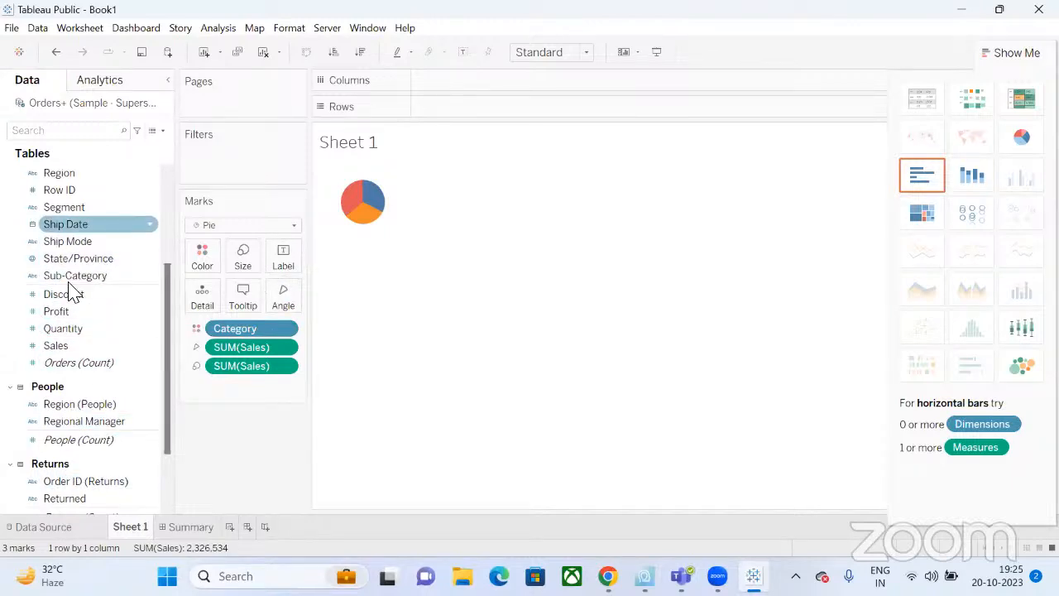
{"action": "scroll", "coordinate": [62, 397], "scroll_direction": "down", "scroll_amount": 3}
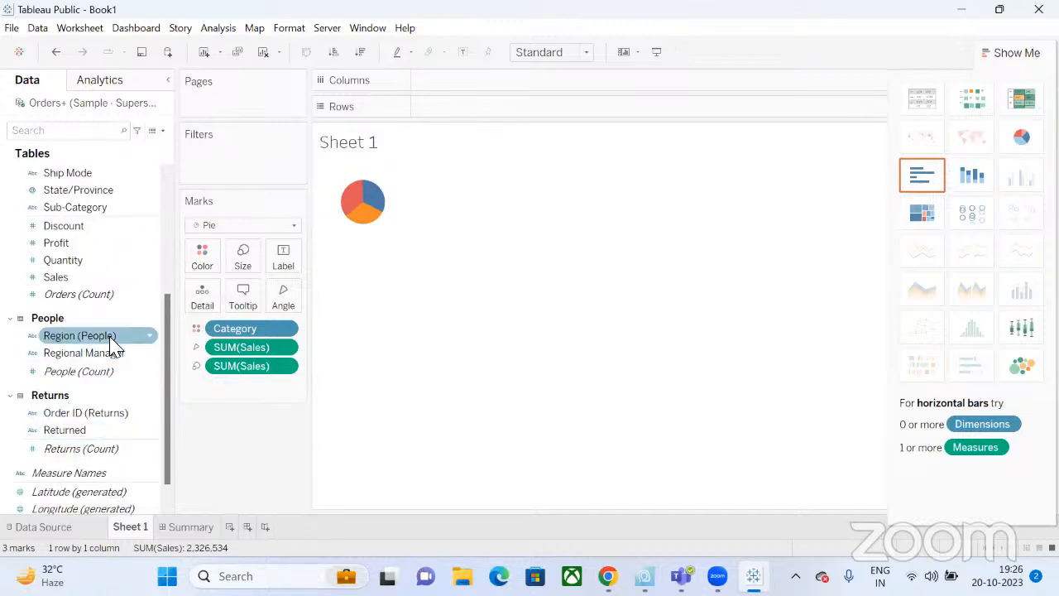
{"action": "scroll", "coordinate": [112, 343], "scroll_direction": "up", "scroll_amount": 2}
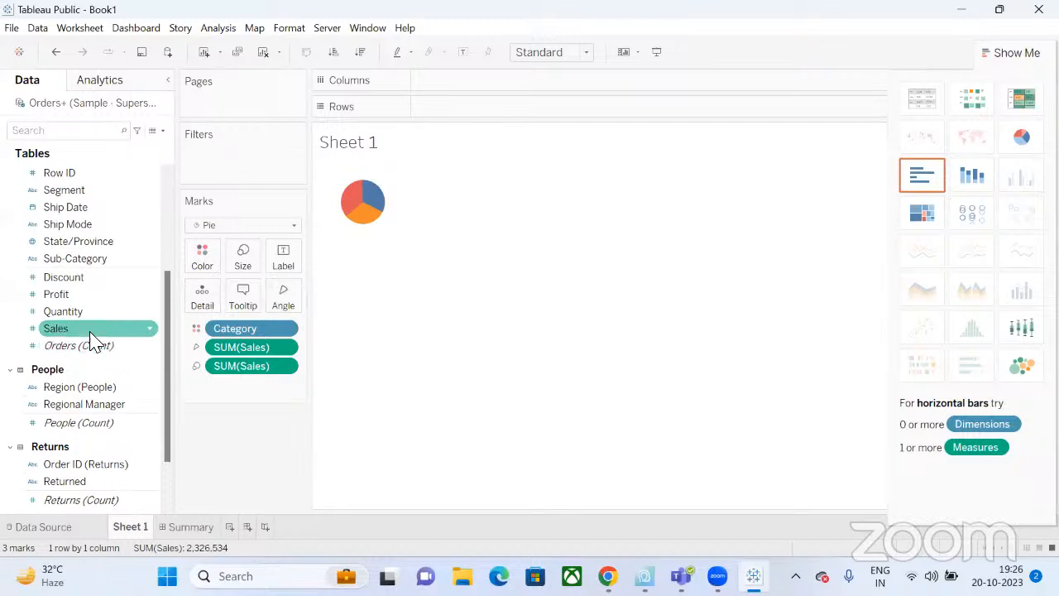
{"action": "left_click_drag", "start_coordinate": [112, 328], "coordinate": [289, 263]}
{"action": "scroll", "coordinate": [135, 263], "scroll_direction": "up", "scroll_amount": 8}
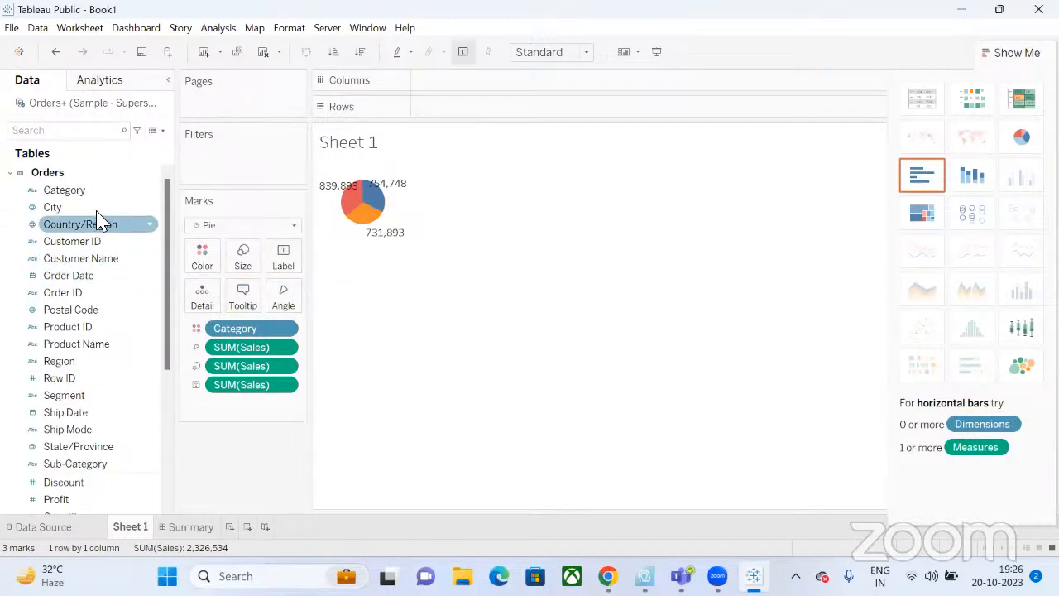
{"action": "left_click_drag", "start_coordinate": [95, 192], "coordinate": [285, 263]}
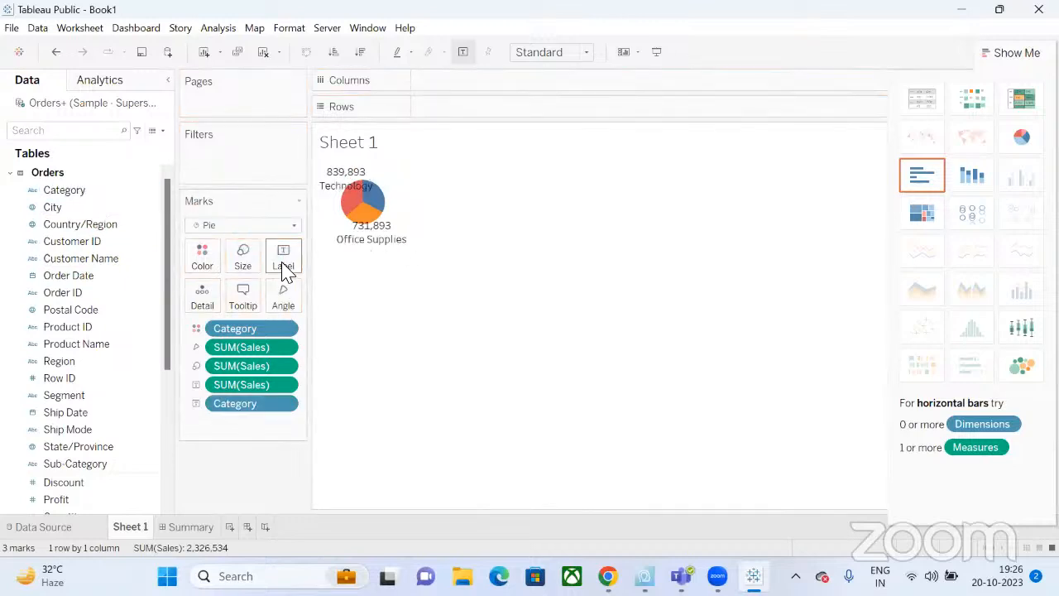
{"action": "left_click", "coordinate": [282, 260]}
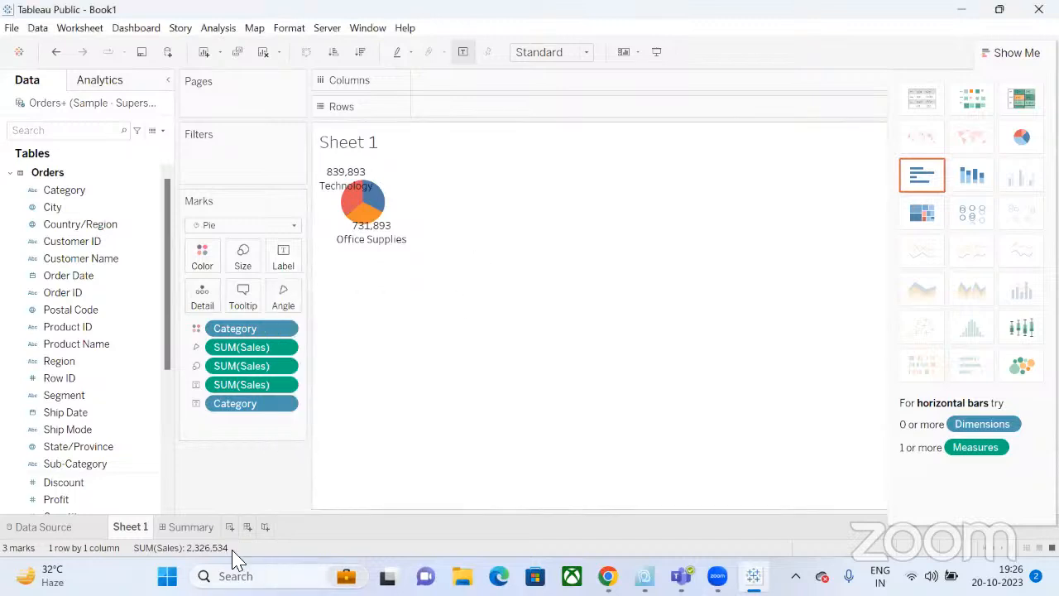
{"action": "left_click", "coordinate": [199, 528]}
{"action": "left_click", "coordinate": [130, 528]}
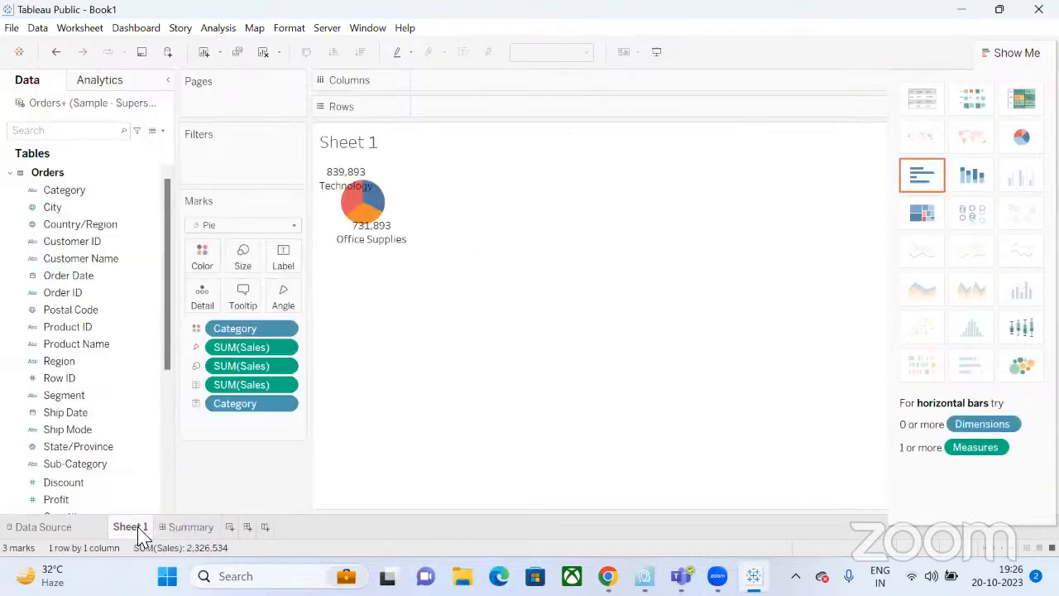
{"action": "left_click", "coordinate": [589, 52]}
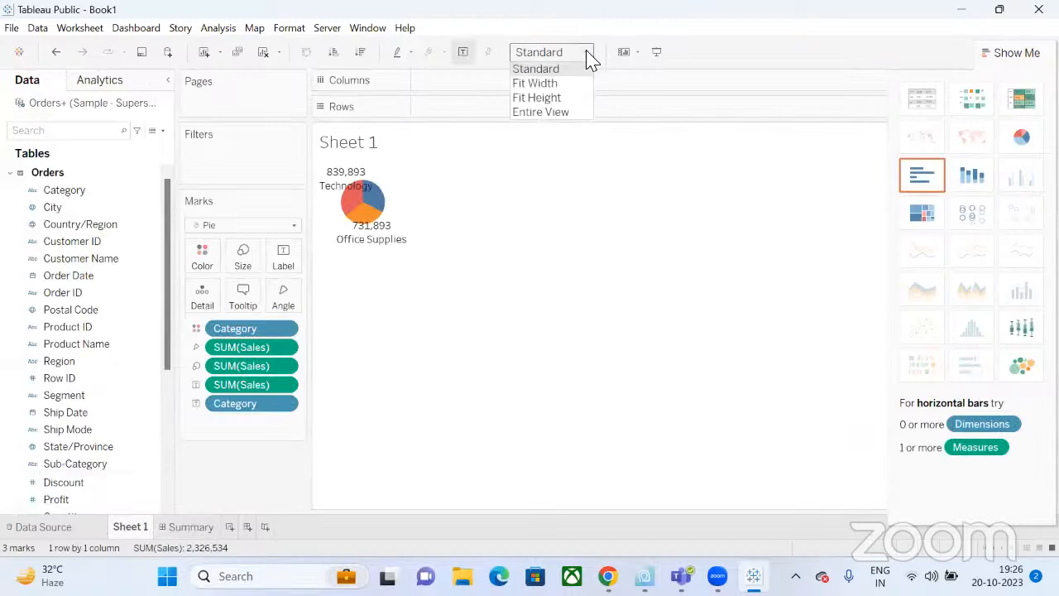
Fit the pie to the entire view and set its label alignment to Middle Center.
{"action": "left_click", "coordinate": [569, 120]}
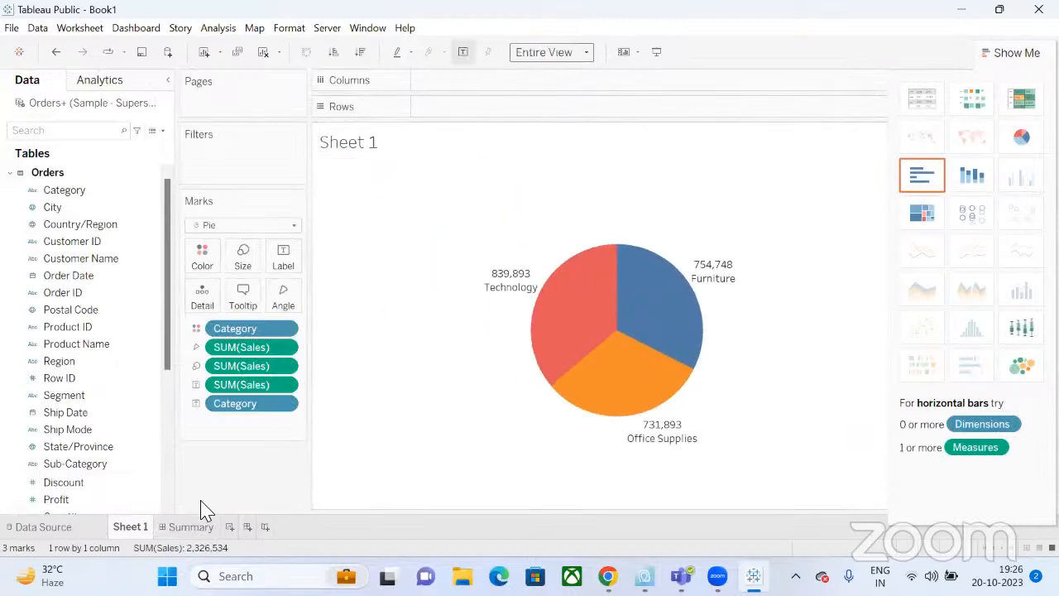
{"action": "left_click", "coordinate": [287, 263]}
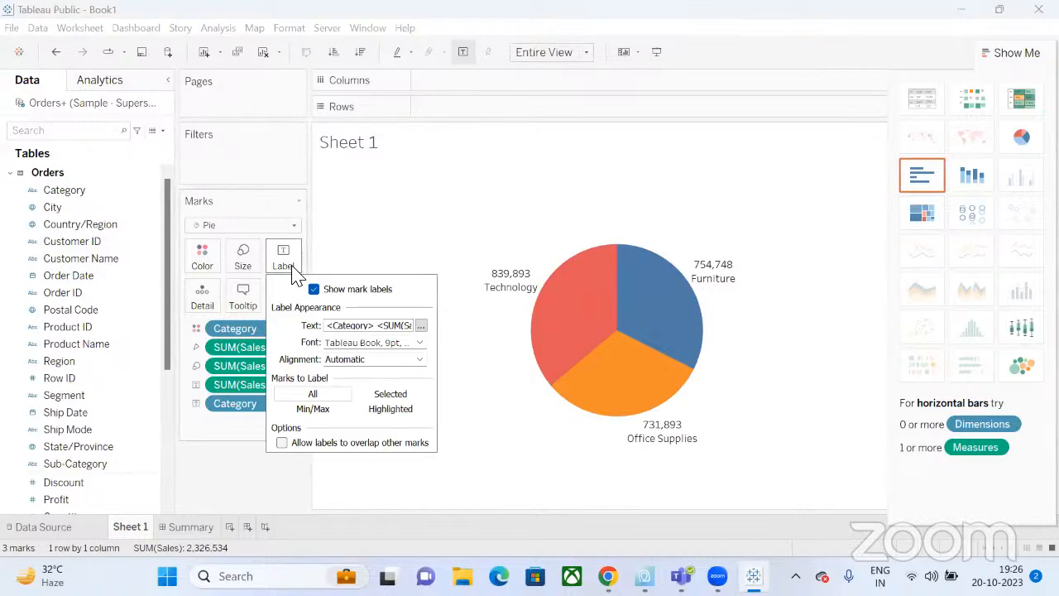
{"action": "left_click", "coordinate": [371, 362]}
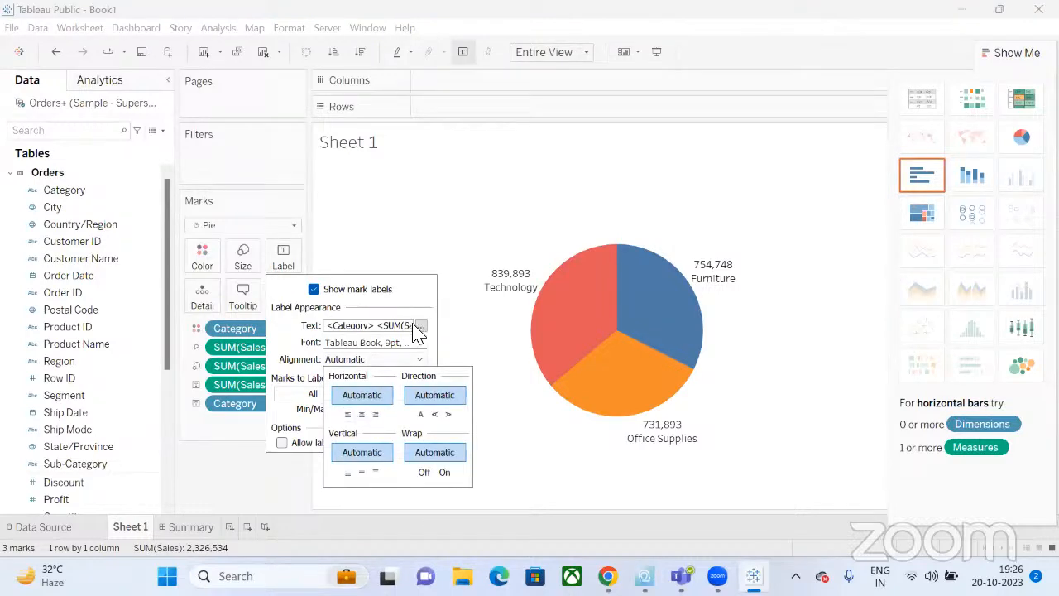
{"action": "left_click", "coordinate": [396, 290]}
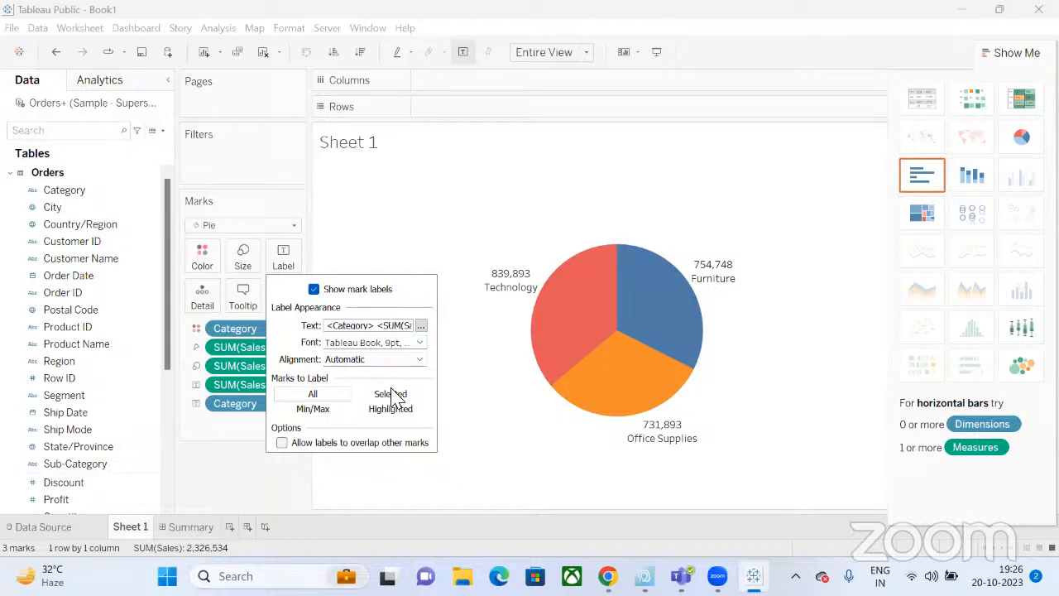
{"action": "left_click", "coordinate": [282, 443]}
{"action": "left_click", "coordinate": [281, 443]}
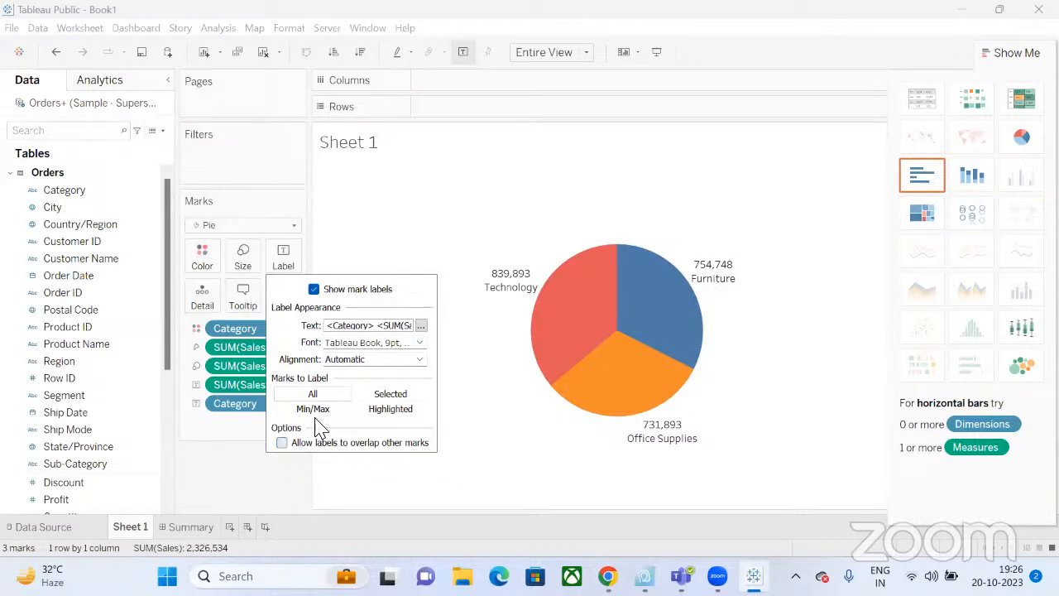
{"action": "left_click", "coordinate": [381, 360]}
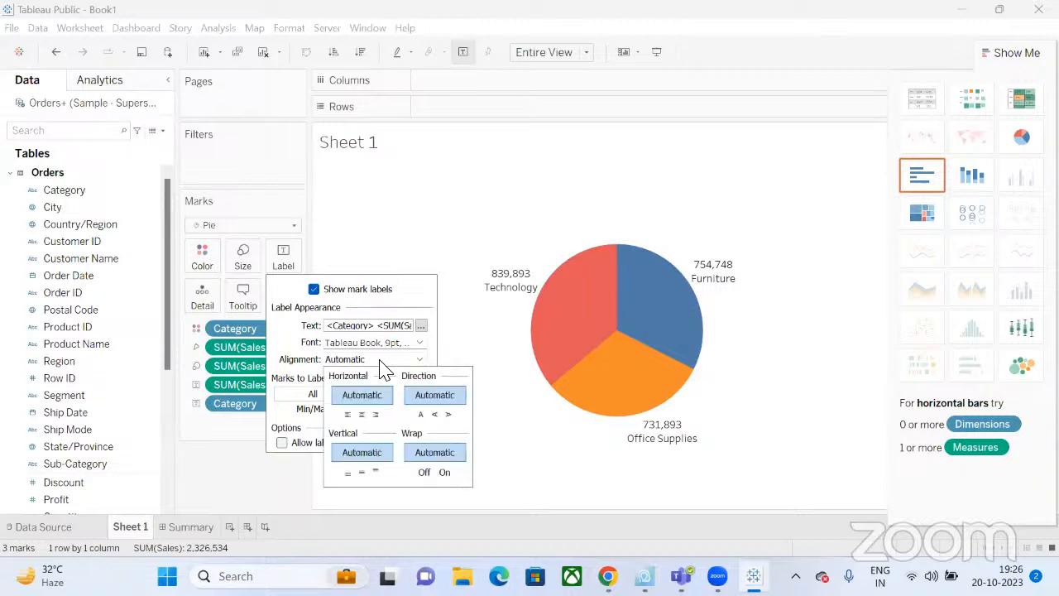
{"action": "left_click", "coordinate": [360, 415]}
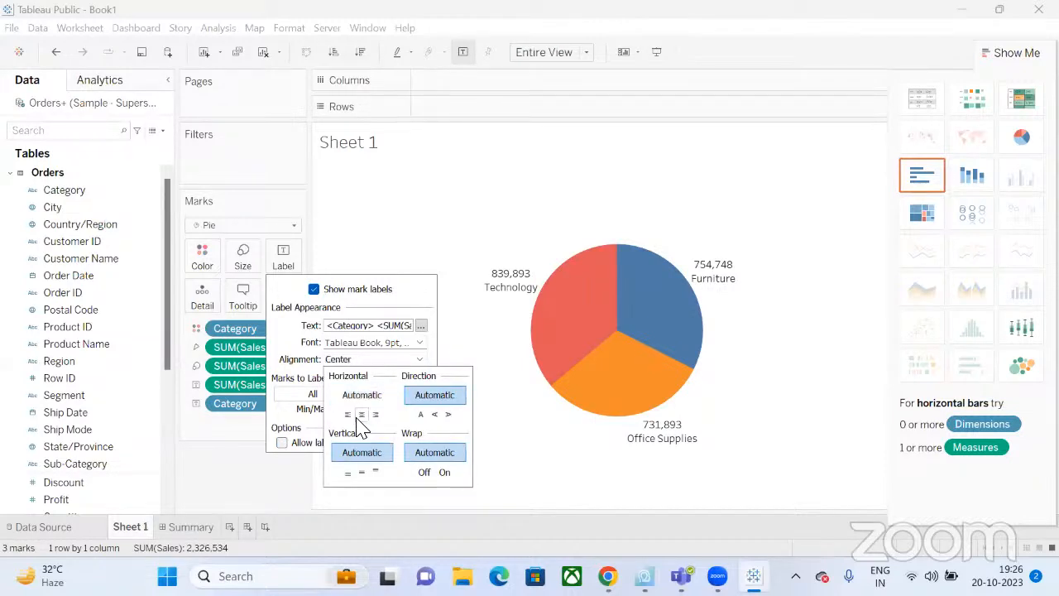
{"action": "left_click", "coordinate": [361, 473]}
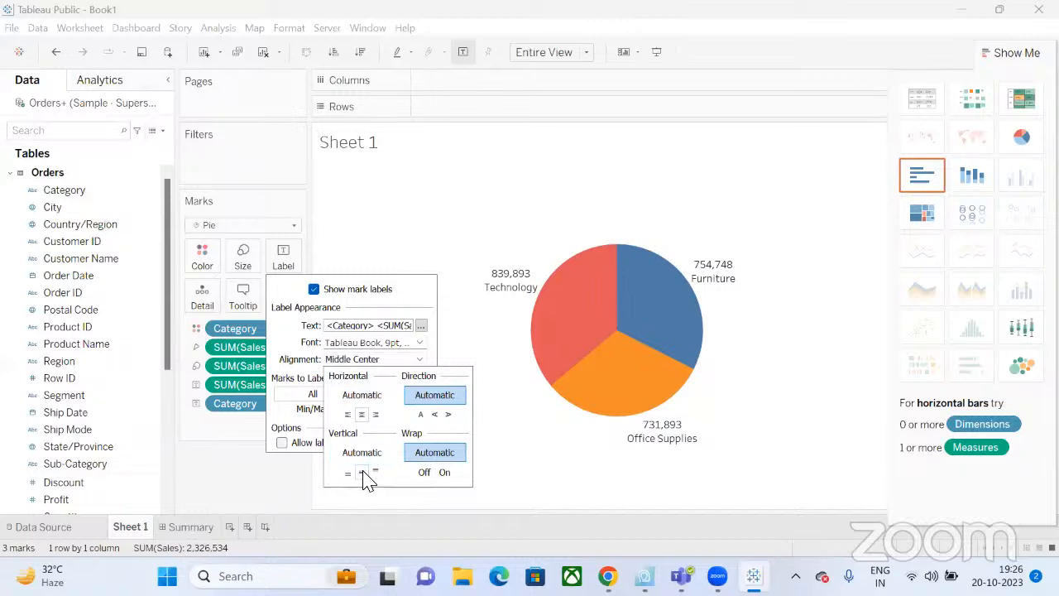
{"action": "left_click", "coordinate": [439, 236]}
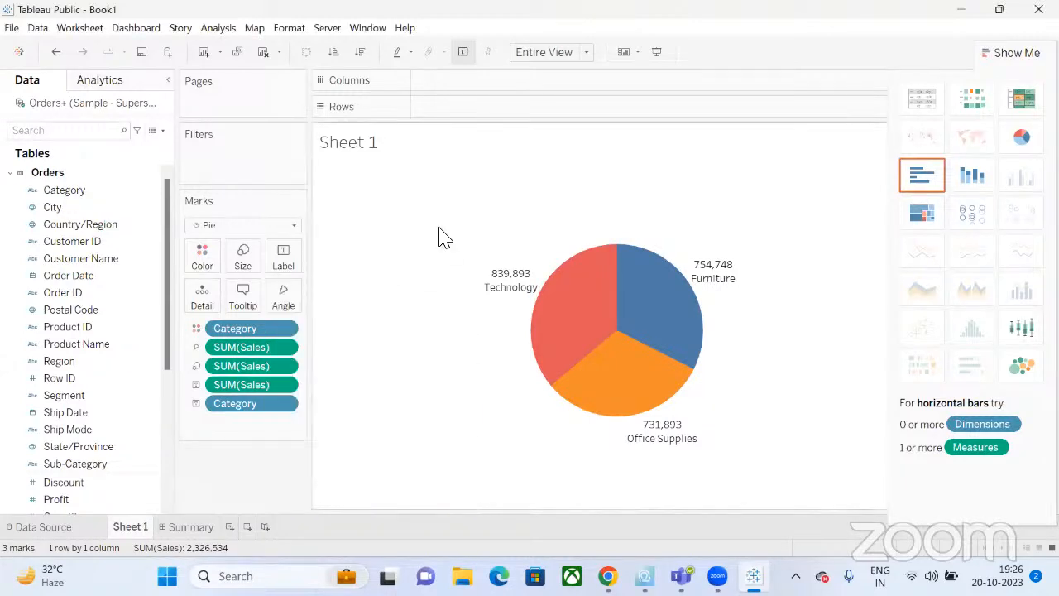
Rename the Sheet 1 worksheet tab to 'Category wise Sales'.
{"action": "left_click", "coordinate": [191, 527]}
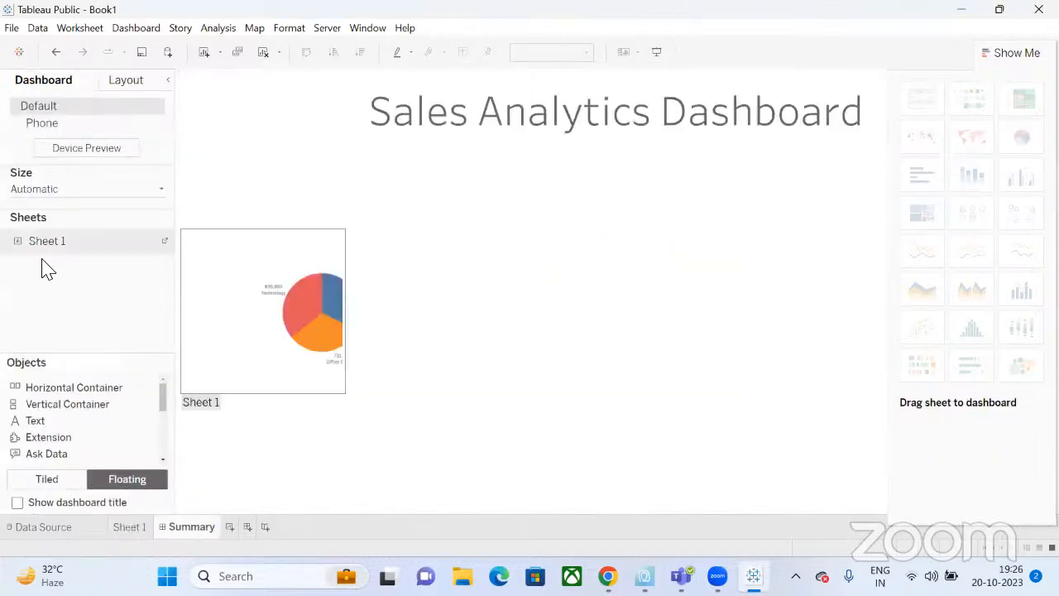
{"action": "double_click", "coordinate": [130, 530]}
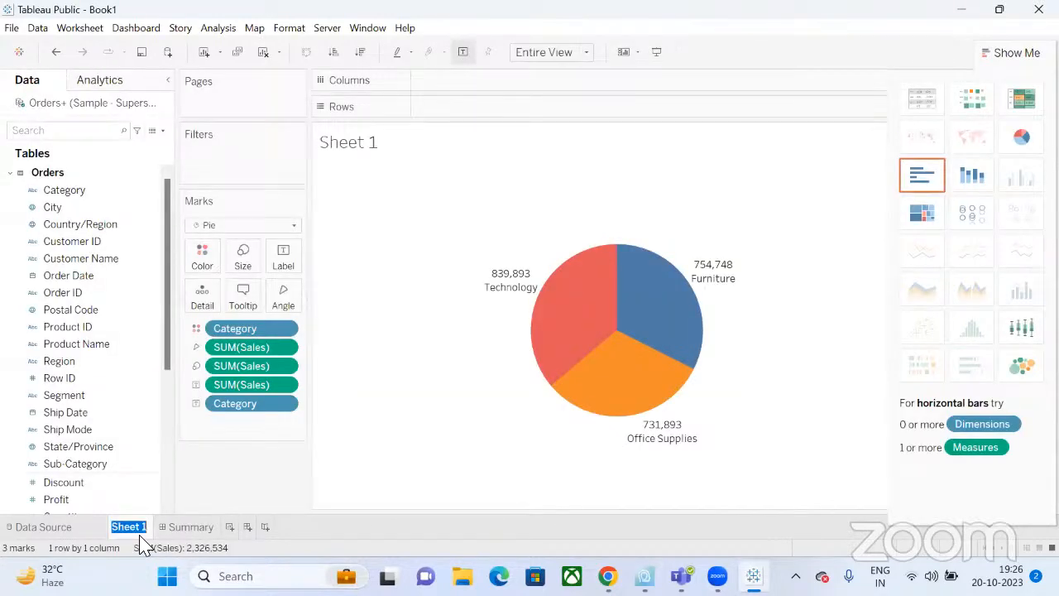
{"action": "type", "text": "Category"}
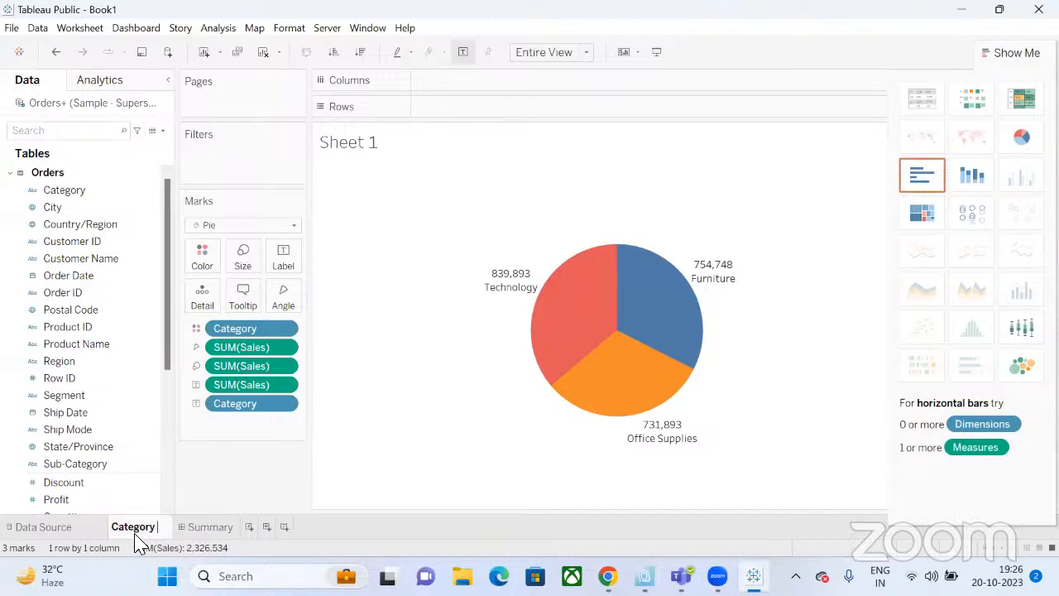
{"action": "type", "text": " wise Sales"}
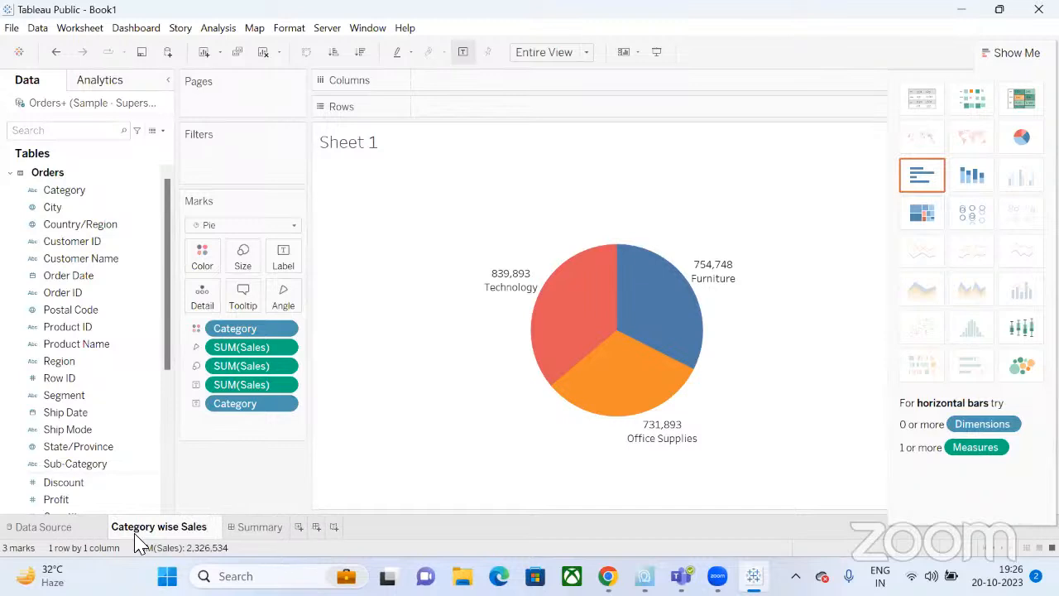
{"action": "key", "text": "Return"}
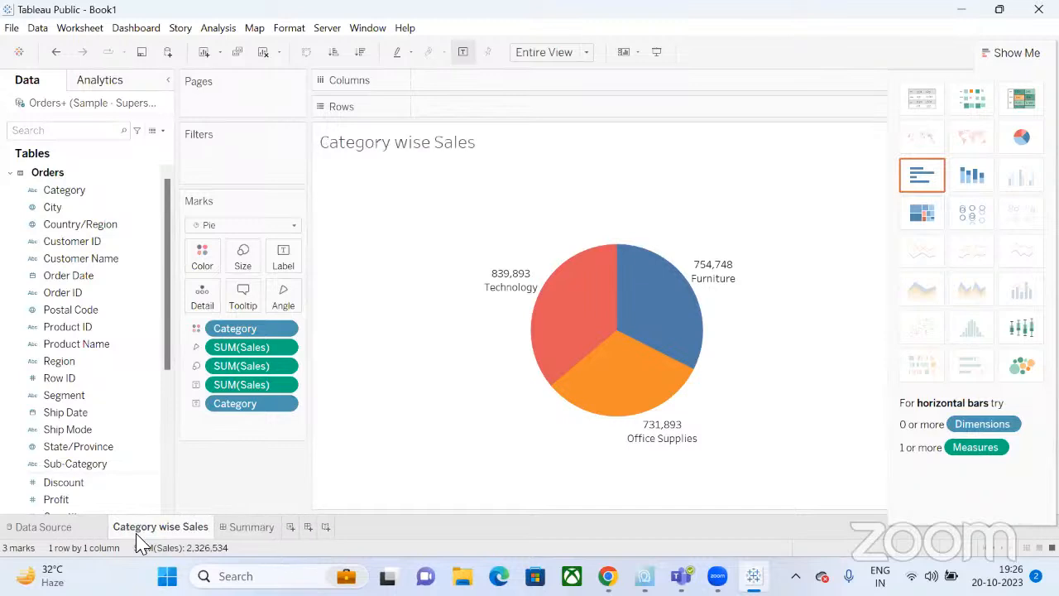
{"action": "left_click", "coordinate": [253, 527]}
Place the Category wise Sales pie on Summary, narrowed and moved just under the title.
{"action": "double_click", "coordinate": [79, 247]}
{"action": "left_click_drag", "start_coordinate": [73, 248], "coordinate": [361, 213]}
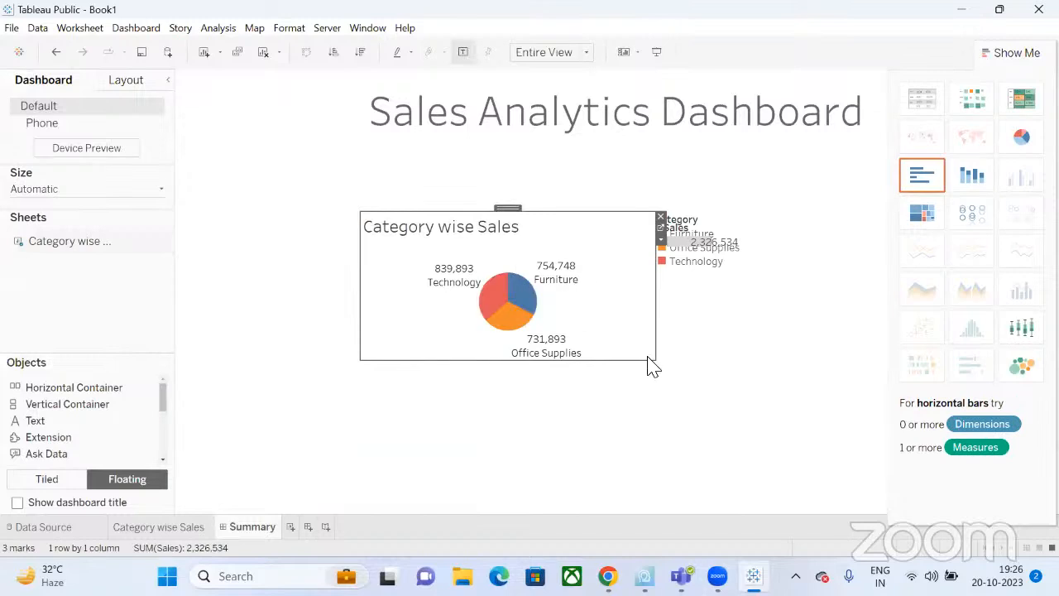
{"action": "left_click_drag", "start_coordinate": [659, 364], "coordinate": [546, 379]}
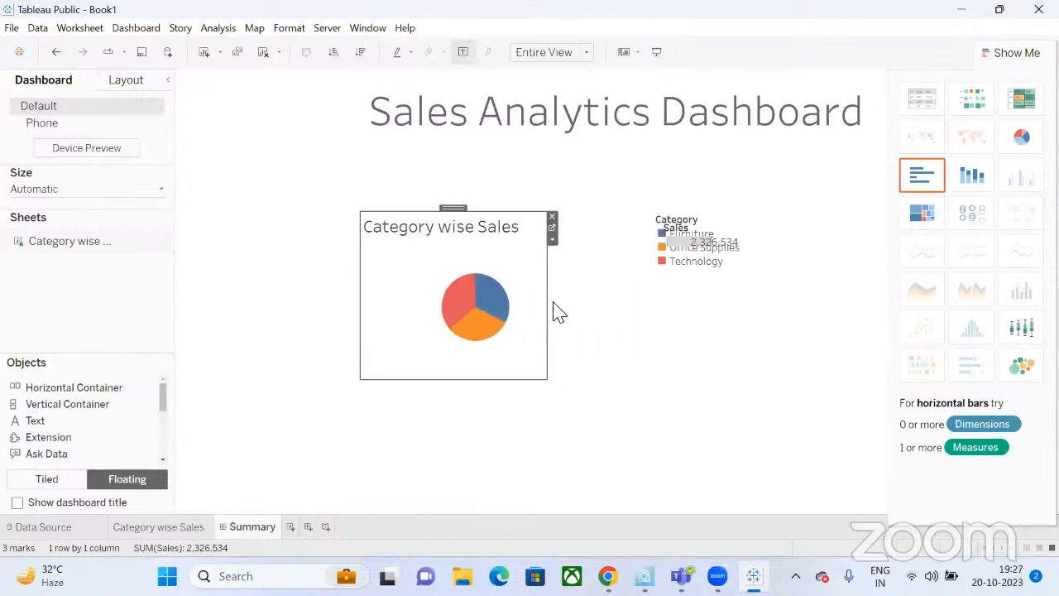
{"action": "left_click_drag", "start_coordinate": [456, 211], "coordinate": [392, 141]}
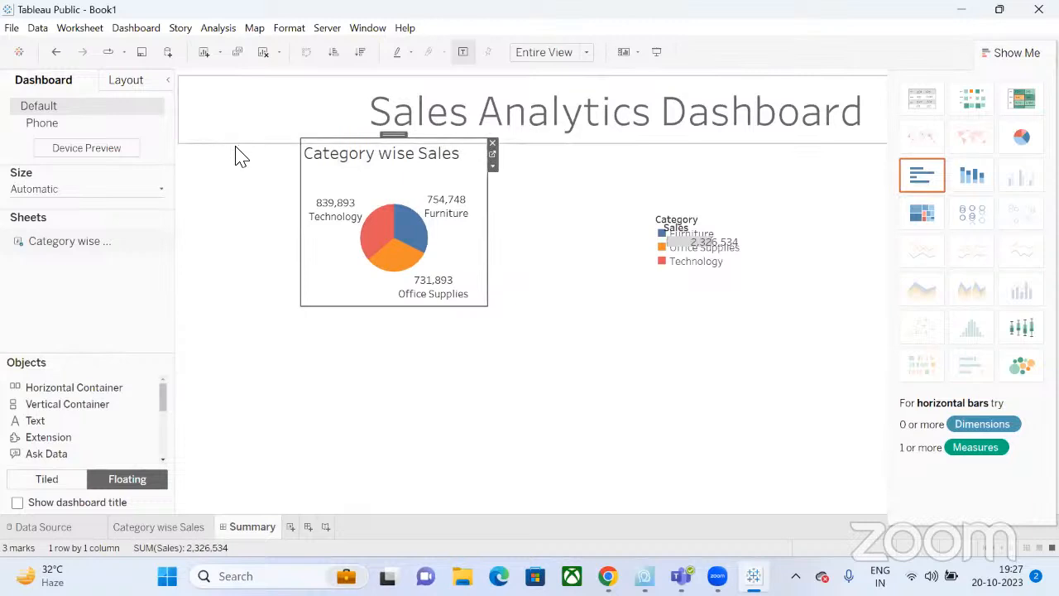
{"action": "left_click", "coordinate": [583, 471]}
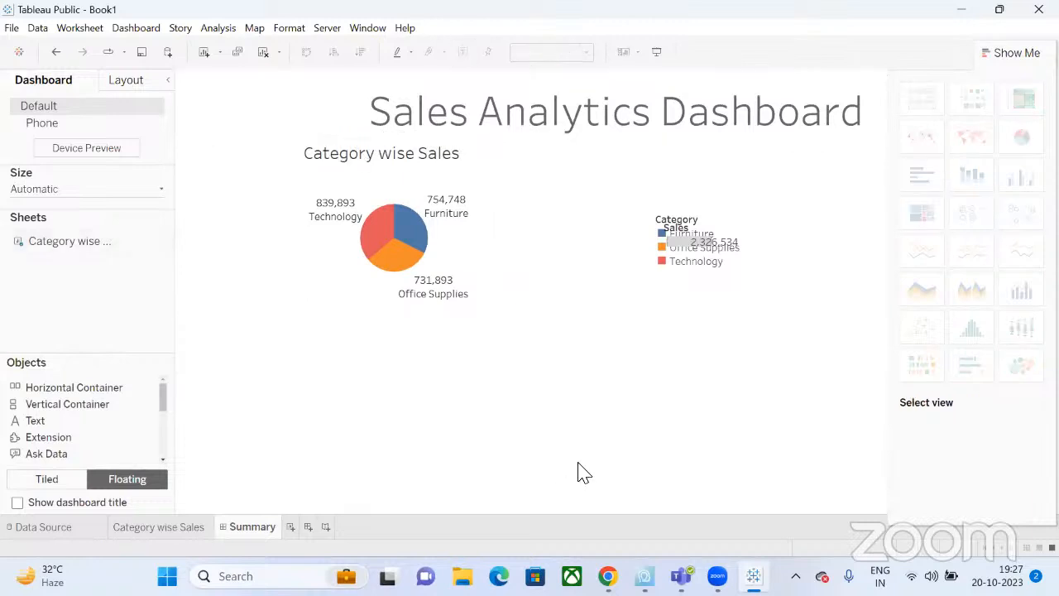
Remove the Sales and Category legends from the dashboard.
{"action": "left_click", "coordinate": [691, 266]}
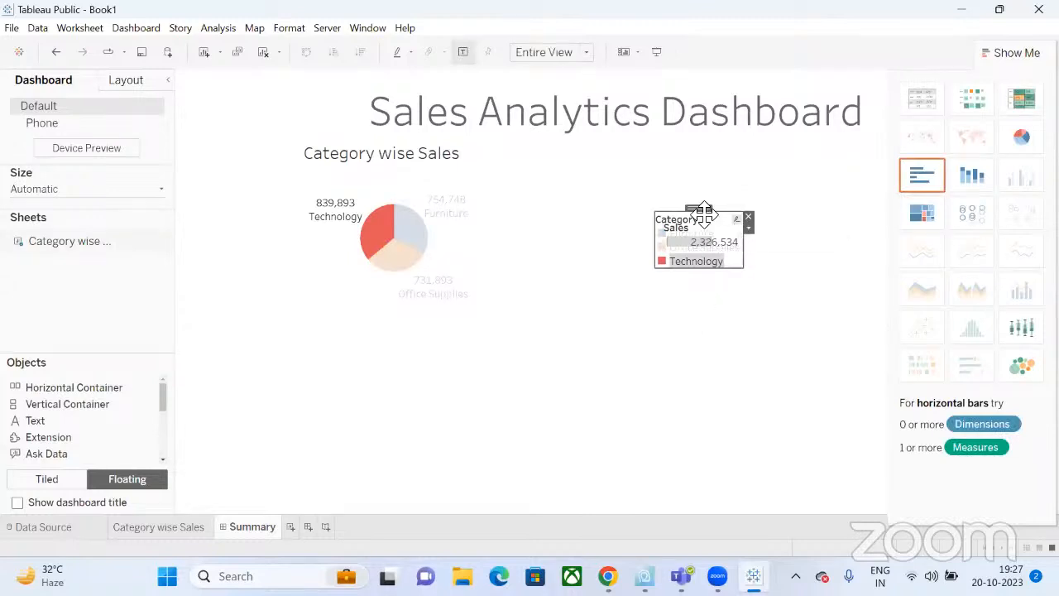
{"action": "left_click_drag", "start_coordinate": [703, 211], "coordinate": [508, 225]}
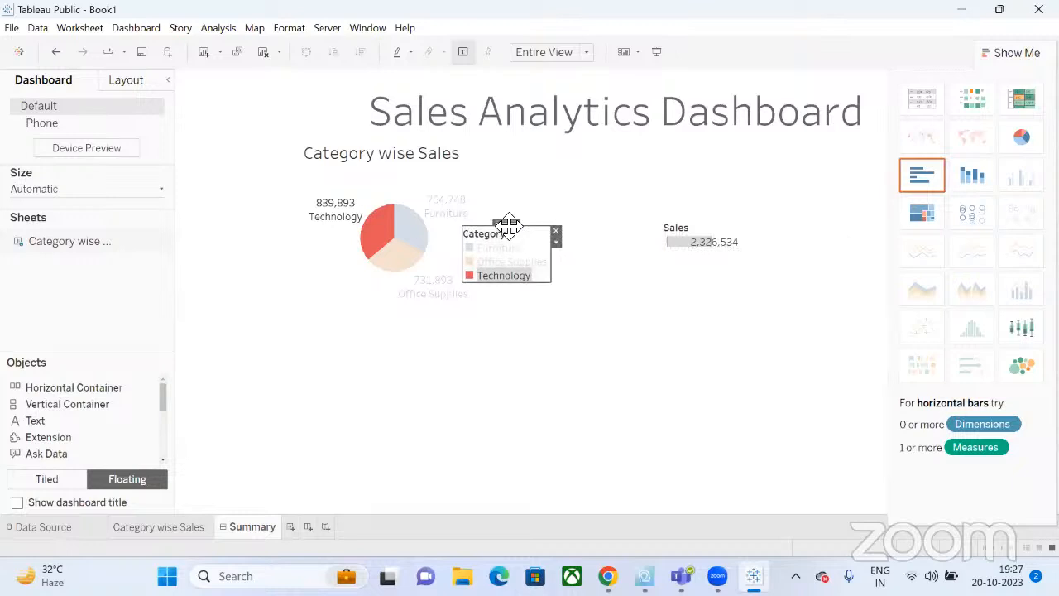
{"action": "left_click", "coordinate": [677, 237]}
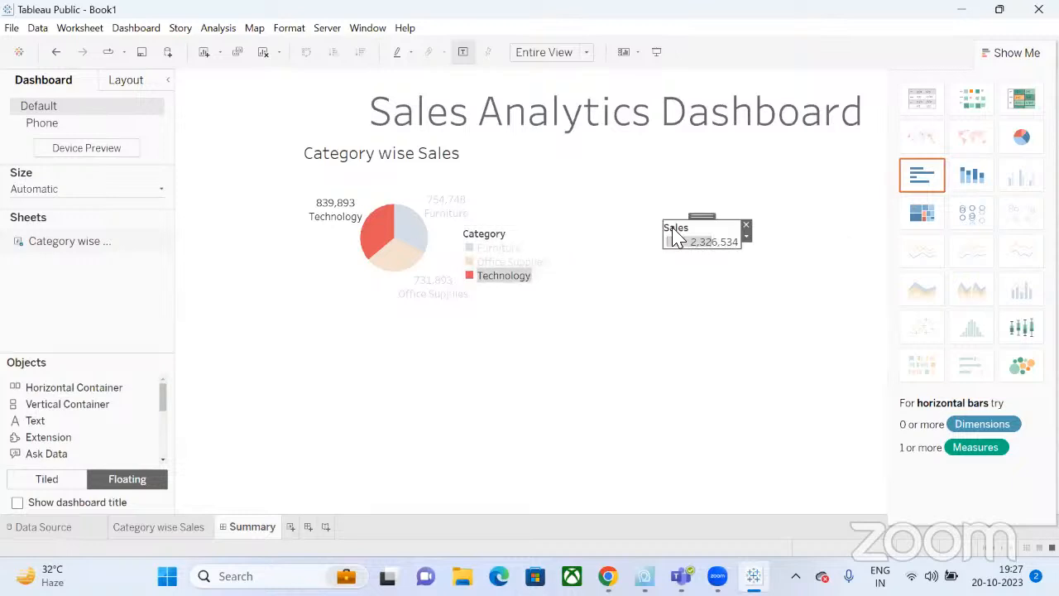
{"action": "left_click", "coordinate": [747, 227]}
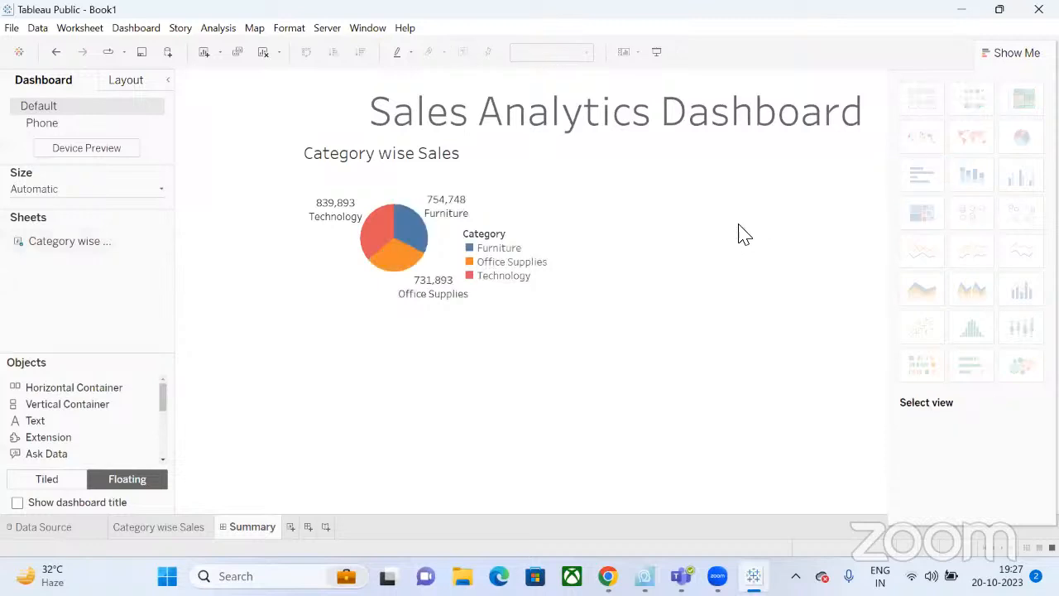
{"action": "left_click", "coordinate": [500, 238]}
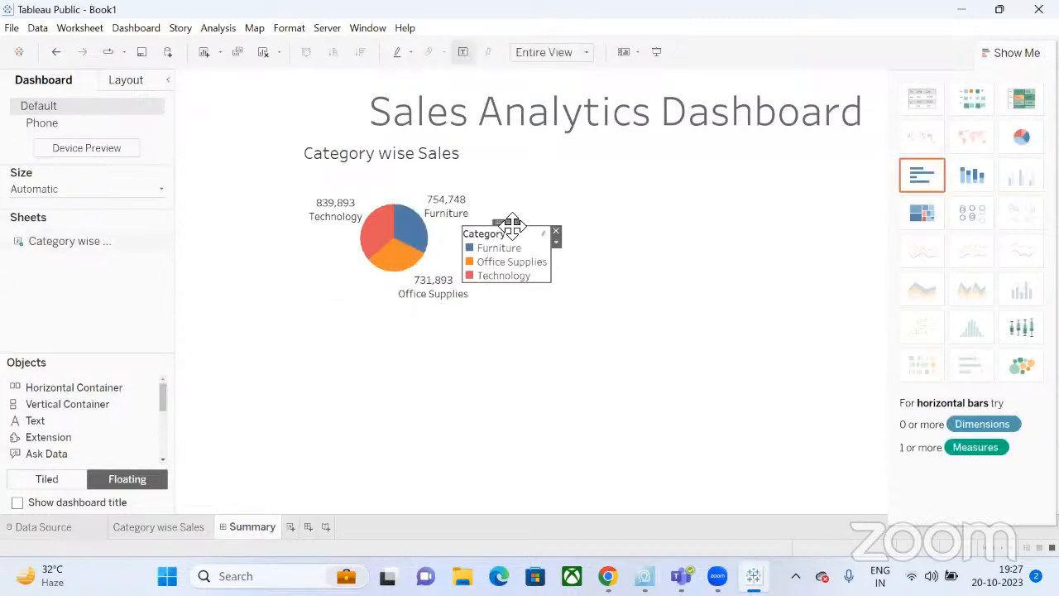
{"action": "left_click_drag", "start_coordinate": [504, 220], "coordinate": [582, 208]}
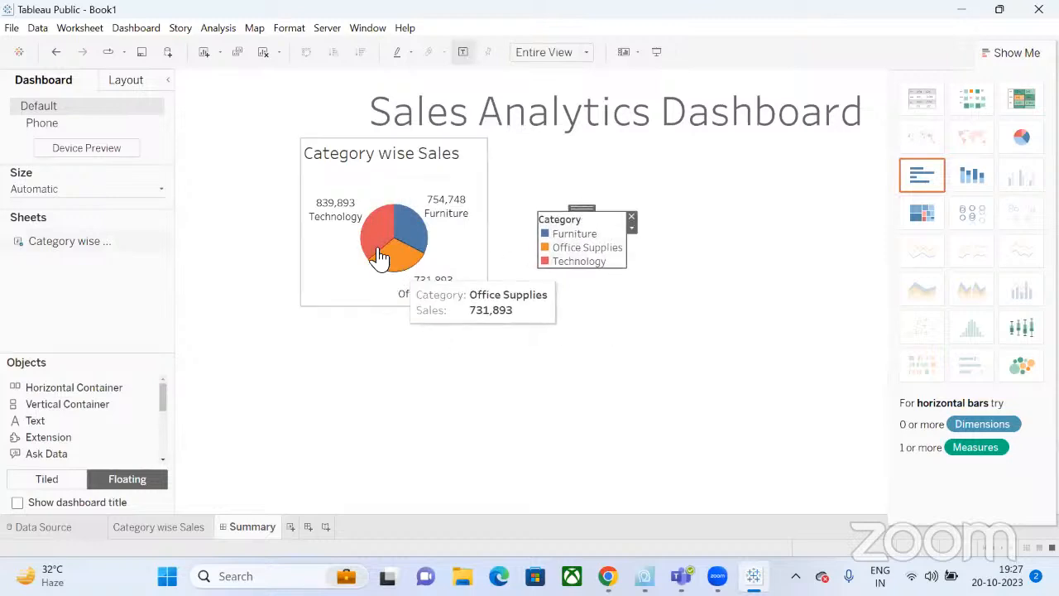
{"action": "left_click", "coordinate": [633, 222]}
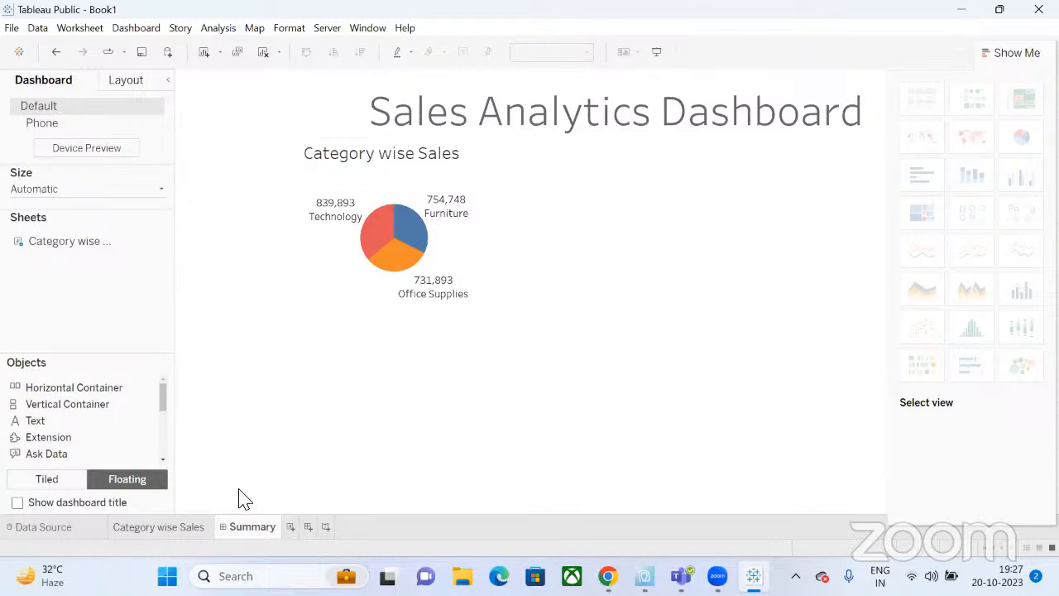
Reduce the Category wise Sales worksheet title to a 12-point font.
{"action": "left_click", "coordinate": [158, 526]}
{"action": "double_click", "coordinate": [412, 147]}
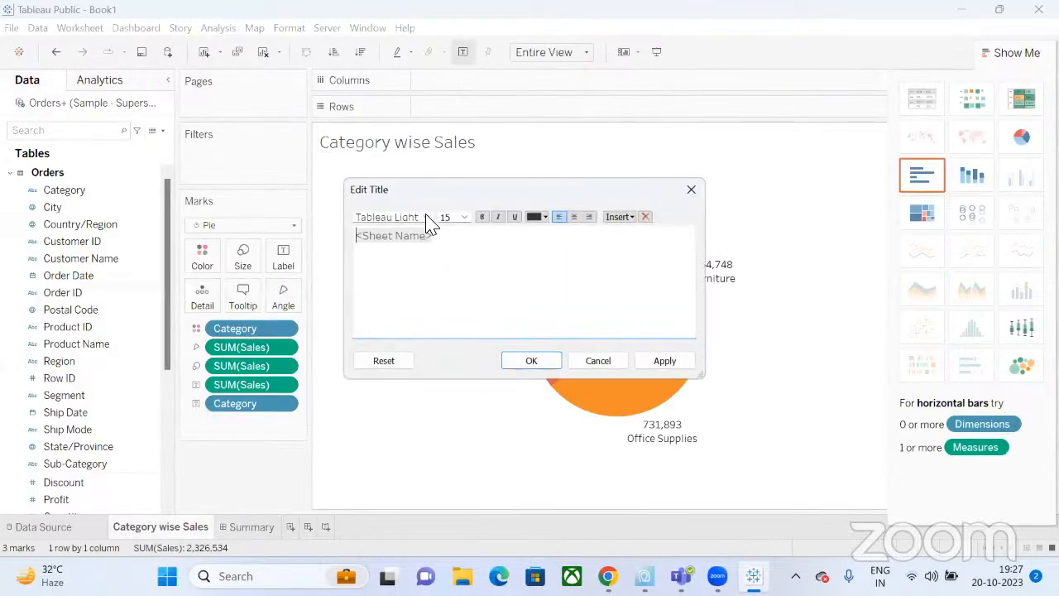
{"action": "left_click", "coordinate": [464, 218]}
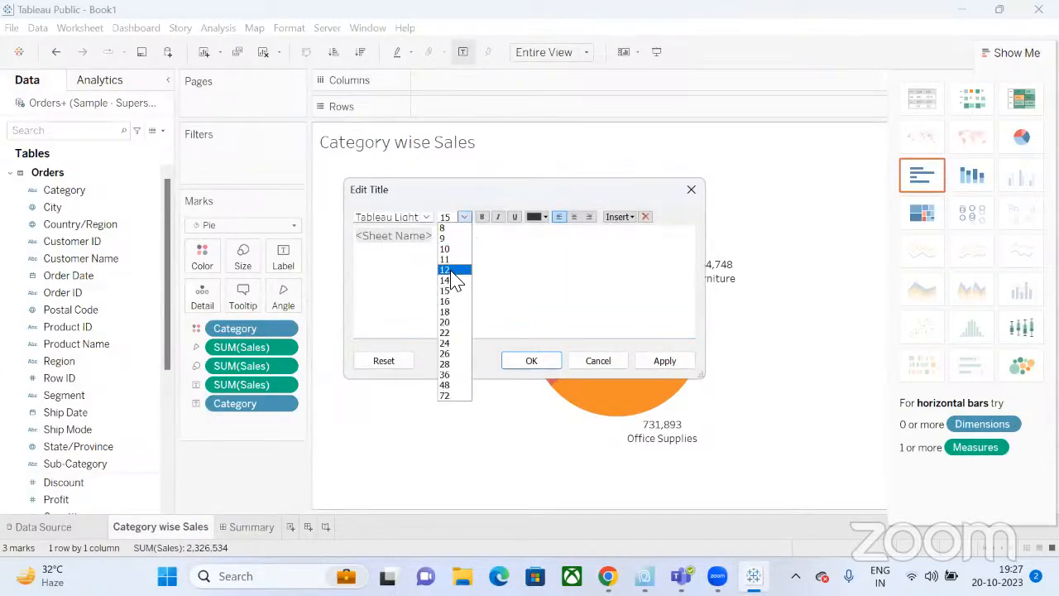
{"action": "left_click", "coordinate": [452, 270]}
{"action": "left_click_drag", "start_coordinate": [435, 239], "coordinate": [348, 239]}
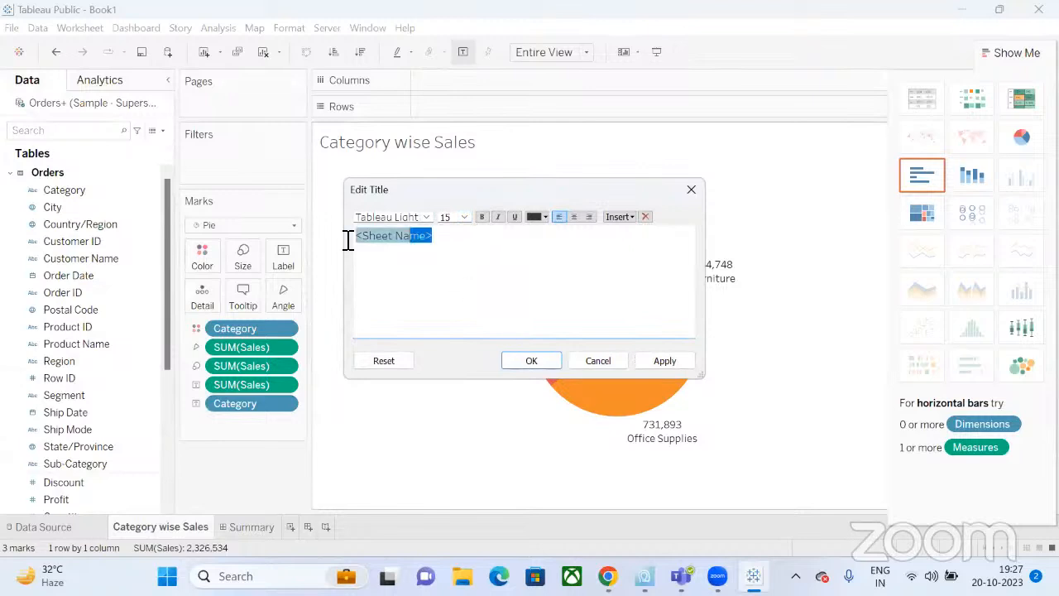
{"action": "left_click", "coordinate": [464, 217]}
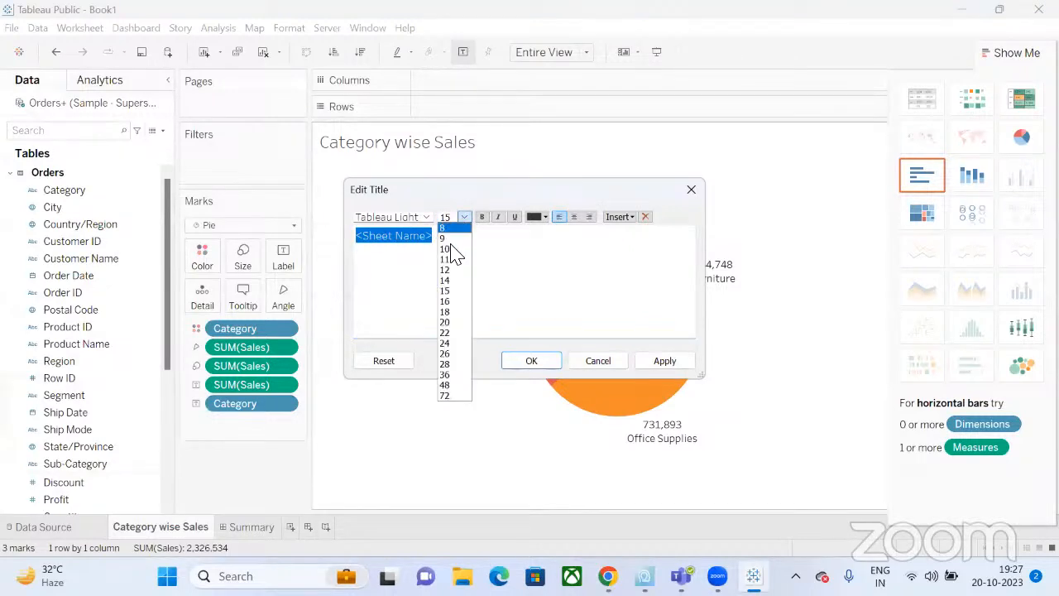
{"action": "left_click", "coordinate": [530, 359]}
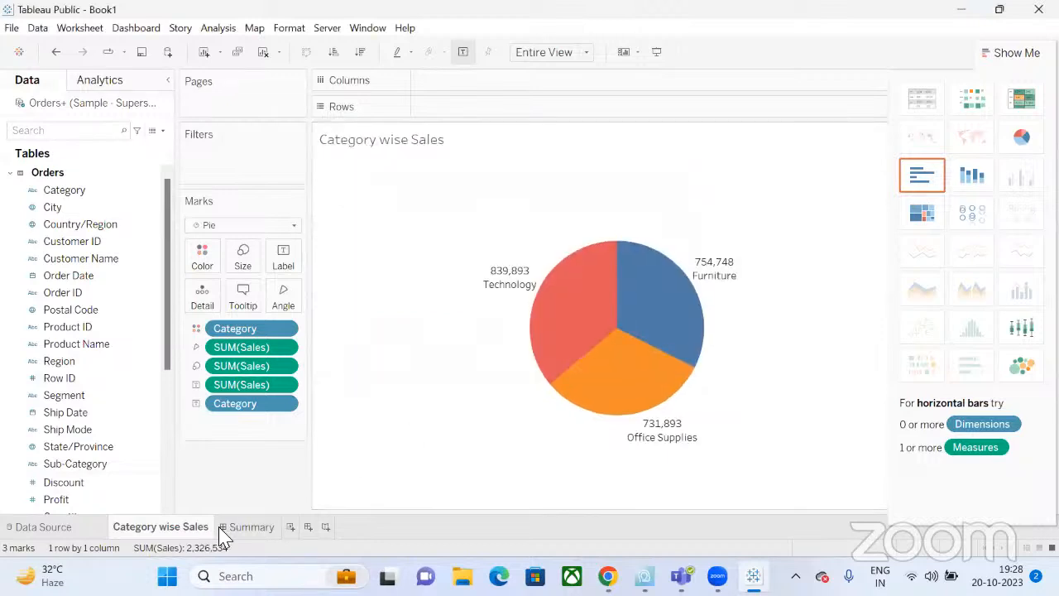
{"action": "left_click", "coordinate": [223, 527]}
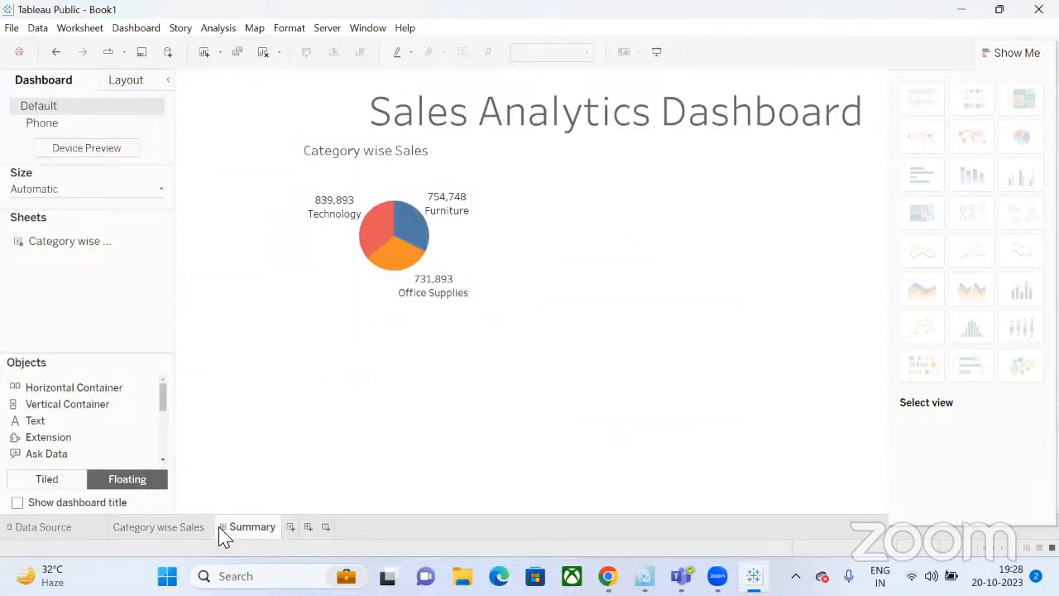
Select the pie chart zone and collapse Show Me to reveal the EXCELR logo.
{"action": "left_click", "coordinate": [422, 153]}
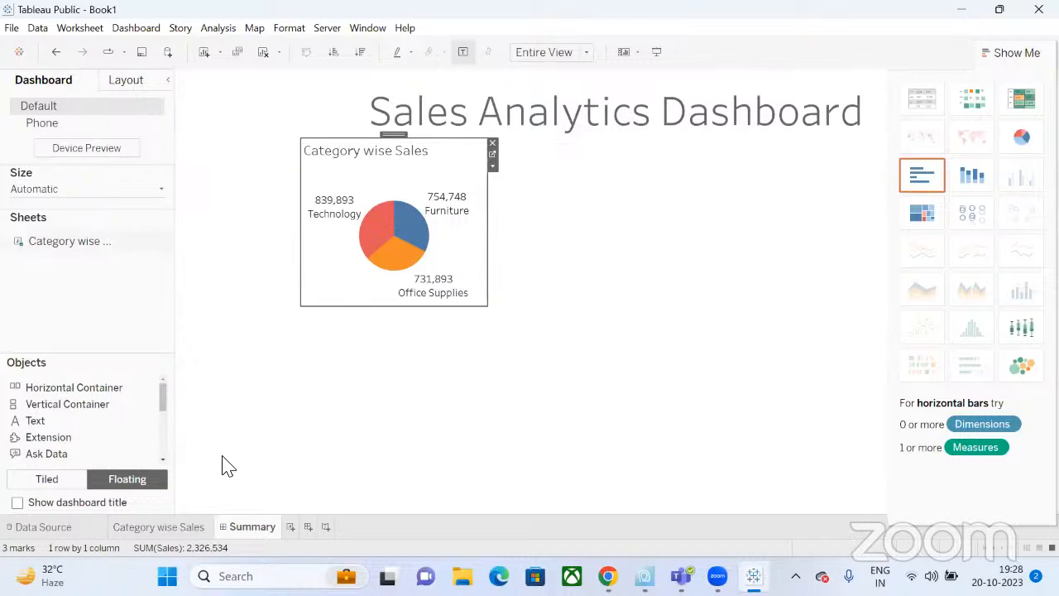
{"action": "left_click", "coordinate": [1009, 55]}
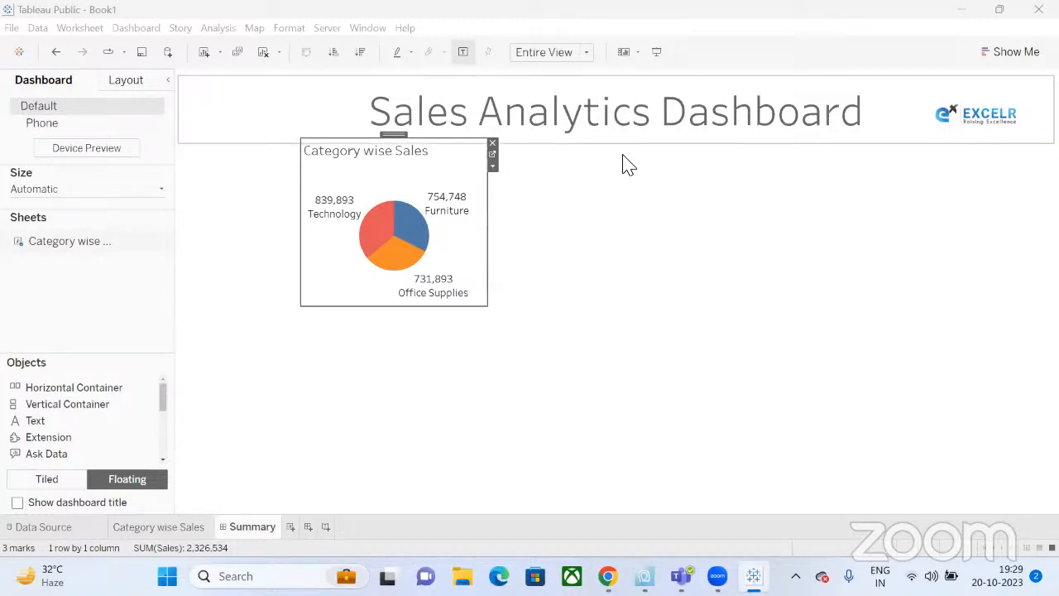
Remove the pie from Summary and add a blank Sheet 2 placed before Summary.
{"action": "left_click", "coordinate": [493, 144]}
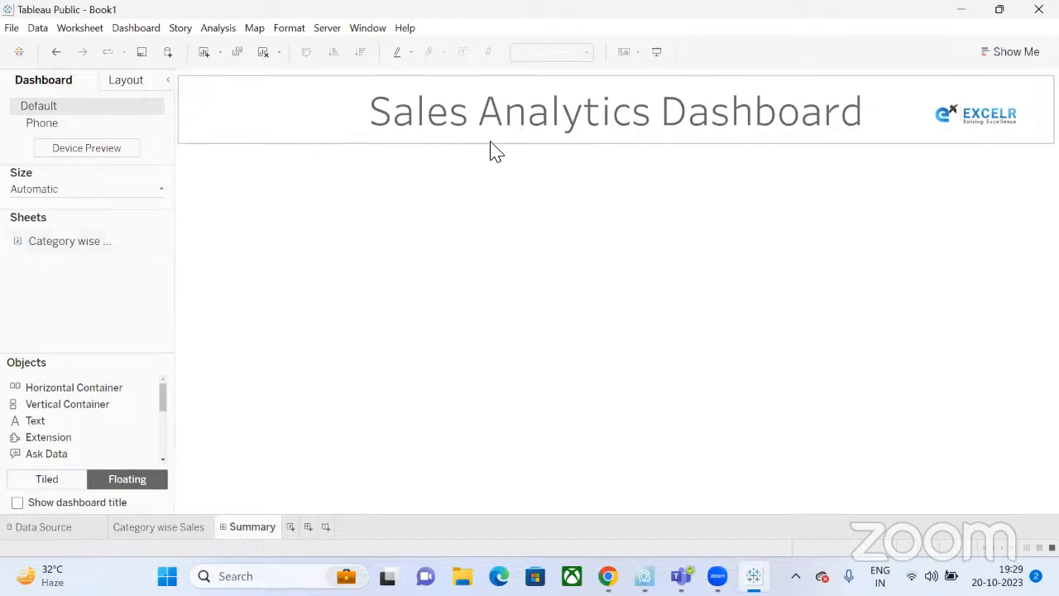
{"action": "left_click", "coordinate": [156, 527]}
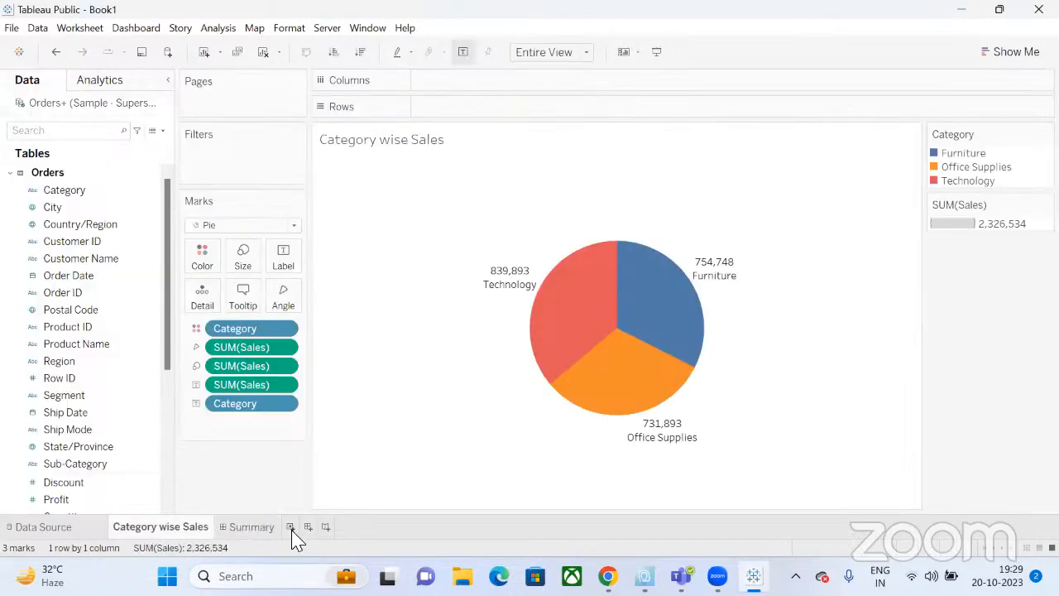
{"action": "left_click", "coordinate": [231, 526]}
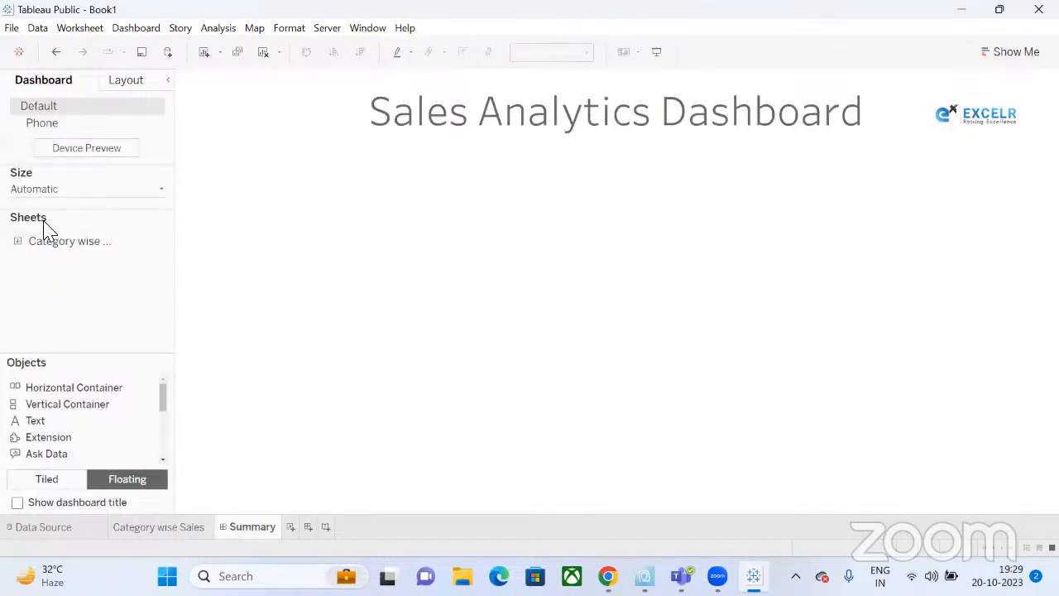
{"action": "left_click", "coordinate": [290, 529]}
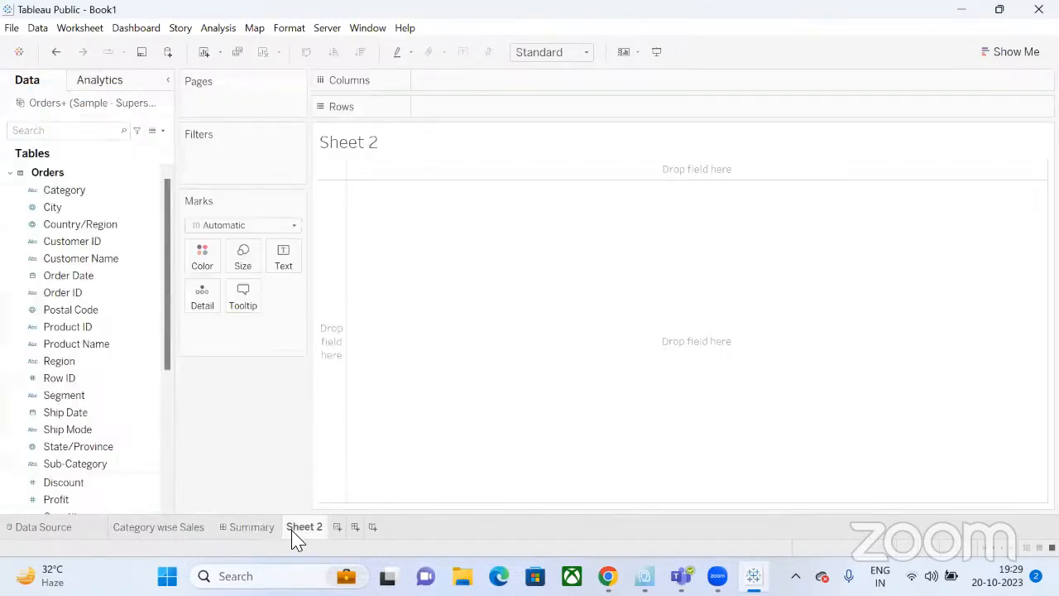
{"action": "left_click_drag", "start_coordinate": [302, 538], "coordinate": [248, 536]}
{"action": "left_click", "coordinate": [290, 529]}
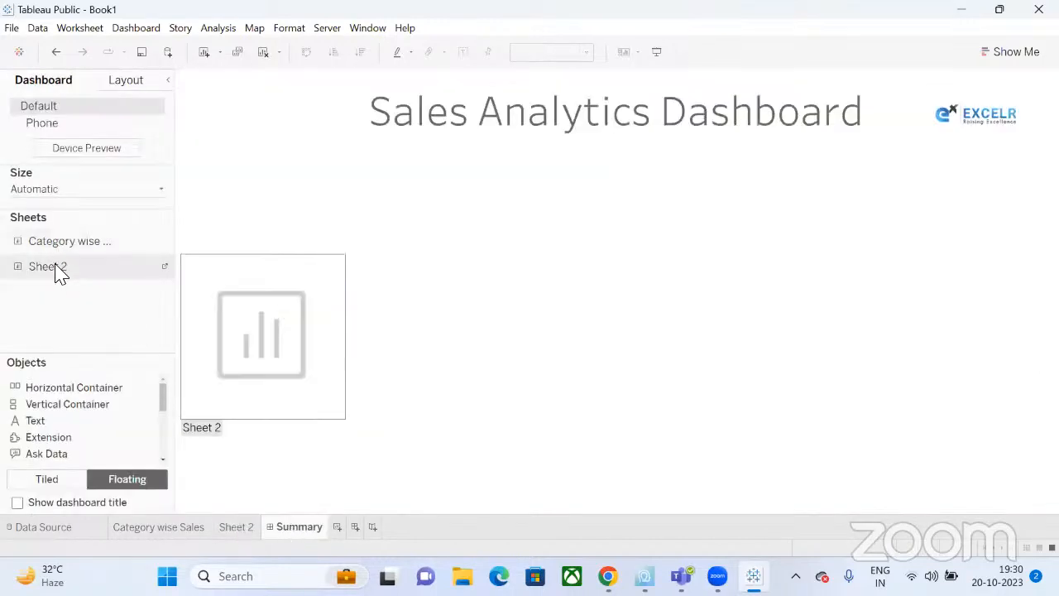
Re-place the Category wise Sales pie, narrow it, and remove its Category legend.
{"action": "left_click_drag", "start_coordinate": [67, 241], "coordinate": [298, 137]}
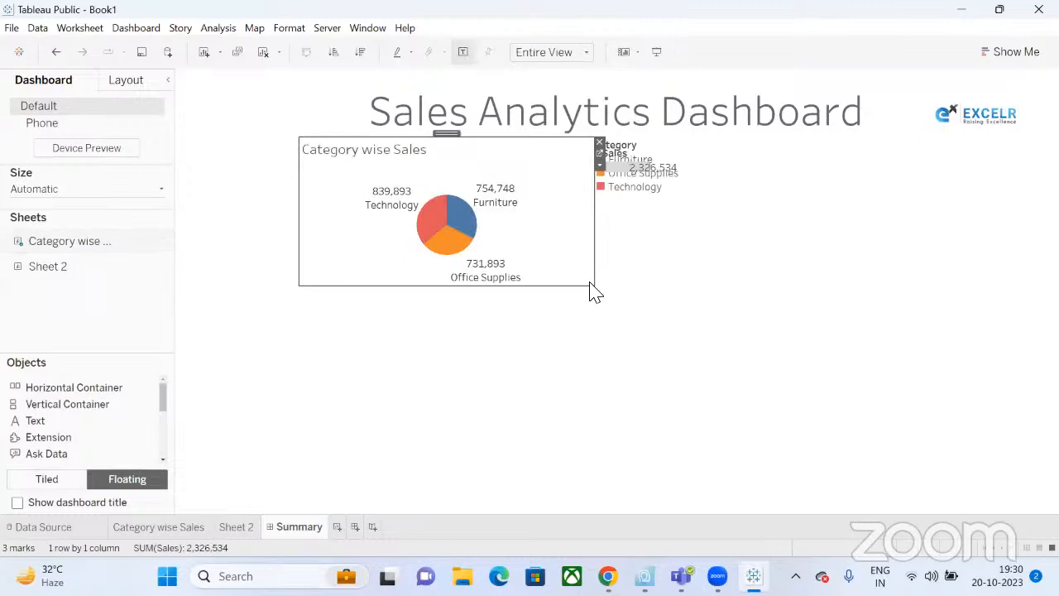
{"action": "left_click_drag", "start_coordinate": [593, 296], "coordinate": [518, 303]}
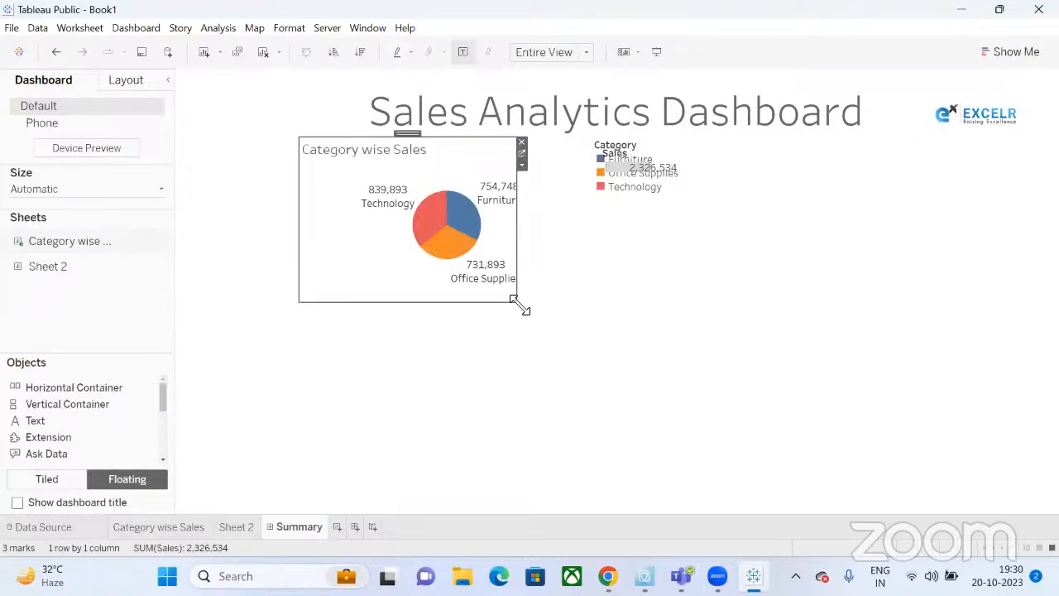
{"action": "left_click", "coordinate": [629, 143]}
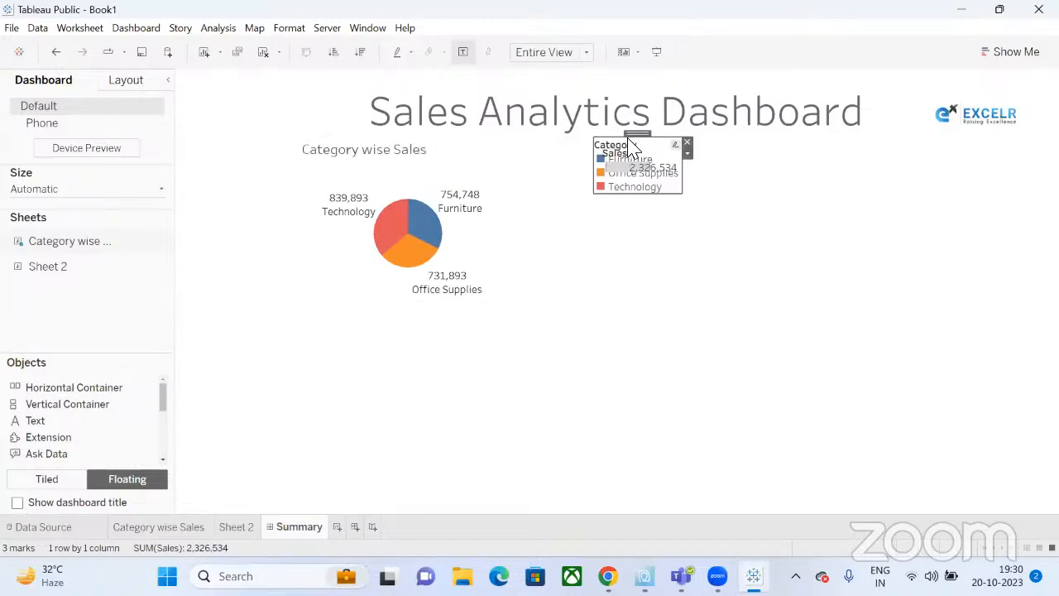
{"action": "left_click", "coordinate": [686, 144]}
{"action": "left_click", "coordinate": [655, 162]}
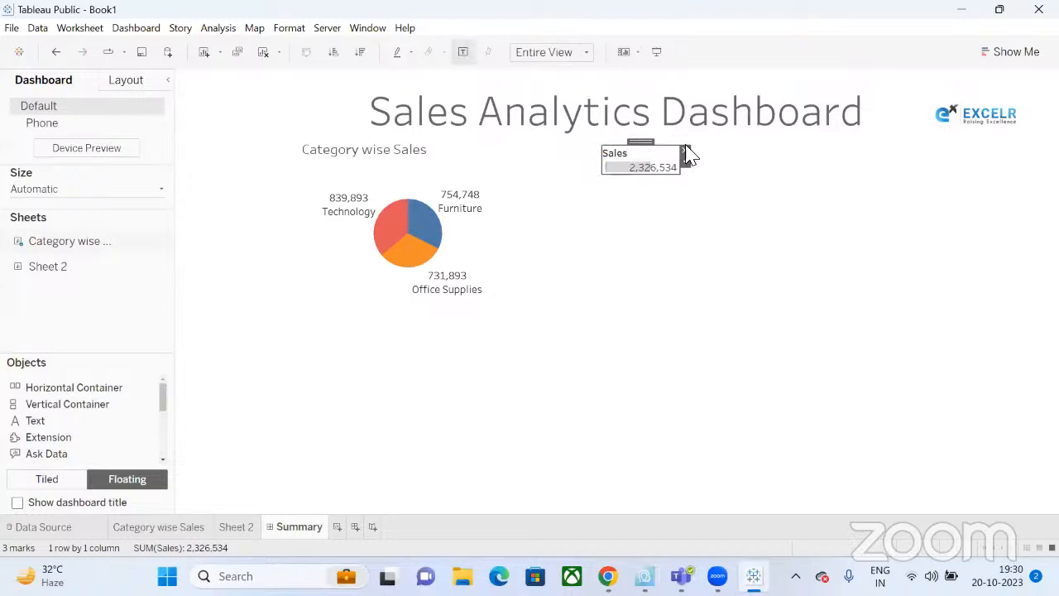
Close the Sales size card so the pie has no legends left.
{"action": "left_click", "coordinate": [686, 151]}
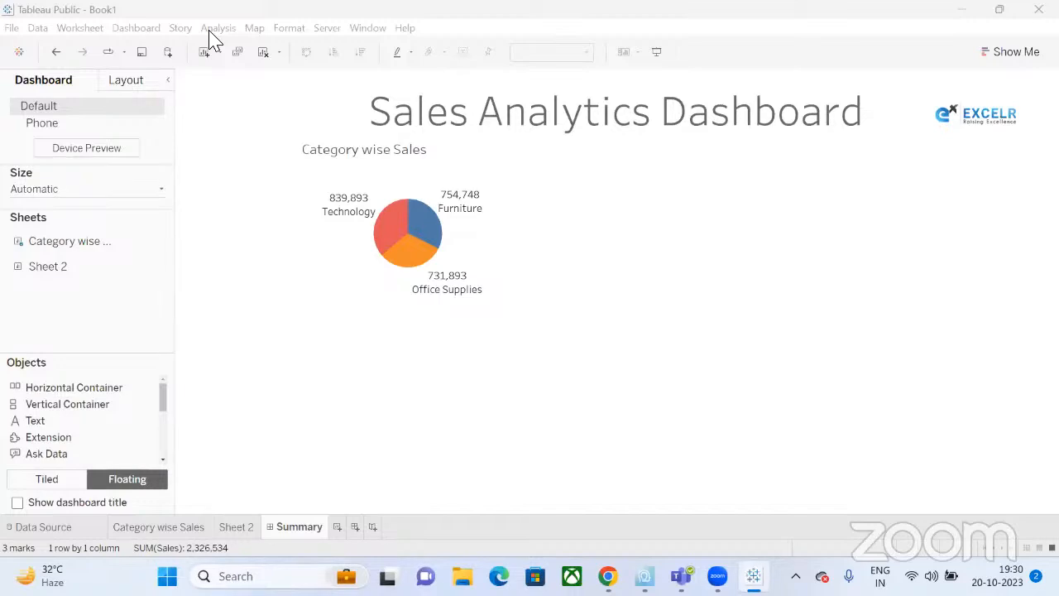
{"action": "mouse_move", "coordinate": [438, 263]}
Rename the Sheet 2 tab to 'Segmentwise Sales'.
{"action": "left_click", "coordinate": [237, 529]}
{"action": "double_click", "coordinate": [239, 529]}
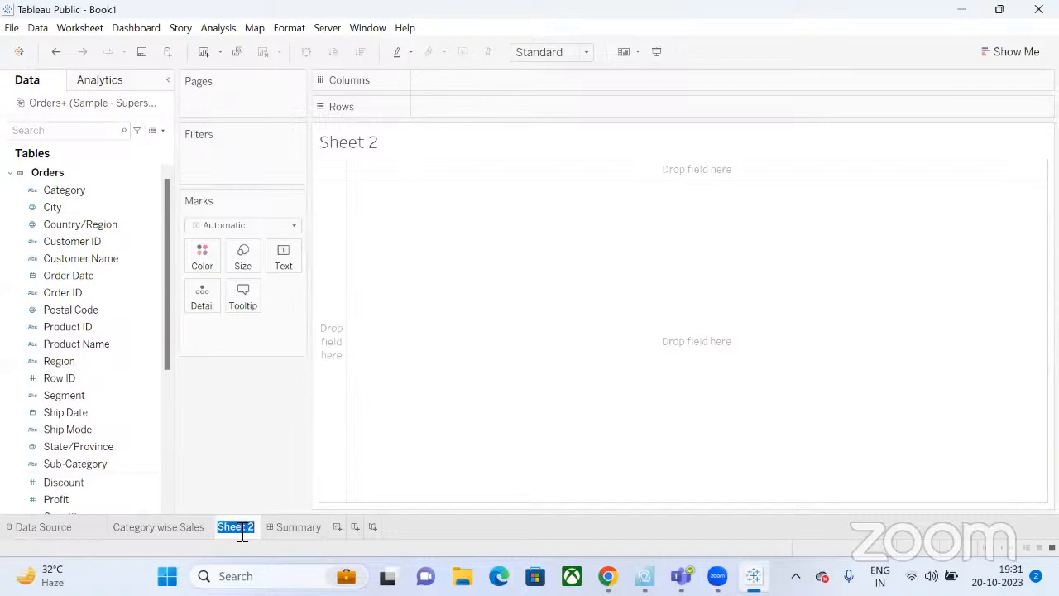
{"action": "type", "text": "Segmentwise"}
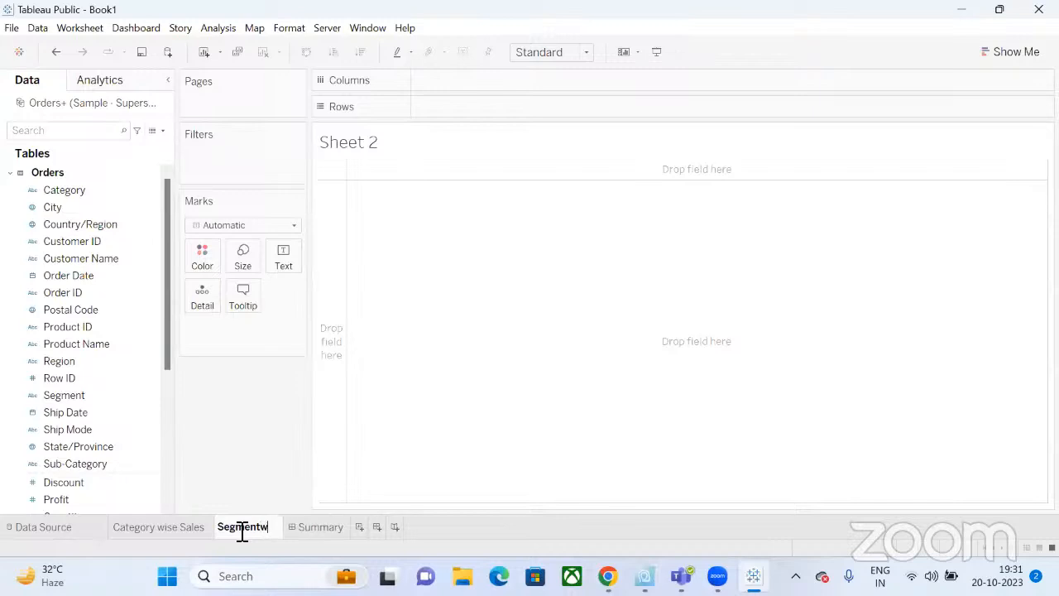
{"action": "type", "text": "Sales"}
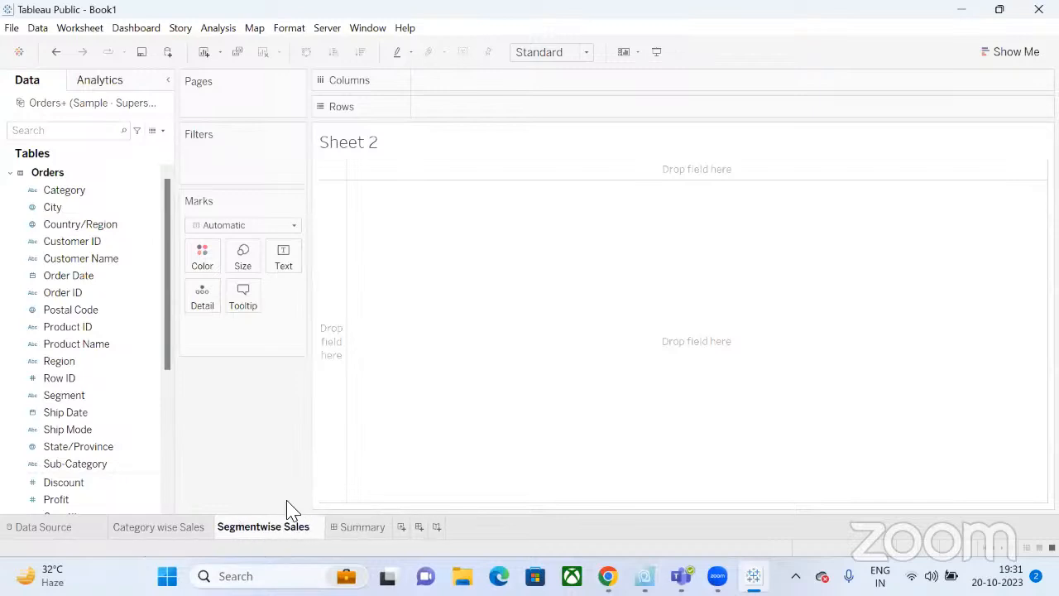
{"action": "key", "text": "Return"}
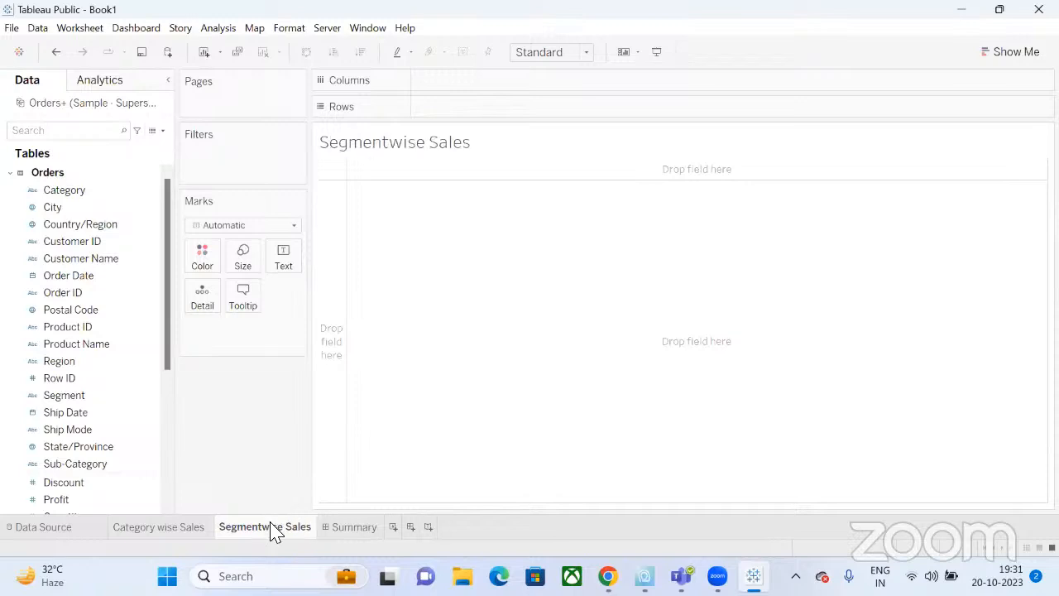
Select the Segment and Sales fields together in the Data pane.
{"action": "left_click", "coordinate": [95, 243]}
{"action": "left_click", "coordinate": [99, 434]}
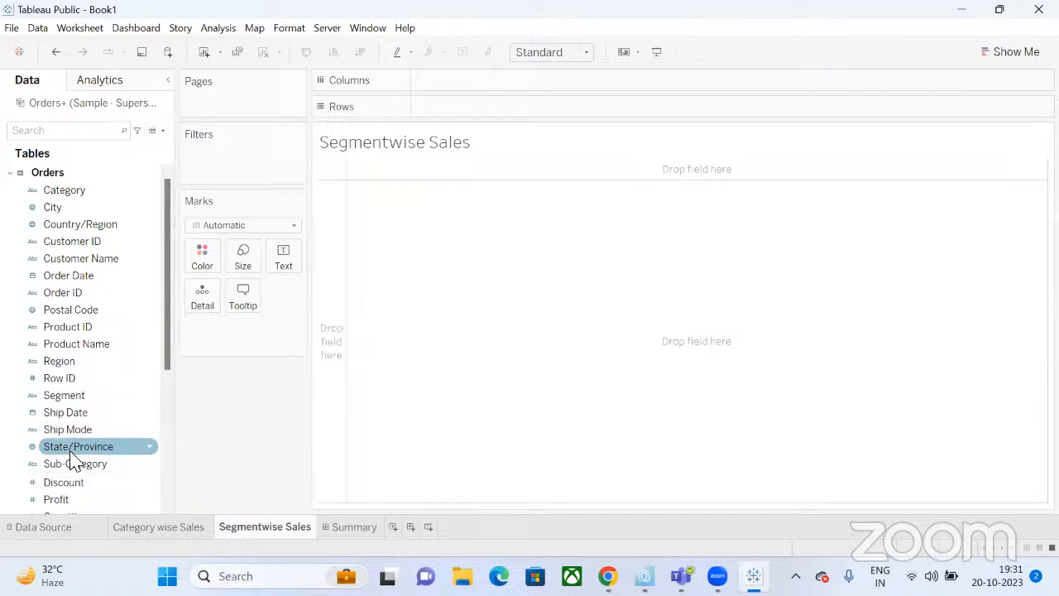
{"action": "left_click", "coordinate": [74, 395]}
{"action": "scroll", "coordinate": [78, 459], "scroll_direction": "down", "scroll_amount": 3}
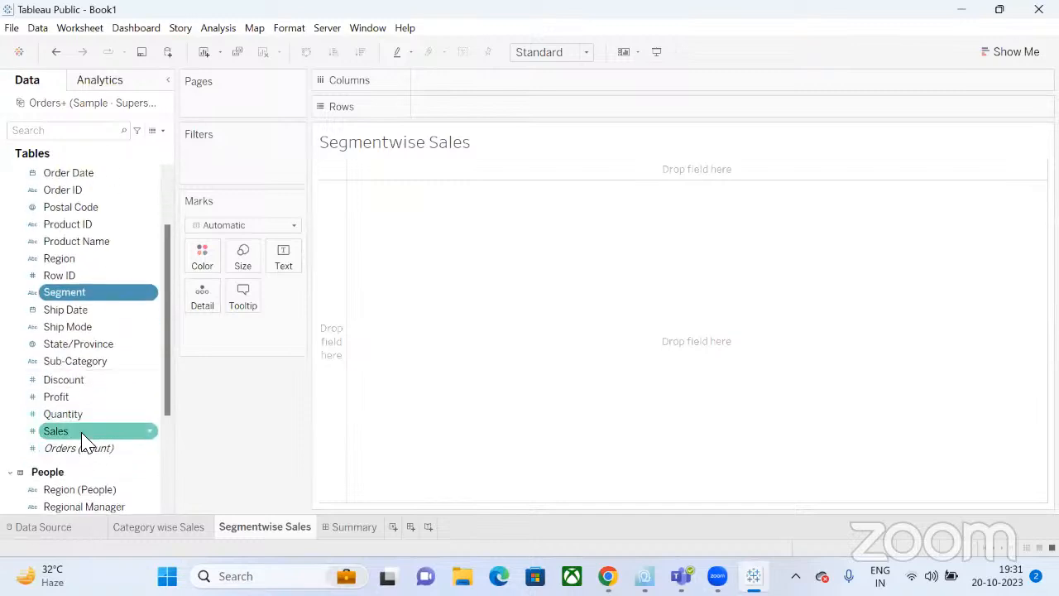
{"action": "left_click", "coordinate": [82, 433], "text": "ctrl"}
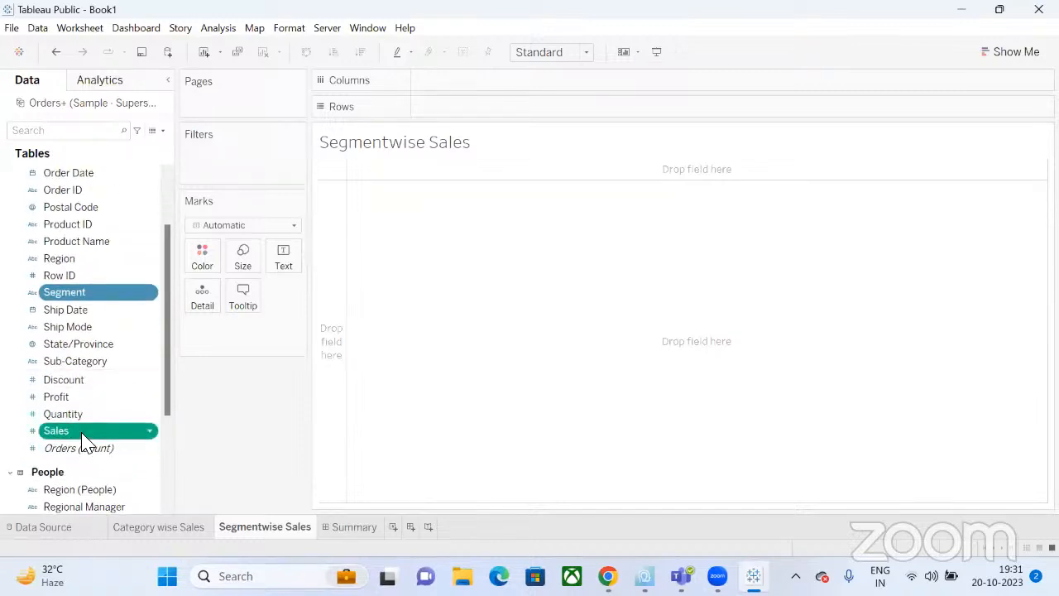
{"action": "left_click", "coordinate": [1033, 54]}
Turn Segment and Sales into a pie chart sized to Entire View.
{"action": "left_click", "coordinate": [1020, 136]}
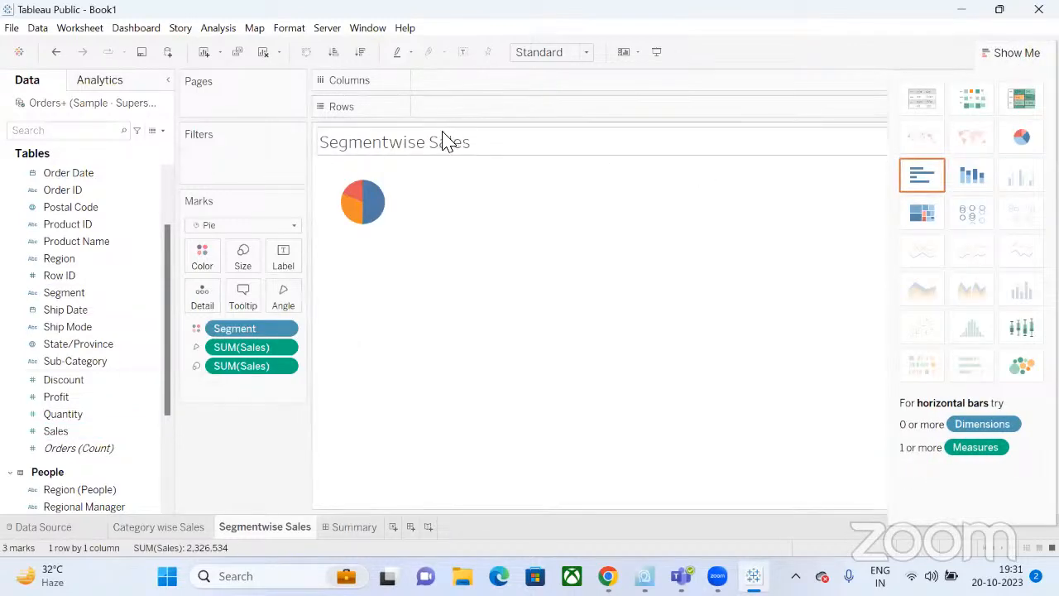
{"action": "left_click", "coordinate": [586, 53]}
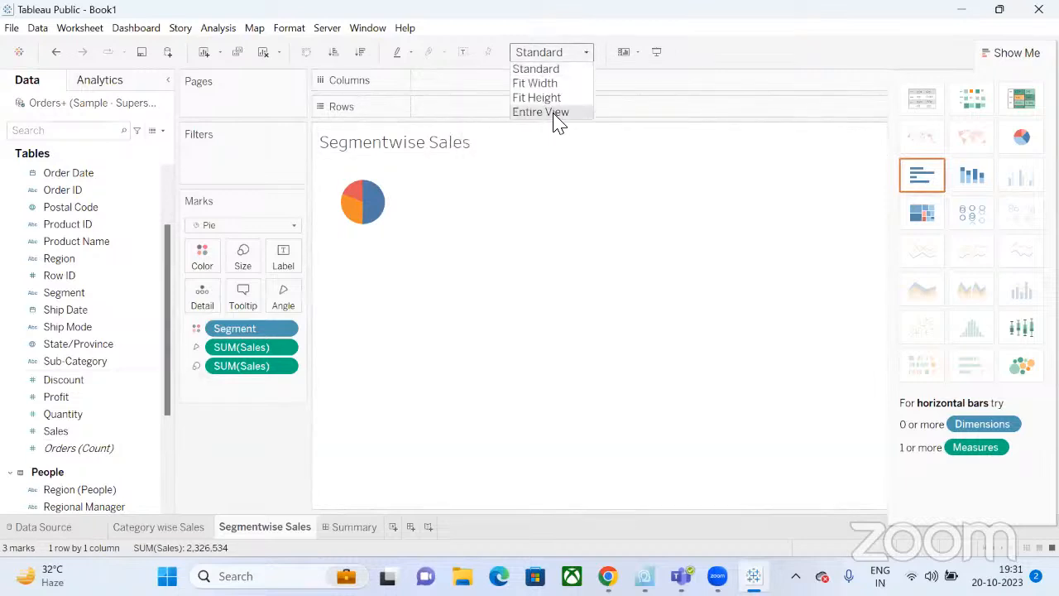
{"action": "left_click", "coordinate": [553, 114]}
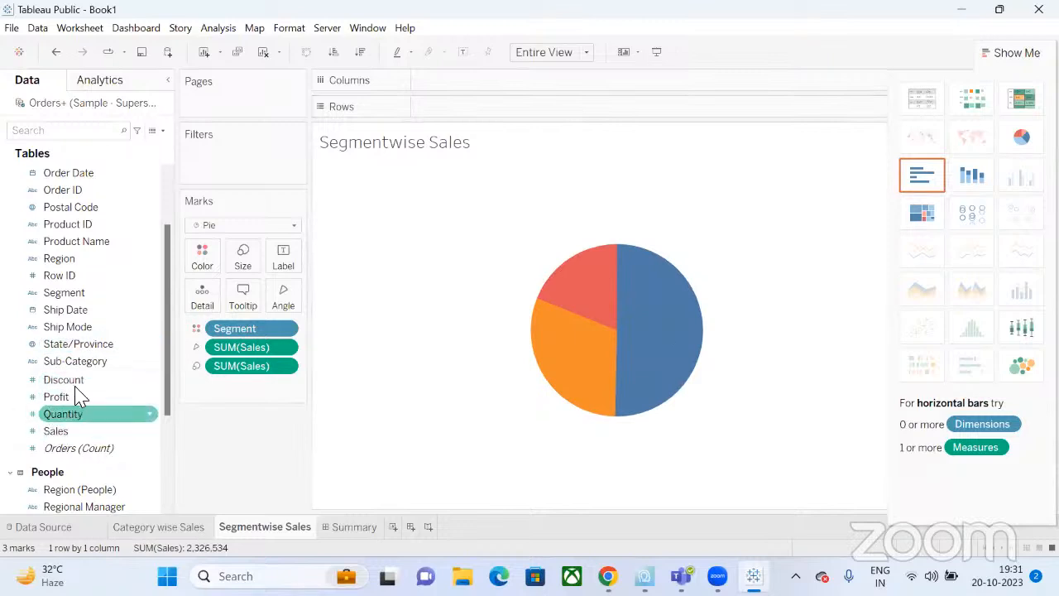
Label the pie slices with Segment names and SUM(Sales) values.
{"action": "left_click_drag", "start_coordinate": [95, 293], "coordinate": [285, 265]}
{"action": "left_click_drag", "start_coordinate": [76, 430], "coordinate": [284, 266]}
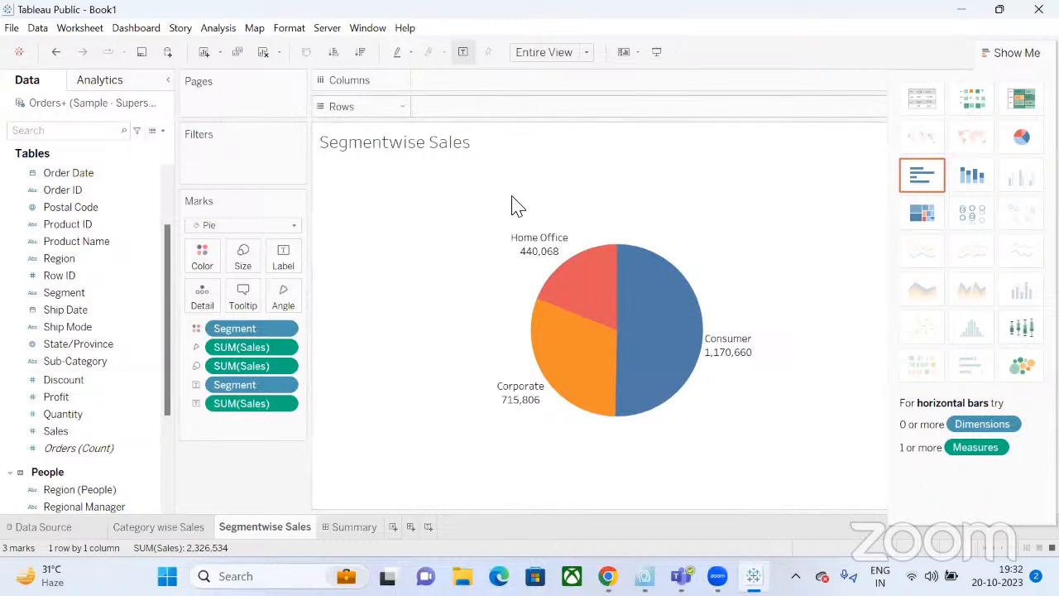
{"action": "mouse_move", "coordinate": [641, 306]}
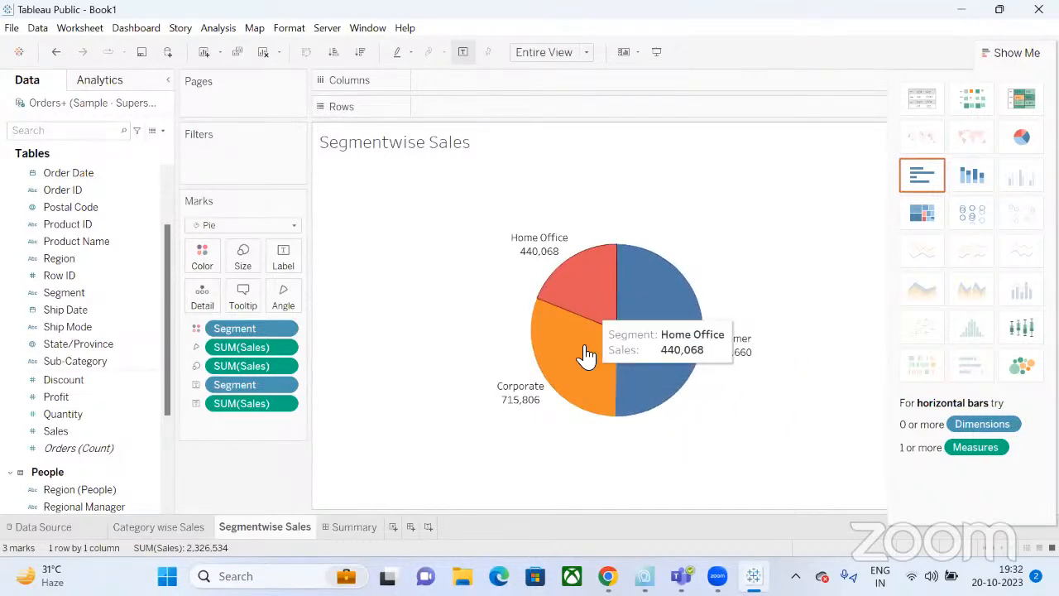
{"action": "mouse_move", "coordinate": [627, 324]}
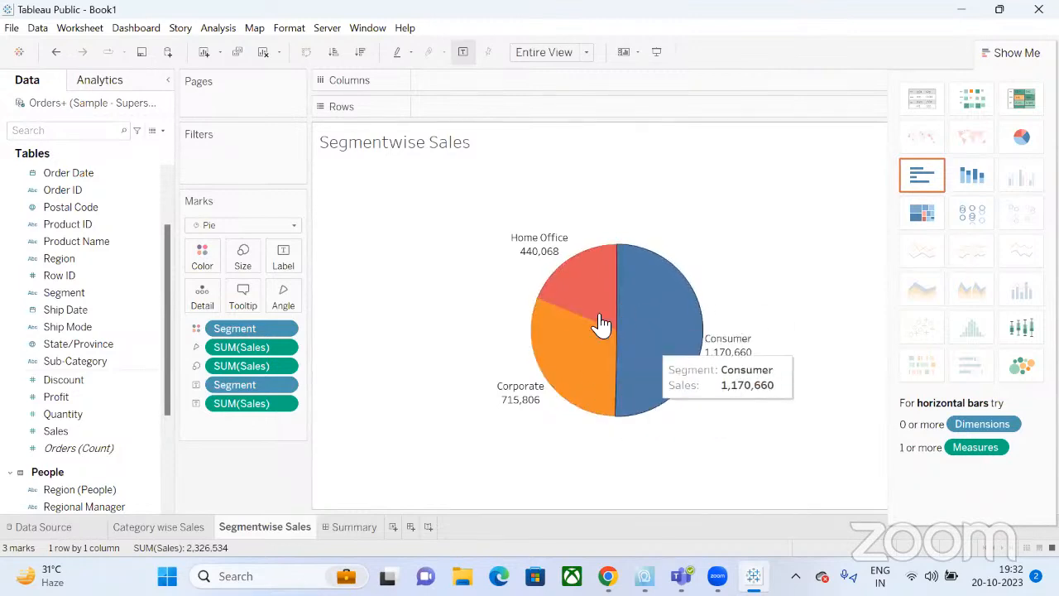
Add two AVG(0) calculations to the Rows shelf, stacking two identical segment pies.
{"action": "double_click", "coordinate": [492, 108]}
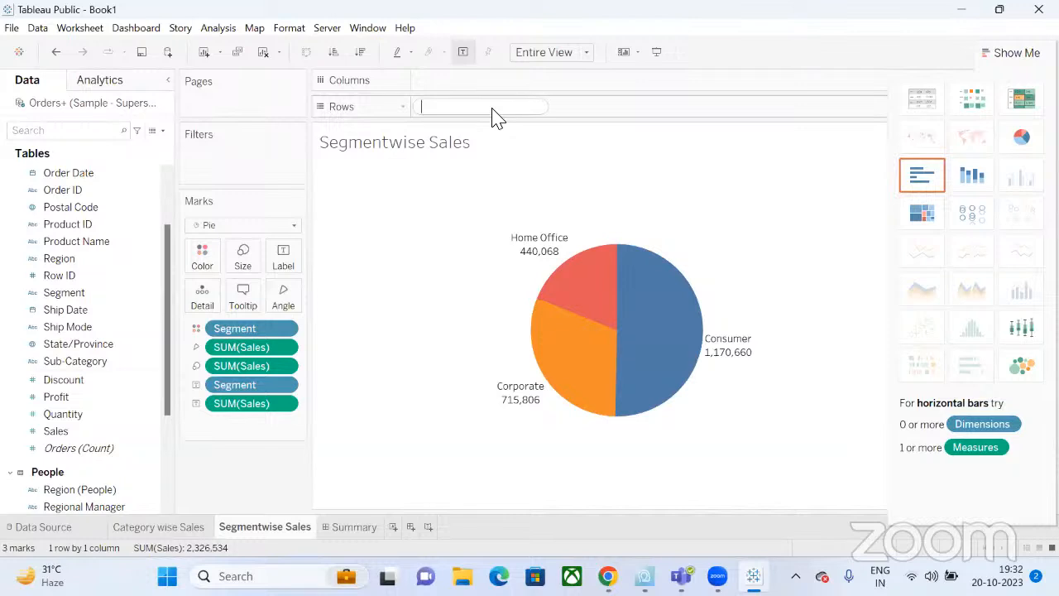
{"action": "type", "text": "avg"}
{"action": "left_click", "coordinate": [494, 117]}
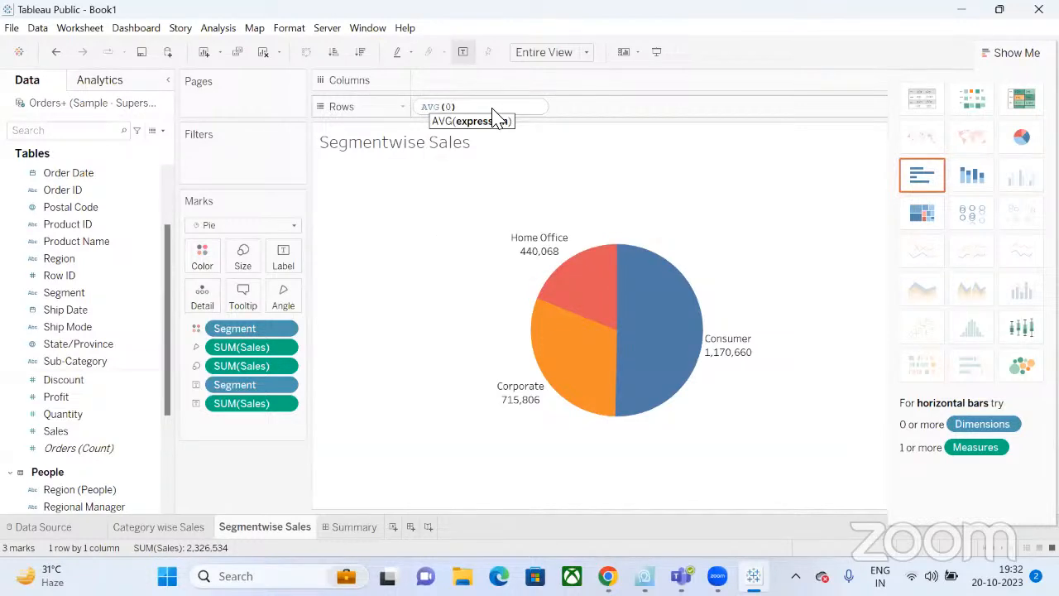
{"action": "type", "text": "0"}
{"action": "key", "text": "Return"}
{"action": "double_click", "coordinate": [576, 109]}
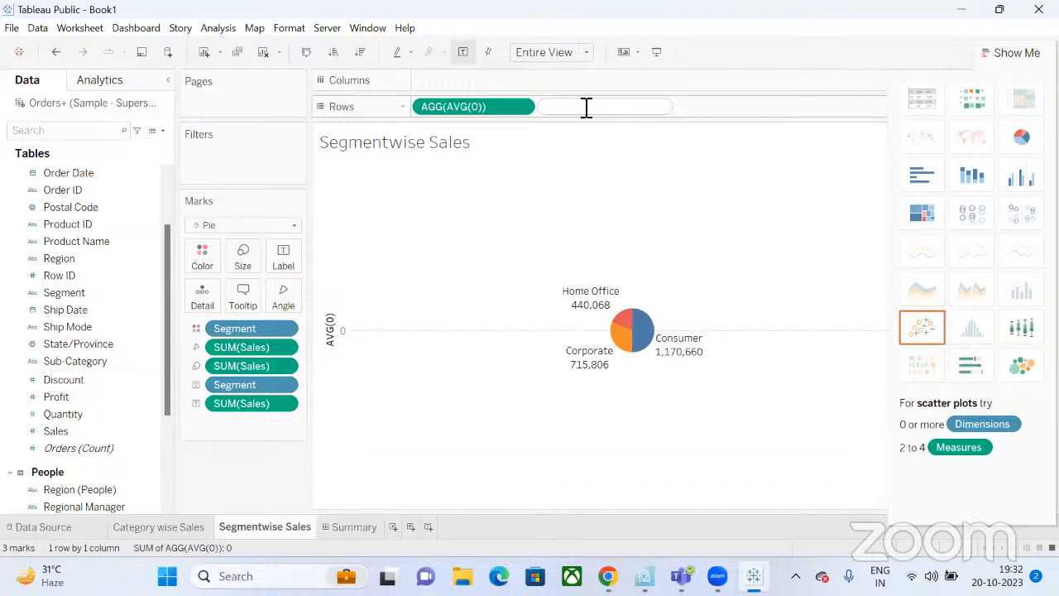
{"action": "type", "text": "avg"}
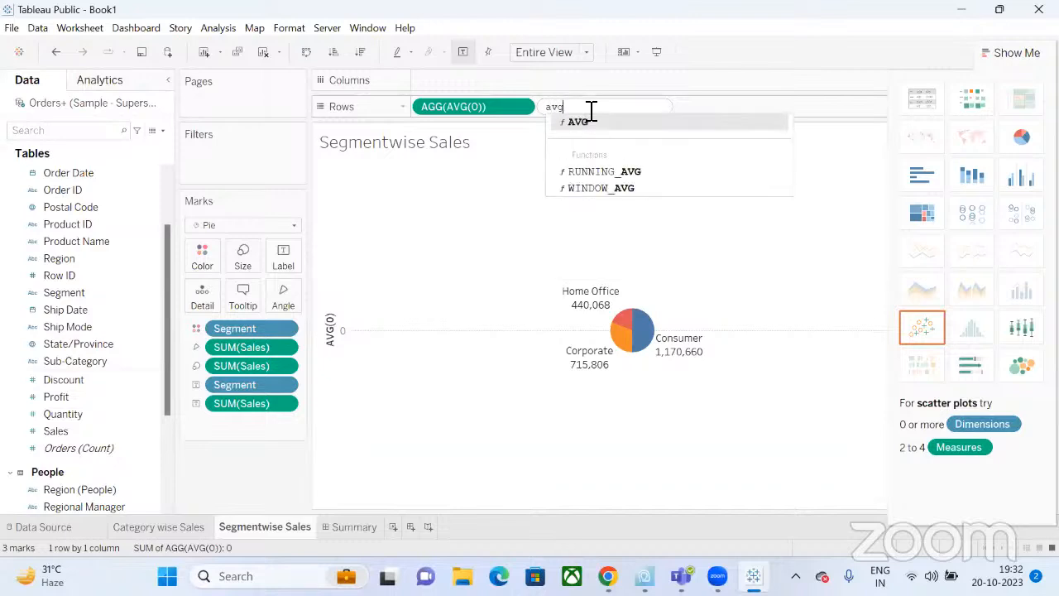
{"action": "key", "text": "Return"}
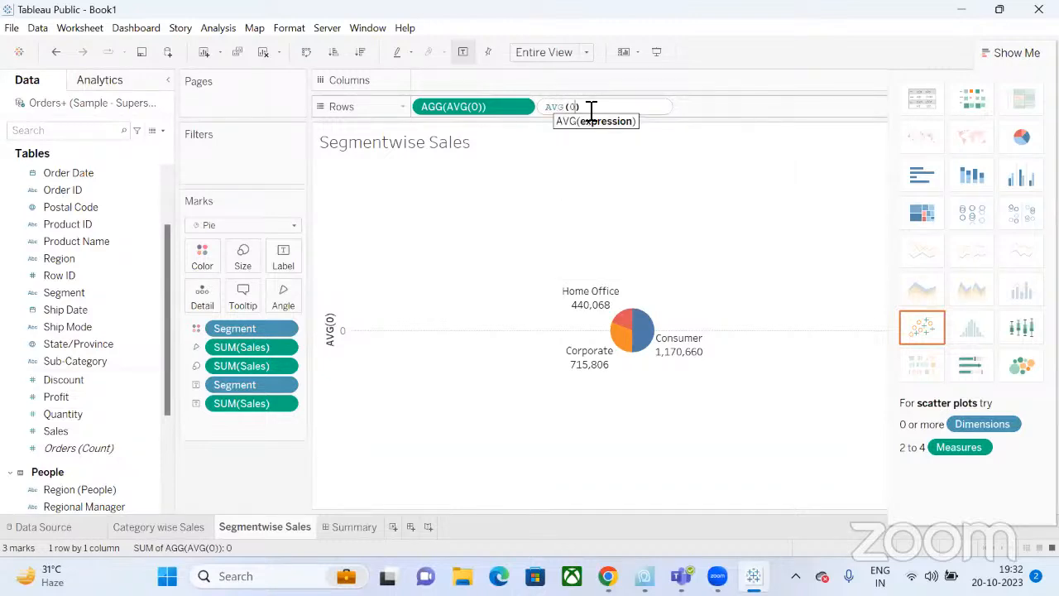
{"action": "type", "text": "0"}
{"action": "key", "text": "Return"}
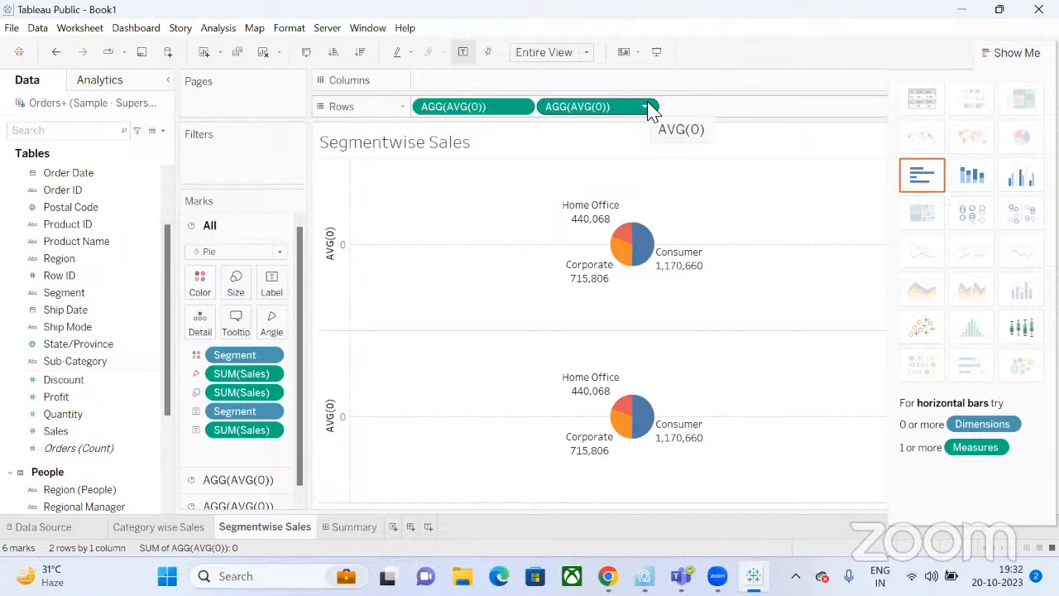
{"action": "mouse_move", "coordinate": [620, 414]}
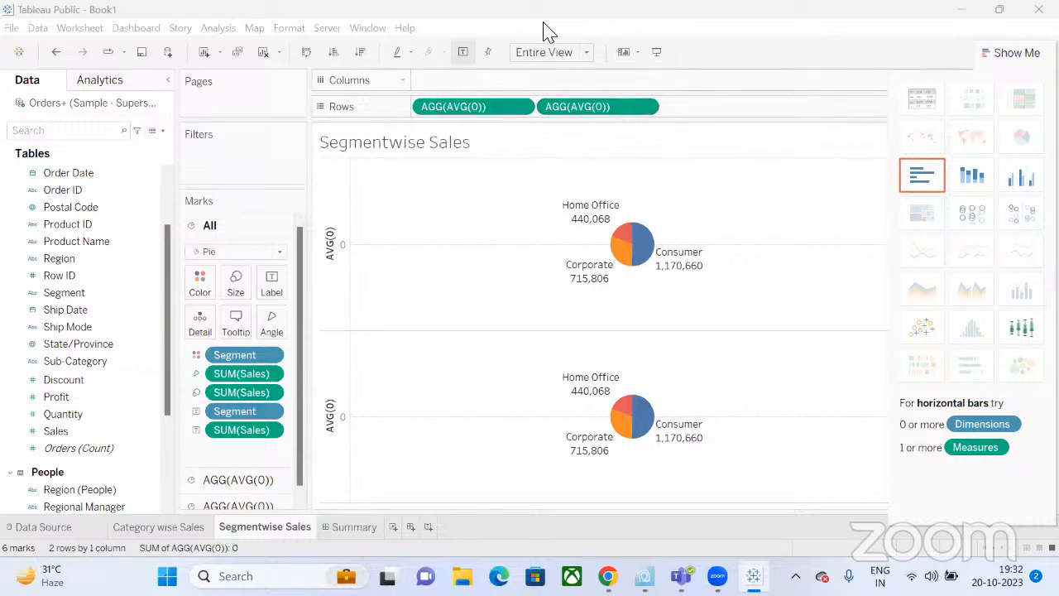
Put both pies on a dual axis and colour the inner pie white for the donut hole.
{"action": "left_click", "coordinate": [645, 107]}
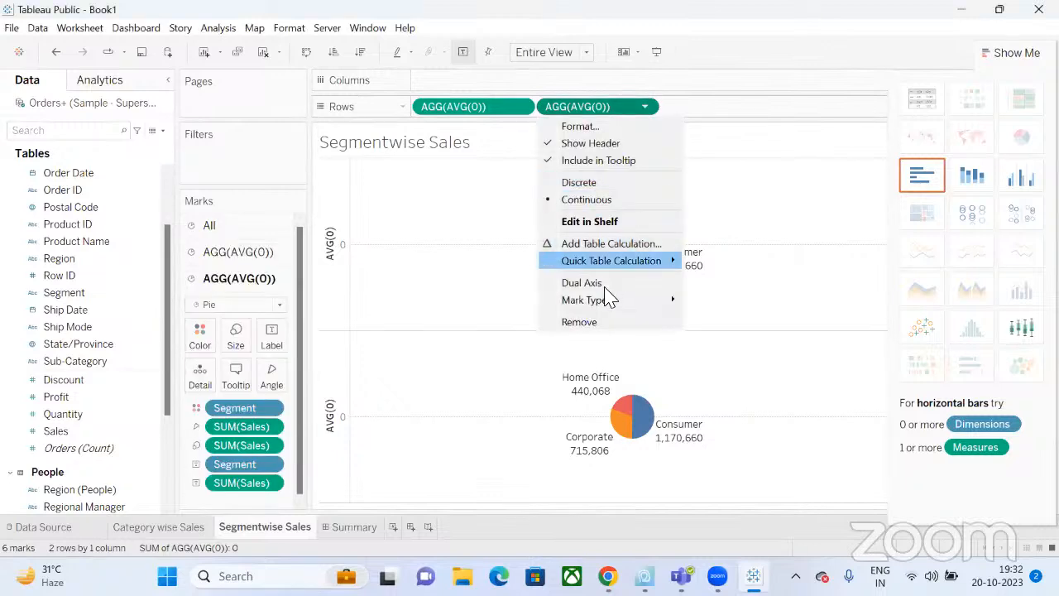
{"action": "left_click", "coordinate": [597, 283]}
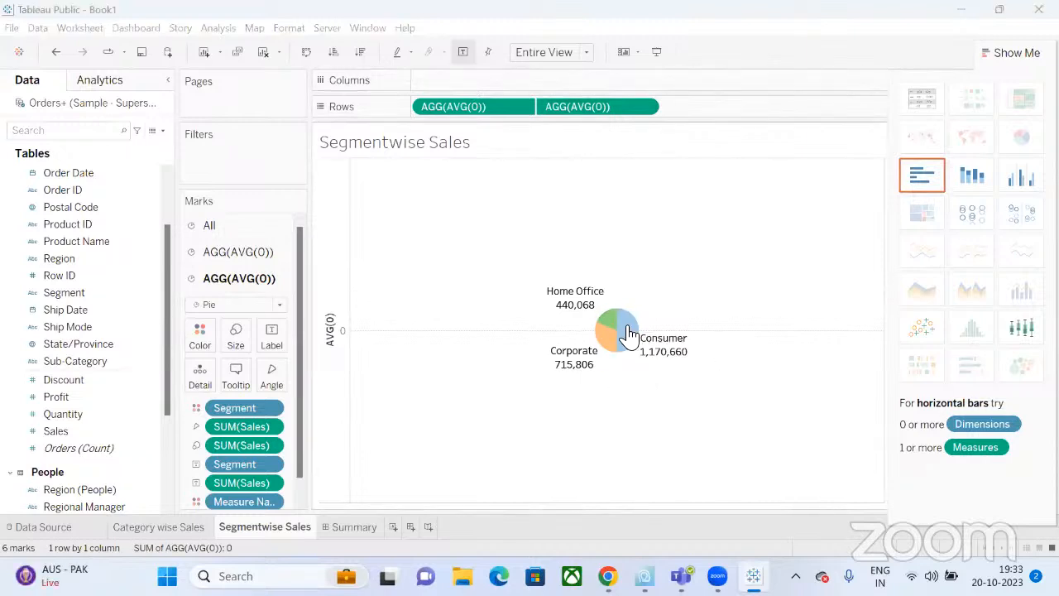
{"action": "mouse_move", "coordinate": [612, 346]}
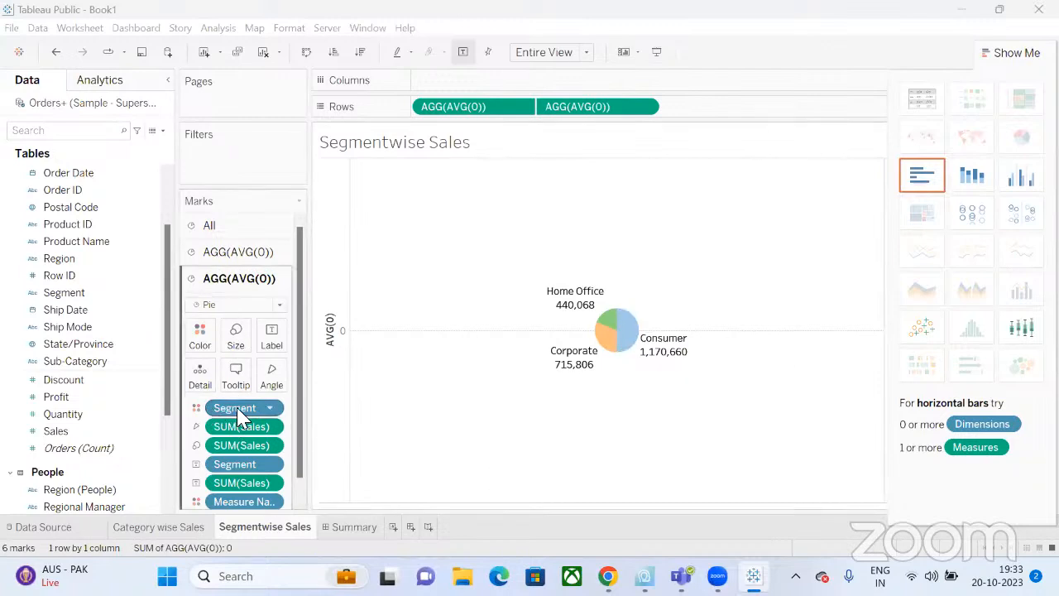
{"action": "left_click_drag", "start_coordinate": [240, 413], "coordinate": [65, 414]}
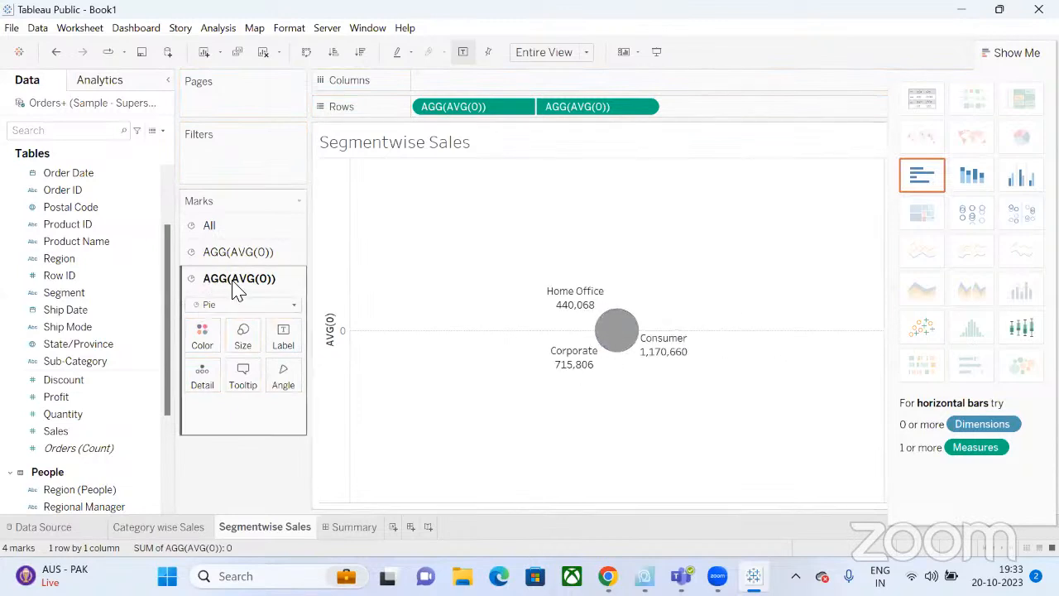
{"action": "left_click", "coordinate": [203, 335]}
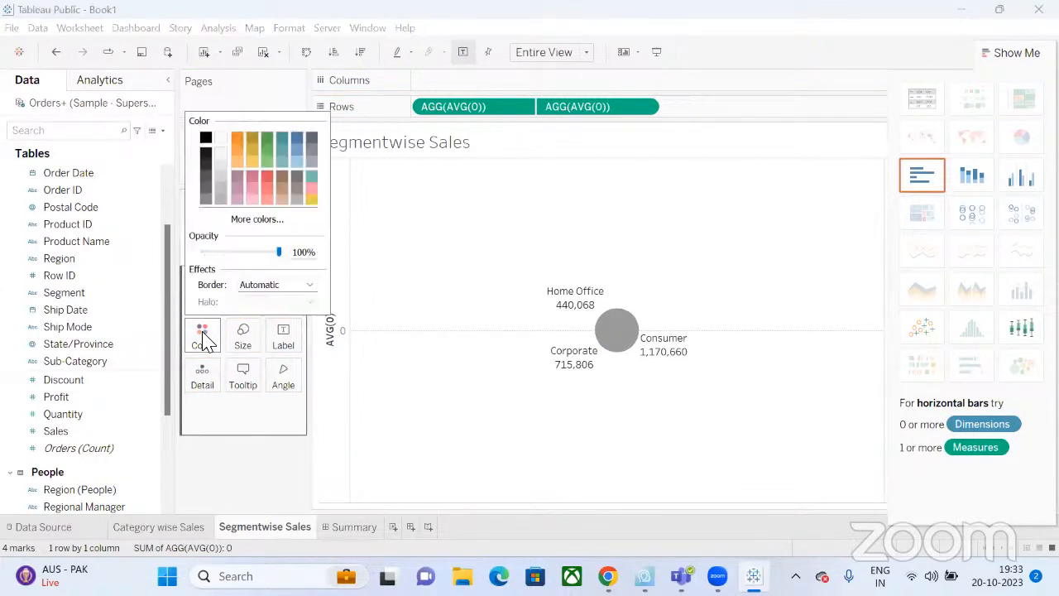
{"action": "left_click", "coordinate": [221, 139]}
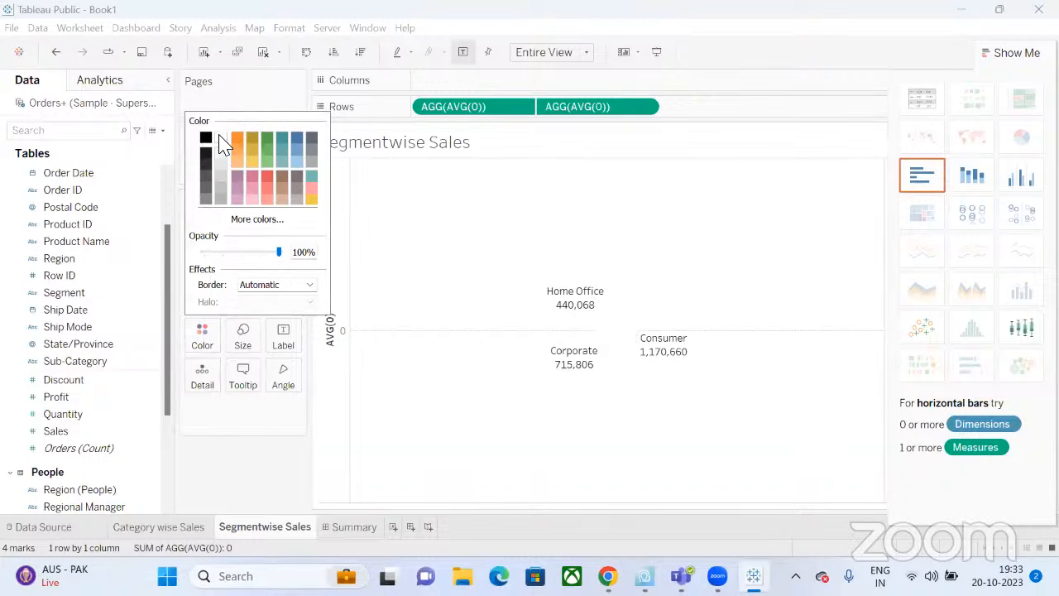
{"action": "left_click", "coordinate": [411, 345]}
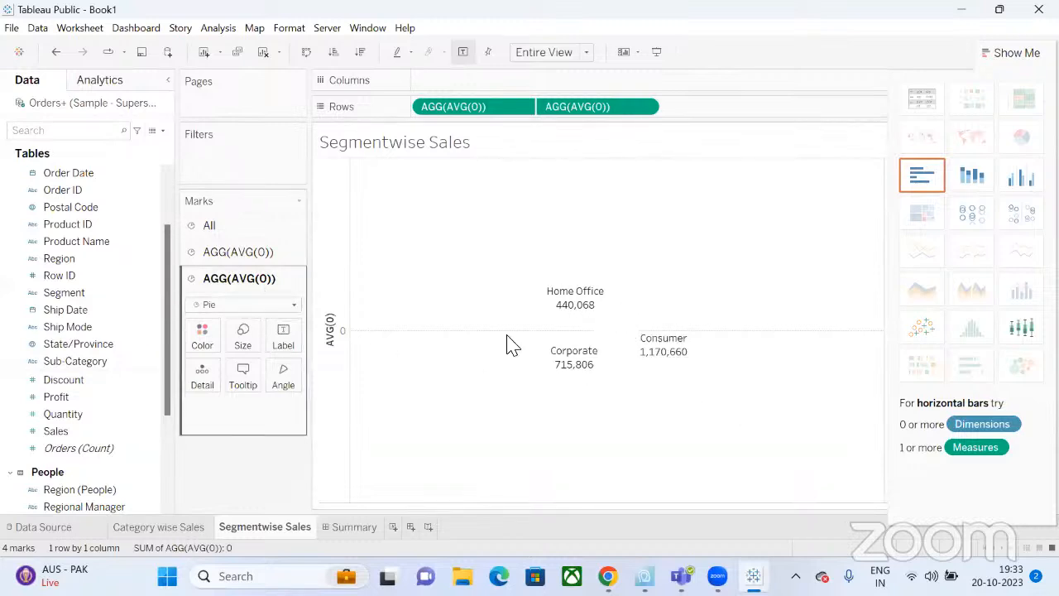
Adjust the outer pie's mark size to enlarge the donut.
{"action": "left_click", "coordinate": [252, 260]}
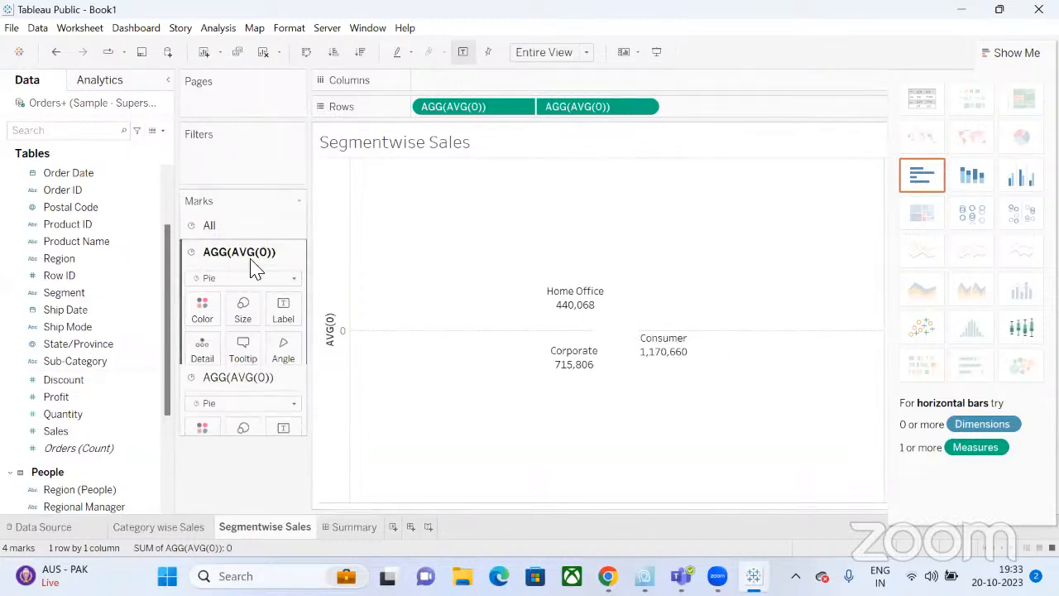
{"action": "left_click", "coordinate": [236, 319]}
{"action": "left_click", "coordinate": [279, 347]}
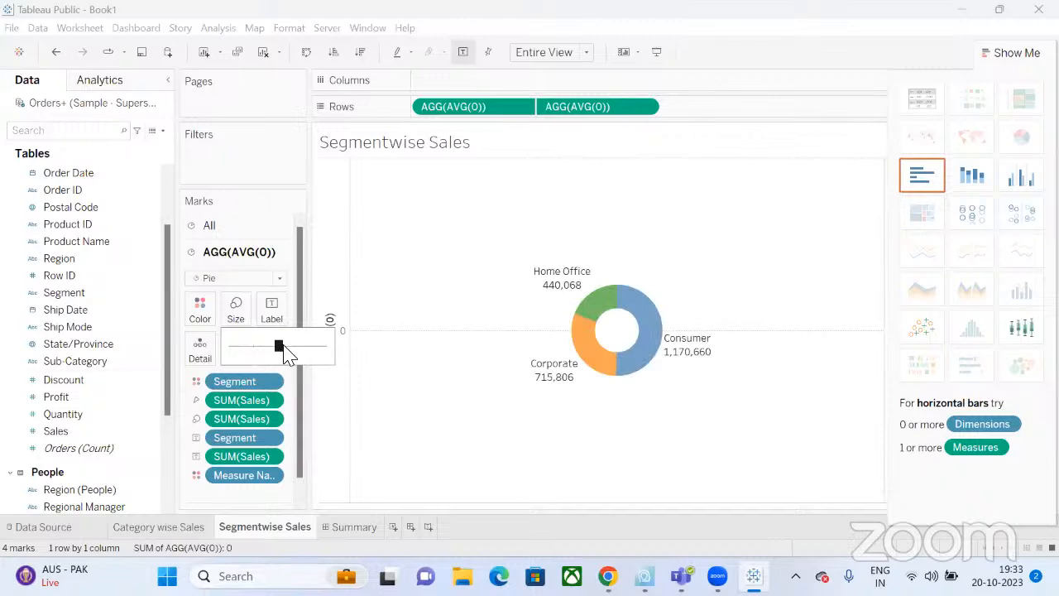
{"action": "left_click", "coordinate": [284, 346]}
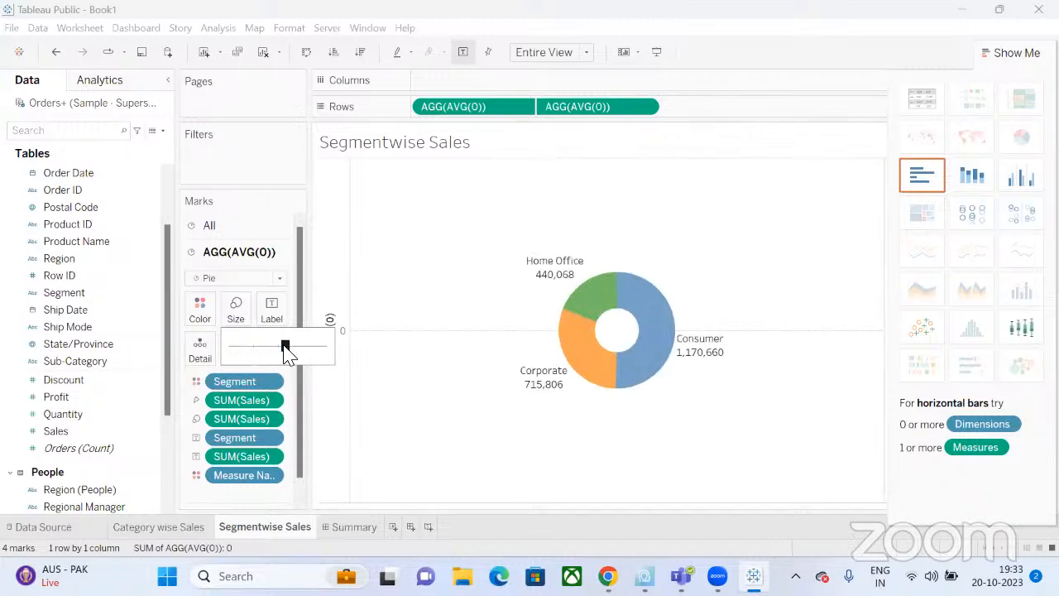
{"action": "left_click_drag", "start_coordinate": [281, 350], "coordinate": [277, 345]}
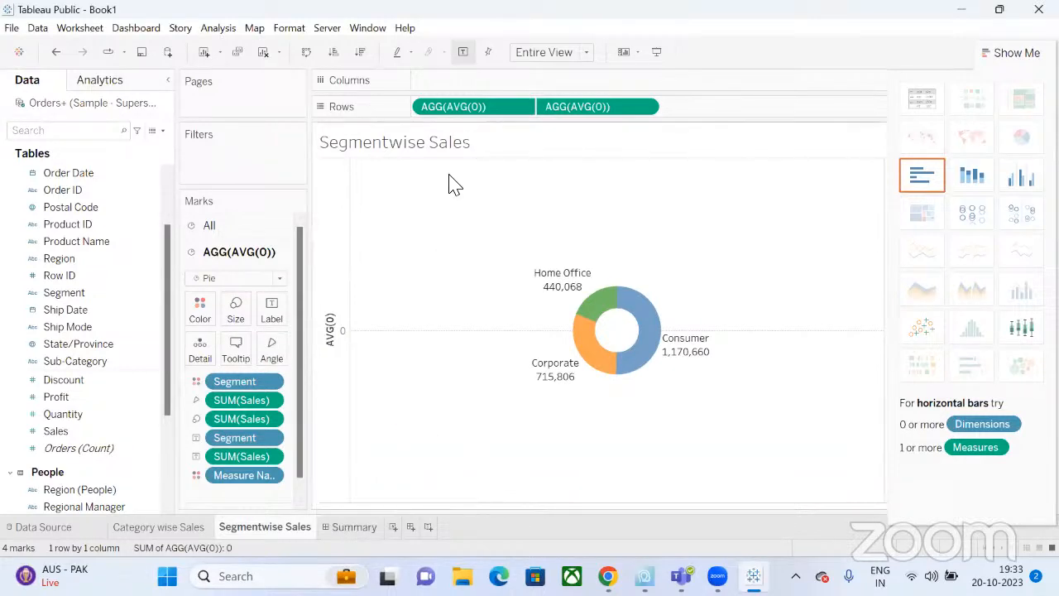
Set the Segmentwise Sales title font size to 12.
{"action": "double_click", "coordinate": [451, 146]}
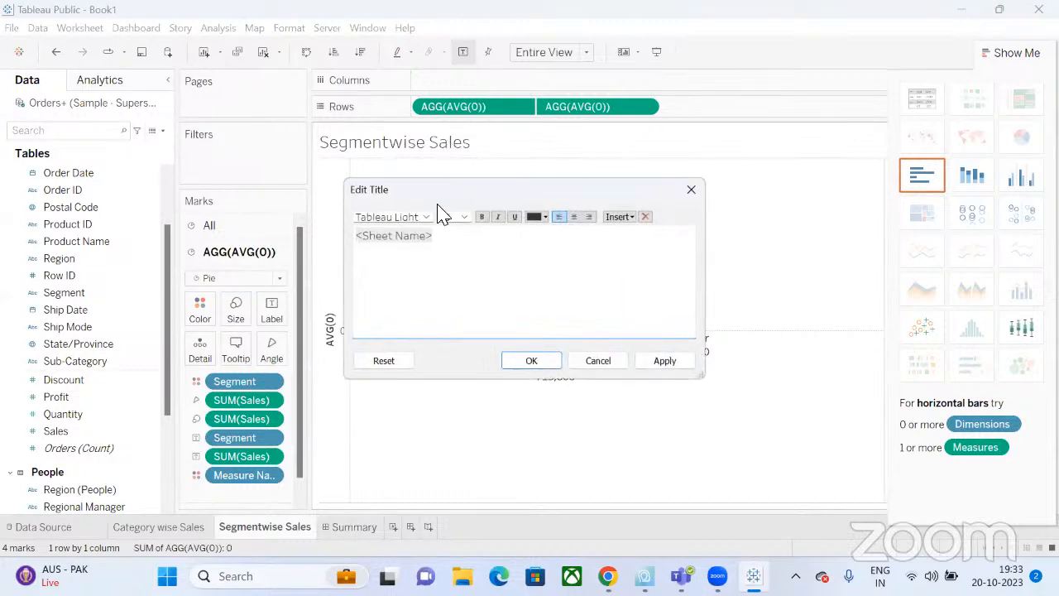
{"action": "key", "text": "ctrl+a"}
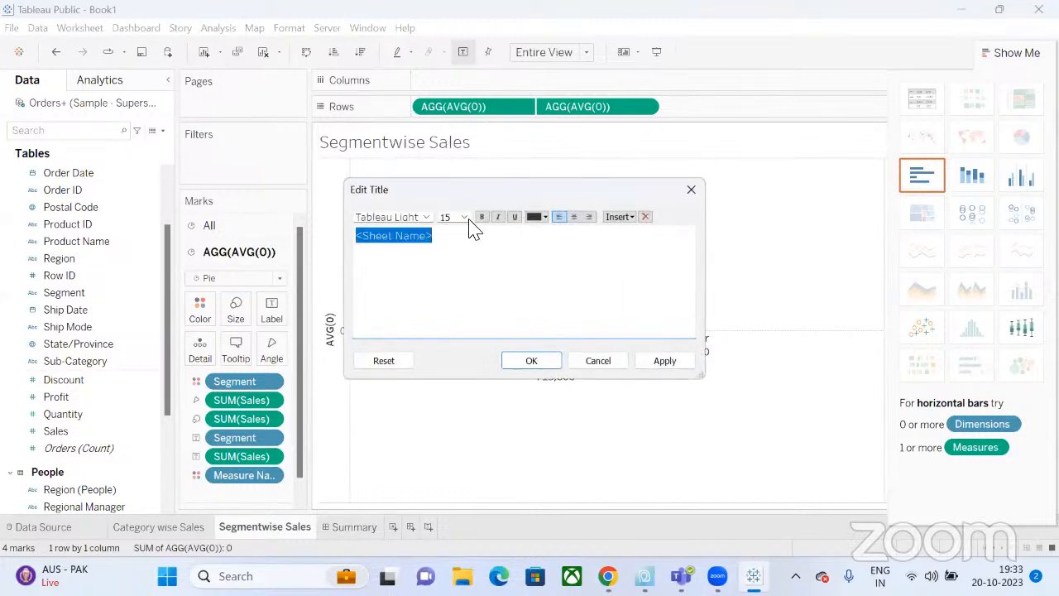
{"action": "left_click", "coordinate": [464, 217]}
{"action": "left_click", "coordinate": [453, 267]}
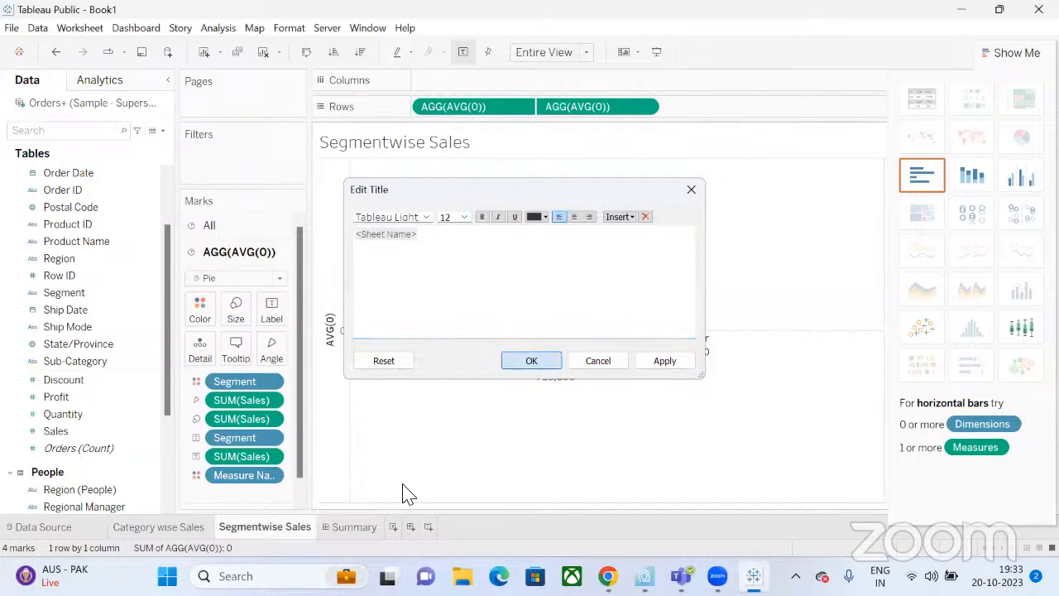
{"action": "key", "text": "Return"}
{"action": "left_click", "coordinate": [372, 524]}
Drop Segmentwise Sales beside the Category wise Sales pie and resize it narrower and taller.
{"action": "double_click", "coordinate": [87, 273]}
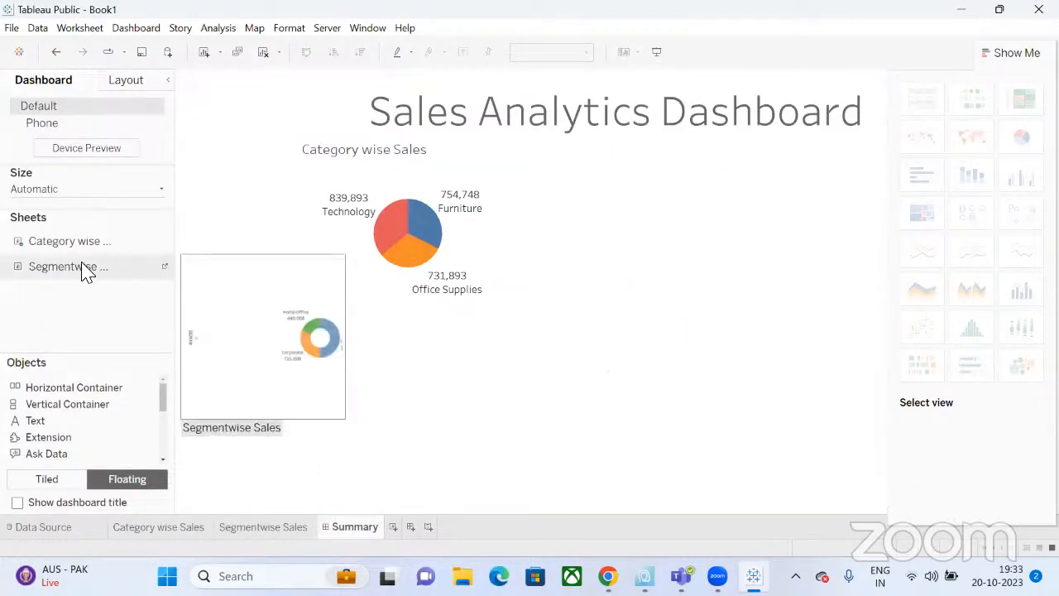
{"action": "left_click_drag", "start_coordinate": [87, 269], "coordinate": [519, 148]}
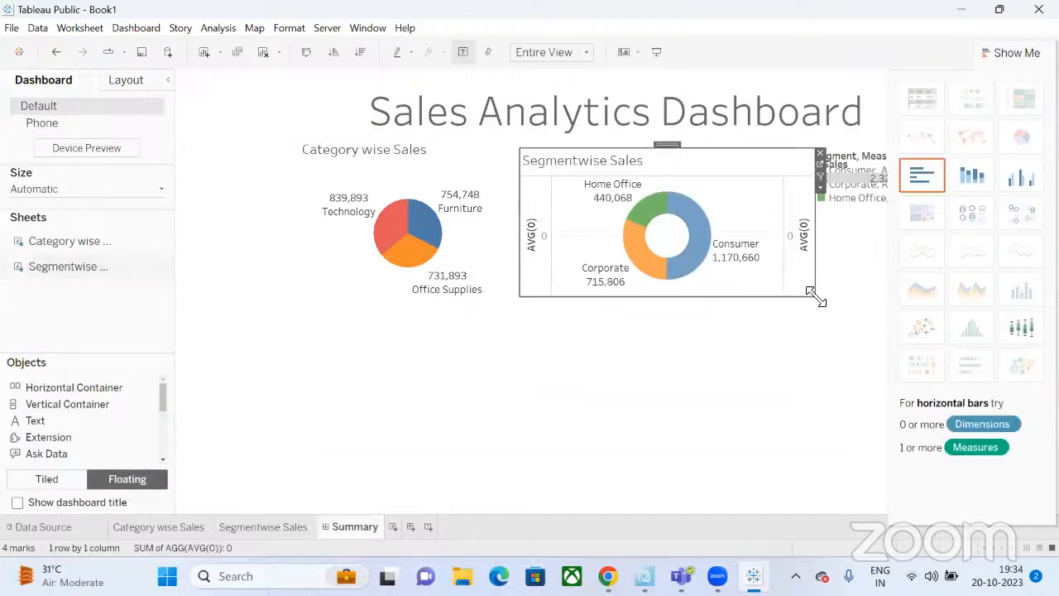
{"action": "left_click_drag", "start_coordinate": [787, 329], "coordinate": [739, 351]}
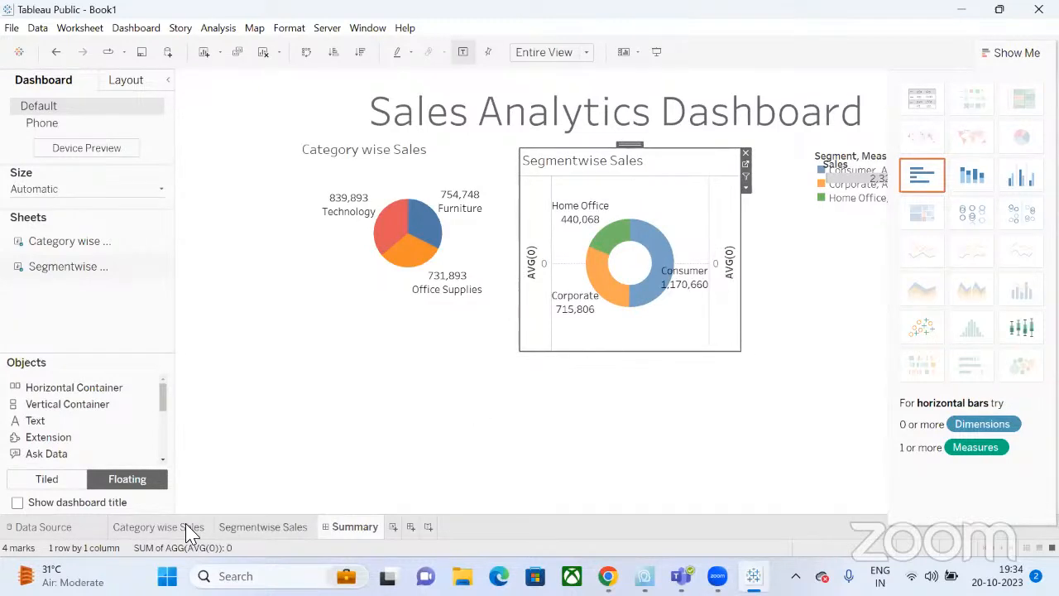
On the Segmentwise Sales worksheet, hide the left axis header.
{"action": "left_click", "coordinate": [270, 531]}
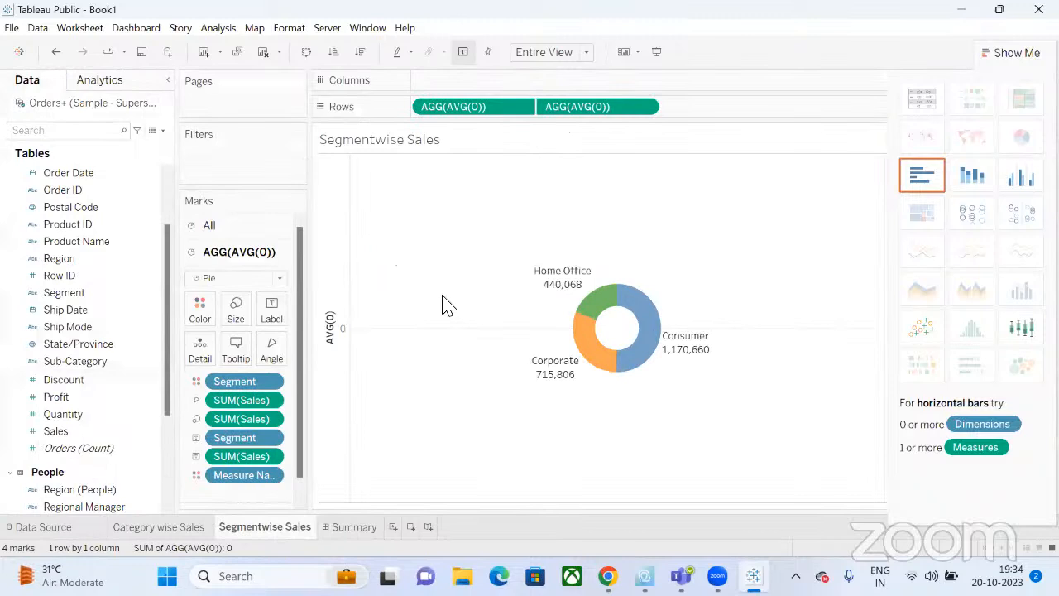
{"action": "right_click", "coordinate": [331, 329]}
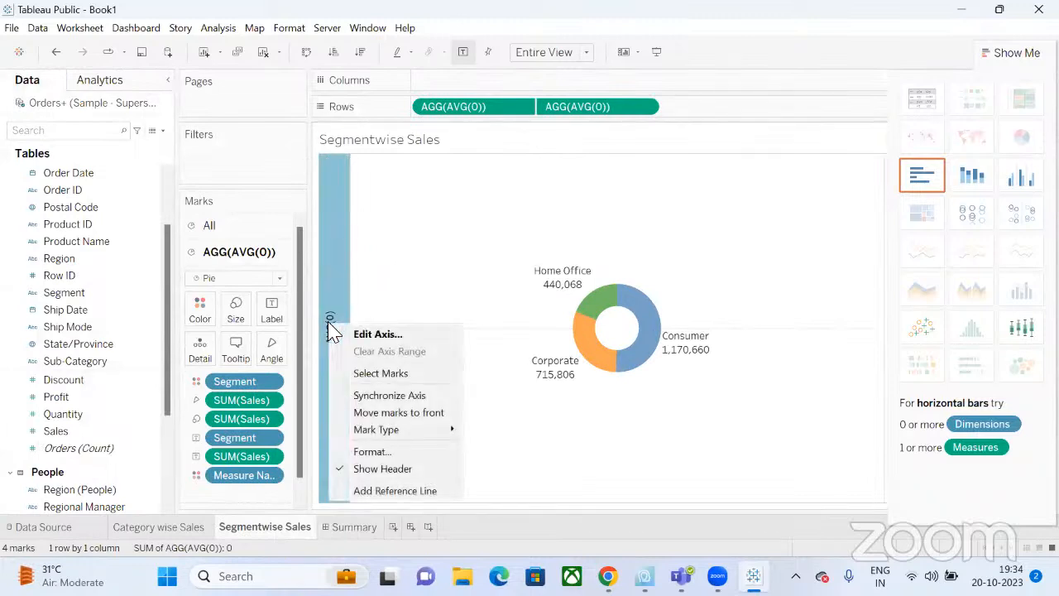
{"action": "left_click", "coordinate": [350, 475]}
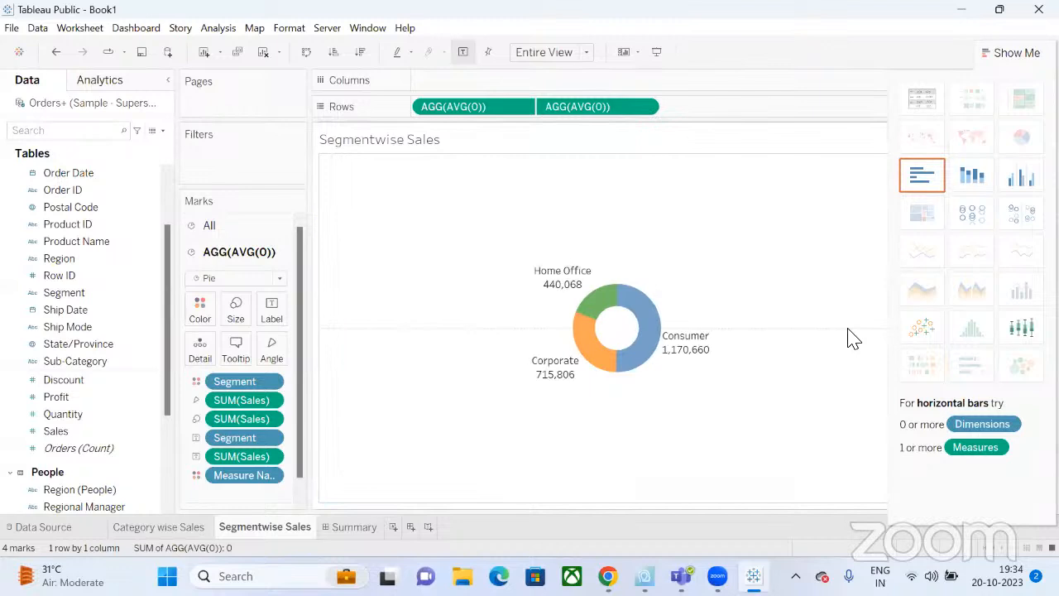
Close Show Me and open the sheet's Format pane.
{"action": "left_click", "coordinate": [1018, 53]}
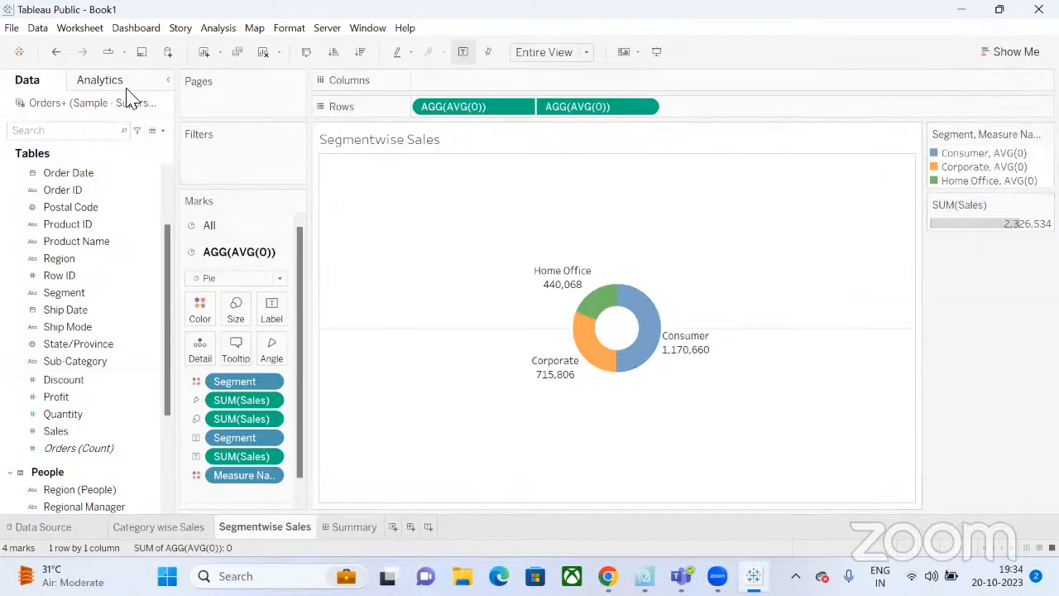
{"action": "right_click", "coordinate": [406, 330]}
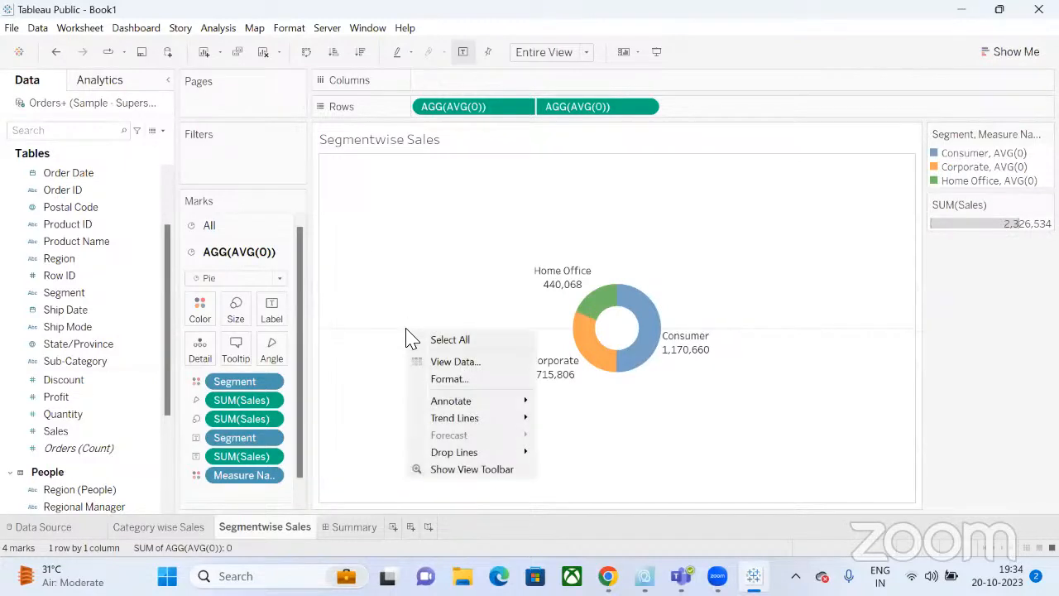
{"action": "key", "text": "Escape"}
{"action": "right_click", "coordinate": [325, 335]}
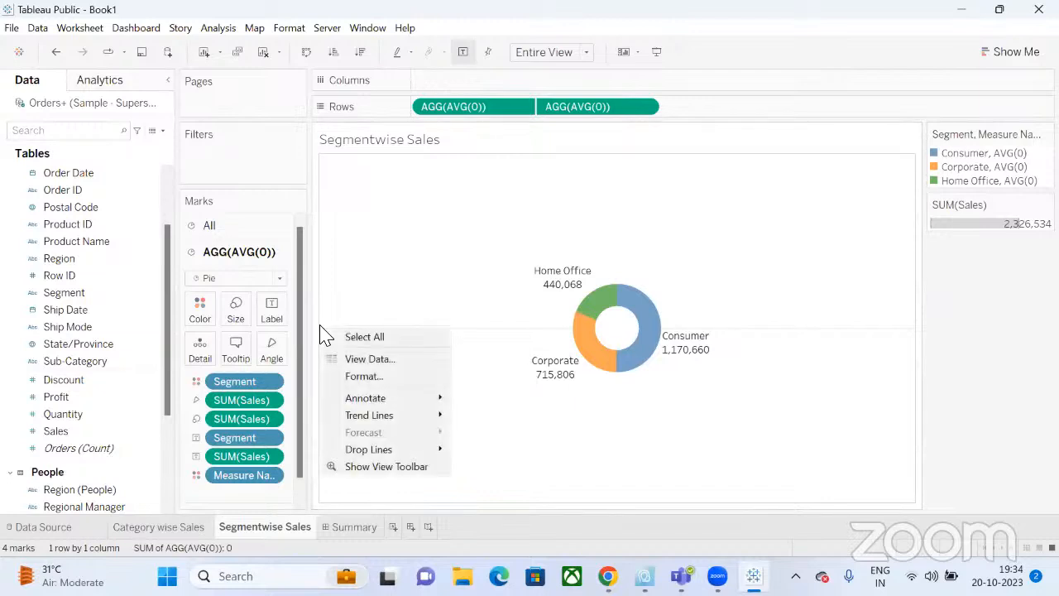
{"action": "left_click", "coordinate": [352, 375]}
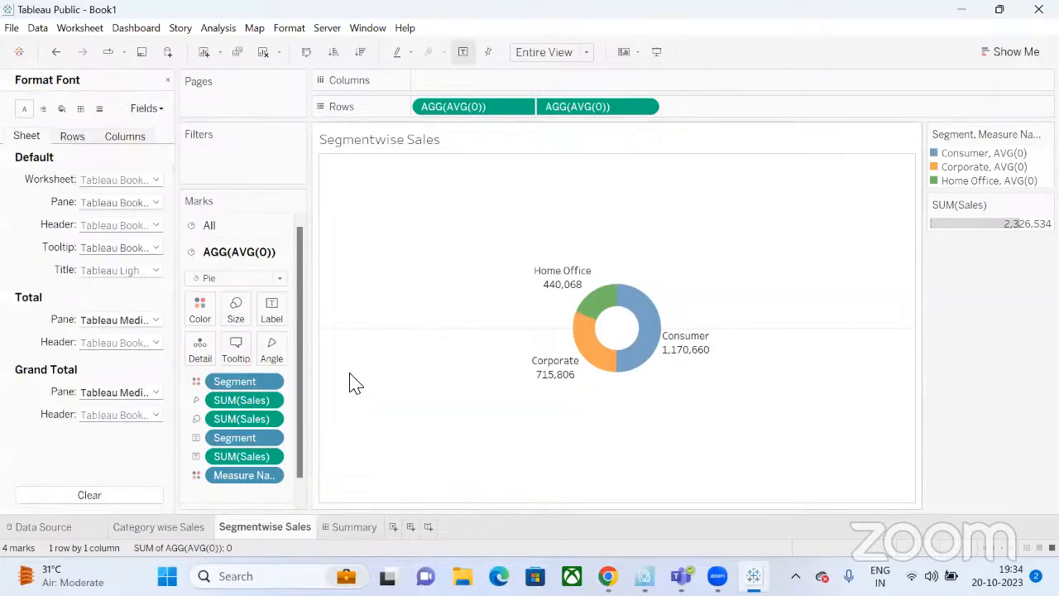
Set Ref Lines and Zero Lines to None for the columns in Format Lines.
{"action": "left_click", "coordinate": [72, 136]}
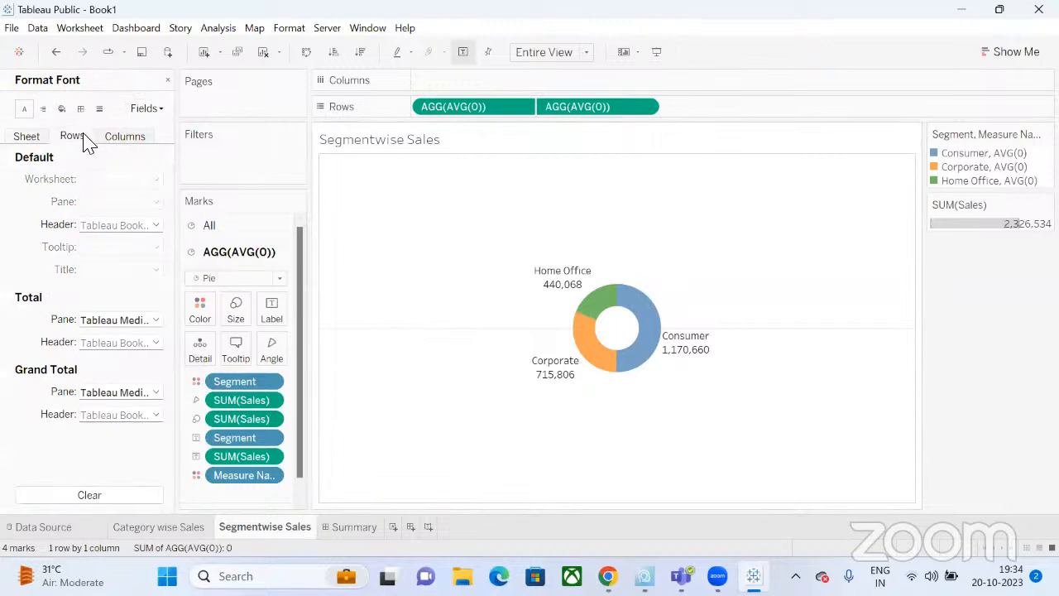
{"action": "left_click", "coordinate": [115, 137]}
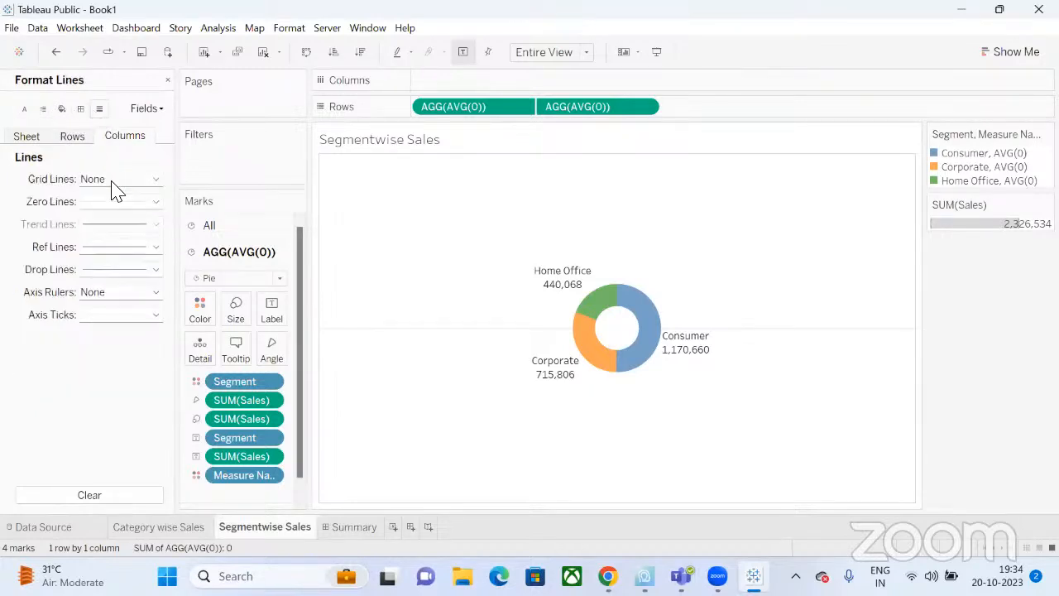
{"action": "left_click", "coordinate": [100, 300]}
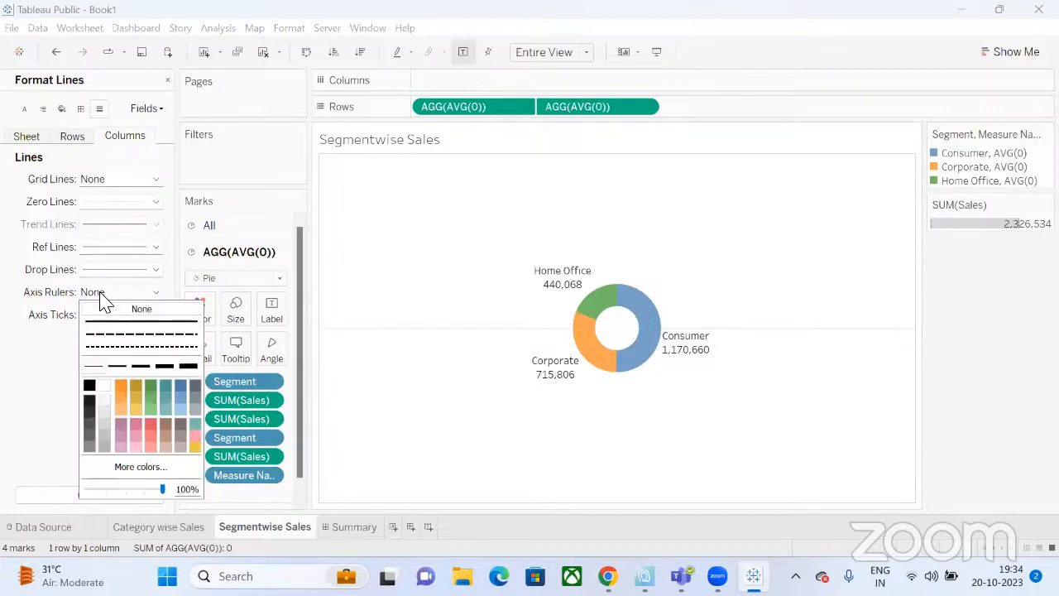
{"action": "left_click", "coordinate": [100, 300]}
{"action": "left_click", "coordinate": [103, 319]}
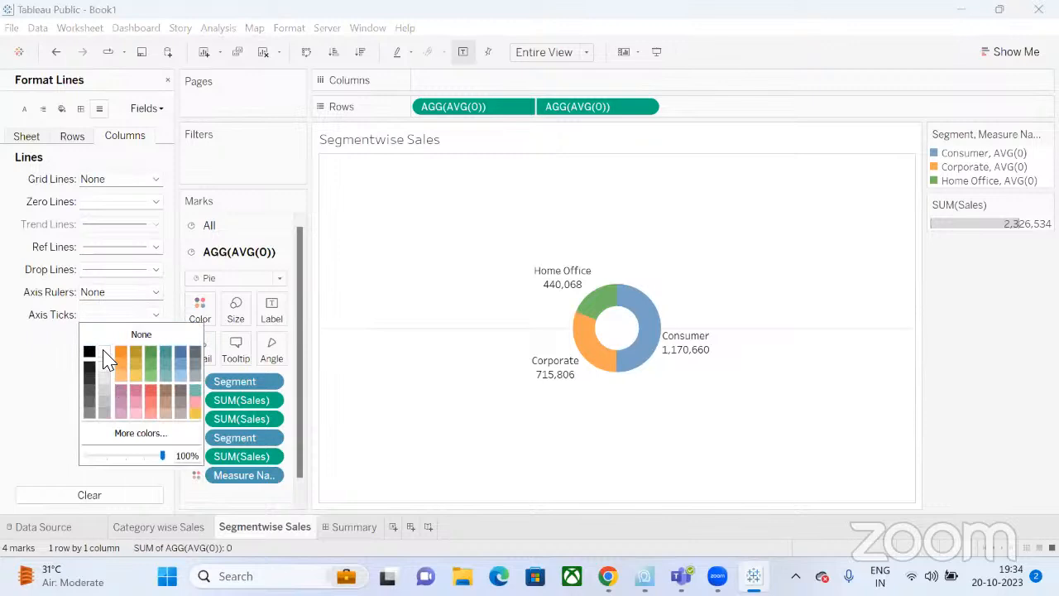
{"action": "left_click", "coordinate": [25, 327]}
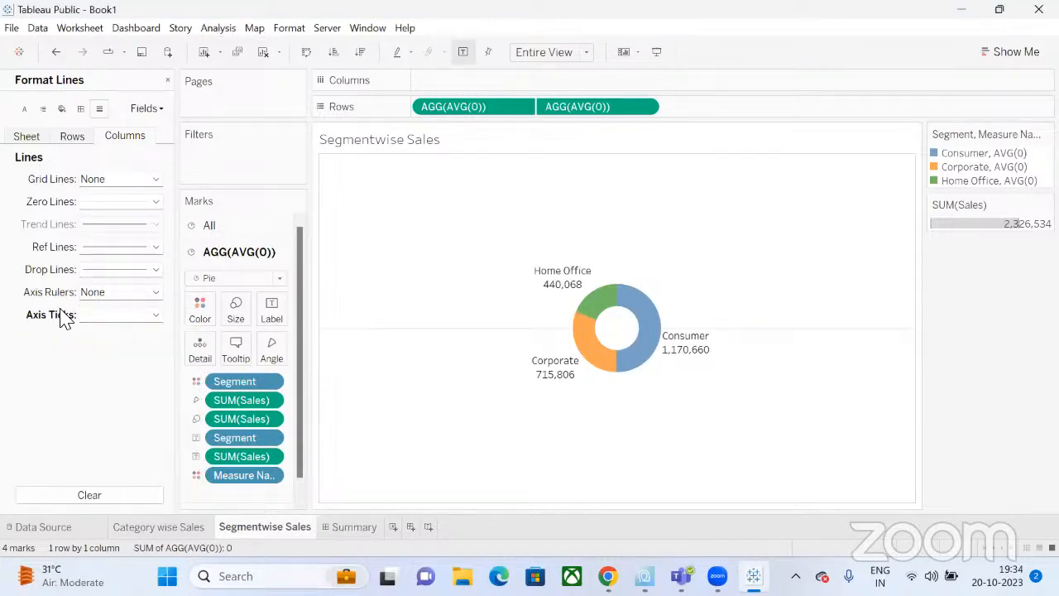
{"action": "left_click", "coordinate": [99, 247]}
{"action": "left_click", "coordinate": [125, 267]}
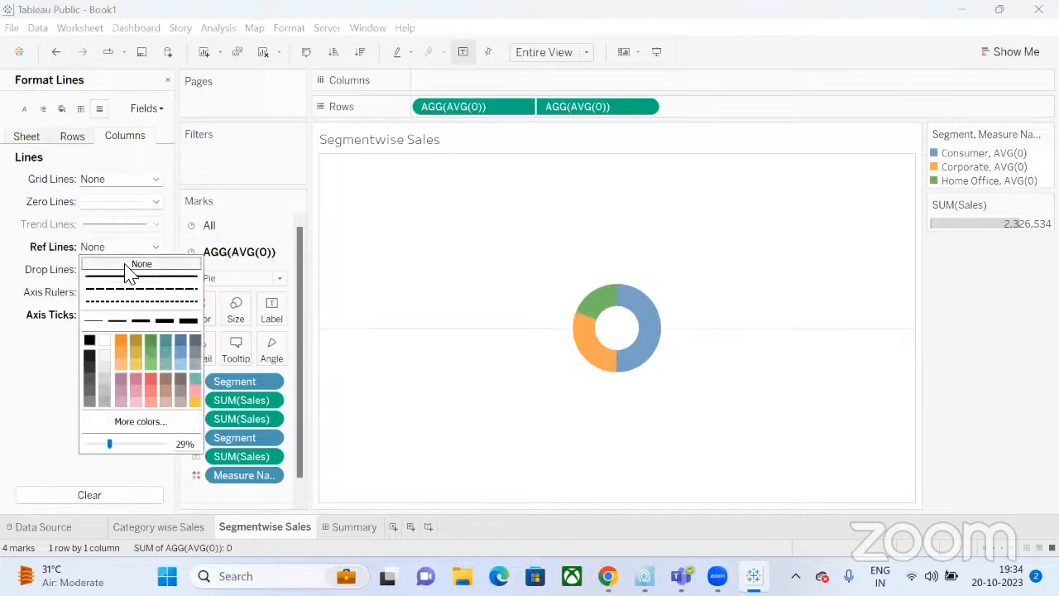
{"action": "left_click", "coordinate": [140, 201]}
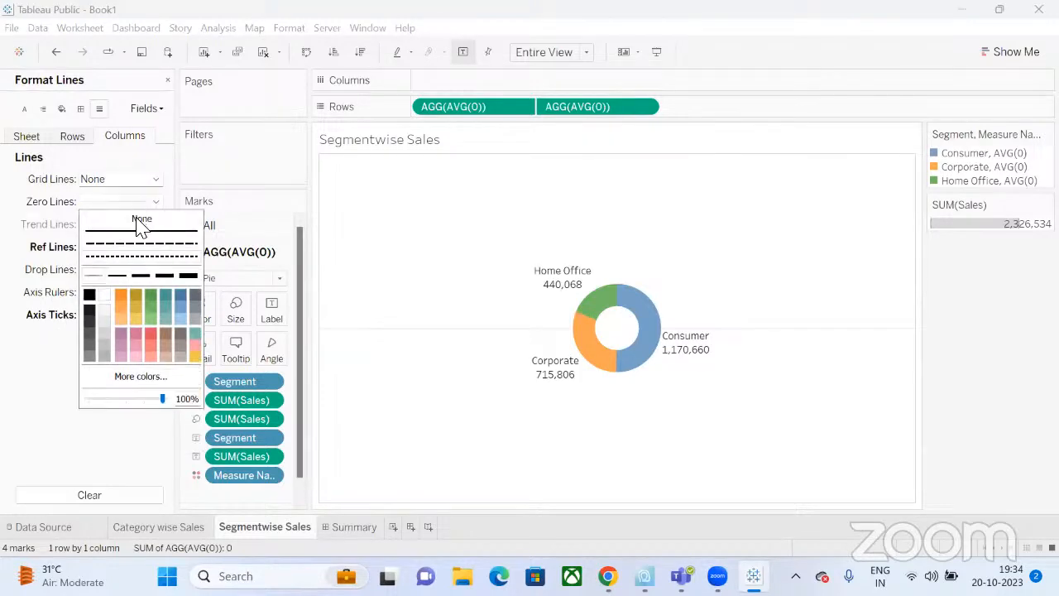
{"action": "left_click", "coordinate": [141, 218]}
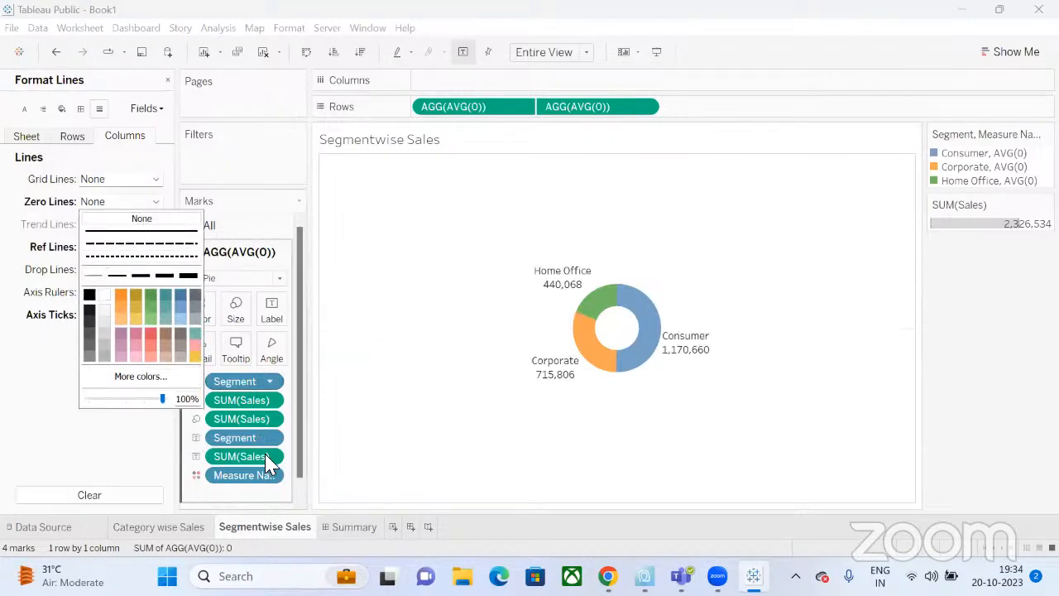
{"action": "left_click", "coordinate": [353, 526]}
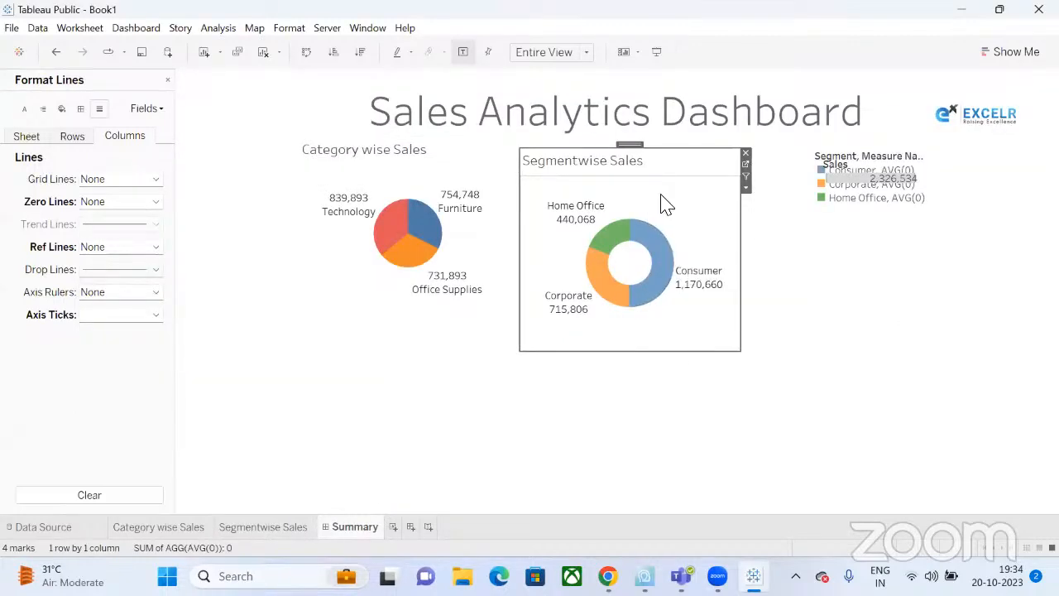
Set the Grand Total pane and Column Divider borders of Segmentwise Sales to None.
{"action": "left_click", "coordinate": [799, 367]}
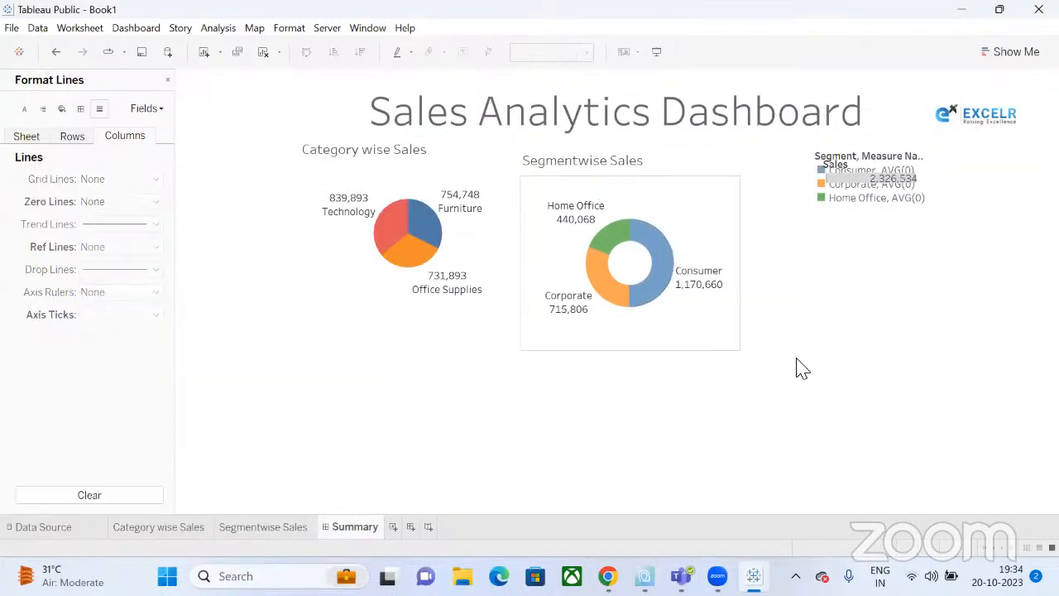
{"action": "left_click", "coordinate": [678, 208]}
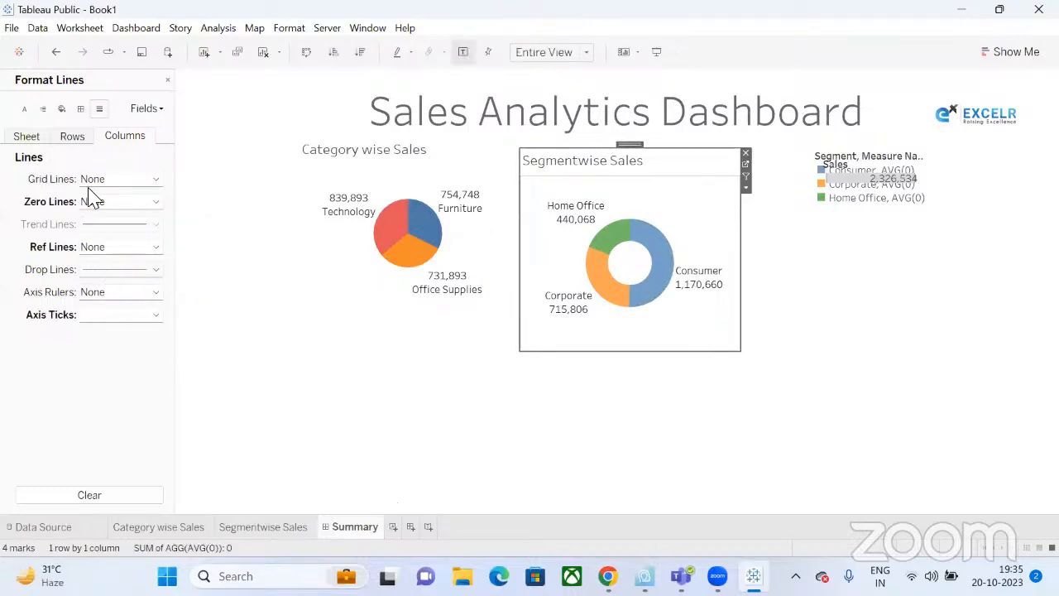
{"action": "left_click", "coordinate": [80, 108]}
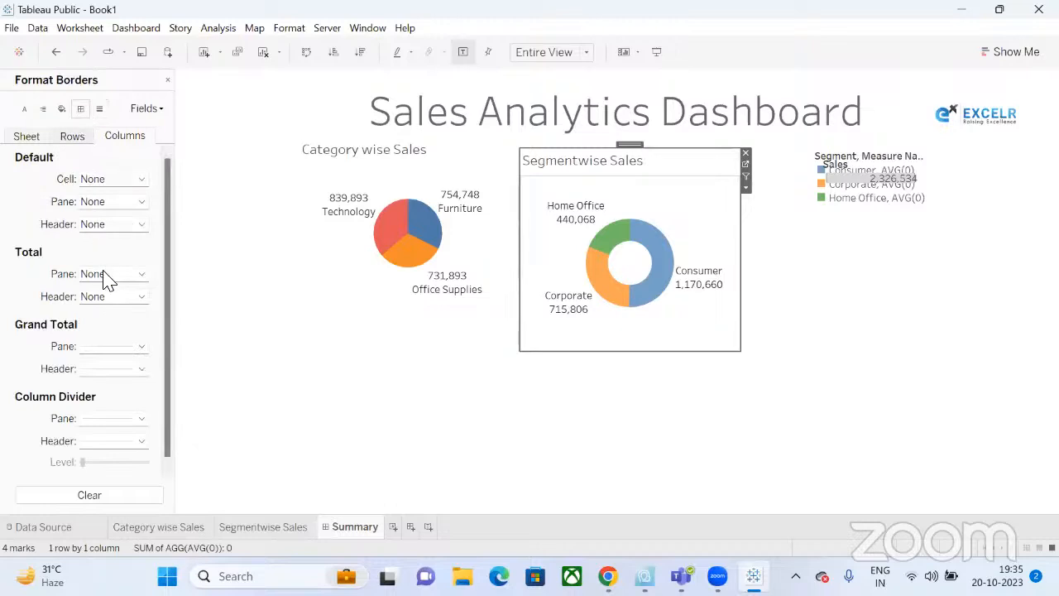
{"action": "left_click", "coordinate": [107, 349]}
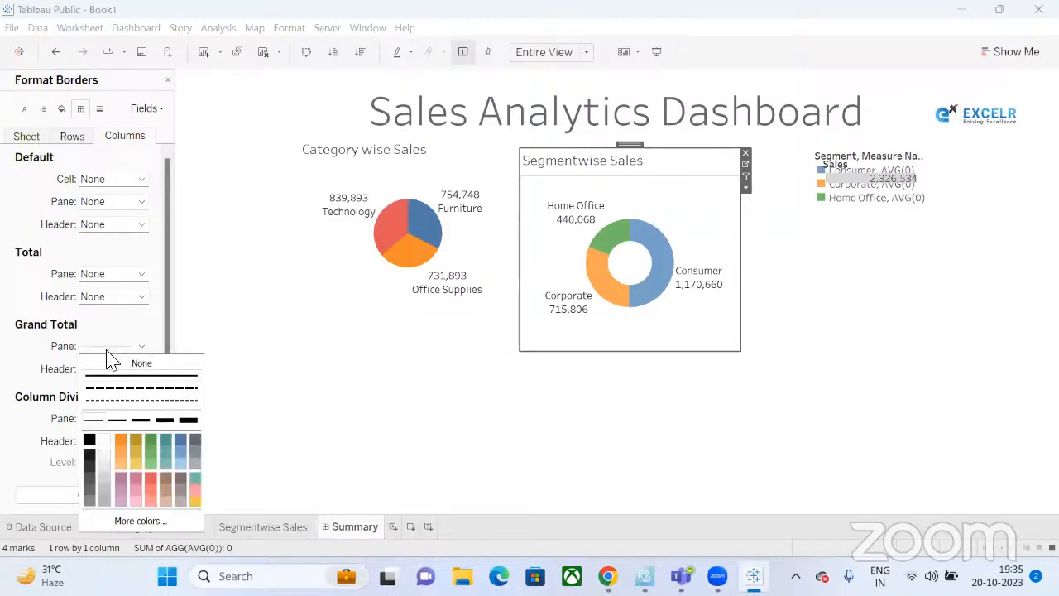
{"action": "left_click", "coordinate": [114, 364]}
{"action": "left_click", "coordinate": [8, 419]}
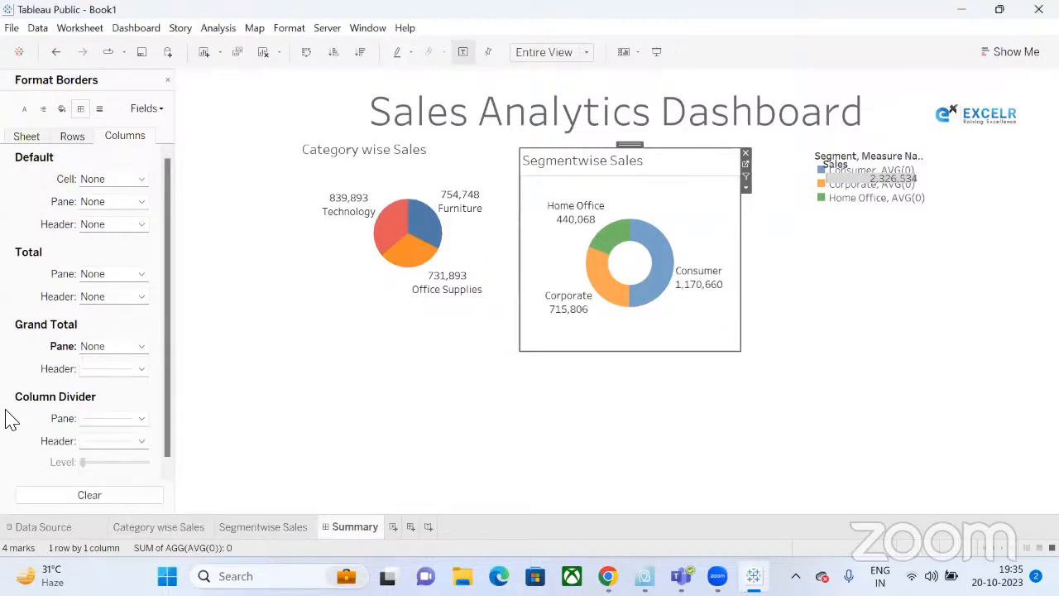
{"action": "left_click", "coordinate": [102, 422]}
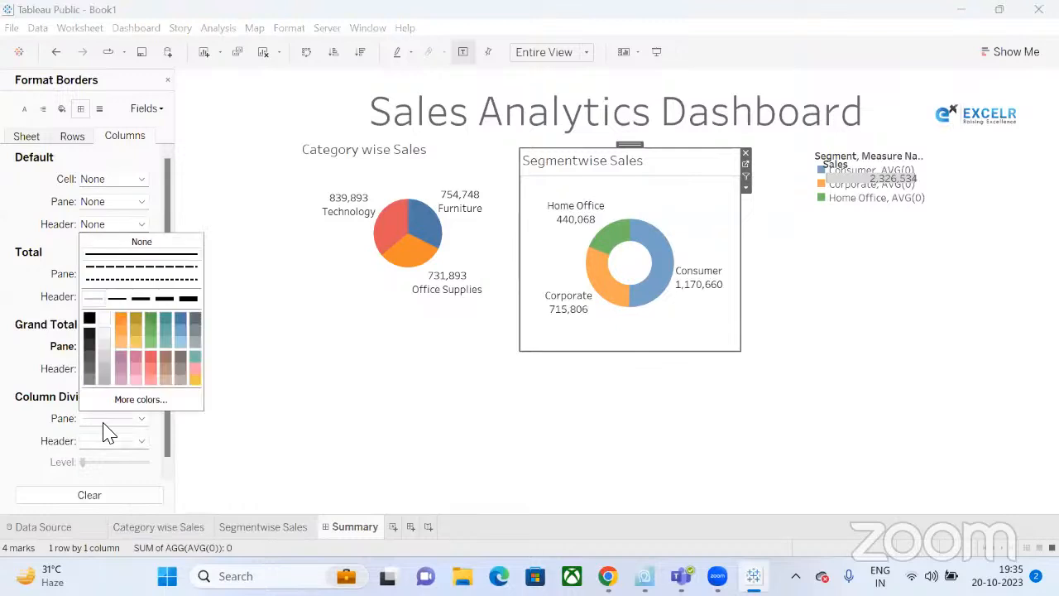
{"action": "left_click", "coordinate": [142, 243]}
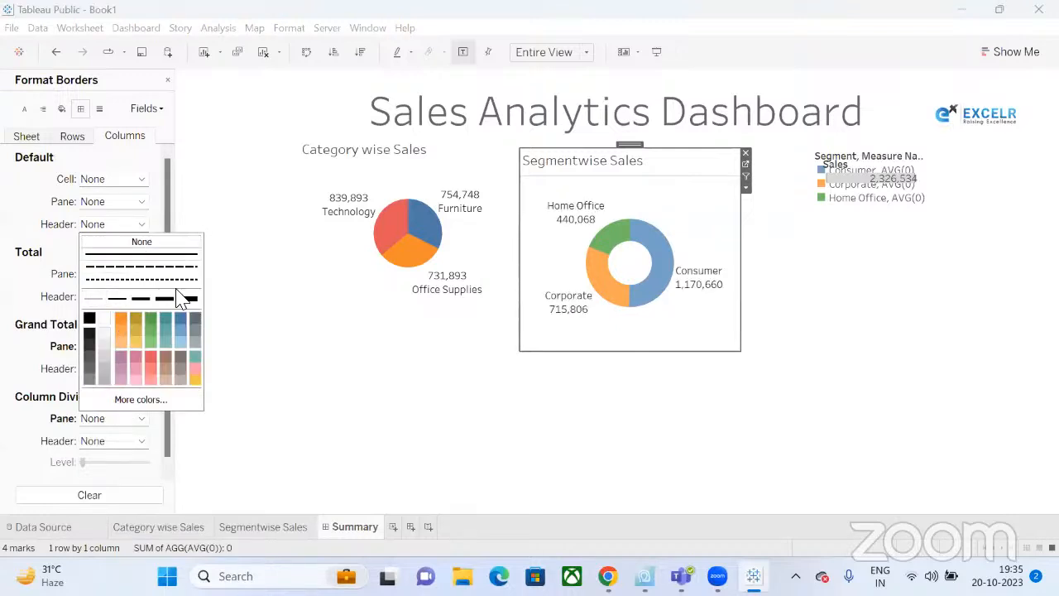
{"action": "left_click", "coordinate": [277, 449]}
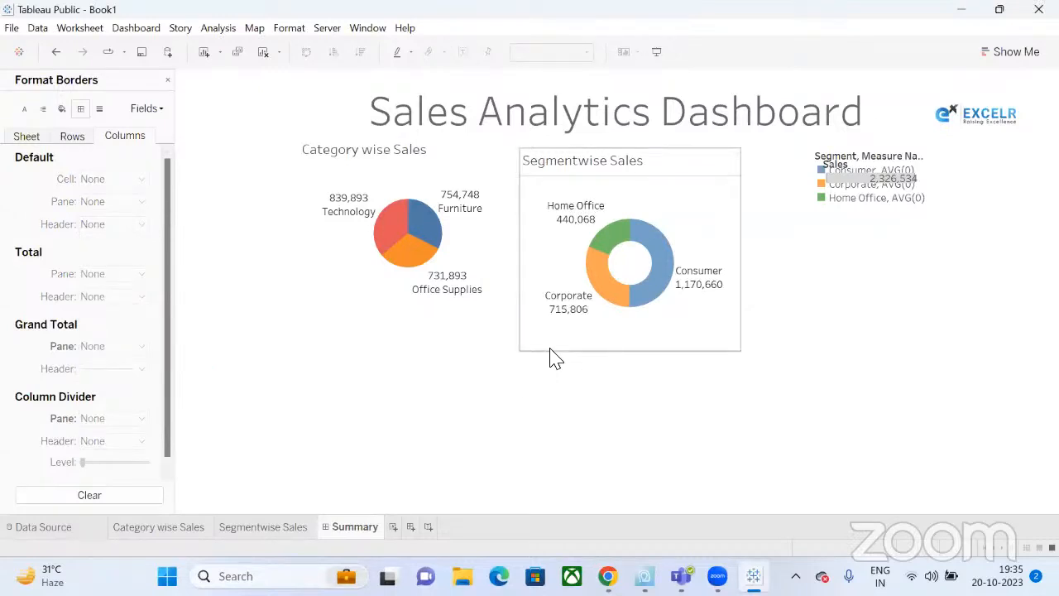
Clear the row border settings for the sheet.
{"action": "left_click", "coordinate": [72, 136]}
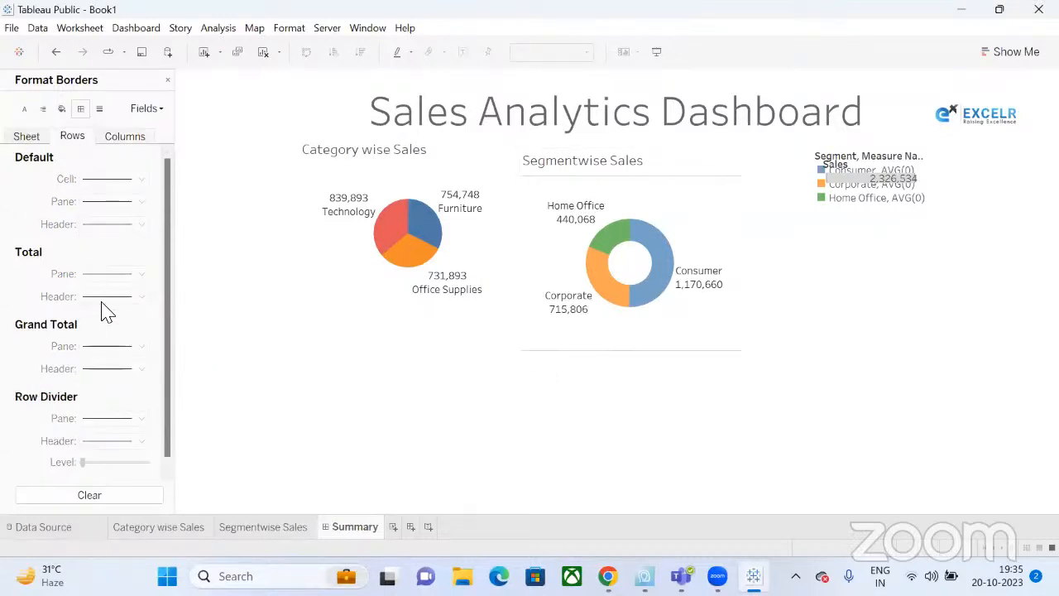
{"action": "scroll", "coordinate": [94, 456], "scroll_direction": "down", "scroll_amount": 1}
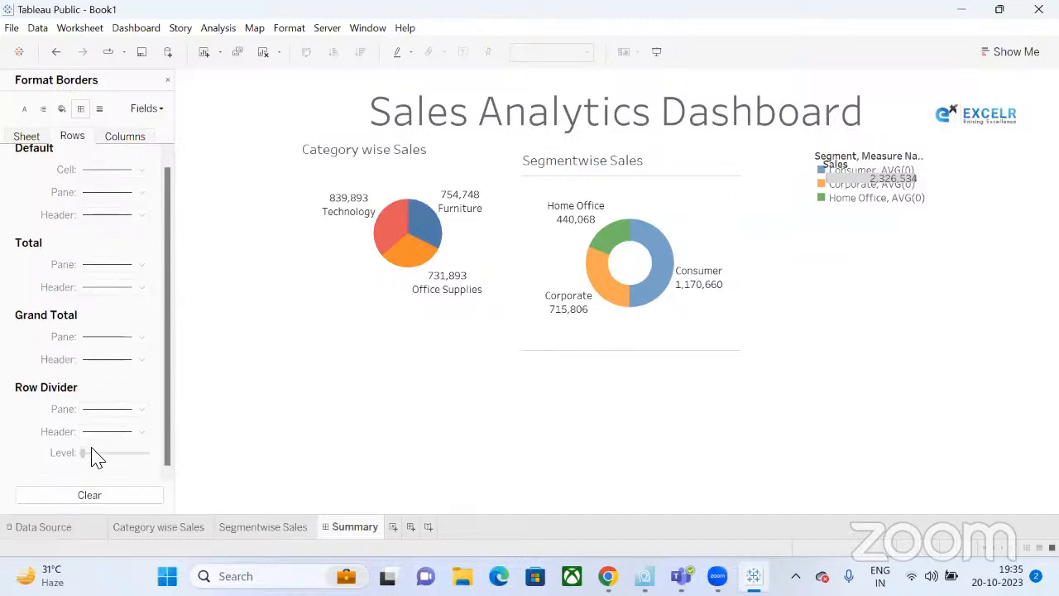
{"action": "left_click", "coordinate": [91, 495]}
{"action": "left_click", "coordinate": [36, 140]}
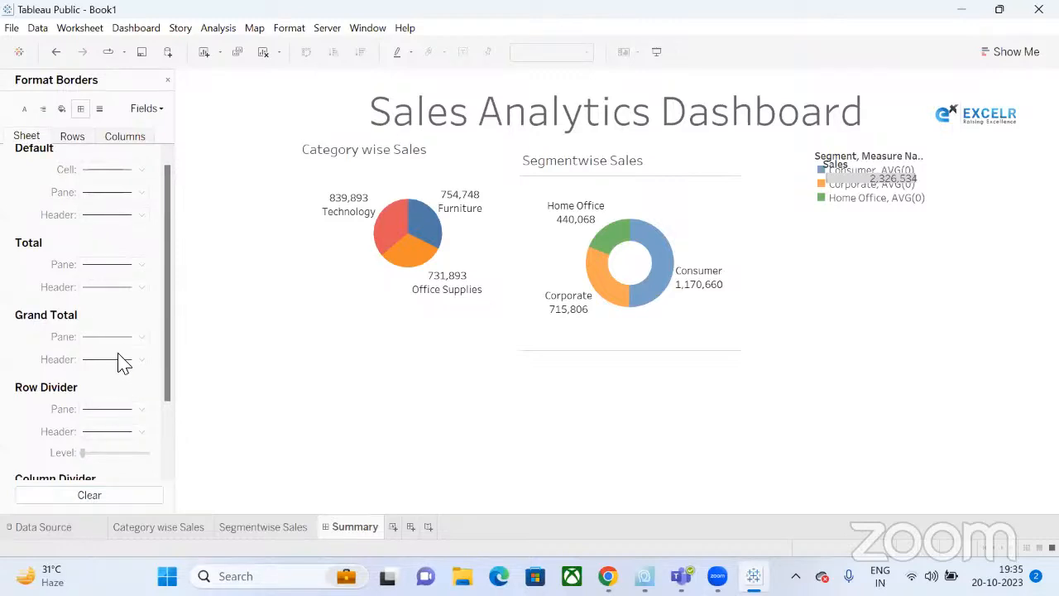
{"action": "scroll", "coordinate": [120, 362], "scroll_direction": "up", "scroll_amount": 1}
{"action": "scroll", "coordinate": [120, 362], "scroll_direction": "down", "scroll_amount": 2}
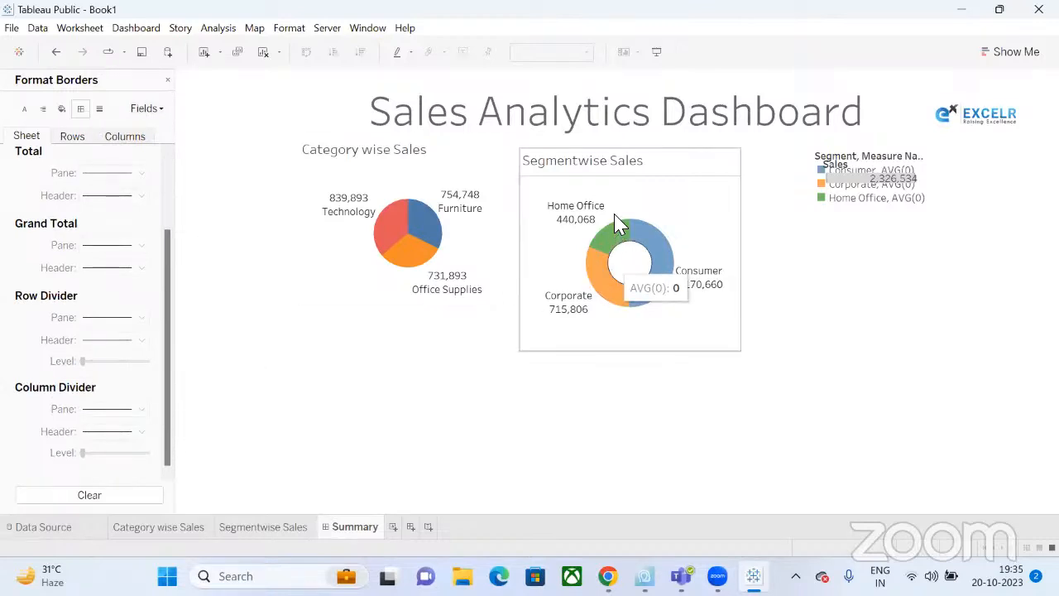
Reselect the chart and set the Grand Total pane border to None again.
{"action": "left_click", "coordinate": [723, 340]}
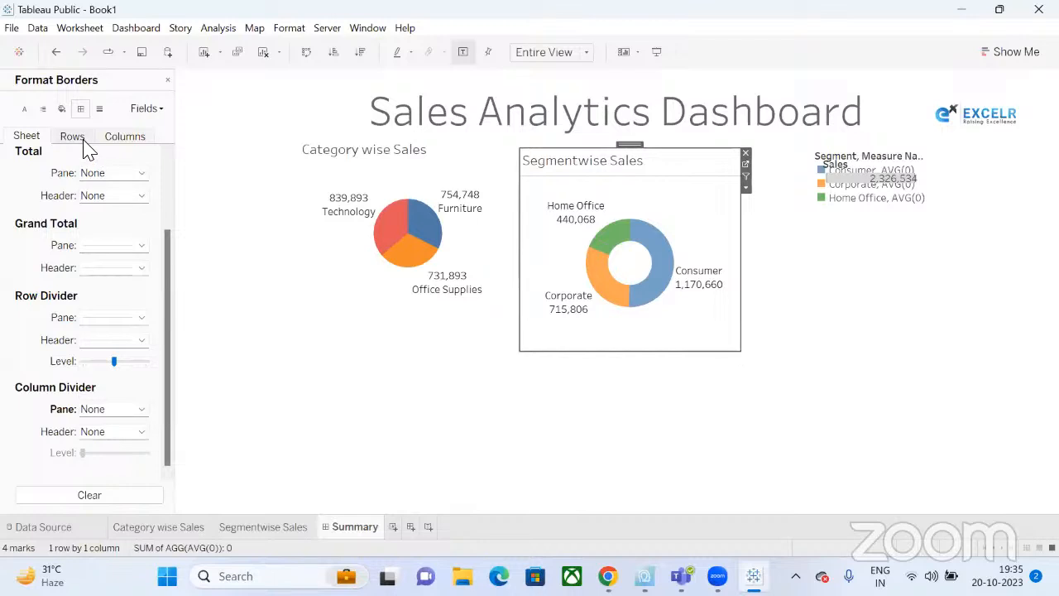
{"action": "left_click", "coordinate": [123, 246]}
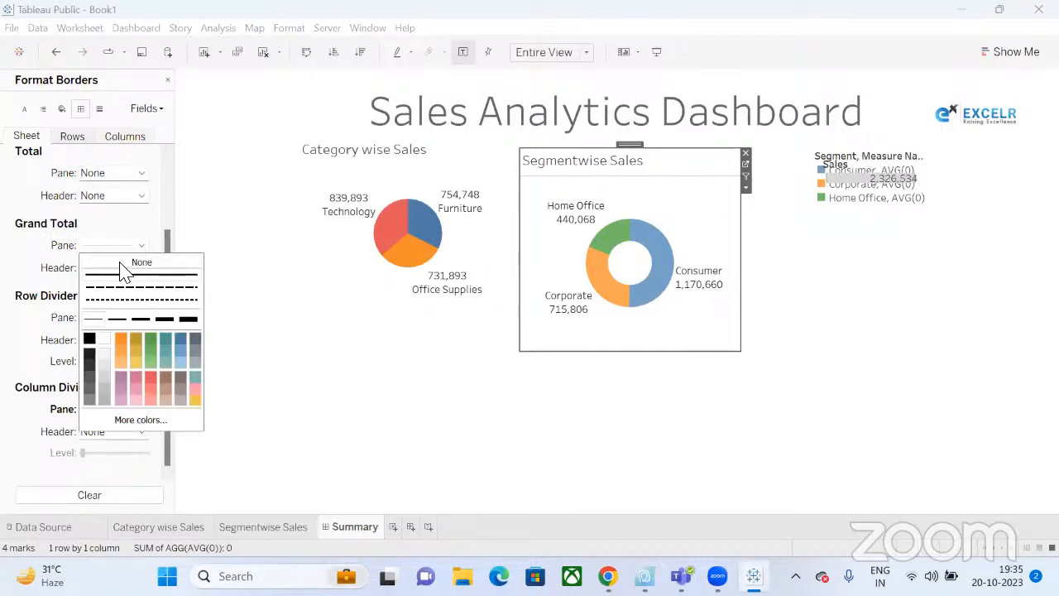
{"action": "left_click", "coordinate": [90, 263]}
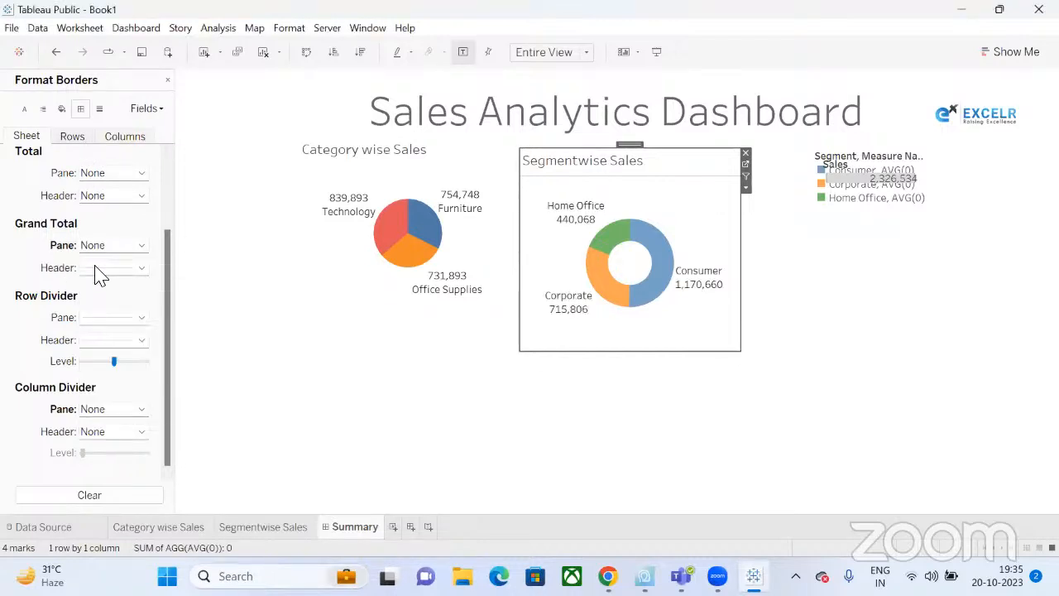
{"action": "left_click", "coordinate": [99, 271]}
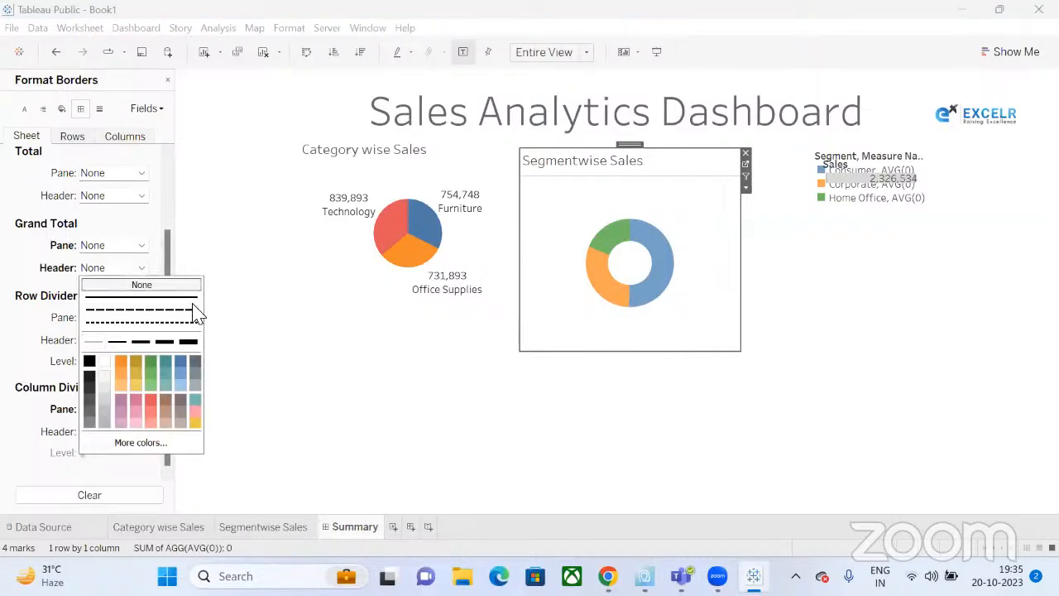
{"action": "left_click", "coordinate": [422, 402]}
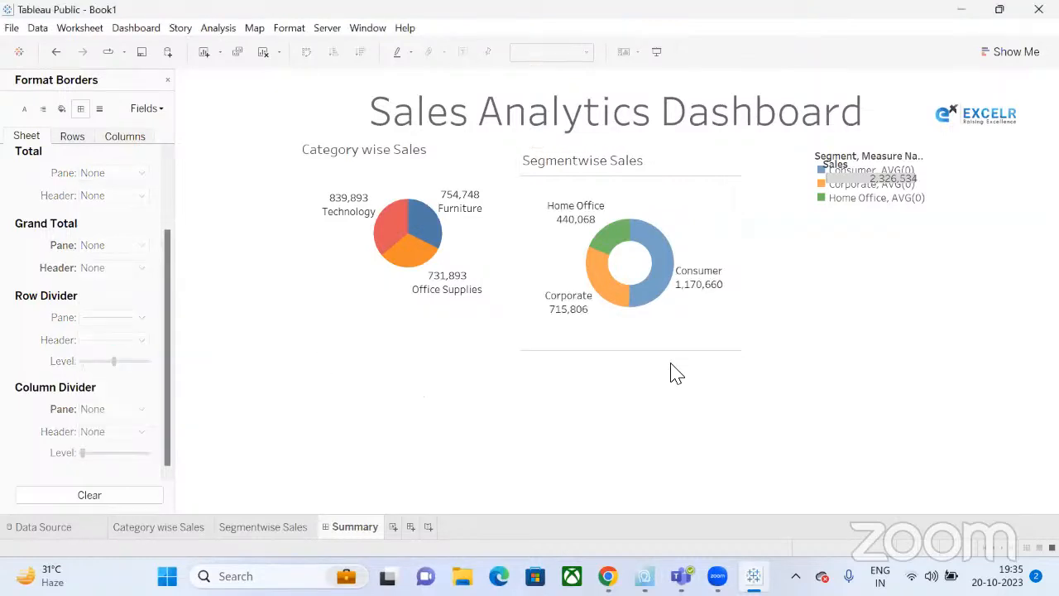
Shrink the Segmentwise Sales chart's frame on the dashboard.
{"action": "left_click", "coordinate": [735, 350]}
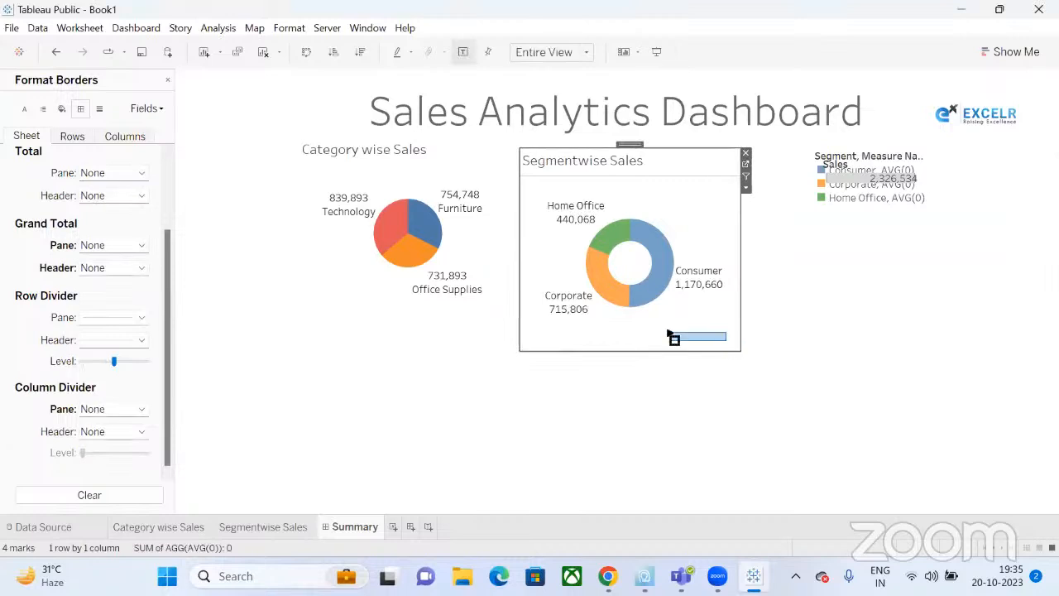
{"action": "left_click_drag", "start_coordinate": [743, 359], "coordinate": [731, 295]}
{"action": "left_click", "coordinate": [694, 365]}
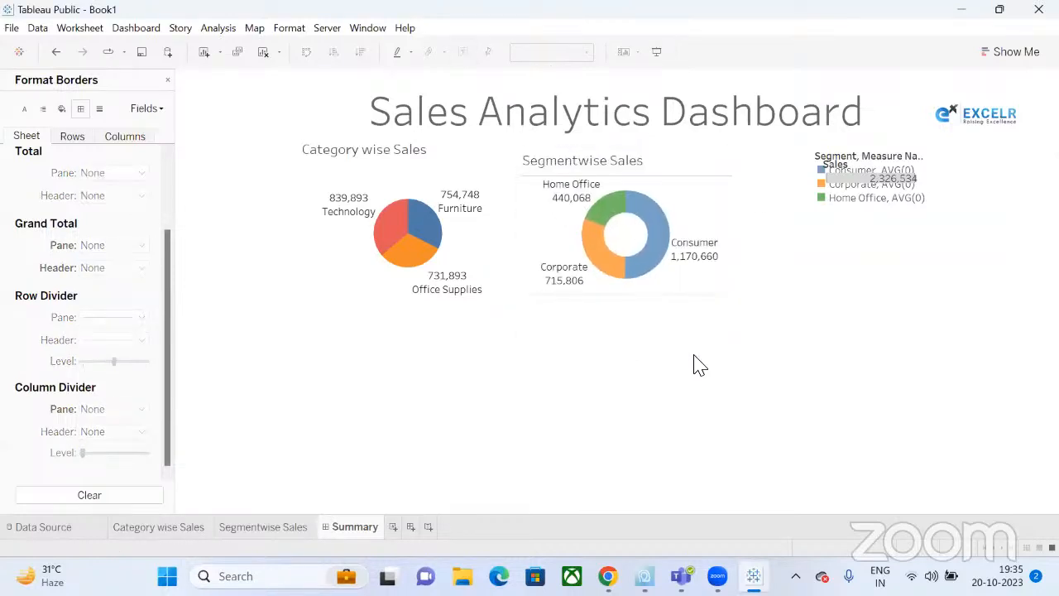
{"action": "left_click", "coordinate": [890, 160]}
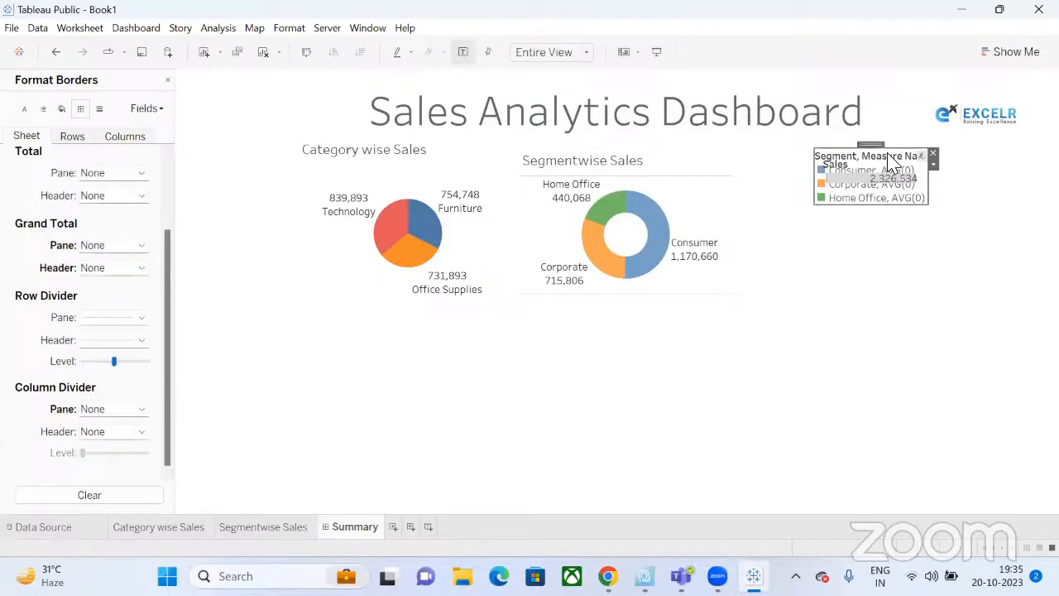
Delete the segment colour legend and the Sales total card from the dashboard.
{"action": "left_click", "coordinate": [931, 155]}
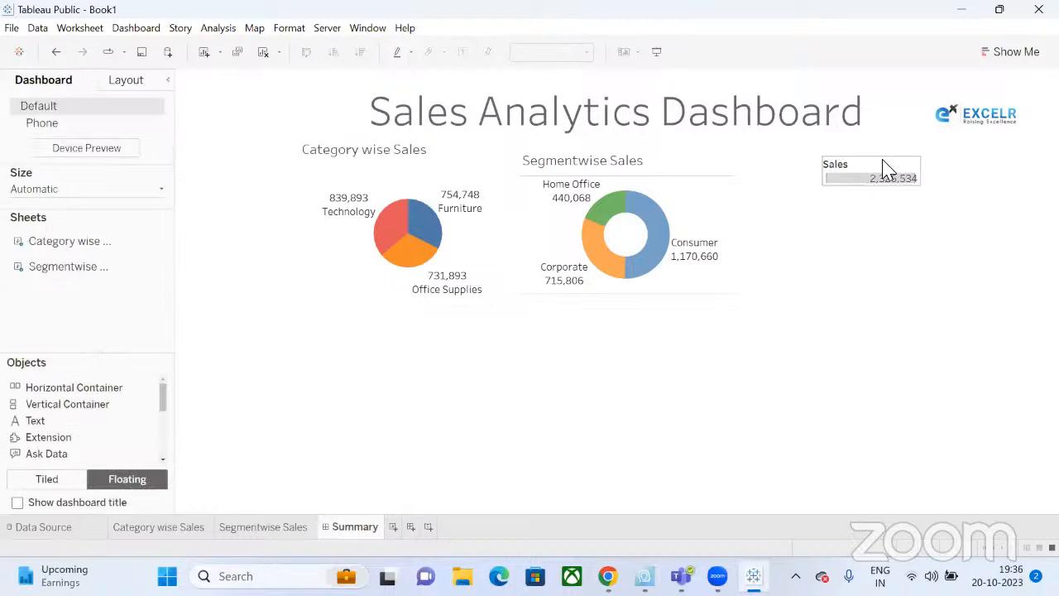
{"action": "left_click", "coordinate": [890, 170]}
{"action": "left_click", "coordinate": [926, 159]}
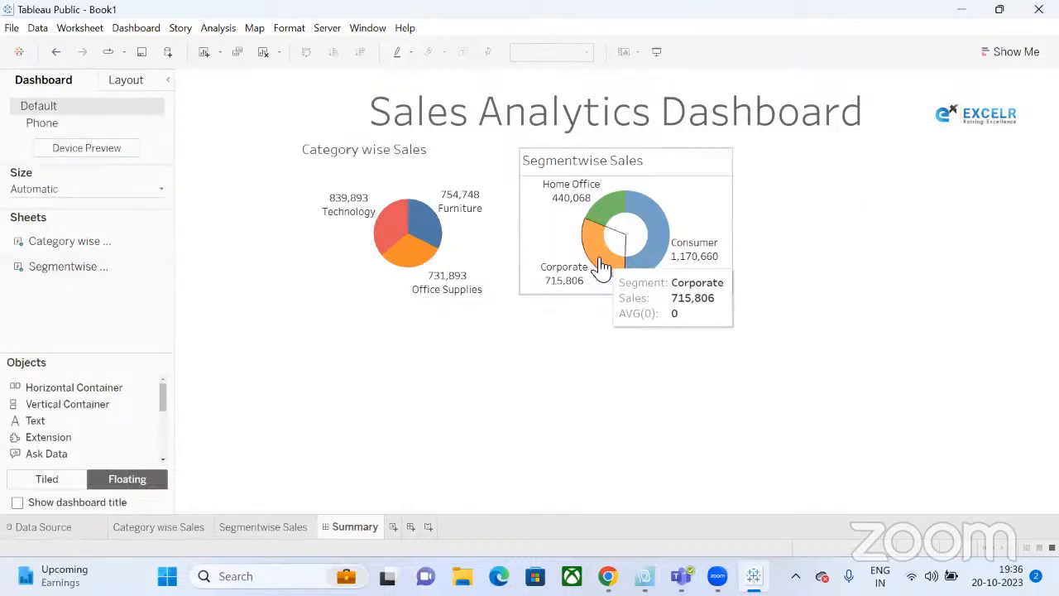
{"action": "left_click", "coordinate": [279, 533]}
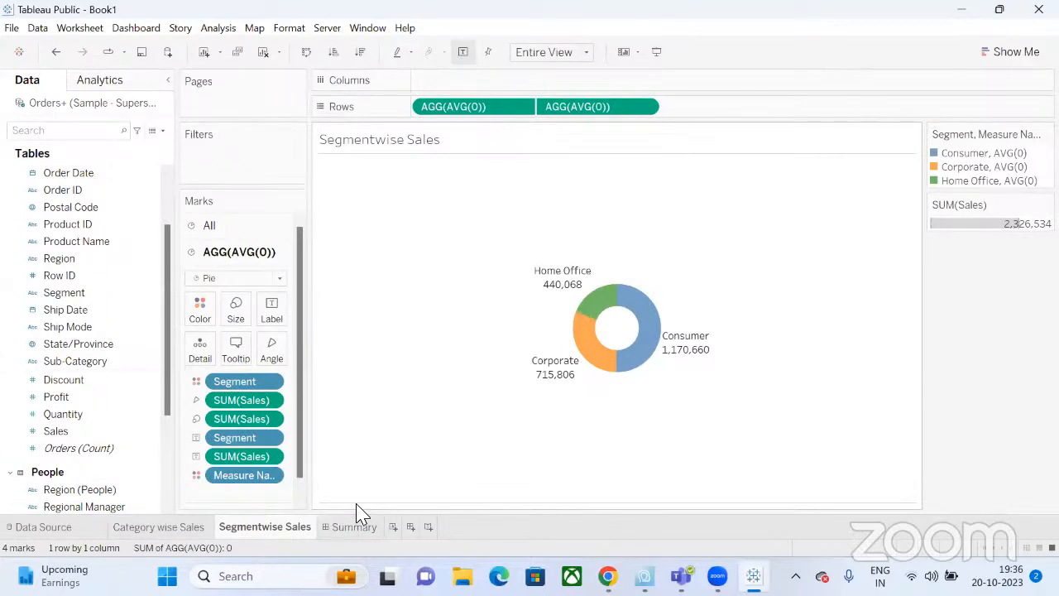
{"action": "left_click", "coordinate": [349, 531]}
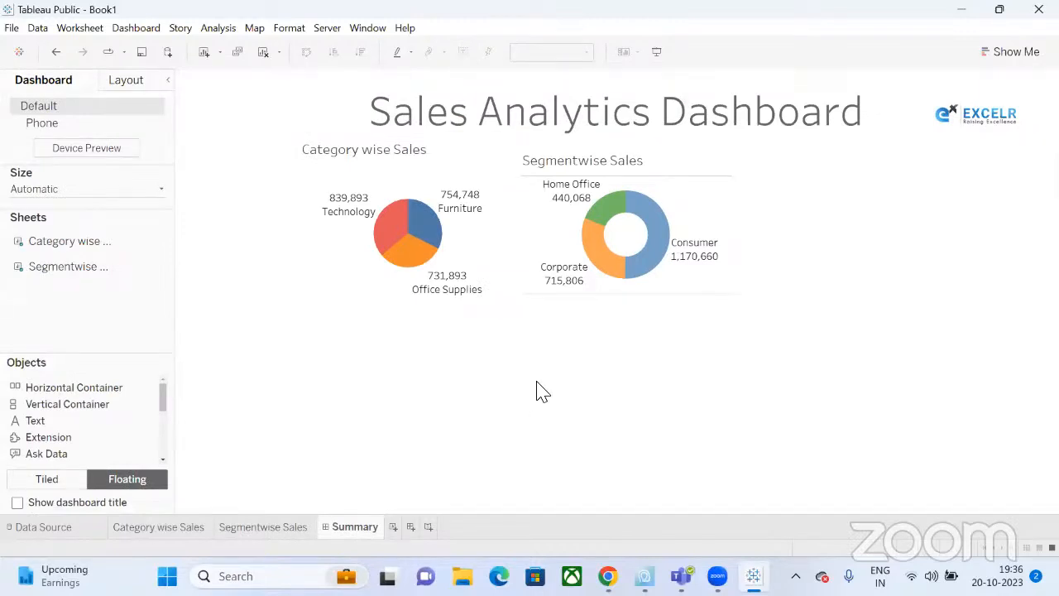
{"action": "left_click", "coordinate": [530, 223]}
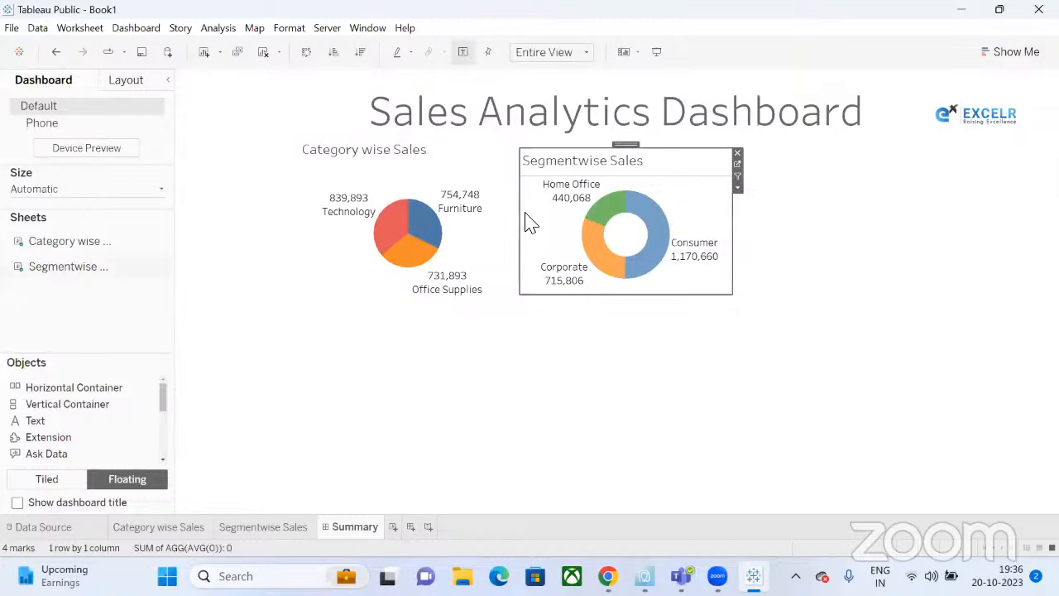
{"action": "right_click", "coordinate": [530, 222]}
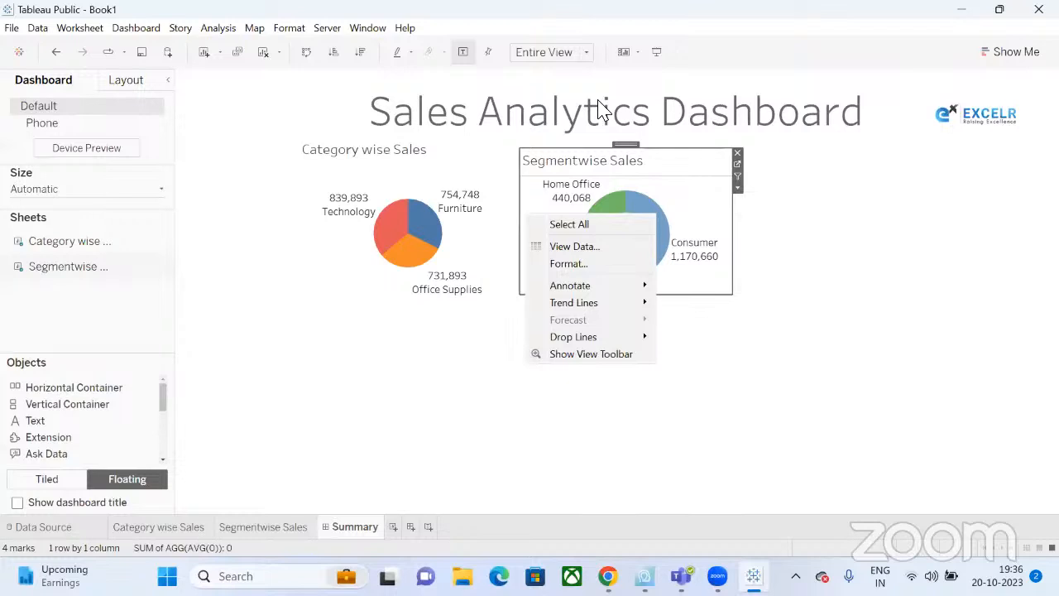
{"action": "left_click", "coordinate": [601, 110]}
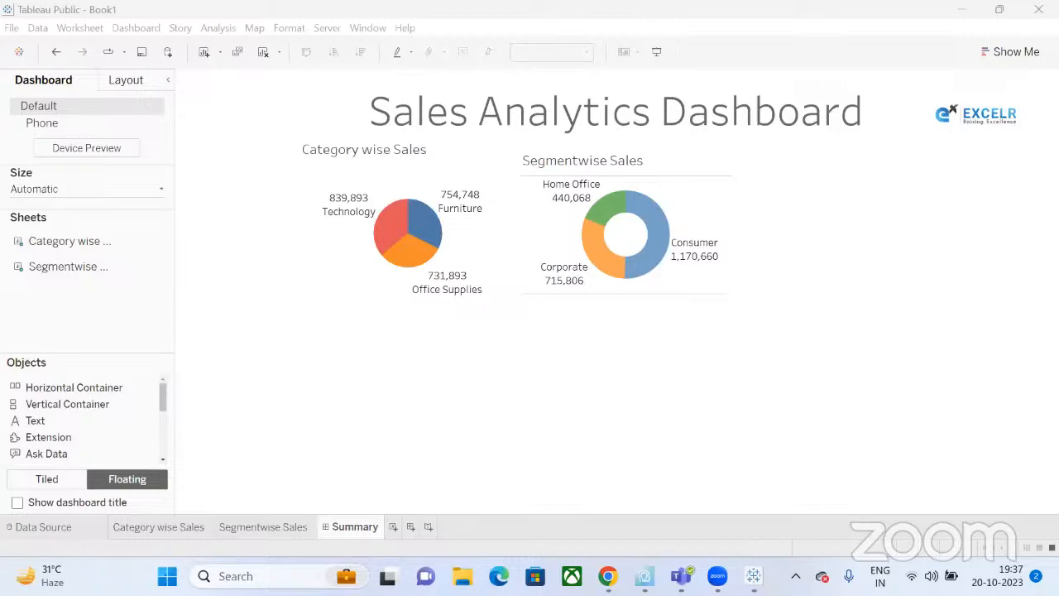
Nudge the Segmentwise Sales donut up and enlarge it from its bottom-right corner.
{"action": "left_click", "coordinate": [579, 445]}
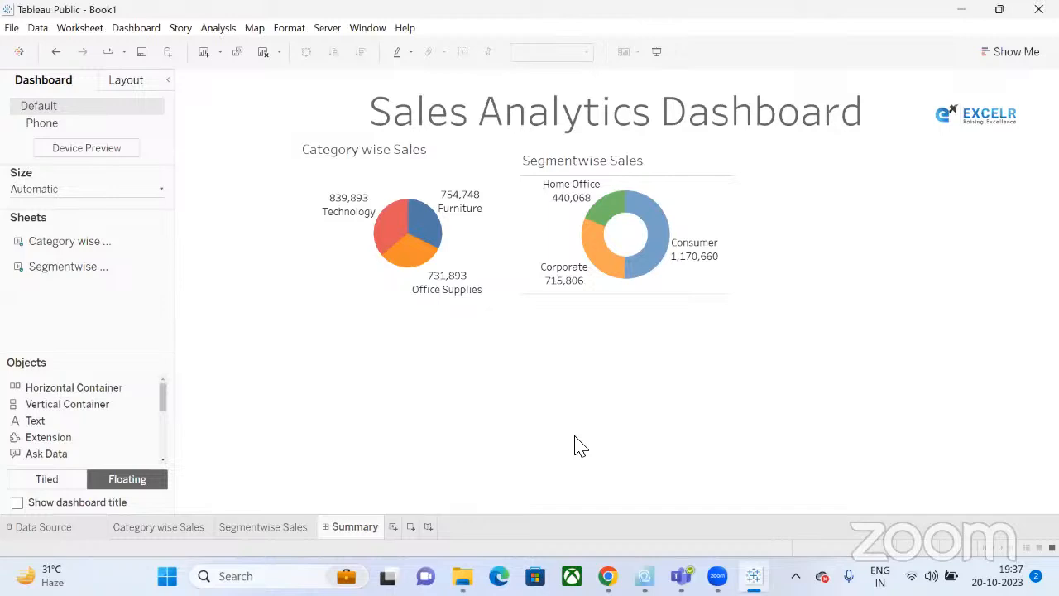
{"action": "left_click", "coordinate": [588, 157]}
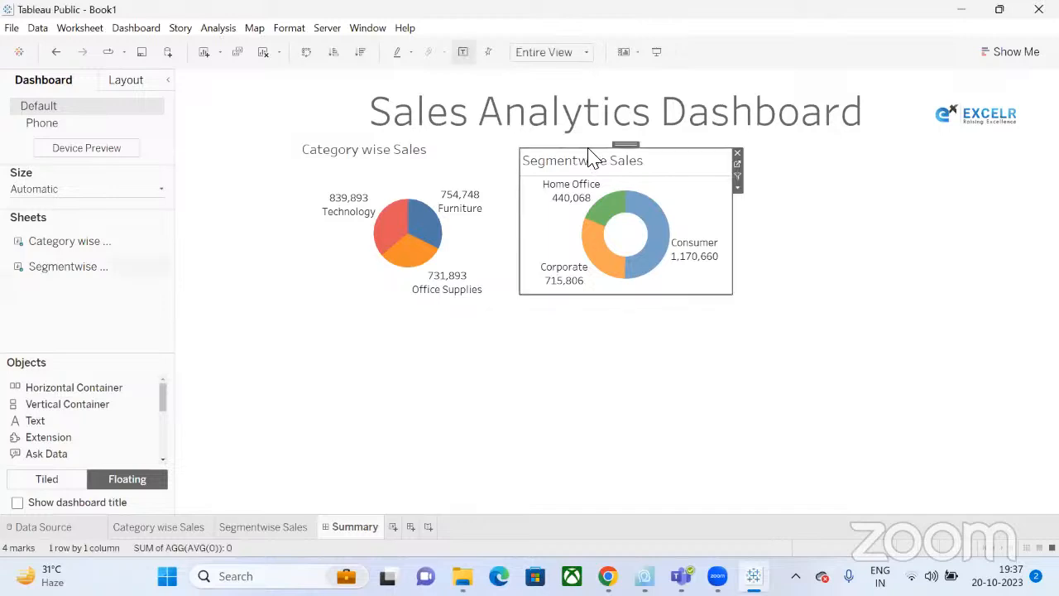
{"action": "mouse_move", "coordinate": [625, 146]}
{"action": "left_mouse_down"}
{"action": "mouse_move", "coordinate": [624, 131]}
{"action": "mouse_move", "coordinate": [627, 145]}
{"action": "left_mouse_up"}
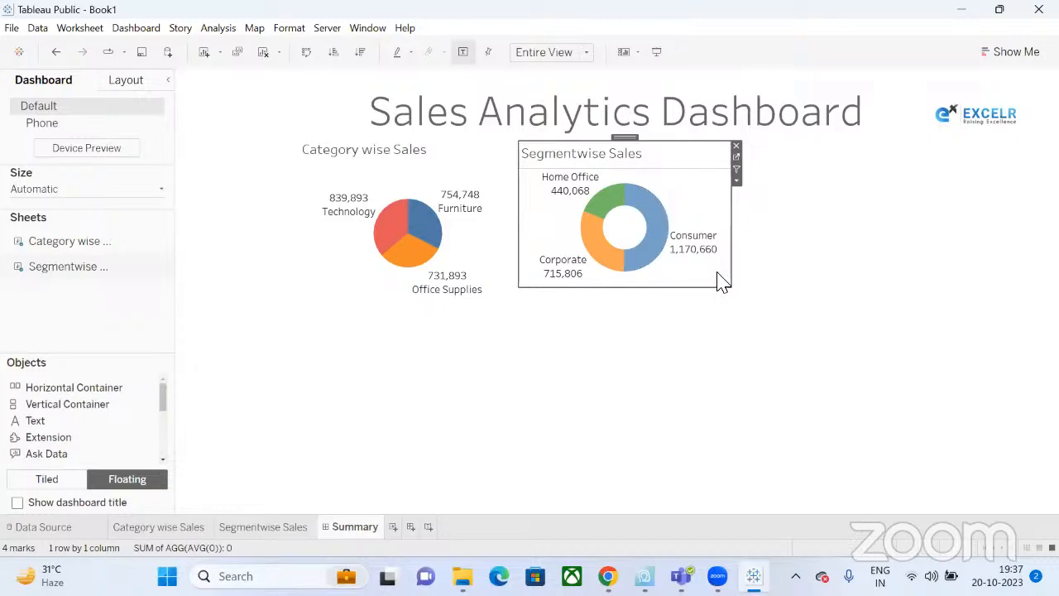
{"action": "left_click_drag", "start_coordinate": [730, 287], "coordinate": [734, 302]}
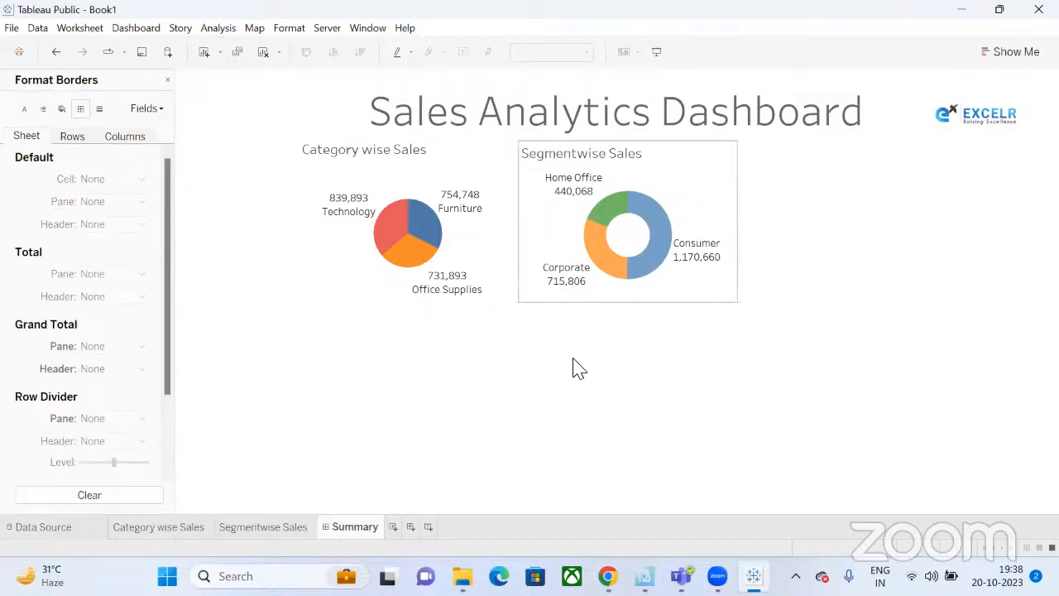
{"action": "left_click", "coordinate": [470, 160]}
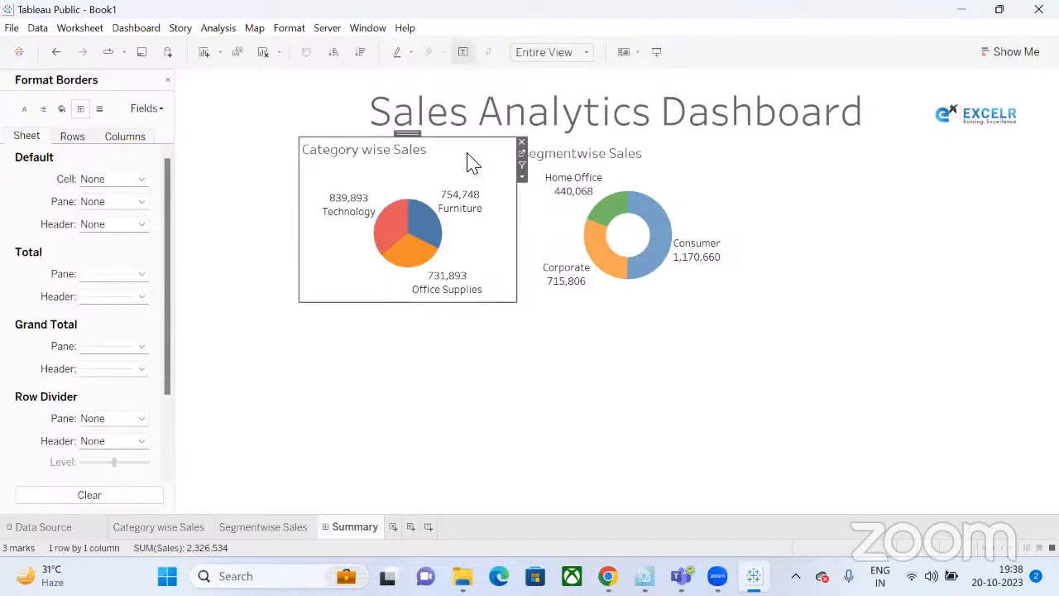
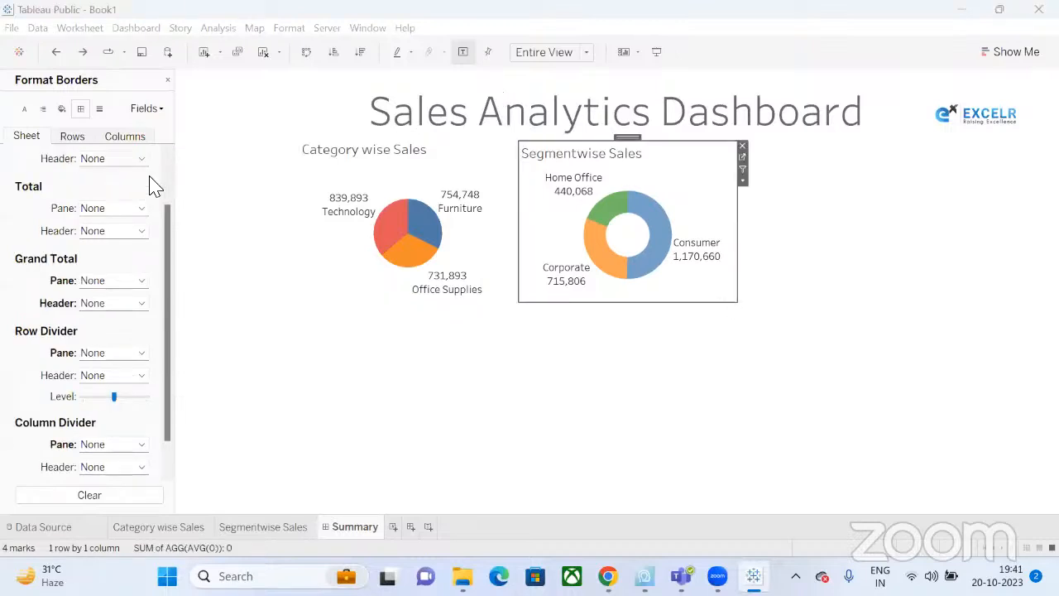
Add a new worksheet, Sheet 3, and place it before the Summary dashboard.
{"action": "left_click", "coordinate": [601, 382]}
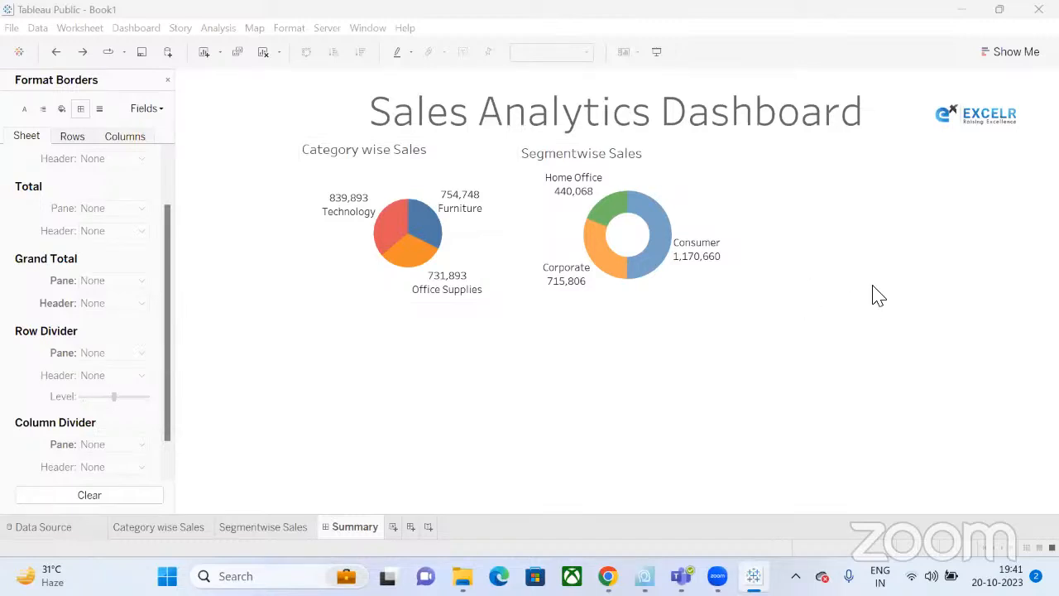
{"action": "left_click", "coordinate": [629, 152]}
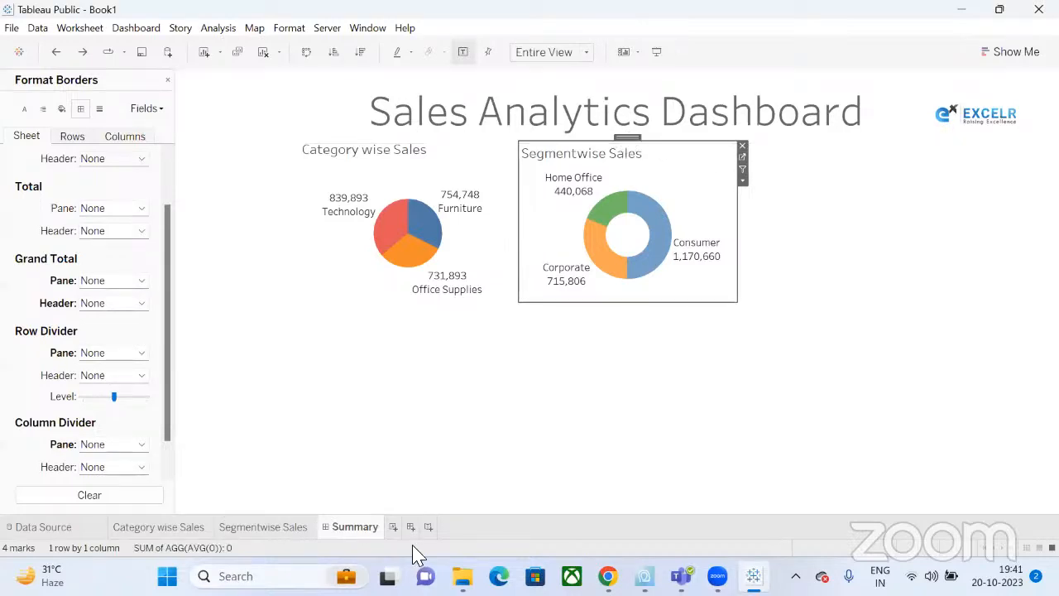
{"action": "left_click", "coordinate": [393, 528]}
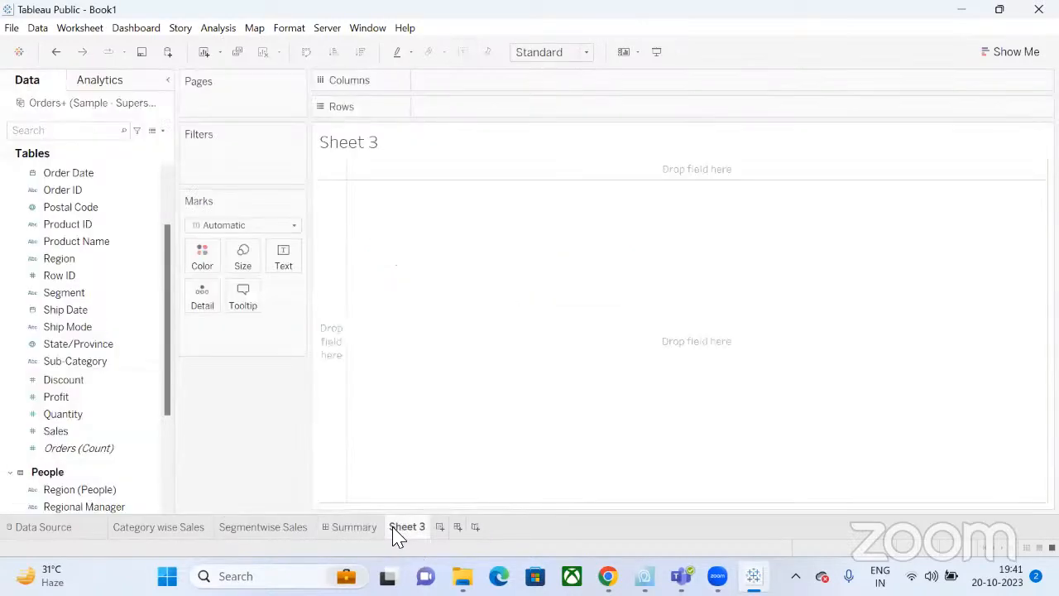
{"action": "left_click_drag", "start_coordinate": [395, 536], "coordinate": [344, 539]}
Build a Show Me symbol map of SUM(Sales) for each State/Province.
{"action": "left_click", "coordinate": [66, 310]}
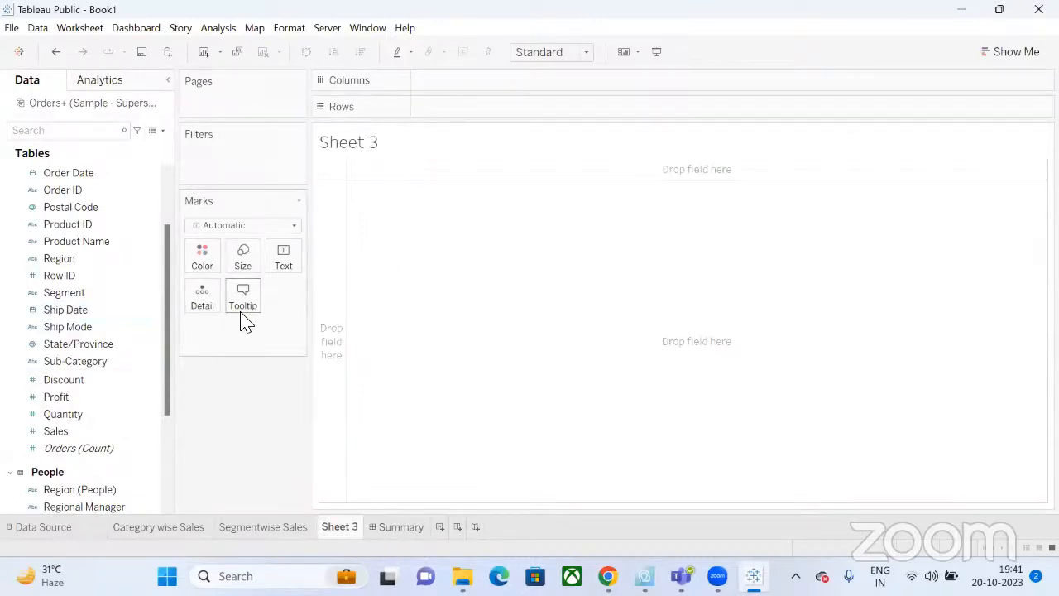
{"action": "left_click", "coordinate": [84, 361]}
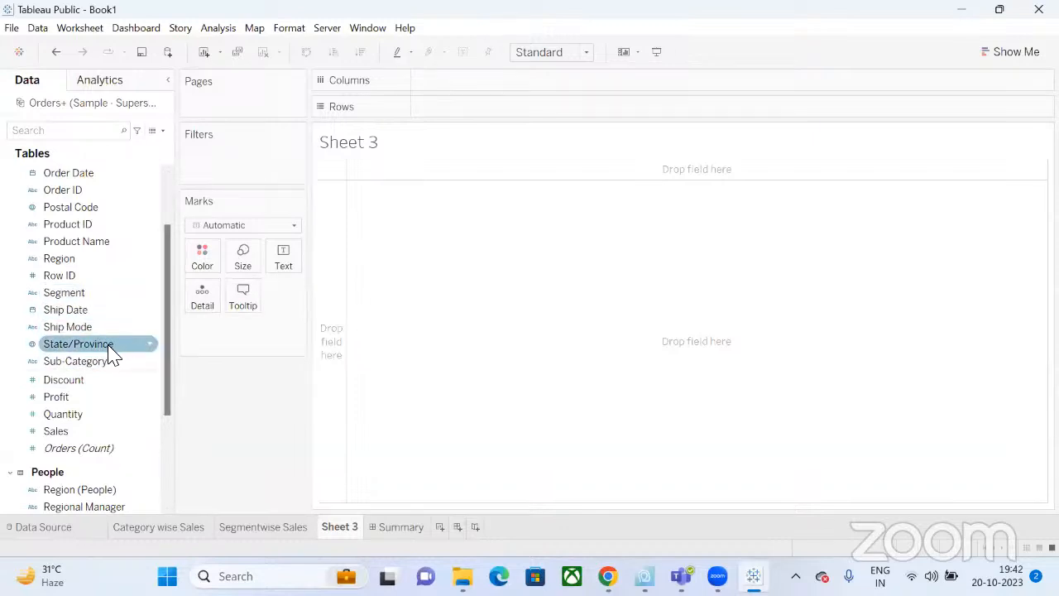
{"action": "left_click", "coordinate": [108, 346]}
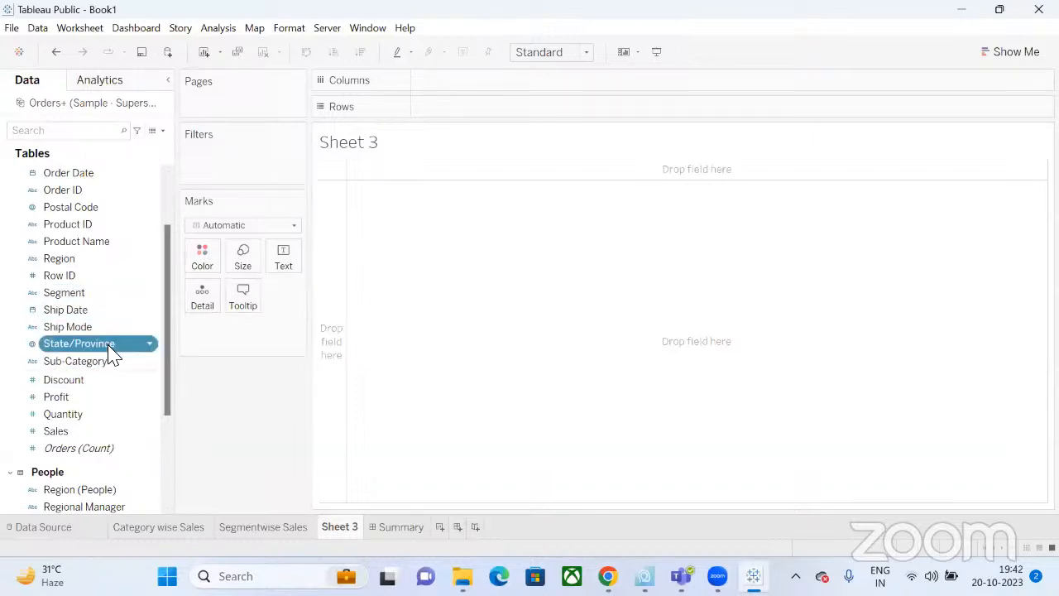
{"action": "left_click", "coordinate": [72, 431], "text": "ctrl"}
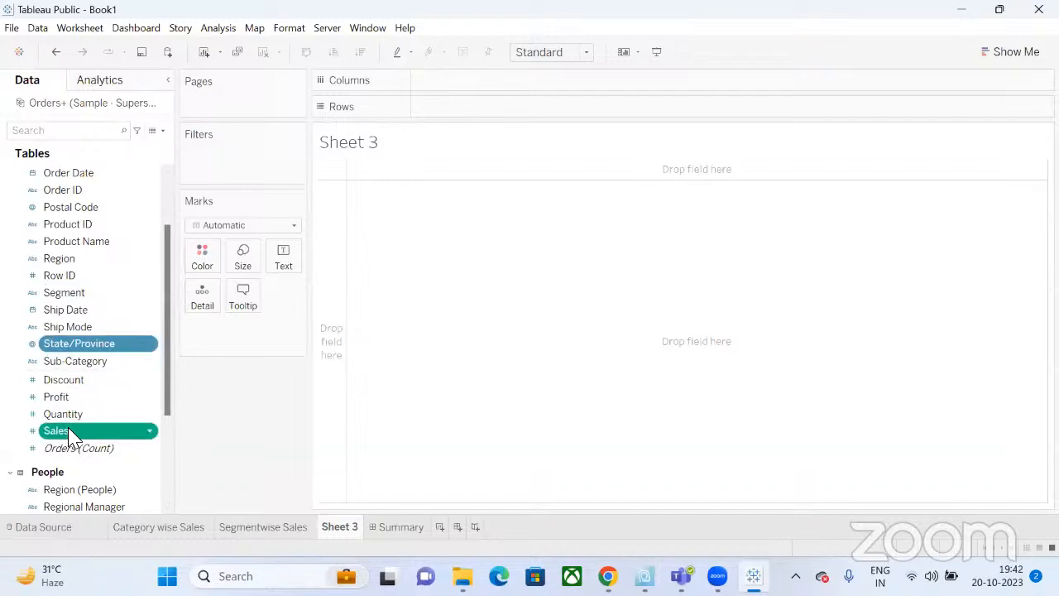
{"action": "left_click", "coordinate": [1004, 58]}
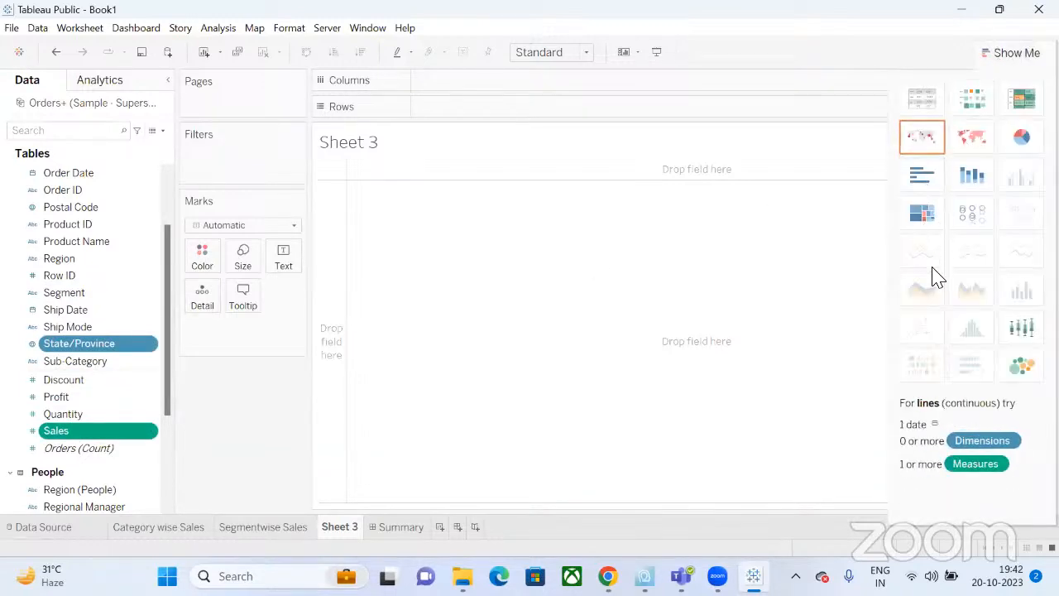
{"action": "left_click", "coordinate": [923, 147]}
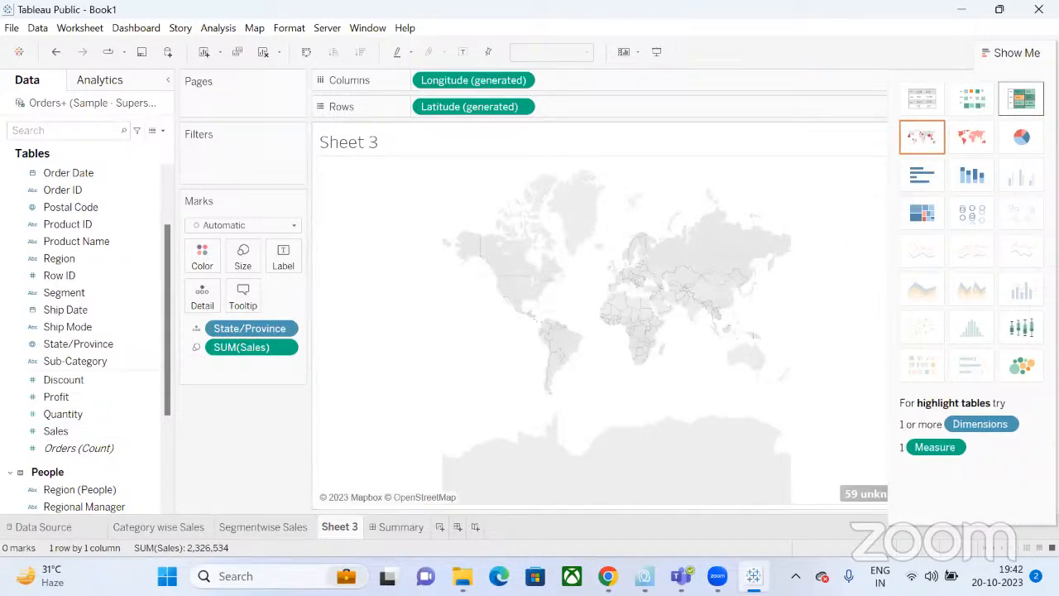
{"action": "left_click", "coordinate": [1017, 52]}
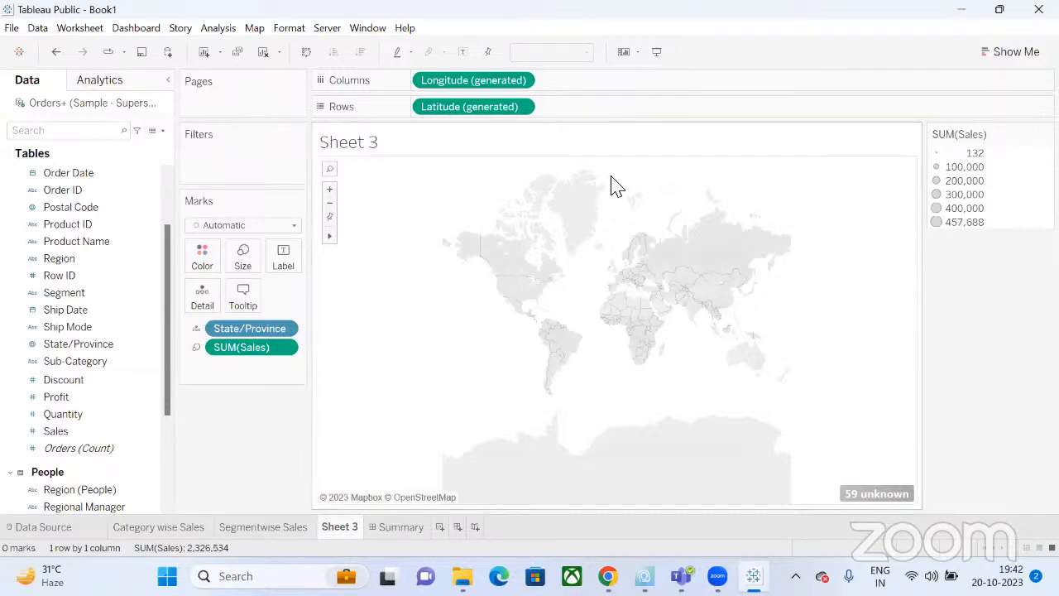
Fix the 59 unknown locations by taking Country/Region from the Country/Region field in Edit Locations.
{"action": "left_click", "coordinate": [861, 497]}
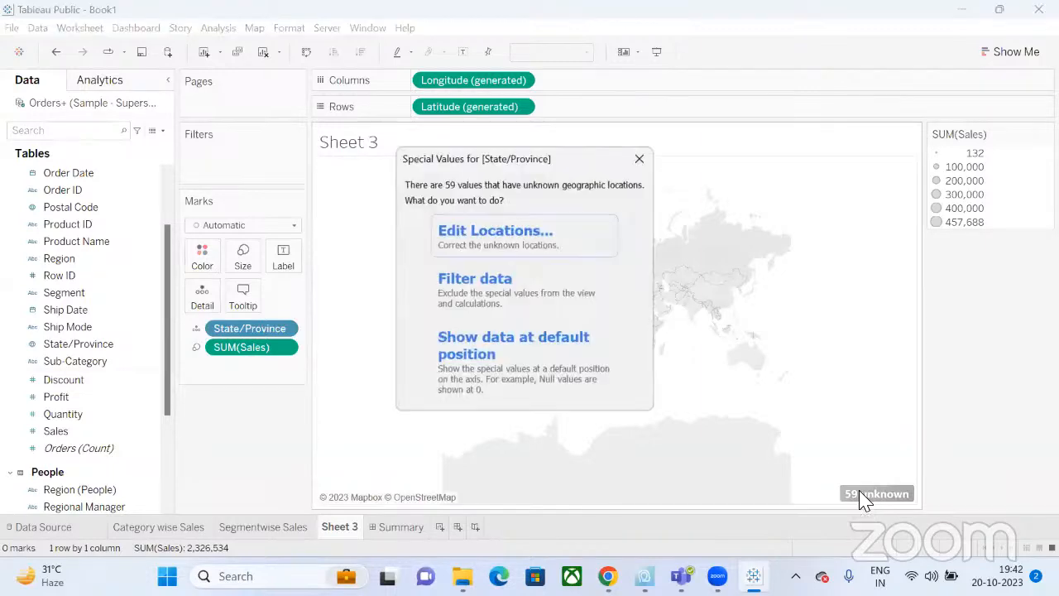
{"action": "left_click", "coordinate": [529, 241]}
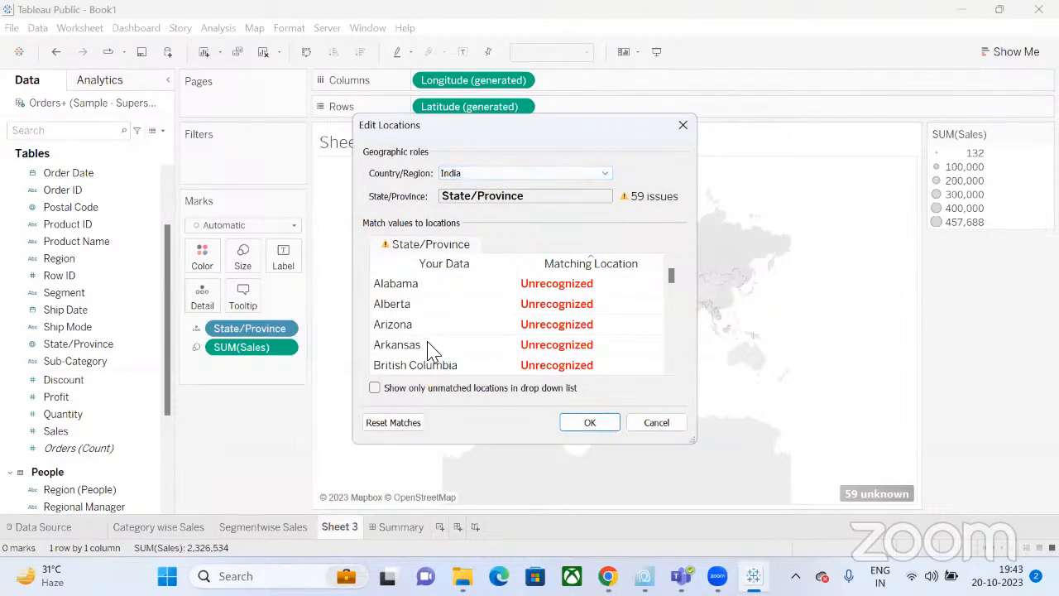
{"action": "scroll", "coordinate": [429, 351], "scroll_direction": "down", "scroll_amount": 6}
{"action": "scroll", "coordinate": [430, 351], "scroll_direction": "down", "scroll_amount": 10}
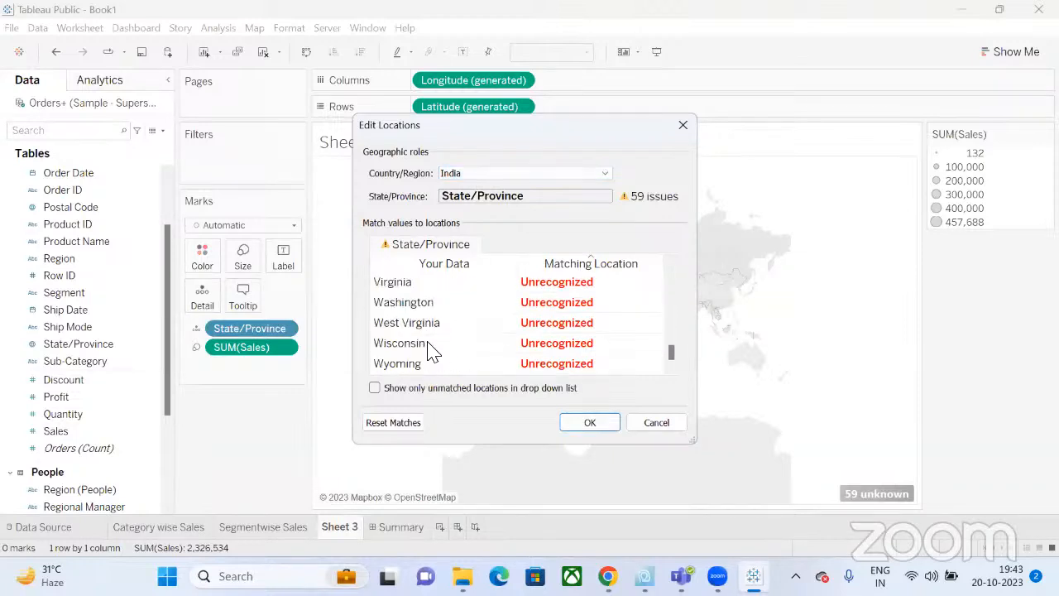
{"action": "scroll", "coordinate": [430, 351], "scroll_direction": "up", "scroll_amount": 12}
{"action": "scroll", "coordinate": [428, 351], "scroll_direction": "down", "scroll_amount": 4}
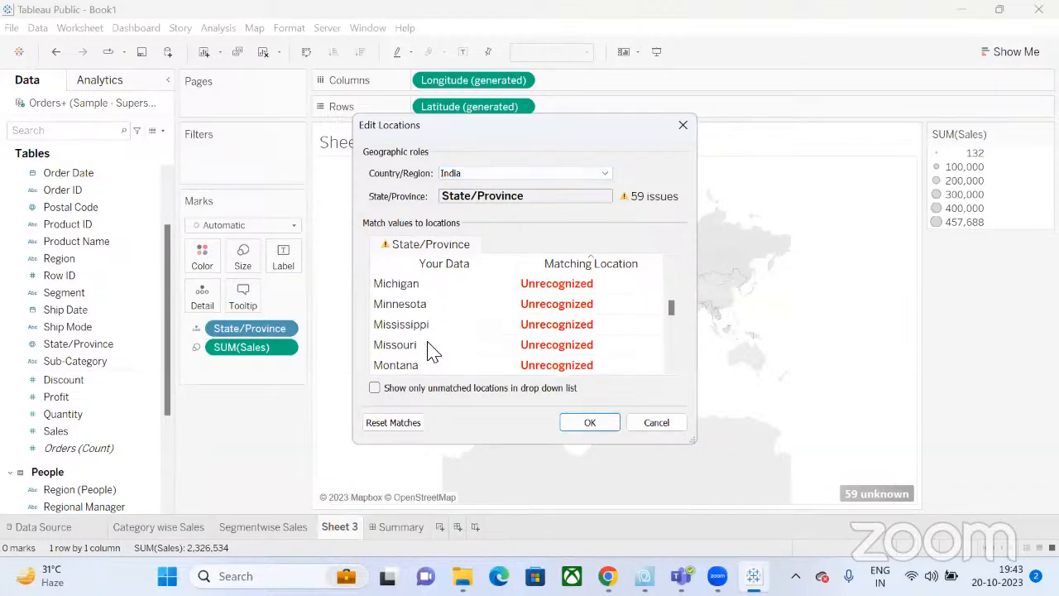
{"action": "scroll", "coordinate": [425, 350], "scroll_direction": "up", "scroll_amount": 12}
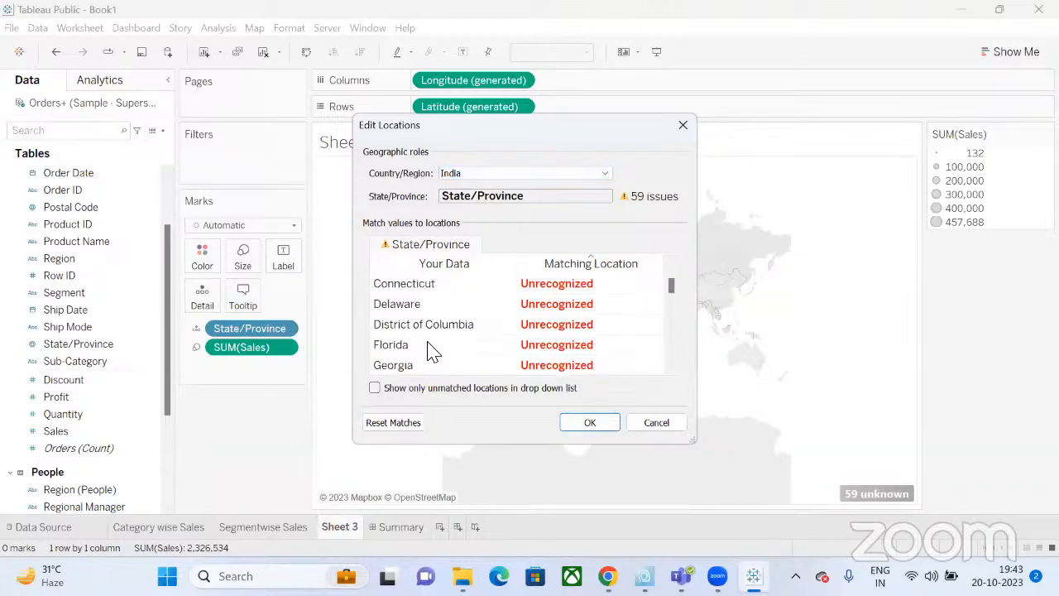
{"action": "left_click", "coordinate": [491, 173]}
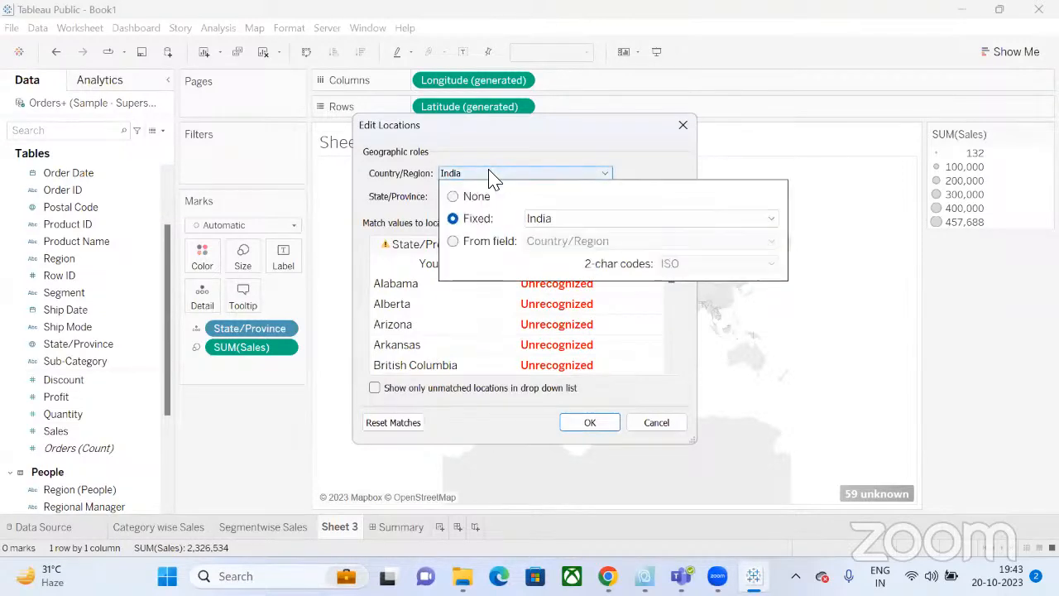
{"action": "left_click", "coordinate": [455, 244]}
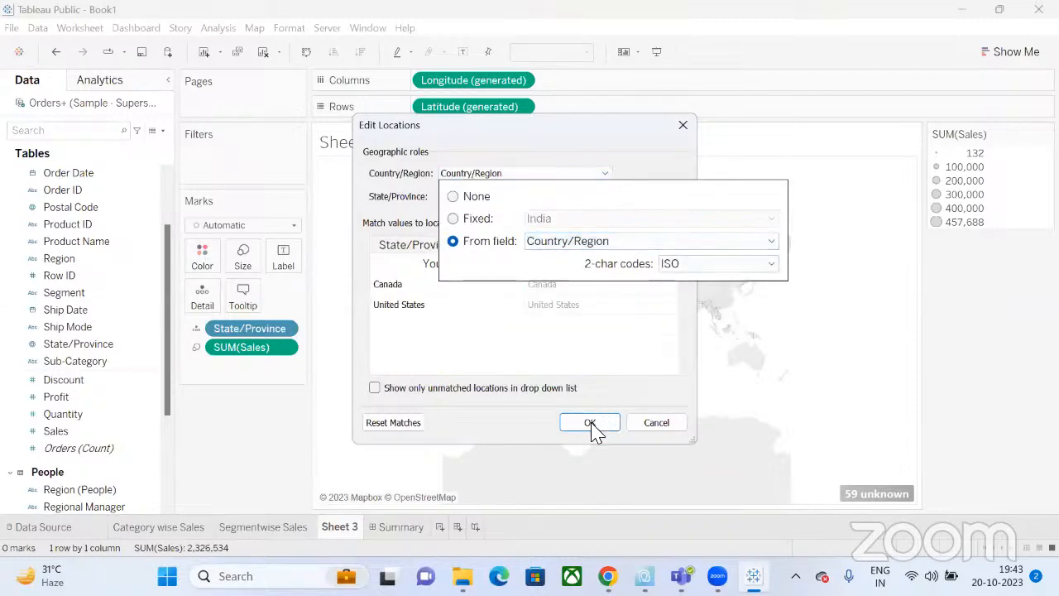
{"action": "left_click", "coordinate": [510, 359]}
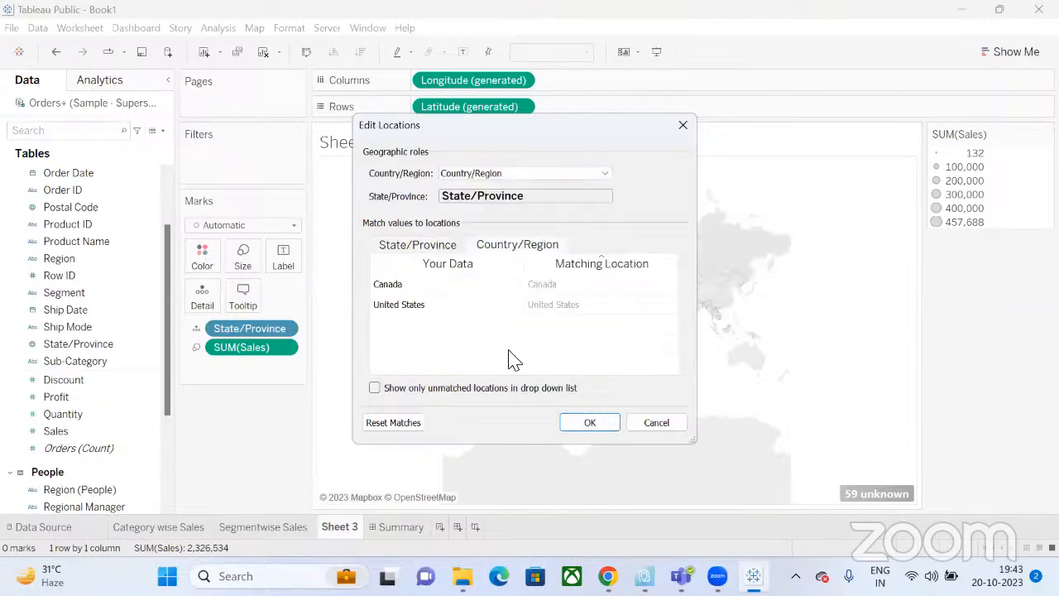
{"action": "left_click", "coordinate": [592, 426]}
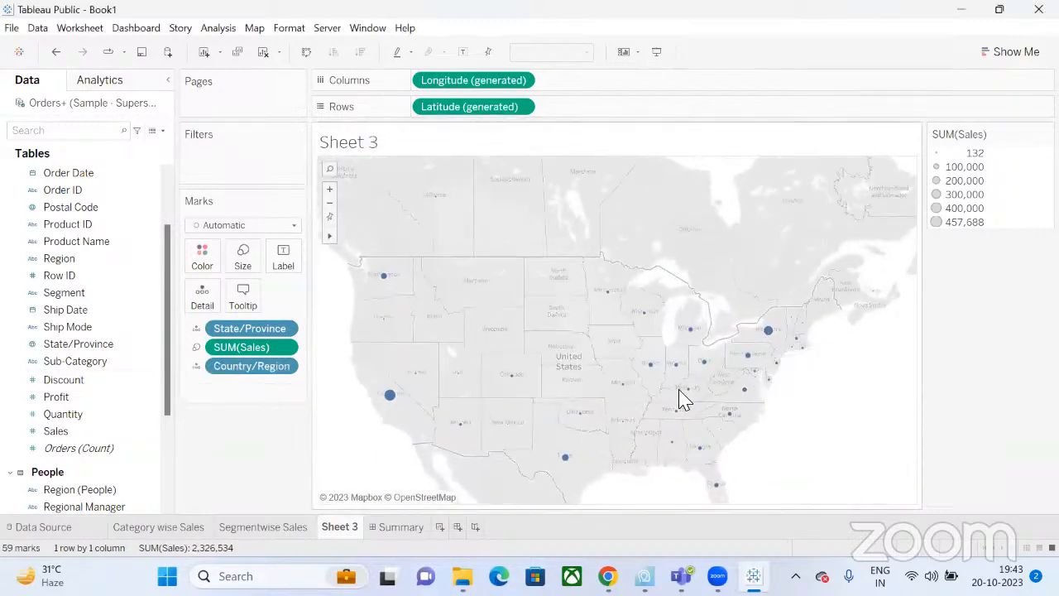
Enlarge the map's sales circles a lot with the Size slider.
{"action": "left_click", "coordinate": [244, 258]}
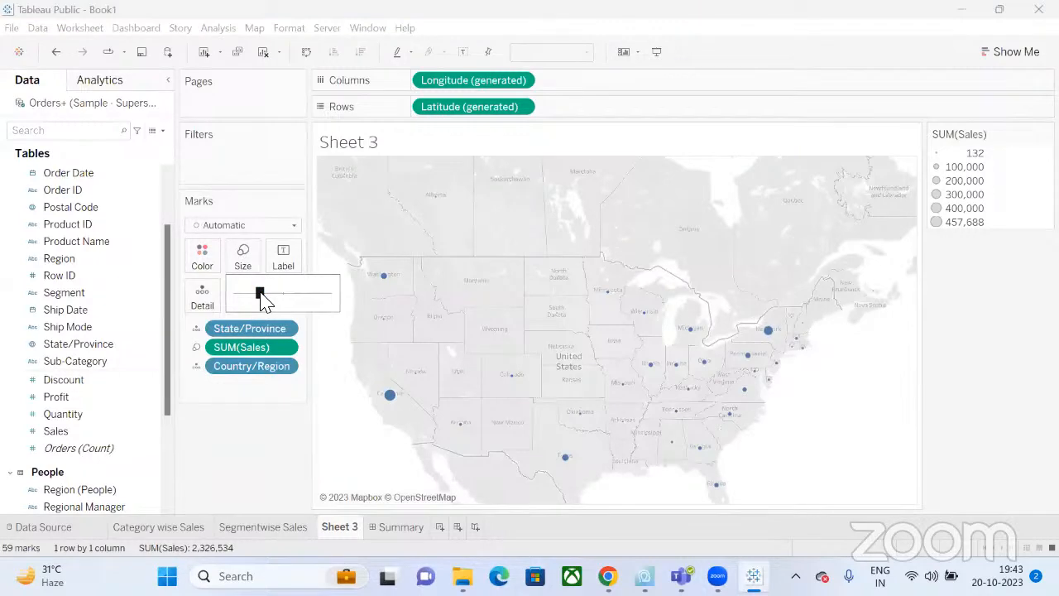
{"action": "left_click_drag", "start_coordinate": [260, 299], "coordinate": [282, 303]}
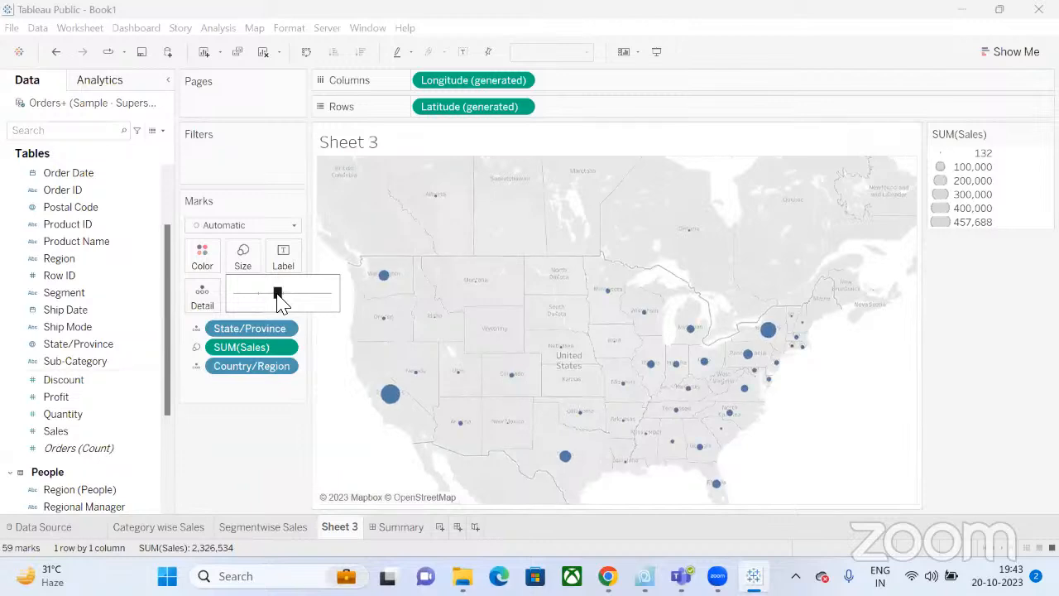
{"action": "left_click_drag", "start_coordinate": [282, 303], "coordinate": [314, 302]}
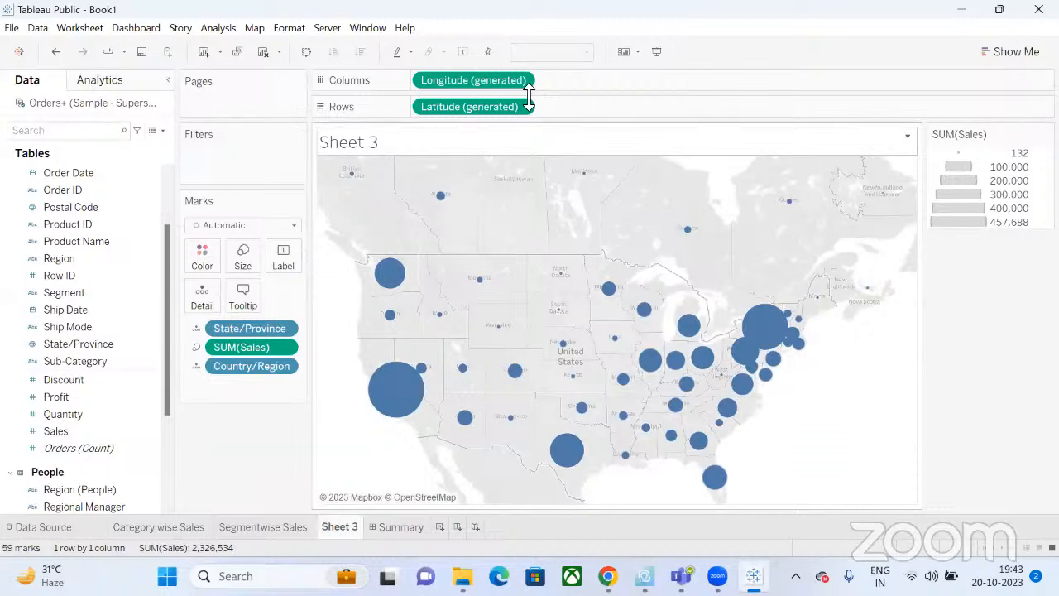
Colour the map circles by Segment, then remove the Segment colouring again.
{"action": "left_click", "coordinate": [70, 328]}
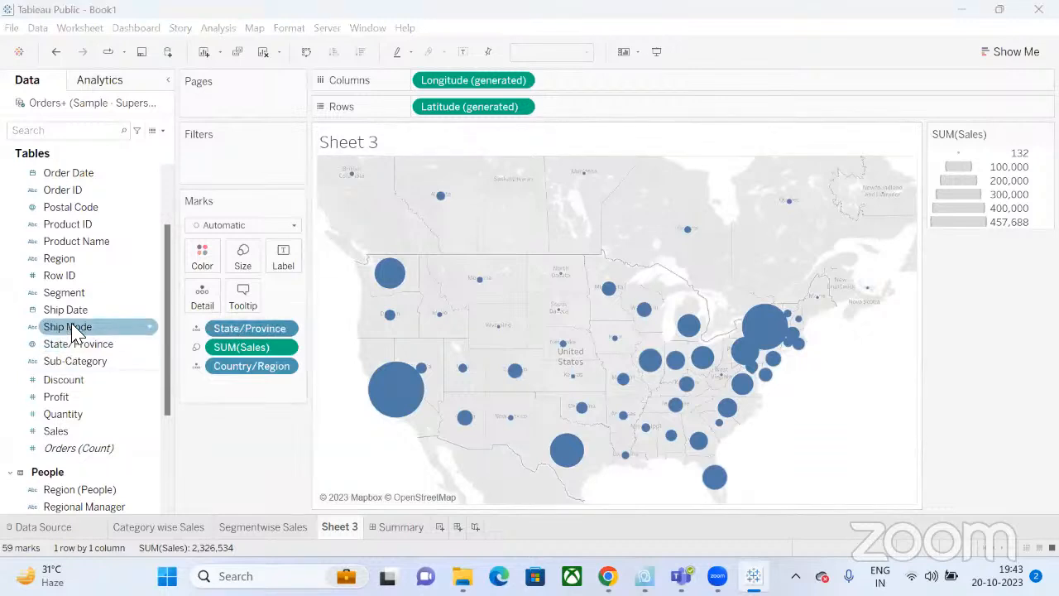
{"action": "left_click_drag", "start_coordinate": [66, 293], "coordinate": [205, 268]}
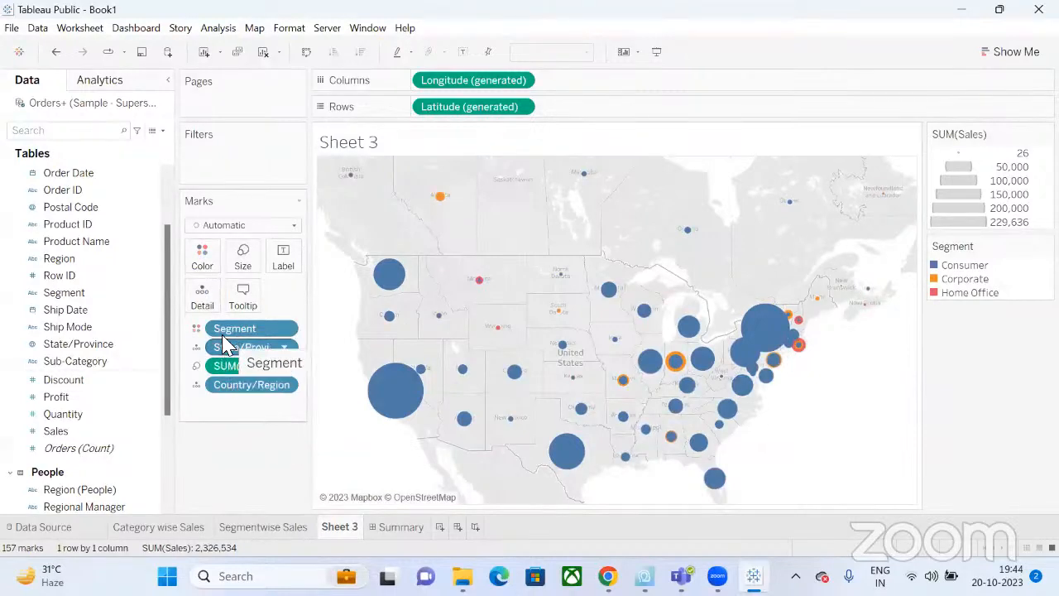
{"action": "left_click_drag", "start_coordinate": [230, 331], "coordinate": [66, 346]}
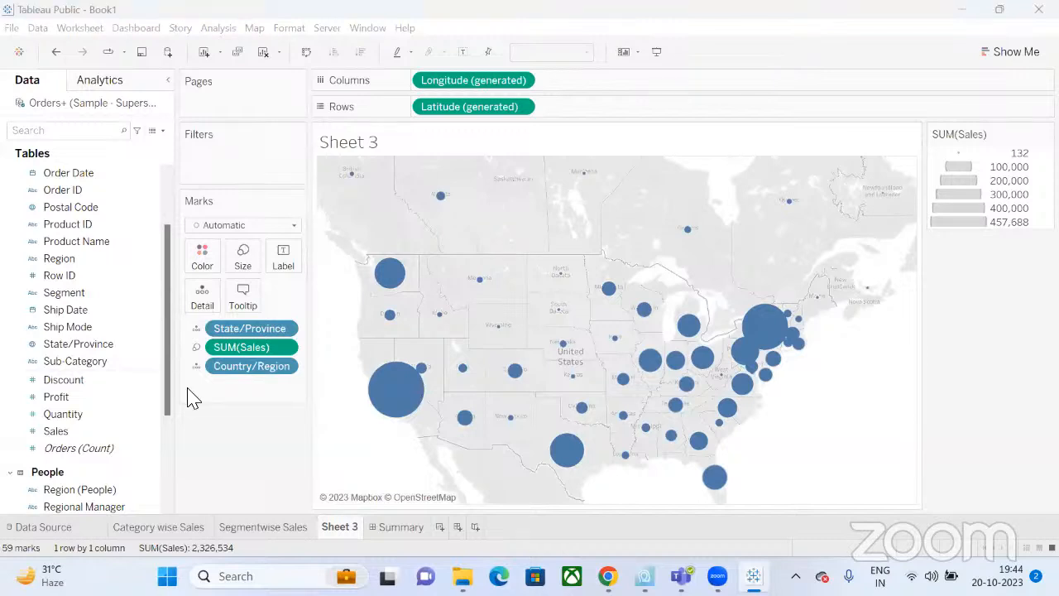
Rename Sheet 3 to 'Sales By States' and return to the Summary dashboard.
{"action": "double_click", "coordinate": [338, 529]}
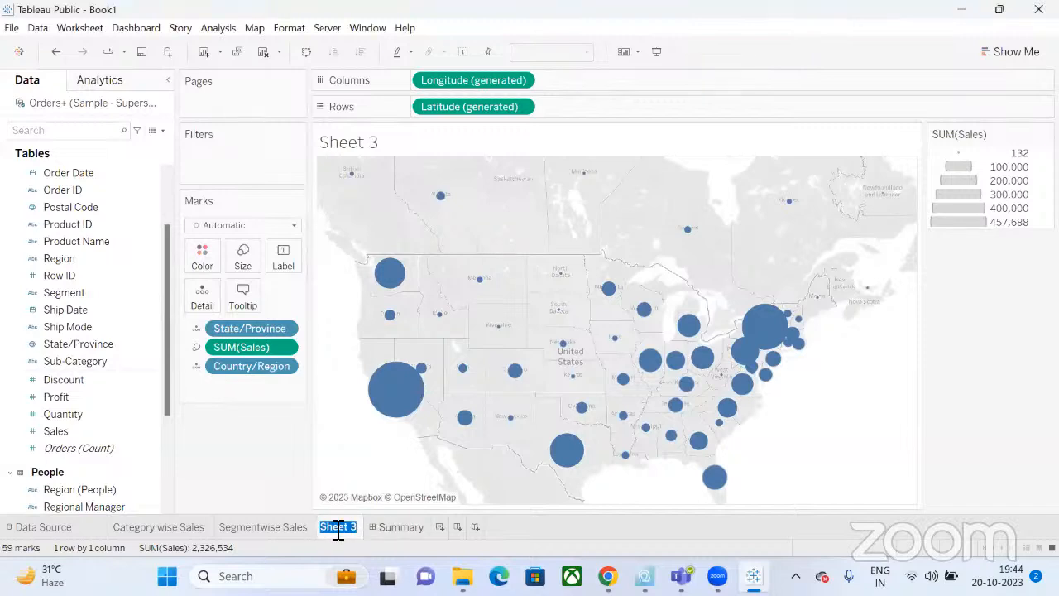
{"action": "type", "text": "G"}
{"action": "key", "text": "BackSpace"}
{"action": "type", "text": "Sales By"}
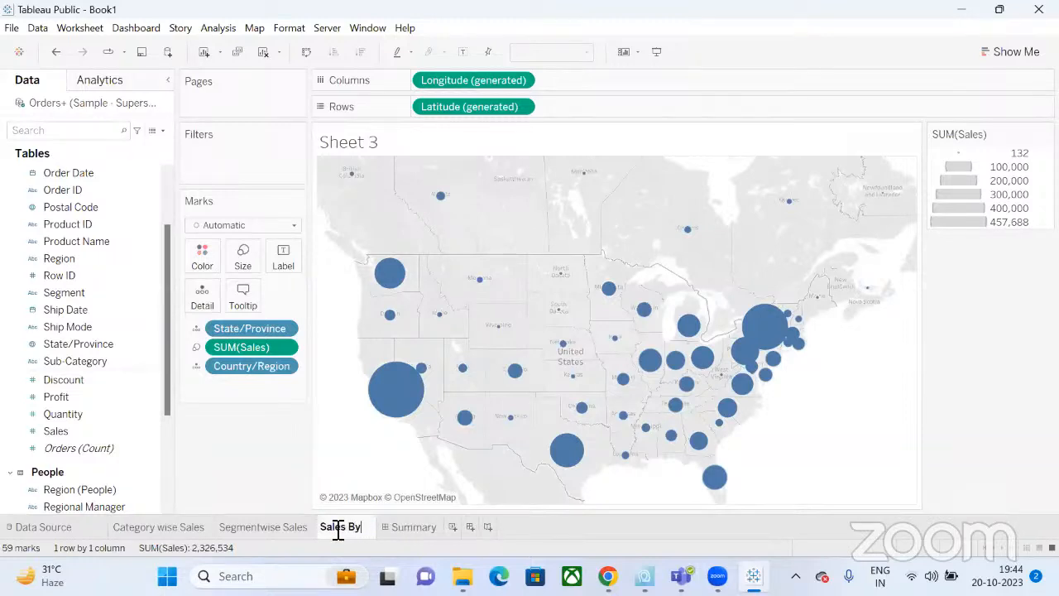
{"action": "type", "text": " States"}
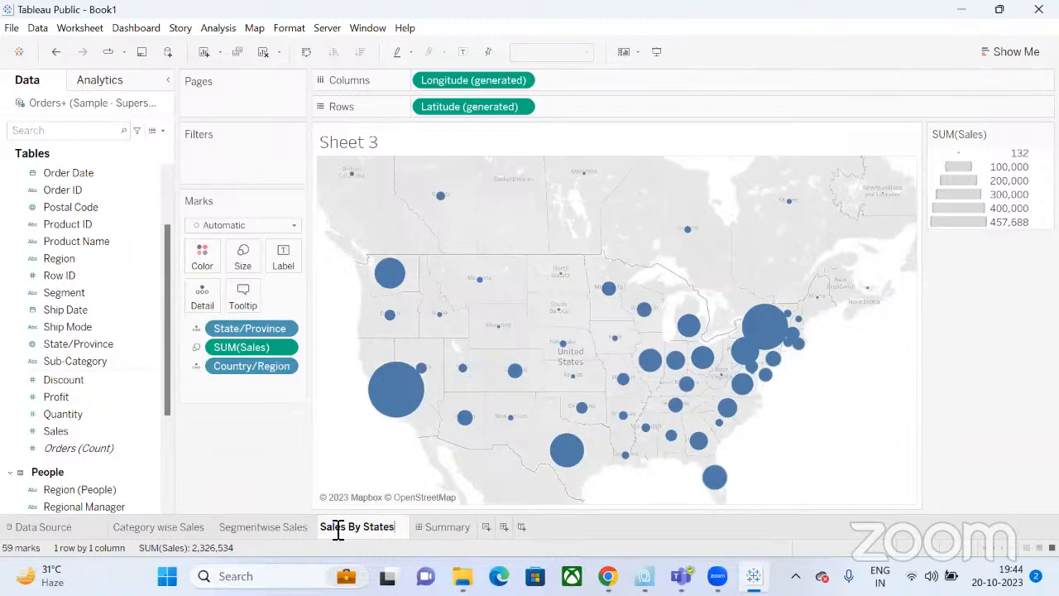
{"action": "left_click", "coordinate": [445, 529]}
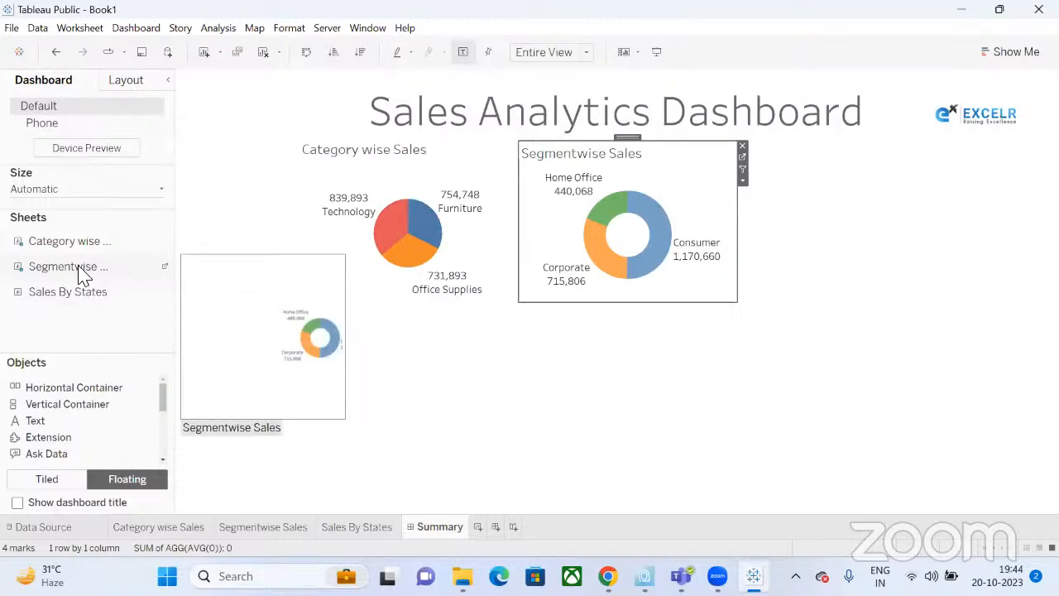
Add the Sales By States map to the dashboard and shift both pie charts right.
{"action": "mouse_move", "coordinate": [80, 299]}
{"action": "left_click_drag", "start_coordinate": [80, 299], "coordinate": [355, 347]}
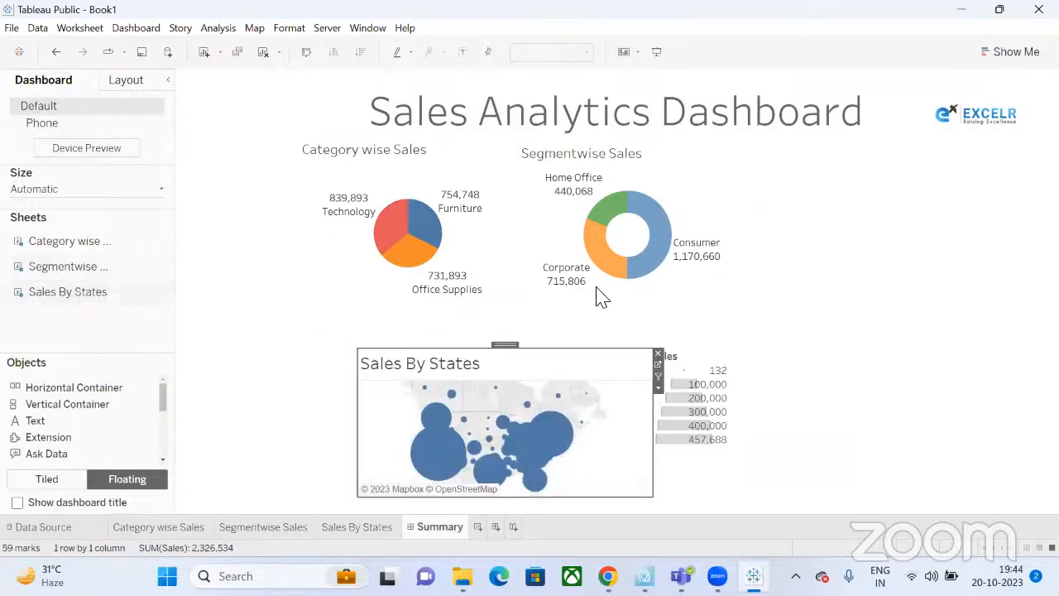
{"action": "left_click", "coordinate": [628, 142]}
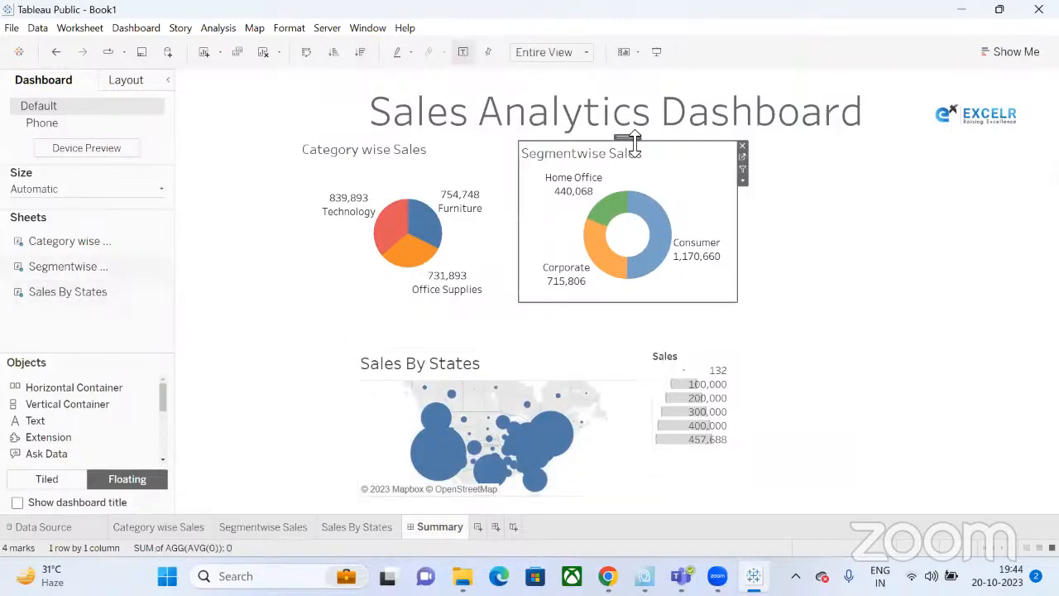
{"action": "left_click_drag", "start_coordinate": [632, 142], "coordinate": [845, 142]}
{"action": "left_click", "coordinate": [405, 173]}
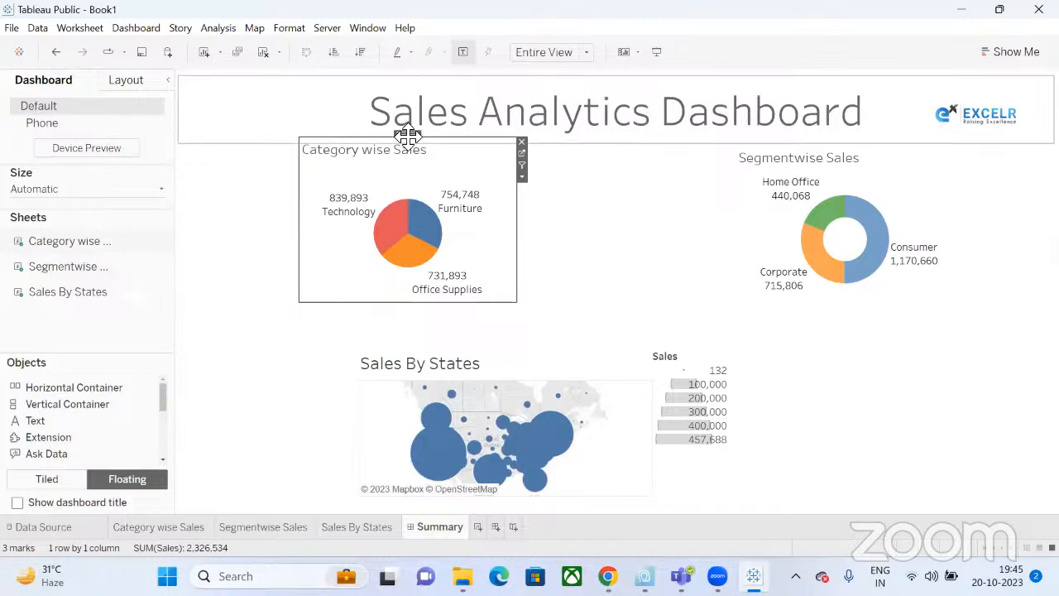
{"action": "left_click_drag", "start_coordinate": [406, 134], "coordinate": [624, 145]}
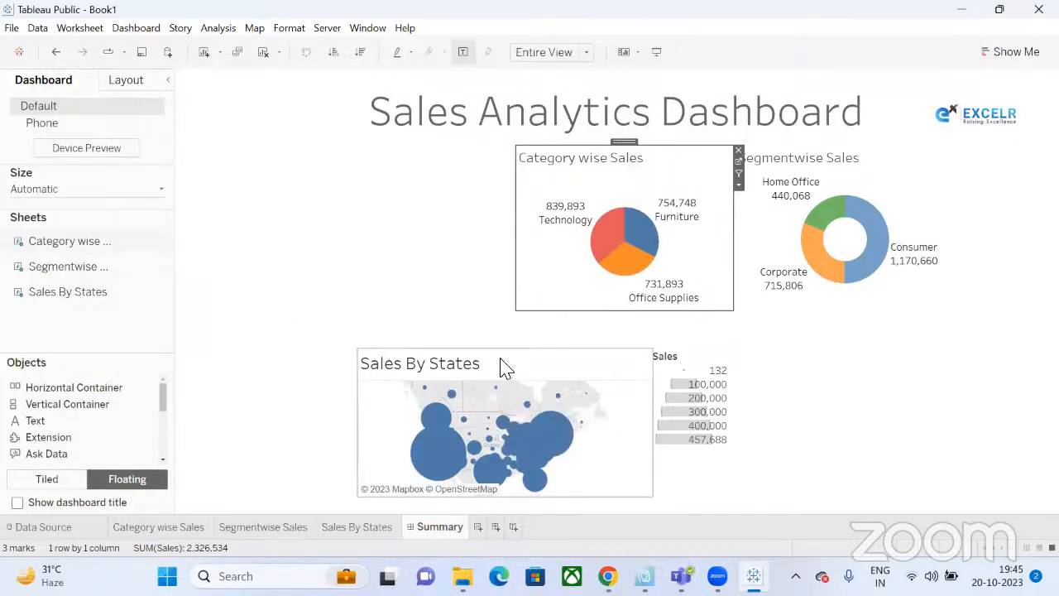
Move the map to the top left beside the pies, pushing the donut and pie further right.
{"action": "left_click", "coordinate": [392, 248]}
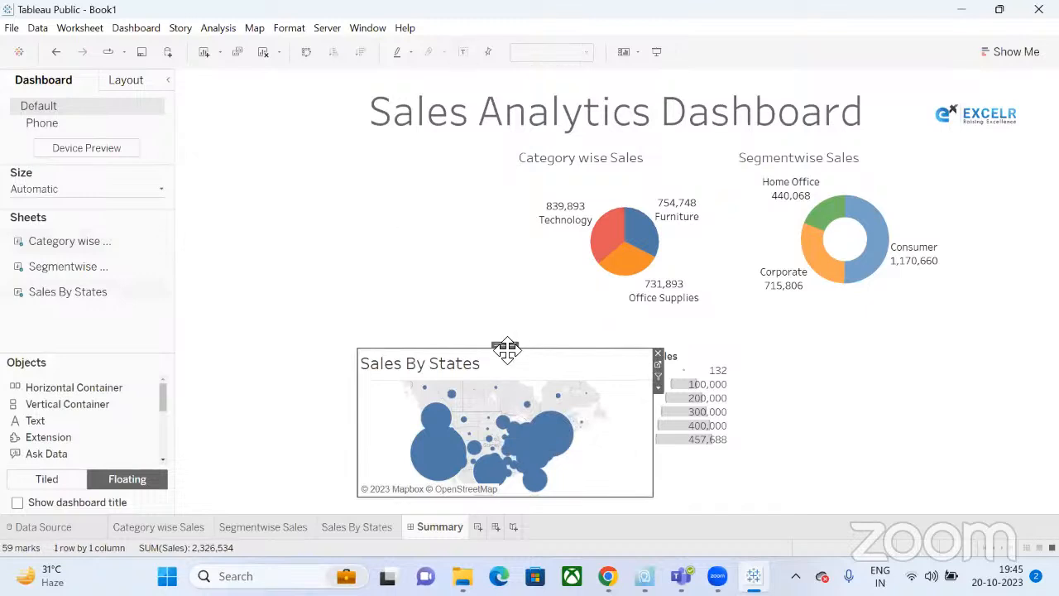
{"action": "left_click_drag", "start_coordinate": [504, 345], "coordinate": [365, 150]}
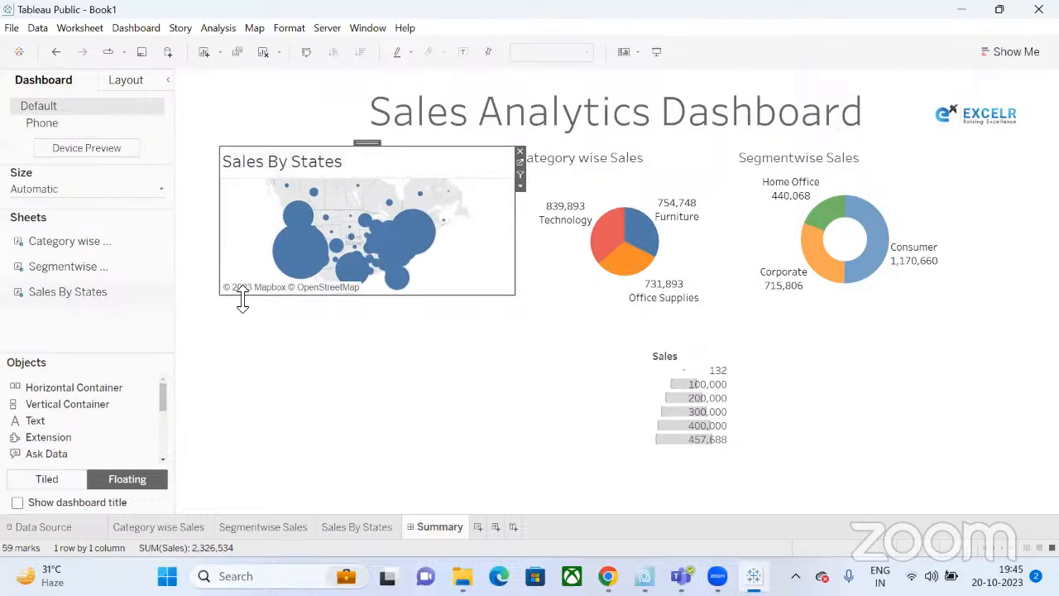
{"action": "left_click", "coordinate": [823, 166]}
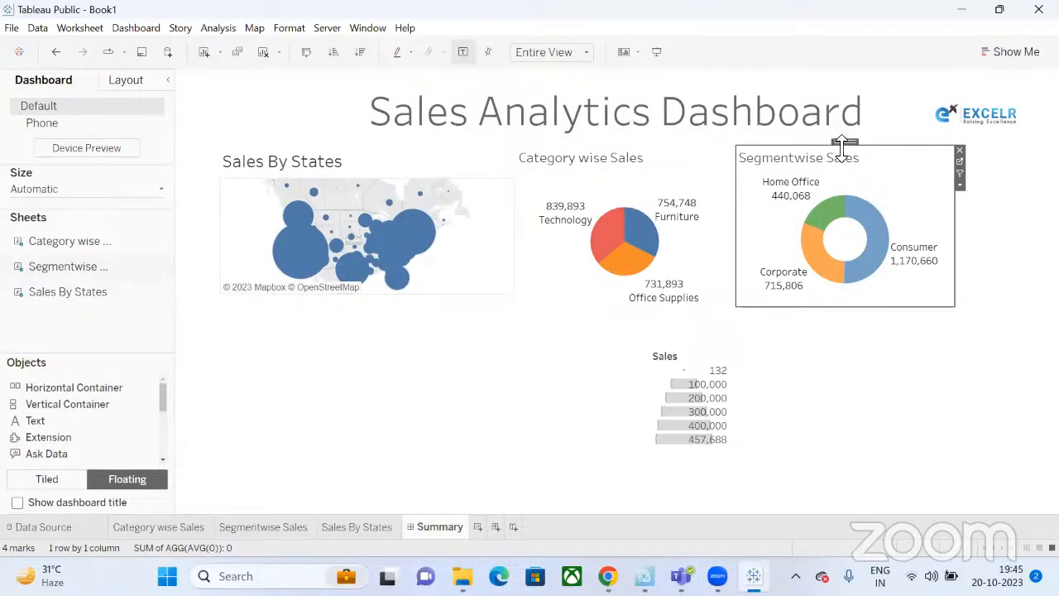
{"action": "left_click_drag", "start_coordinate": [843, 147], "coordinate": [947, 149]}
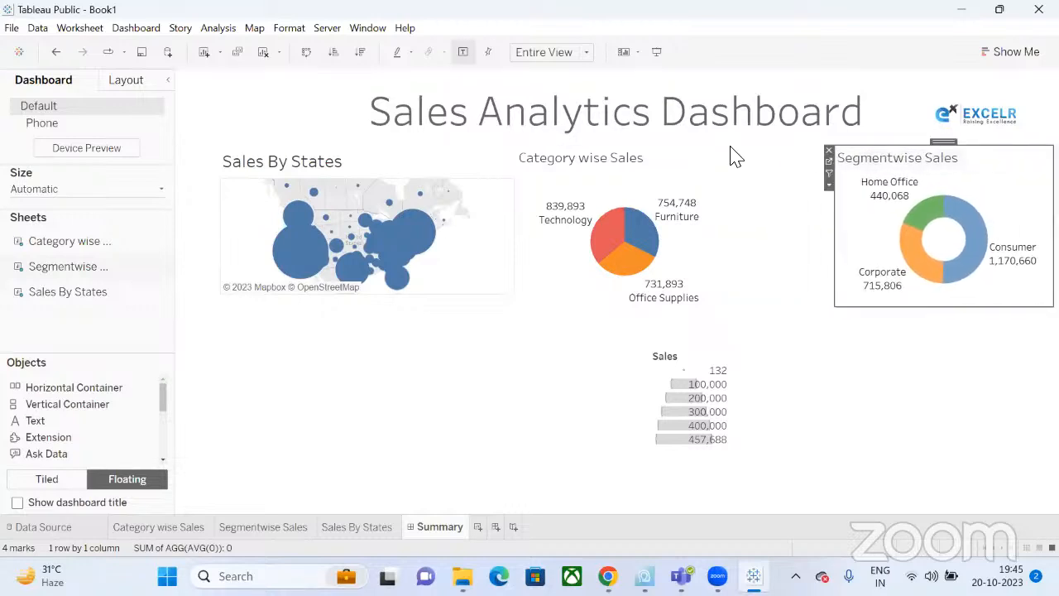
{"action": "left_click", "coordinate": [634, 165]}
{"action": "left_click_drag", "start_coordinate": [622, 142], "coordinate": [725, 147]}
{"action": "left_click", "coordinate": [388, 172]}
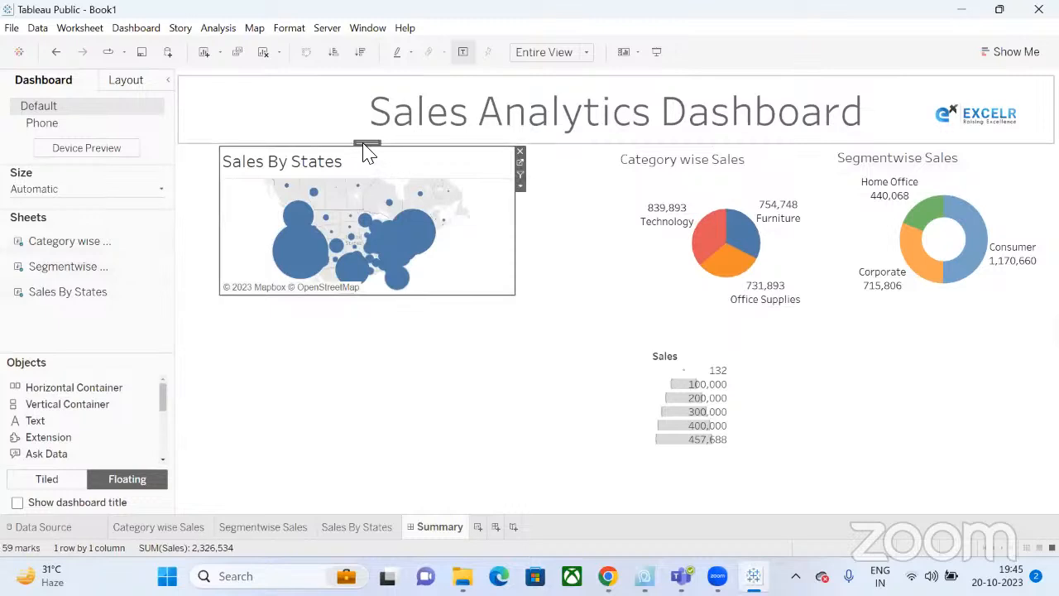
{"action": "left_click", "coordinate": [367, 151]}
{"action": "left_click_drag", "start_coordinate": [367, 146], "coordinate": [467, 140]}
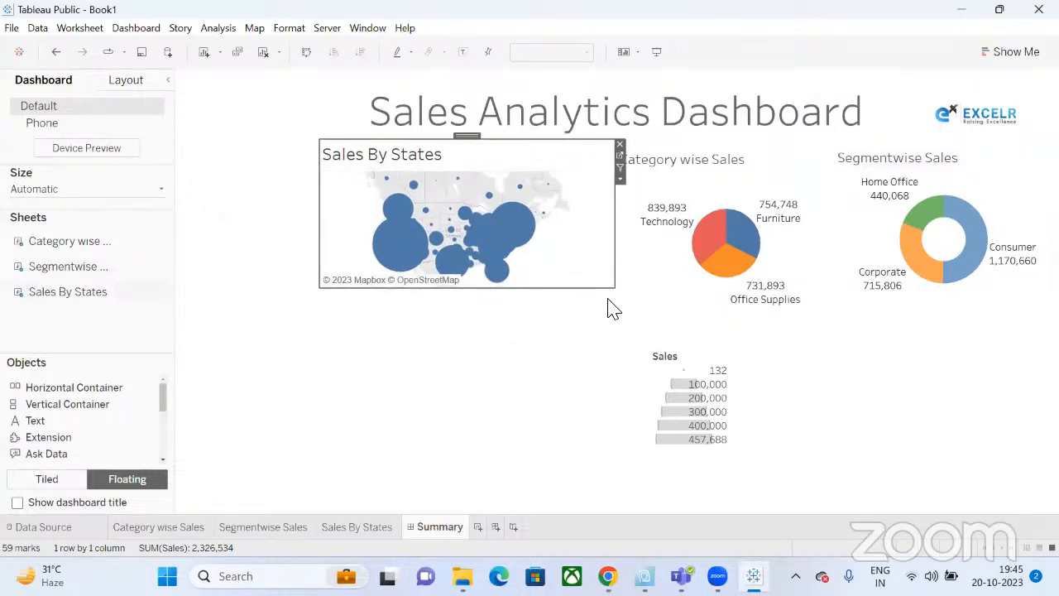
Resize the Sales By States map to be much taller and wider.
{"action": "left_click_drag", "start_coordinate": [615, 284], "coordinate": [630, 506]}
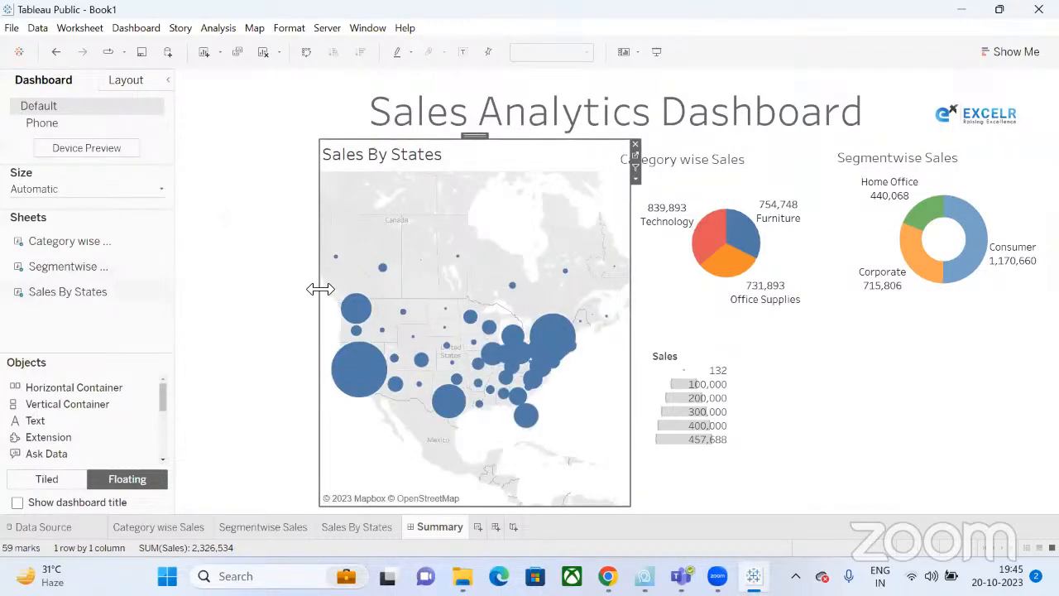
{"action": "left_click_drag", "start_coordinate": [319, 287], "coordinate": [279, 289]}
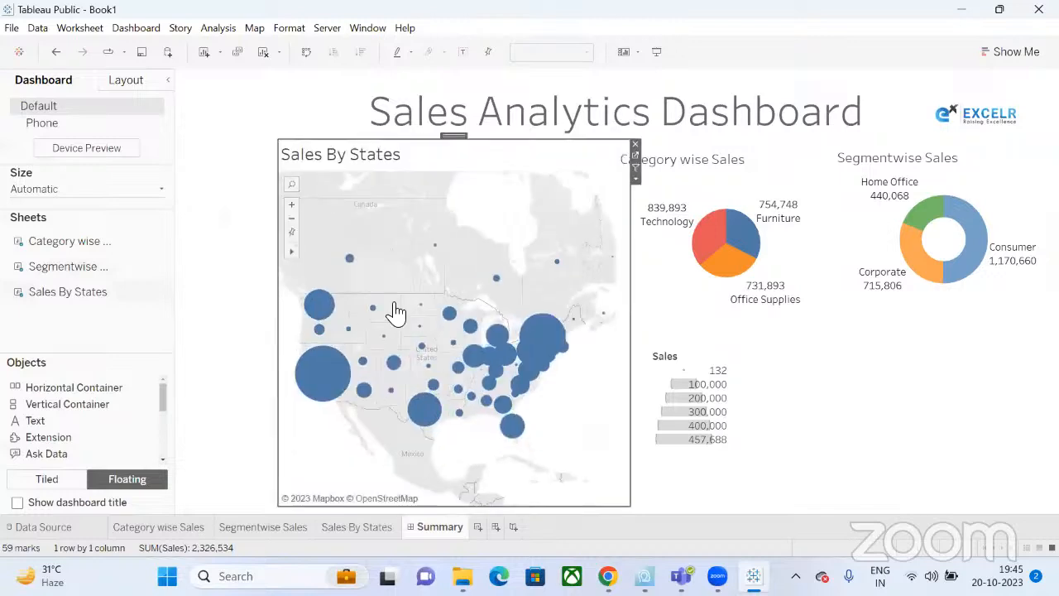
{"action": "left_click", "coordinate": [781, 414]}
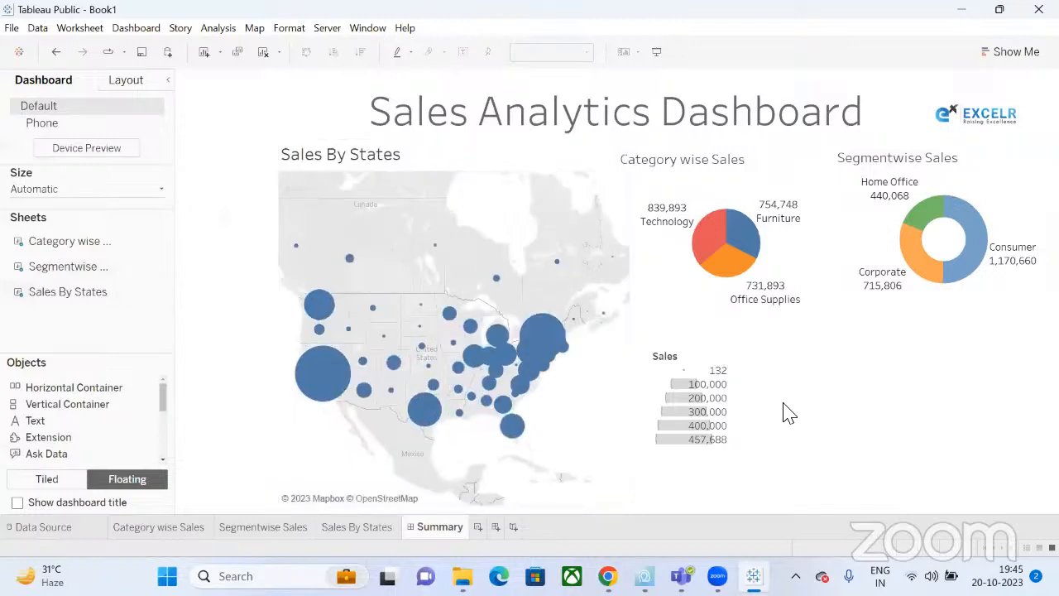
{"action": "left_click", "coordinate": [630, 333]}
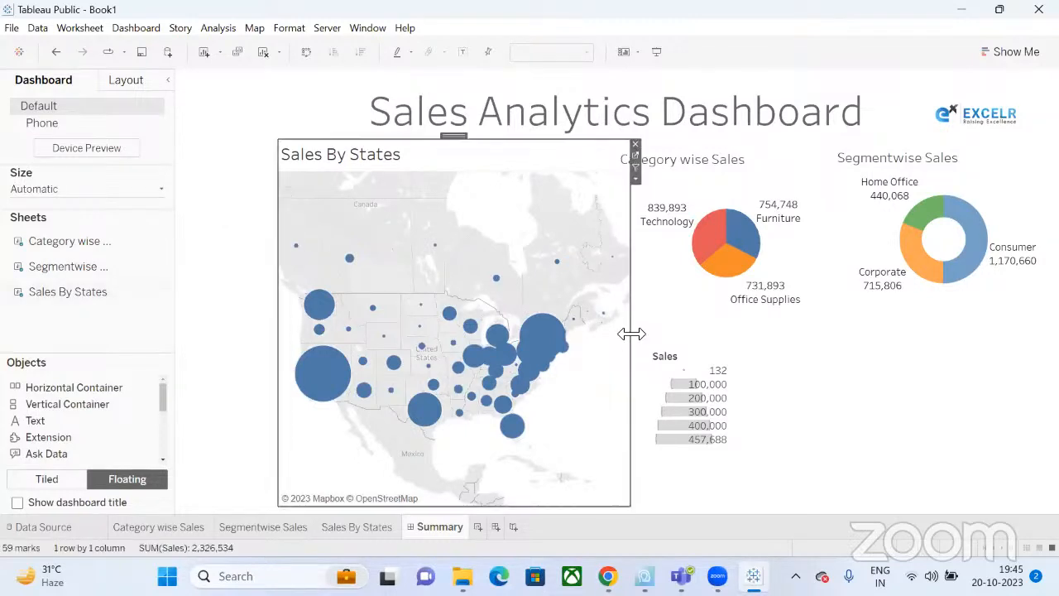
{"action": "left_click_drag", "start_coordinate": [630, 334], "coordinate": [619, 333]}
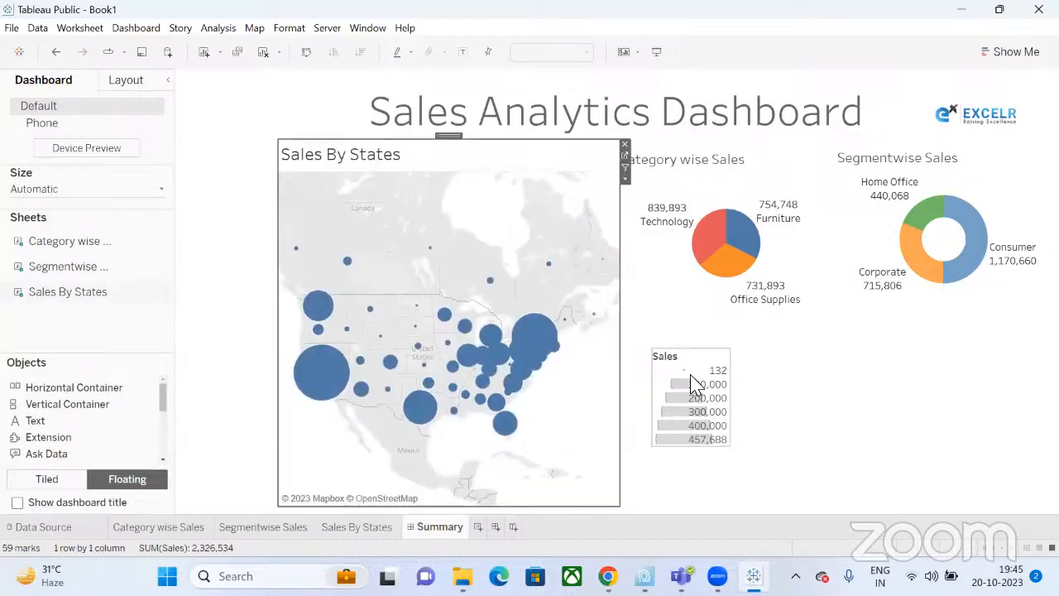
Remove the Sales size legend and nudge the map up slightly.
{"action": "left_click", "coordinate": [695, 384]}
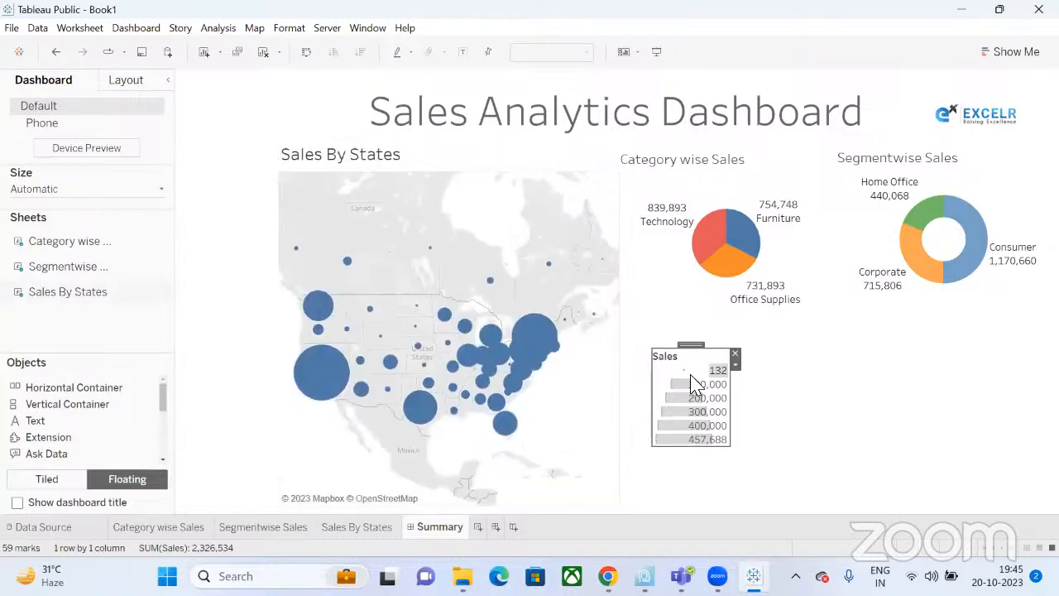
{"action": "left_click", "coordinate": [735, 354]}
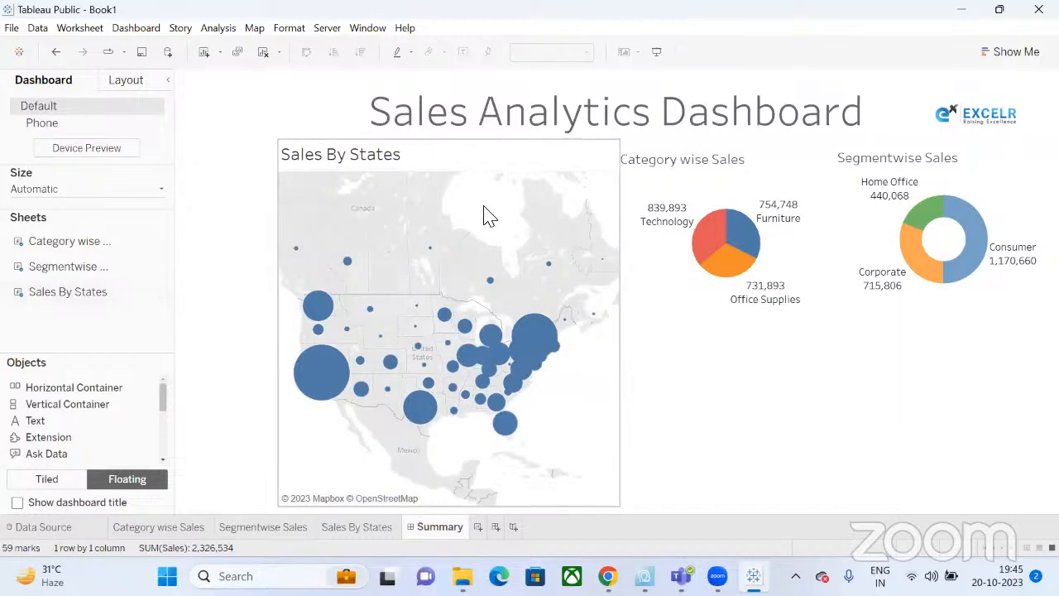
{"action": "mouse_move", "coordinate": [894, 182]}
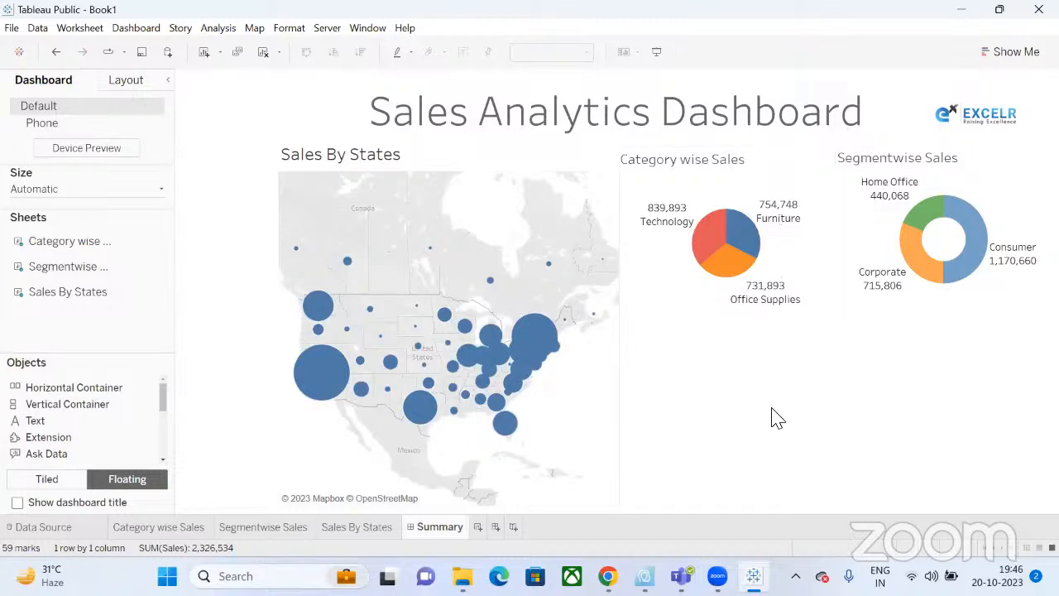
{"action": "left_click", "coordinate": [488, 157]}
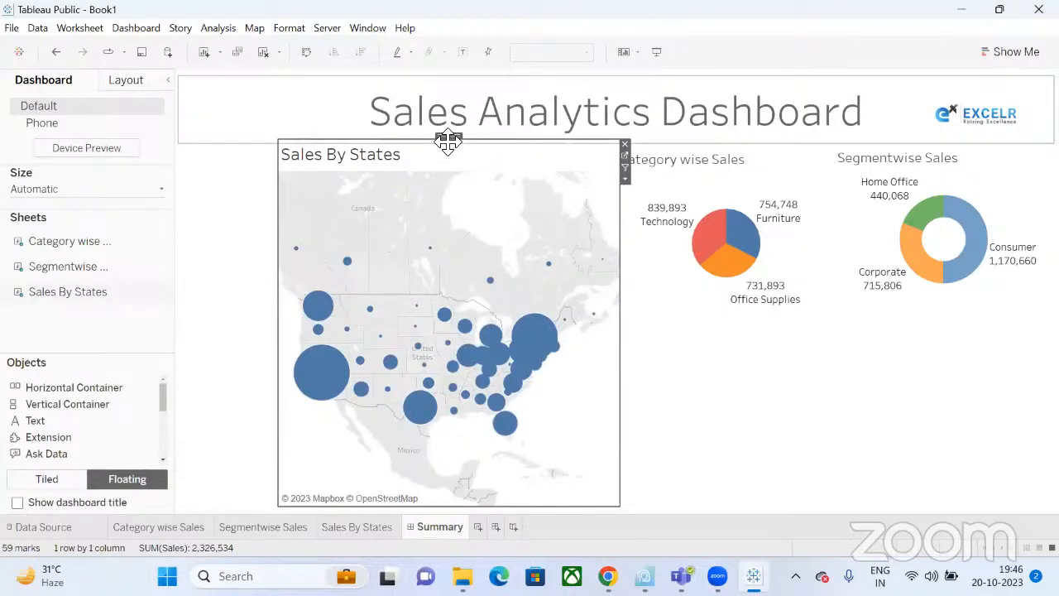
{"action": "left_click_drag", "start_coordinate": [448, 143], "coordinate": [449, 138]}
{"action": "left_click", "coordinate": [753, 502]}
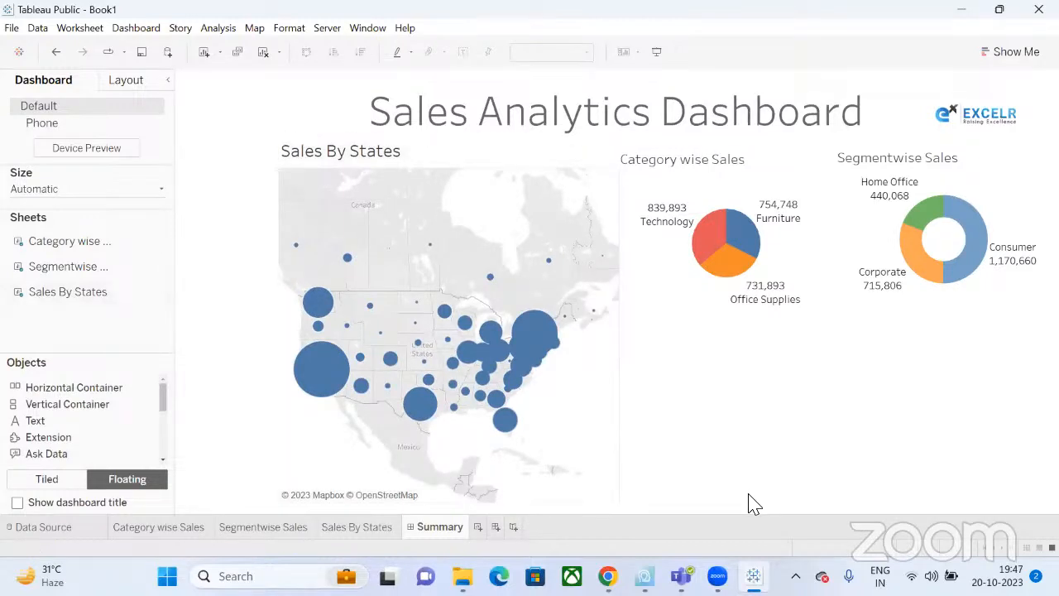
{"action": "left_click", "coordinate": [610, 212]}
{"action": "left_click", "coordinate": [761, 497]}
Add Sheet 4 before Summary with Sub-Category on Columns and Sales and Profit on Rows.
{"action": "left_click", "coordinate": [478, 529]}
{"action": "left_click_drag", "start_coordinate": [478, 531], "coordinate": [428, 539]}
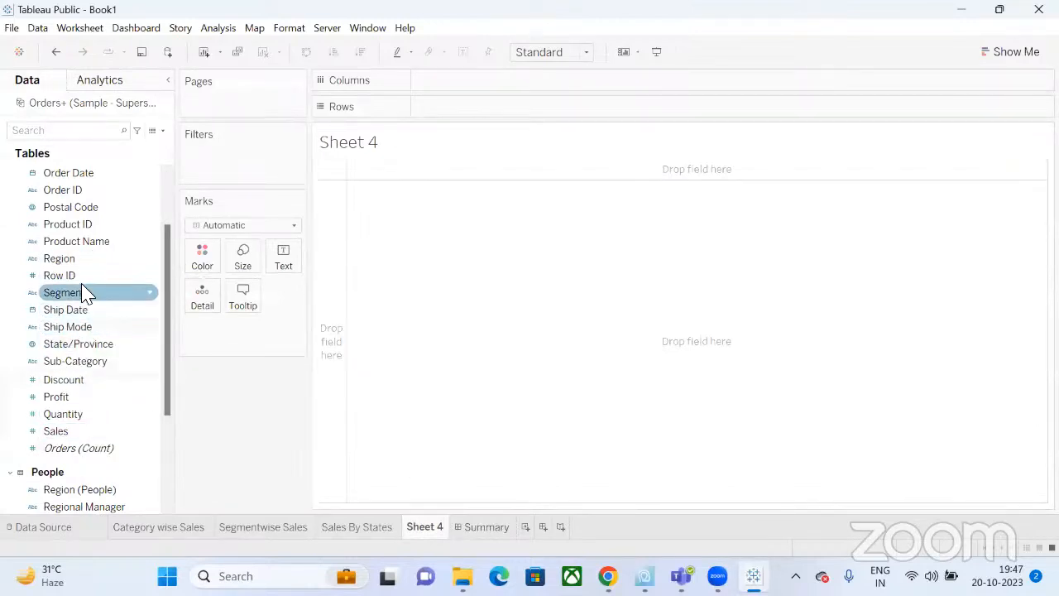
{"action": "left_click_drag", "start_coordinate": [82, 364], "coordinate": [496, 108]}
{"action": "left_click_drag", "start_coordinate": [56, 431], "coordinate": [579, 111]}
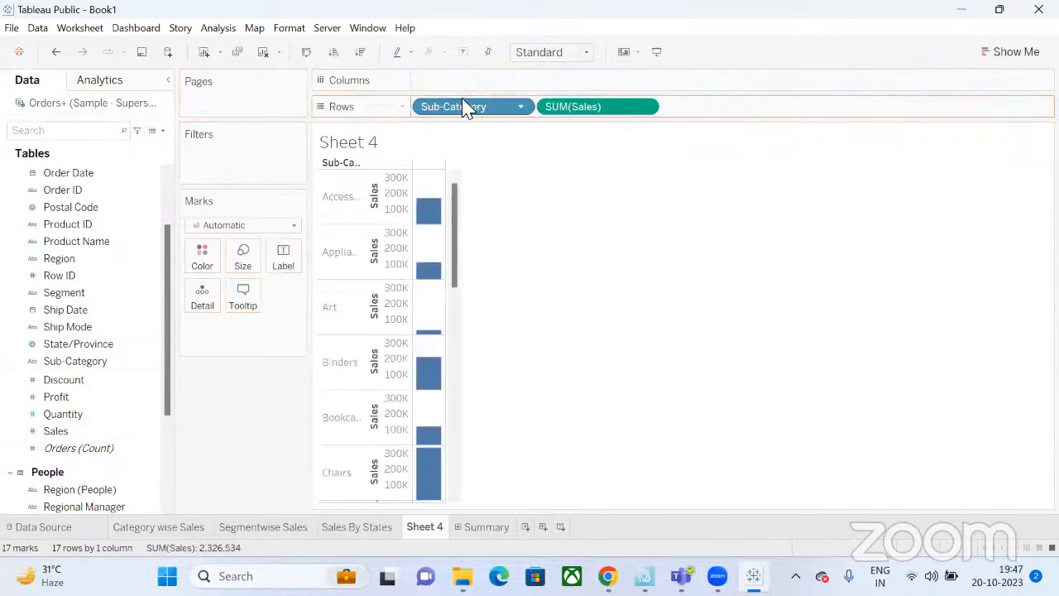
{"action": "left_click_drag", "start_coordinate": [467, 108], "coordinate": [470, 87]}
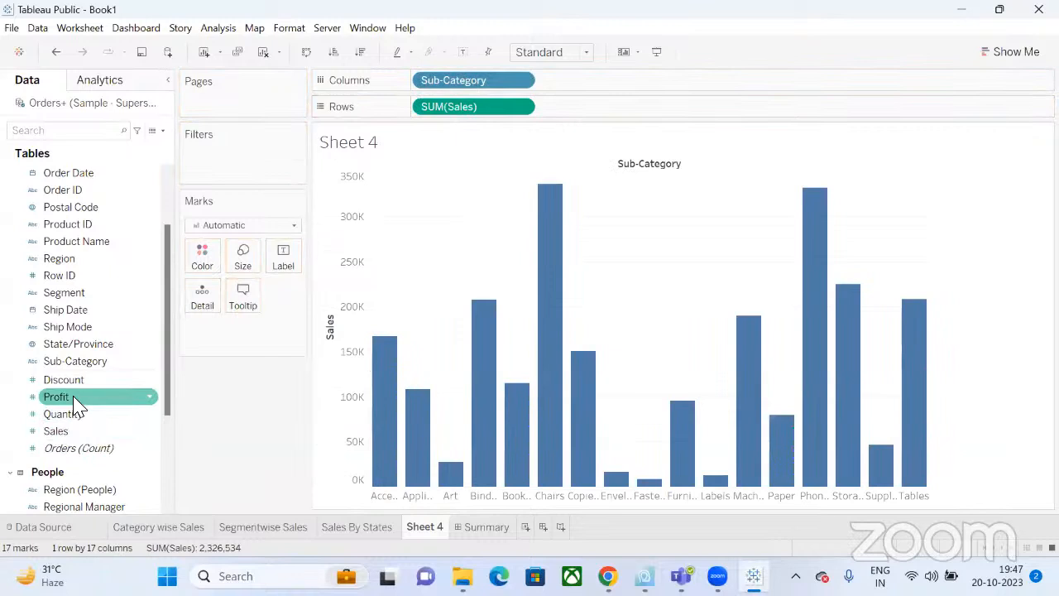
{"action": "left_click_drag", "start_coordinate": [74, 402], "coordinate": [687, 115]}
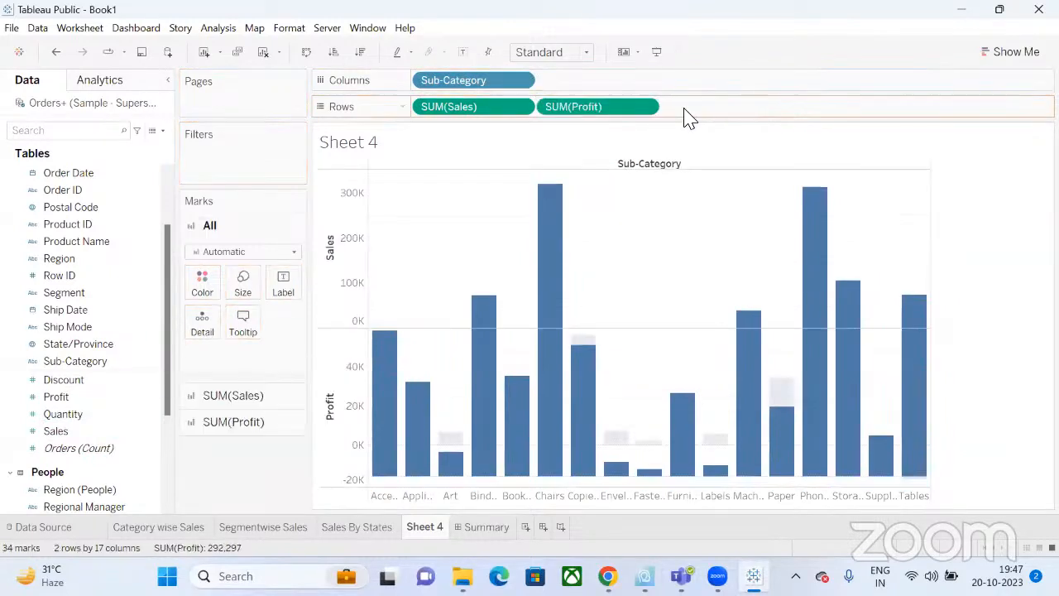
Put Profit on a dual axis with Sales and draw Sales as bars.
{"action": "left_click", "coordinate": [645, 109]}
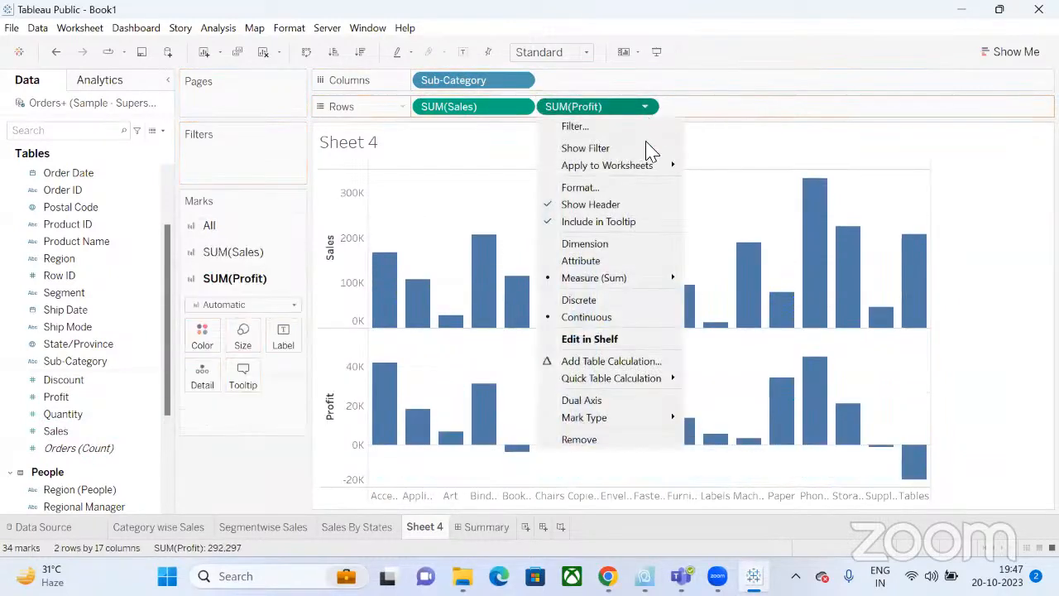
{"action": "left_click", "coordinate": [585, 403]}
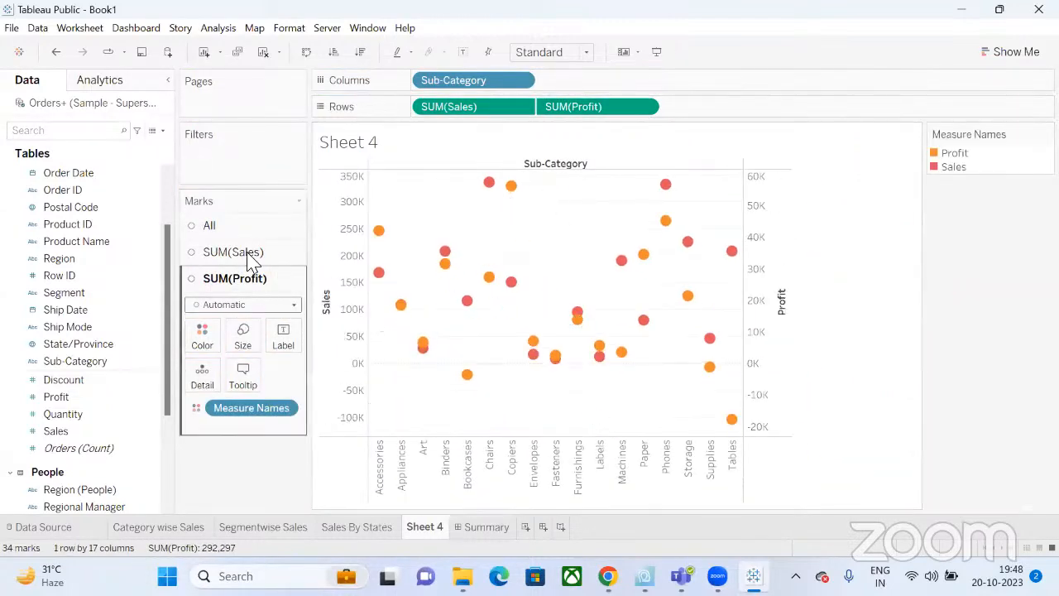
{"action": "left_click", "coordinate": [241, 230]}
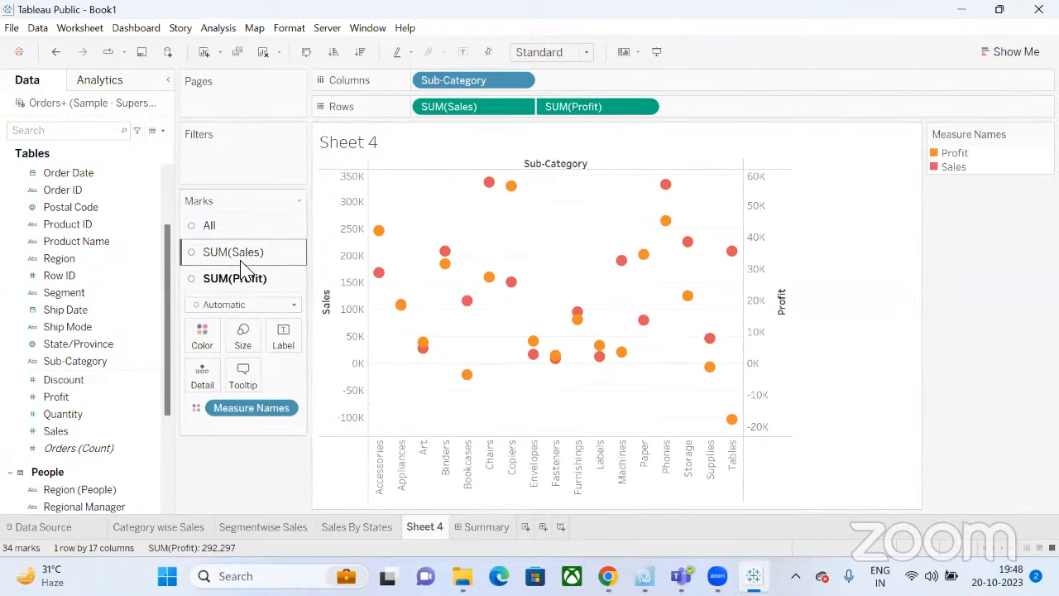
{"action": "left_click", "coordinate": [241, 262]}
{"action": "left_click", "coordinate": [275, 278]}
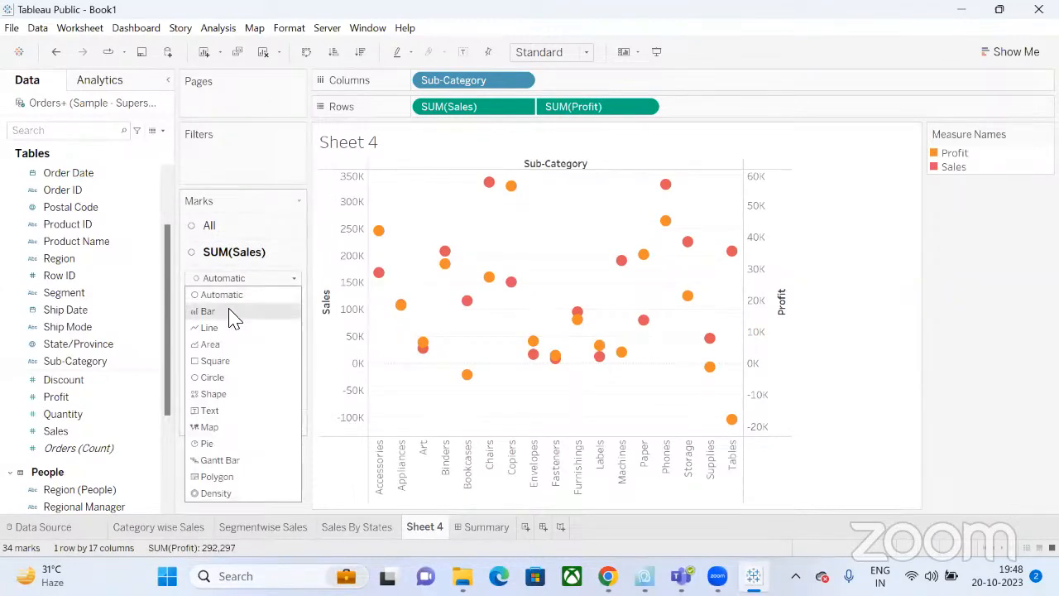
{"action": "left_click", "coordinate": [234, 313]}
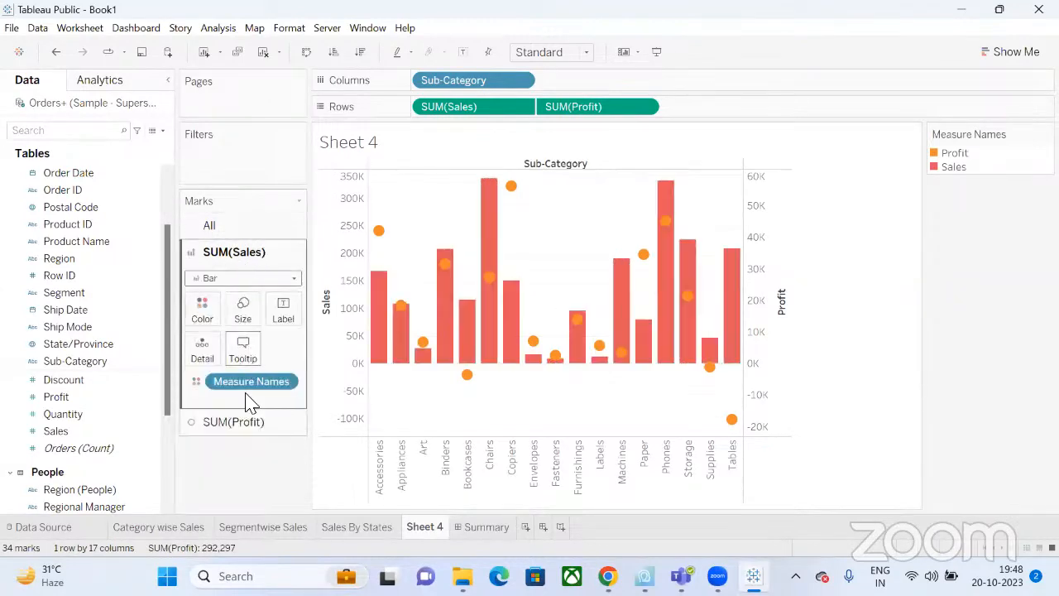
Draw Profit as a line and bring up its colour options.
{"action": "left_click", "coordinate": [244, 421]}
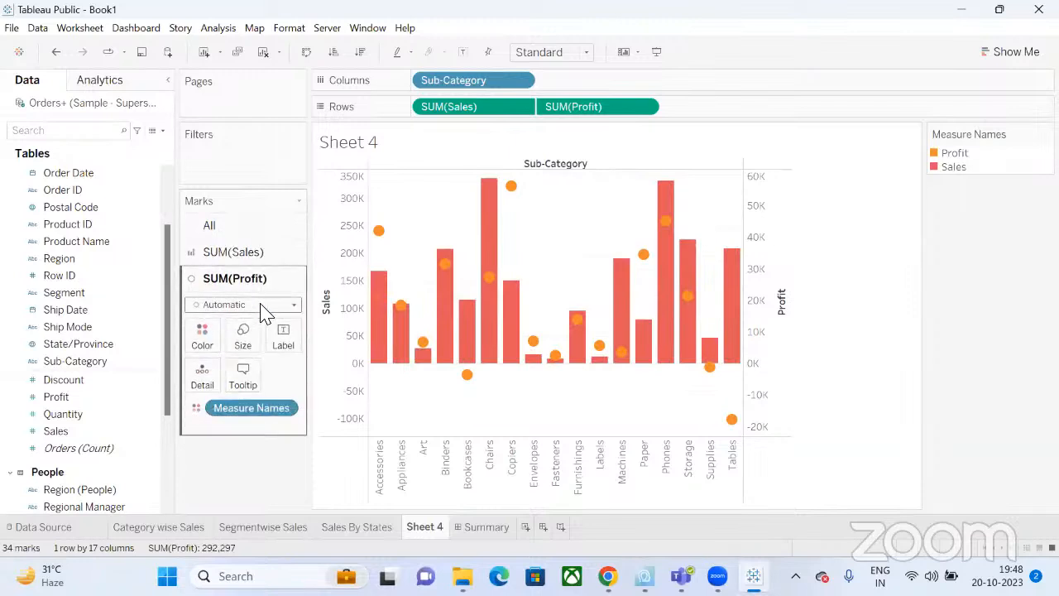
{"action": "left_click", "coordinate": [263, 305]}
{"action": "left_click", "coordinate": [236, 354]}
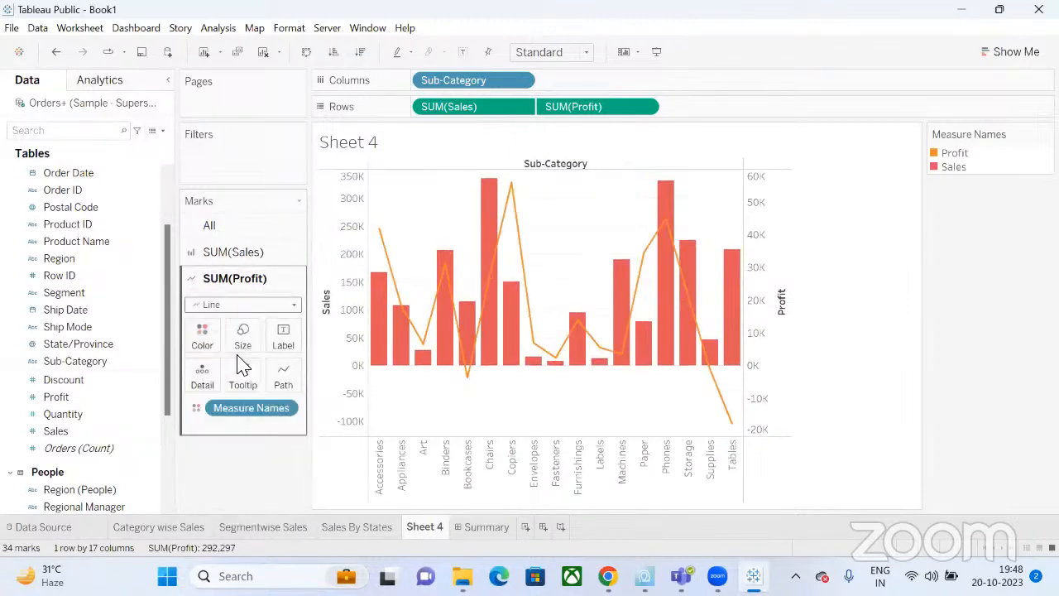
{"action": "left_click", "coordinate": [202, 337]}
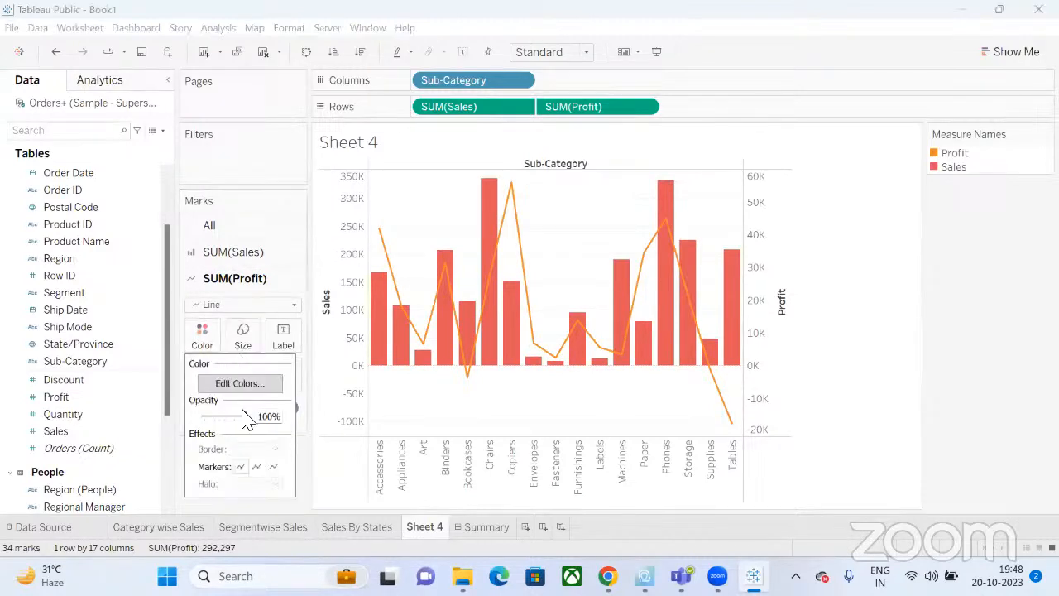
Assign new colours to Sales and Profit in the Edit Colors dialog.
{"action": "left_click", "coordinate": [242, 384]}
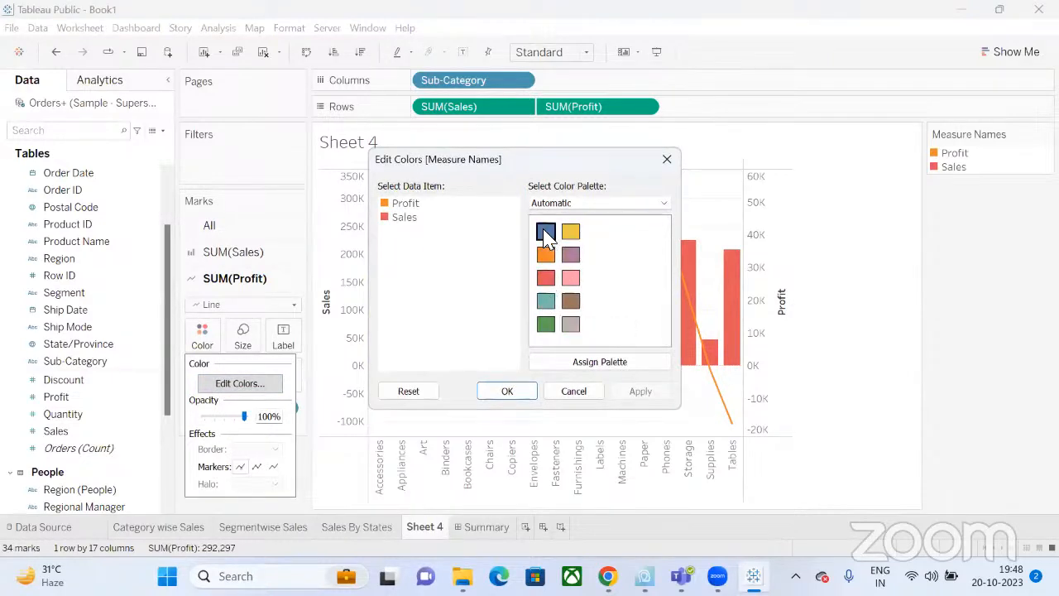
{"action": "left_click", "coordinate": [404, 217]}
{"action": "left_click", "coordinate": [404, 204]}
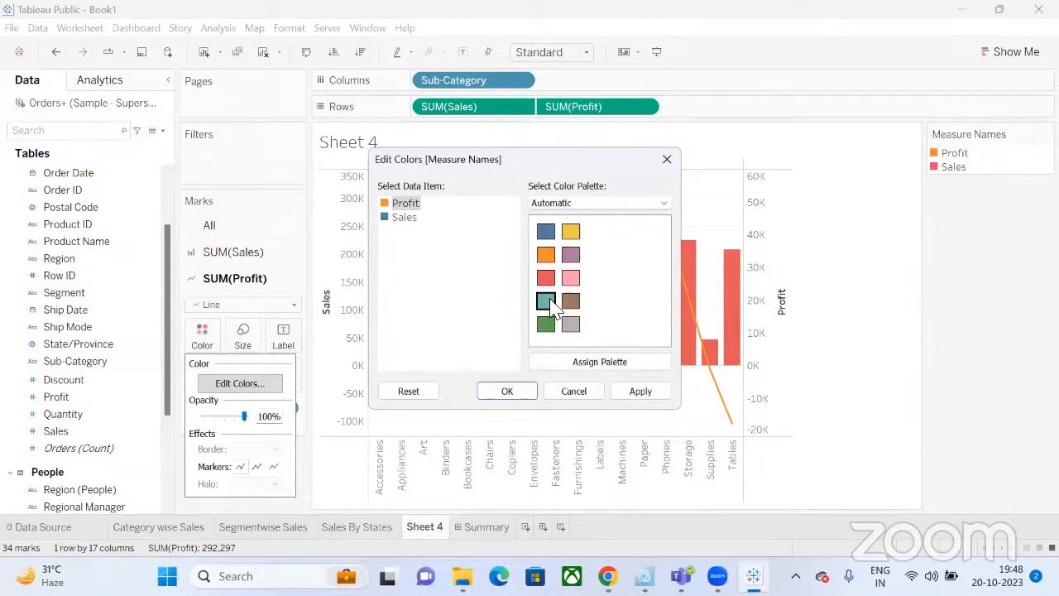
{"action": "left_click", "coordinate": [513, 391]}
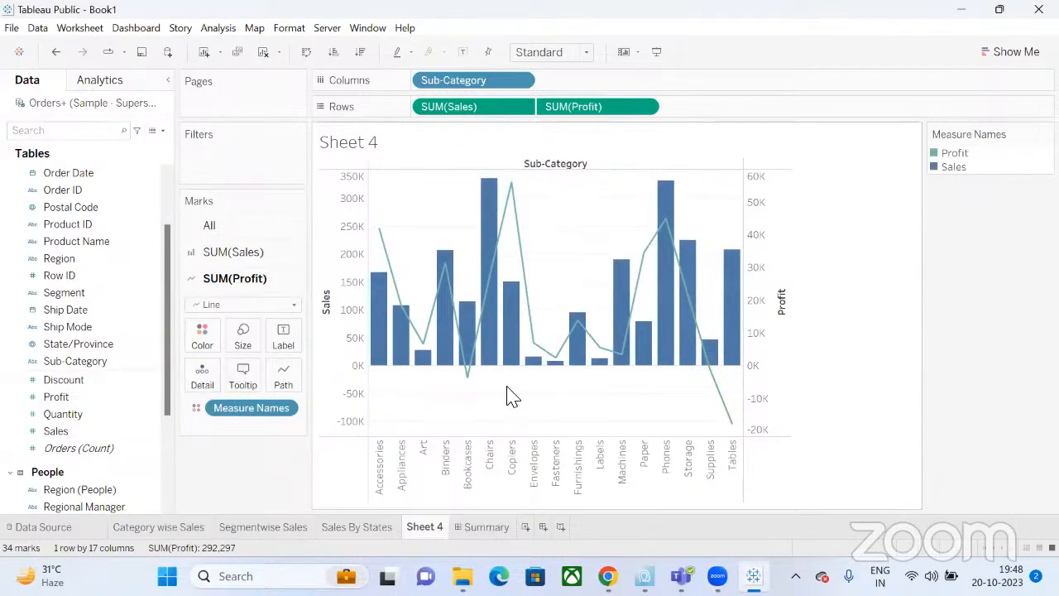
Change the Profit line colour to yellow.
{"action": "left_click", "coordinate": [202, 336]}
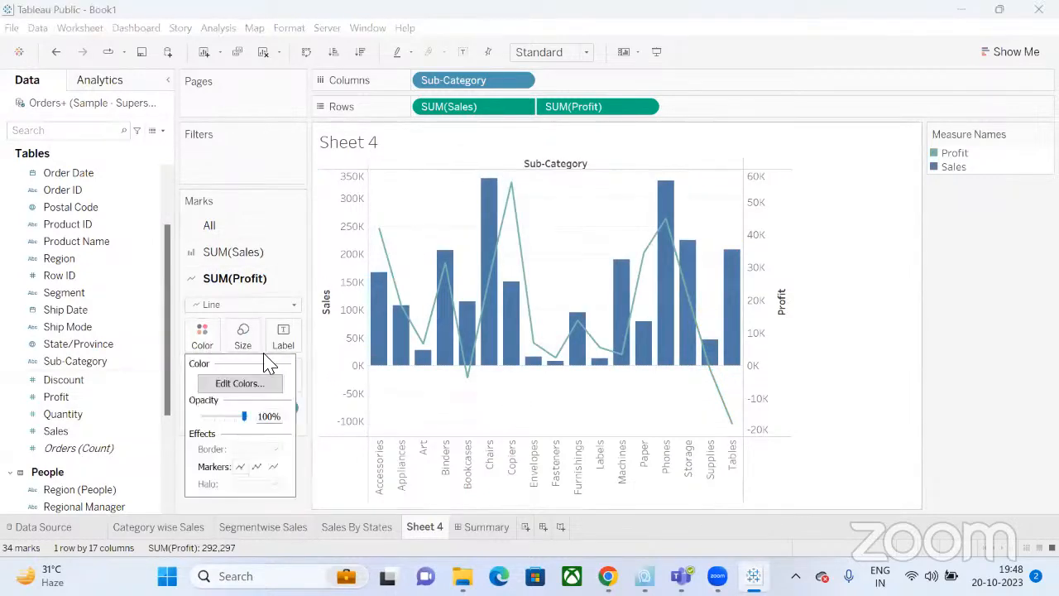
{"action": "left_click", "coordinate": [244, 380]}
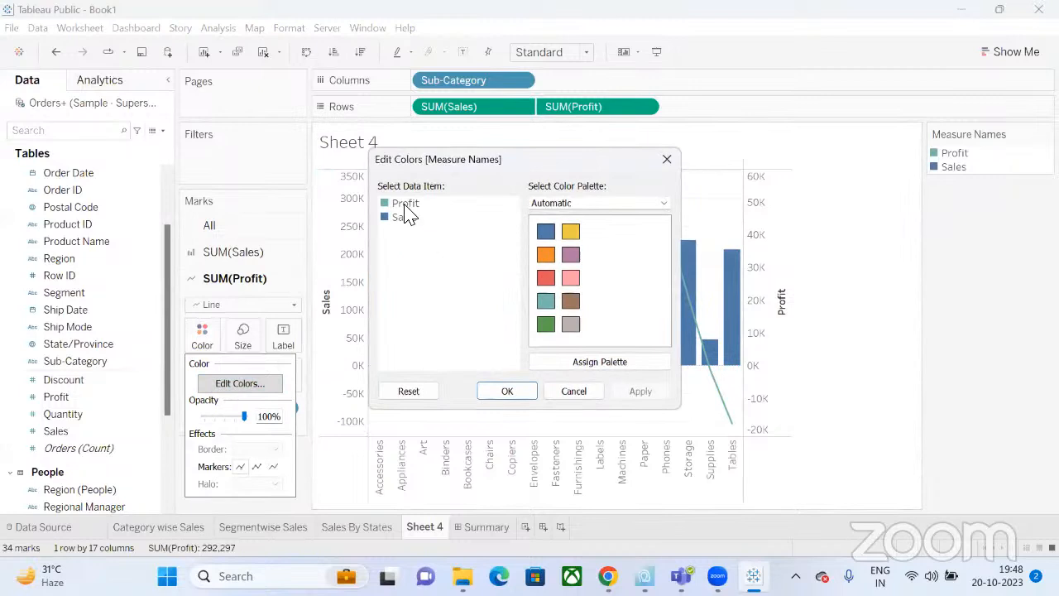
{"action": "left_click", "coordinate": [406, 205]}
{"action": "left_click", "coordinate": [570, 281]}
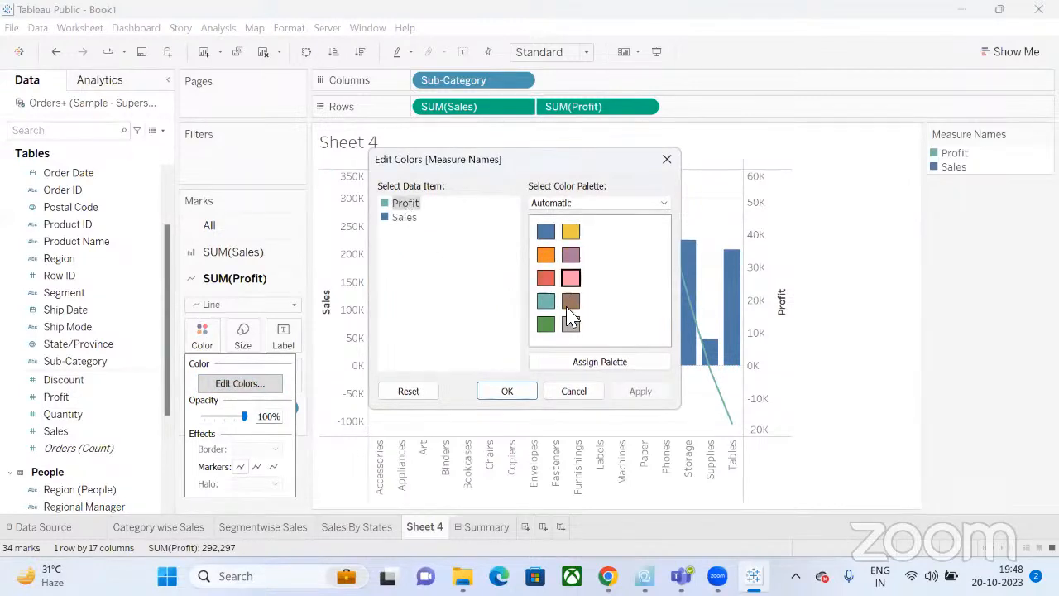
{"action": "left_click", "coordinate": [570, 233]}
{"action": "left_click", "coordinate": [507, 392]}
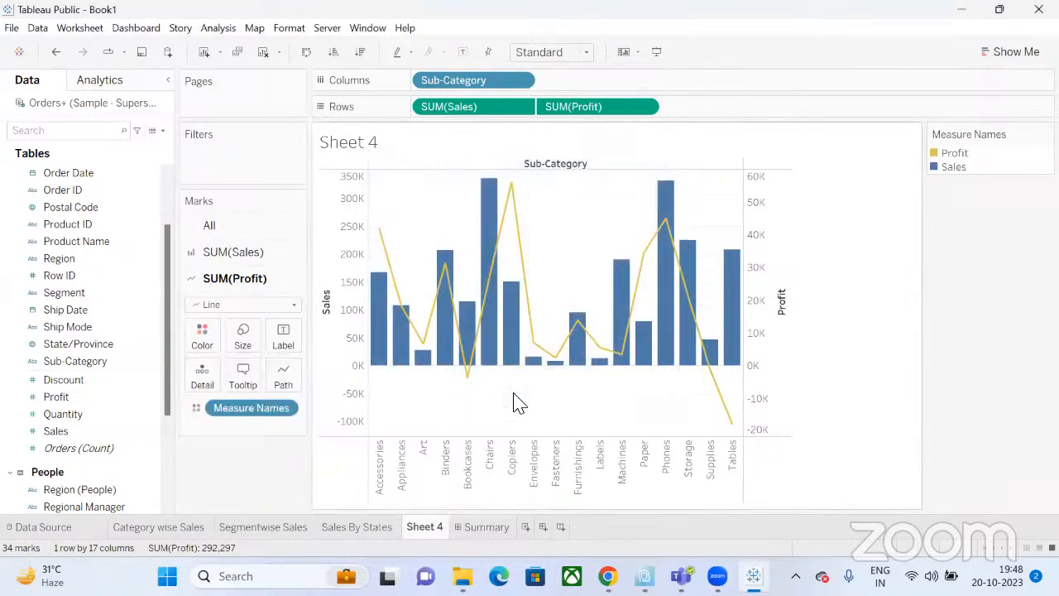
Reopen Edit Colors and keep the Automatic palette.
{"action": "left_click", "coordinate": [206, 341]}
{"action": "left_click", "coordinate": [239, 382]}
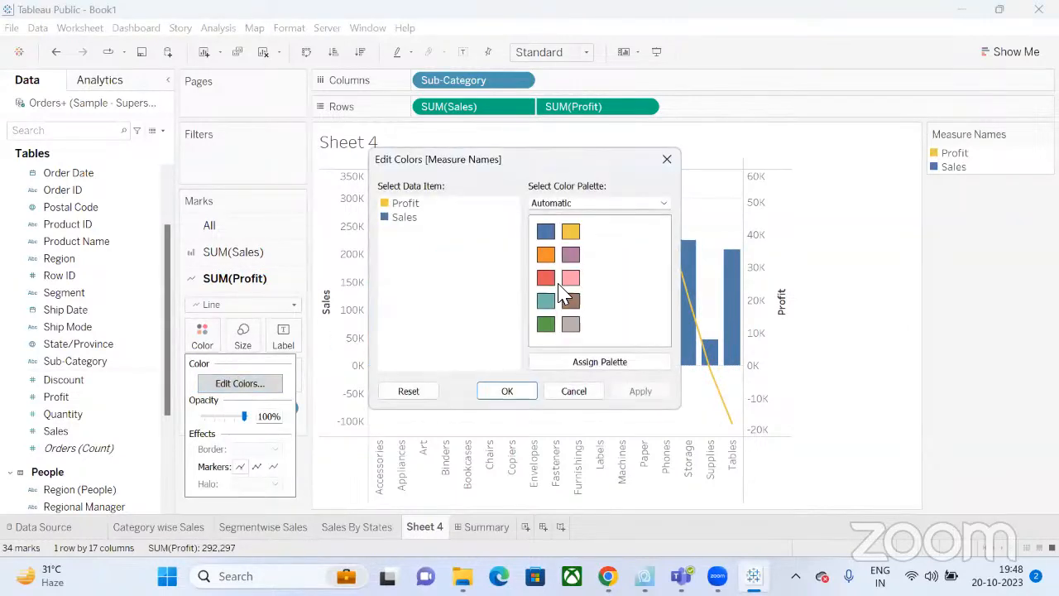
{"action": "left_click", "coordinate": [574, 207]}
{"action": "left_click", "coordinate": [572, 201]}
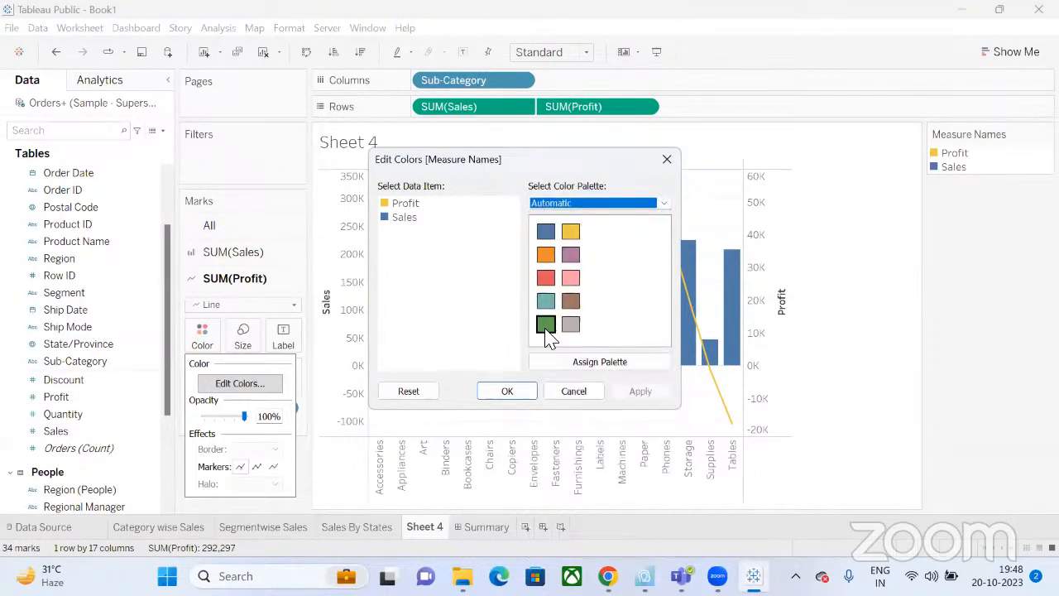
{"action": "left_click", "coordinate": [512, 390]}
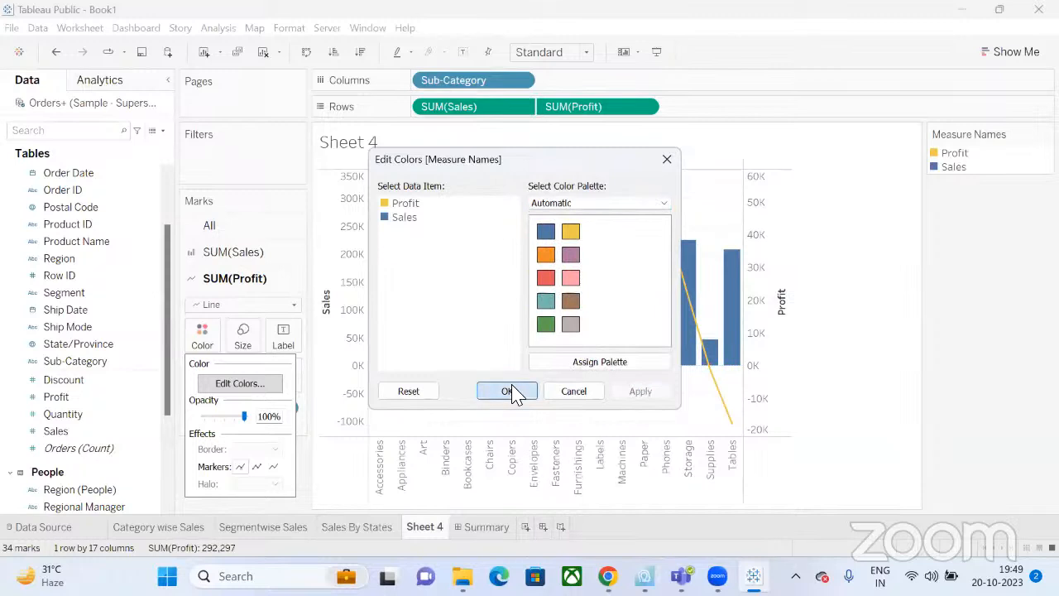
Make the Profit line green, leaving the Sales bars blue.
{"action": "left_click", "coordinate": [202, 341]}
{"action": "left_click", "coordinate": [241, 387]}
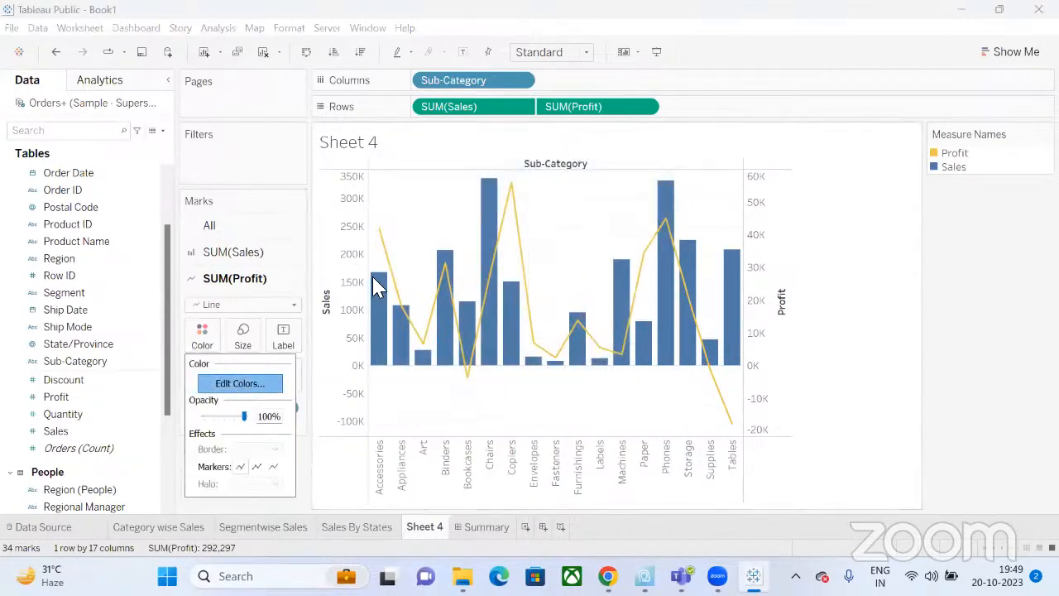
{"action": "left_click", "coordinate": [408, 221]}
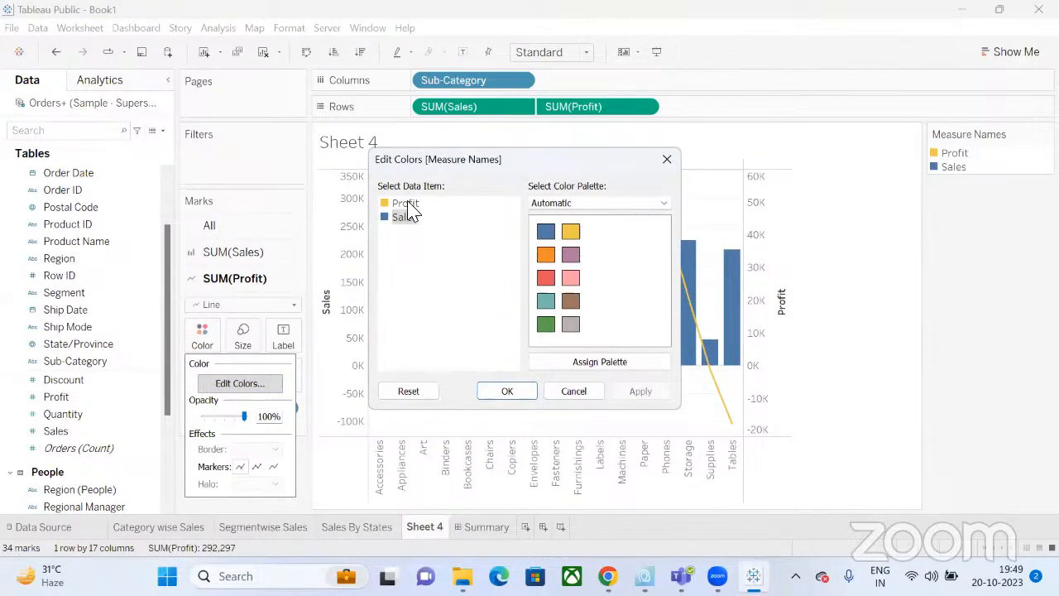
{"action": "left_click", "coordinate": [406, 205]}
{"action": "left_click", "coordinate": [546, 324]}
{"action": "left_click", "coordinate": [521, 395]}
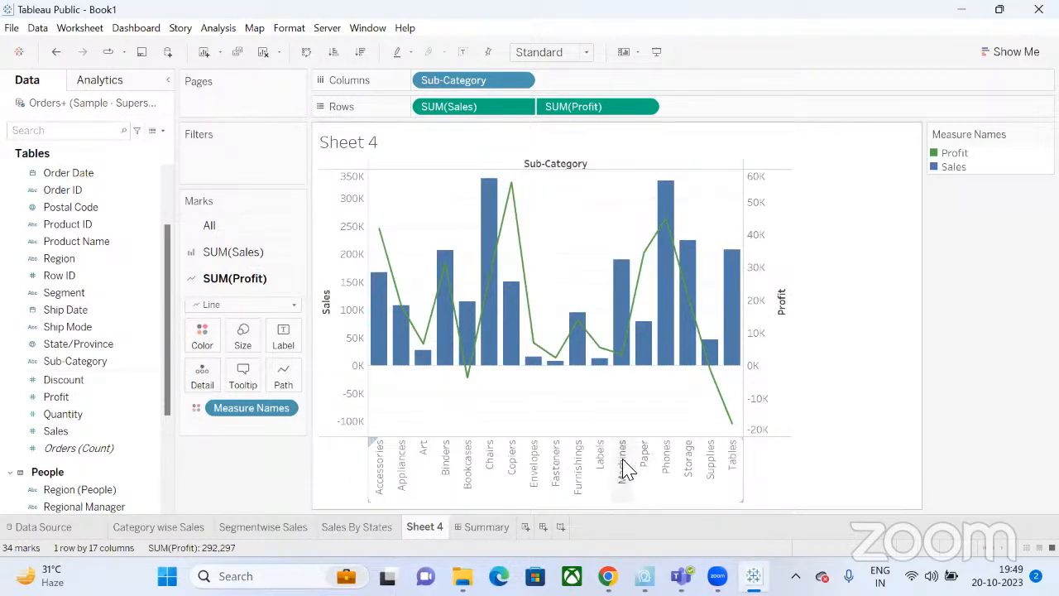
Hide the header of the right-hand Profit axis.
{"action": "right_click", "coordinate": [754, 328]}
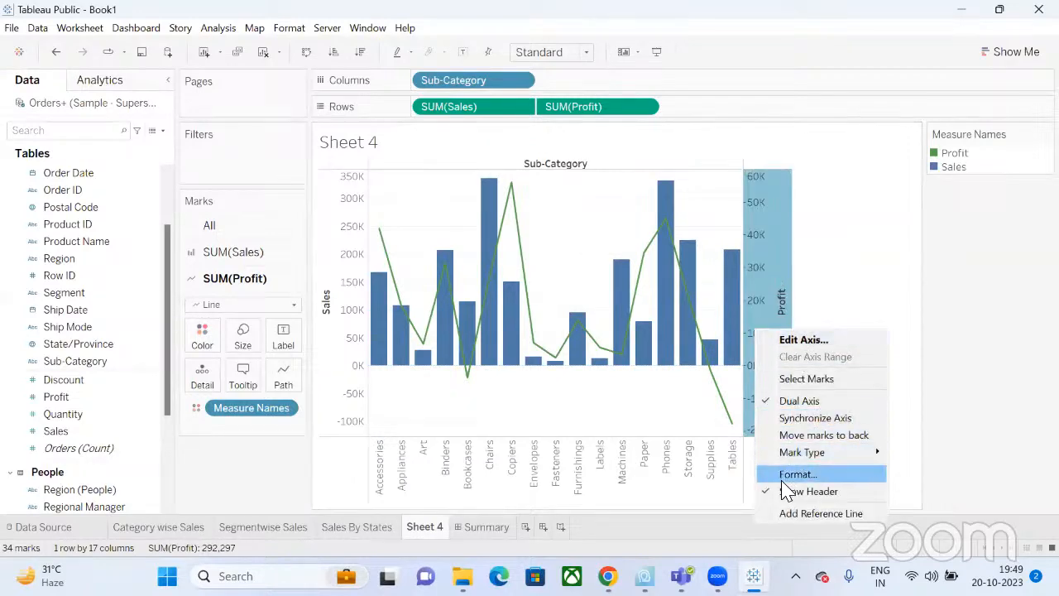
{"action": "left_click", "coordinate": [783, 481]}
{"action": "right_click", "coordinate": [745, 327]}
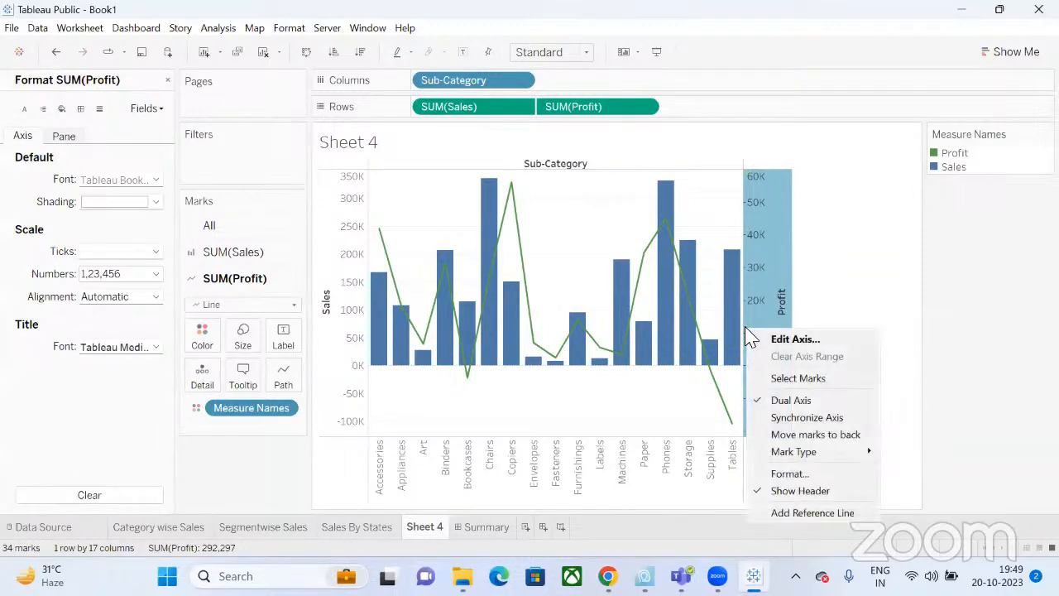
{"action": "left_click", "coordinate": [788, 490]}
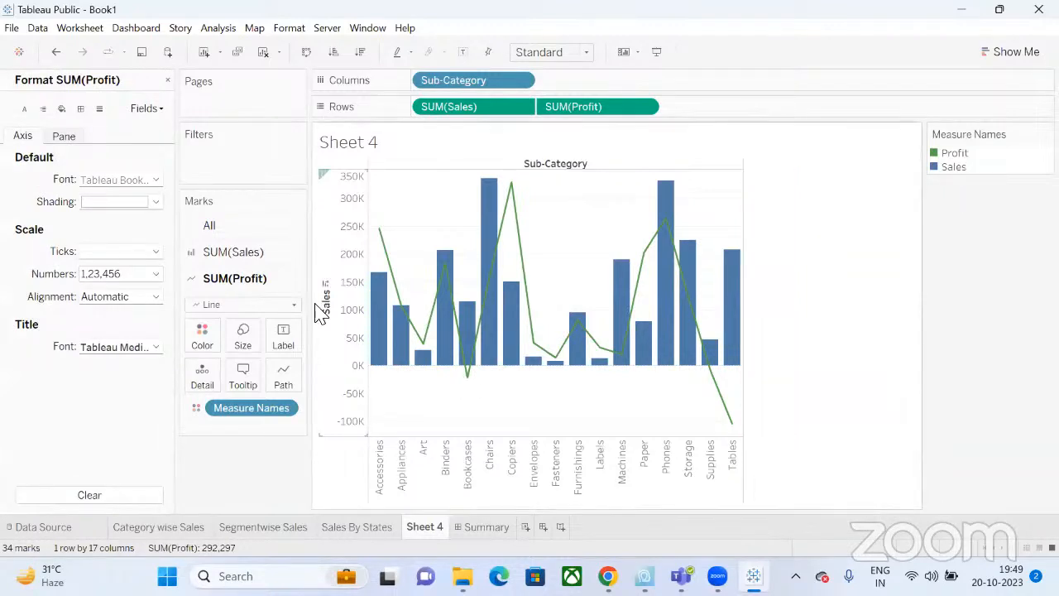
Hide the Sales axis header and start retyping Sheet 4's name as 'Sales V/S Profit'.
{"action": "left_click", "coordinate": [352, 335]}
{"action": "right_click", "coordinate": [355, 330]}
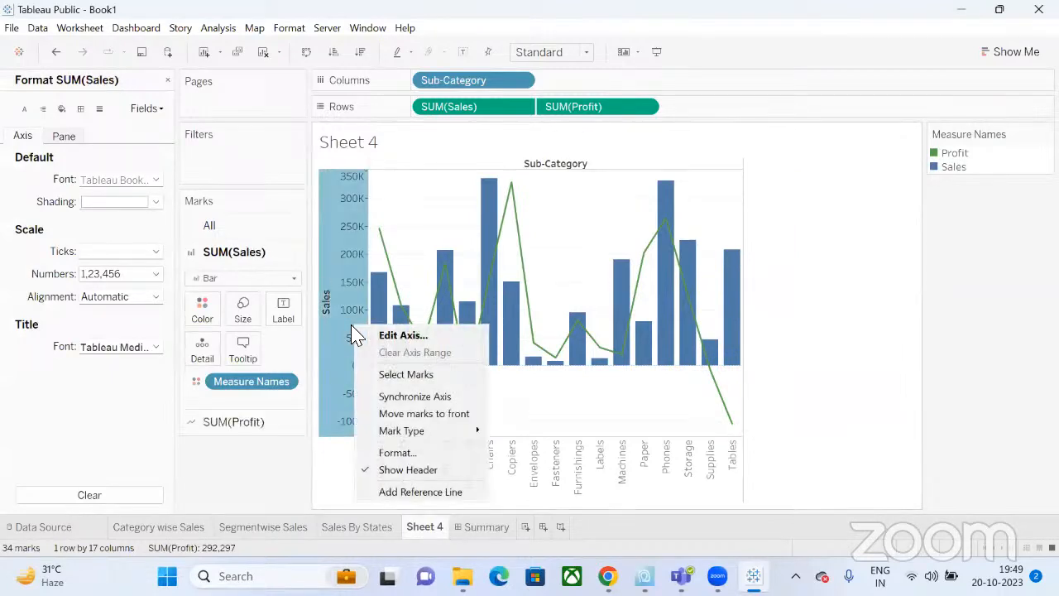
{"action": "left_click", "coordinate": [415, 476]}
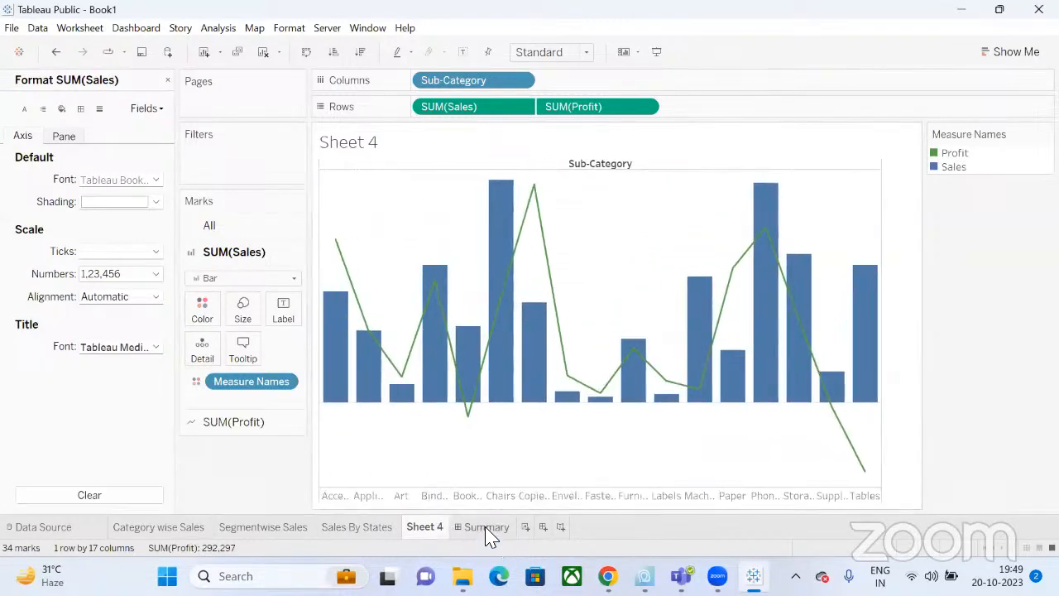
{"action": "double_click", "coordinate": [435, 529]}
{"action": "type", "text": "Sales V/"}
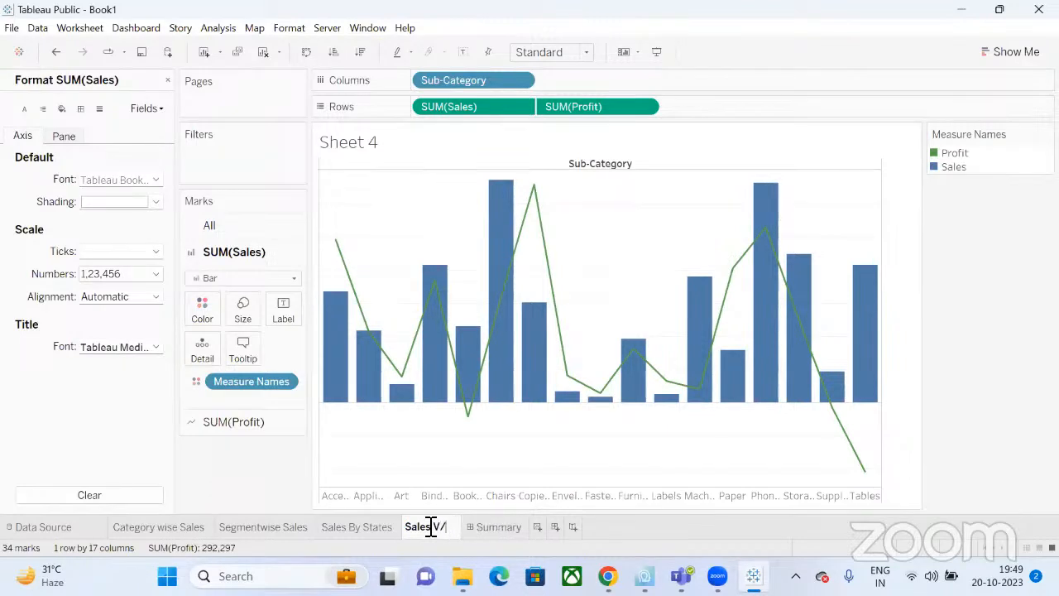
{"action": "type", "text": "S Prof"}
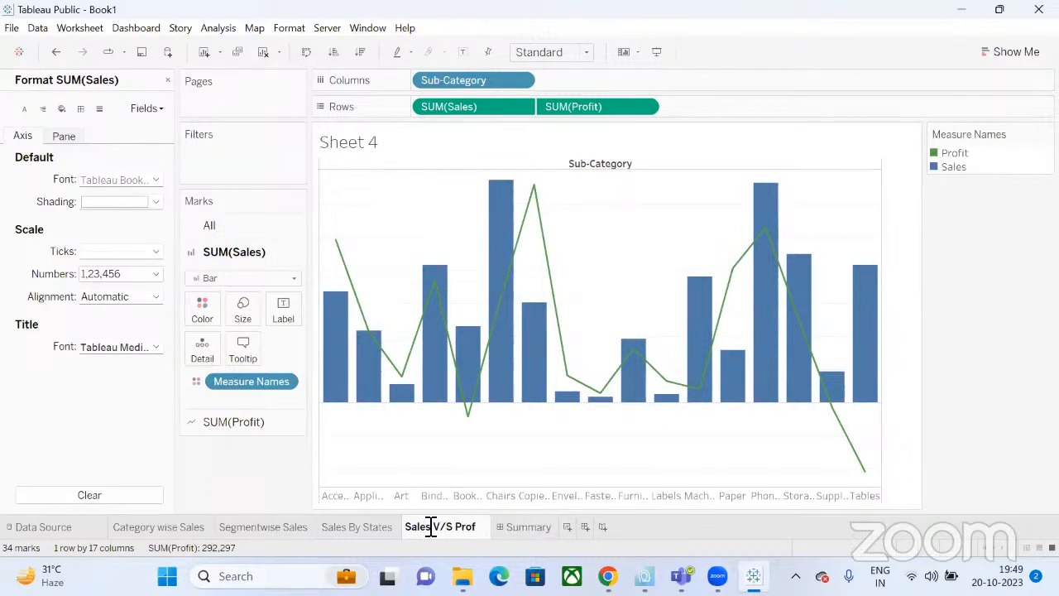
{"action": "type", "text": "it"}
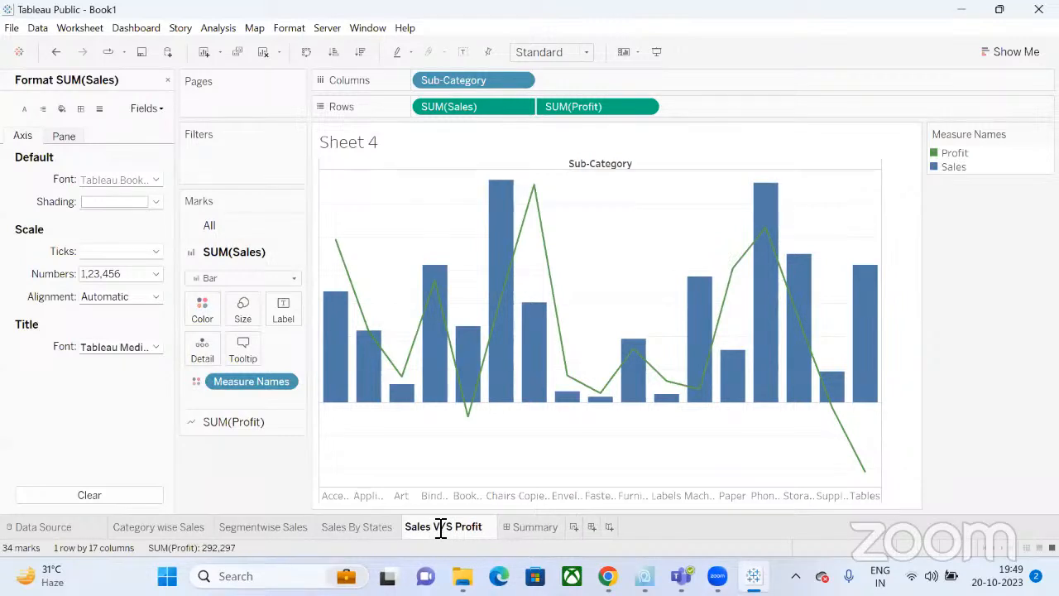
{"action": "type", "text": "v"}
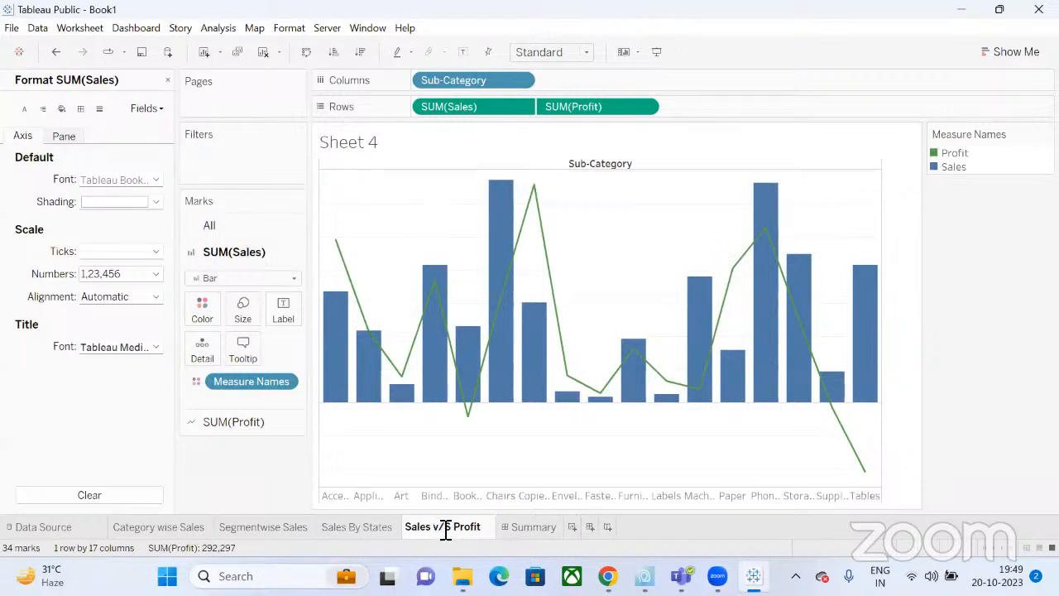
{"action": "type", "text": "s"}
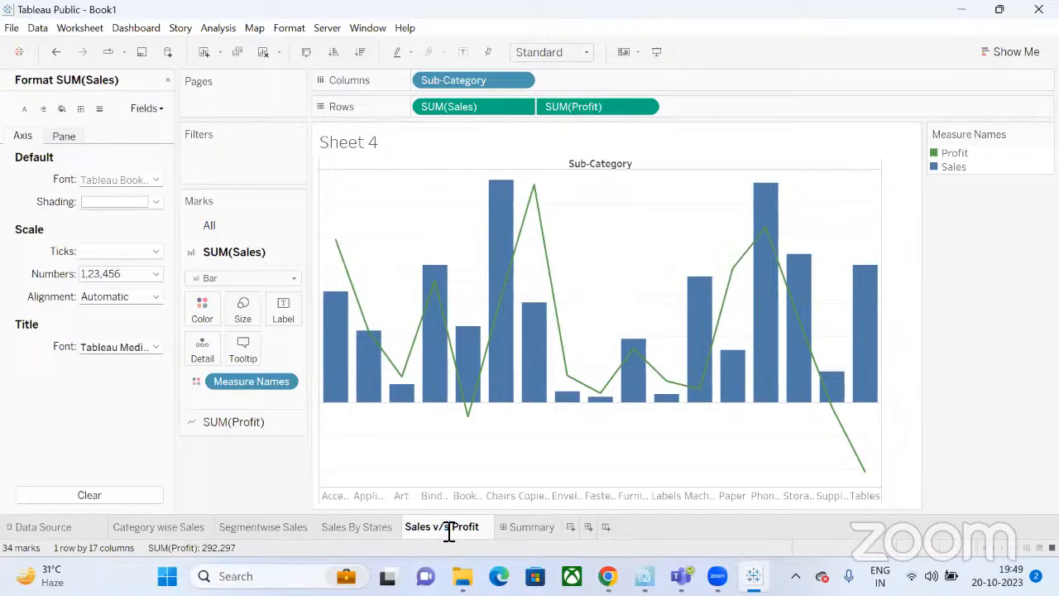
Commit the sheet name 'Sales v/s Profit' and switch to the Summary dashboard.
{"action": "left_click", "coordinate": [951, 465]}
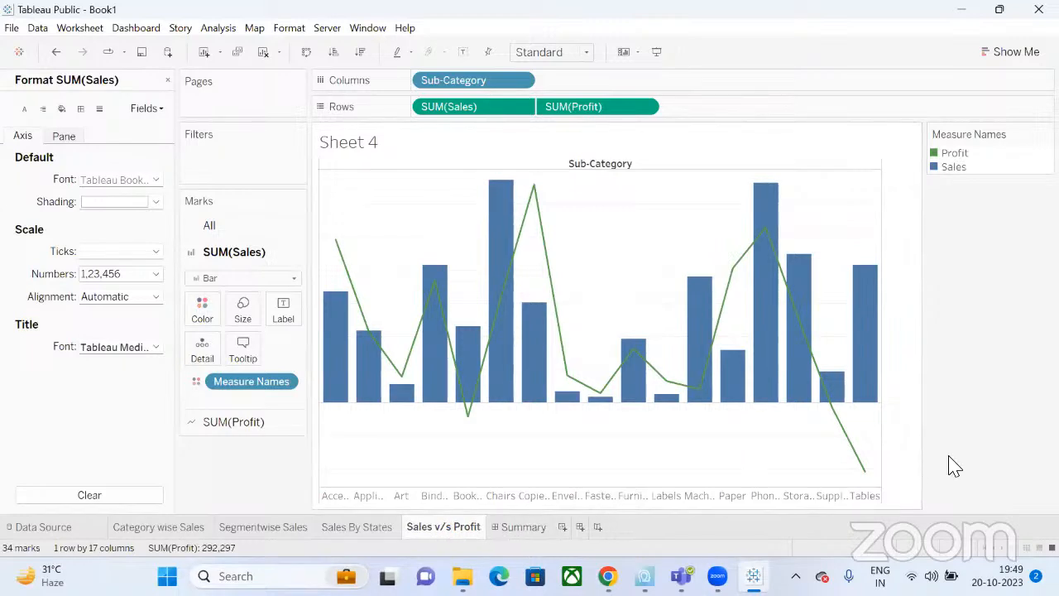
{"action": "left_click", "coordinate": [523, 528]}
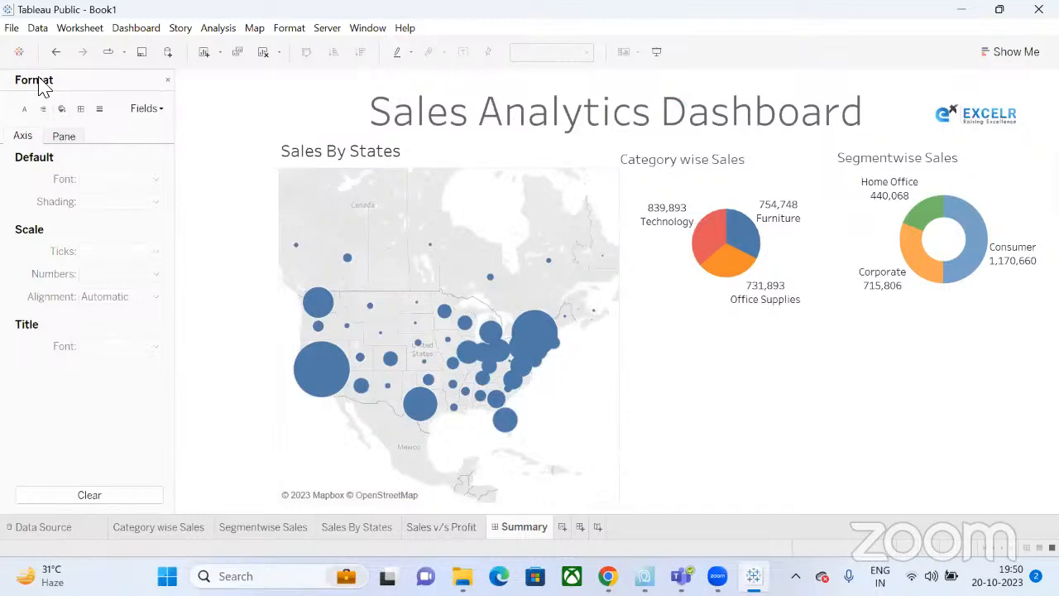
Place the Sales v/s Profit chart on the dashboard and enlarge it toward the lower right.
{"action": "left_click", "coordinate": [168, 80]}
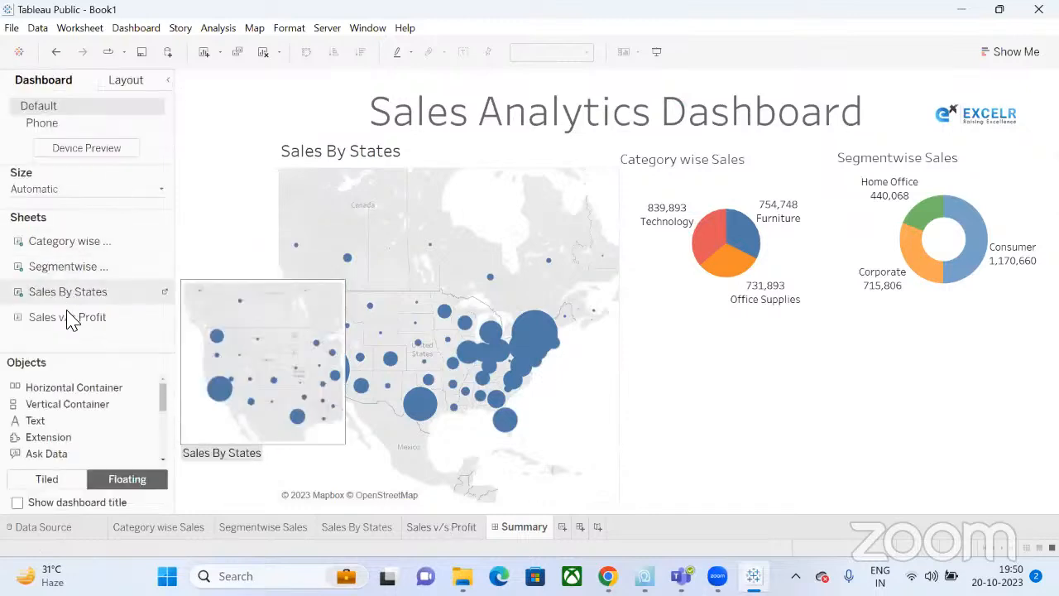
{"action": "left_click_drag", "start_coordinate": [71, 317], "coordinate": [774, 422]}
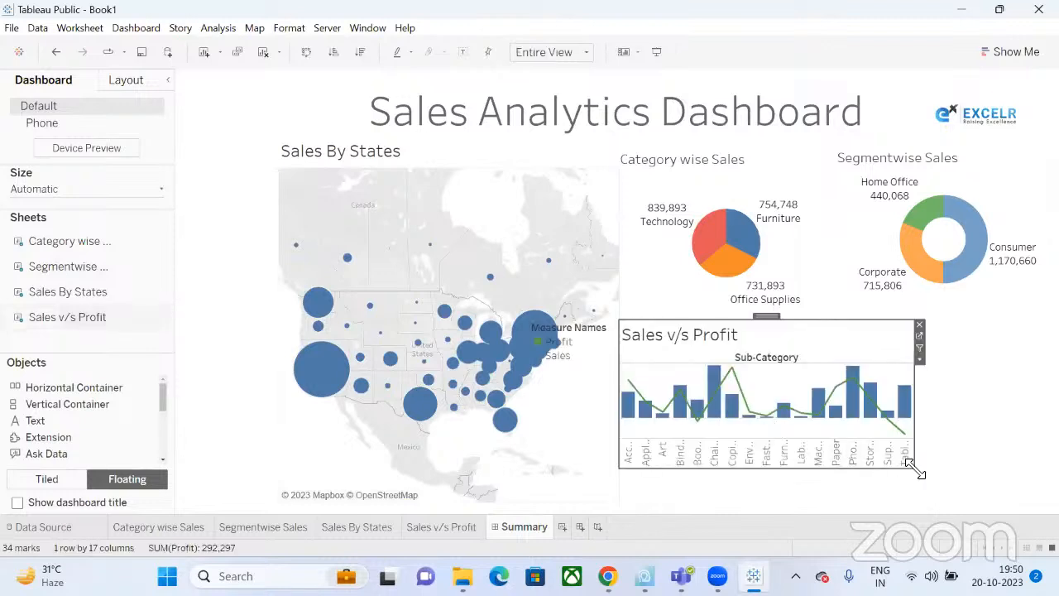
{"action": "left_click_drag", "start_coordinate": [914, 468], "coordinate": [1057, 512]}
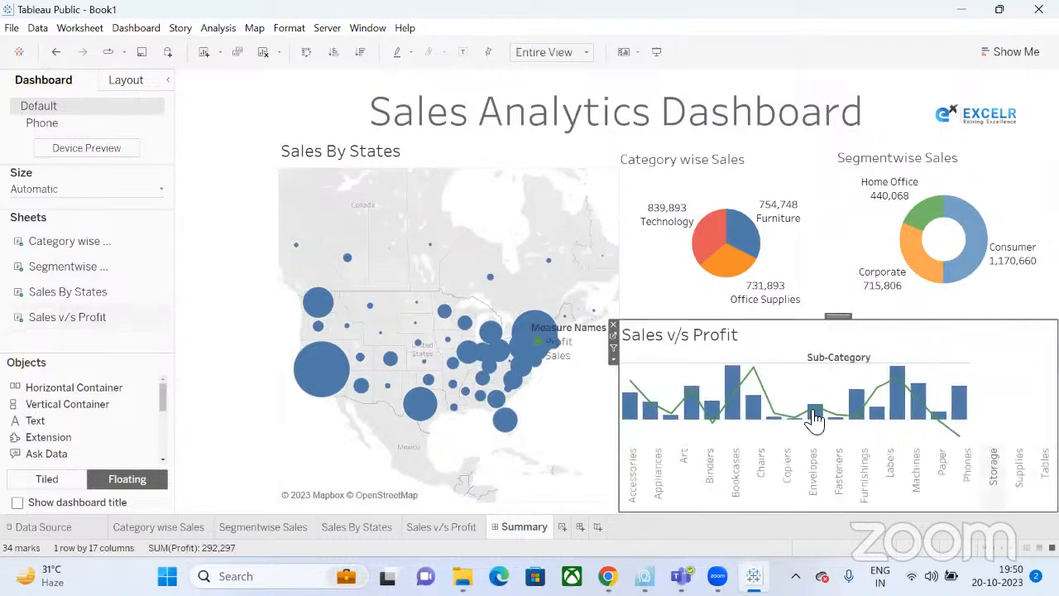
Reduce the Sales v/s Profit sheet title font size from 15 to 12.
{"action": "left_click", "coordinate": [446, 527]}
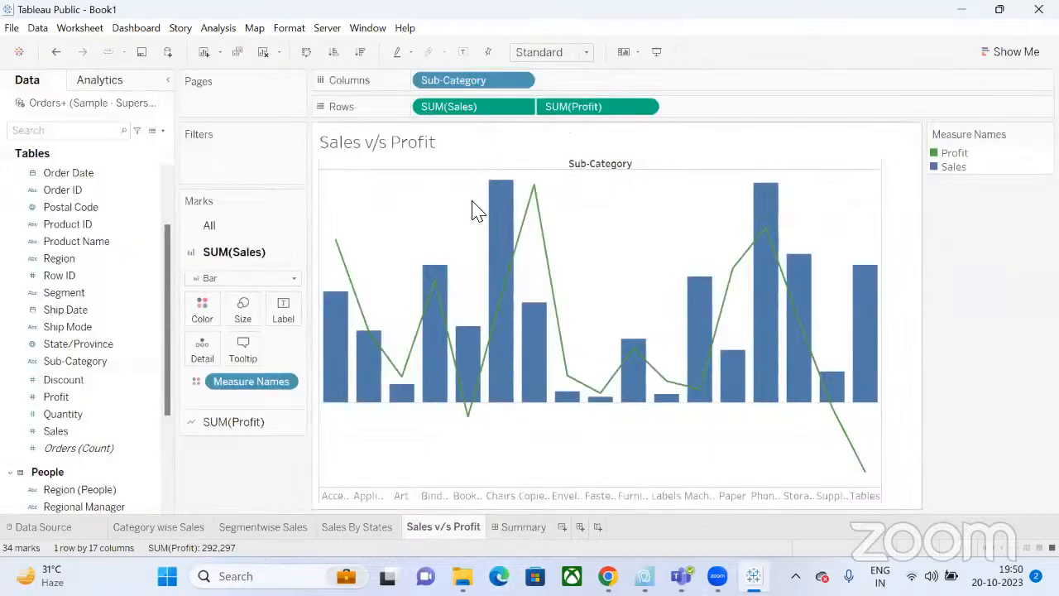
{"action": "double_click", "coordinate": [414, 145]}
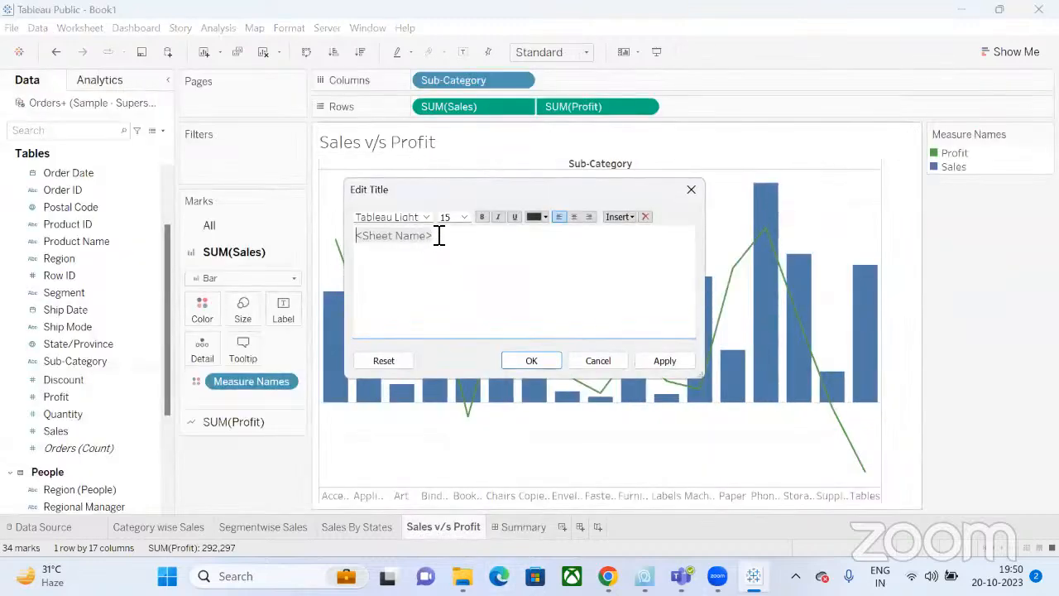
{"action": "left_click_drag", "start_coordinate": [439, 236], "coordinate": [329, 235]}
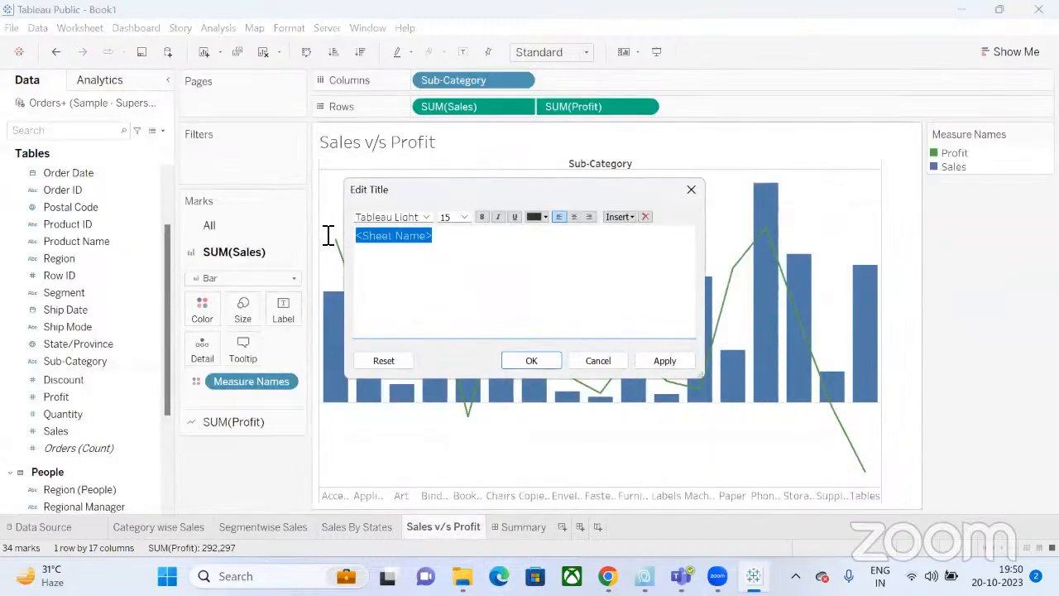
{"action": "left_click", "coordinate": [464, 216]}
{"action": "left_click", "coordinate": [453, 270]}
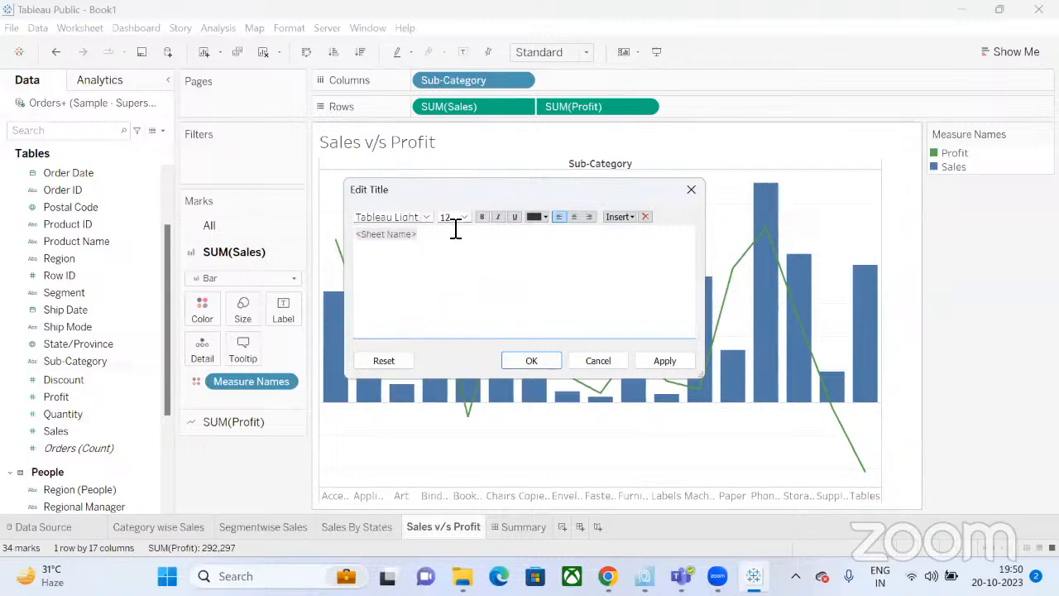
{"action": "left_click", "coordinate": [535, 369]}
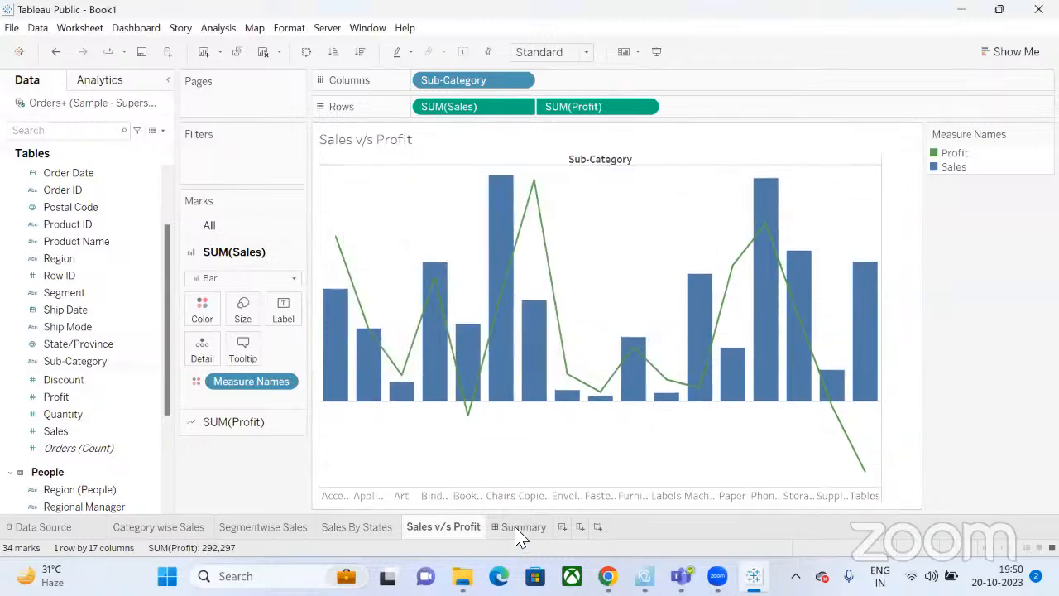
On the Summary dashboard, drag the Measure Names legend off the map to beside the Sales v/s Profit chart.
{"action": "left_click", "coordinate": [521, 527]}
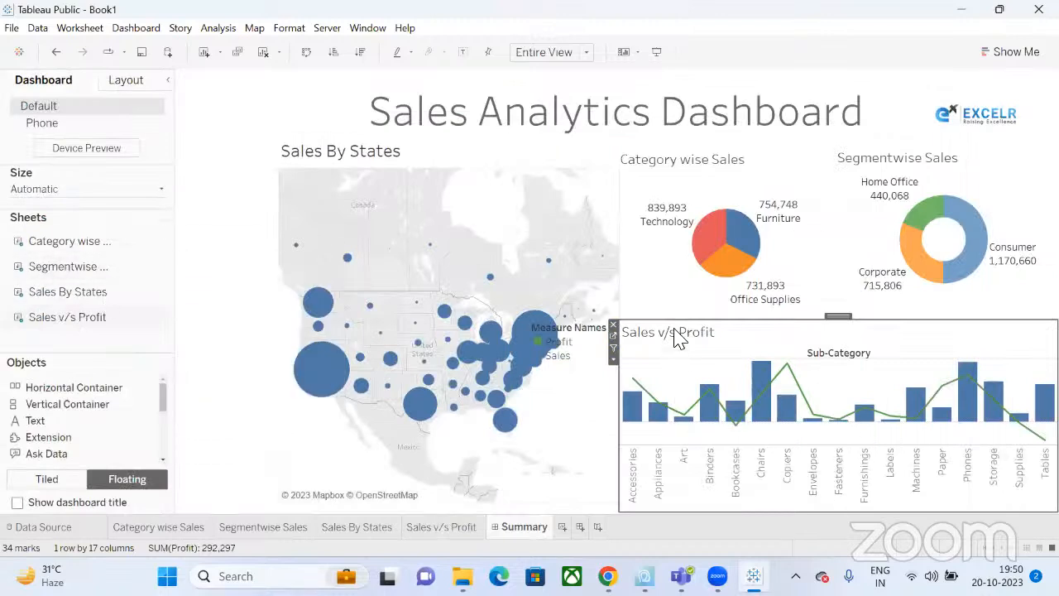
{"action": "left_click", "coordinate": [190, 350]}
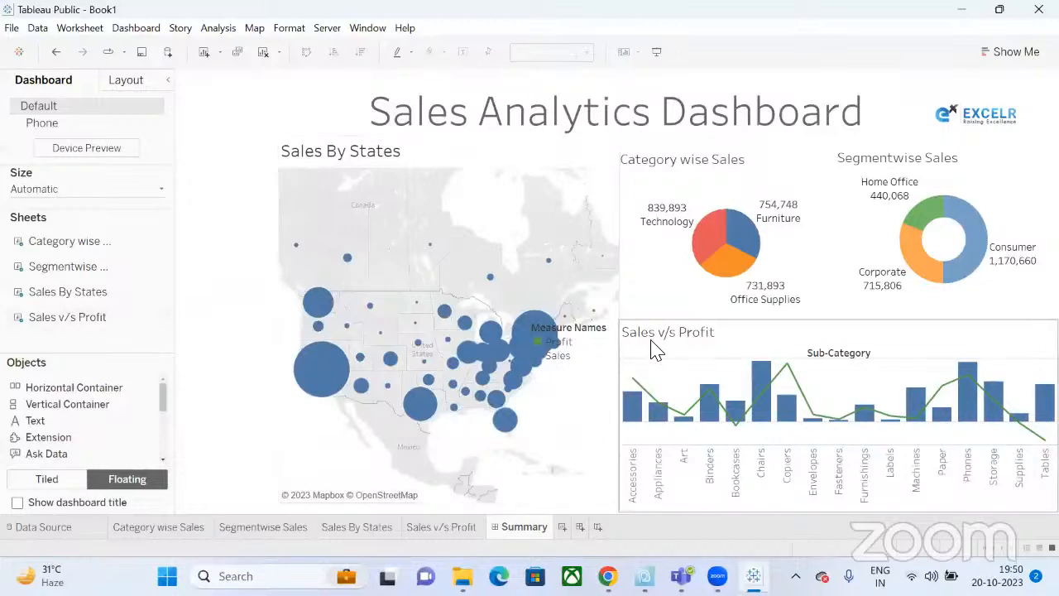
{"action": "left_click", "coordinate": [587, 141]}
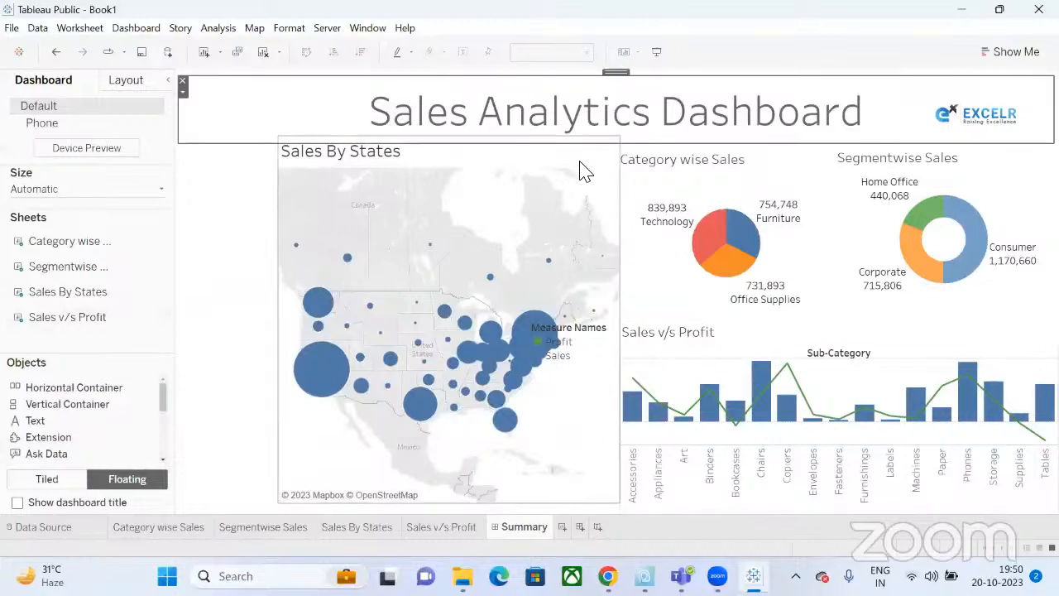
{"action": "left_click", "coordinate": [583, 170]}
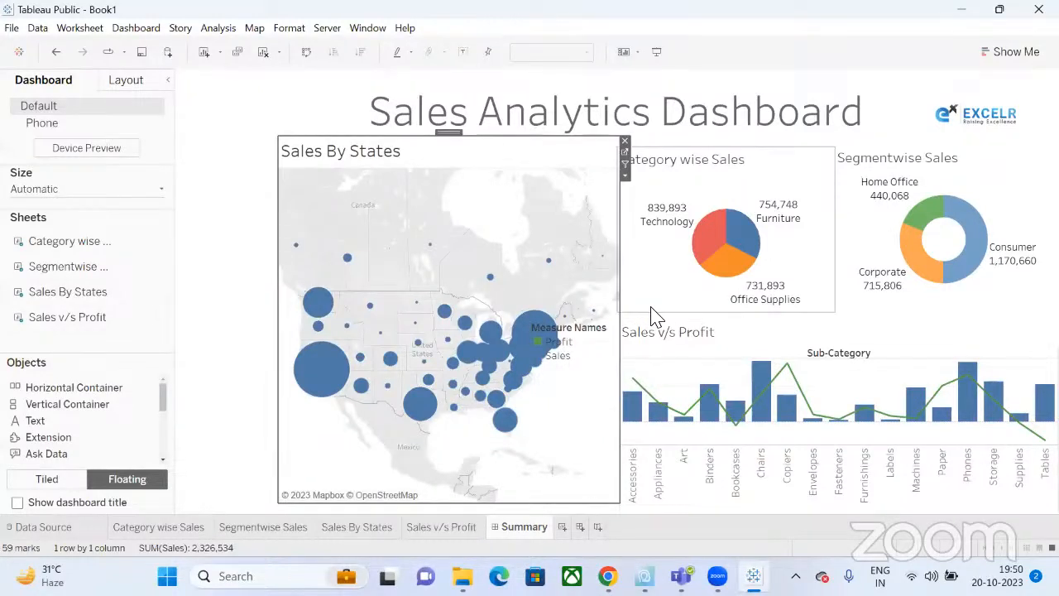
{"action": "left_click", "coordinate": [616, 335]}
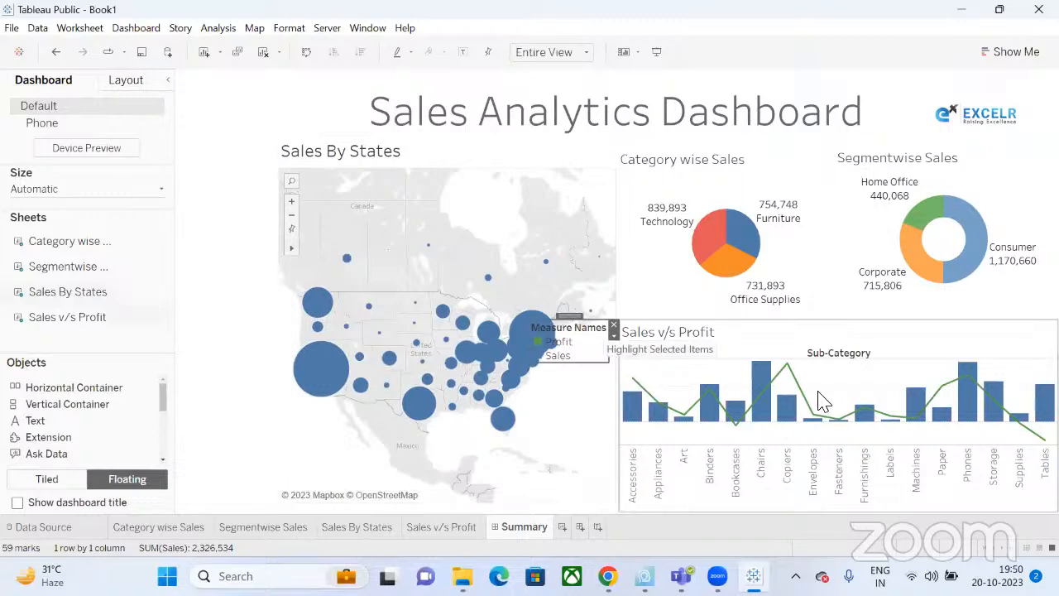
{"action": "left_click", "coordinate": [569, 321]}
{"action": "left_click_drag", "start_coordinate": [573, 317], "coordinate": [1020, 313]}
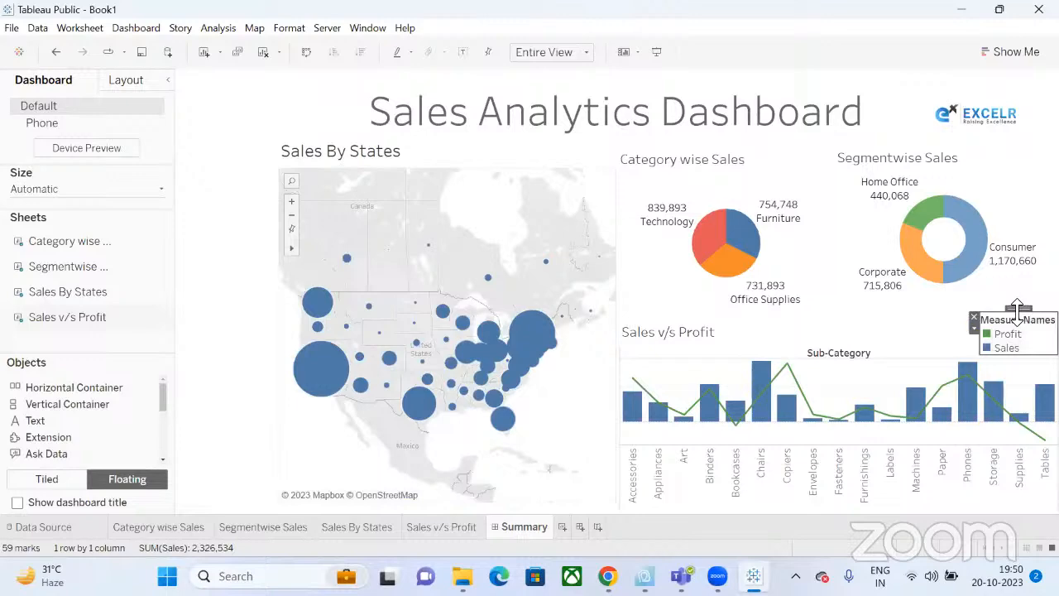
{"action": "left_click", "coordinate": [827, 339]}
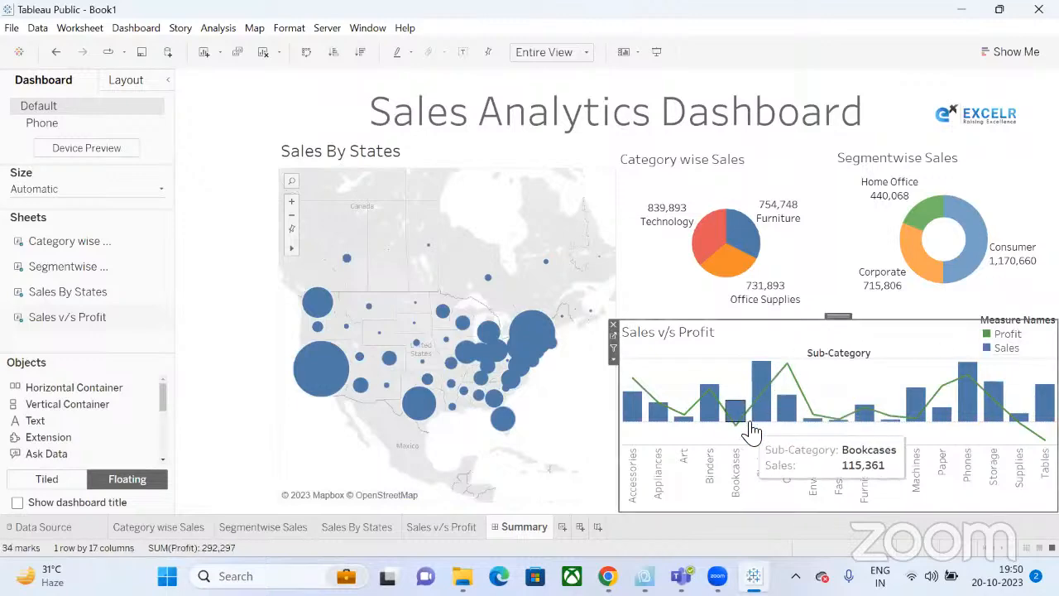
Turn on value labels for every bar and point in the Sales v/s Profit worksheet.
{"action": "left_click", "coordinate": [444, 528]}
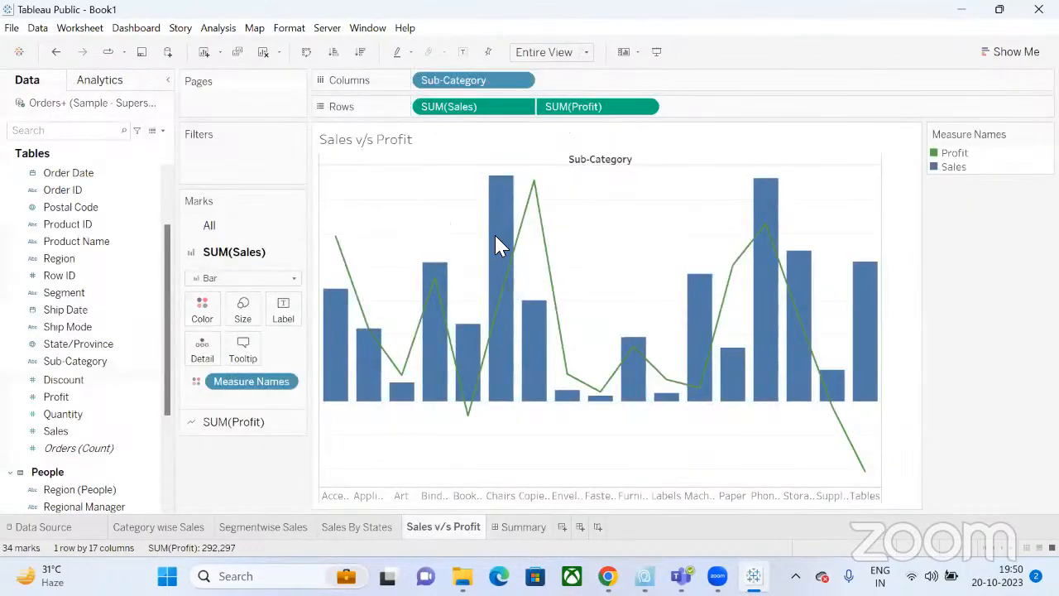
{"action": "left_click", "coordinate": [463, 53]}
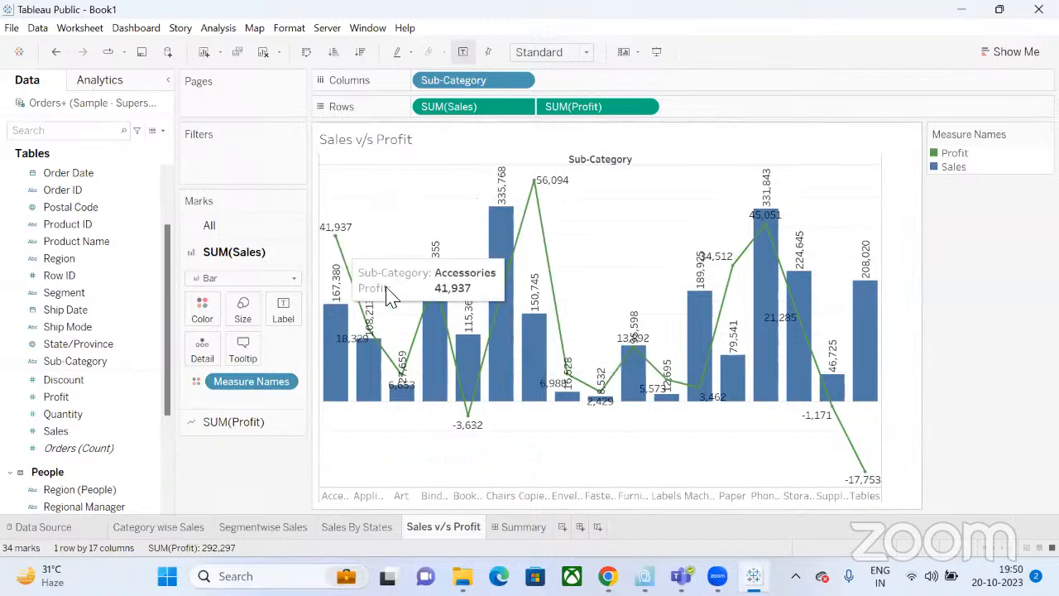
{"action": "left_click", "coordinate": [335, 230]}
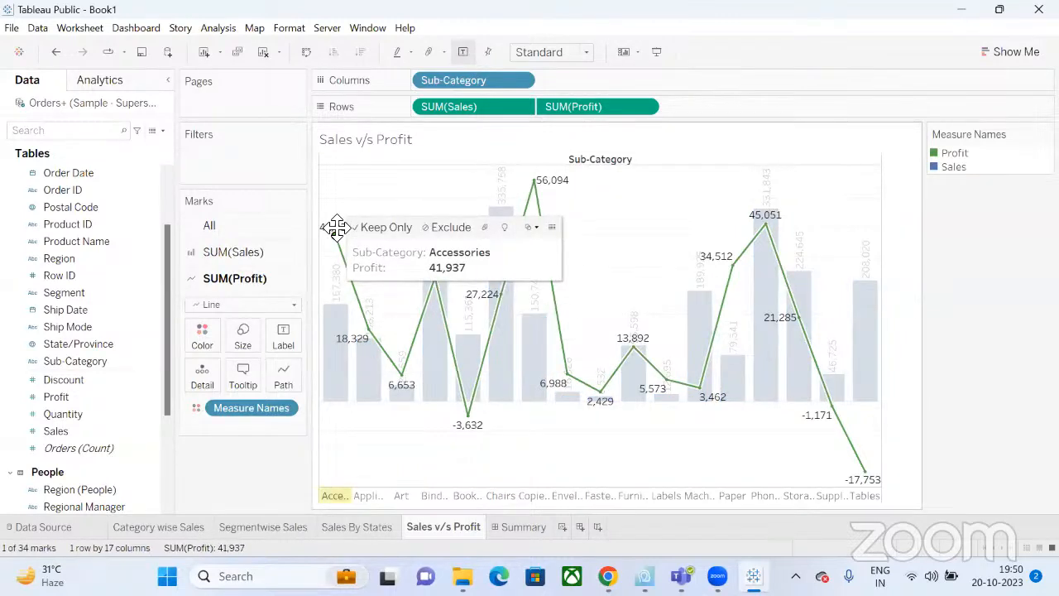
{"action": "left_click", "coordinate": [348, 191]}
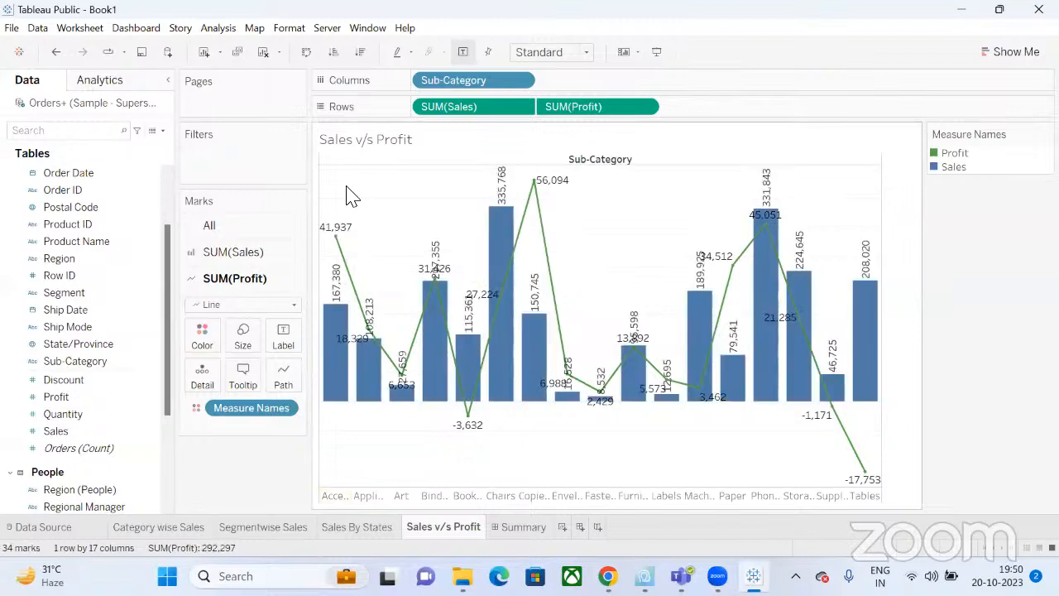
Open the Format pane from the Accessories profit point and list its fields.
{"action": "left_click", "coordinate": [338, 232]}
{"action": "right_click", "coordinate": [339, 231]}
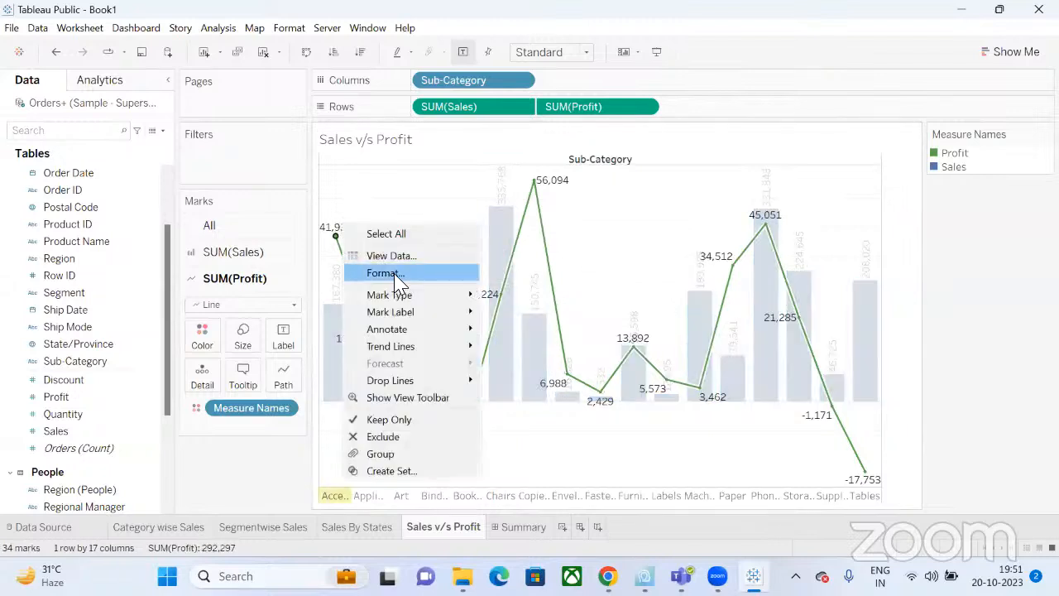
{"action": "left_click", "coordinate": [396, 278]}
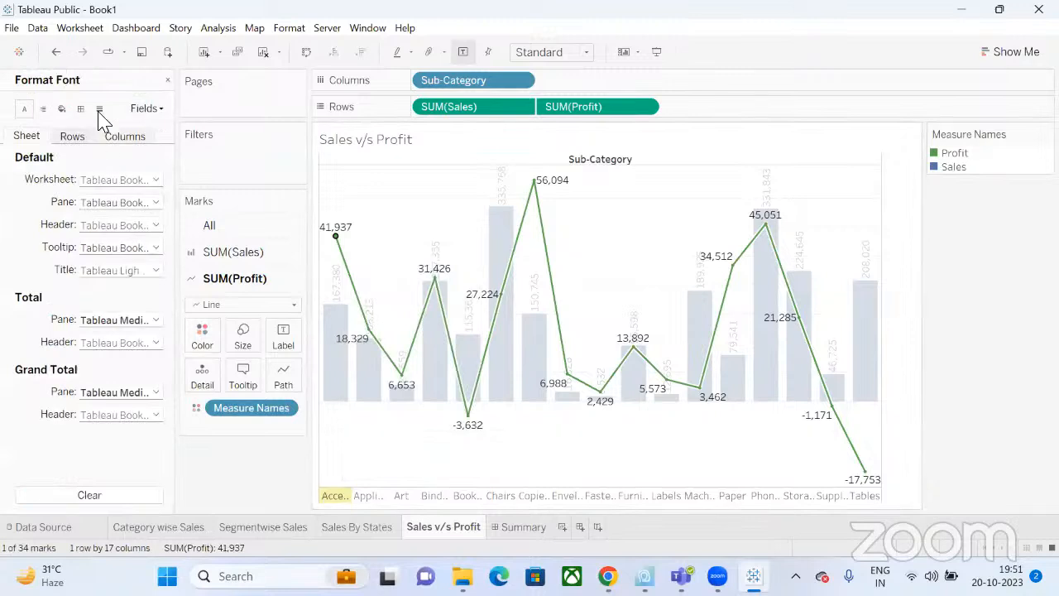
{"action": "left_click", "coordinate": [147, 108]}
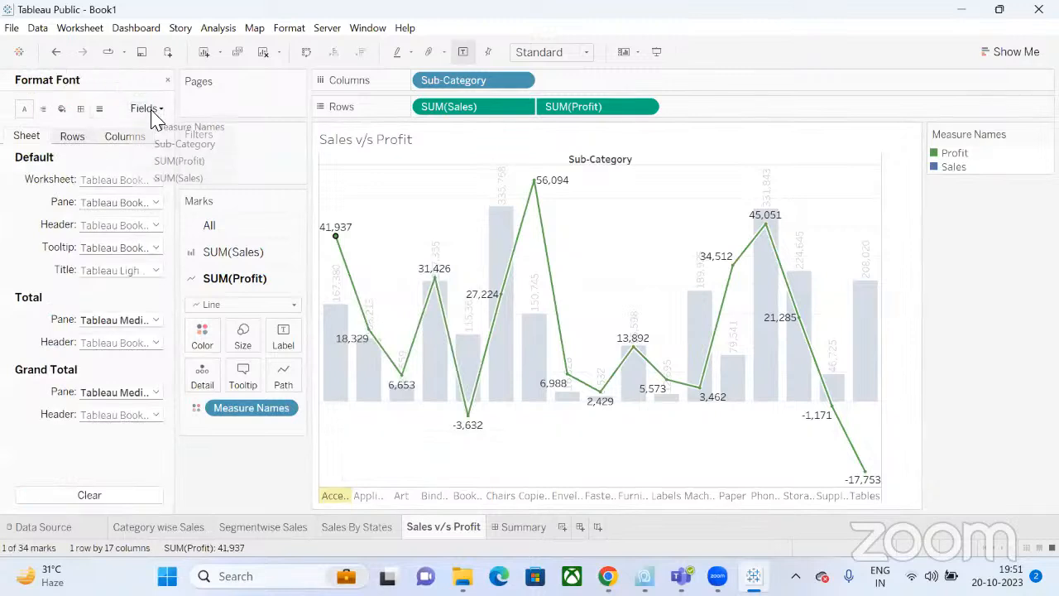
Format SUM(Profit) axis numbers as custom Thousands (K) with 1 decimal place.
{"action": "left_click", "coordinate": [169, 163]}
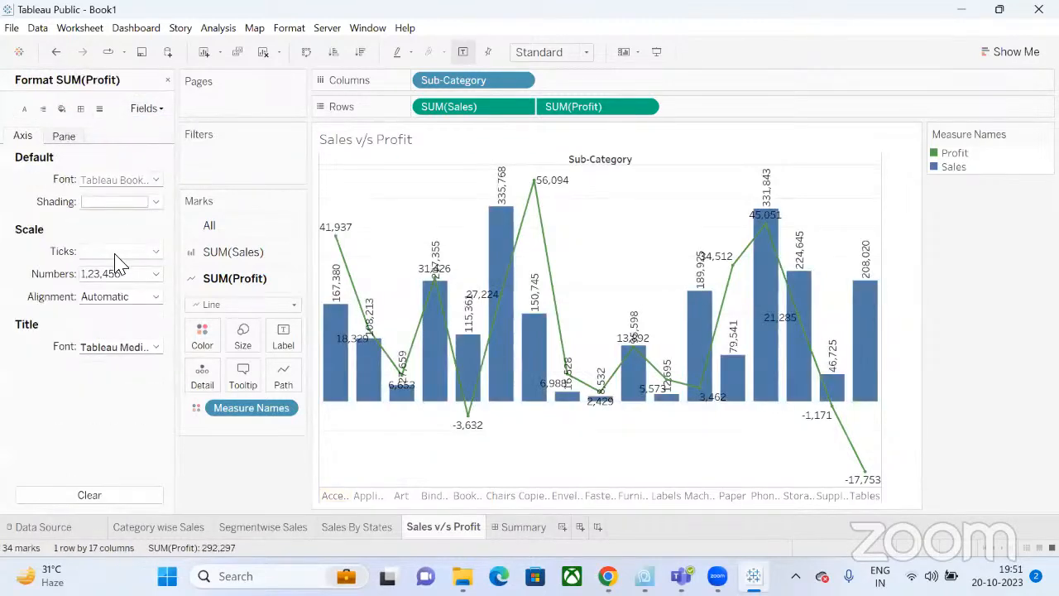
{"action": "left_click", "coordinate": [124, 277]}
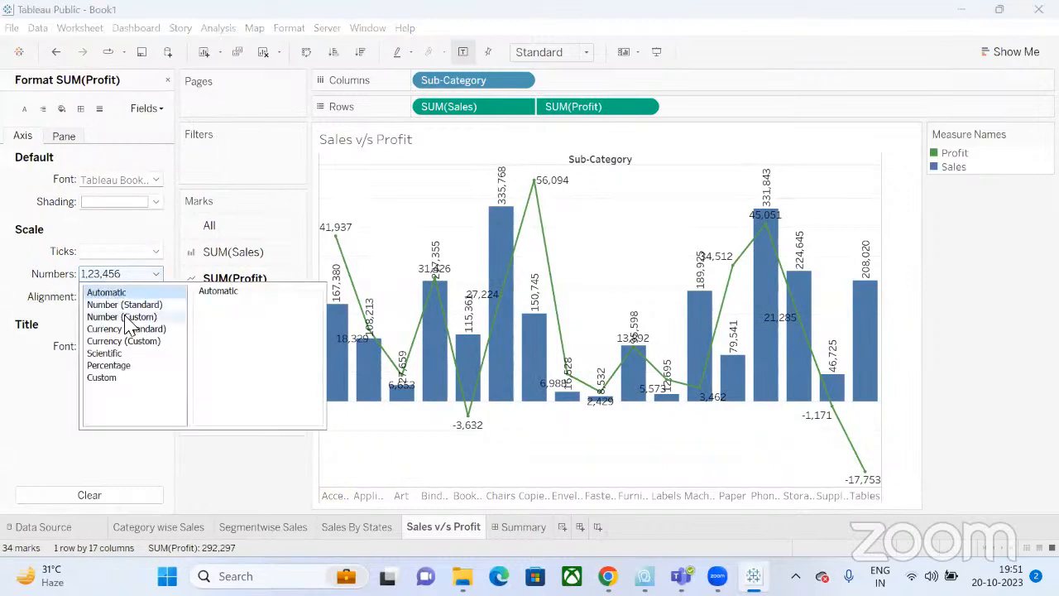
{"action": "left_click", "coordinate": [125, 317]}
{"action": "left_click", "coordinate": [235, 371]}
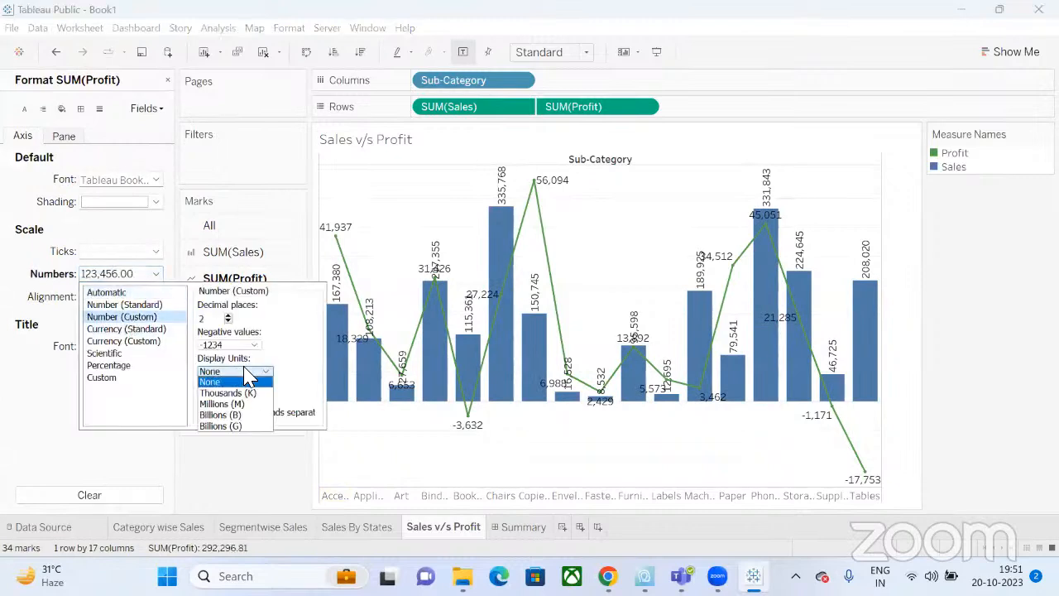
{"action": "left_click", "coordinate": [243, 395]}
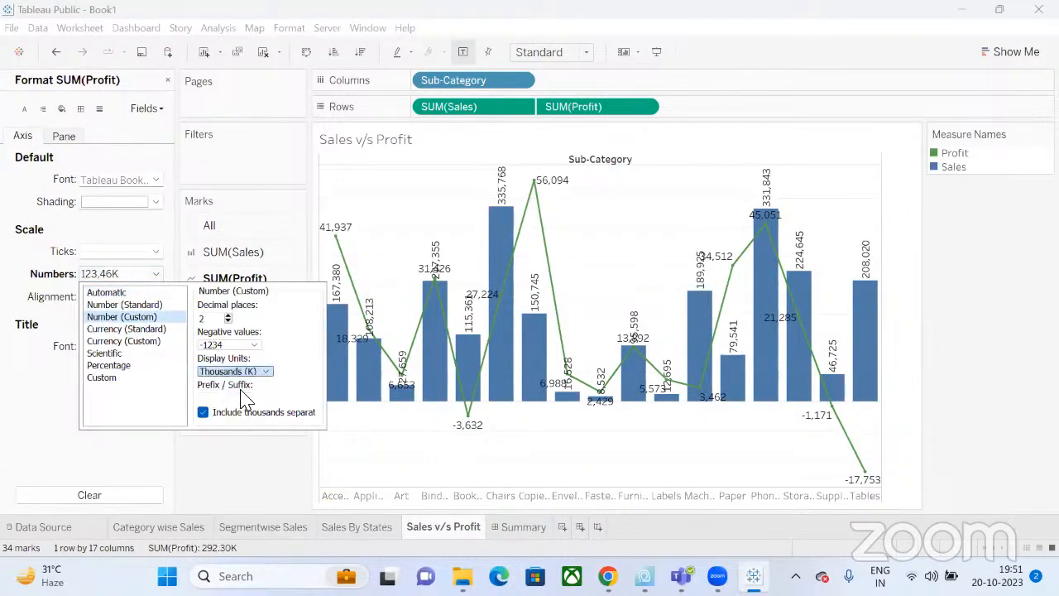
{"action": "left_click", "coordinate": [227, 316]}
{"action": "left_click", "coordinate": [236, 465]}
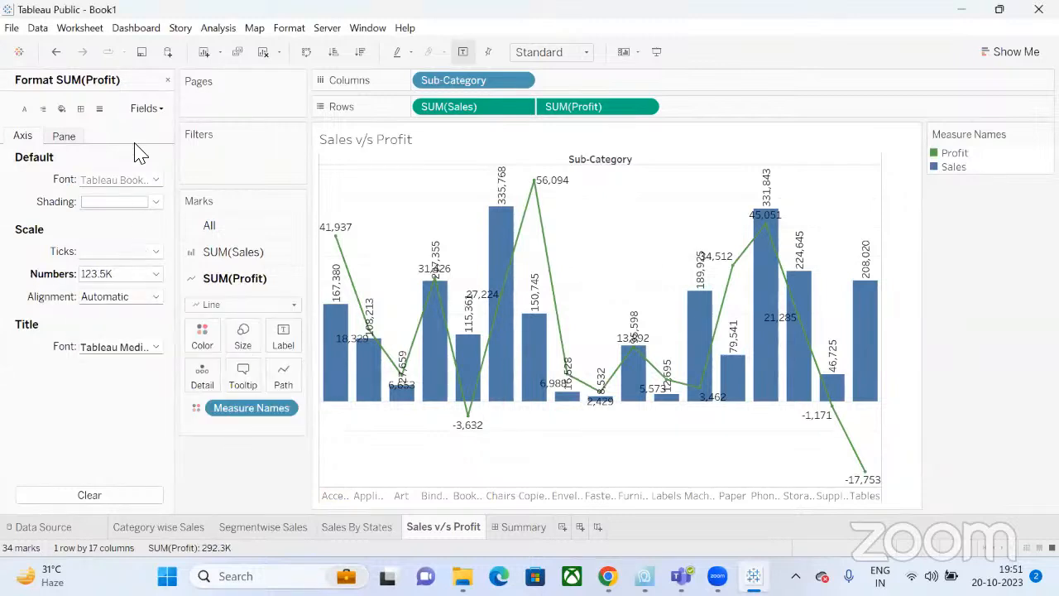
Give SUM(Sales) the same Thousands (K), 1-decimal format and close the Format pane.
{"action": "left_click", "coordinate": [146, 108]}
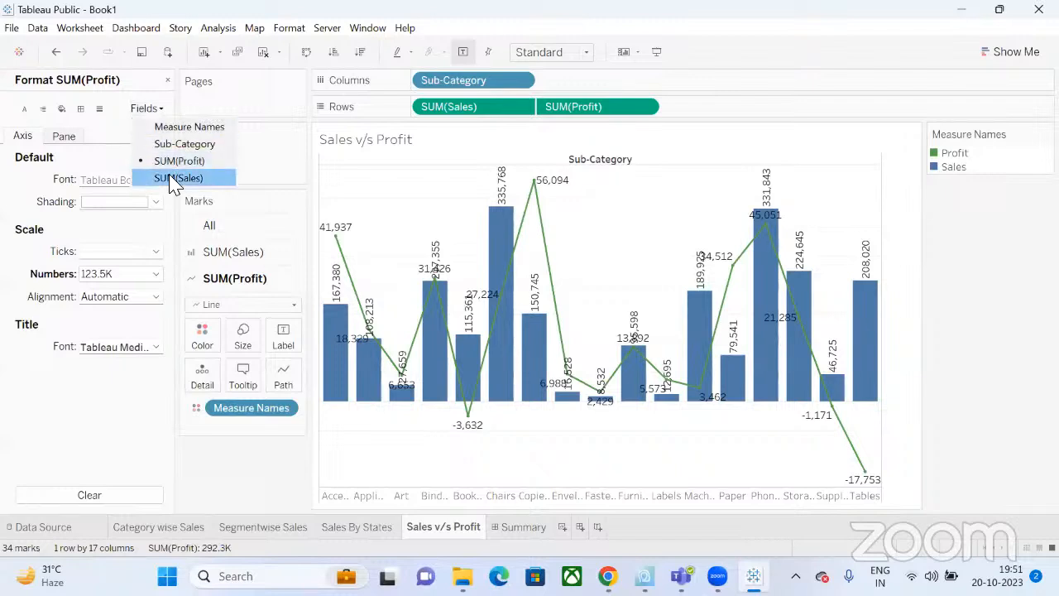
{"action": "left_click", "coordinate": [174, 180]}
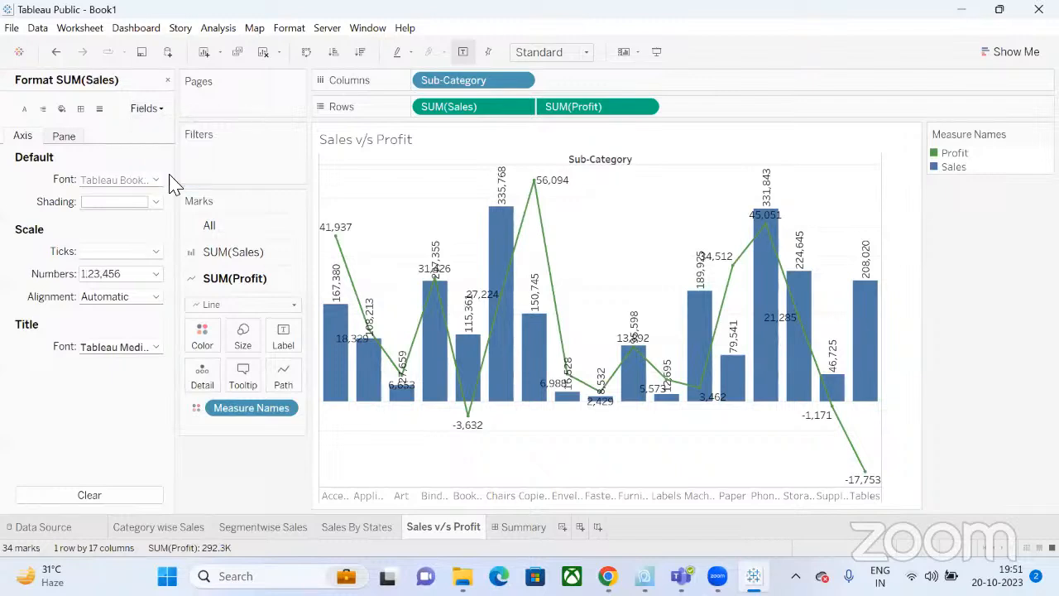
{"action": "left_click", "coordinate": [145, 282]}
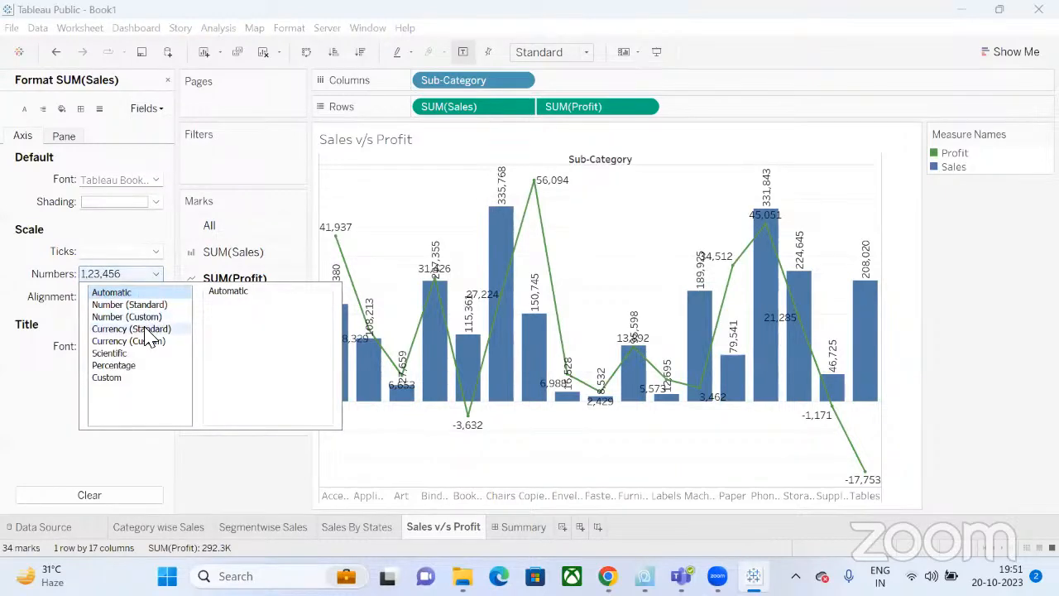
{"action": "left_click", "coordinate": [127, 316]}
{"action": "left_click", "coordinate": [235, 370]}
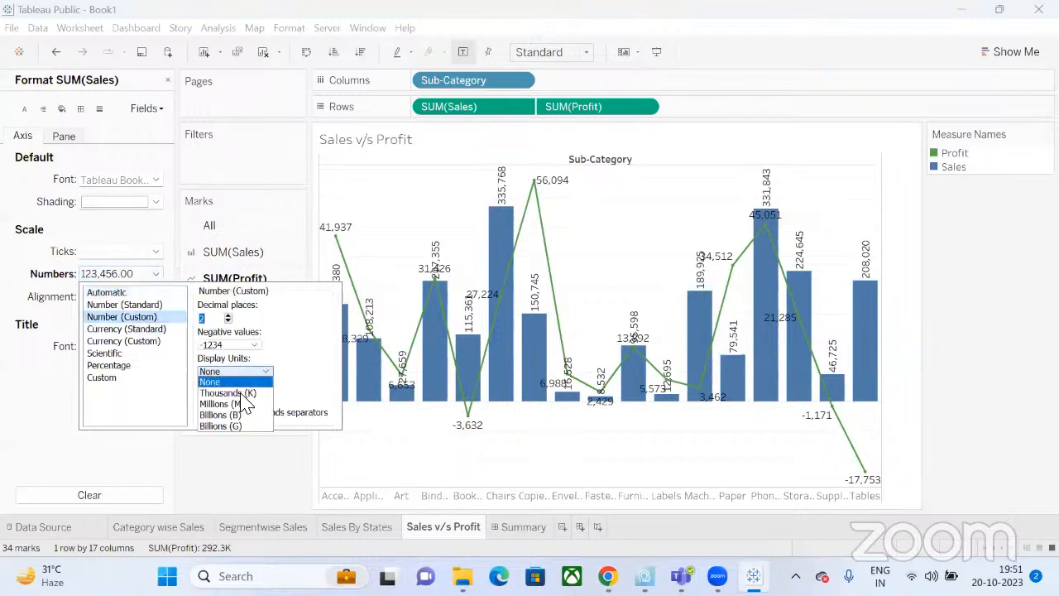
{"action": "left_click", "coordinate": [237, 393]}
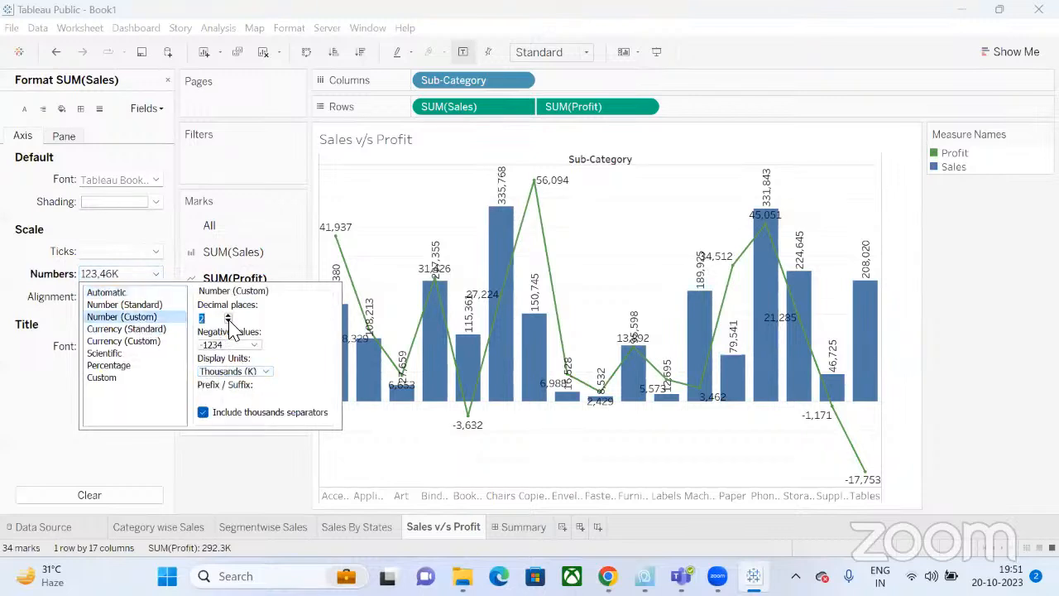
{"action": "left_click", "coordinate": [229, 322]}
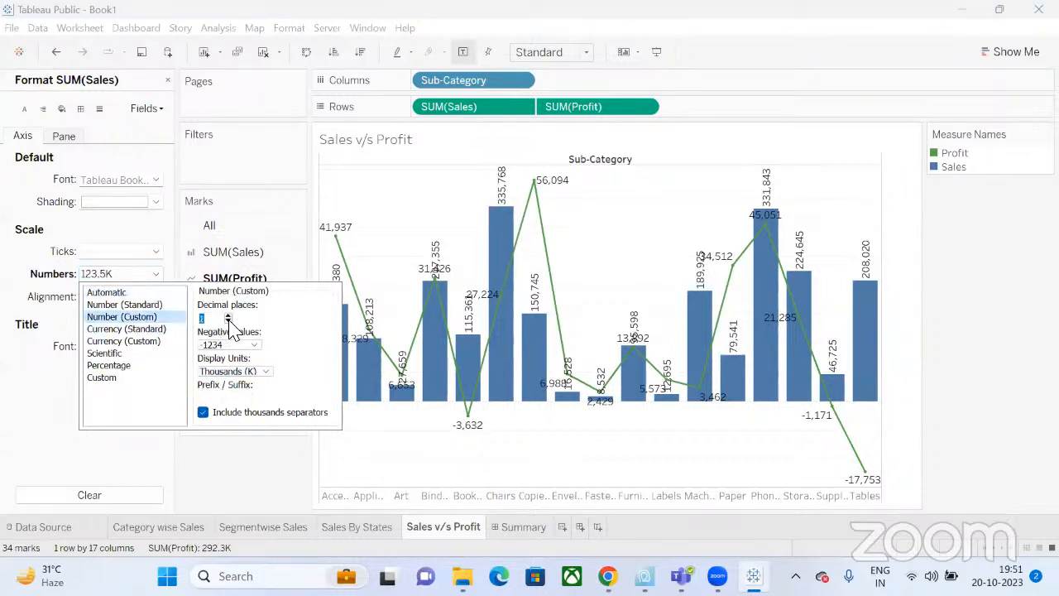
{"action": "left_click", "coordinate": [251, 456]}
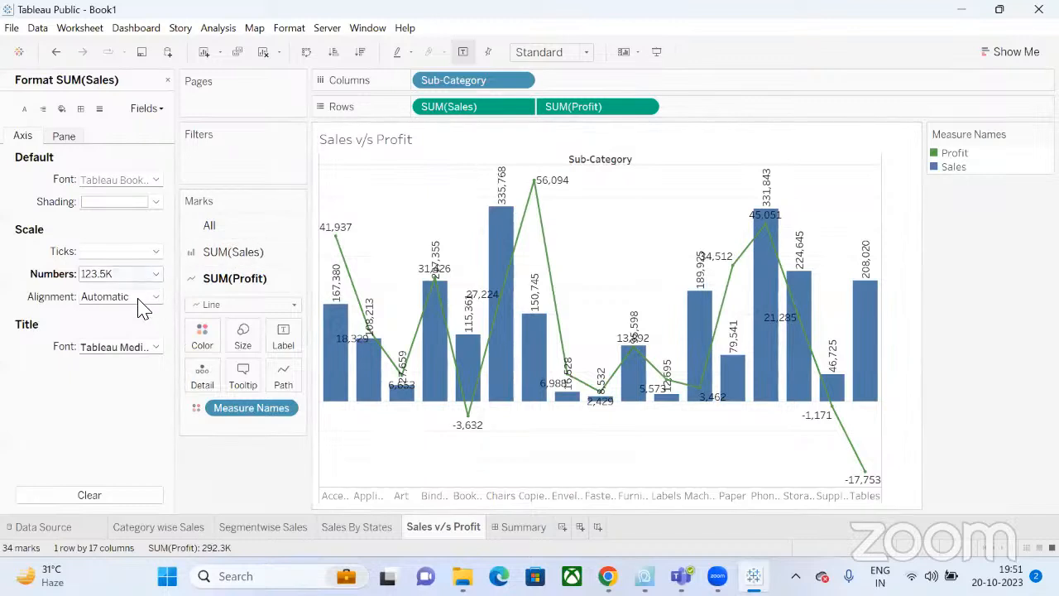
{"action": "left_click", "coordinate": [166, 81]}
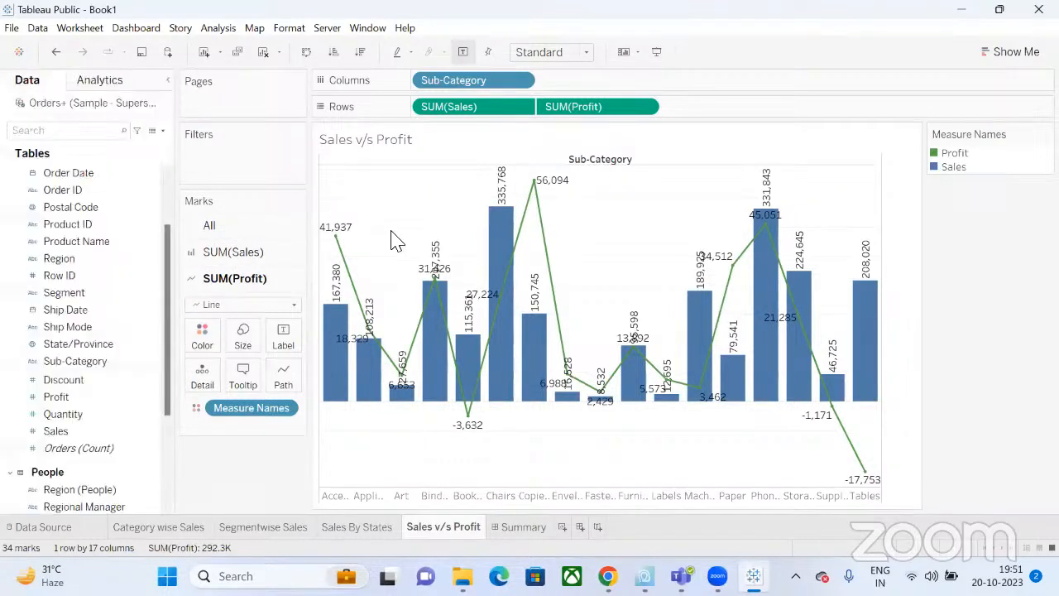
Reopen Format from the Accessories profit point, clear the sheet formatting, and select SUM(Profit).
{"action": "right_click", "coordinate": [334, 234]}
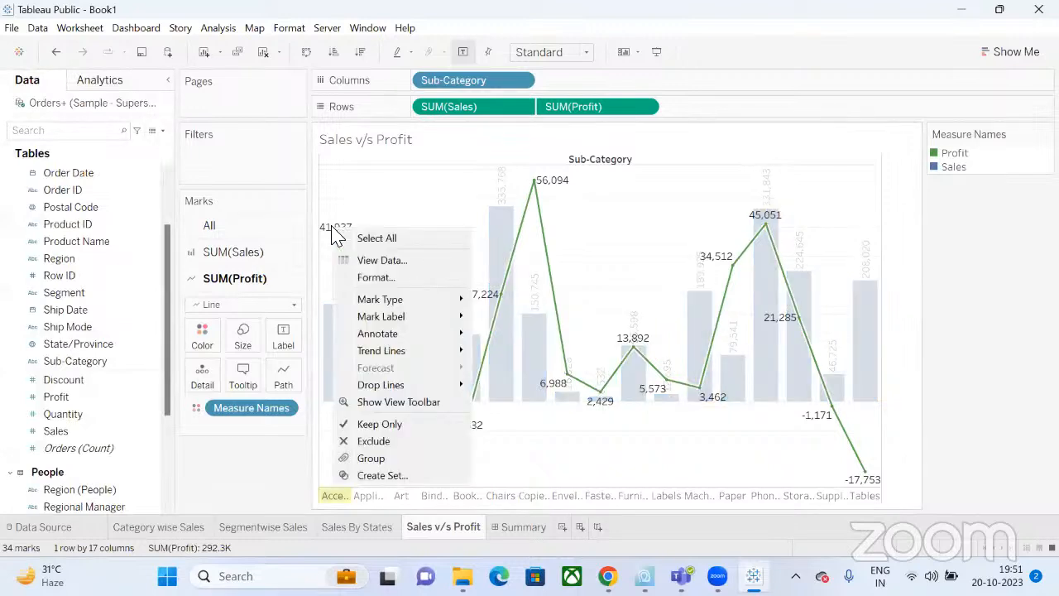
{"action": "left_click", "coordinate": [380, 276]}
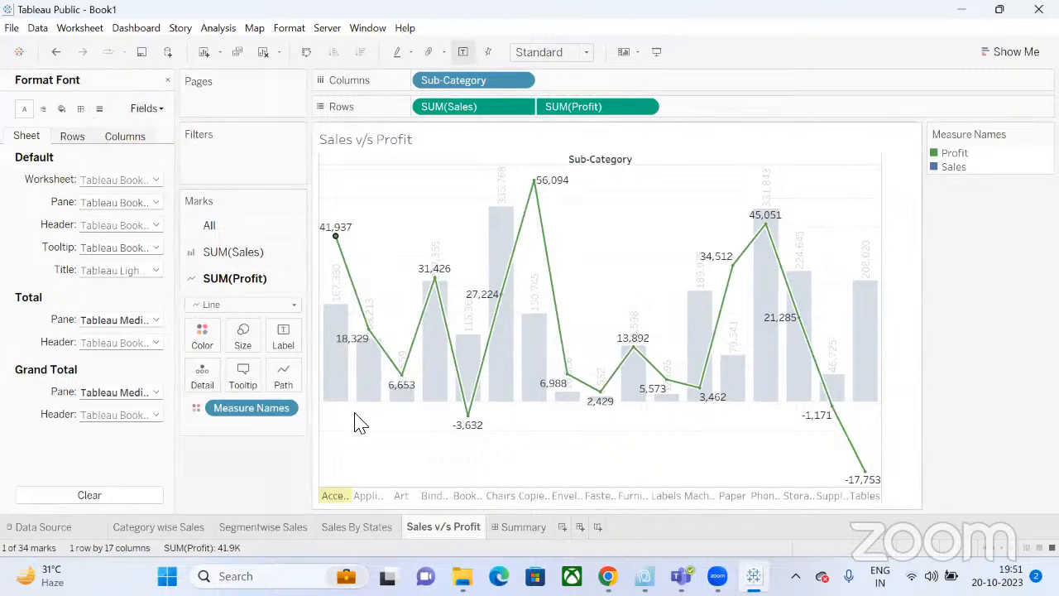
{"action": "left_click", "coordinate": [129, 499]}
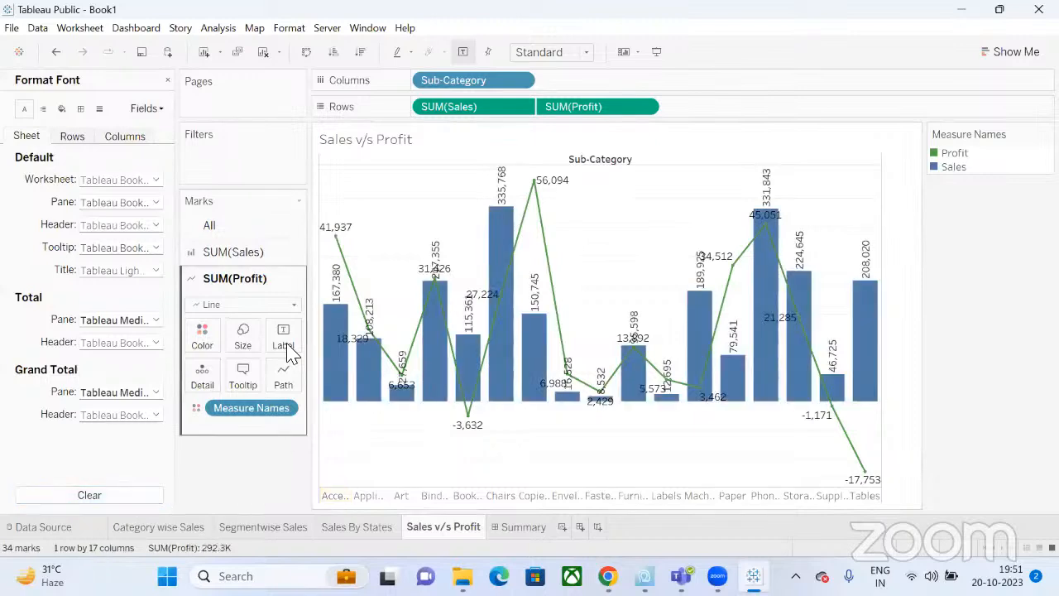
{"action": "left_click", "coordinate": [147, 110]}
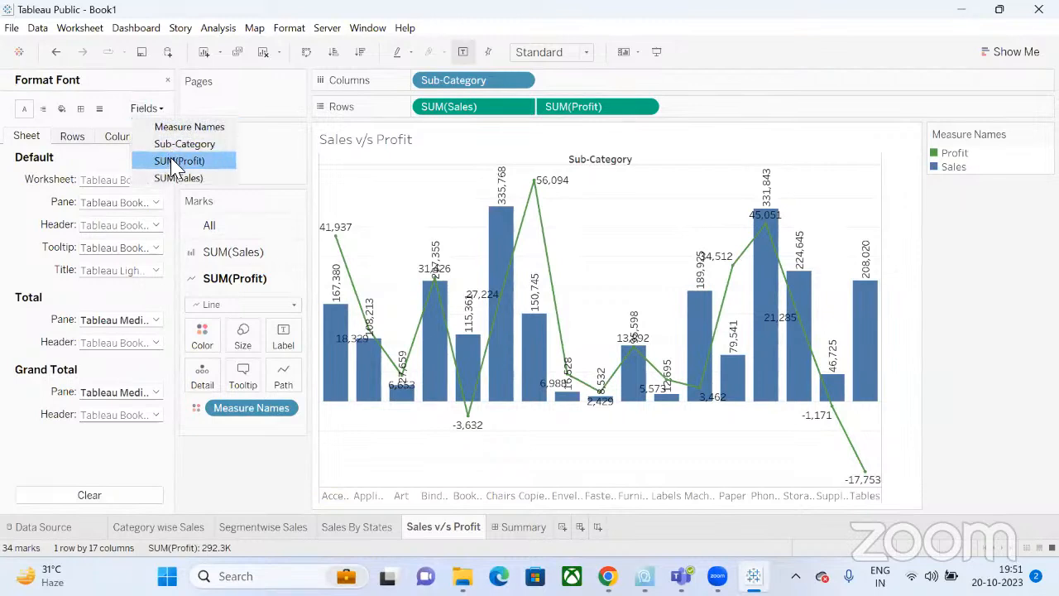
{"action": "left_click", "coordinate": [176, 162]}
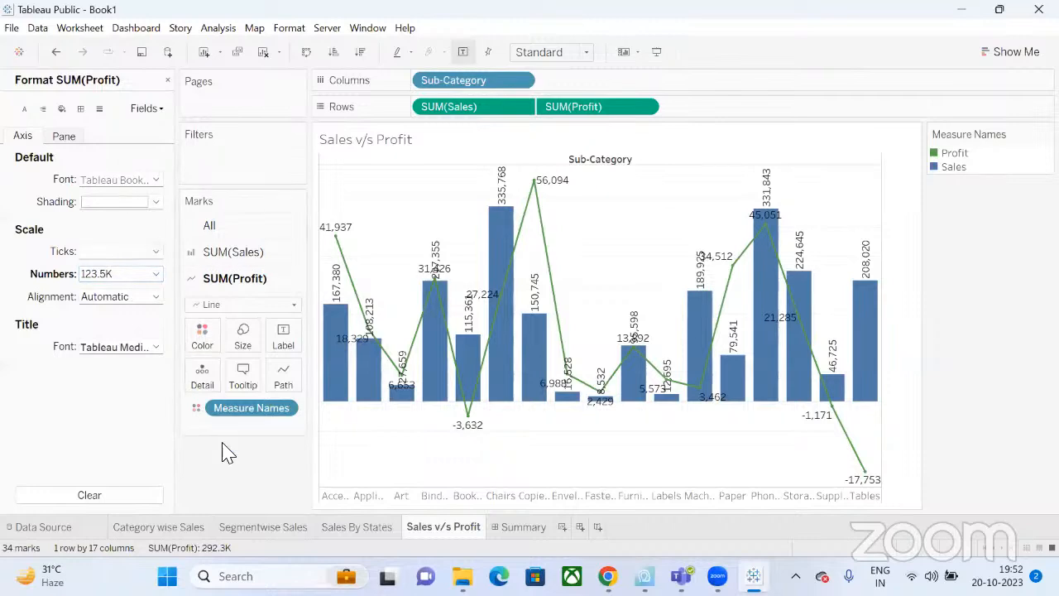
{"action": "left_click", "coordinate": [514, 534]}
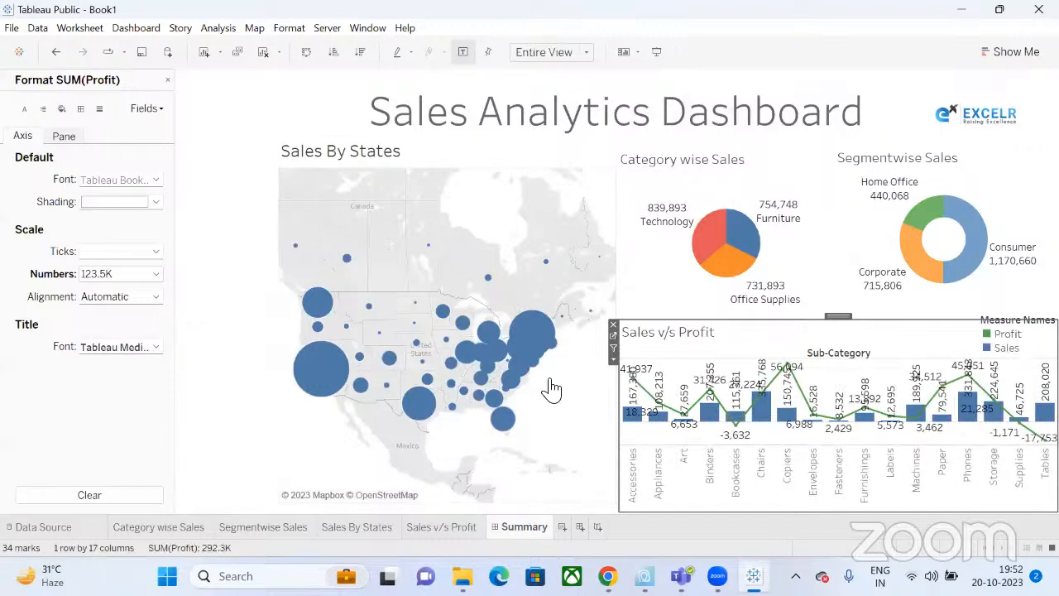
Make the dashboard's Sales v/s Profit labels read in thousands with one decimal, like 167.4K.
{"action": "left_click", "coordinate": [657, 52]}
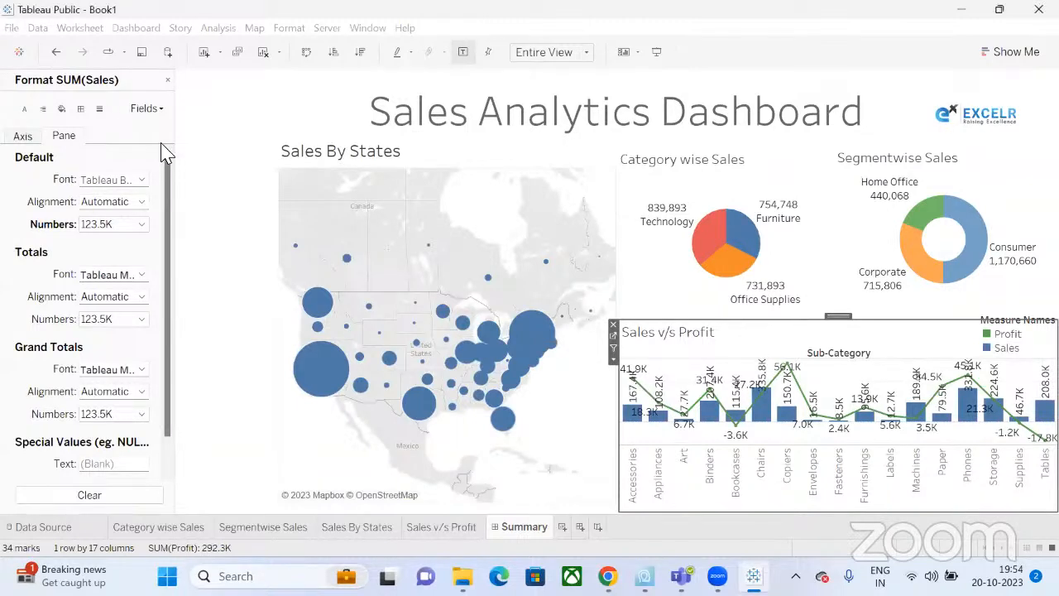
{"action": "key", "text": "Escape"}
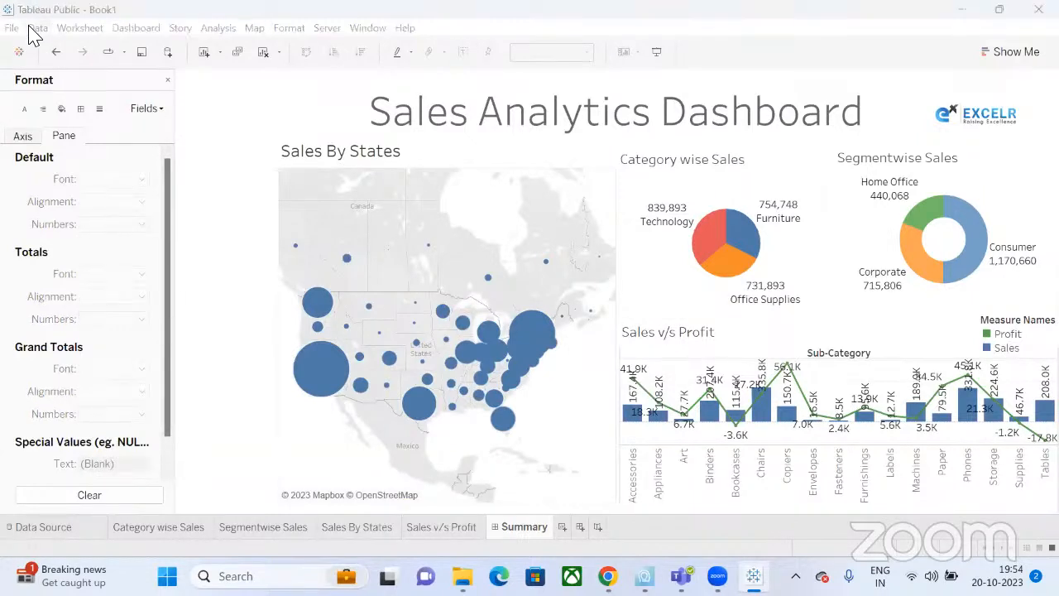
Reach Save to Tableau Public from the File menu, bringing up the save dialog titled Book1.
{"action": "left_click", "coordinate": [37, 27]}
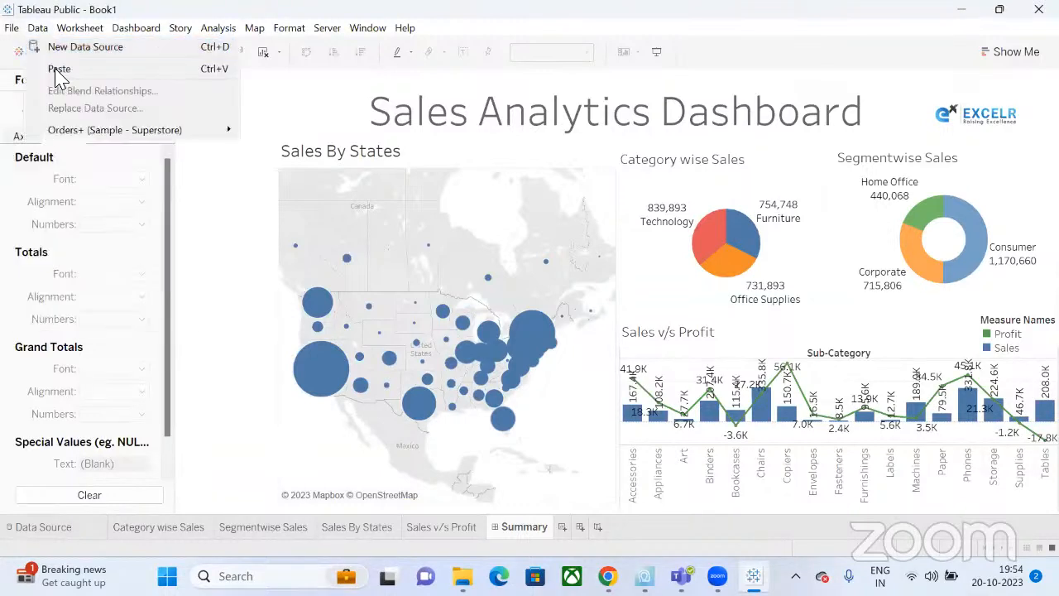
{"action": "left_click", "coordinate": [11, 27]}
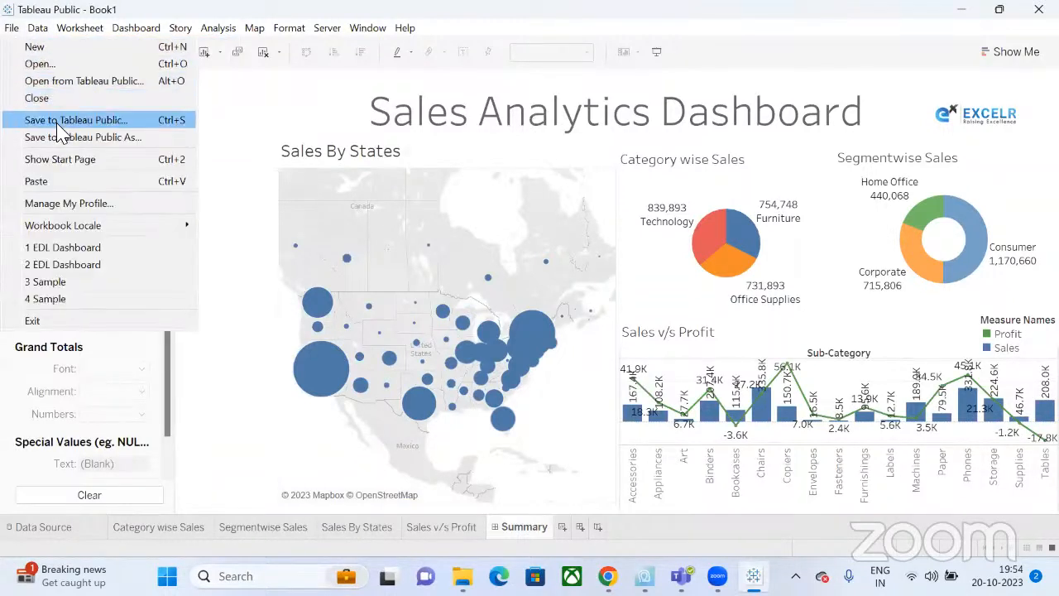
{"action": "key", "text": "Escape"}
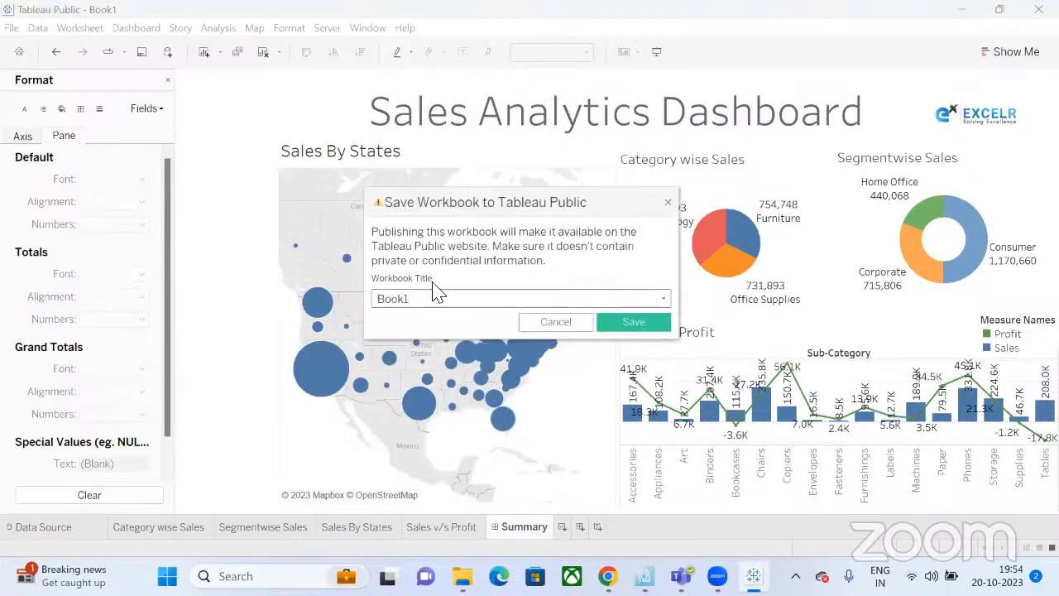
Replace the title Book1 with 'Dashboard_EDL' and save the workbook to Tableau Public.
{"action": "double_click", "coordinate": [406, 305]}
{"action": "type", "text": "Dashboard_EDL"}
{"action": "left_click", "coordinate": [641, 323]}
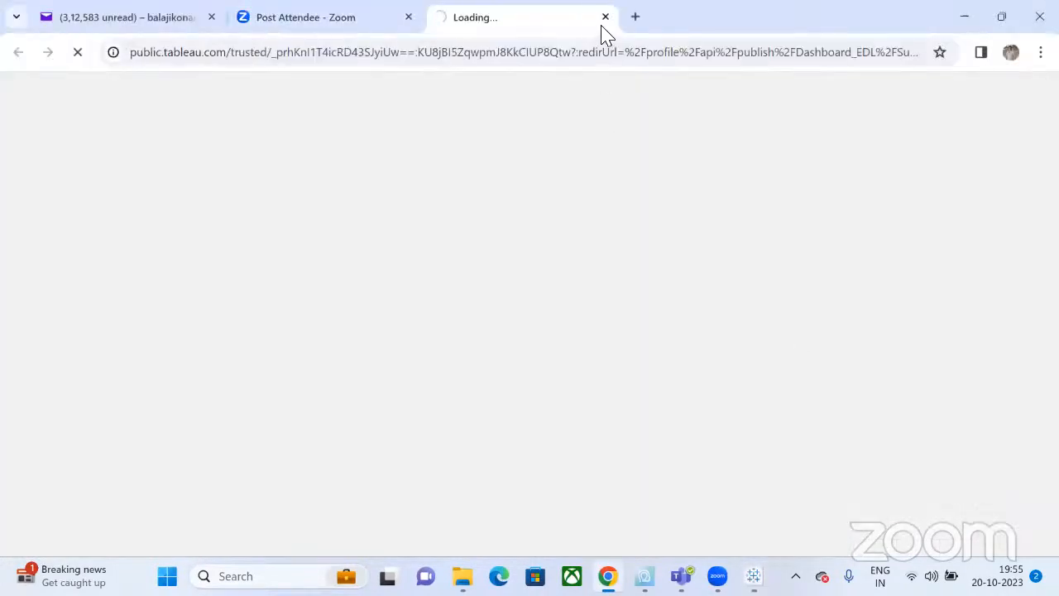
Close the loading Tableau Public web page and hide Chrome to return to the Dashboard_EDL workbook.
{"action": "left_click", "coordinate": [605, 17]}
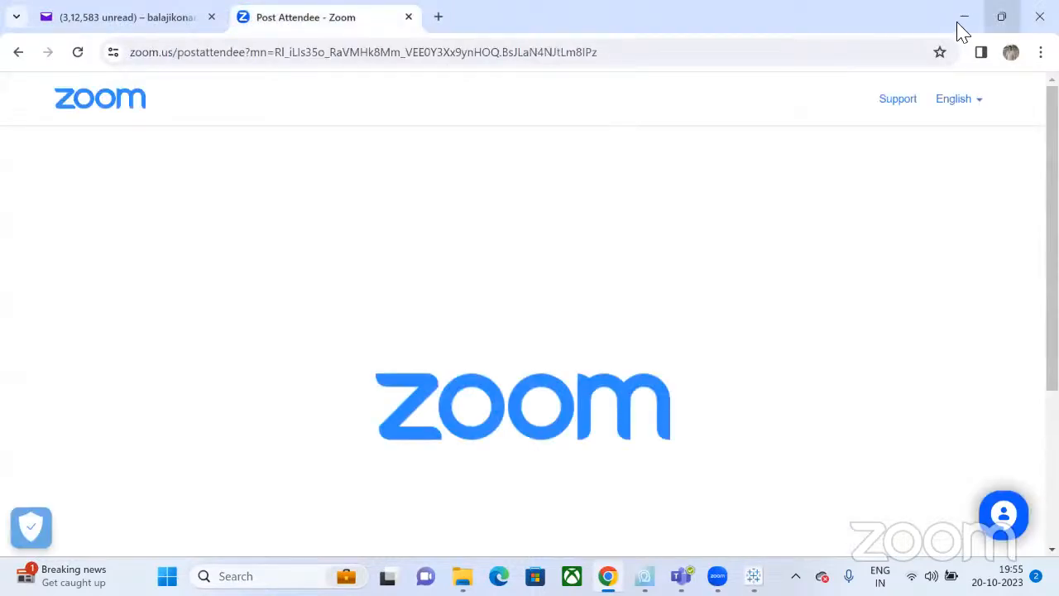
{"action": "left_click", "coordinate": [963, 28]}
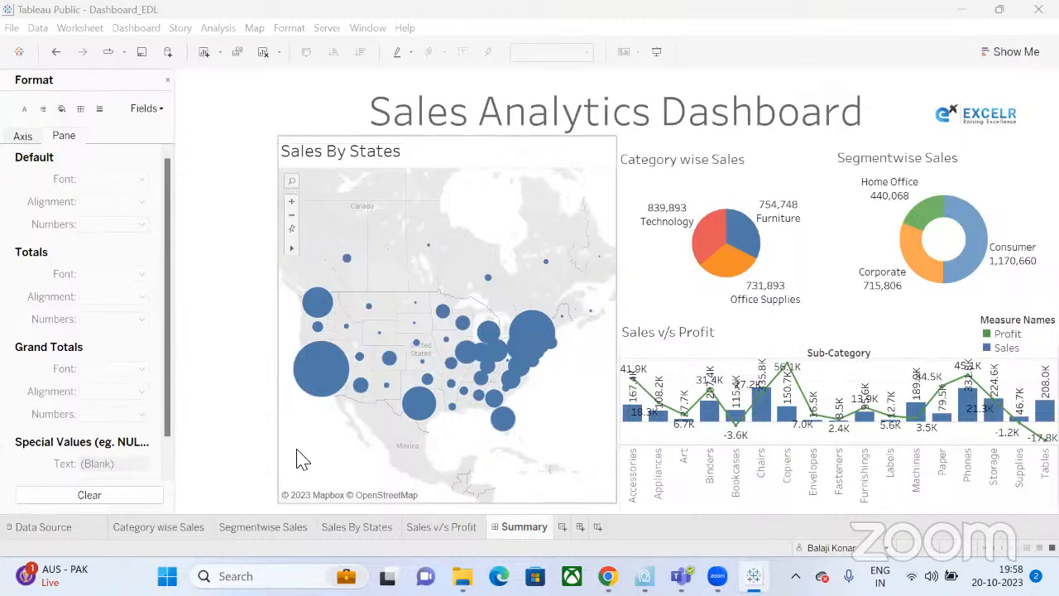
On the Category wise Sales sheet, close the Format pane and add a Category filter keeping all categories.
{"action": "left_click", "coordinate": [193, 526]}
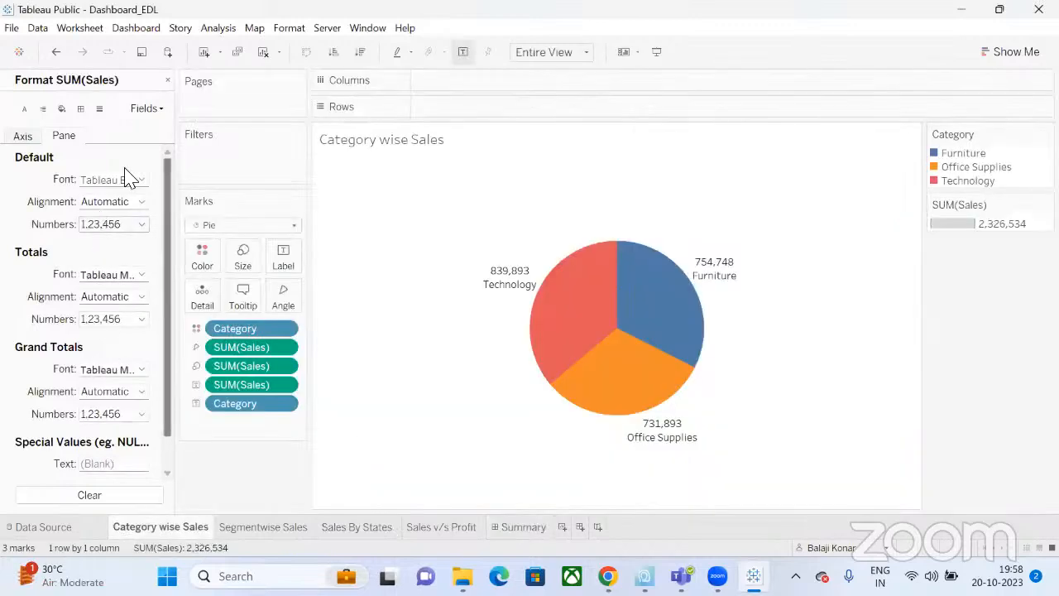
{"action": "left_click", "coordinate": [168, 81]}
{"action": "left_click", "coordinate": [169, 88]}
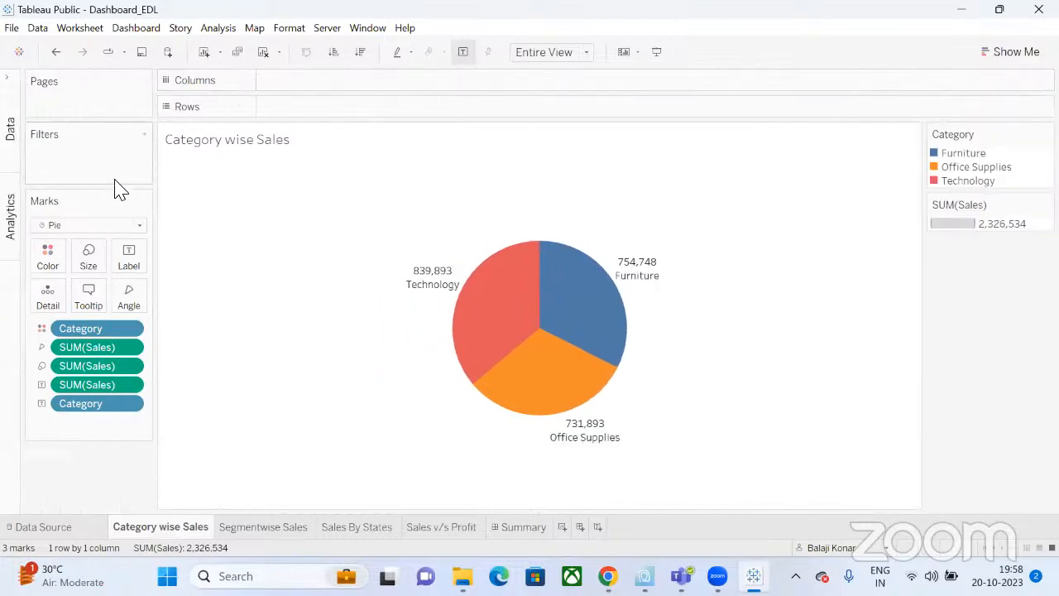
{"action": "left_click", "coordinate": [10, 210]}
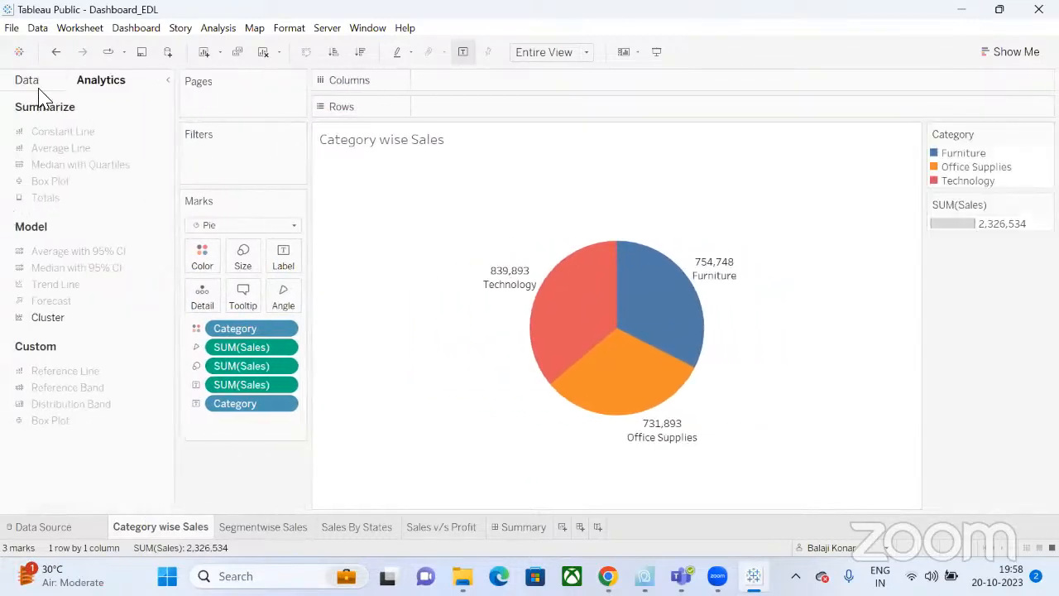
{"action": "left_click", "coordinate": [36, 84]}
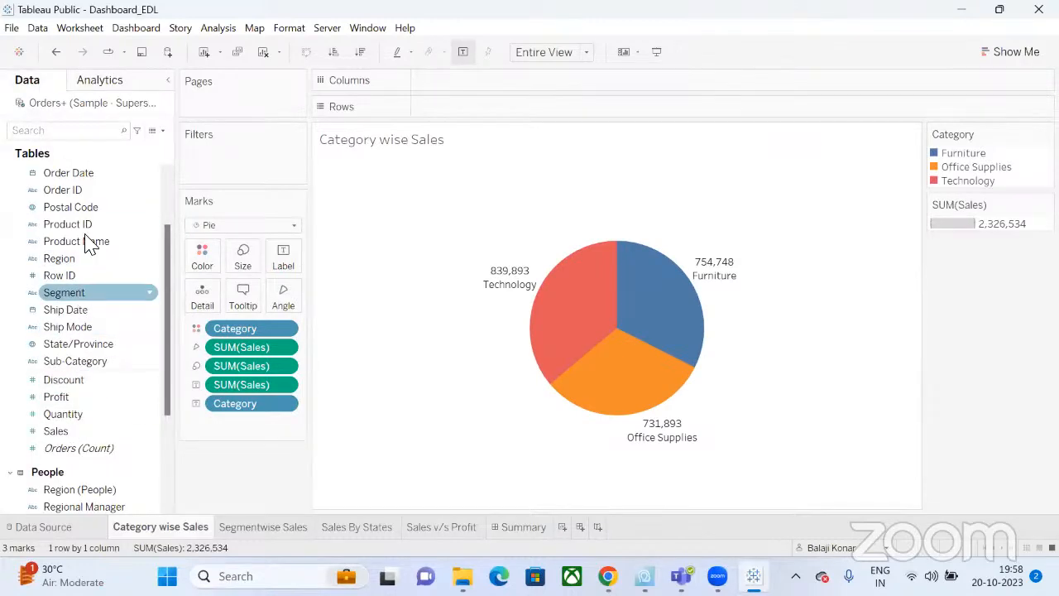
{"action": "scroll", "coordinate": [88, 187], "scroll_direction": "up", "scroll_amount": 3}
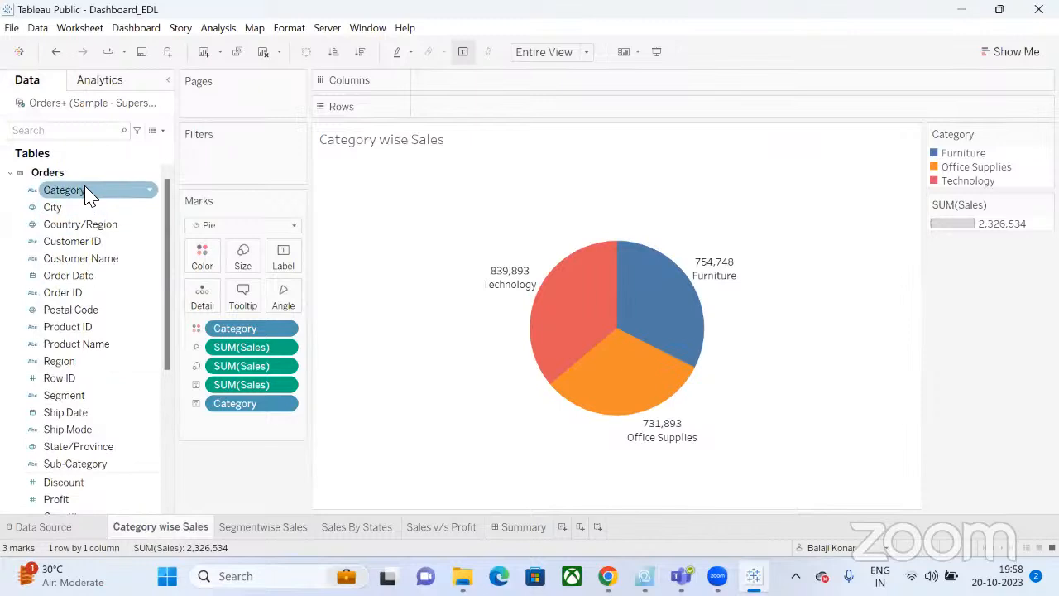
{"action": "left_click_drag", "start_coordinate": [87, 194], "coordinate": [209, 145]}
{"action": "left_click_drag", "start_coordinate": [76, 192], "coordinate": [258, 158]}
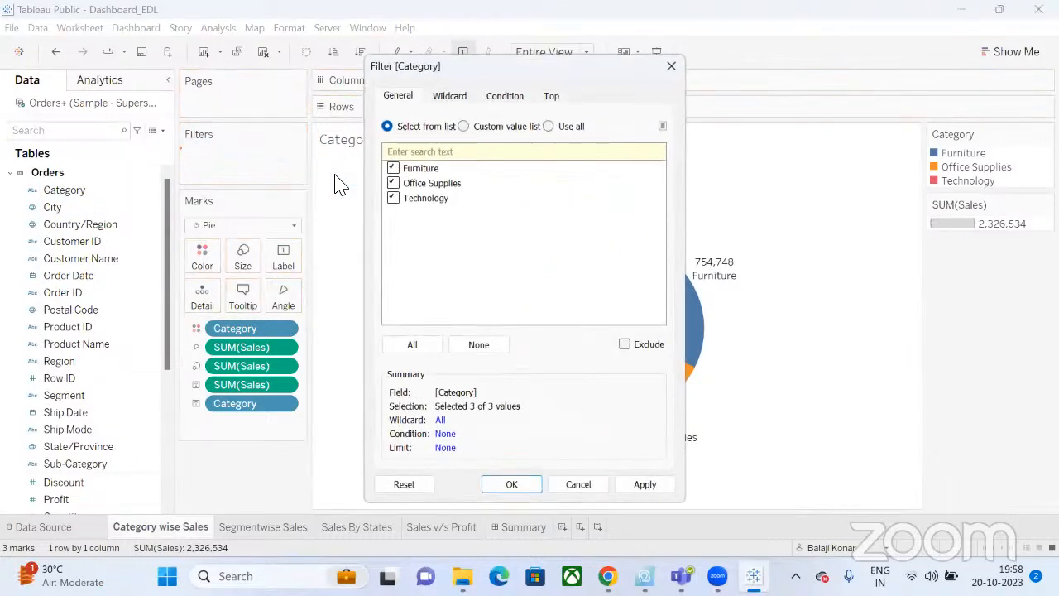
{"action": "left_click", "coordinate": [509, 486]}
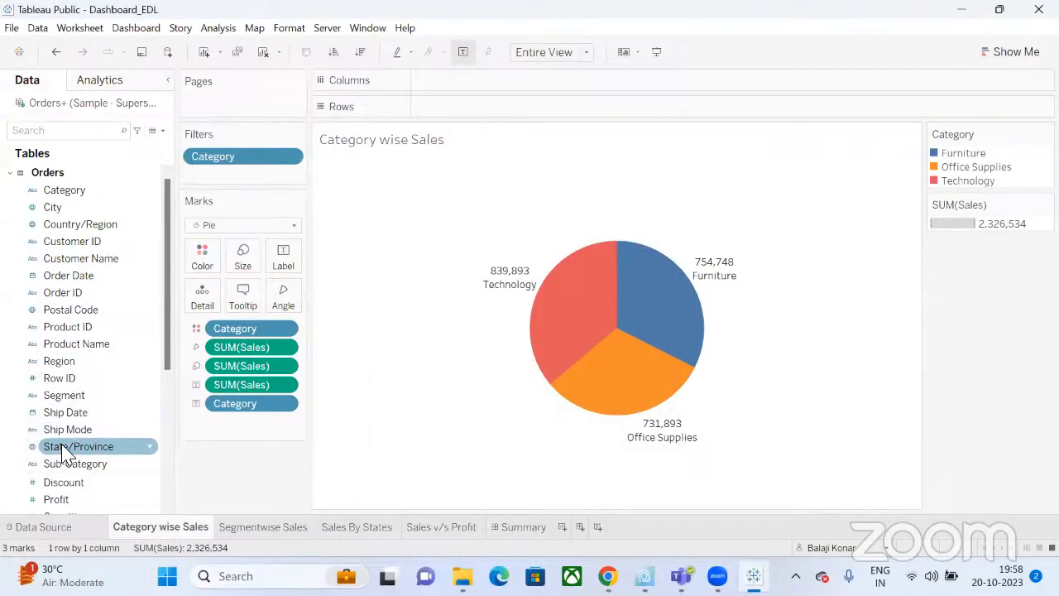
Abandon a State/Province filter and start a Country/Region filter instead.
{"action": "left_click_drag", "start_coordinate": [66, 455], "coordinate": [220, 177]}
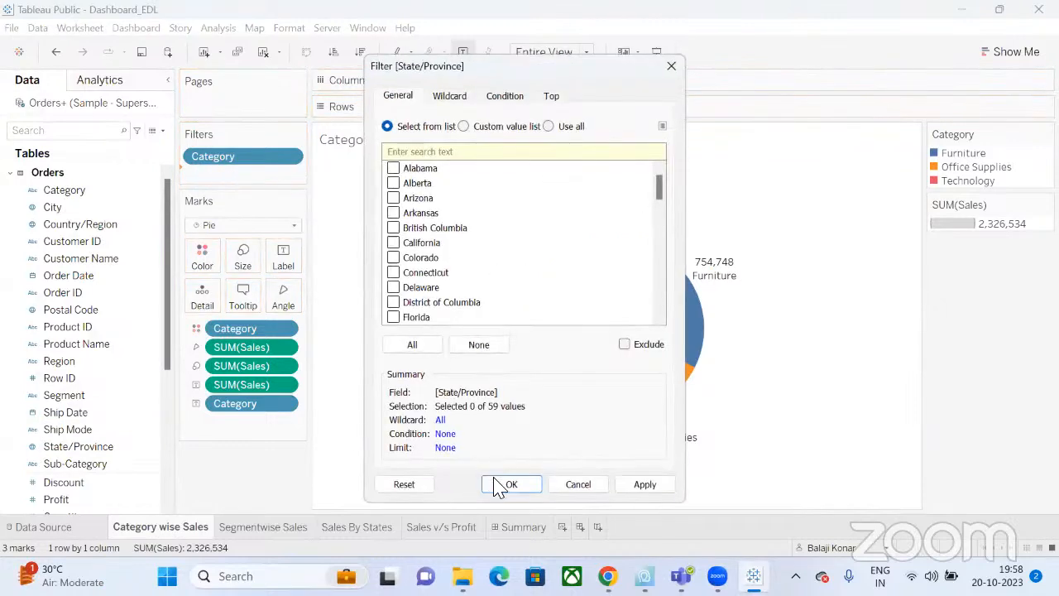
{"action": "left_click", "coordinate": [413, 347]}
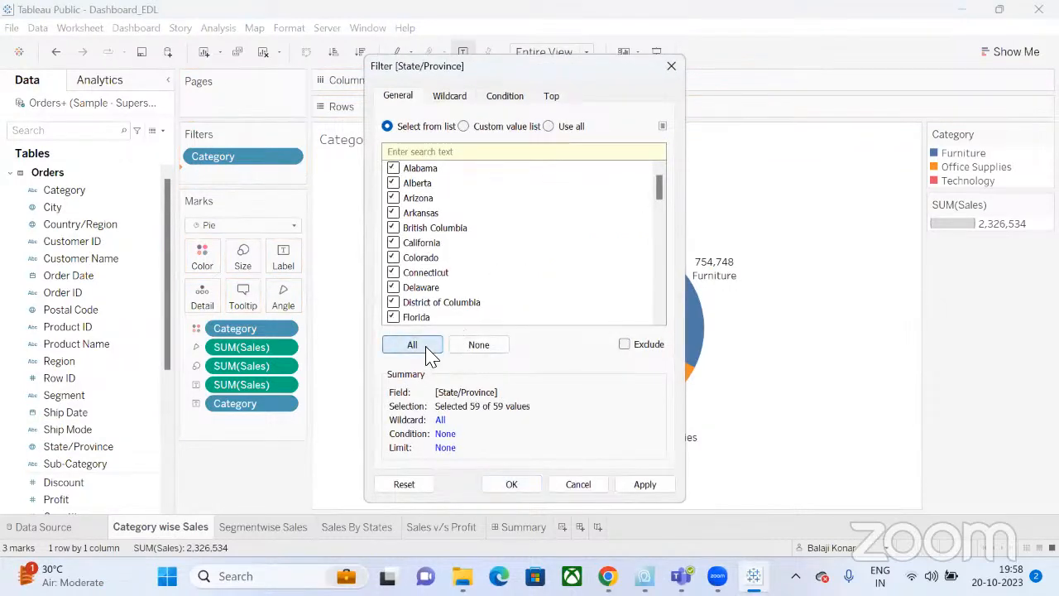
{"action": "left_click", "coordinate": [582, 486]}
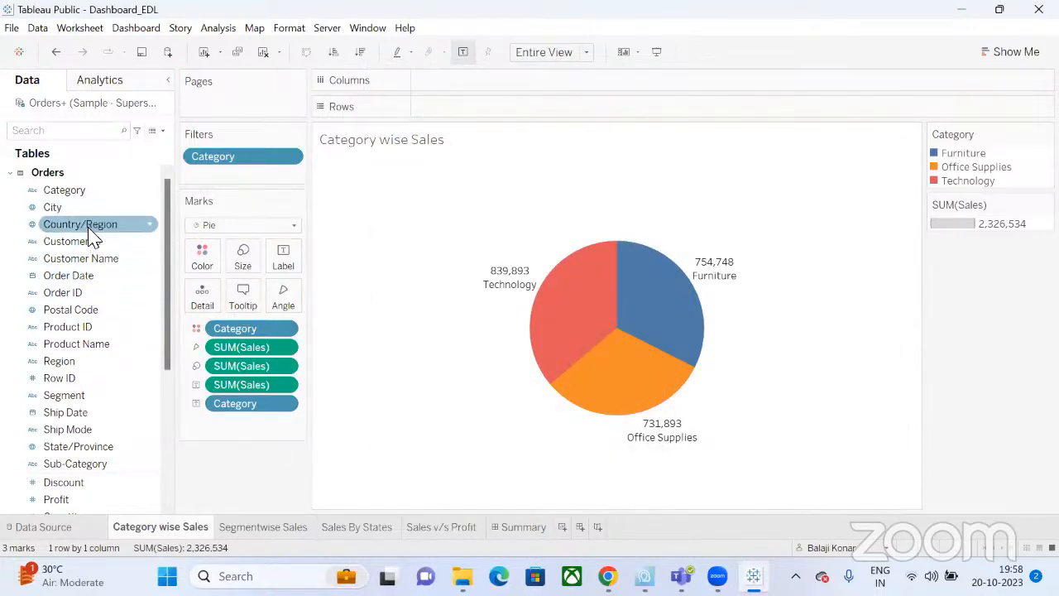
{"action": "left_click_drag", "start_coordinate": [89, 232], "coordinate": [251, 179]}
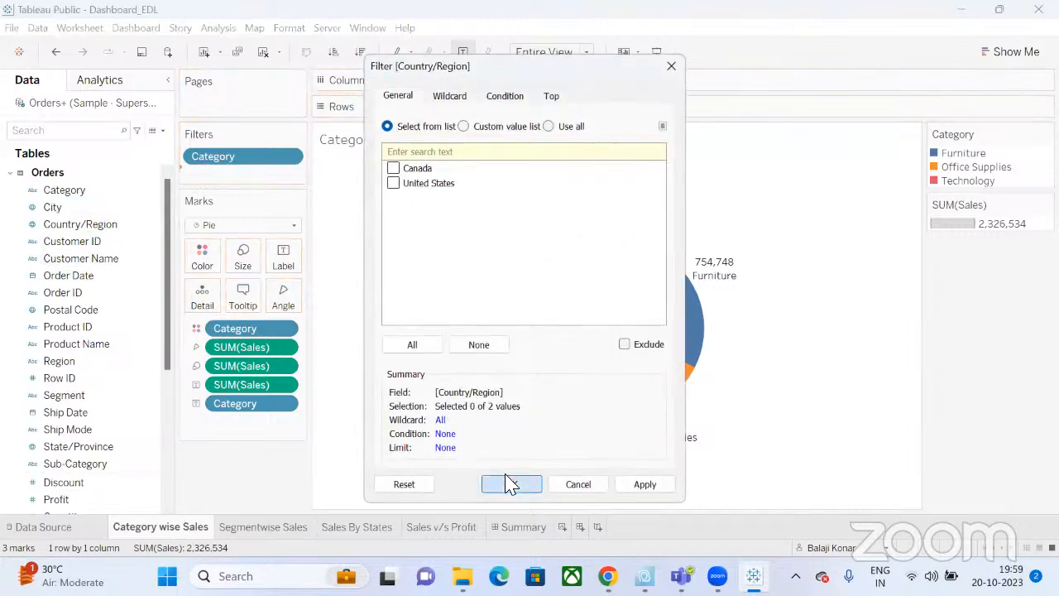
Set the Country/Region filter to include both Canada and United States.
{"action": "left_click", "coordinate": [510, 477]}
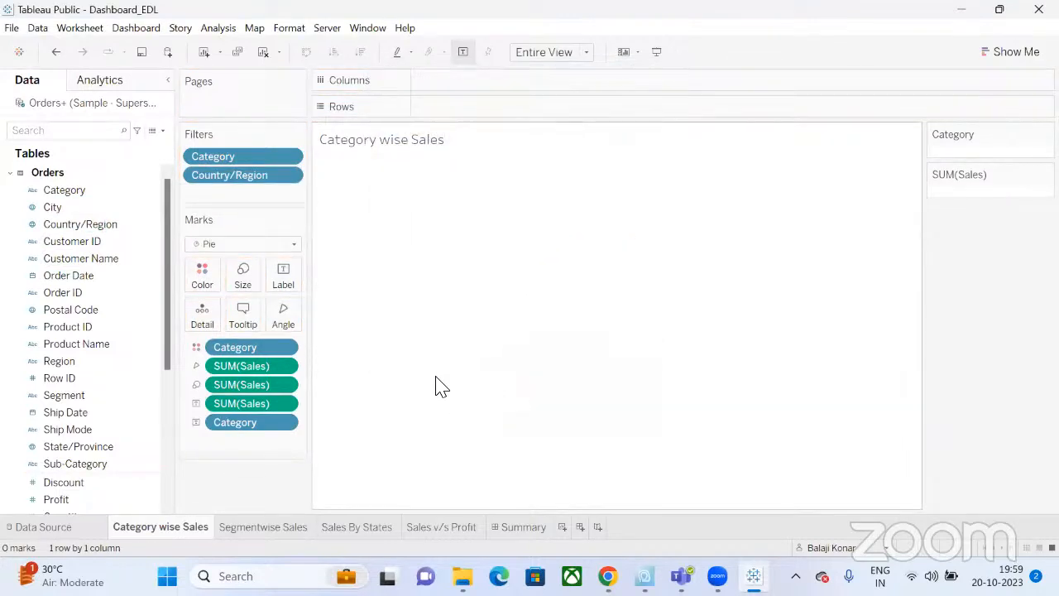
{"action": "left_click", "coordinate": [289, 176]}
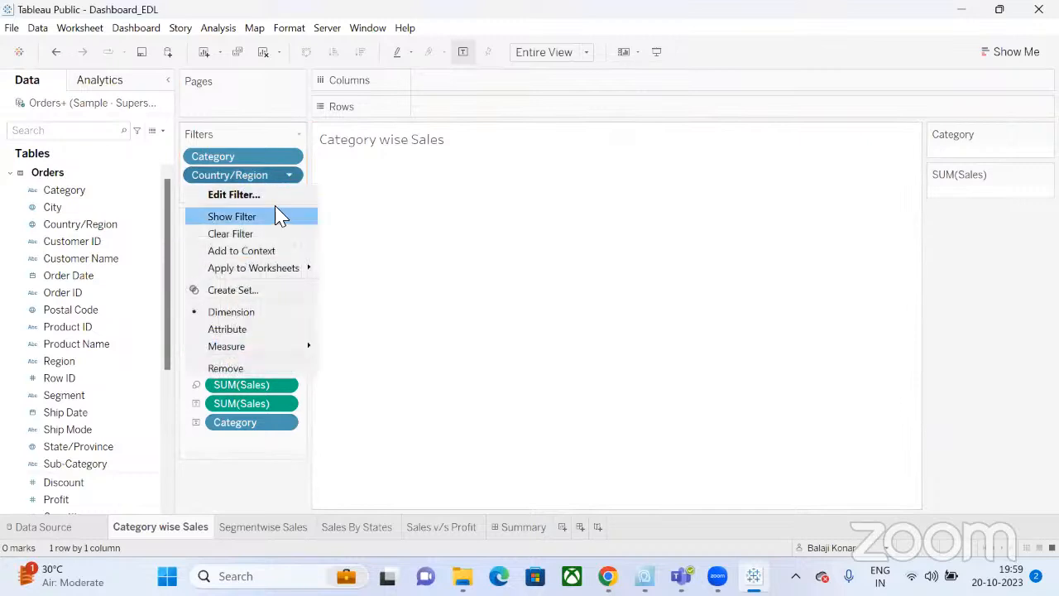
{"action": "left_click", "coordinate": [280, 196]}
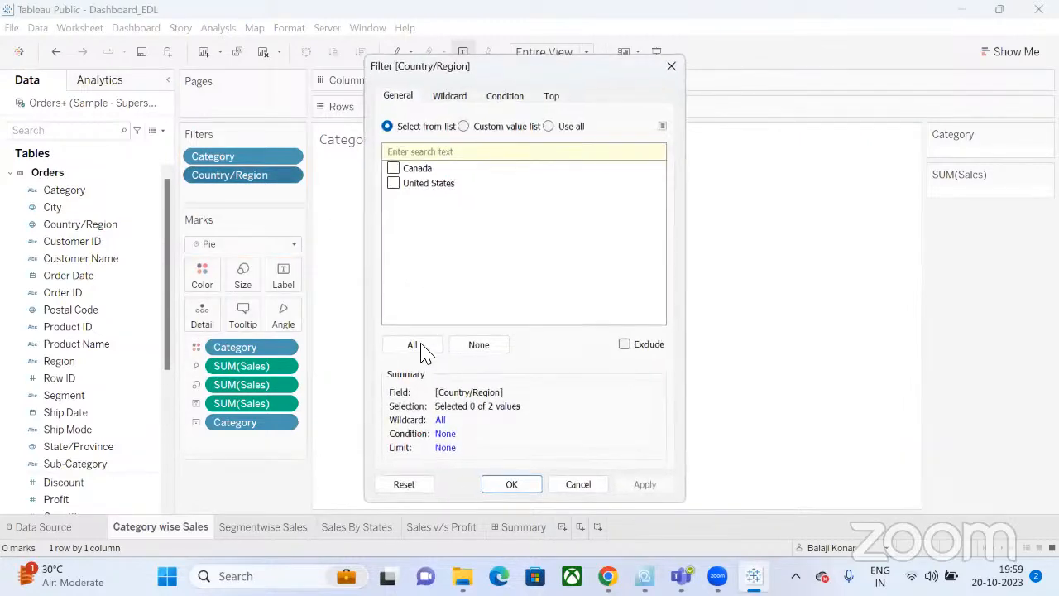
{"action": "left_click", "coordinate": [416, 346]}
{"action": "left_click", "coordinate": [507, 485]}
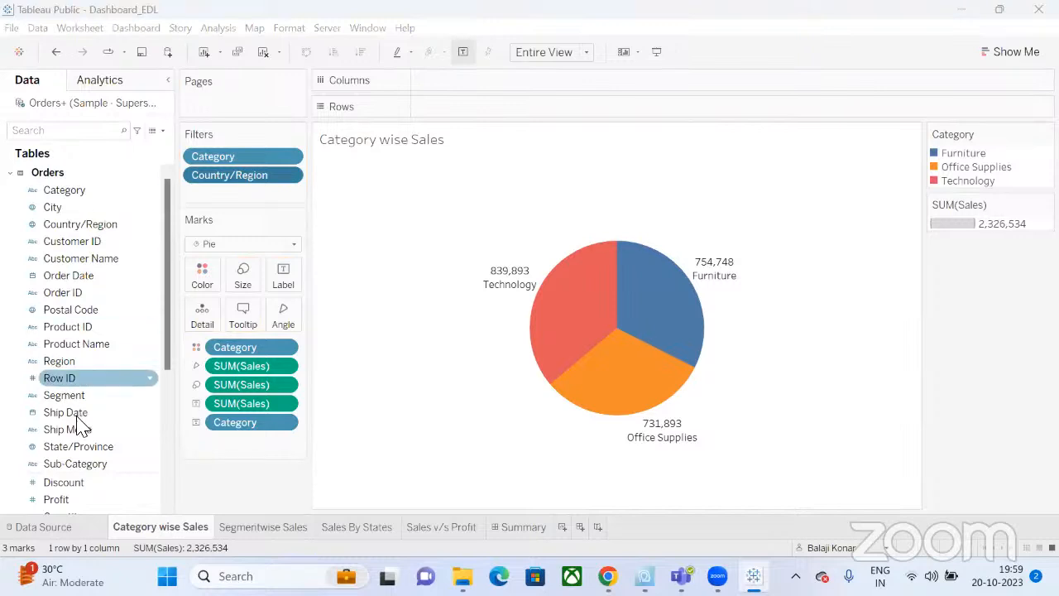
Add Segment and Sub-Category filters, keeping all 3 segments and all 17 sub-categories.
{"action": "left_click_drag", "start_coordinate": [74, 397], "coordinate": [264, 195]}
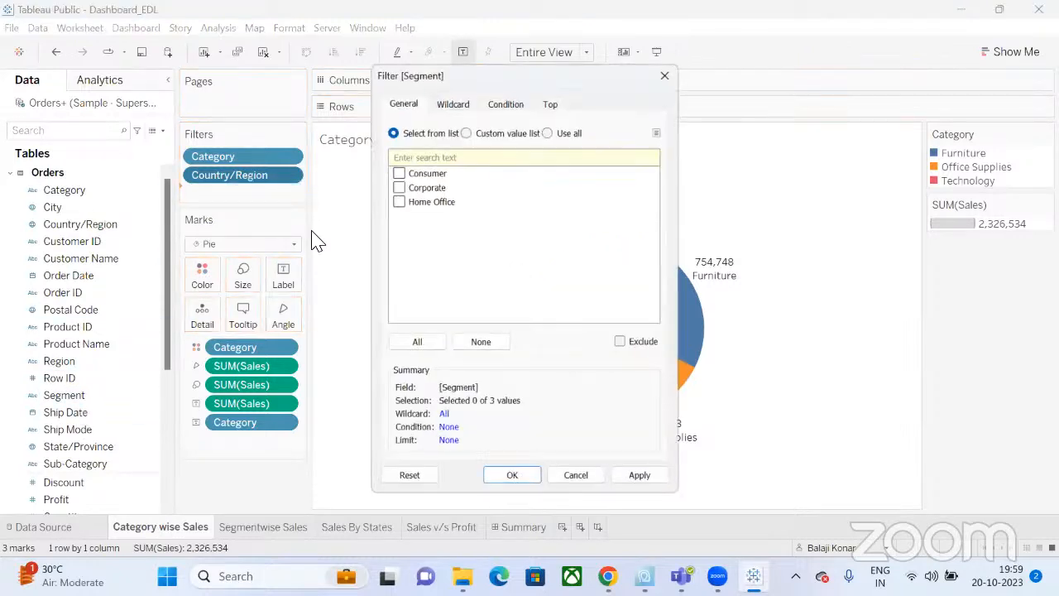
{"action": "left_click", "coordinate": [419, 346]}
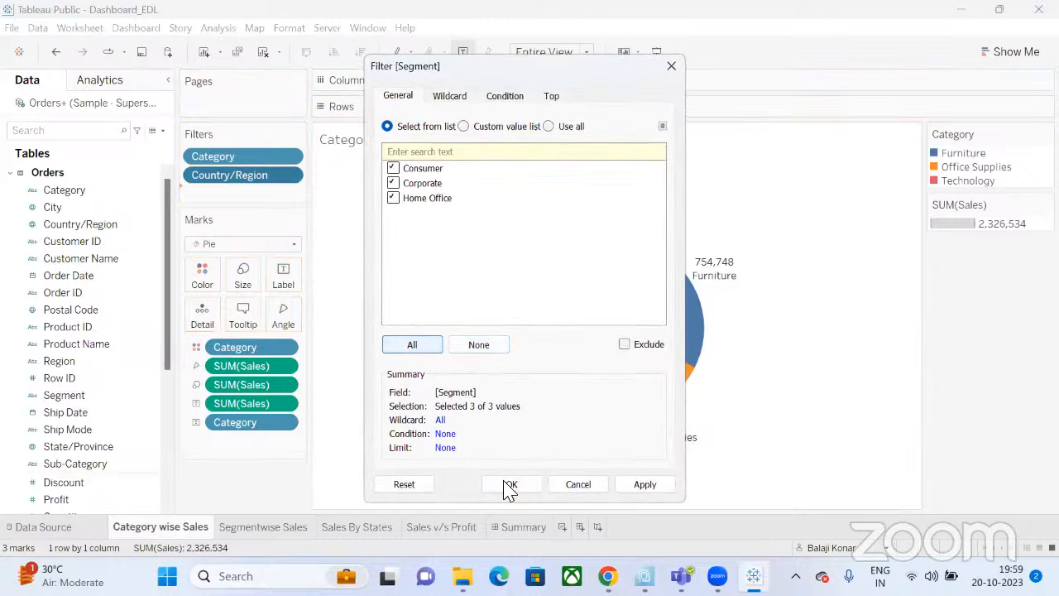
{"action": "left_click", "coordinate": [510, 485]}
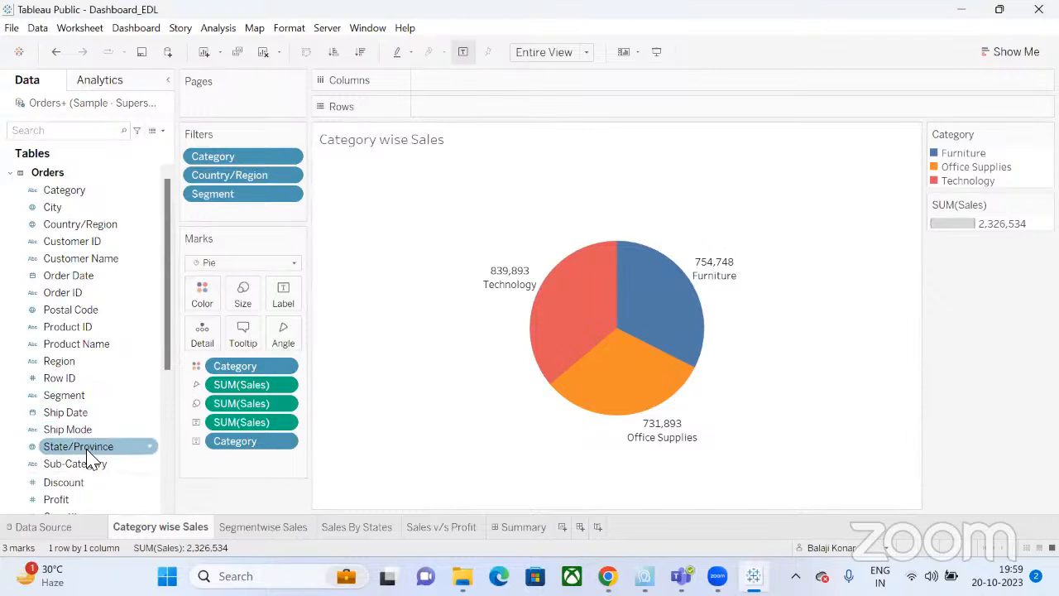
{"action": "left_click_drag", "start_coordinate": [74, 463], "coordinate": [271, 219]}
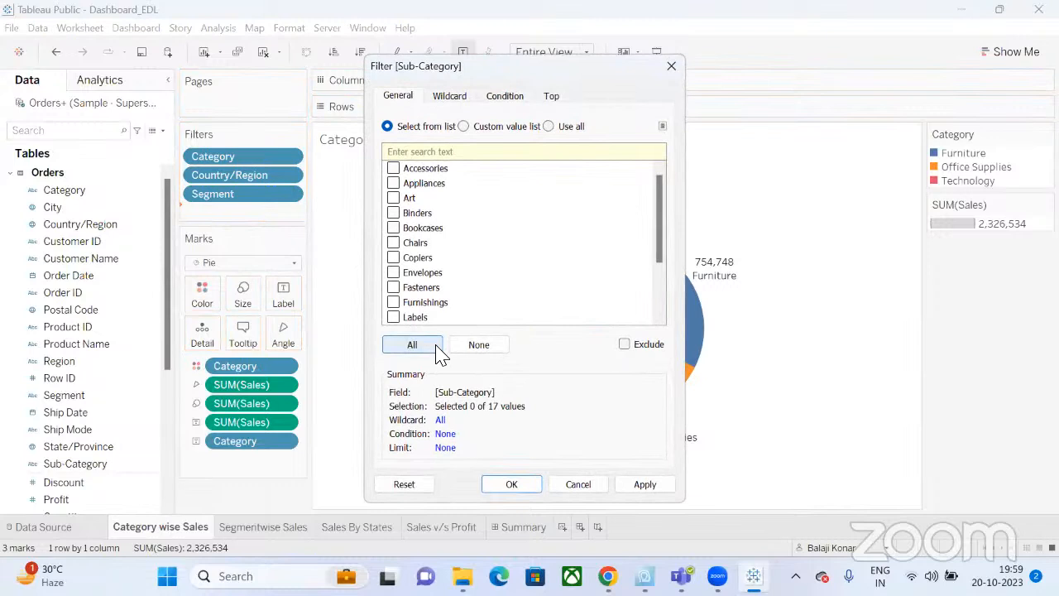
{"action": "left_click", "coordinate": [432, 346]}
{"action": "left_click", "coordinate": [513, 487]}
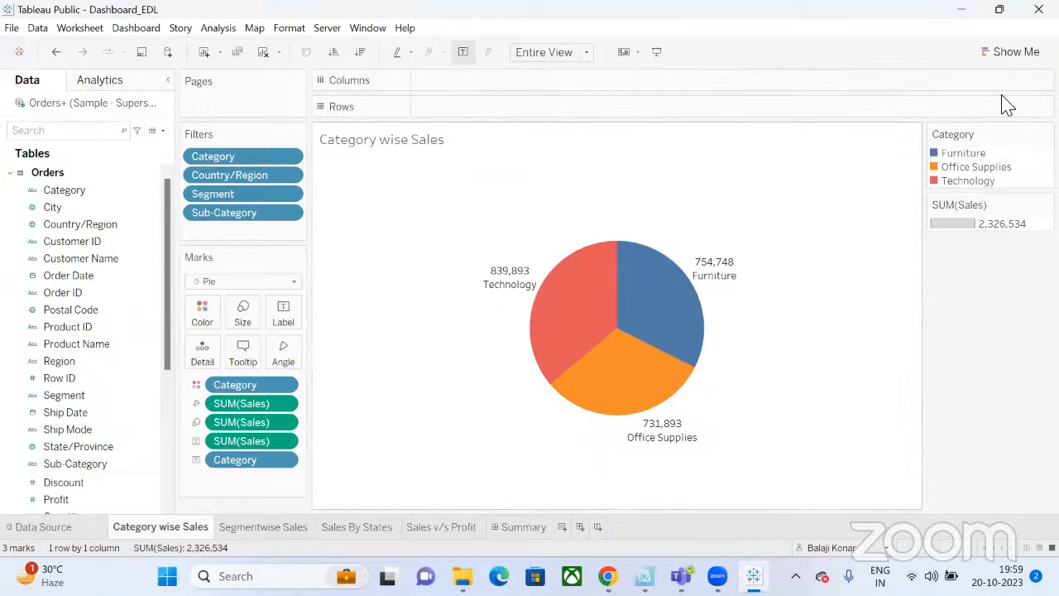
On the Summary dashboard, bring up the Category wise Sales chart's Filters submenu.
{"action": "left_click", "coordinate": [532, 531]}
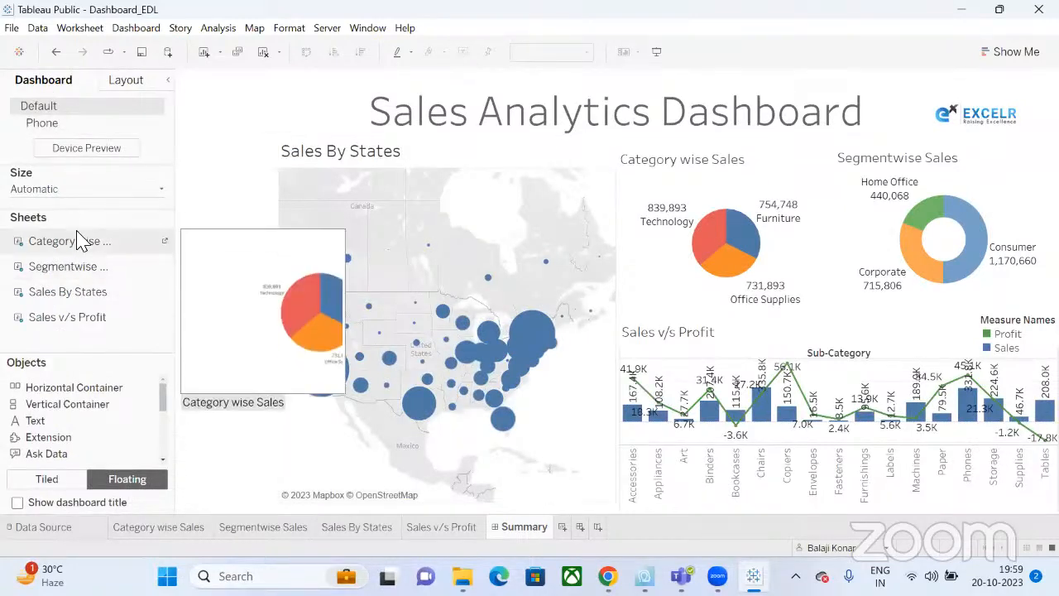
{"action": "mouse_move", "coordinate": [105, 275]}
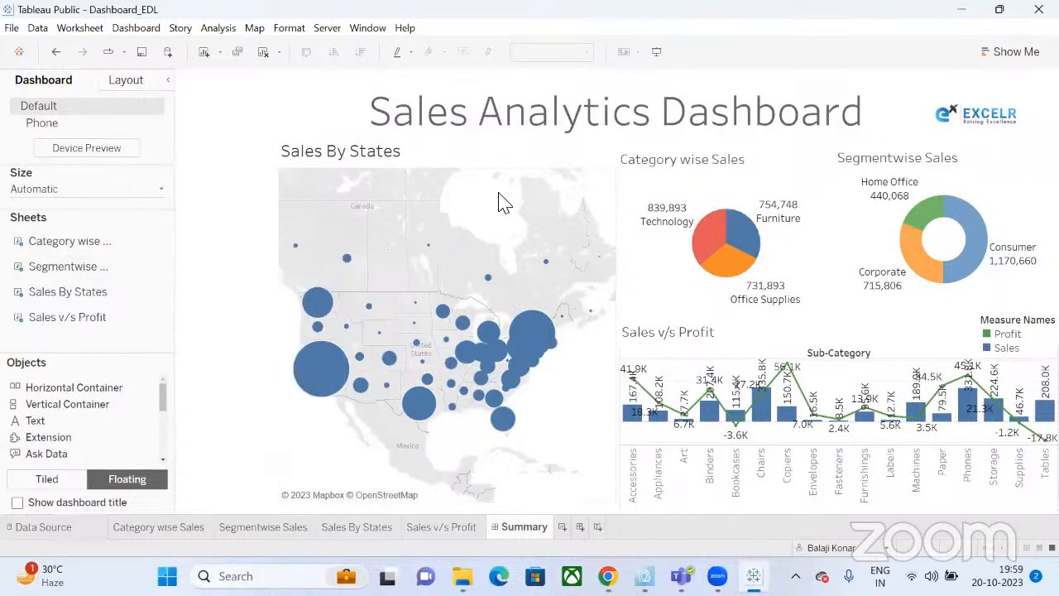
{"action": "left_click", "coordinate": [556, 160]}
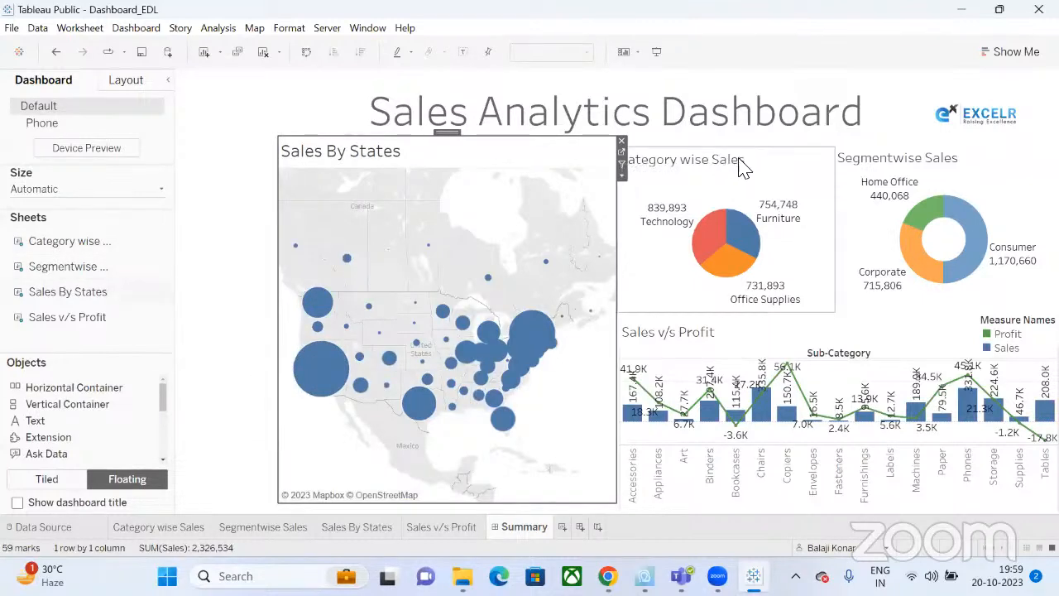
{"action": "left_click", "coordinate": [742, 165]}
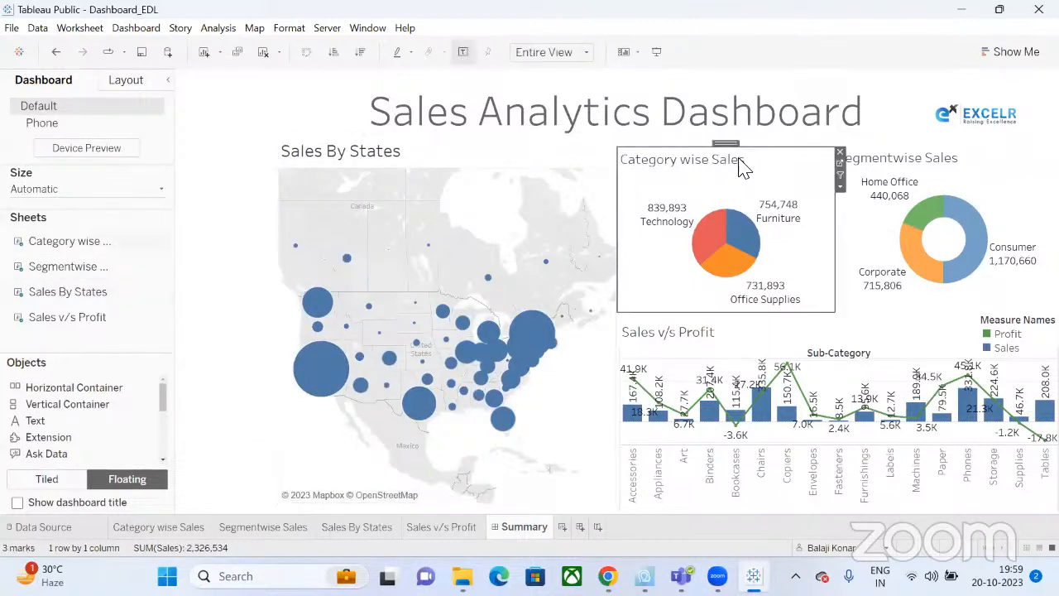
{"action": "left_click", "coordinate": [841, 185]}
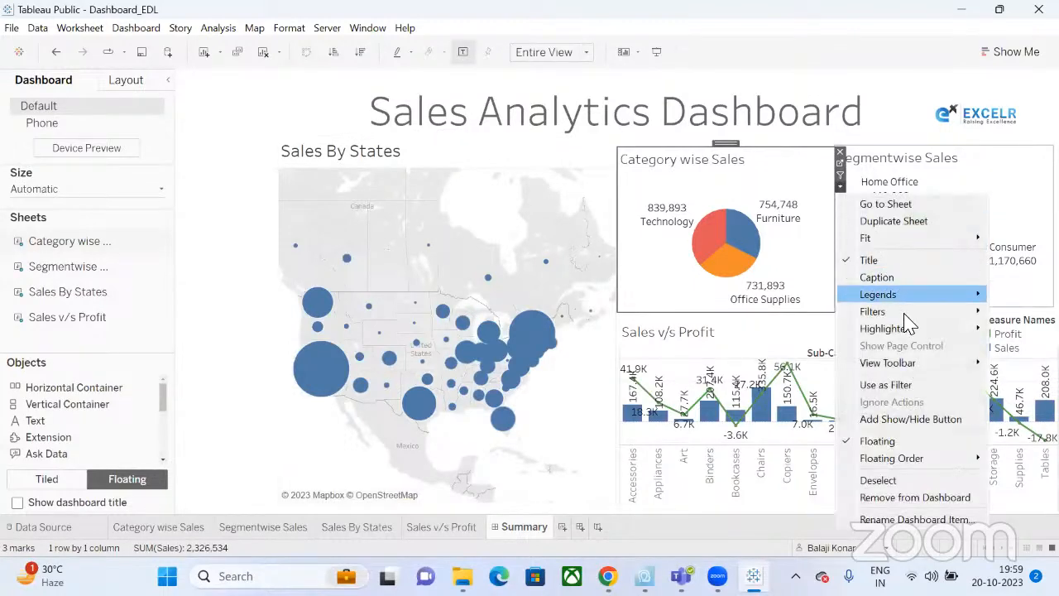
{"action": "mouse_move", "coordinate": [907, 319]}
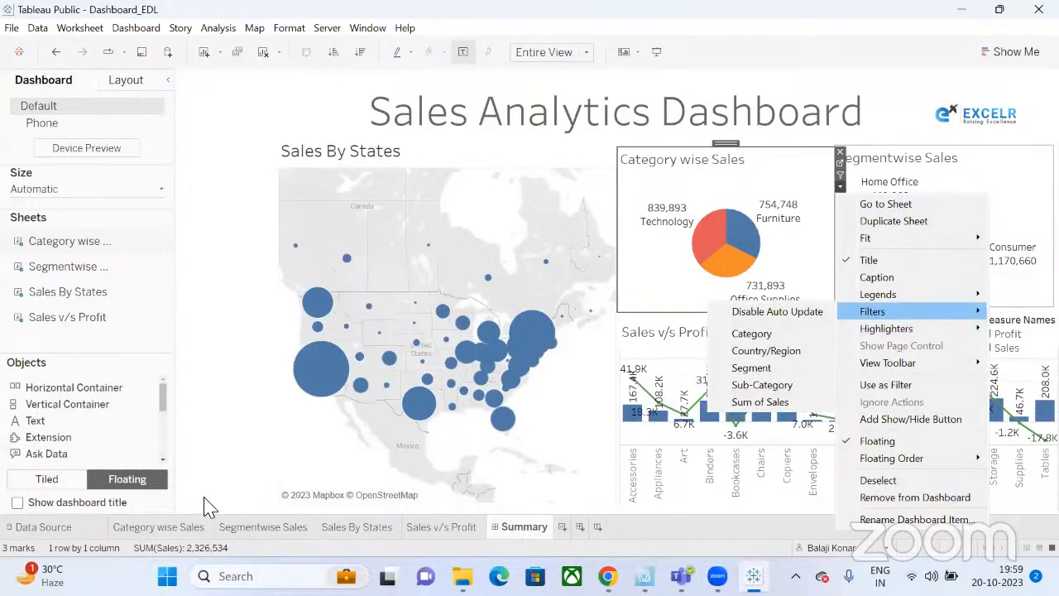
Show the Category filter card from the Category wise Sales chart and move it left of the map.
{"action": "left_click", "coordinate": [169, 530]}
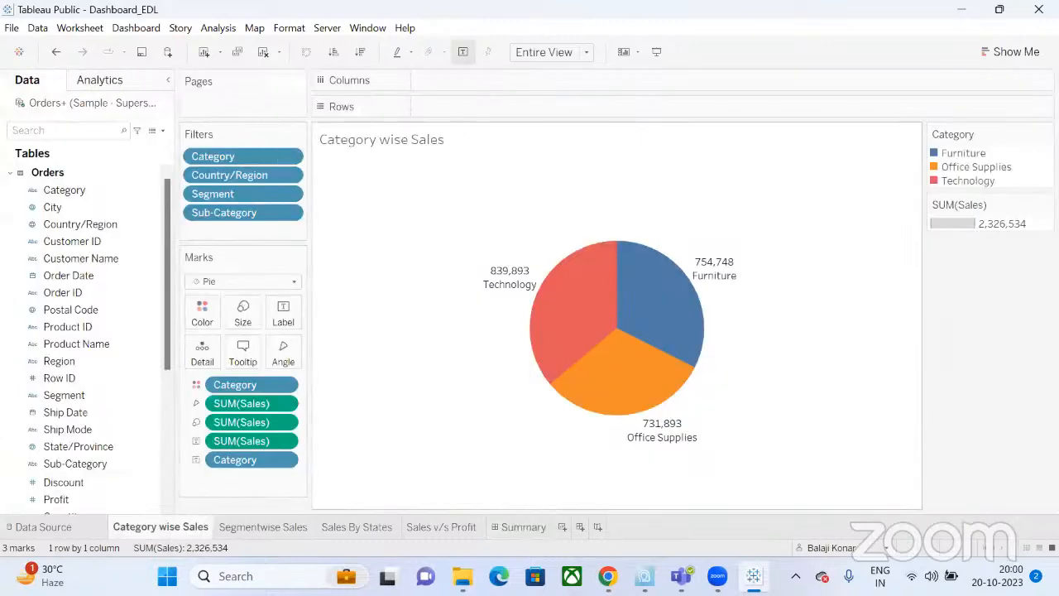
{"action": "left_click", "coordinate": [521, 527]}
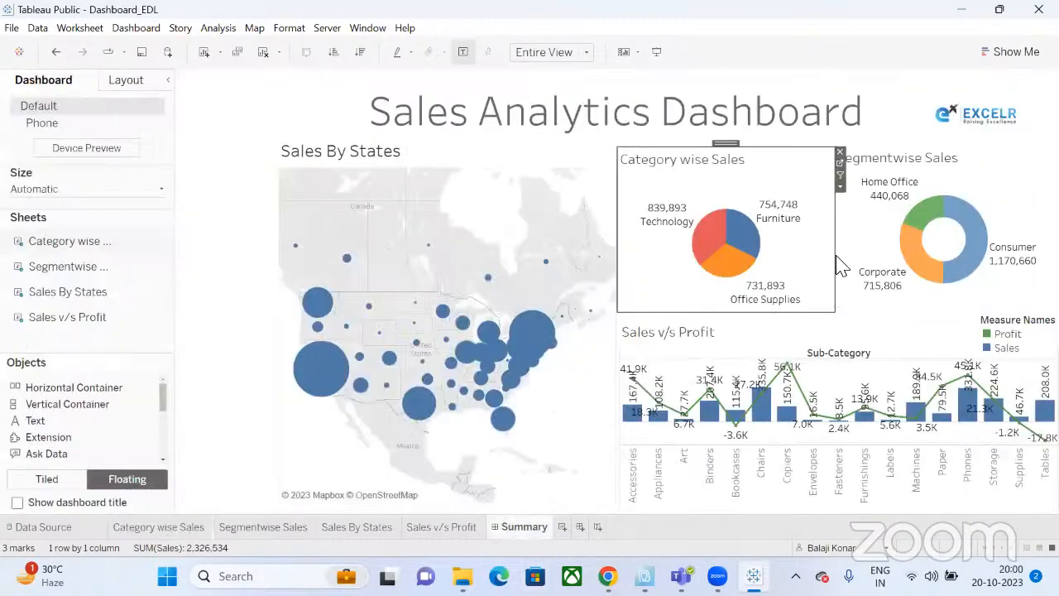
{"action": "left_click", "coordinate": [840, 187]}
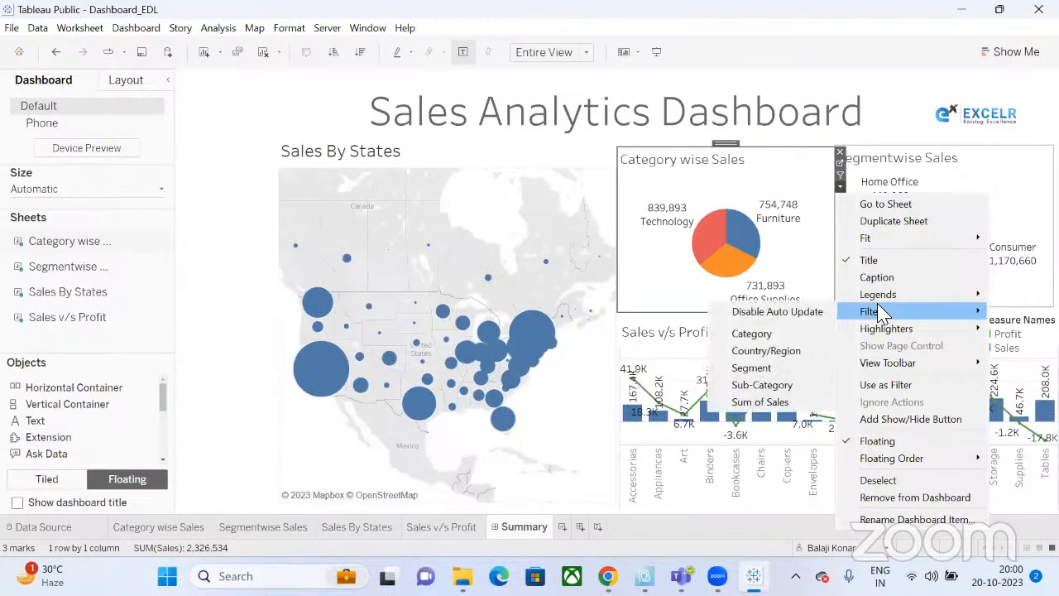
{"action": "left_click", "coordinate": [792, 335]}
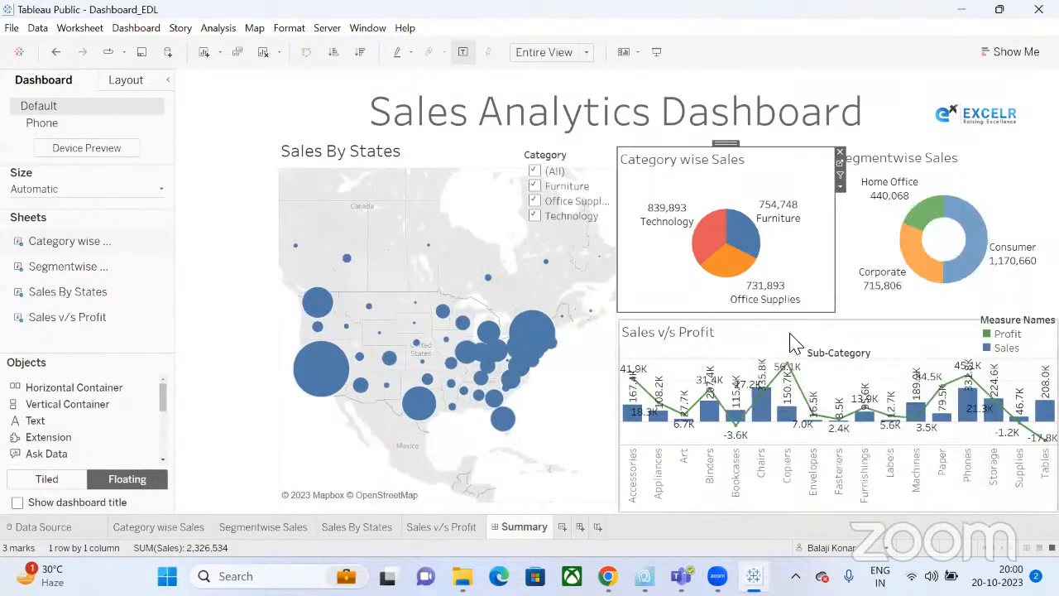
{"action": "left_click", "coordinate": [556, 159]}
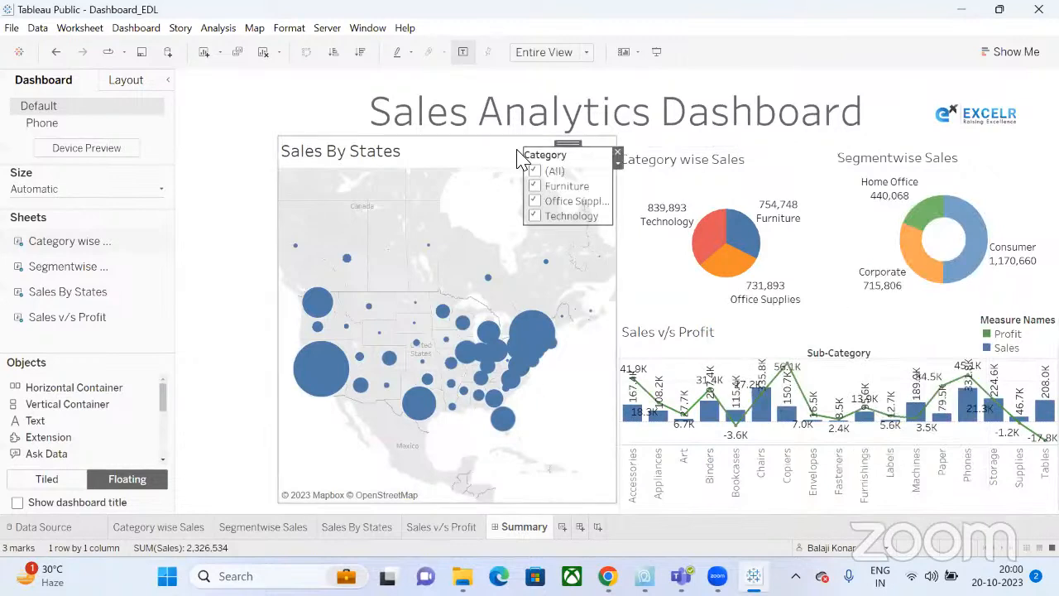
{"action": "left_click_drag", "start_coordinate": [571, 146], "coordinate": [231, 142]}
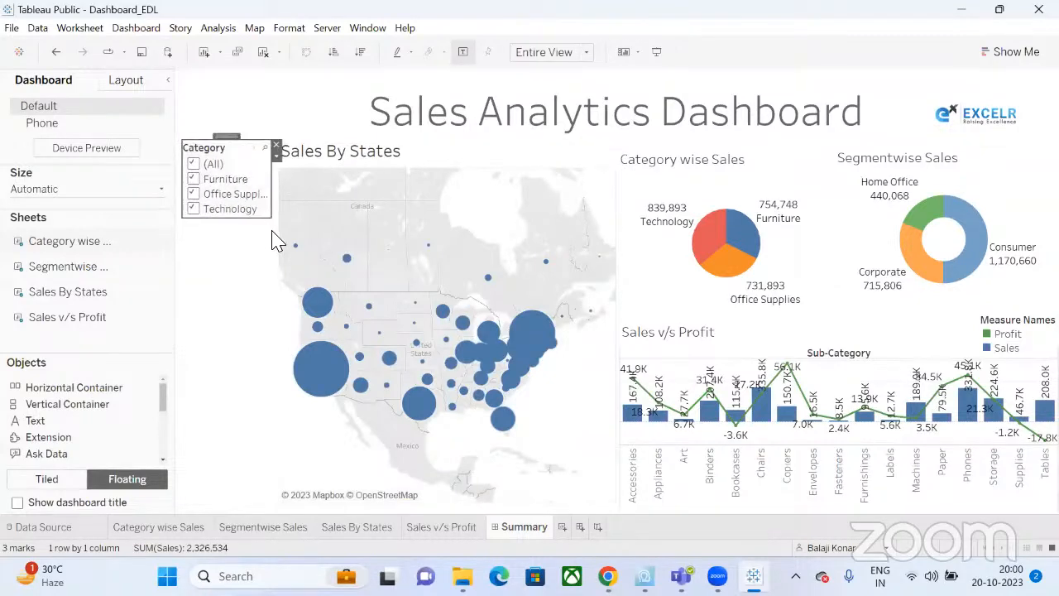
Make the Category filter a single-value dropdown and shrink its card.
{"action": "left_click", "coordinate": [275, 158]}
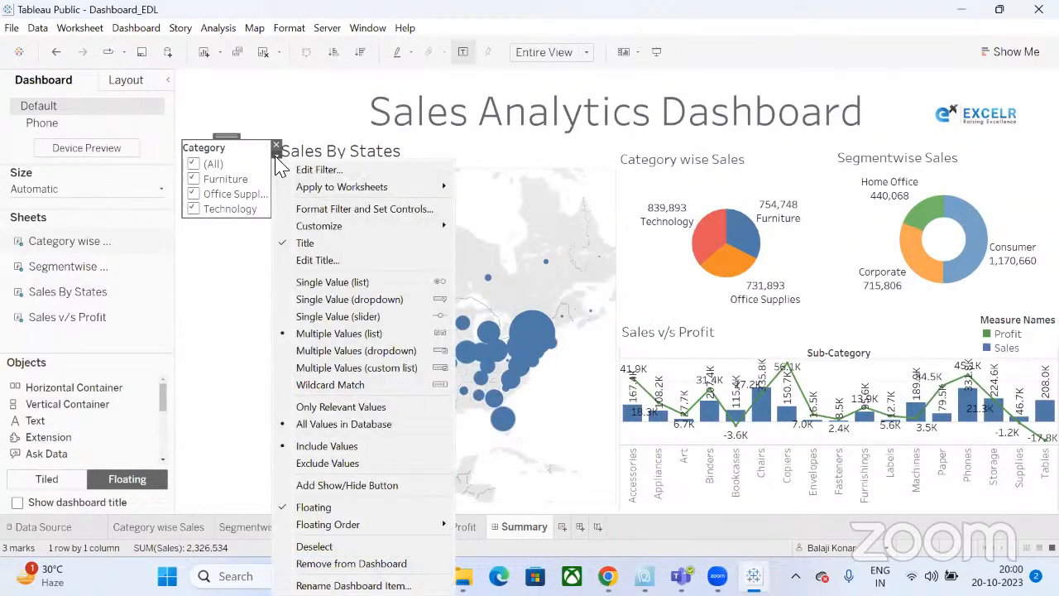
{"action": "left_click", "coordinate": [377, 302]}
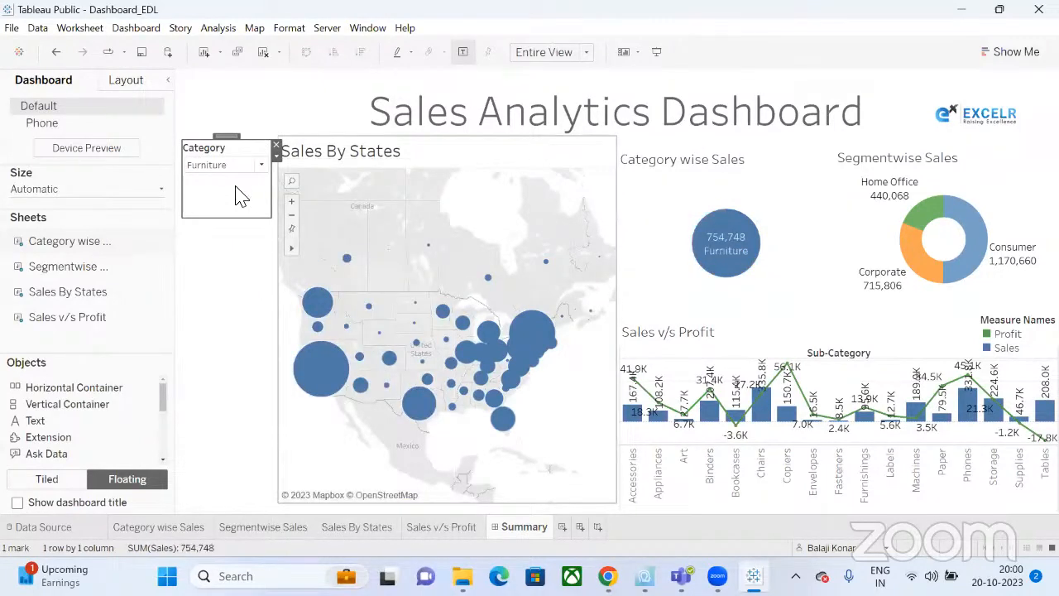
{"action": "left_click_drag", "start_coordinate": [274, 219], "coordinate": [273, 197]}
Try Office Supplies in the Category dropdown, then set it back to (All).
{"action": "left_click", "coordinate": [264, 168]}
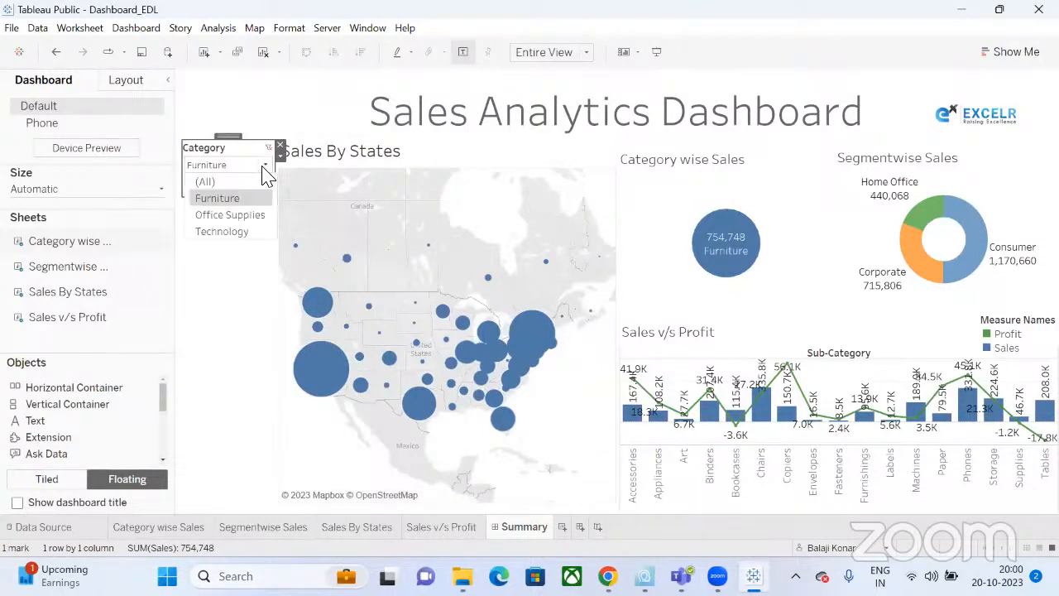
{"action": "left_click", "coordinate": [227, 215]}
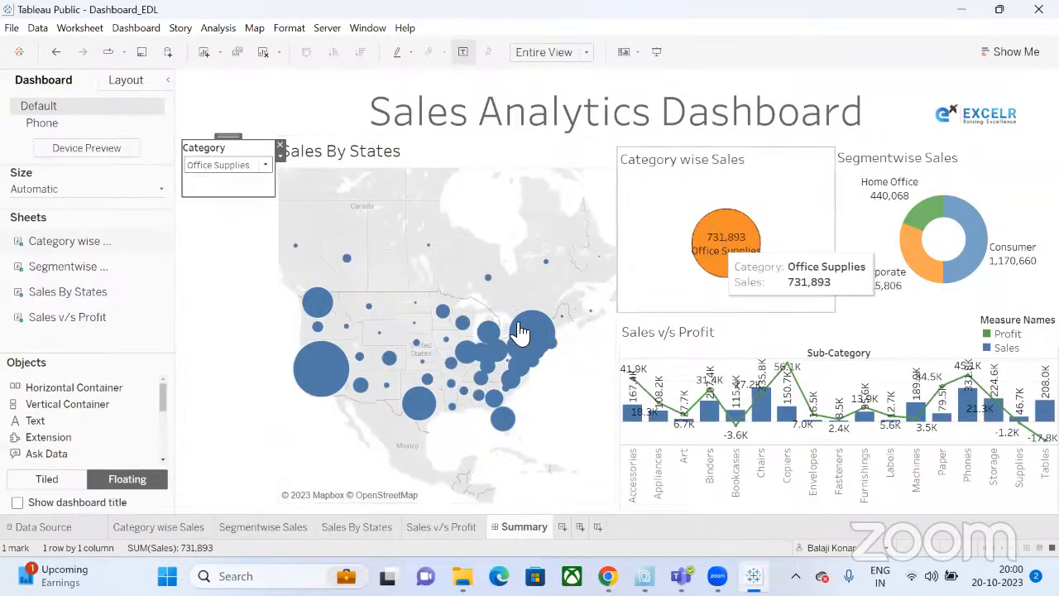
{"action": "left_click", "coordinate": [267, 166]}
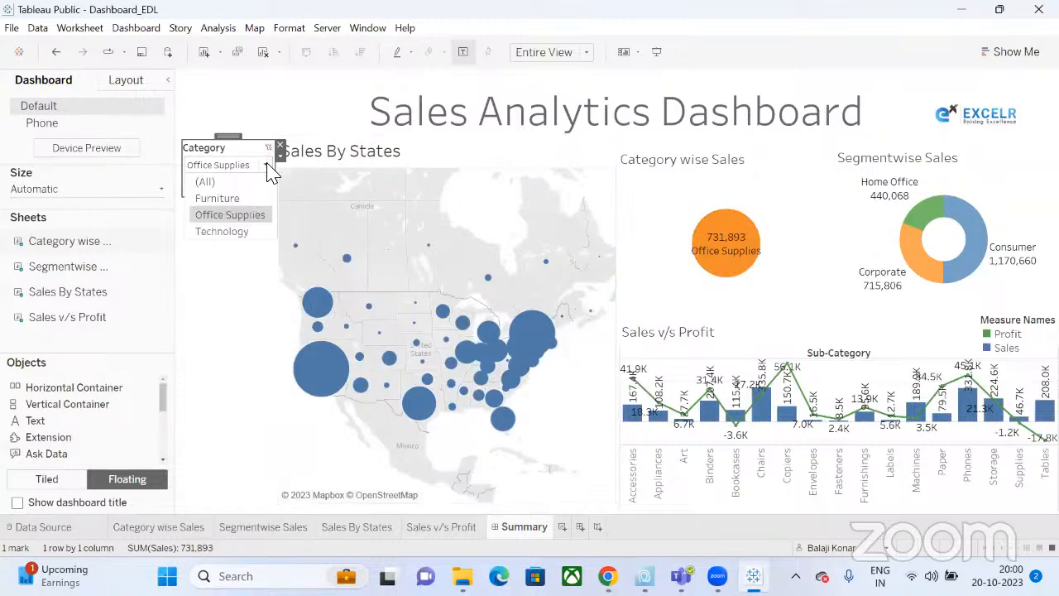
{"action": "left_click", "coordinate": [232, 183]}
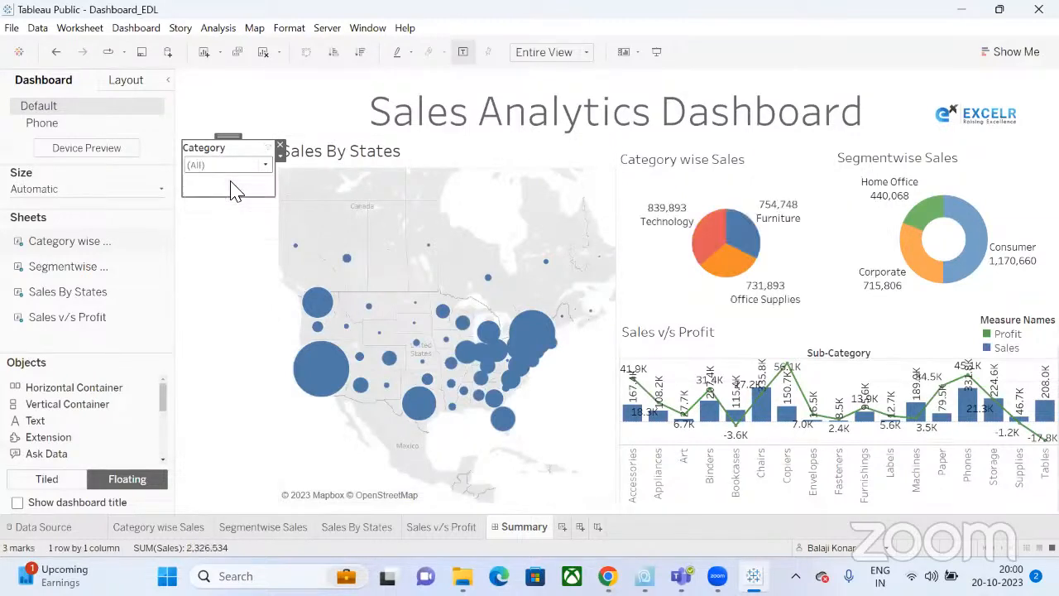
Apply the Category filter to all worksheets using this data source.
{"action": "left_click", "coordinate": [280, 155]}
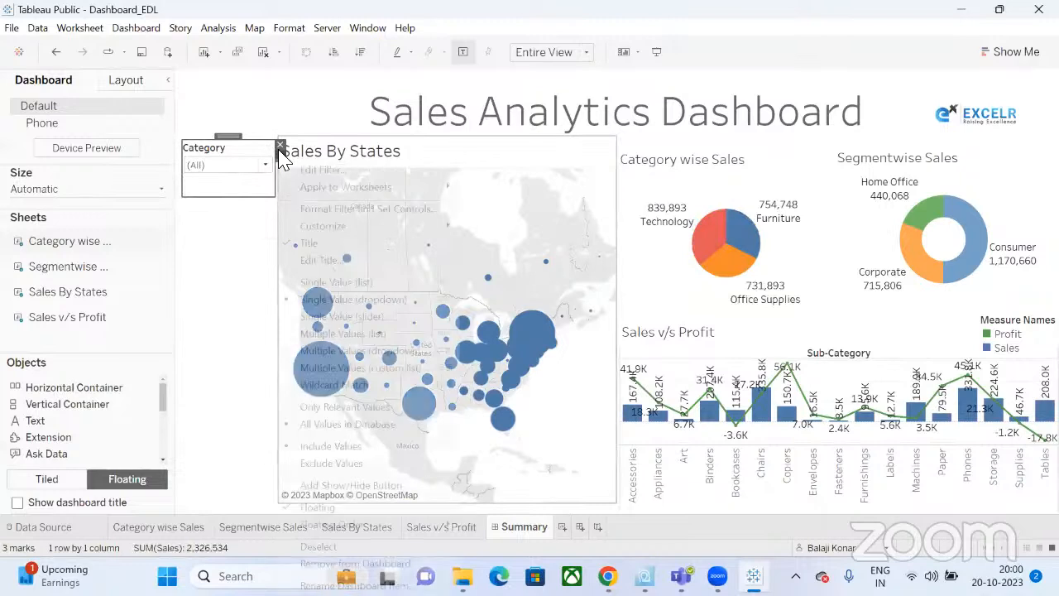
{"action": "left_click", "coordinate": [239, 267]}
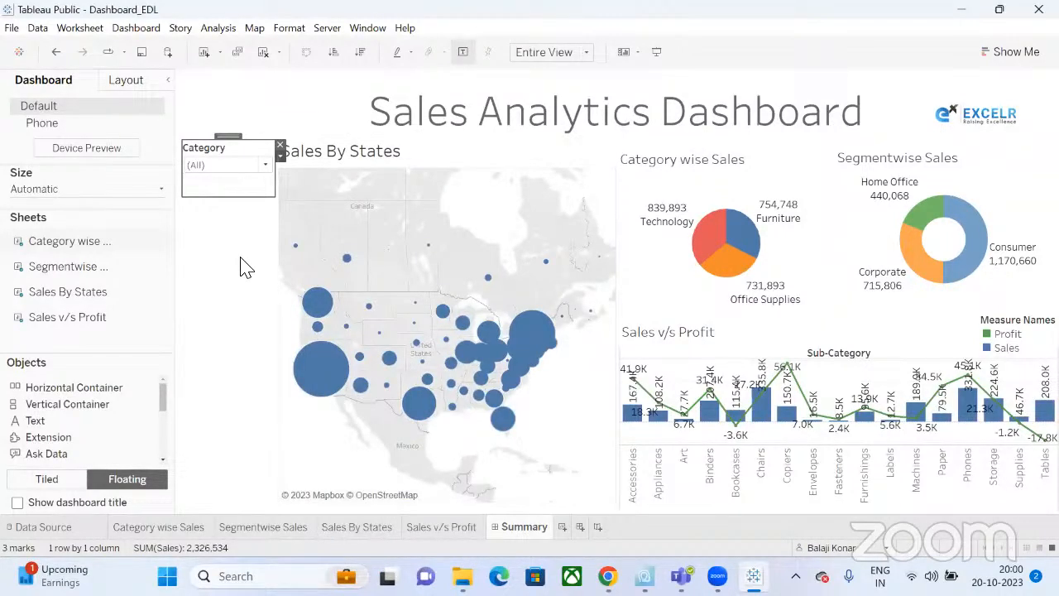
{"action": "left_click", "coordinate": [279, 155]}
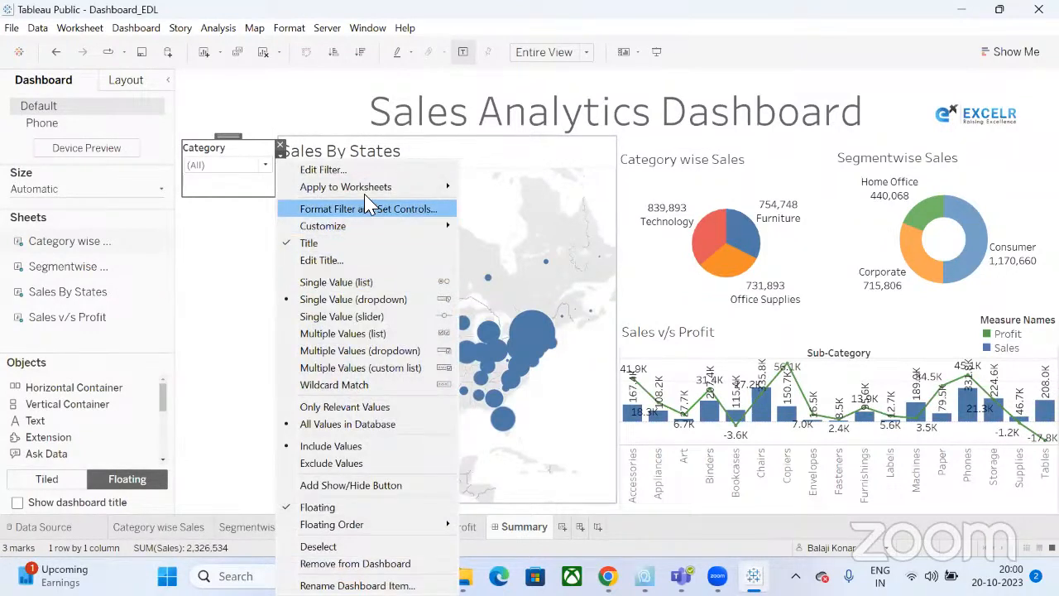
{"action": "mouse_move", "coordinate": [371, 199]}
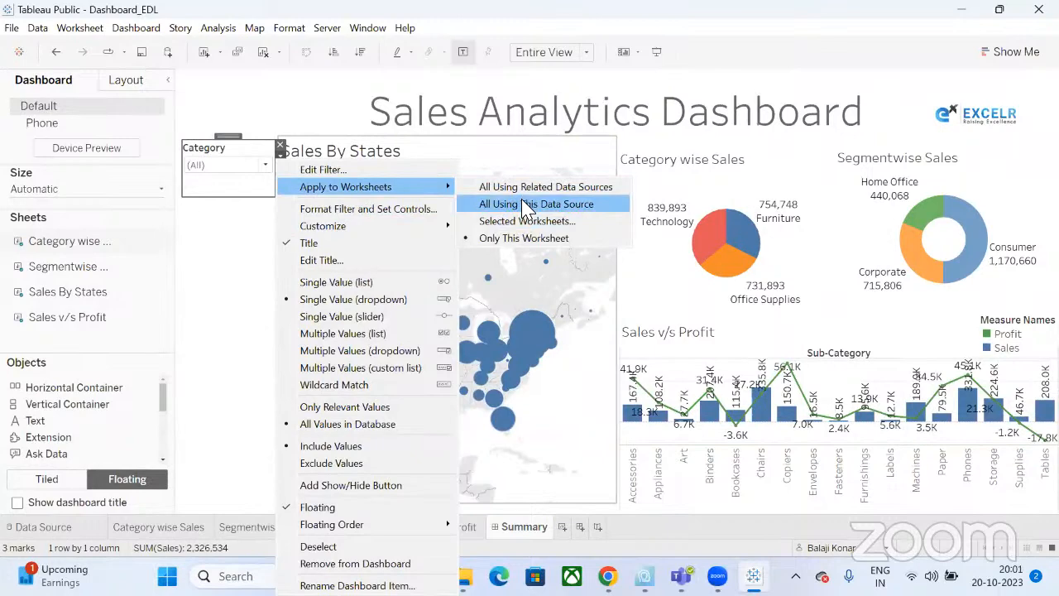
{"action": "left_click", "coordinate": [523, 204]}
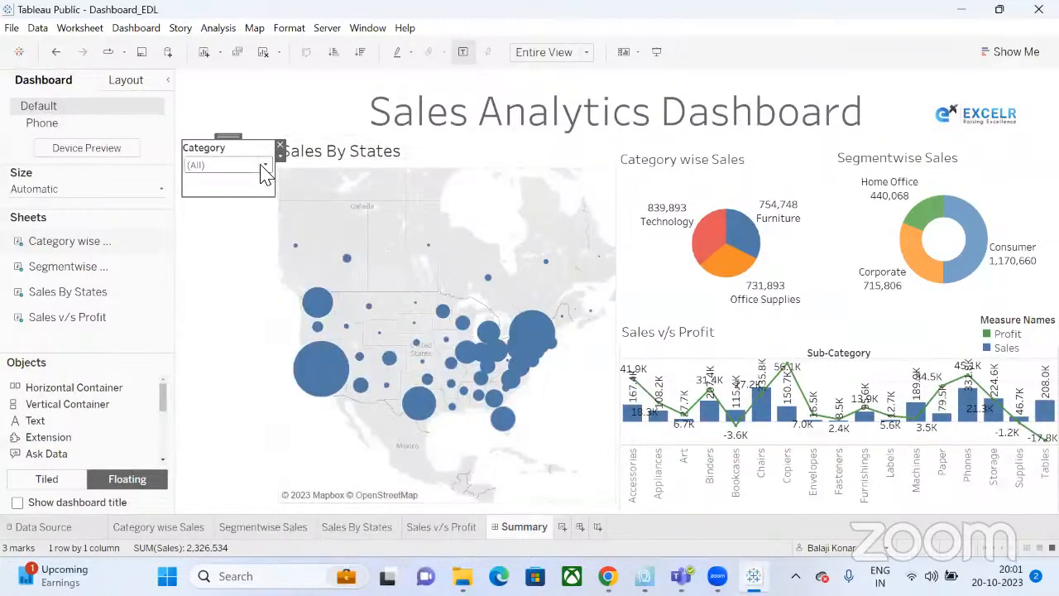
Test the Category dropdown with Office Supplies and Furniture, then return it to (All).
{"action": "left_click", "coordinate": [261, 166]}
{"action": "left_click", "coordinate": [230, 214]}
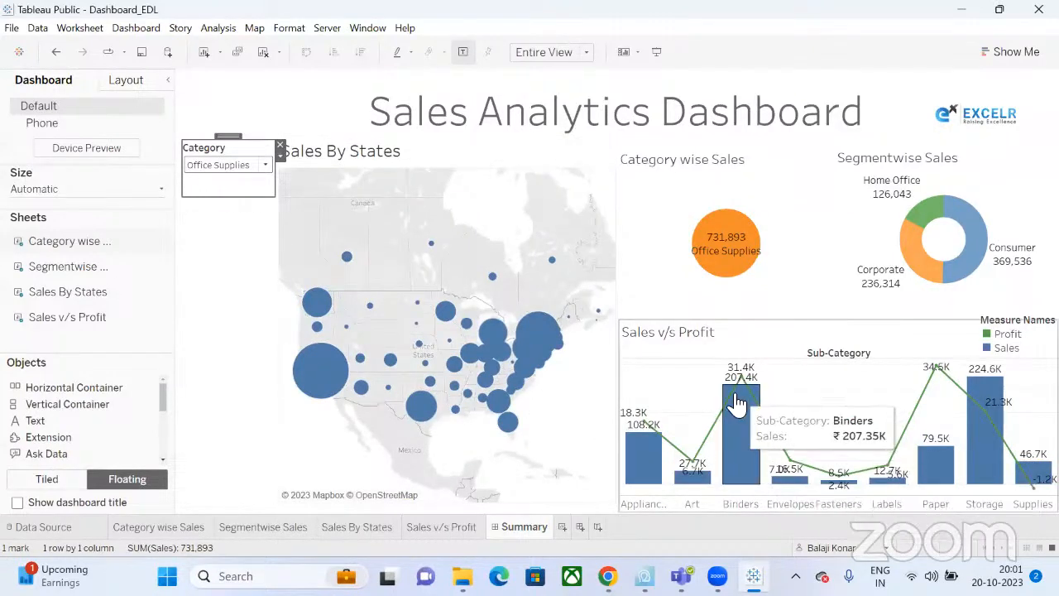
{"action": "left_click", "coordinate": [232, 168]}
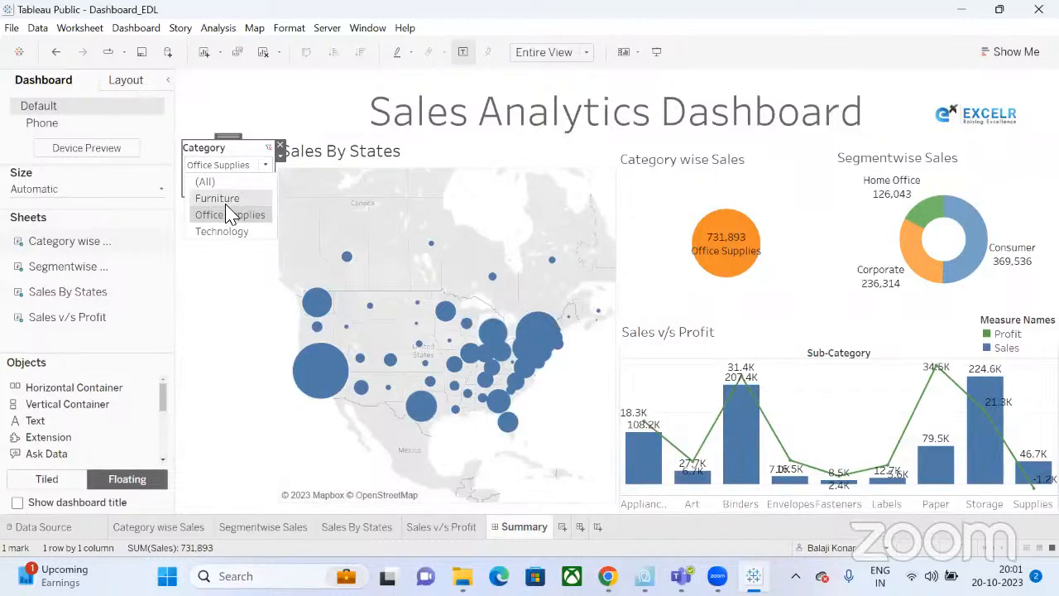
{"action": "left_click", "coordinate": [225, 201]}
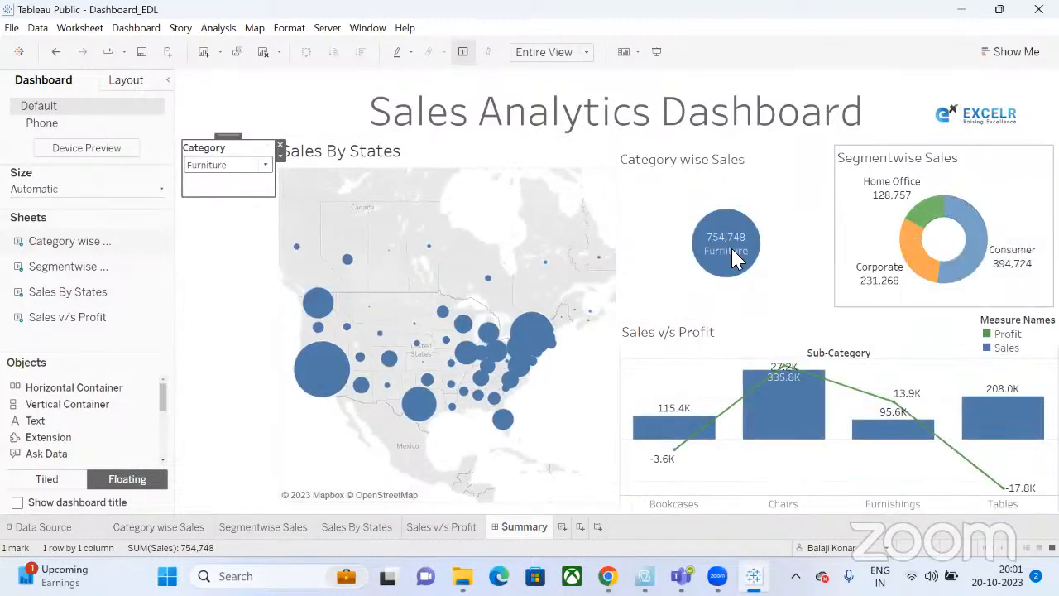
{"action": "left_click", "coordinate": [256, 168]}
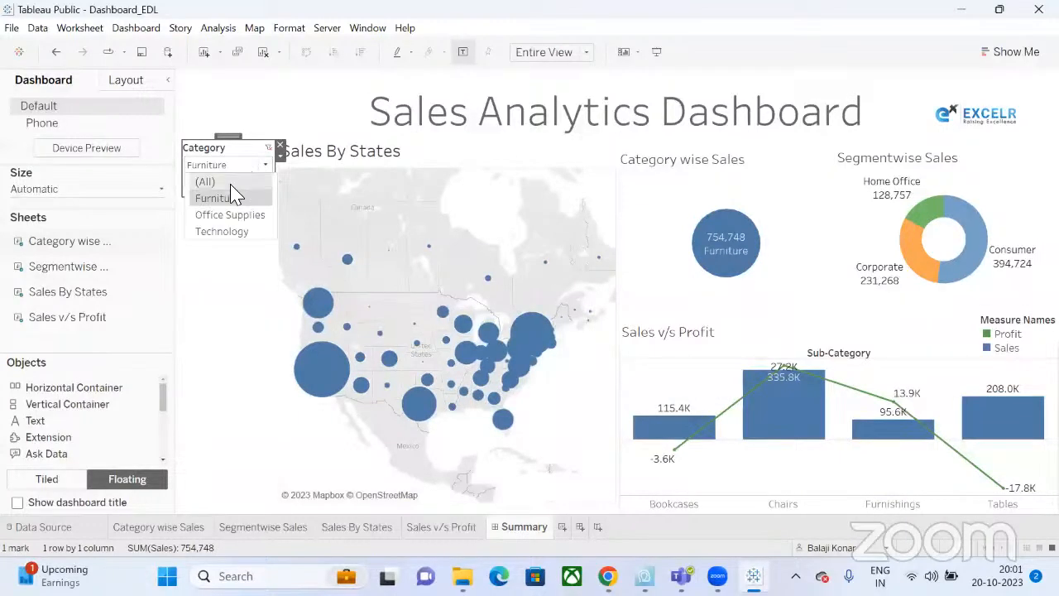
{"action": "left_click", "coordinate": [244, 183]}
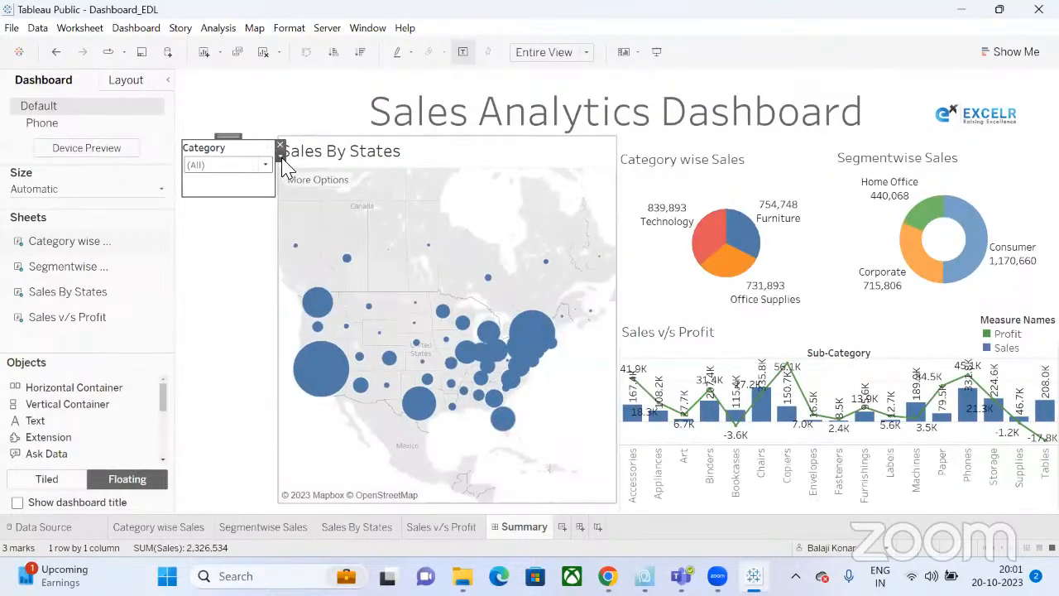
{"action": "left_click", "coordinate": [794, 181]}
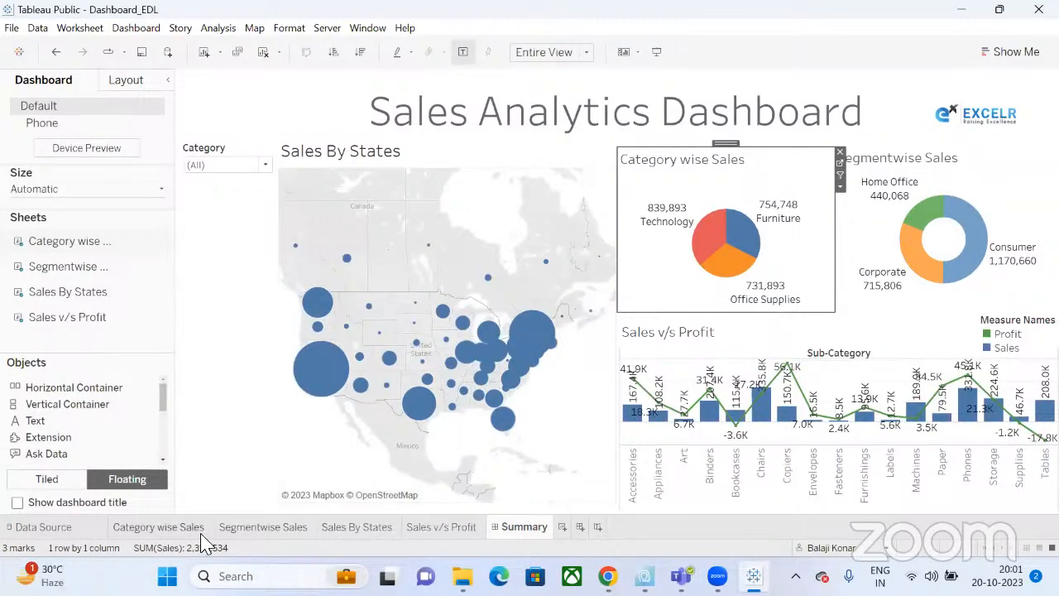
{"action": "left_click", "coordinate": [159, 527]}
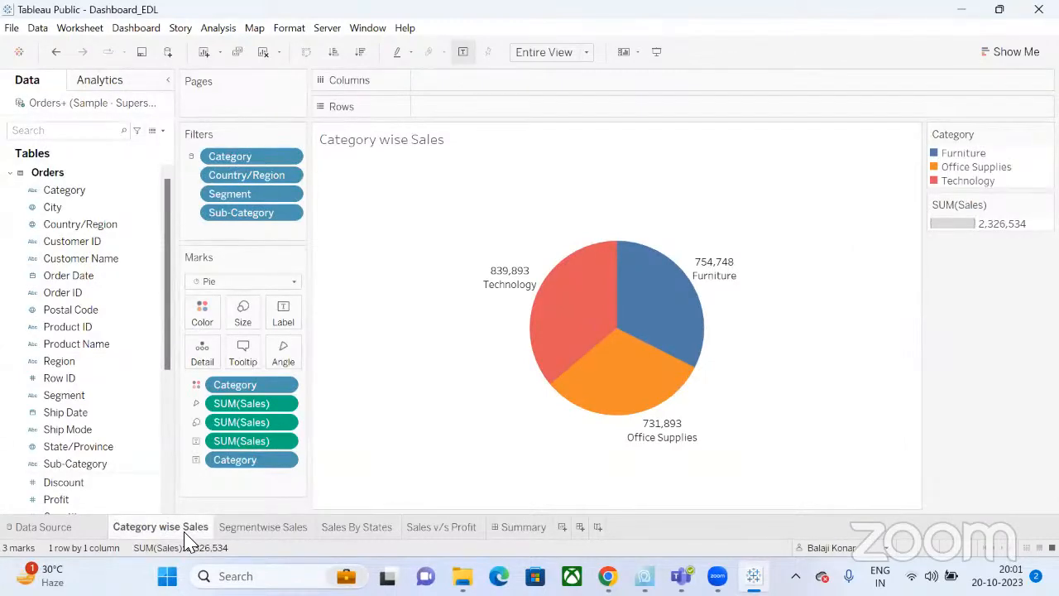
{"action": "left_click", "coordinate": [521, 530]}
{"action": "left_click", "coordinate": [841, 189]}
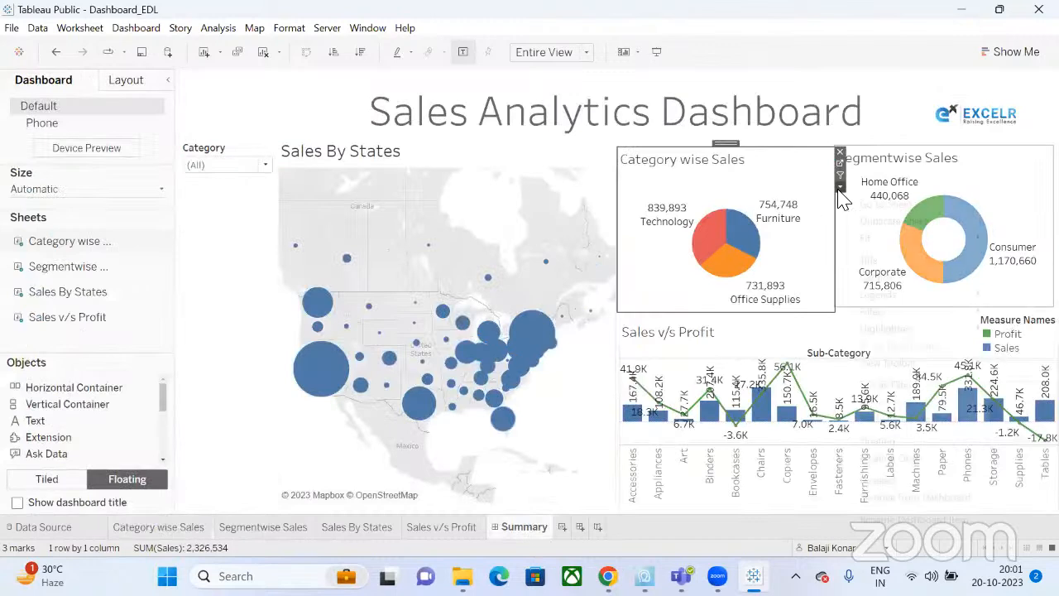
{"action": "mouse_move", "coordinate": [900, 329]}
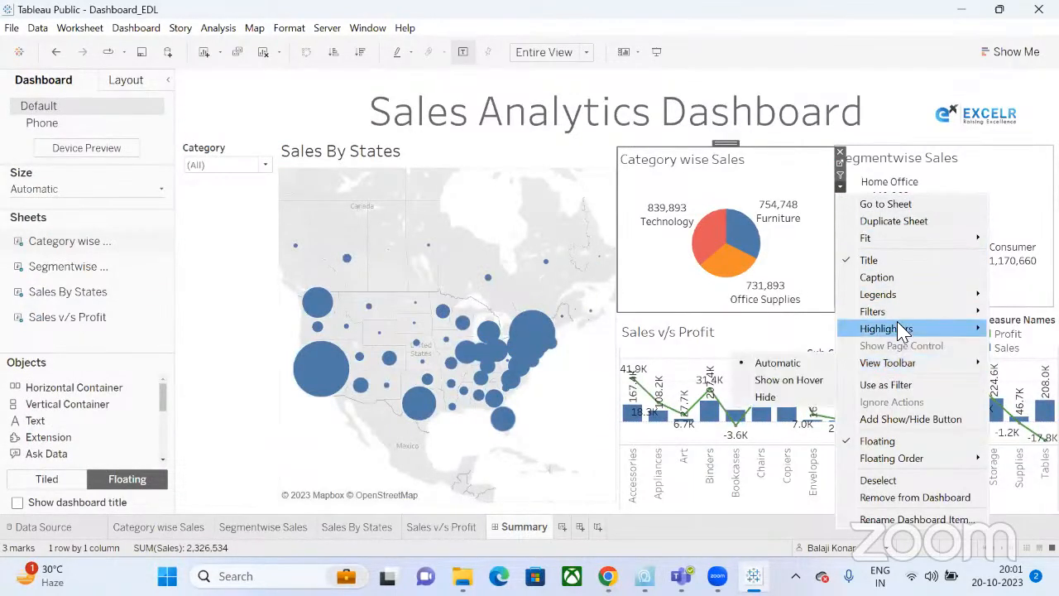
{"action": "mouse_move", "coordinate": [884, 313]}
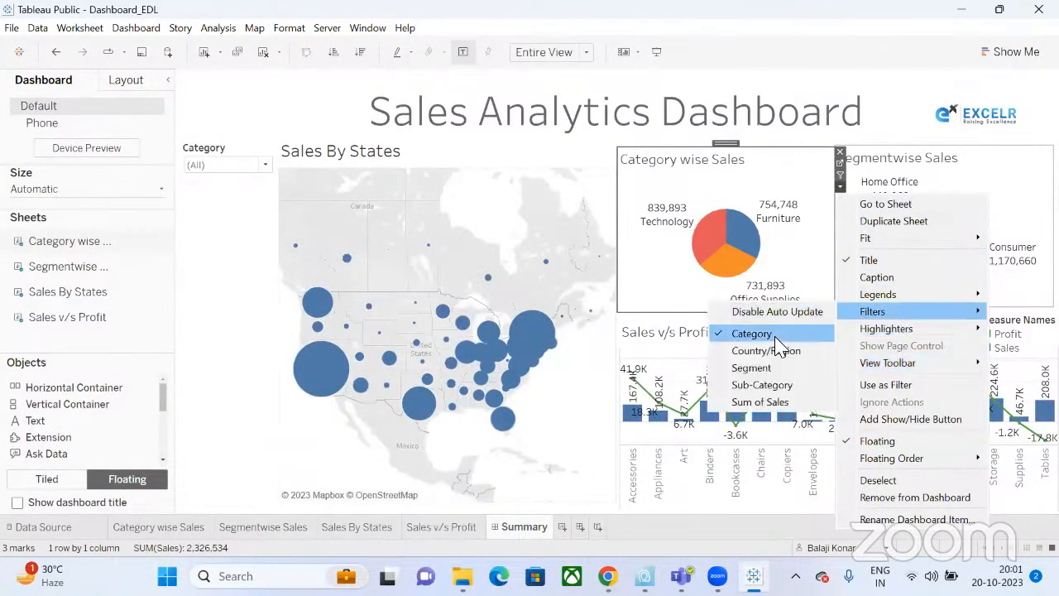
{"action": "left_click", "coordinate": [249, 159]}
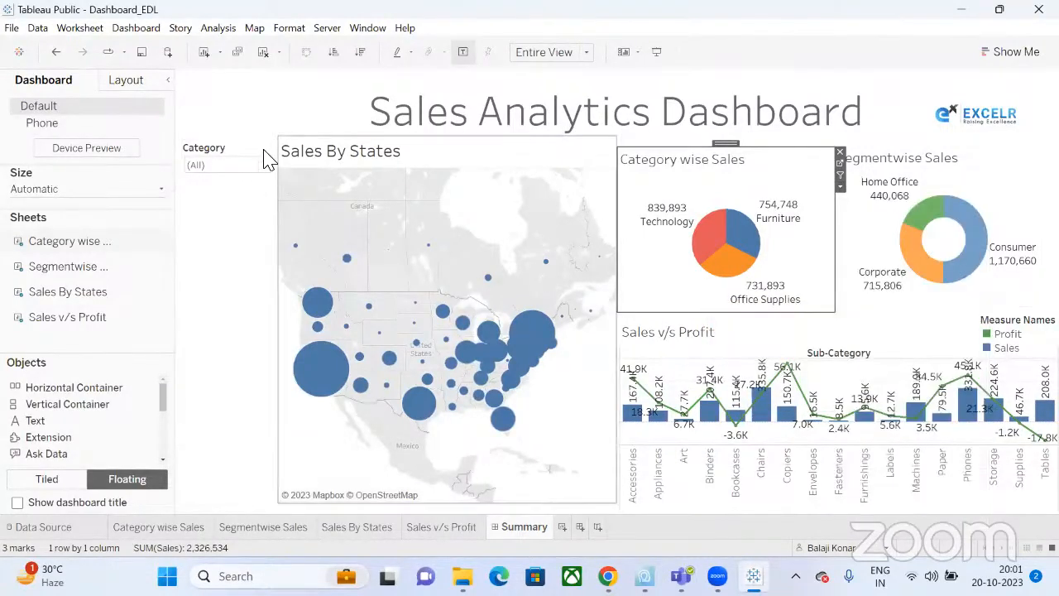
{"action": "left_click", "coordinate": [263, 154]}
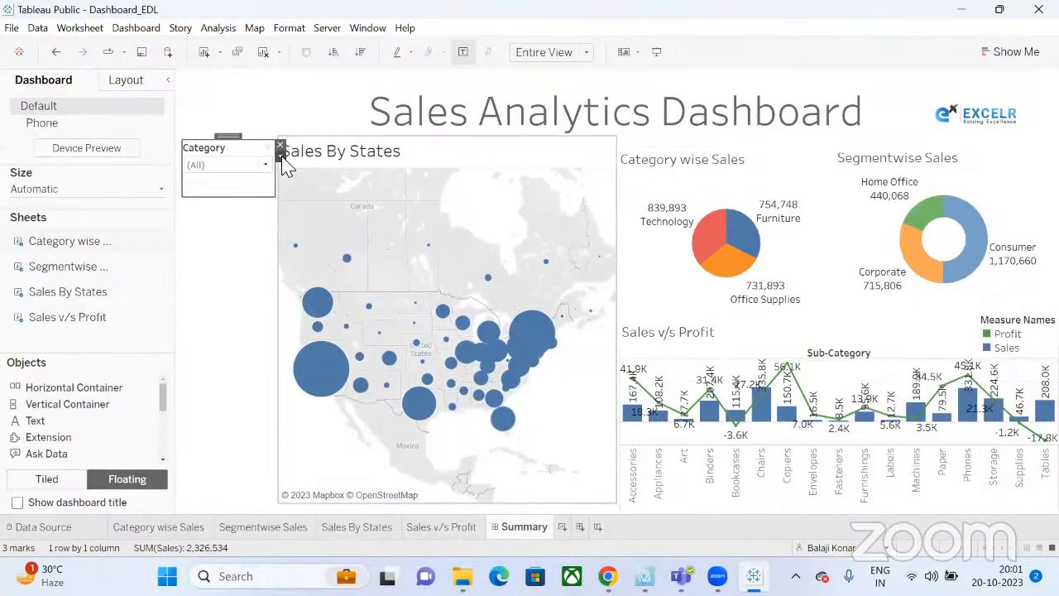
{"action": "left_click", "coordinate": [281, 156]}
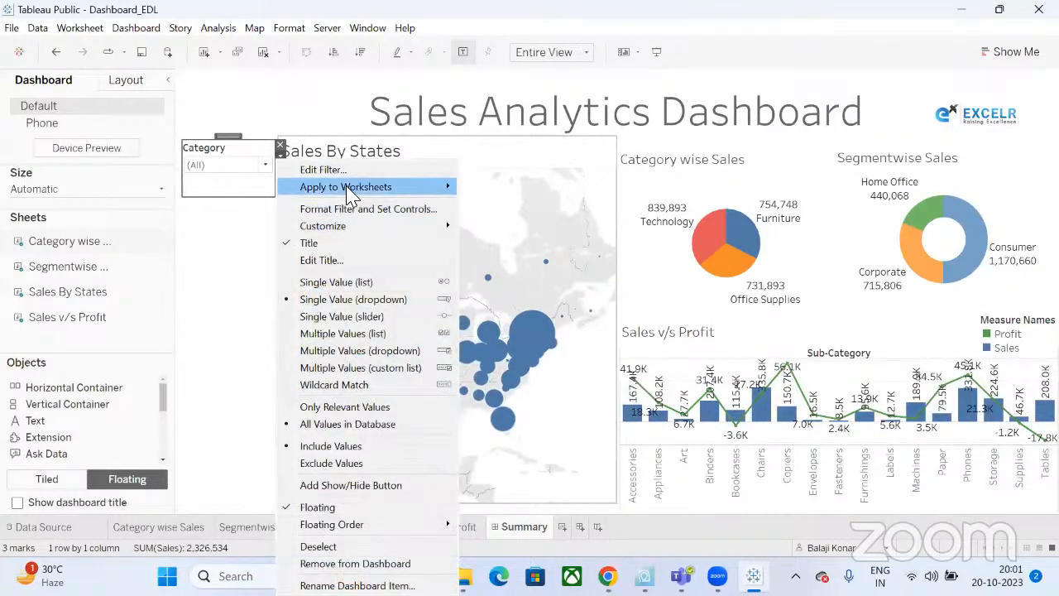
{"action": "mouse_move", "coordinate": [348, 189]}
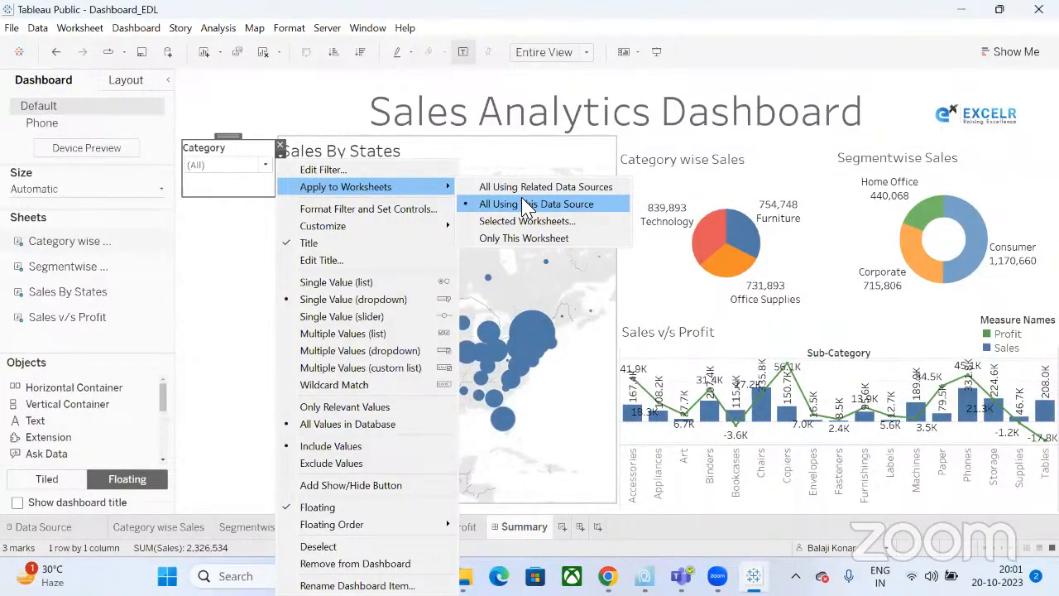
{"action": "left_click", "coordinate": [249, 268]}
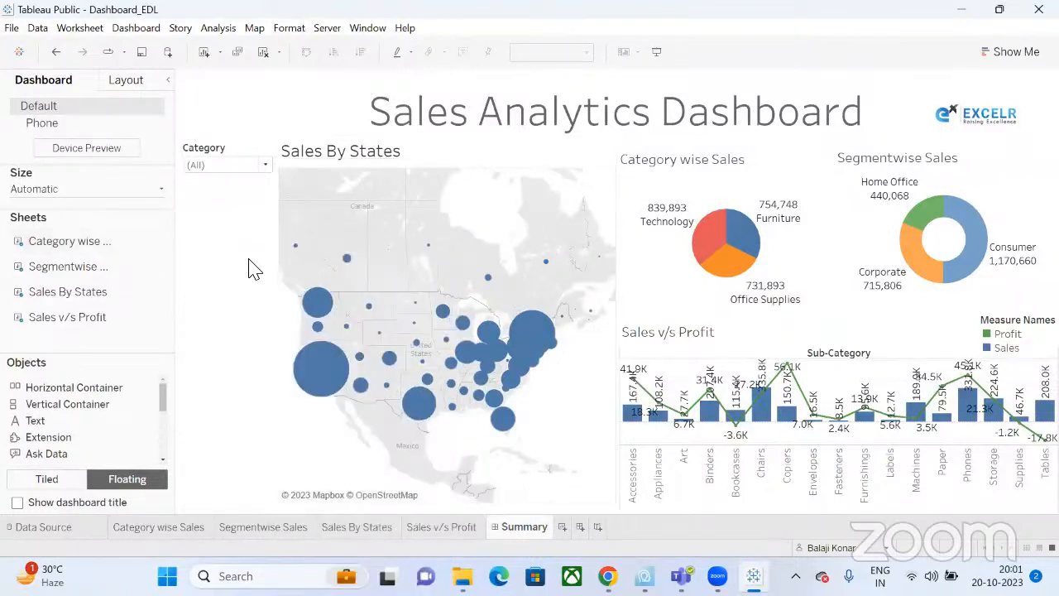
{"action": "left_click", "coordinate": [759, 173]}
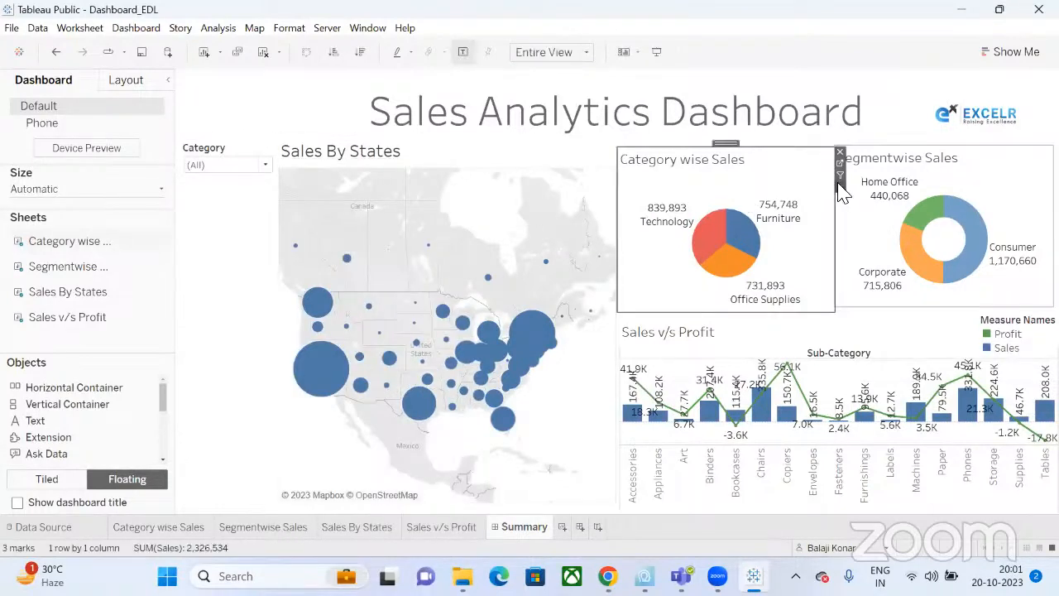
{"action": "left_click", "coordinate": [841, 188]}
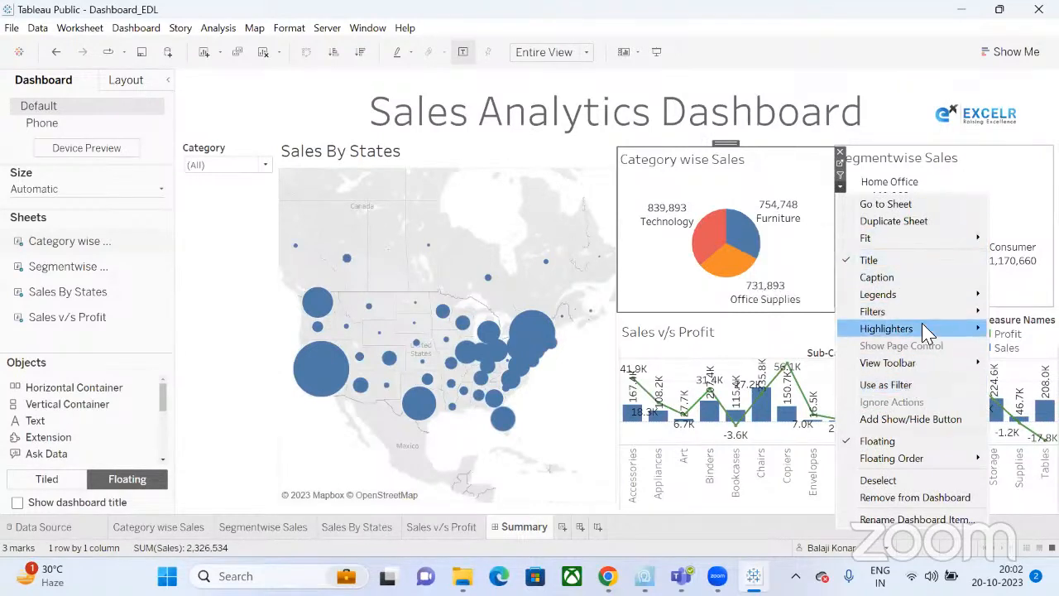
{"action": "mouse_move", "coordinate": [921, 314]}
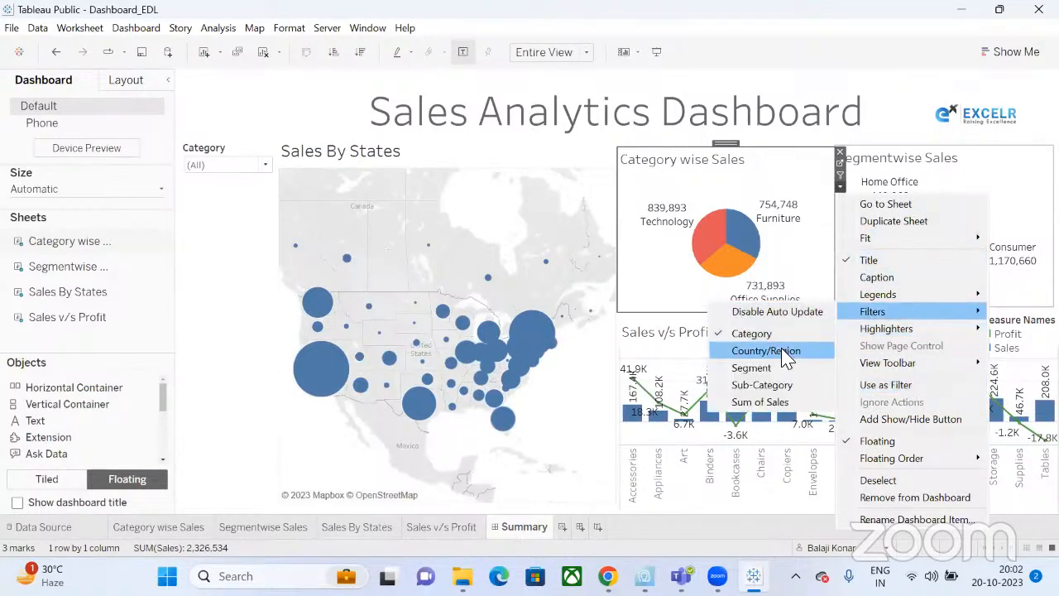
{"action": "left_click", "coordinate": [784, 353]}
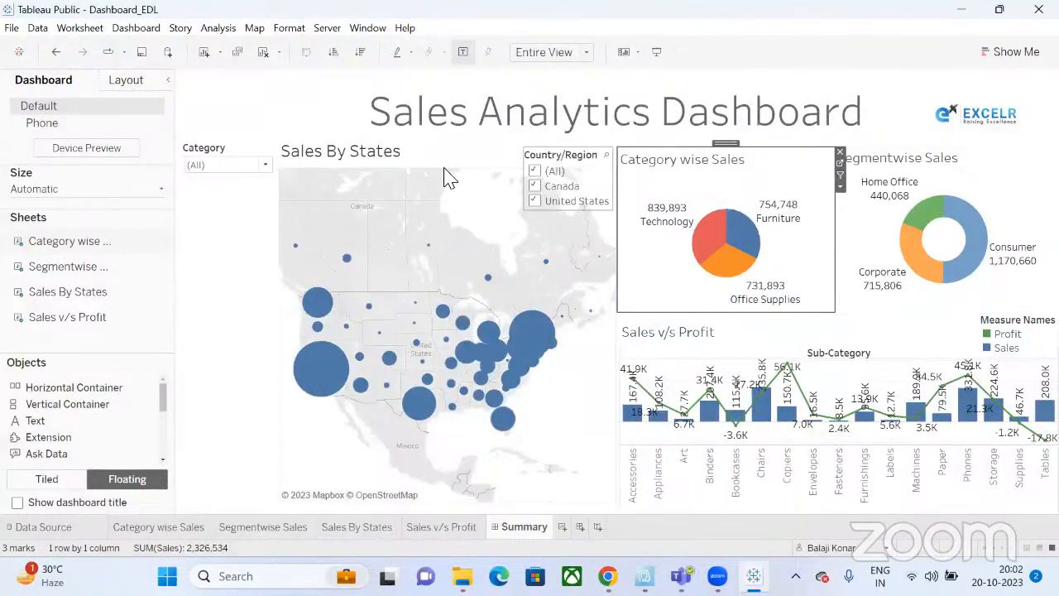
{"action": "left_click_drag", "start_coordinate": [562, 144], "coordinate": [220, 208]}
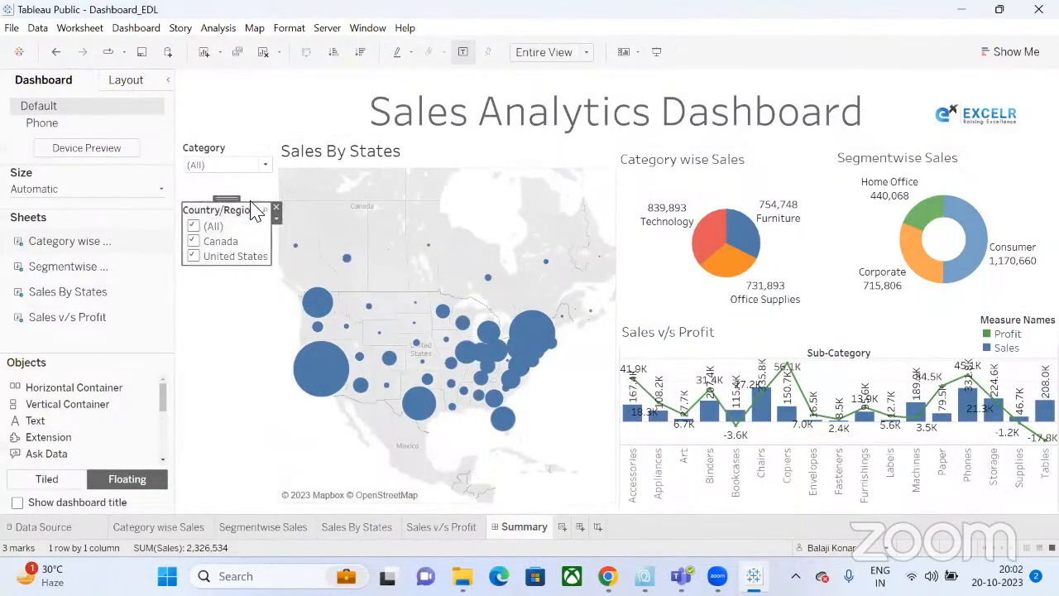
{"action": "left_click", "coordinate": [277, 219]}
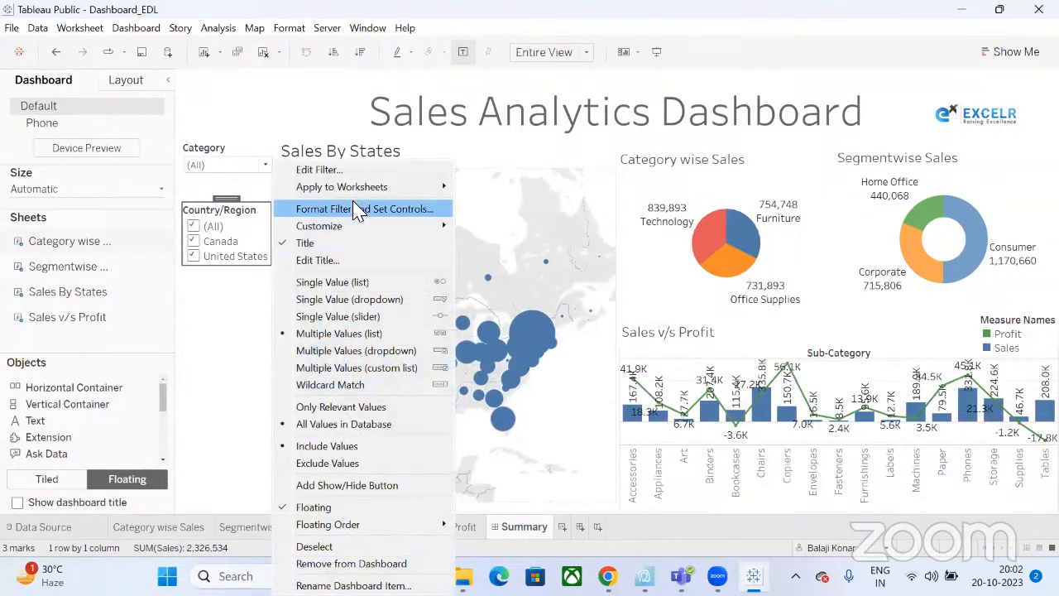
{"action": "mouse_move", "coordinate": [451, 187]}
{"action": "left_click", "coordinate": [539, 205]}
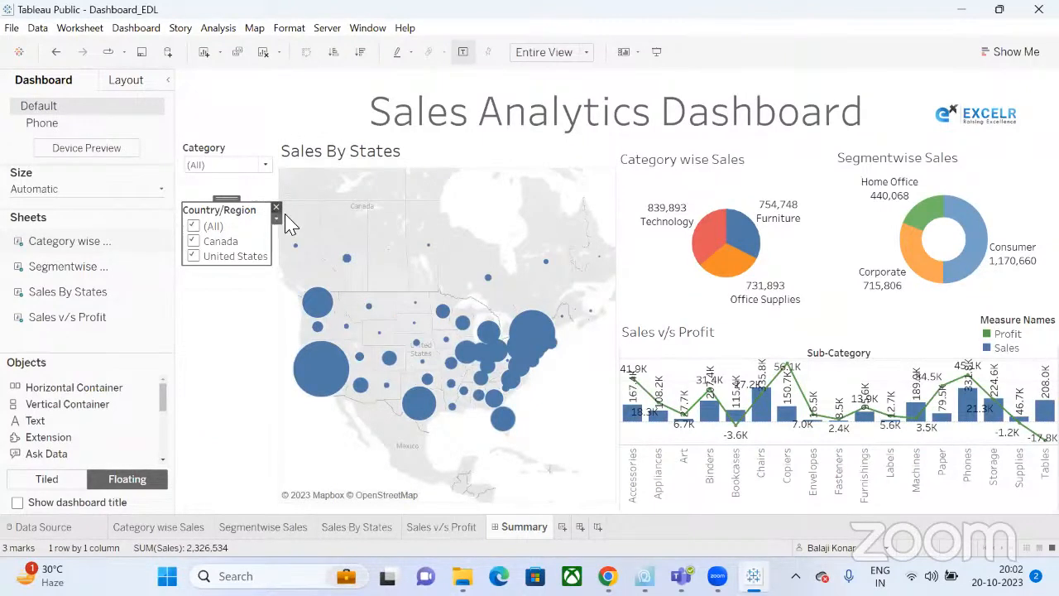
{"action": "left_click", "coordinate": [276, 207]}
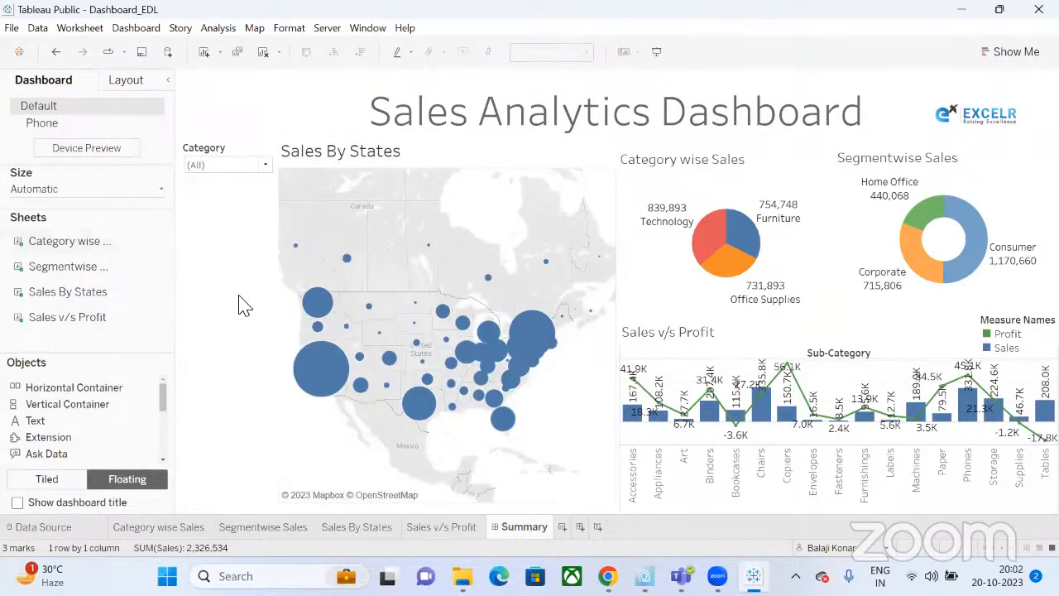
Restore the Country/Region card with Ctrl+Z as a shortened single-value dropdown set to (All).
{"action": "key", "text": "ctrl+z"}
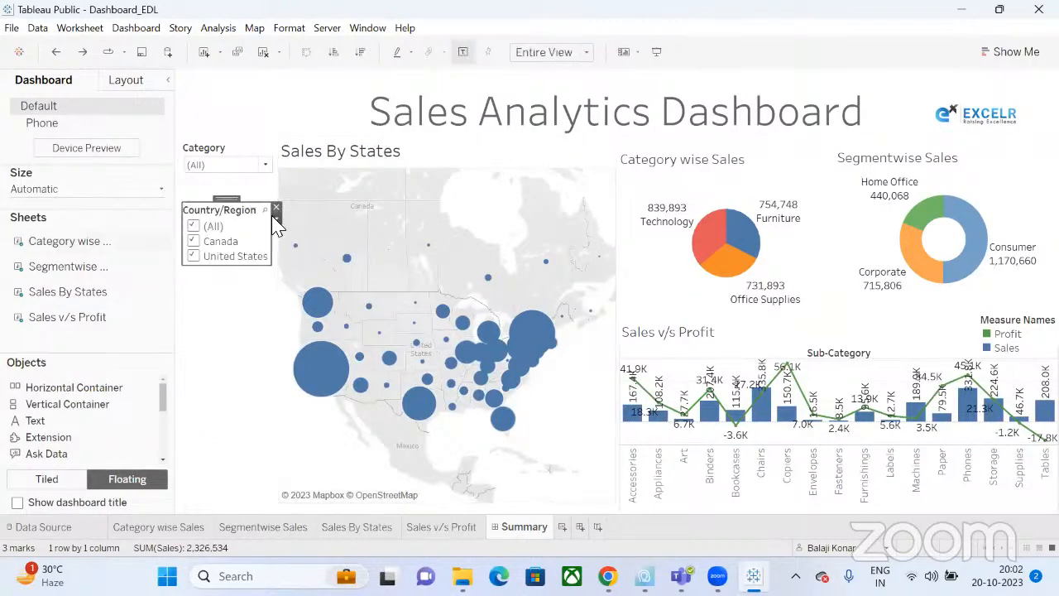
{"action": "left_click", "coordinate": [275, 222]}
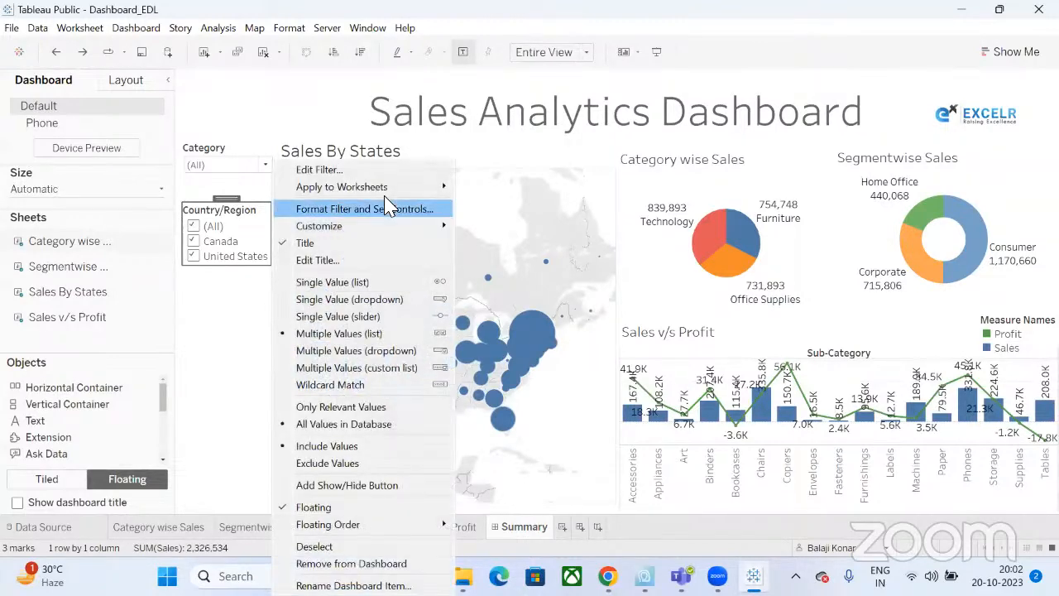
{"action": "left_click", "coordinate": [368, 300]}
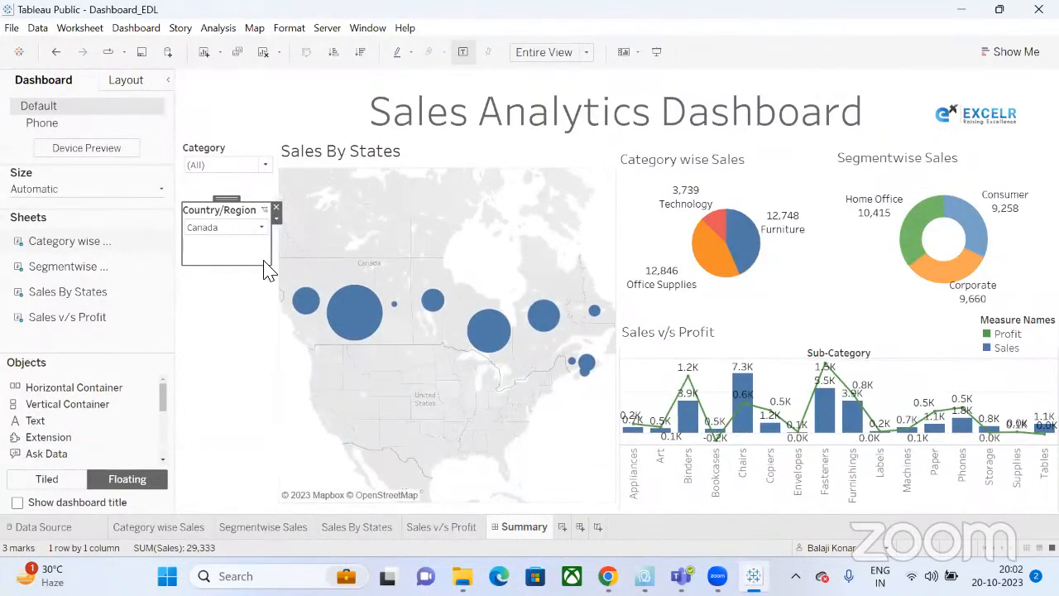
{"action": "left_click_drag", "start_coordinate": [264, 267], "coordinate": [267, 255]}
{"action": "left_click", "coordinate": [259, 229]}
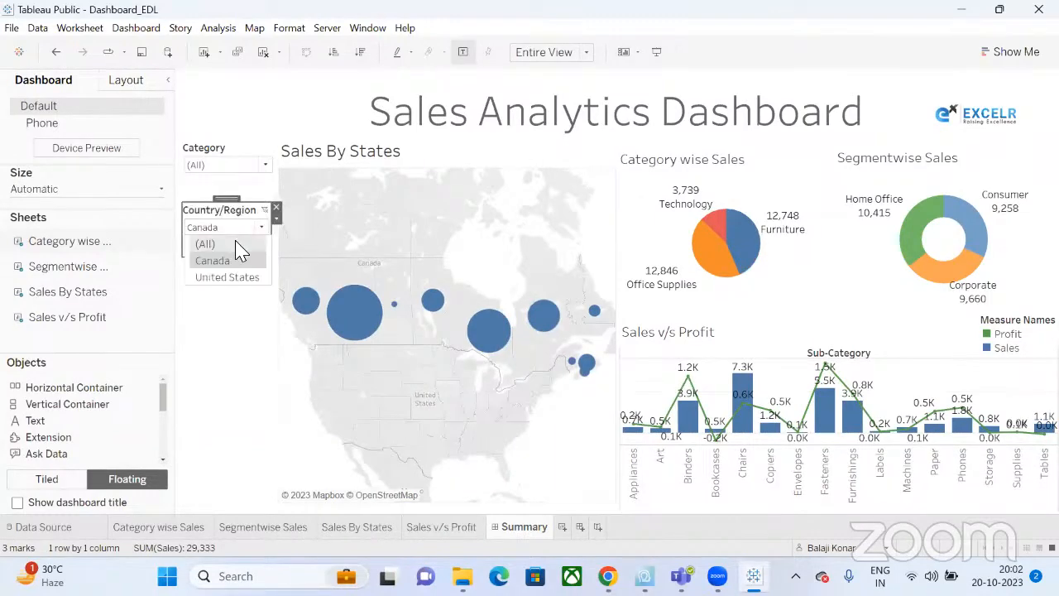
{"action": "left_click", "coordinate": [236, 242]}
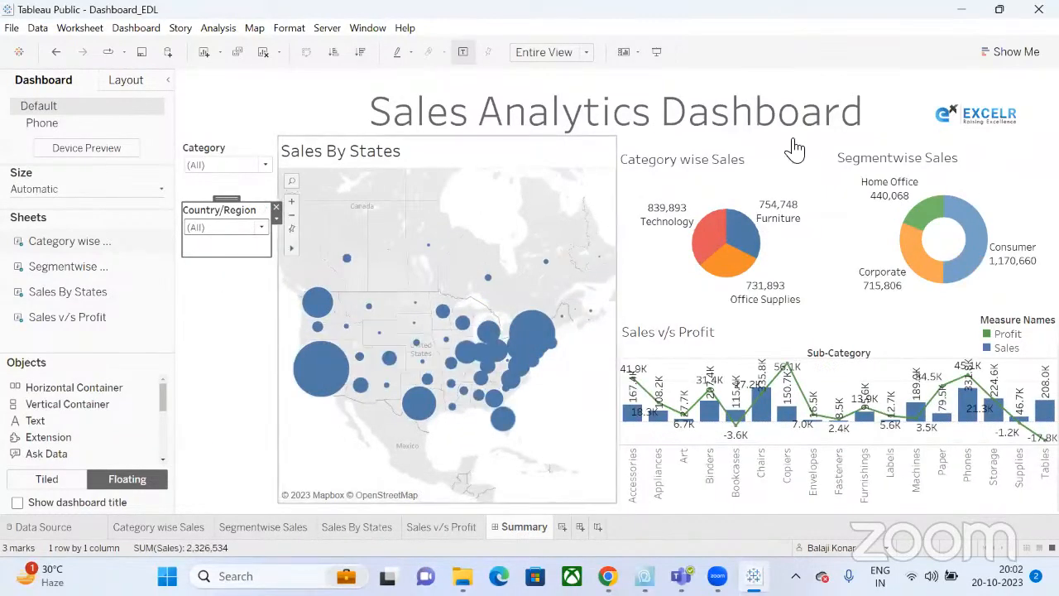
Add a Segment filter card and place it under the Country/Region filter.
{"action": "left_click", "coordinate": [834, 178]}
{"action": "left_click", "coordinate": [840, 186]}
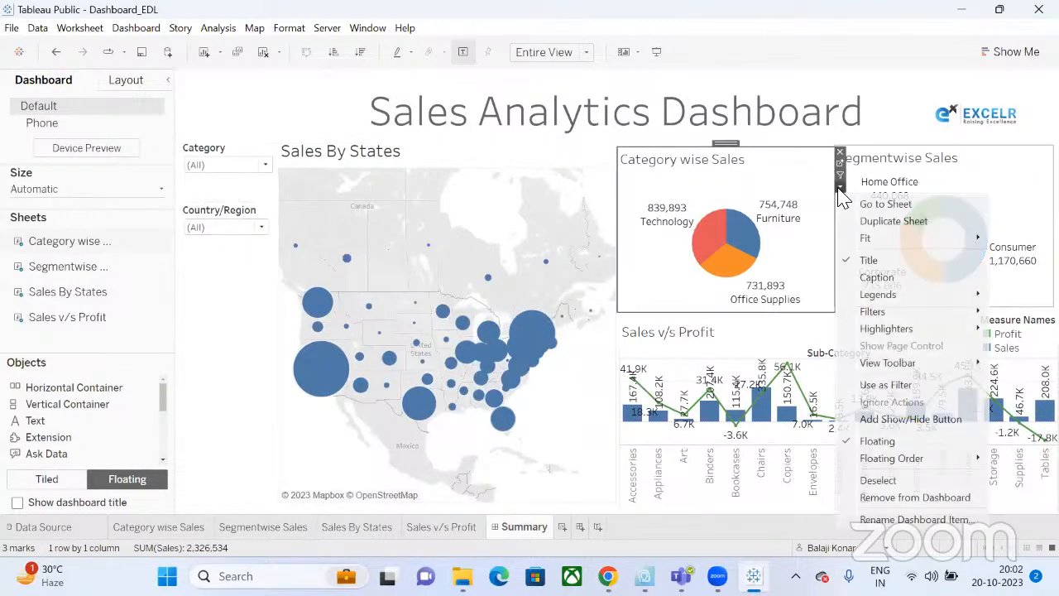
{"action": "mouse_move", "coordinate": [869, 311]}
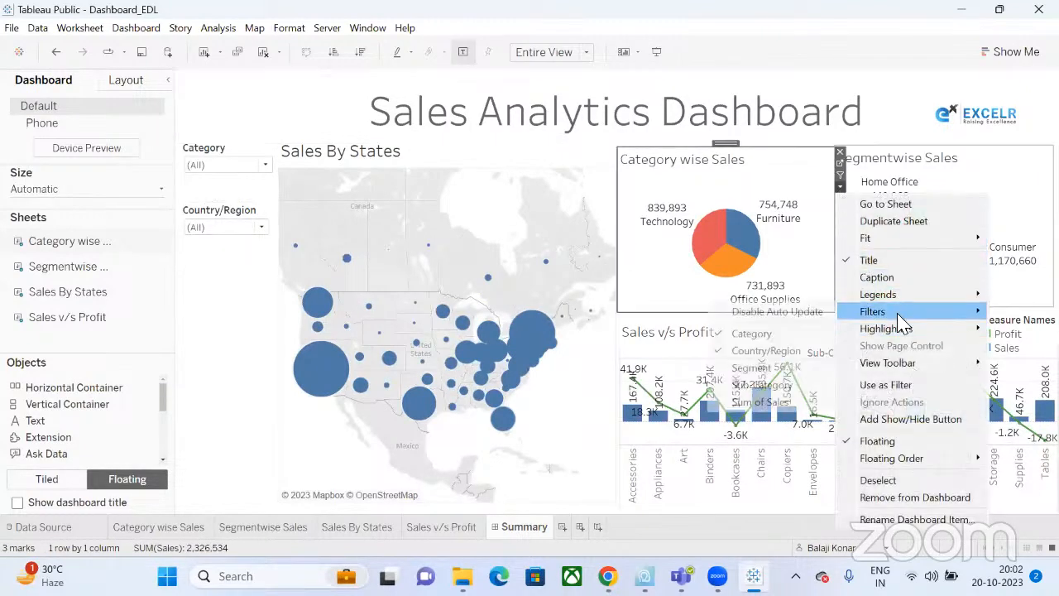
{"action": "left_click", "coordinate": [782, 369]}
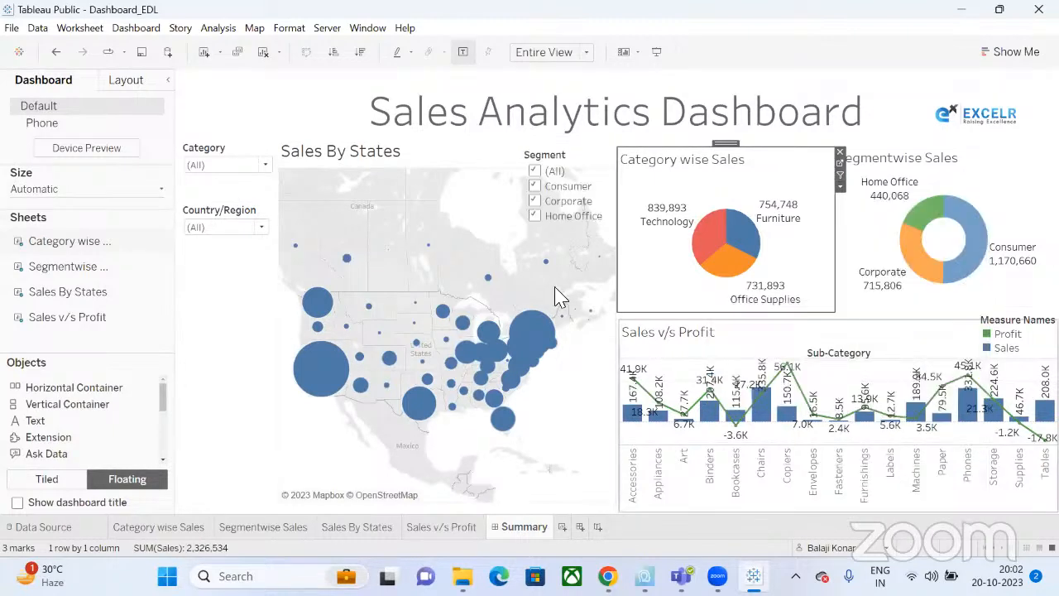
{"action": "left_click", "coordinate": [579, 159]}
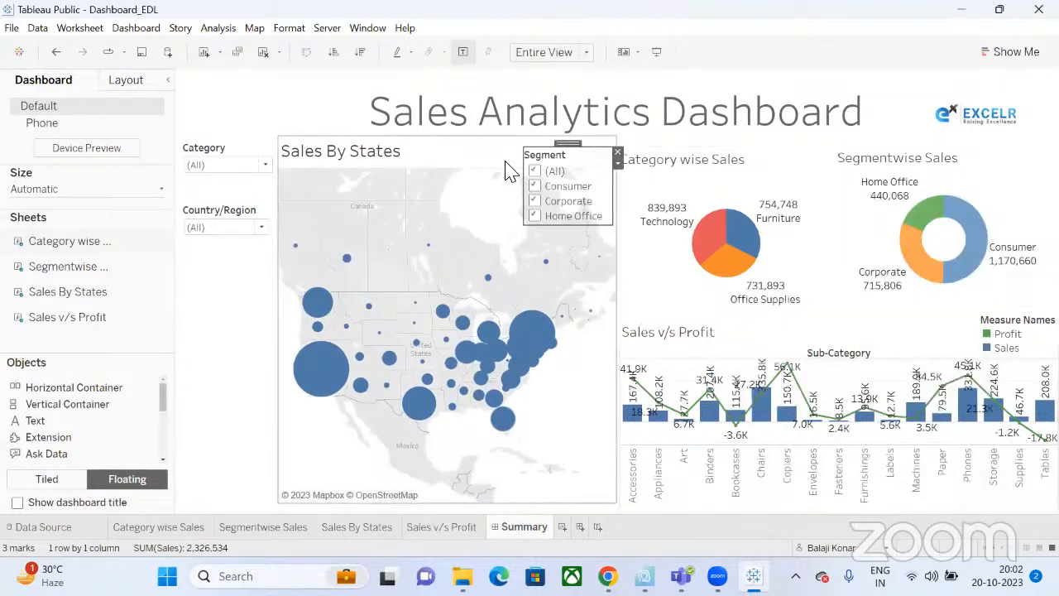
{"action": "left_click_drag", "start_coordinate": [565, 154], "coordinate": [219, 283]}
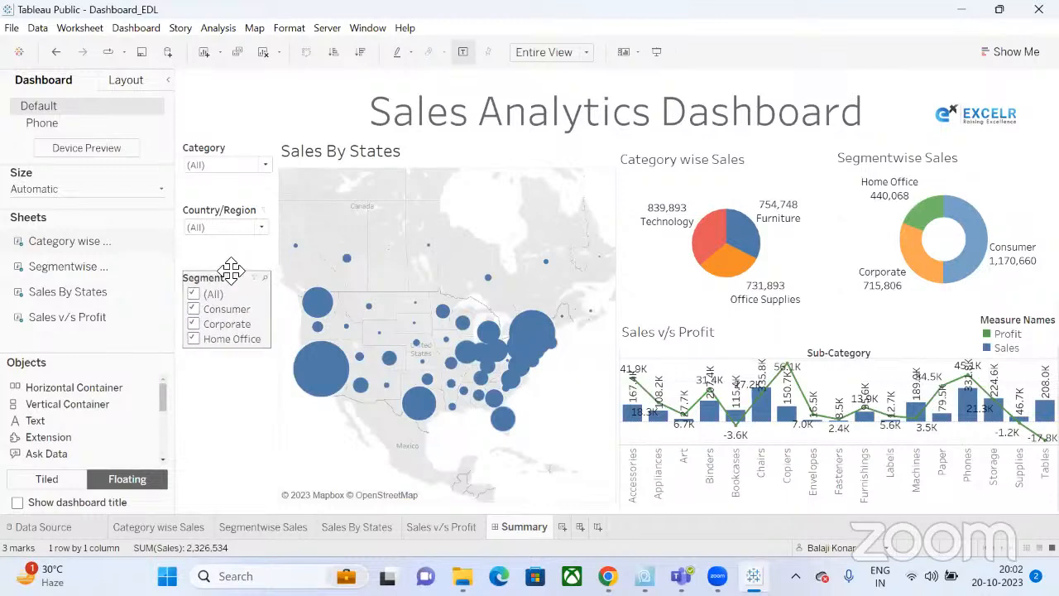
Make Segment a single-value dropdown applied to all worksheets using this data source.
{"action": "left_click", "coordinate": [276, 280]}
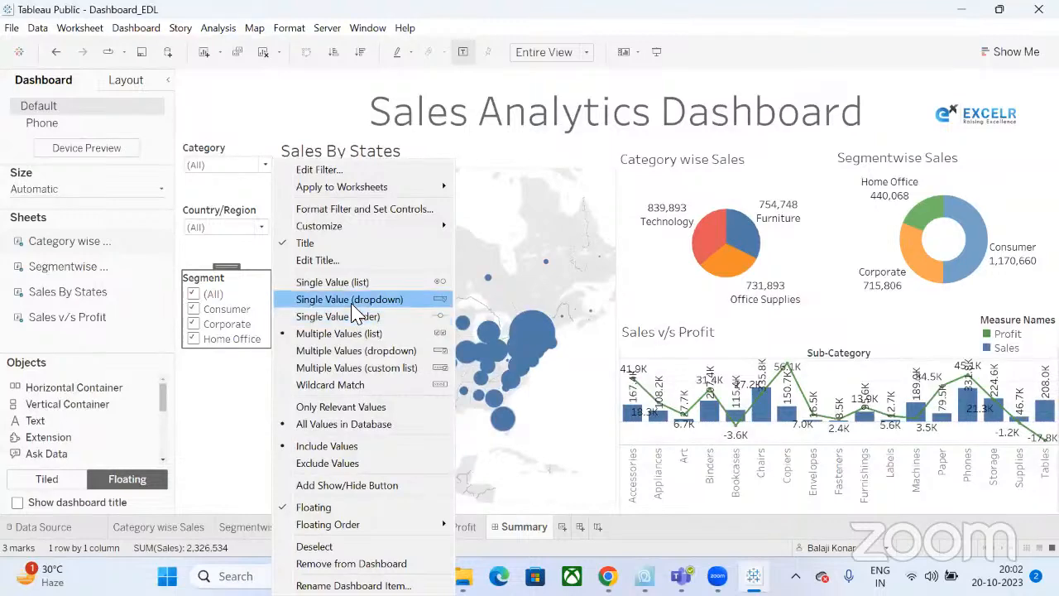
{"action": "left_click", "coordinate": [344, 298]}
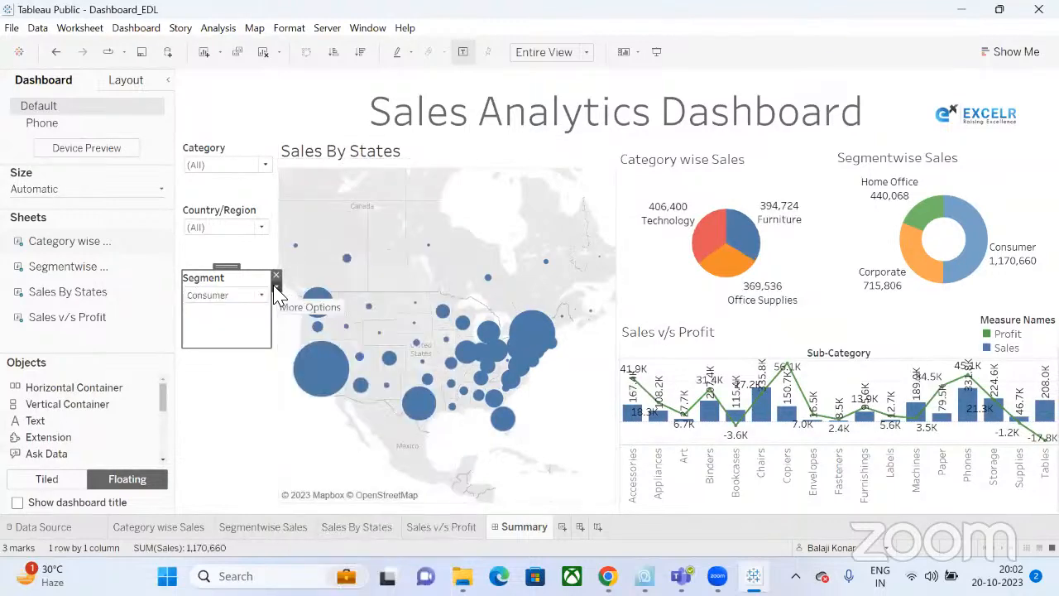
{"action": "left_click", "coordinate": [276, 278]}
{"action": "mouse_move", "coordinate": [375, 190]}
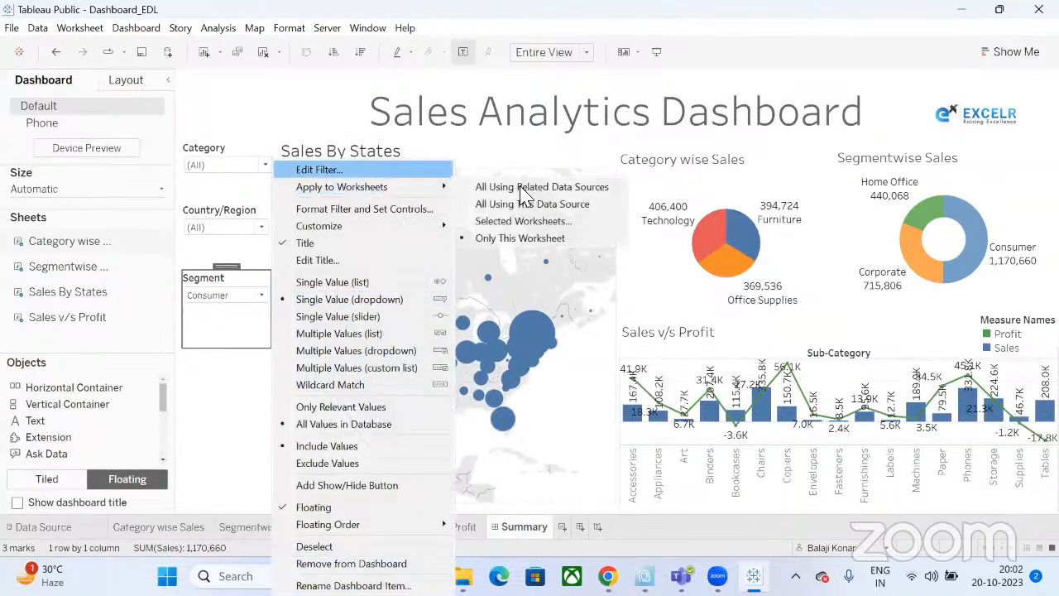
{"action": "left_click", "coordinate": [523, 205]}
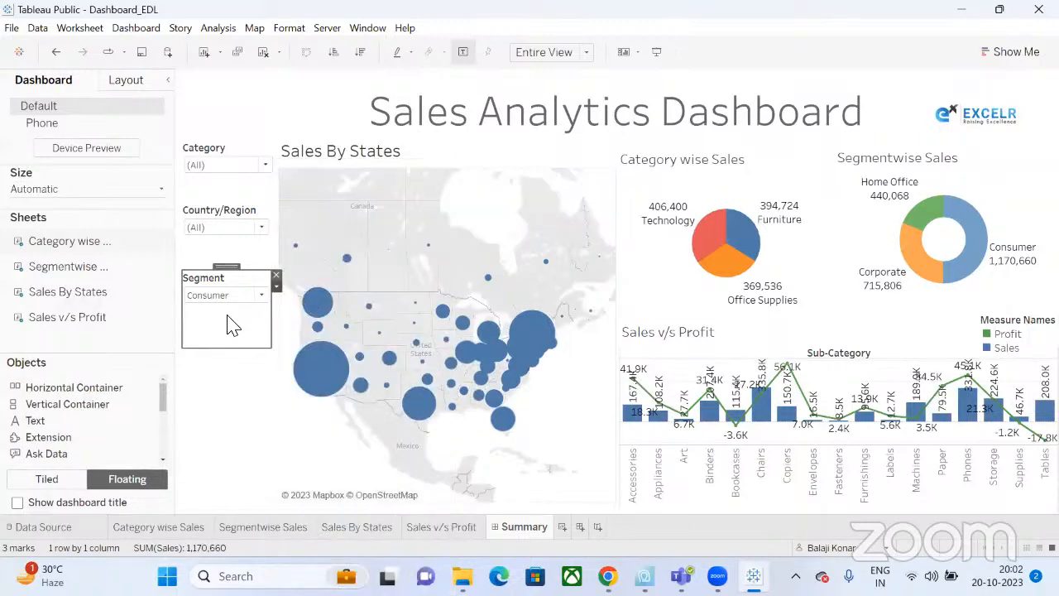
Set the Segment dropdown to (All) and reduce the card's height.
{"action": "left_click", "coordinate": [261, 297]}
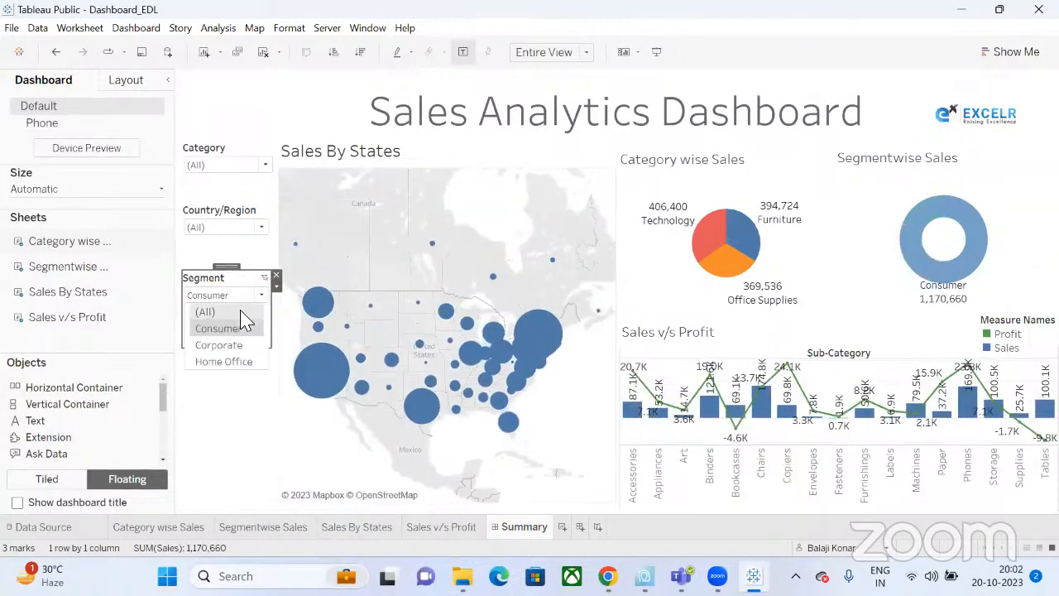
{"action": "left_click", "coordinate": [239, 314]}
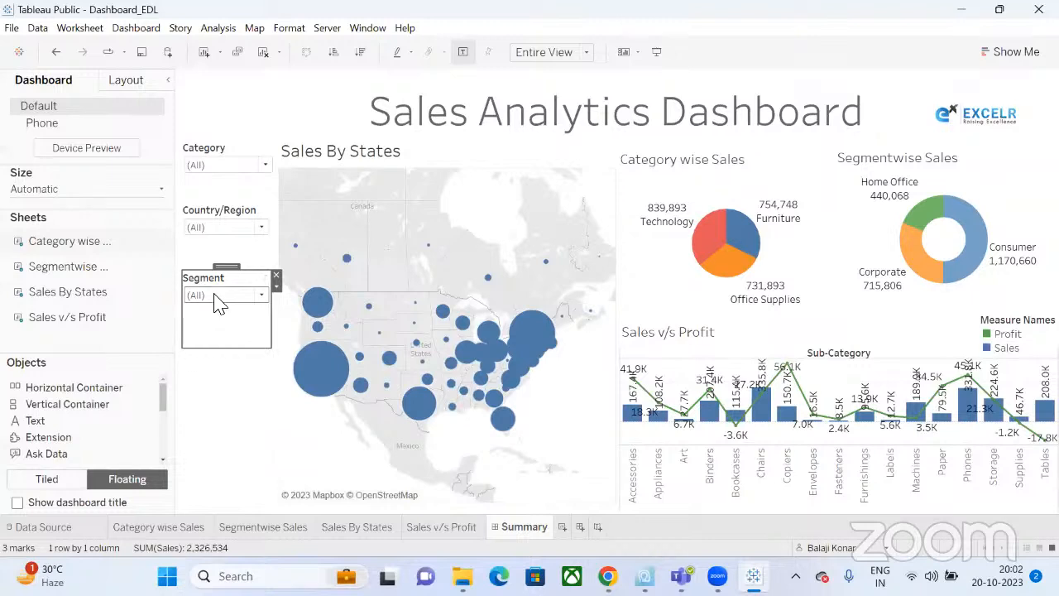
{"action": "left_click", "coordinate": [232, 382]}
{"action": "left_click", "coordinate": [232, 347]}
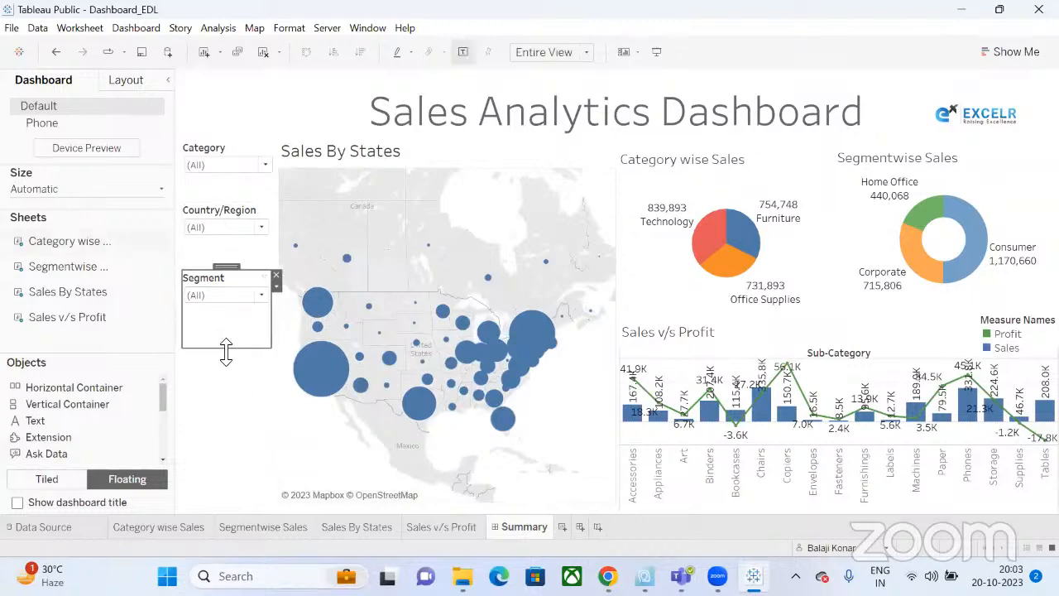
{"action": "left_click_drag", "start_coordinate": [225, 348], "coordinate": [232, 323]}
Add a Sub-Category filter card and place it under the Segment filter.
{"action": "left_click", "coordinate": [774, 159]}
{"action": "left_click", "coordinate": [840, 187]}
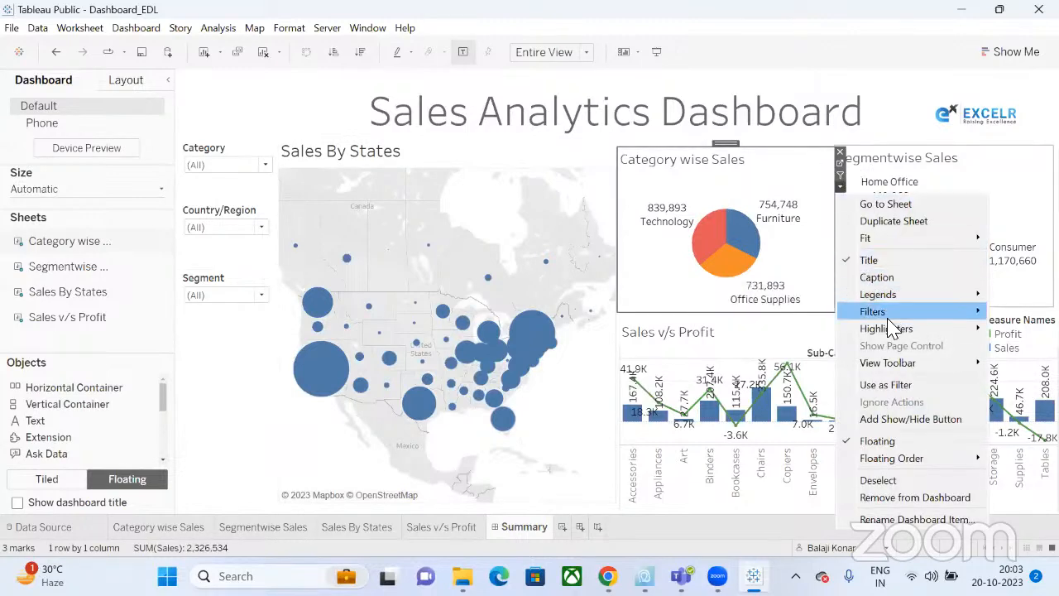
{"action": "mouse_move", "coordinate": [879, 313]}
{"action": "left_click", "coordinate": [776, 387]}
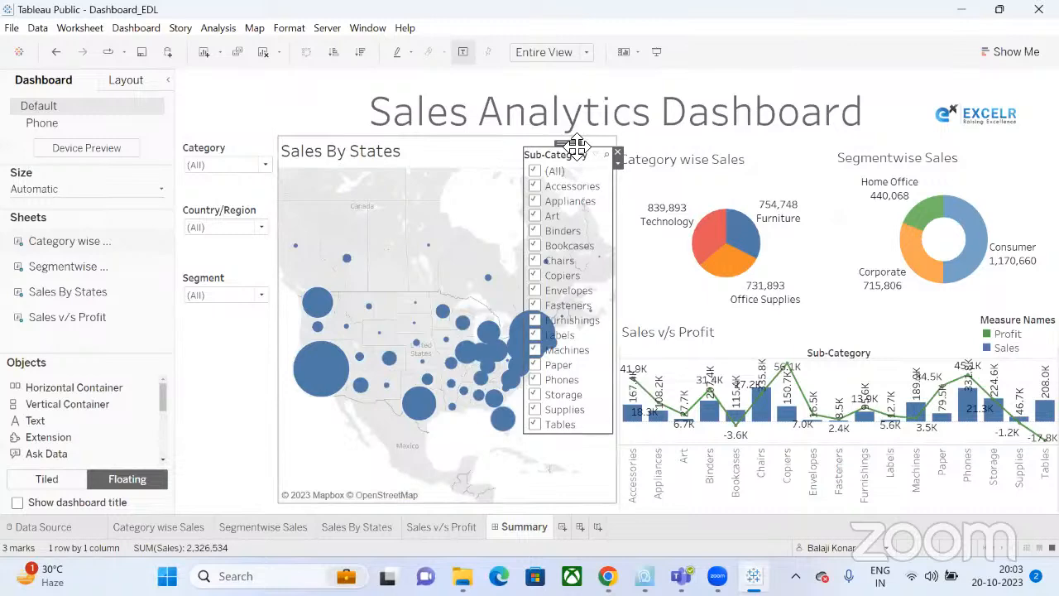
{"action": "left_click_drag", "start_coordinate": [571, 147], "coordinate": [240, 340]}
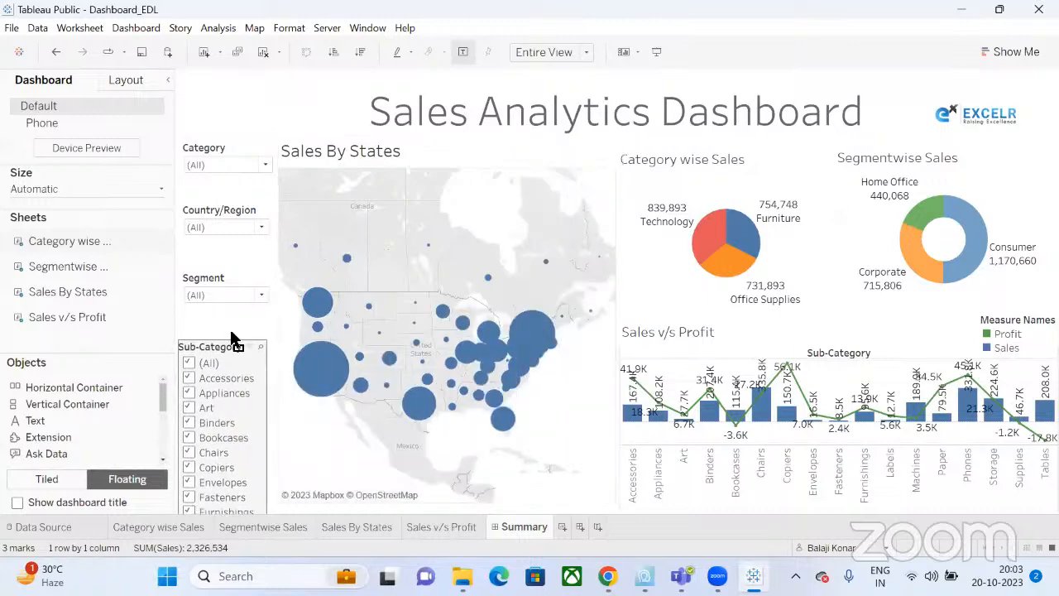
Make Sub-Category a single-value dropdown at (All), applied to all worksheets using this data source.
{"action": "left_click", "coordinate": [277, 351]}
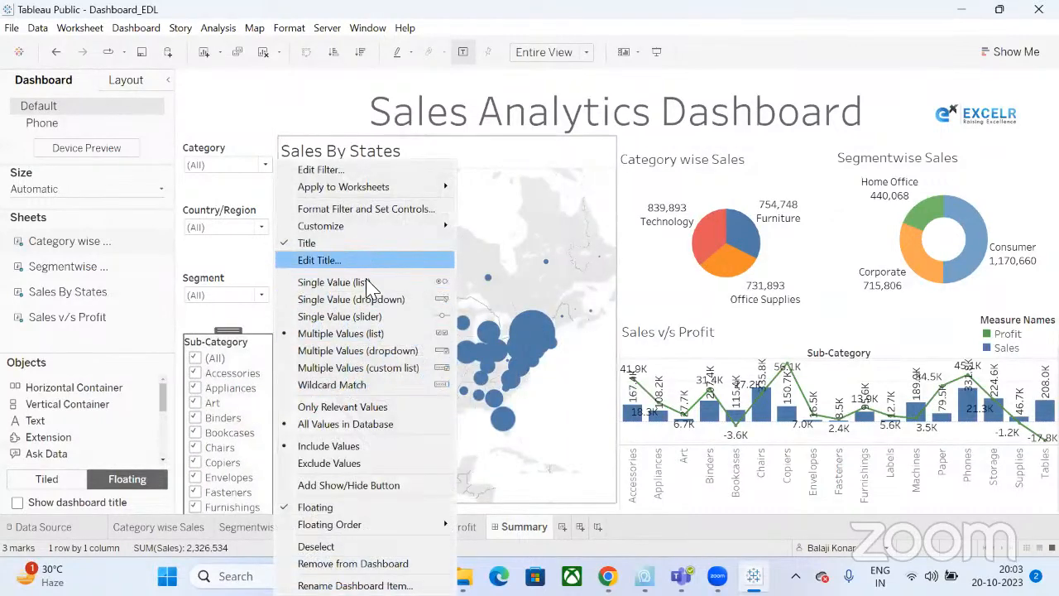
{"action": "left_click", "coordinate": [369, 301]}
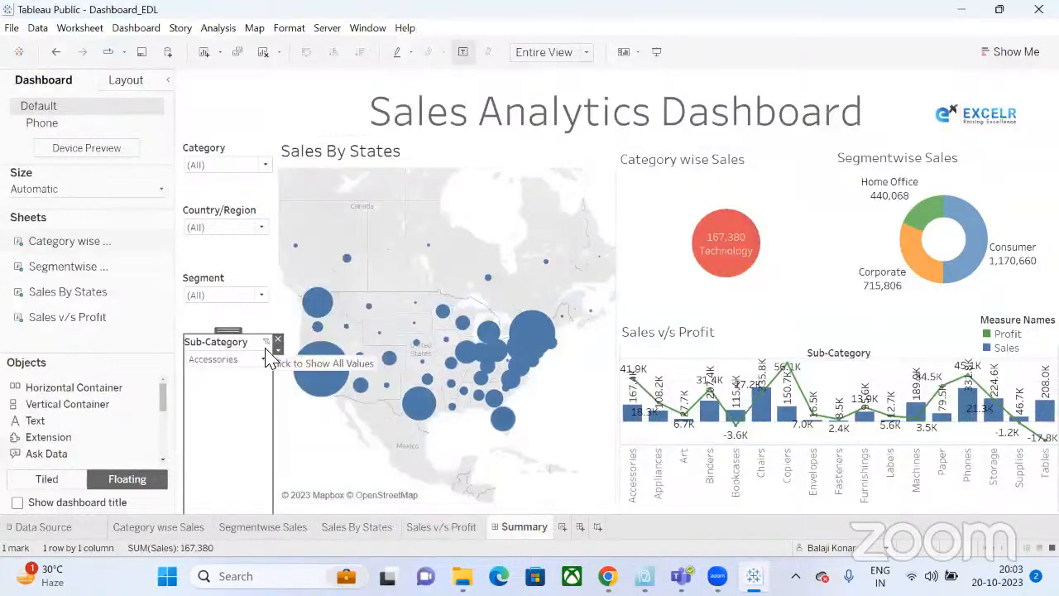
{"action": "left_click", "coordinate": [267, 341]}
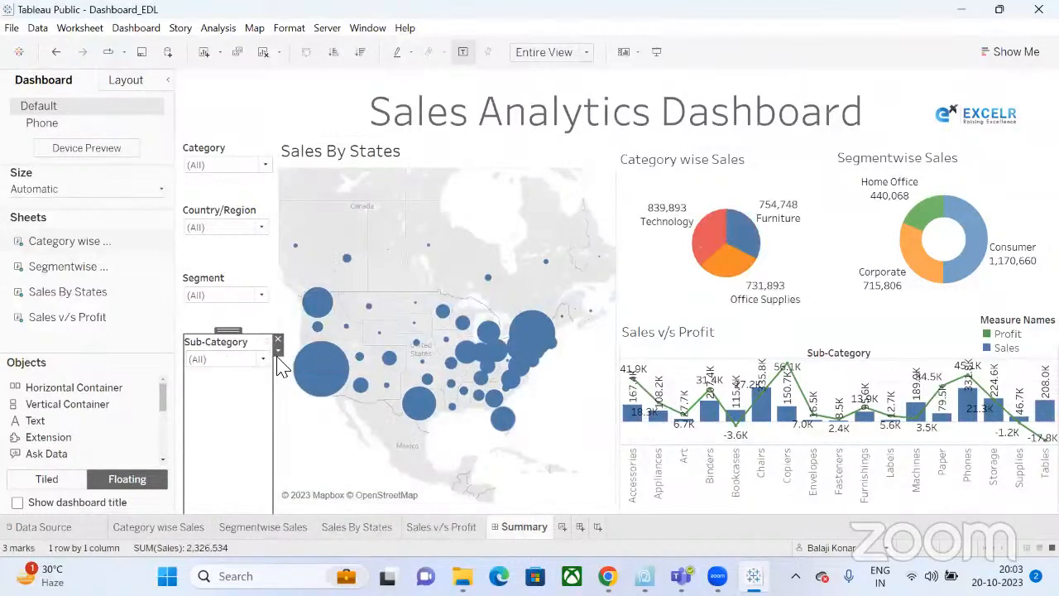
{"action": "left_click", "coordinate": [278, 351]}
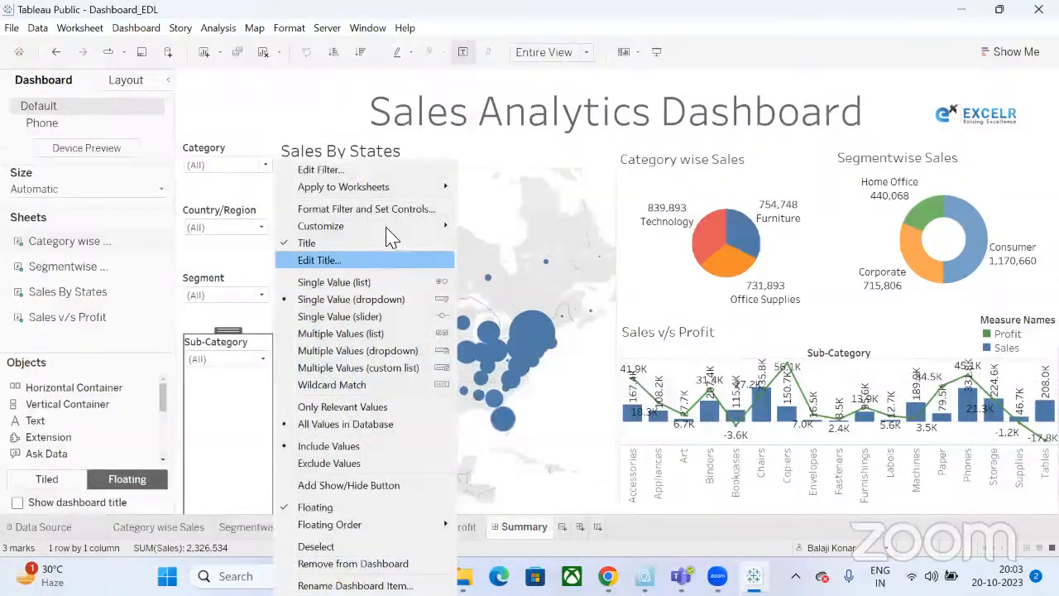
{"action": "mouse_move", "coordinate": [439, 186]}
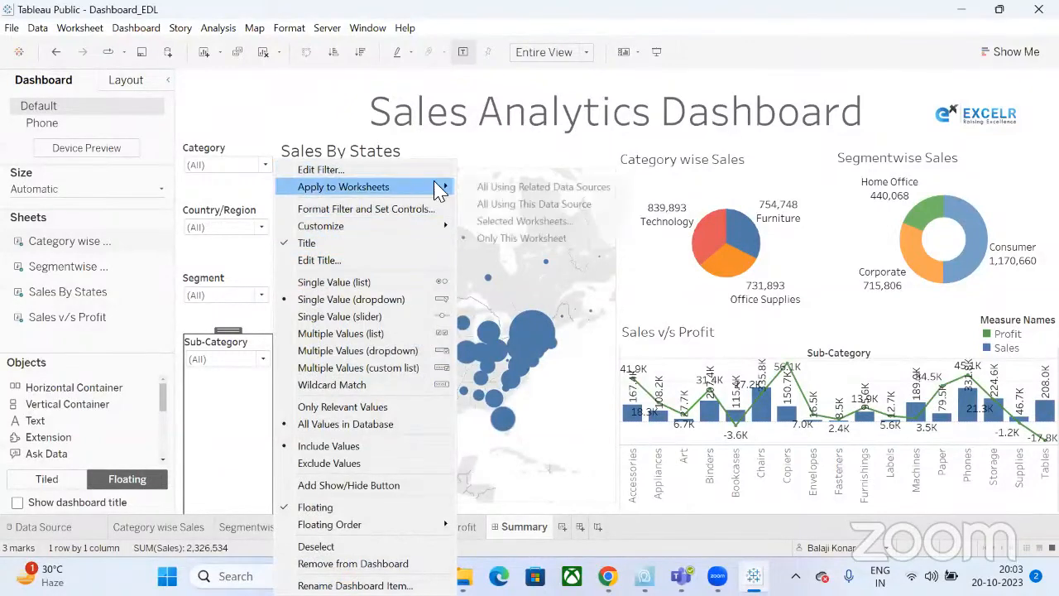
{"action": "left_click", "coordinate": [522, 204]}
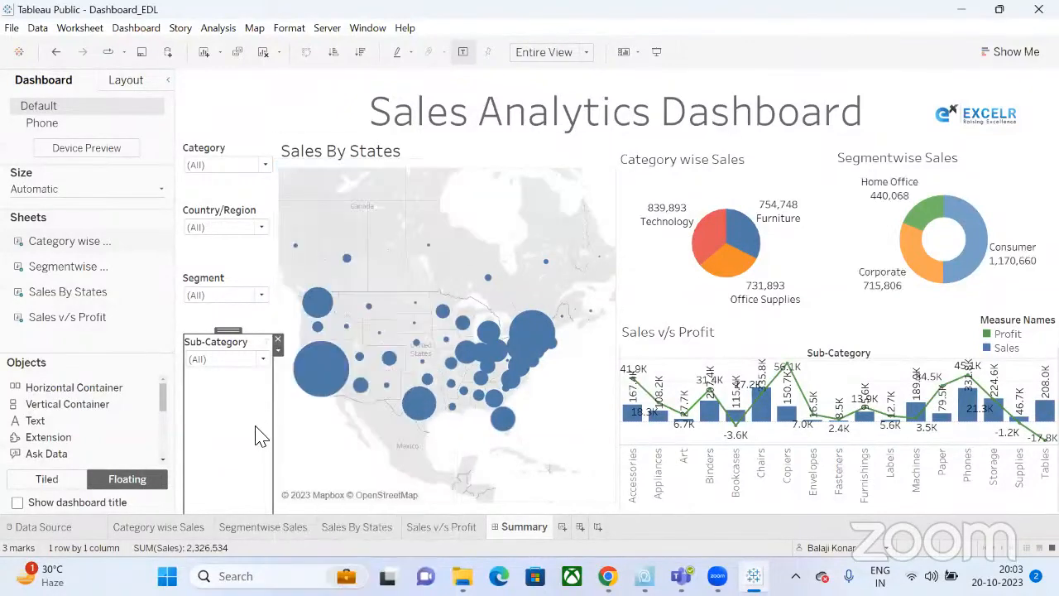
Shrink the Sub-Category filter card and move it lower in the left column.
{"action": "left_click_drag", "start_coordinate": [228, 331], "coordinate": [333, 193]}
{"action": "left_click_drag", "start_coordinate": [326, 482], "coordinate": [344, 276]}
{"action": "left_click_drag", "start_coordinate": [331, 190], "coordinate": [226, 411]}
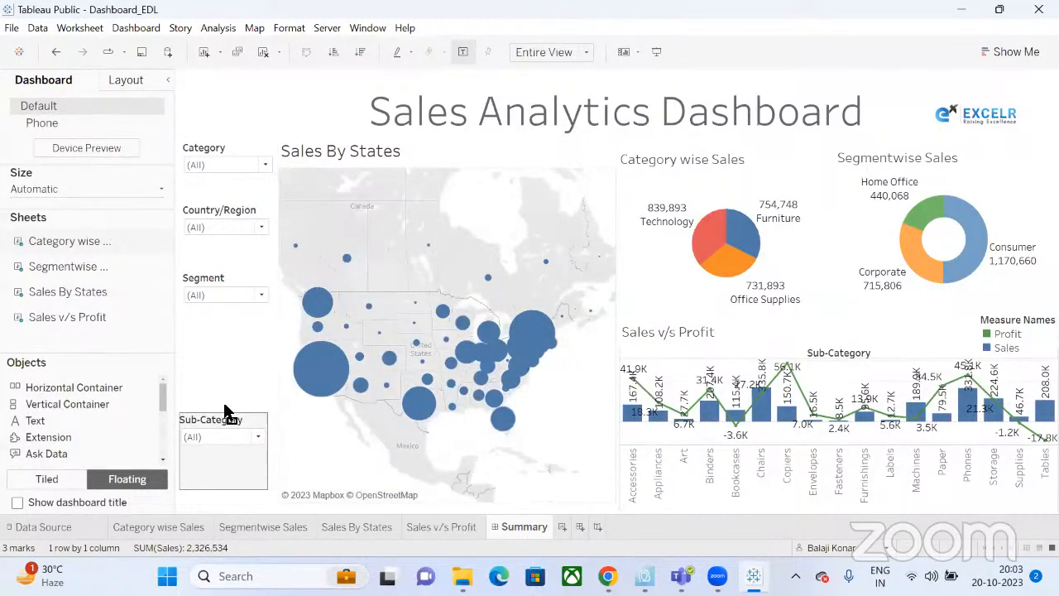
{"action": "left_click", "coordinate": [256, 447]}
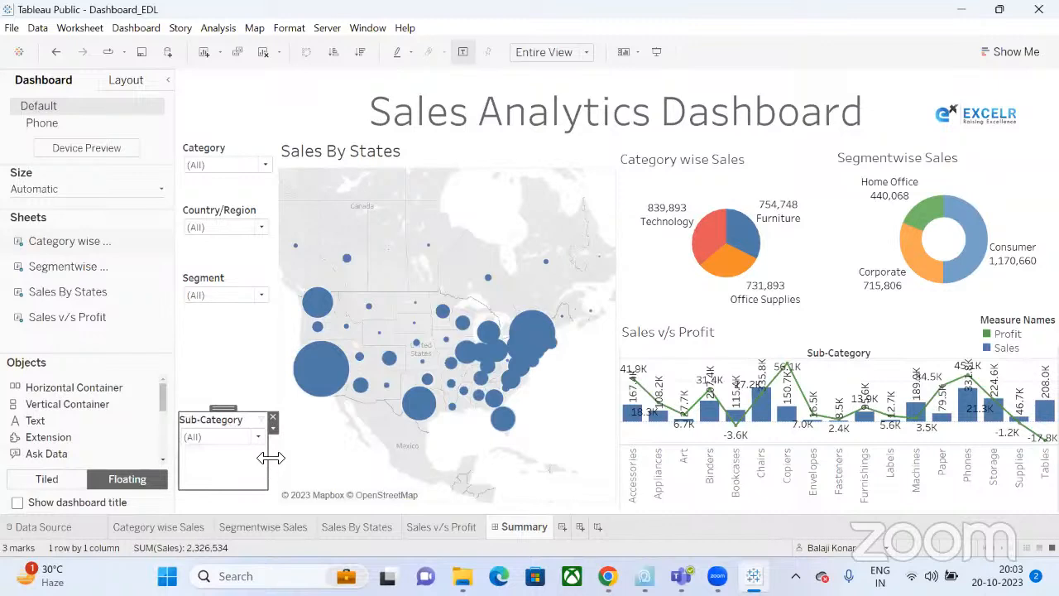
Make the Segment filter slightly taller and move it further down.
{"action": "left_click", "coordinate": [226, 282]}
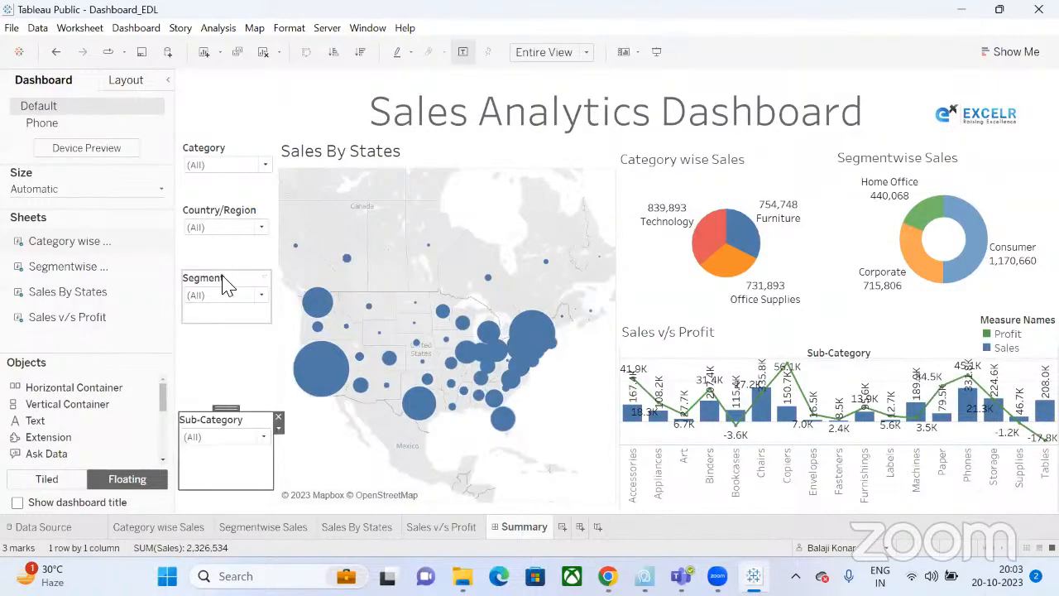
{"action": "left_click_drag", "start_coordinate": [221, 326], "coordinate": [220, 341]}
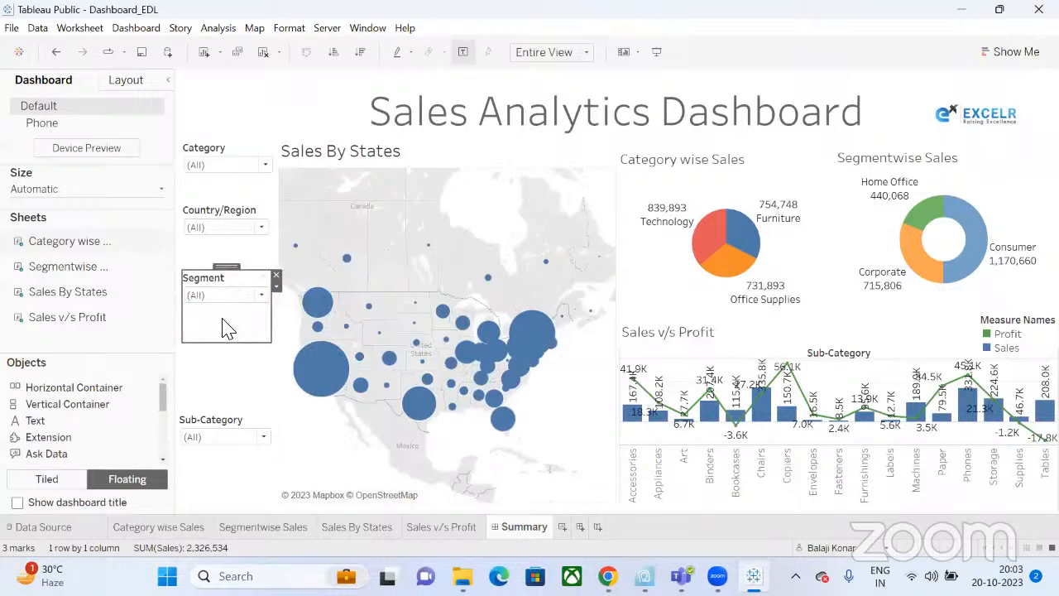
{"action": "left_click_drag", "start_coordinate": [226, 266], "coordinate": [230, 307]}
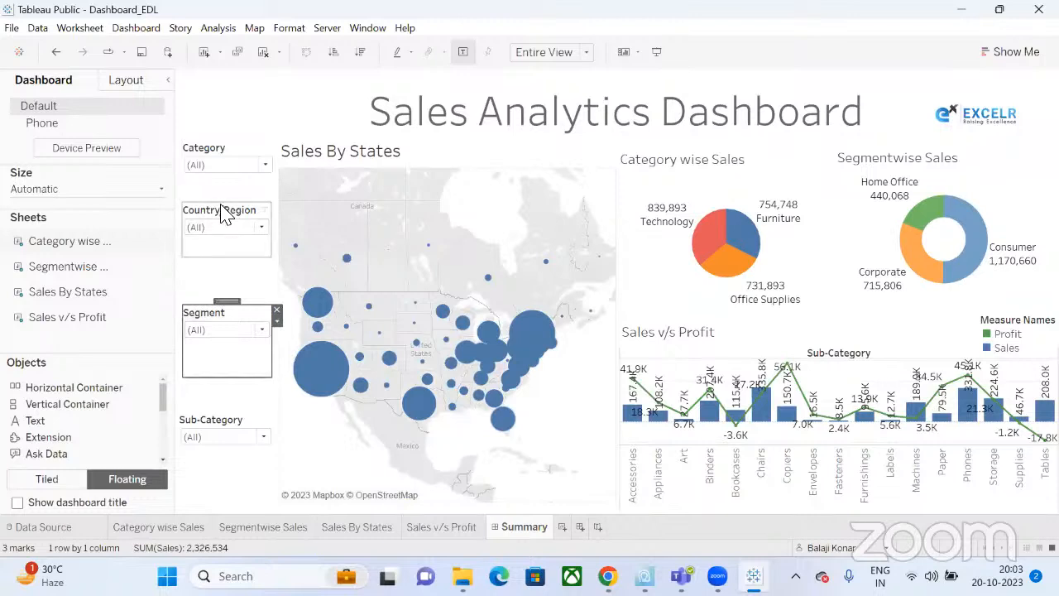
Lower and enlarge the Country/Region filter slightly, and nudge Sub-Category up for even spacing.
{"action": "left_click", "coordinate": [222, 214]}
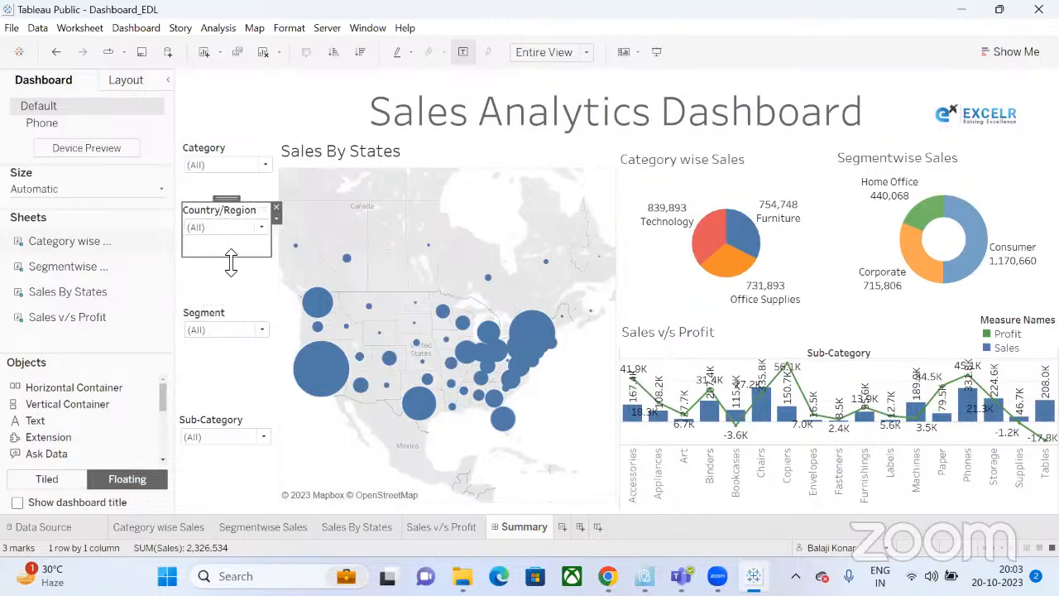
{"action": "left_click_drag", "start_coordinate": [231, 261], "coordinate": [232, 265]}
{"action": "left_click_drag", "start_coordinate": [229, 220], "coordinate": [231, 222]}
{"action": "left_click", "coordinate": [213, 419]}
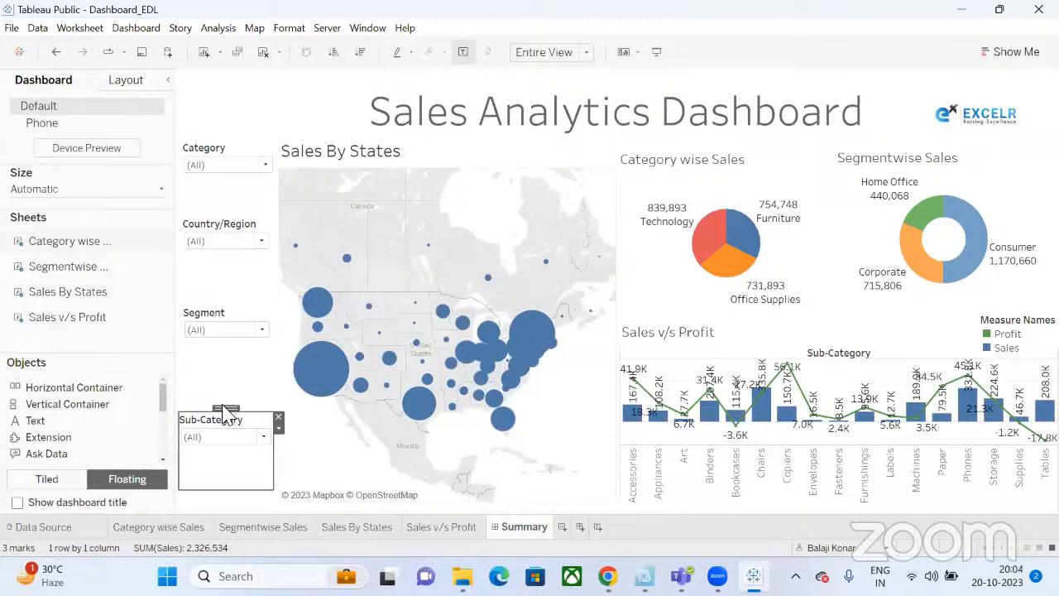
{"action": "left_click_drag", "start_coordinate": [225, 411], "coordinate": [226, 403]}
{"action": "left_click", "coordinate": [238, 503]}
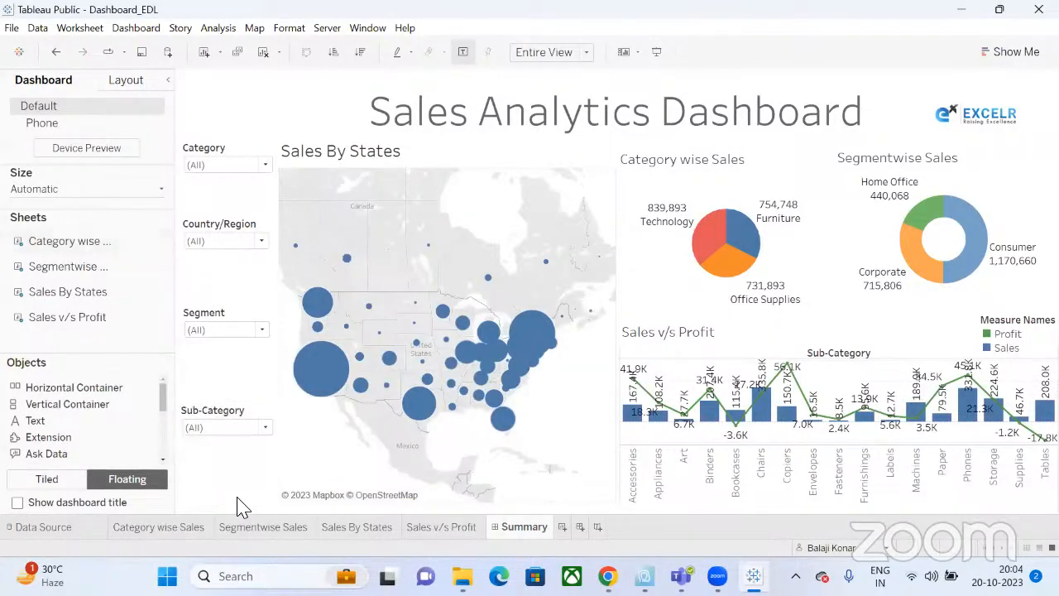
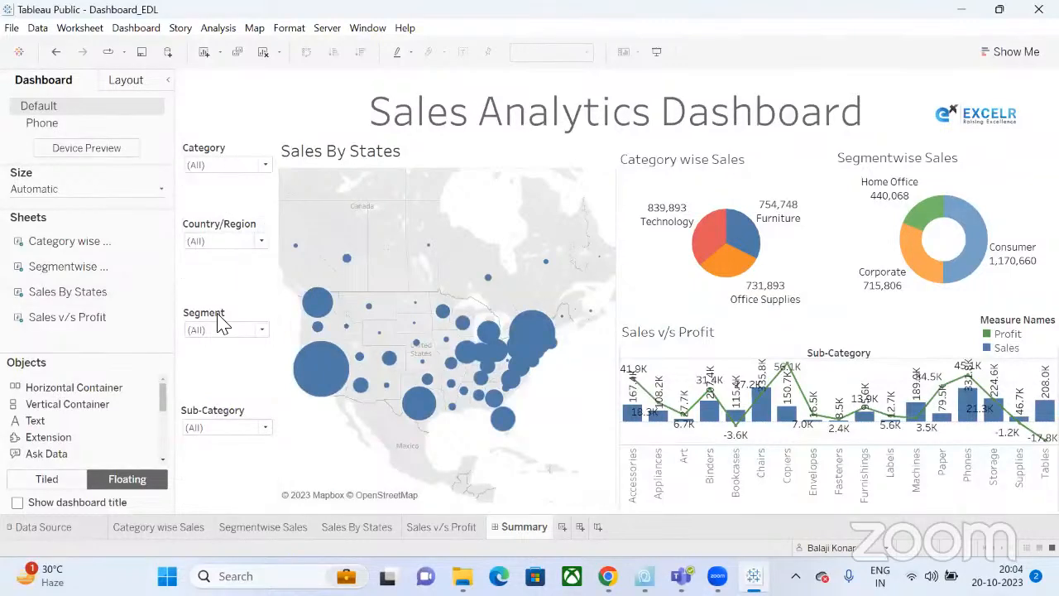
Drag the Sub-Category, Segment, Country/Region and Category filter cards further down the left column.
{"action": "left_click", "coordinate": [218, 418]}
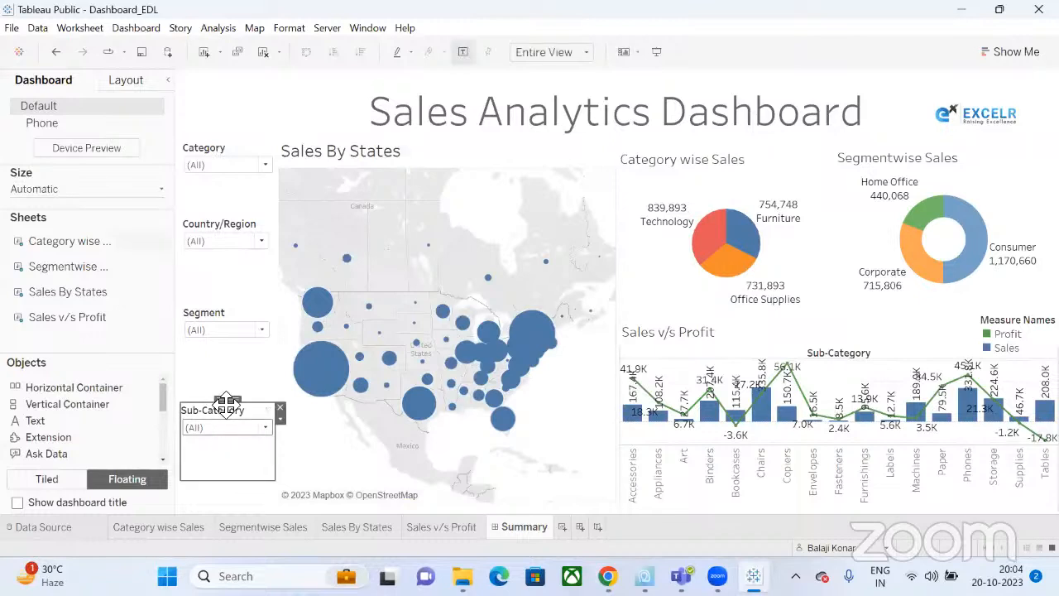
{"action": "left_click_drag", "start_coordinate": [223, 421], "coordinate": [221, 439]}
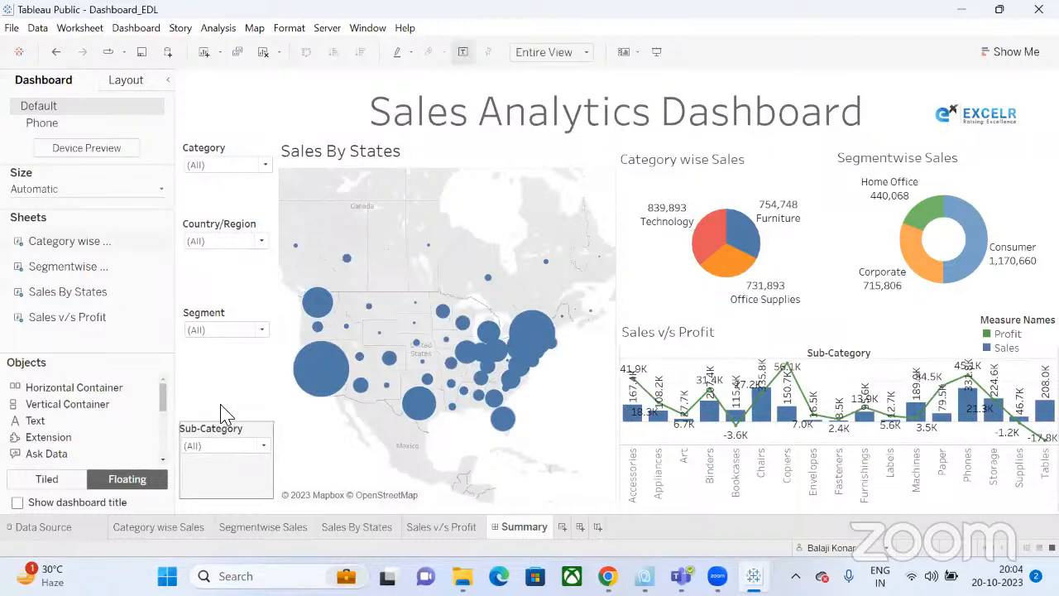
{"action": "left_click", "coordinate": [220, 324]}
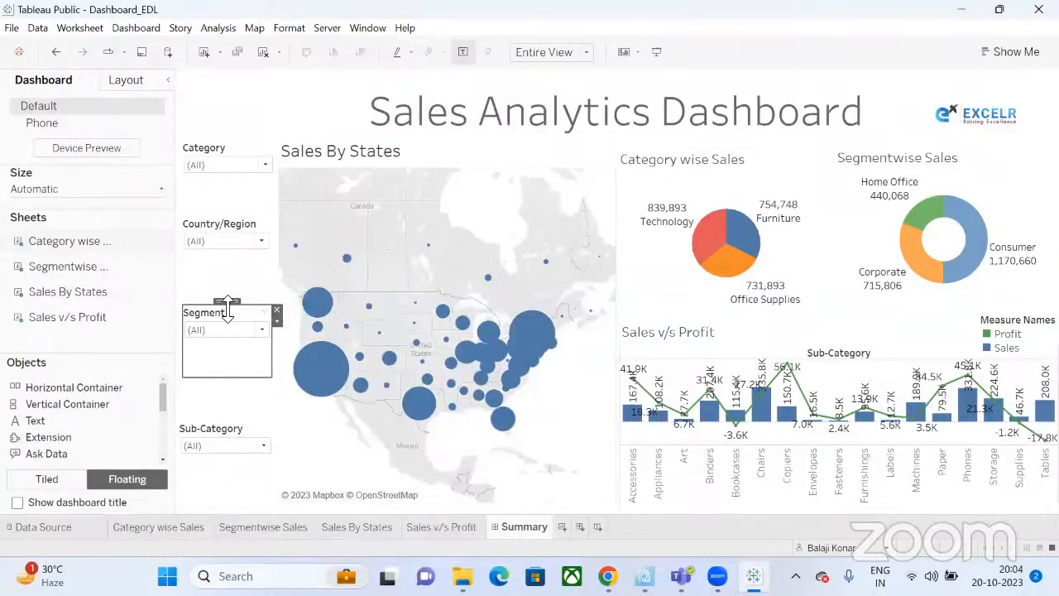
{"action": "left_click_drag", "start_coordinate": [226, 340], "coordinate": [224, 346]}
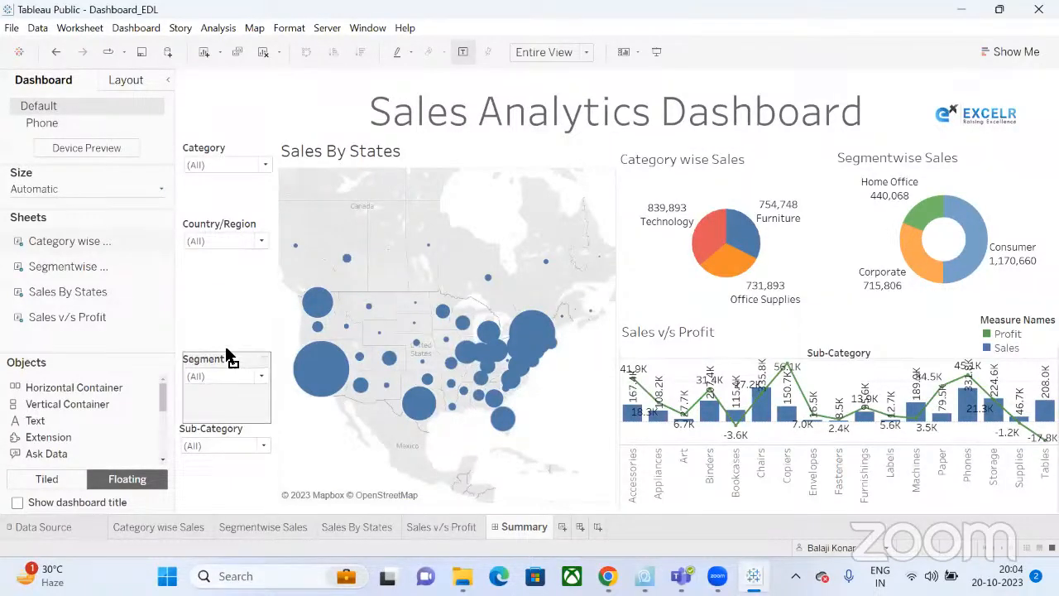
{"action": "left_click", "coordinate": [240, 228]}
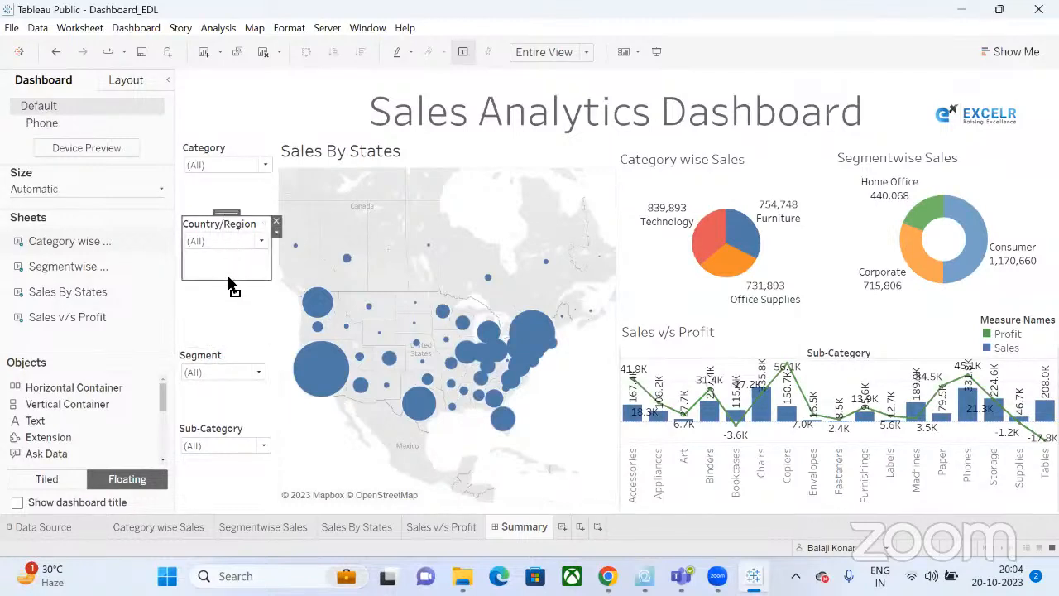
{"action": "left_click_drag", "start_coordinate": [229, 279], "coordinate": [229, 282]}
{"action": "left_click", "coordinate": [231, 145]}
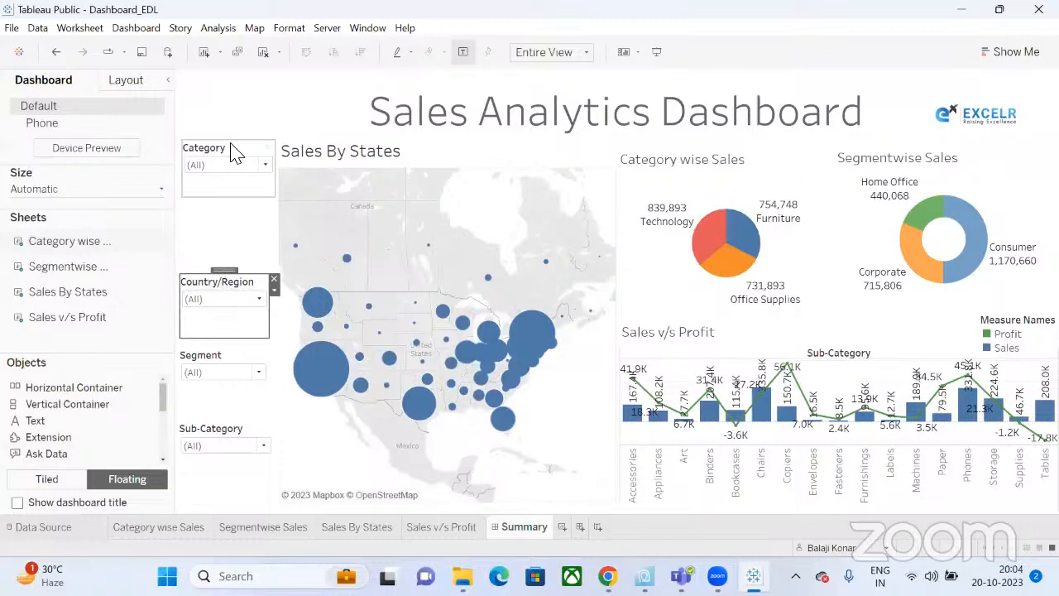
{"action": "left_click_drag", "start_coordinate": [232, 146], "coordinate": [232, 207]}
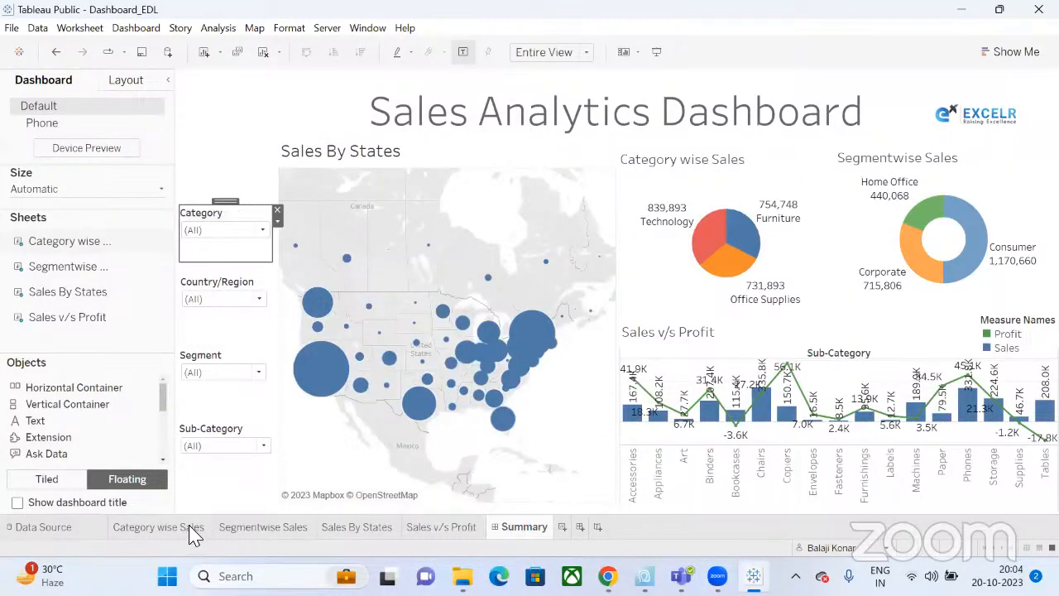
On Category wise Sales, add an Order Date filter by Month/Day/Year keeping all dates.
{"action": "left_click", "coordinate": [182, 529]}
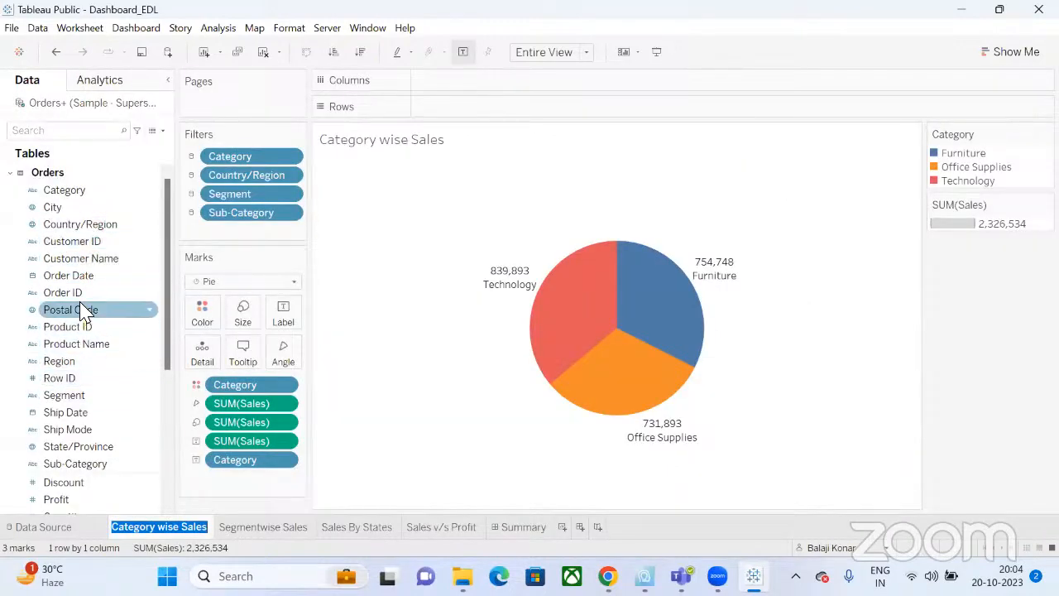
{"action": "left_click_drag", "start_coordinate": [79, 276], "coordinate": [271, 157]}
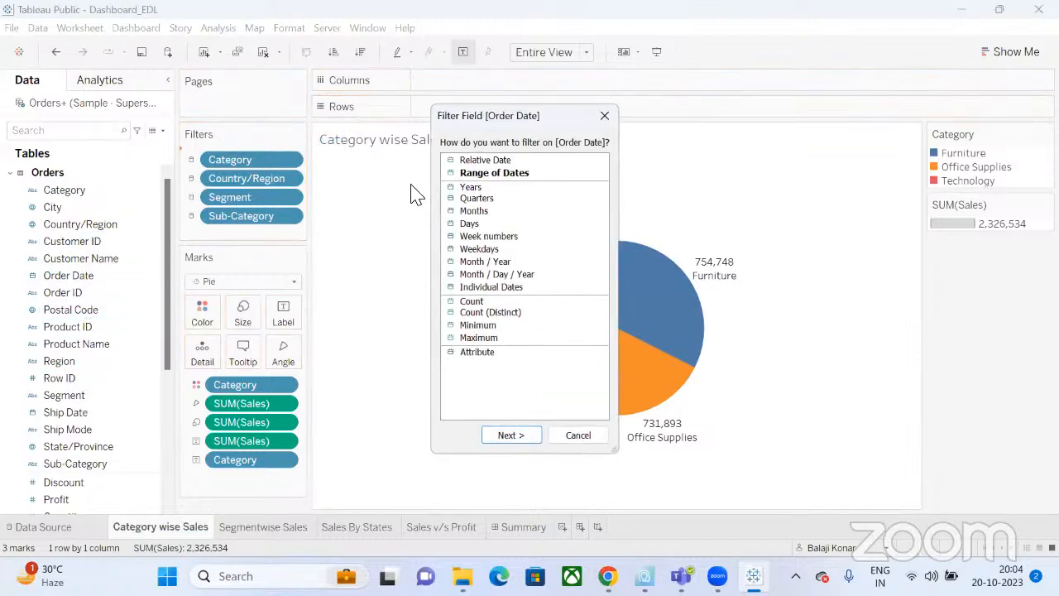
{"action": "left_click", "coordinate": [482, 186]}
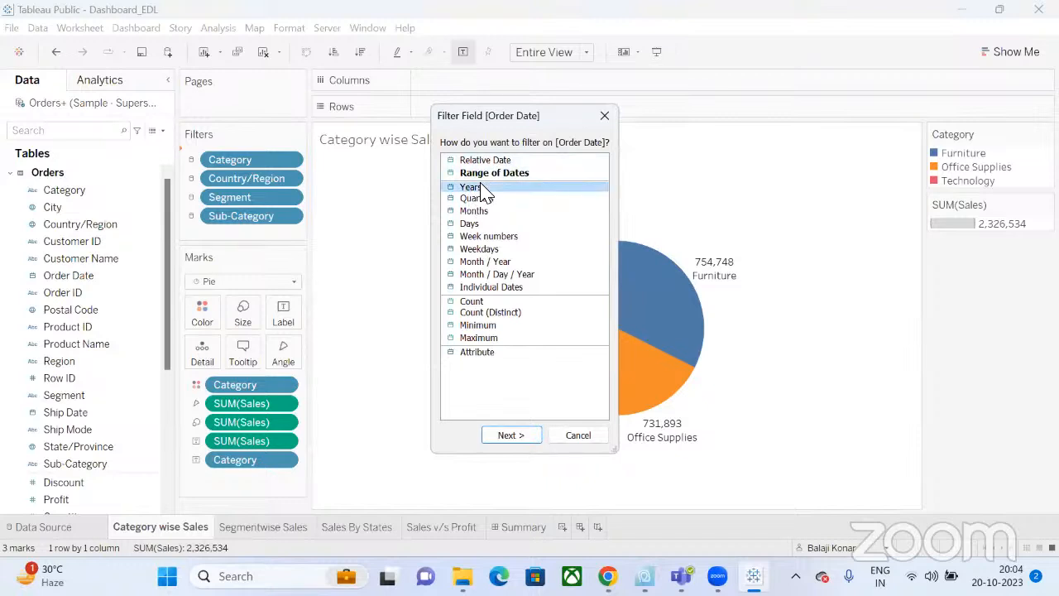
{"action": "left_click", "coordinate": [480, 198]}
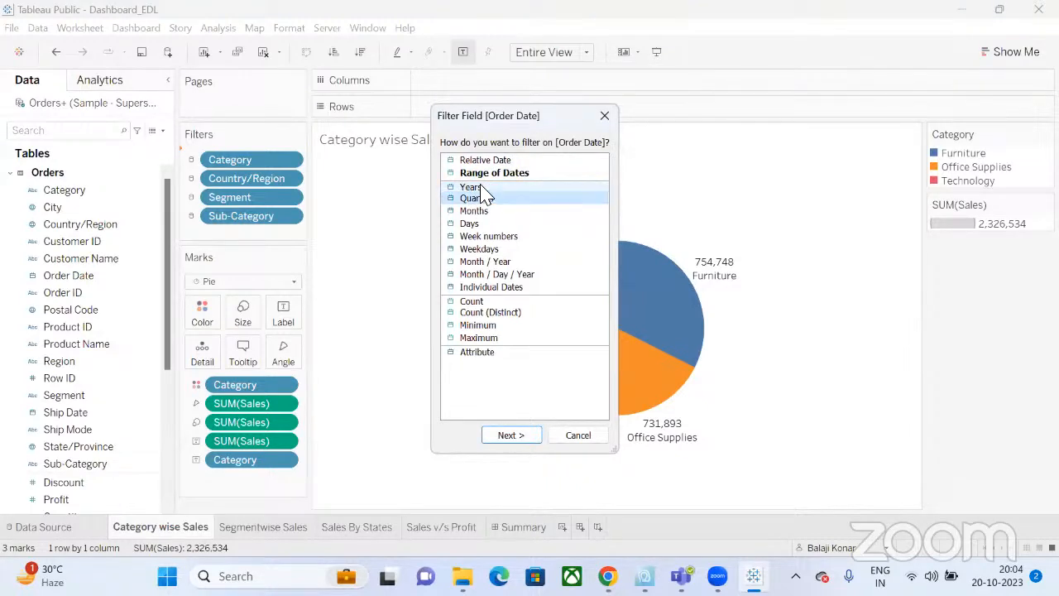
{"action": "left_click", "coordinate": [482, 188]}
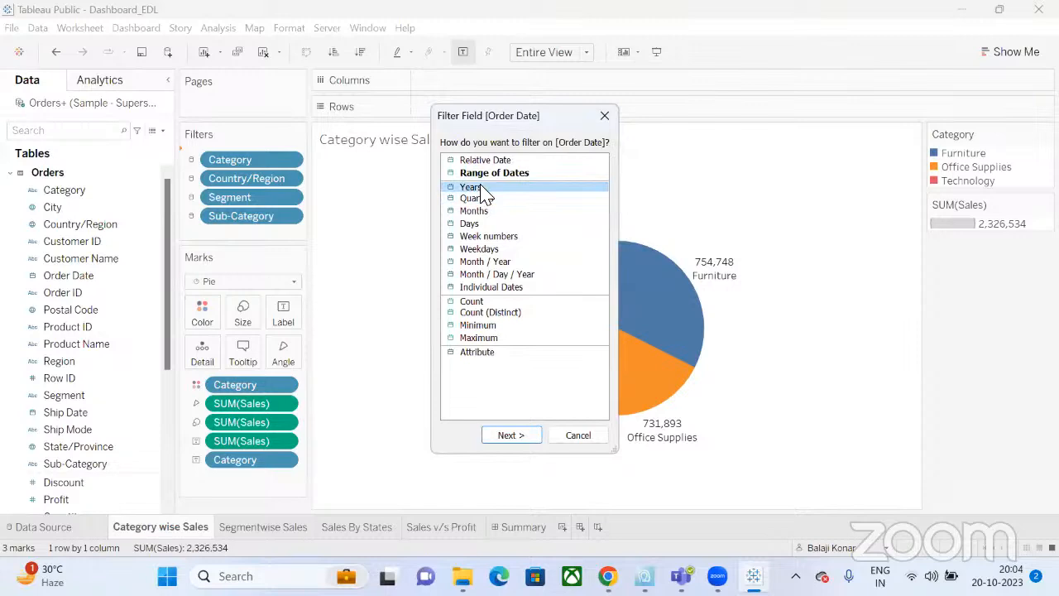
{"action": "left_click", "coordinate": [518, 276]}
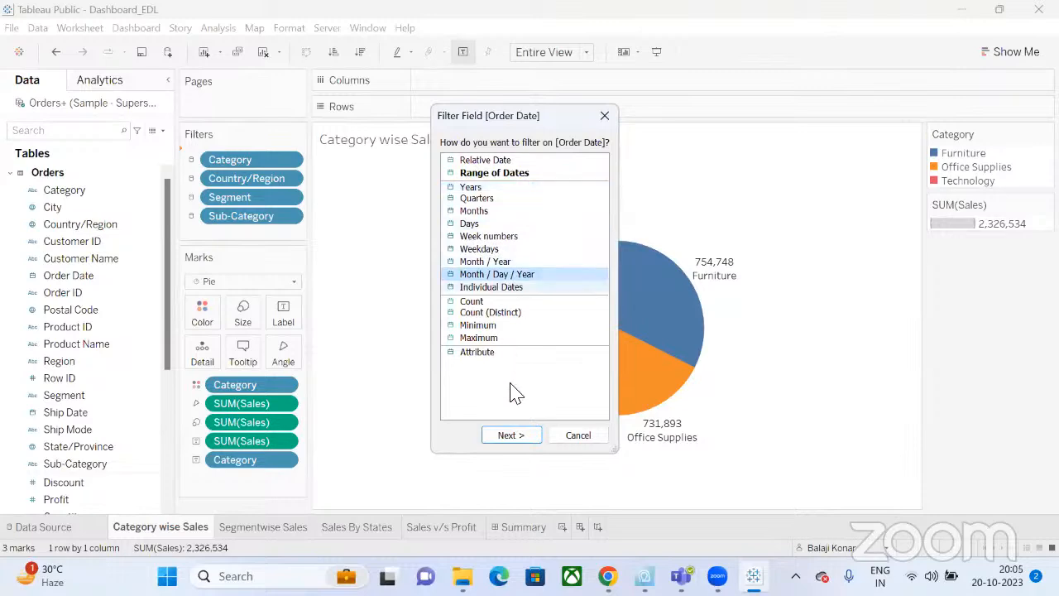
{"action": "left_click", "coordinate": [509, 434]}
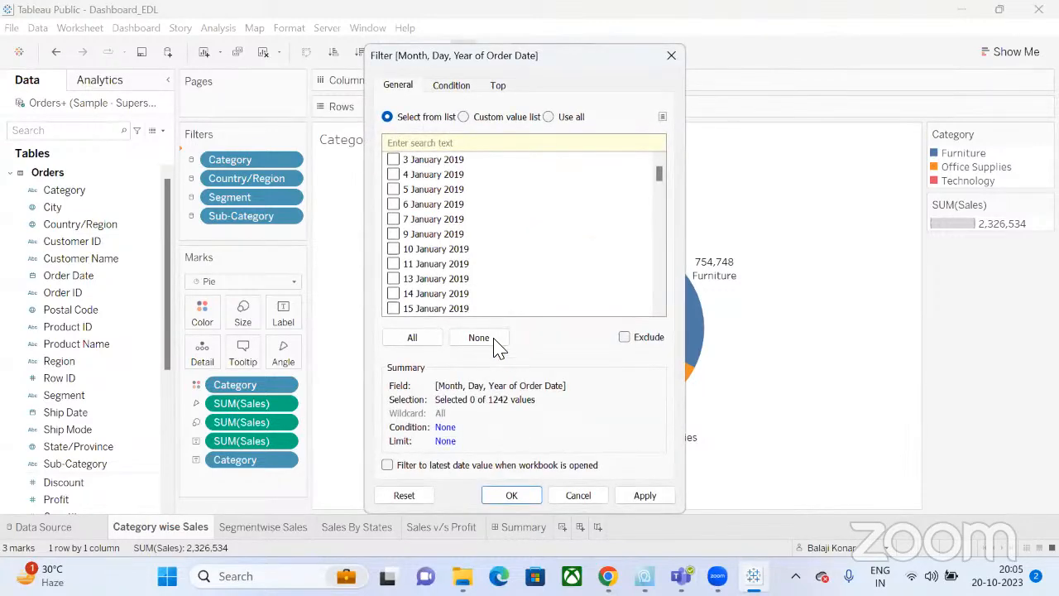
{"action": "left_click", "coordinate": [430, 341]}
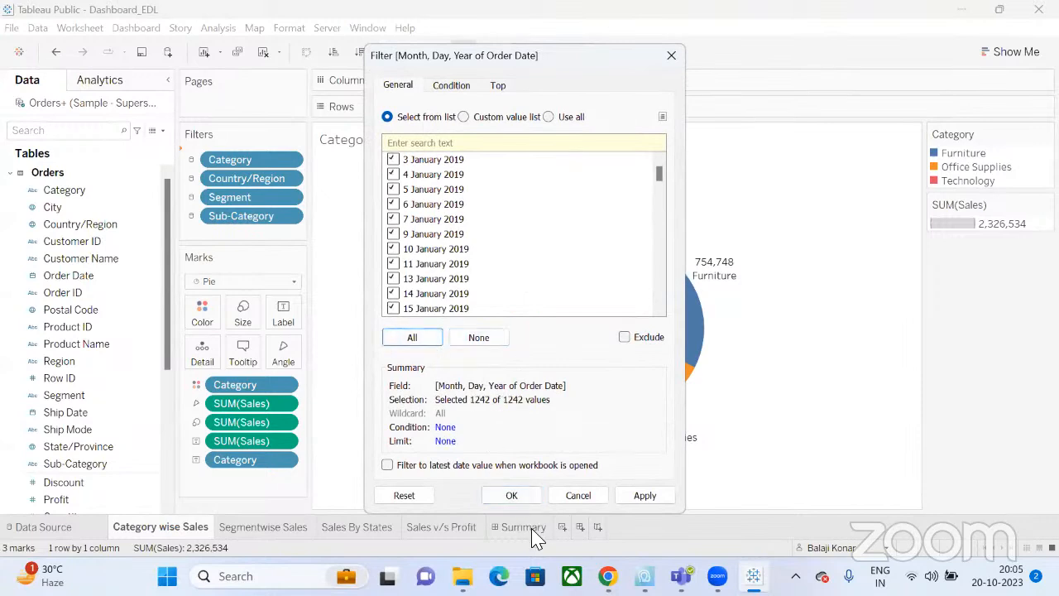
{"action": "left_click", "coordinate": [513, 495]}
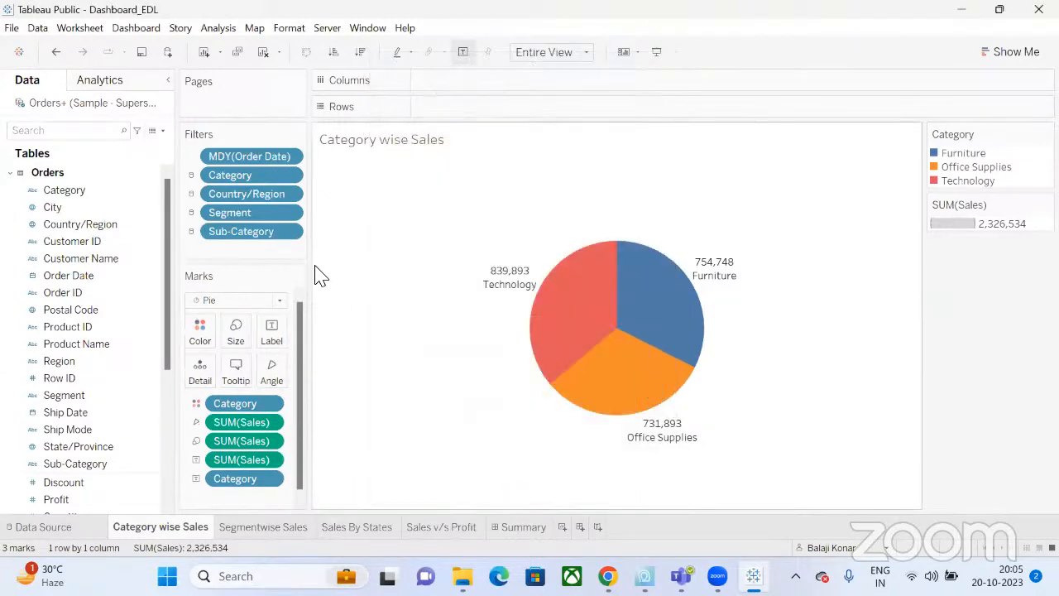
Apply the date filter to all worksheets using this data source and return to the dashboard.
{"action": "left_click", "coordinate": [290, 157]}
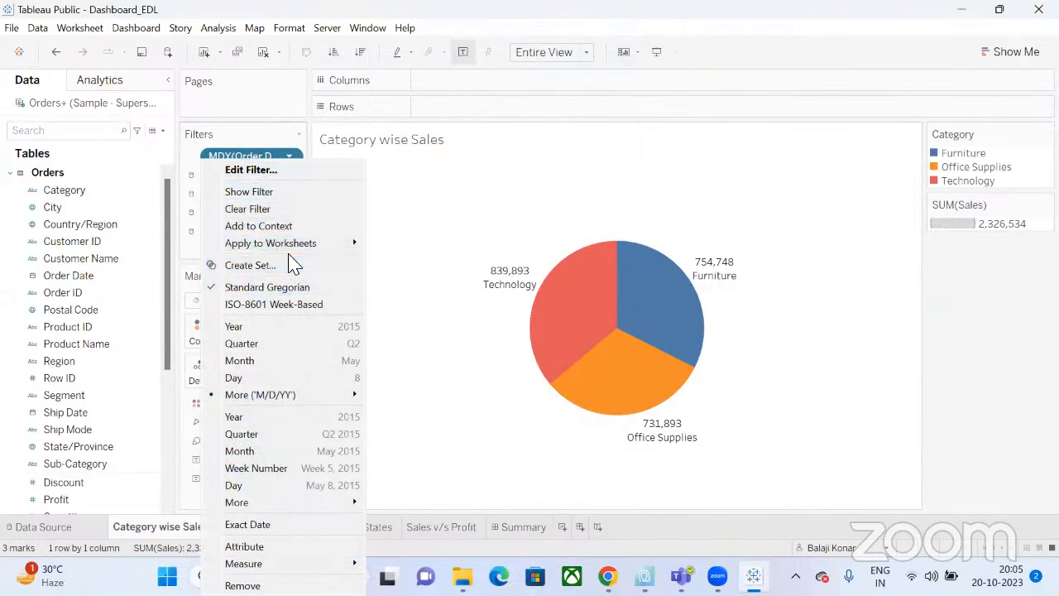
{"action": "mouse_move", "coordinate": [352, 242]}
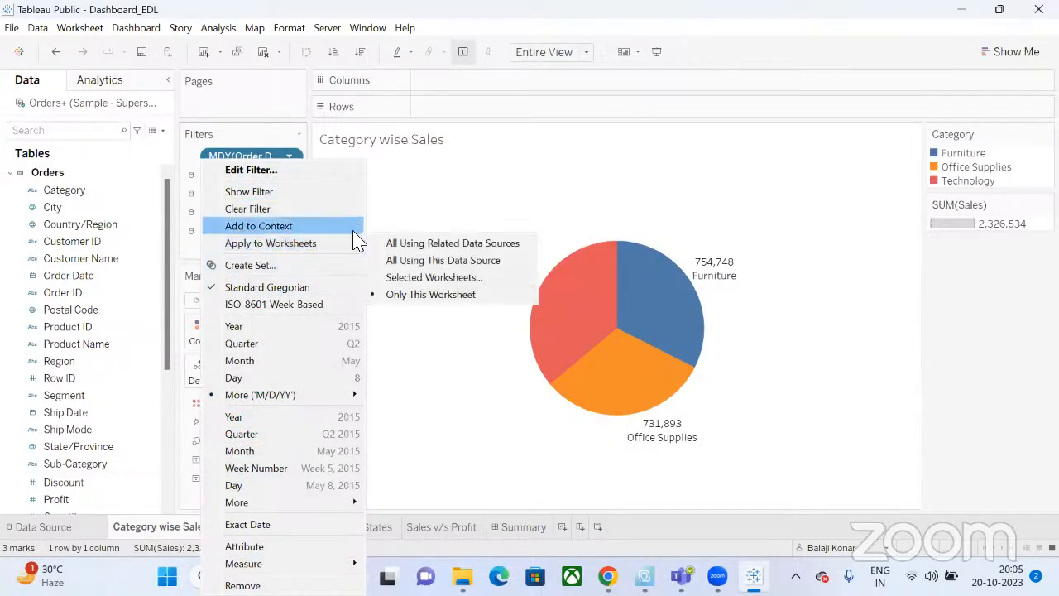
{"action": "left_click", "coordinate": [406, 263]}
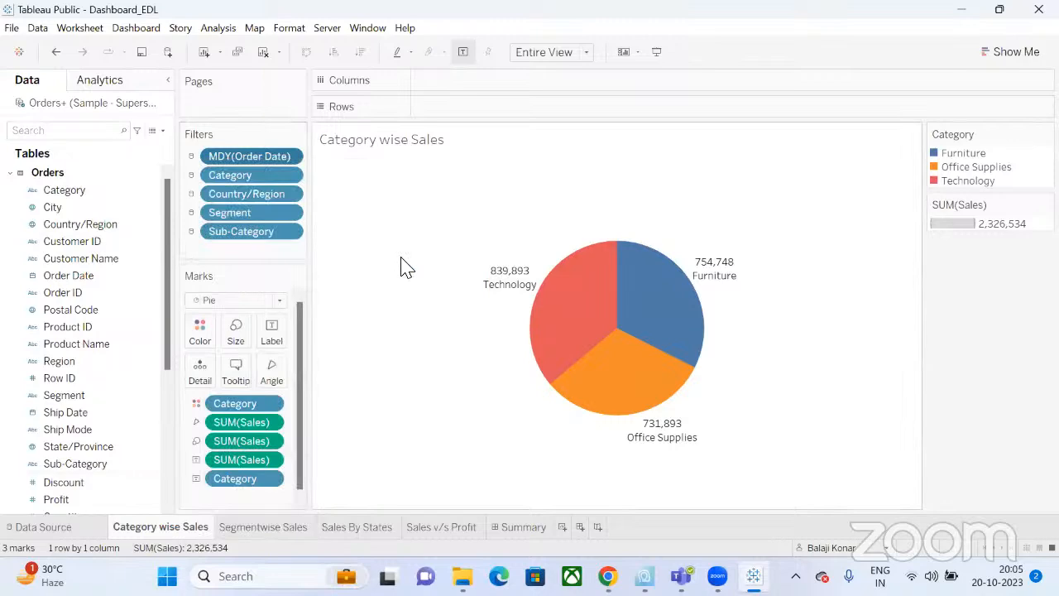
{"action": "left_click", "coordinate": [536, 534]}
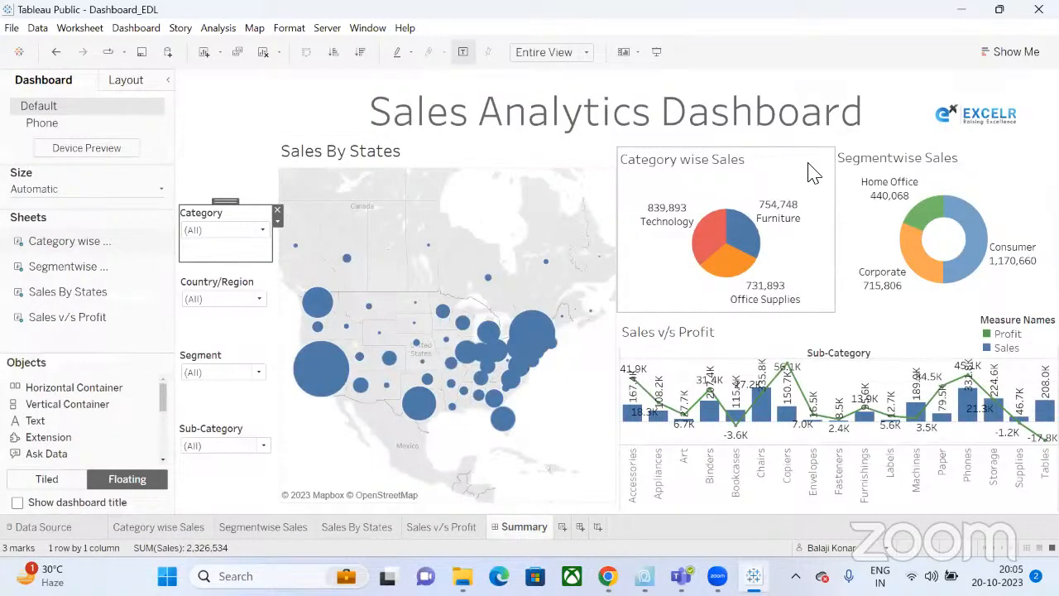
Show the Month, Day, Year filter from the Category wise Sales chart on the dashboard.
{"action": "left_click", "coordinate": [811, 172]}
{"action": "left_click", "coordinate": [839, 186]}
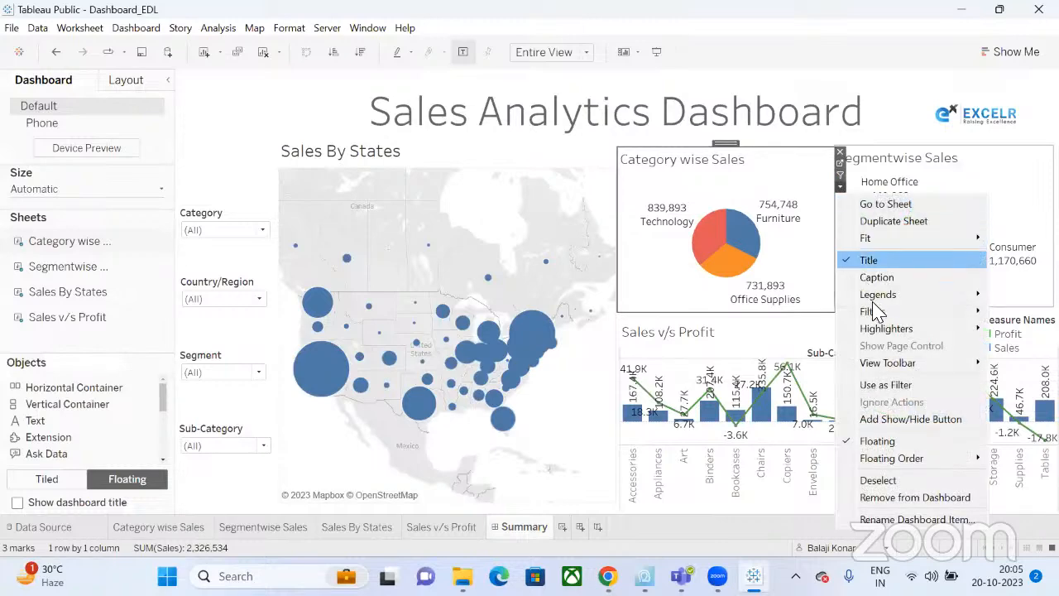
{"action": "mouse_move", "coordinate": [873, 311]}
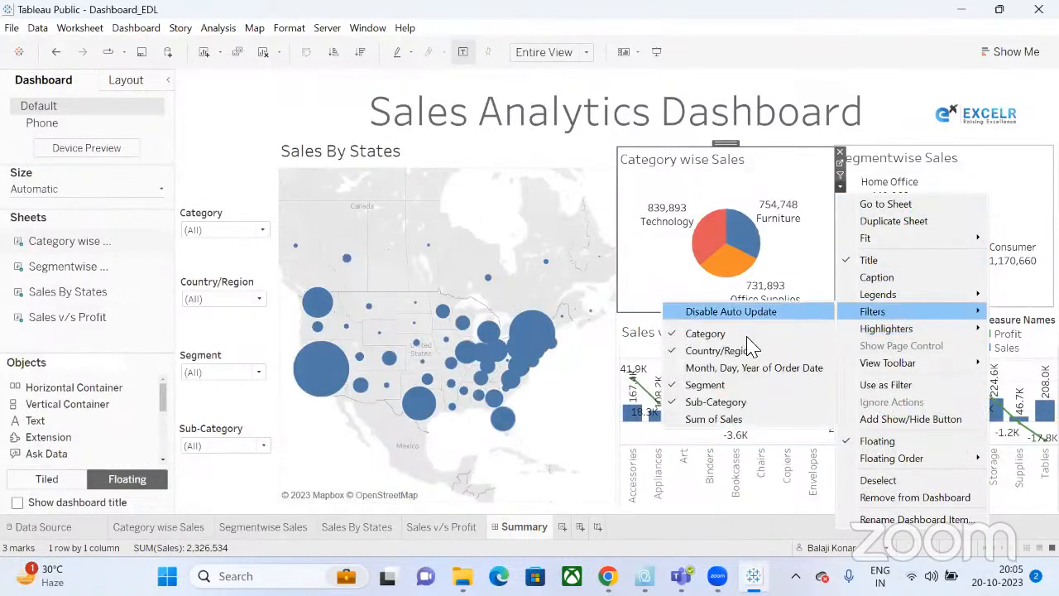
{"action": "left_click", "coordinate": [734, 368]}
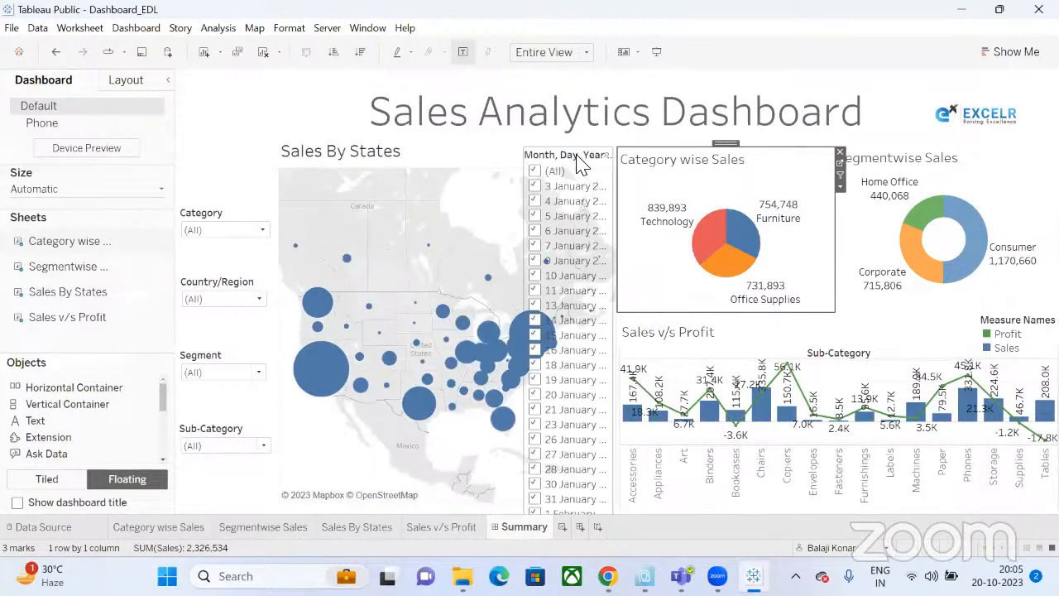
Turn the date filter into a single-value dropdown reset to all dates.
{"action": "left_click", "coordinate": [619, 172]}
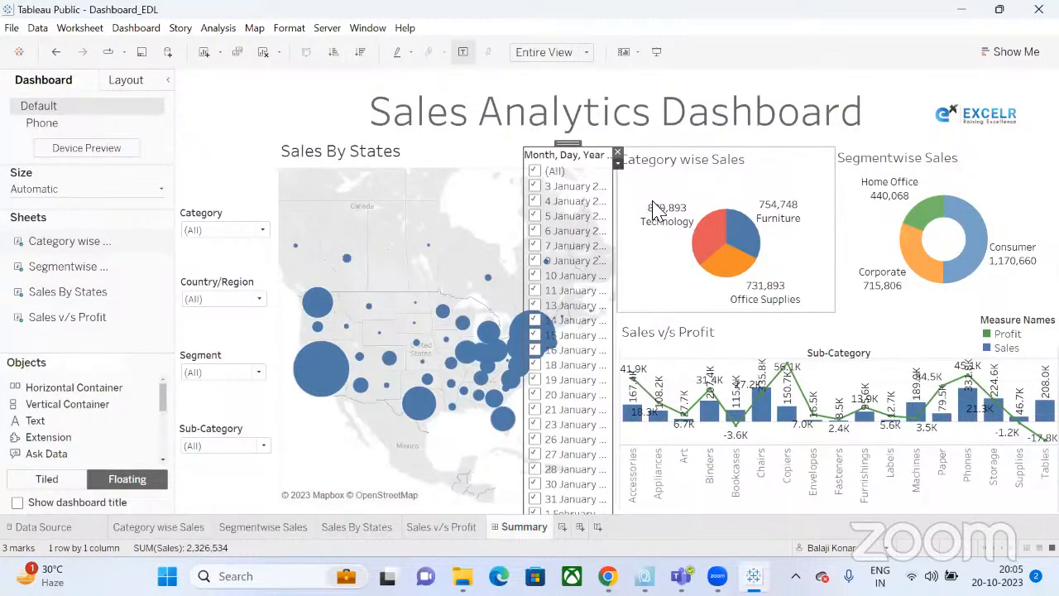
{"action": "right_click", "coordinate": [695, 260]}
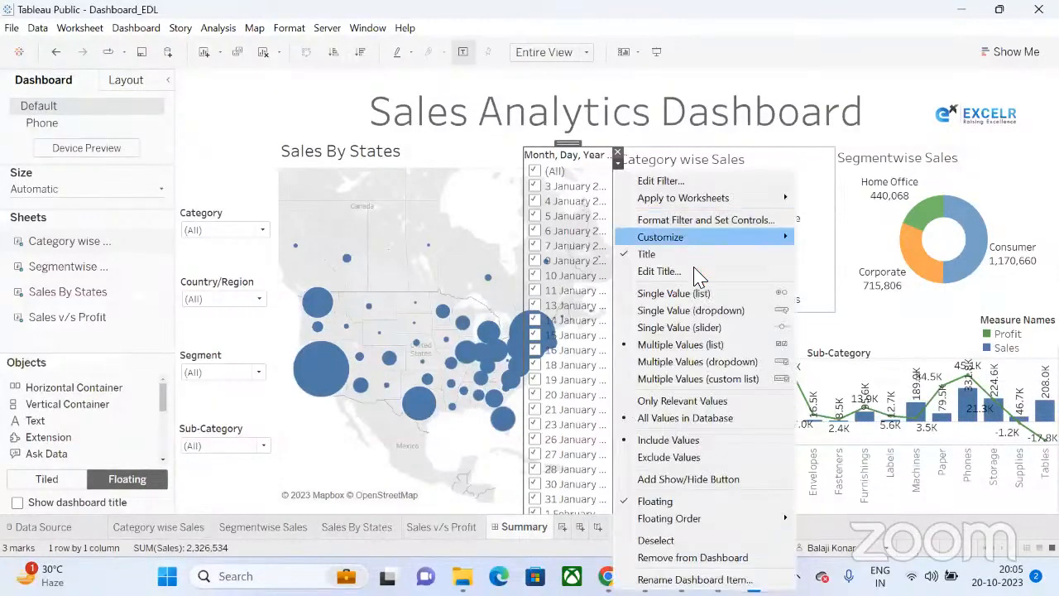
{"action": "left_click", "coordinate": [693, 310]}
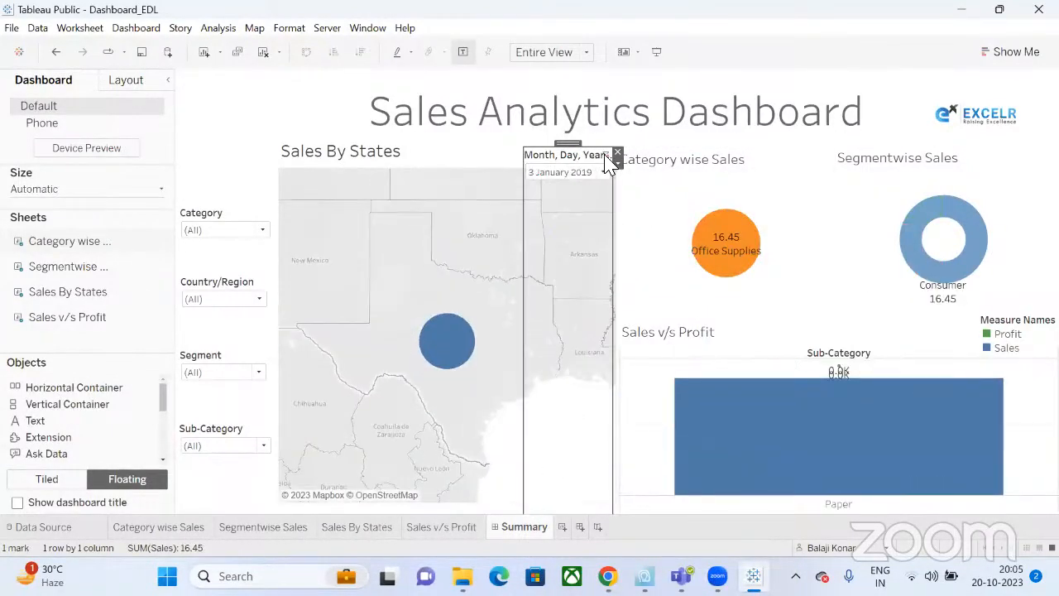
{"action": "left_click", "coordinate": [608, 163]}
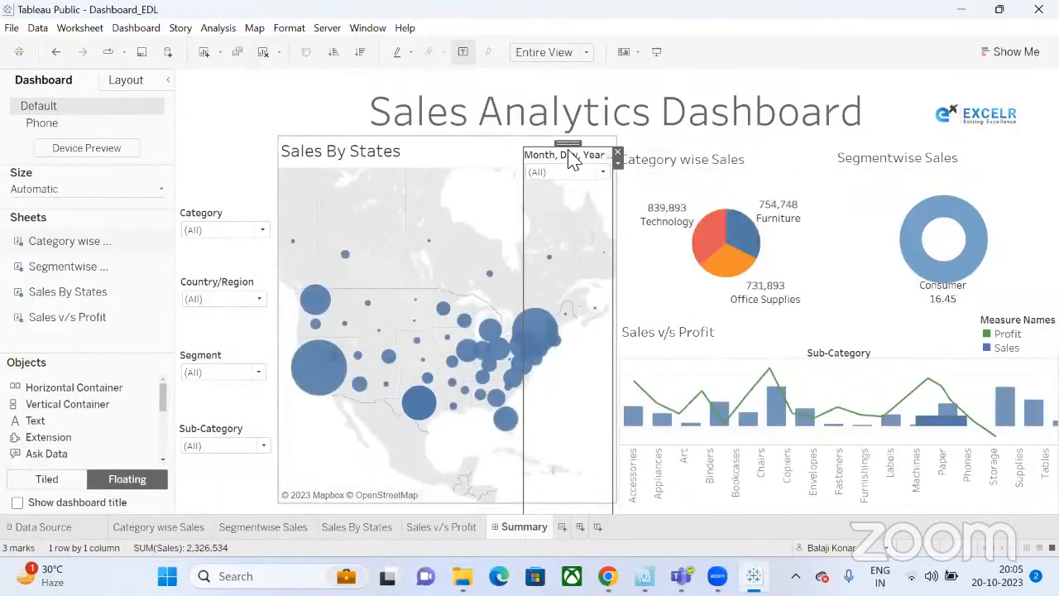
Try placing and shrinking the date filter card, then remove it from the dashboard.
{"action": "left_click_drag", "start_coordinate": [567, 136], "coordinate": [218, 105]}
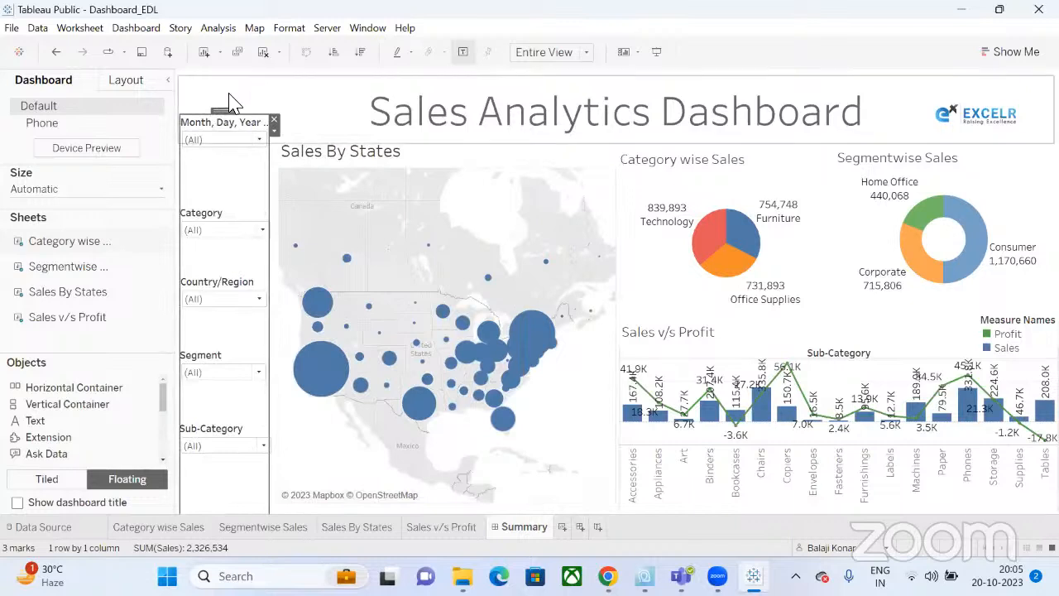
{"action": "left_click_drag", "start_coordinate": [242, 121], "coordinate": [223, 407]}
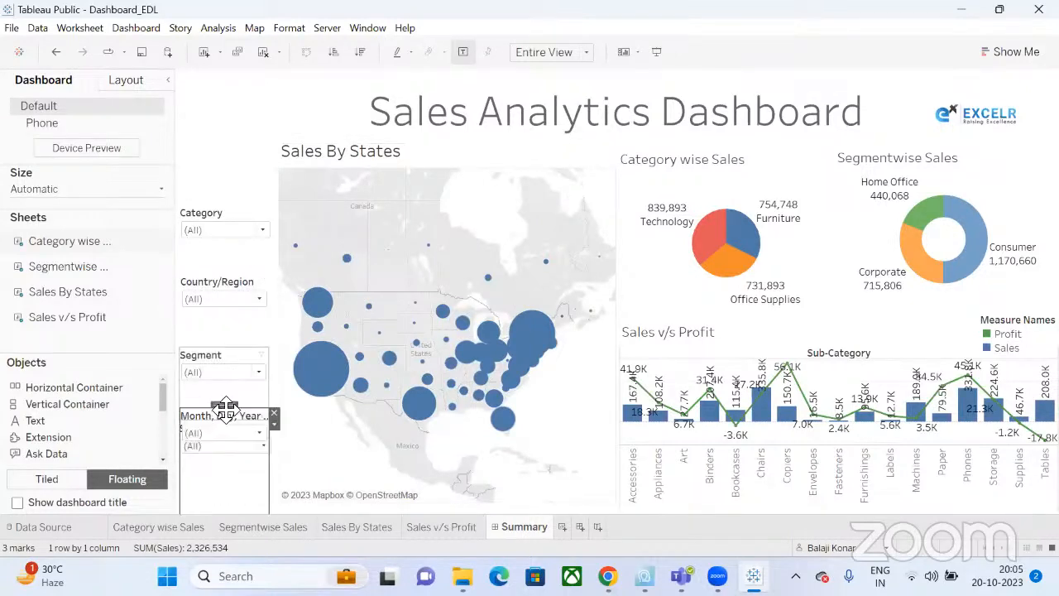
{"action": "left_click_drag", "start_coordinate": [228, 217], "coordinate": [236, 466]}
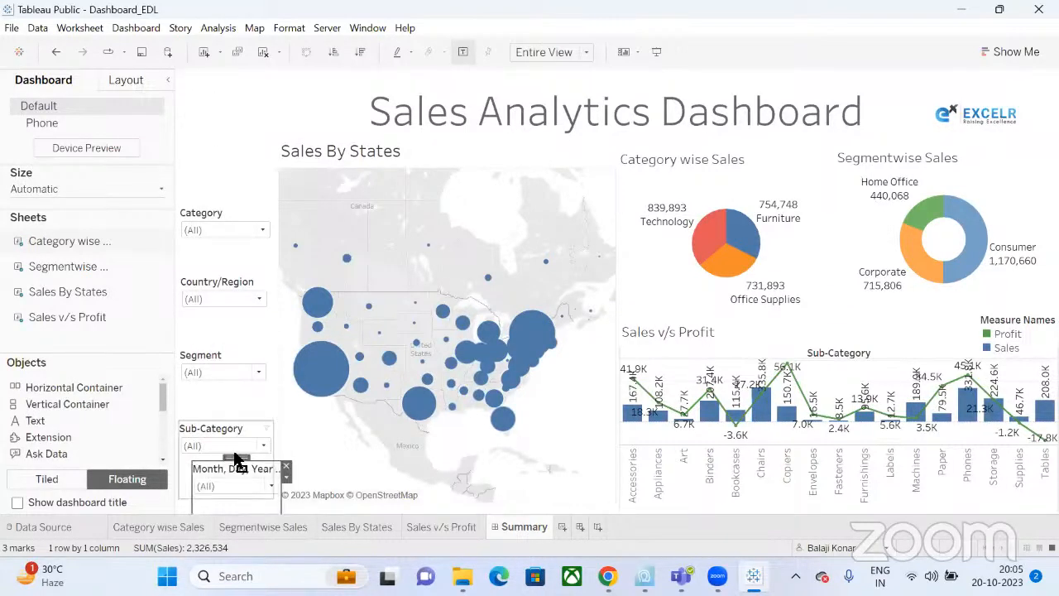
{"action": "key", "text": "ctrl+z"}
{"action": "left_click_drag", "start_coordinate": [218, 135], "coordinate": [359, 83]}
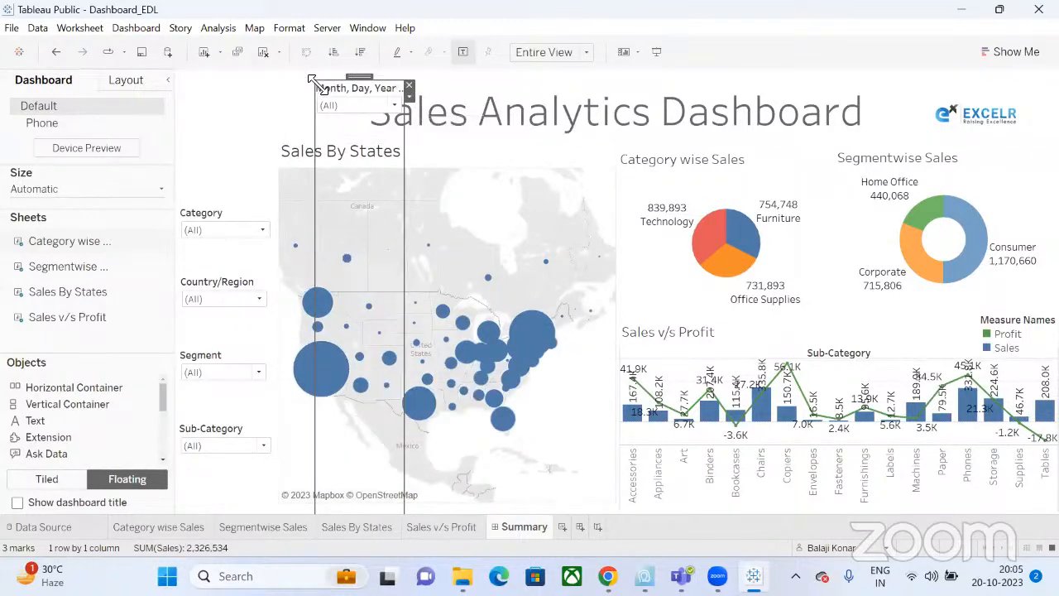
{"action": "left_click_drag", "start_coordinate": [315, 81], "coordinate": [369, 137]}
{"action": "left_click", "coordinate": [393, 143]}
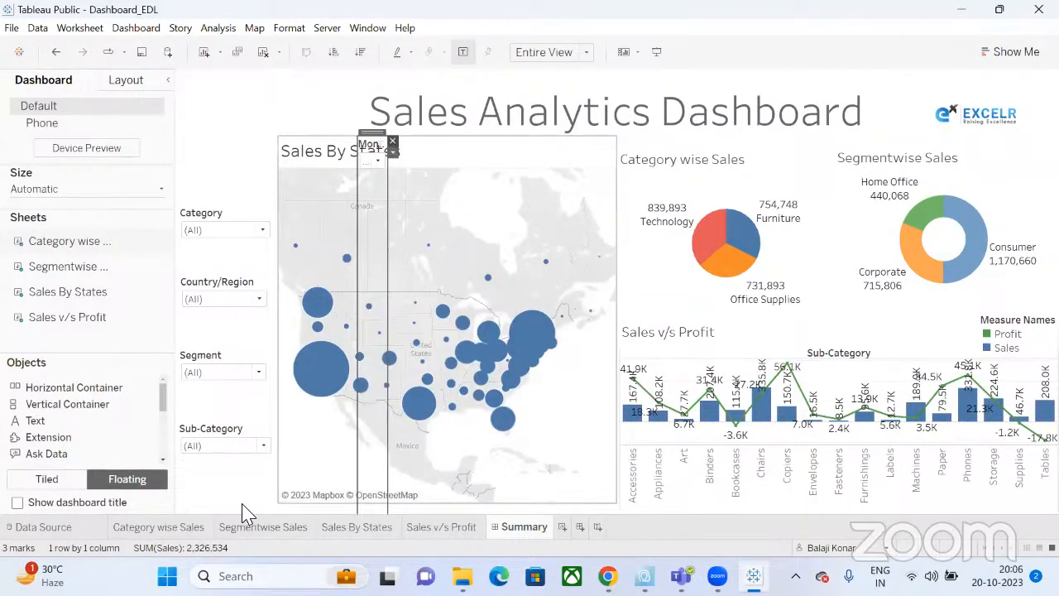
On Category wise Sales, remove the full-date MDY(Order Date) filter from the Filters shelf.
{"action": "left_click", "coordinate": [157, 527]}
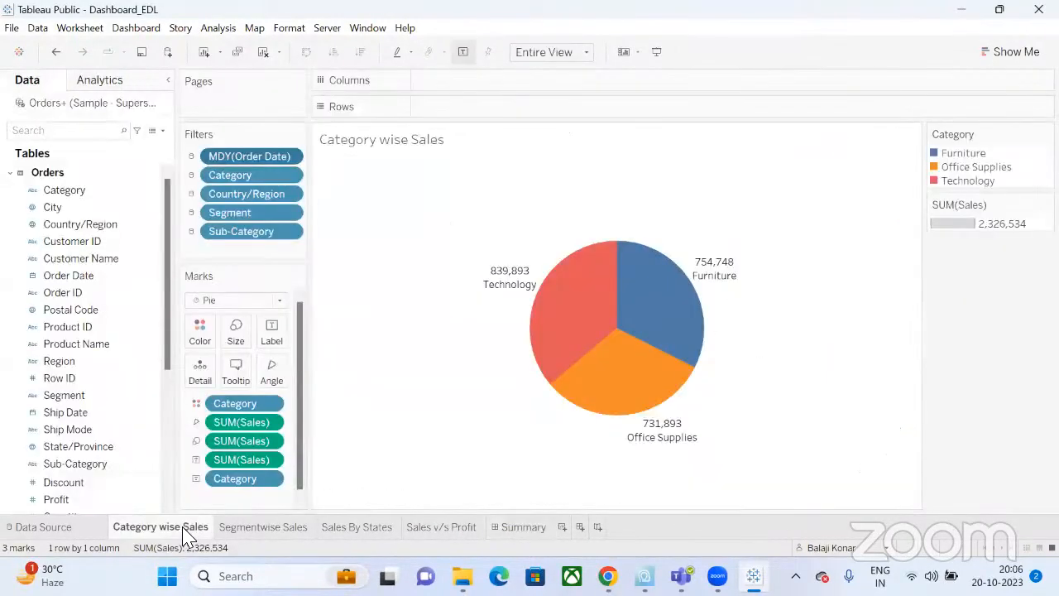
{"action": "left_click", "coordinate": [289, 159]}
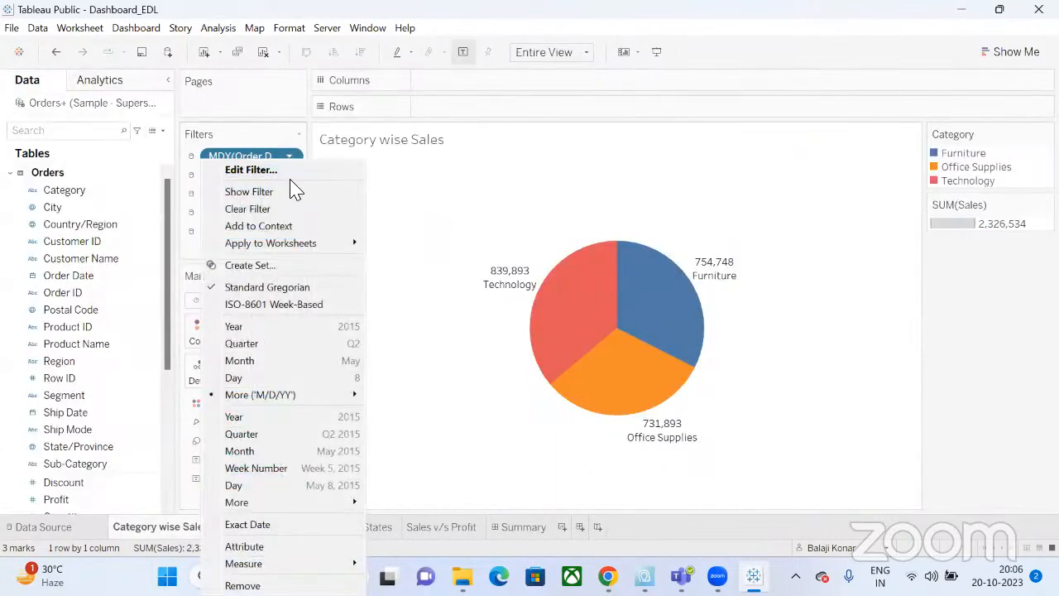
{"action": "left_click", "coordinate": [291, 174]}
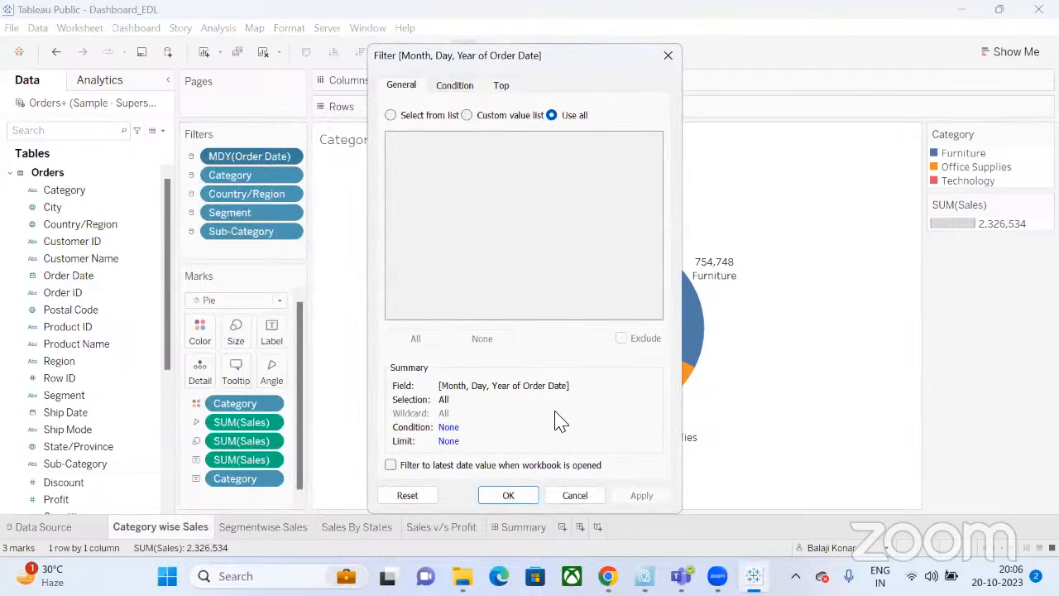
{"action": "left_click", "coordinate": [569, 499]}
{"action": "left_click_drag", "start_coordinate": [270, 161], "coordinate": [77, 237]}
Add a Year of Order Date filter keeping all years 2019–2022.
{"action": "left_click_drag", "start_coordinate": [80, 283], "coordinate": [262, 155]}
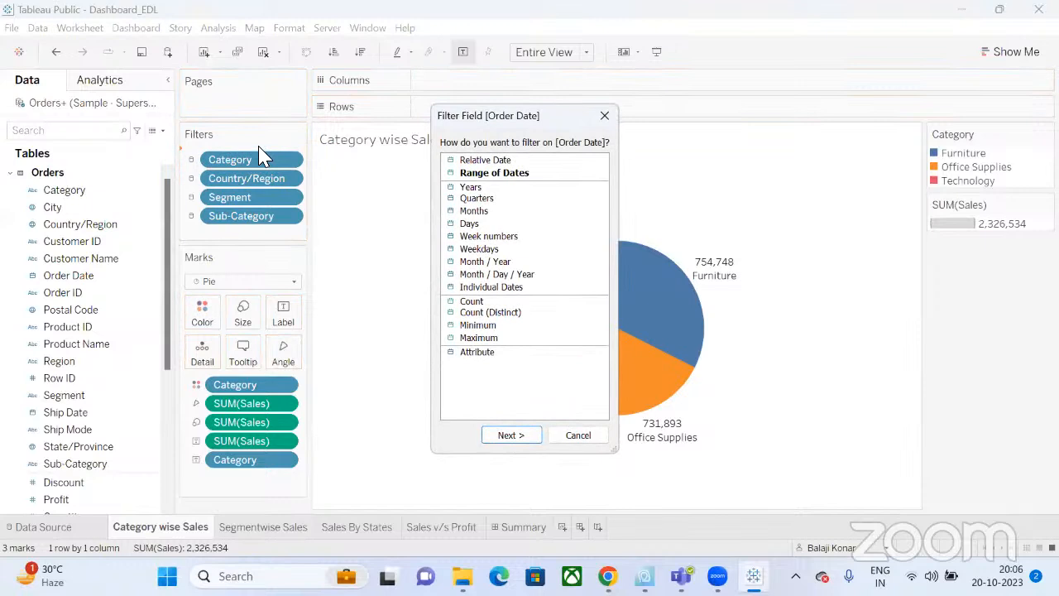
{"action": "left_click", "coordinate": [491, 189]}
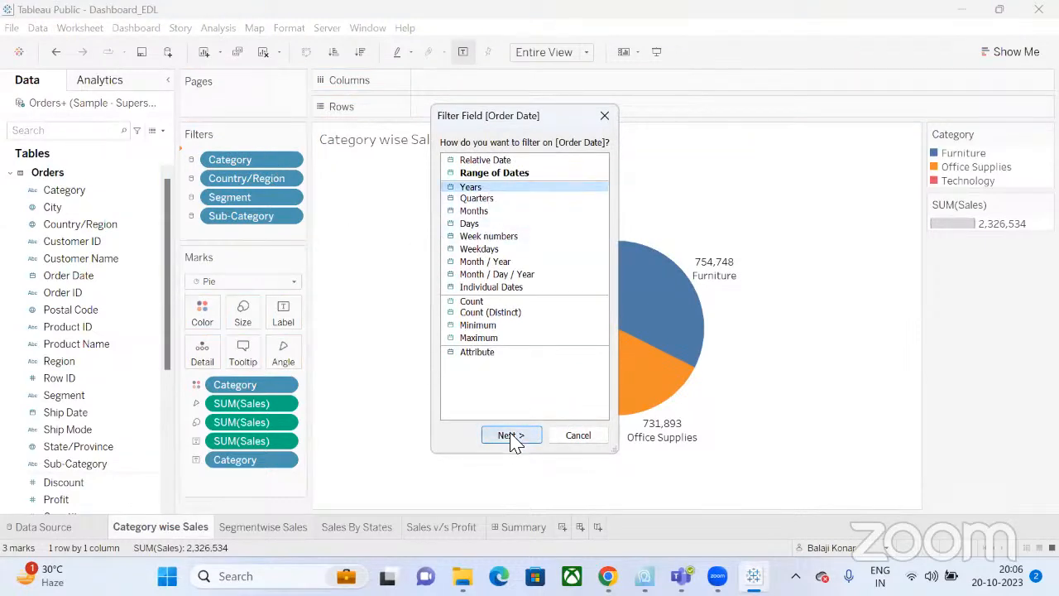
{"action": "left_click", "coordinate": [510, 435]}
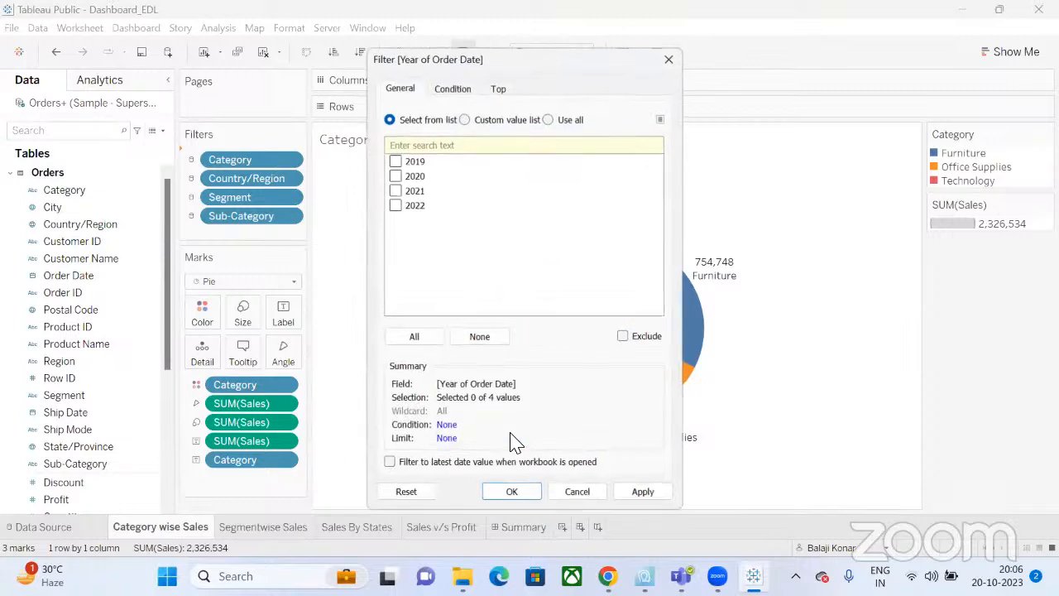
{"action": "left_click", "coordinate": [419, 339]}
{"action": "left_click", "coordinate": [511, 496]}
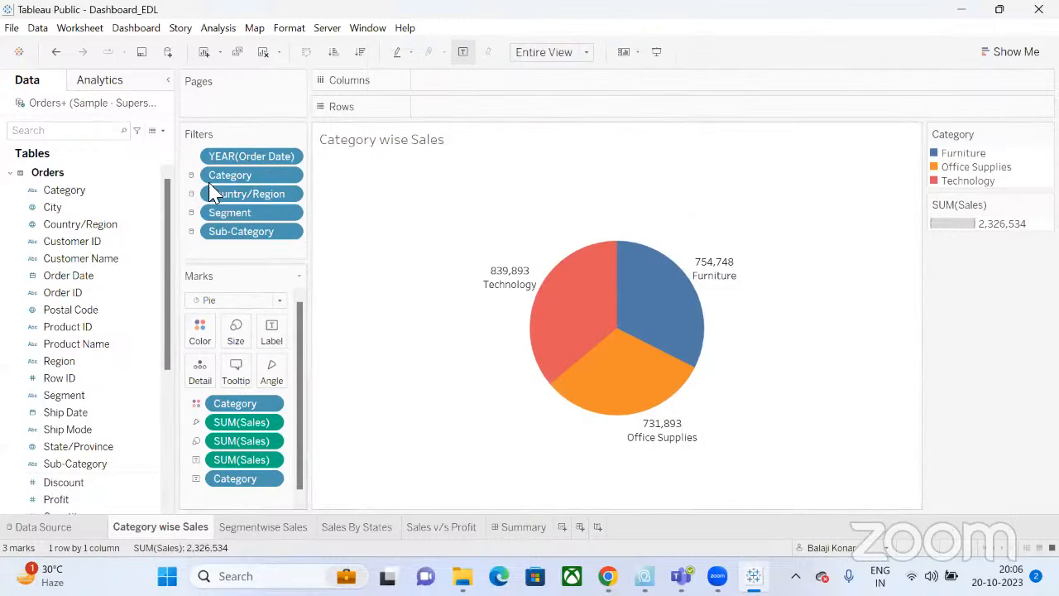
Apply the year filter to all worksheets using this data source.
{"action": "left_click", "coordinate": [294, 157]}
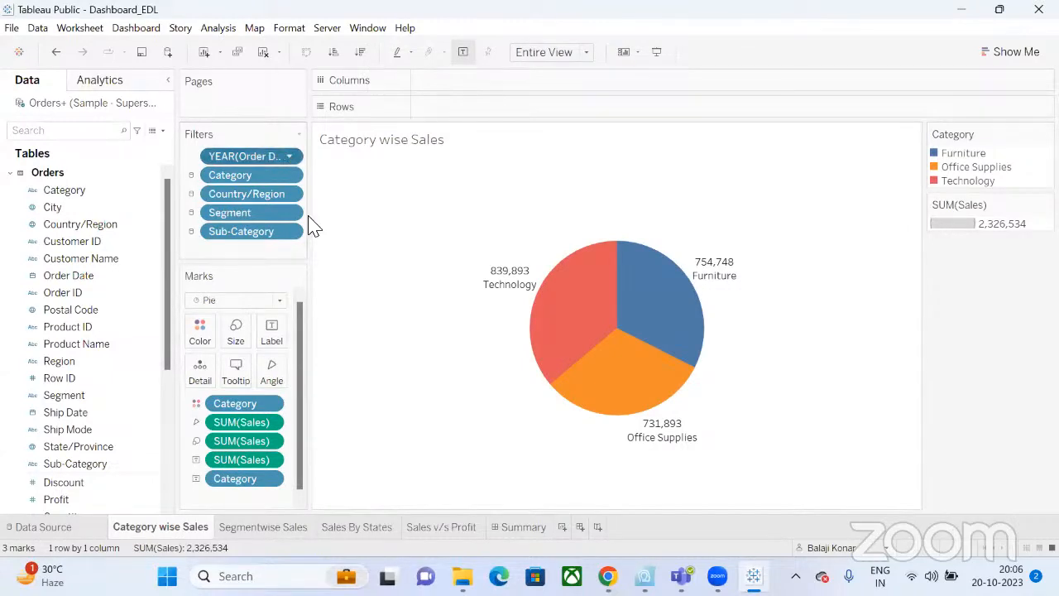
{"action": "mouse_move", "coordinate": [358, 204]}
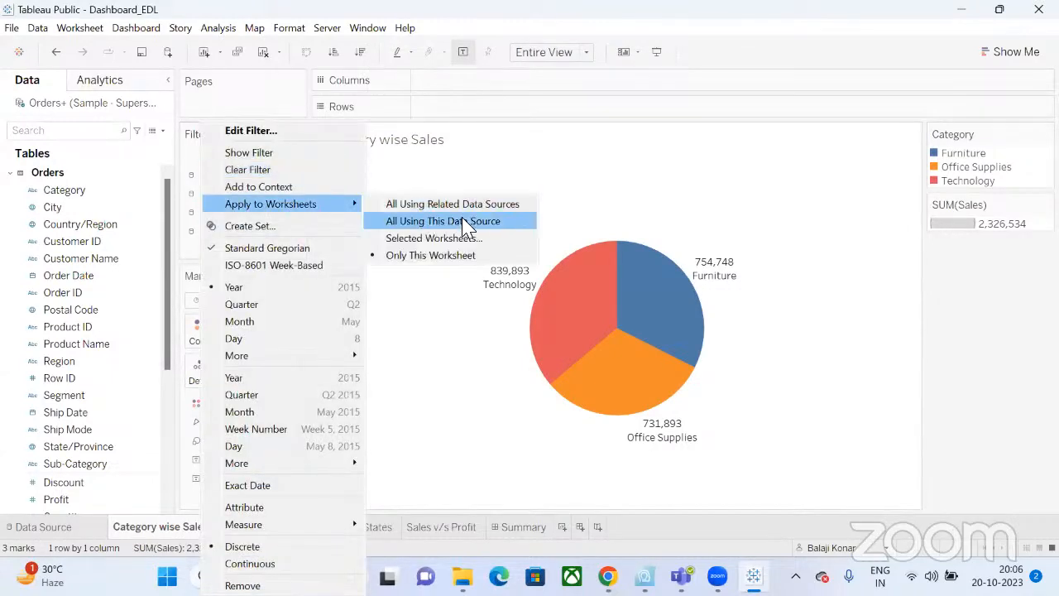
{"action": "left_click", "coordinate": [464, 226]}
On the Summary dashboard, show the Year of Order Date filter card from the Category wise Sales chart.
{"action": "left_click", "coordinate": [507, 533]}
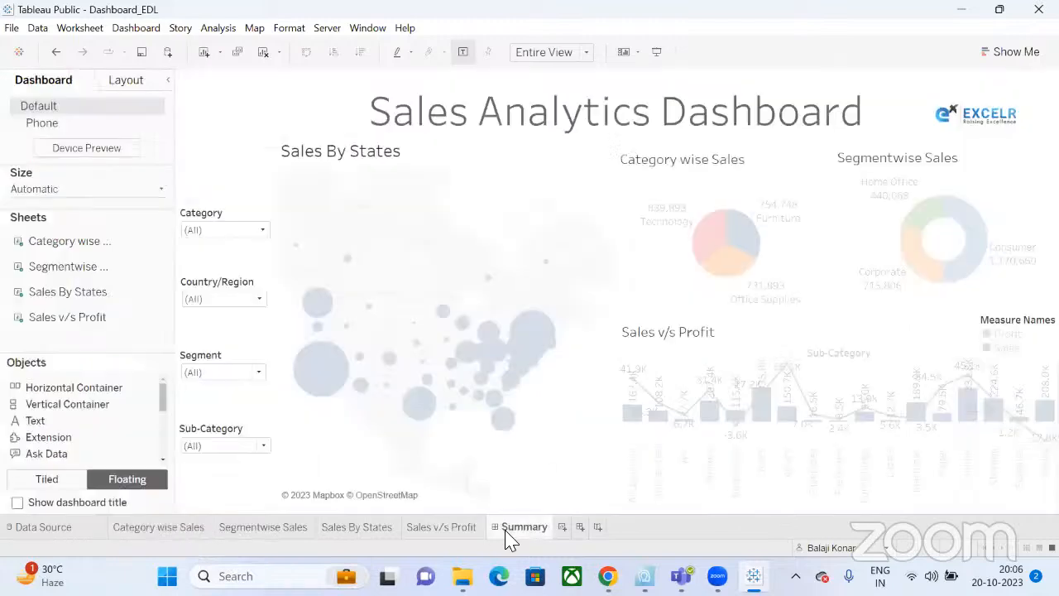
{"action": "left_click", "coordinate": [831, 166]}
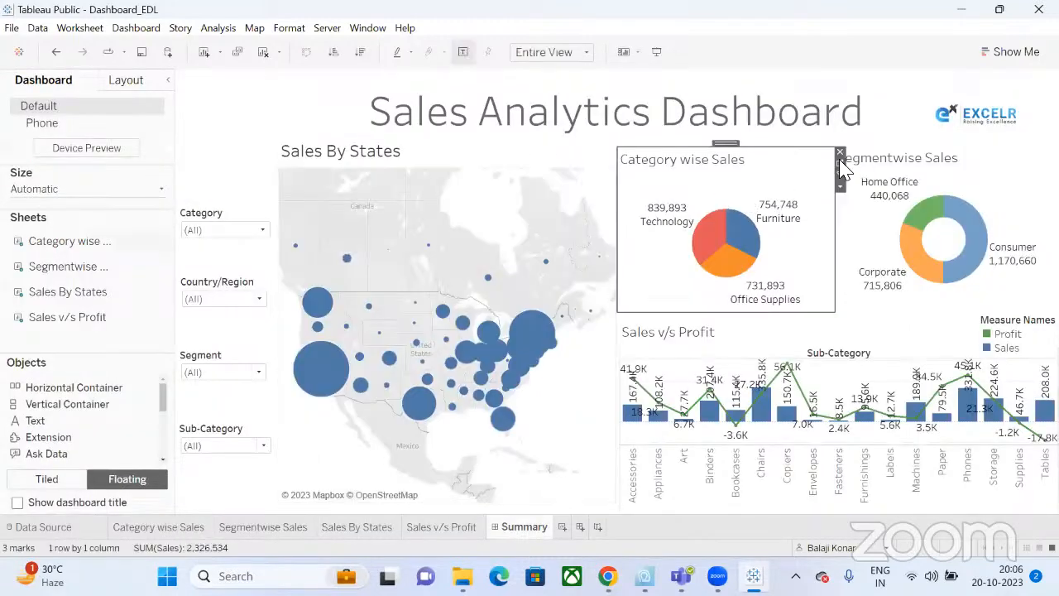
{"action": "left_click", "coordinate": [839, 186]}
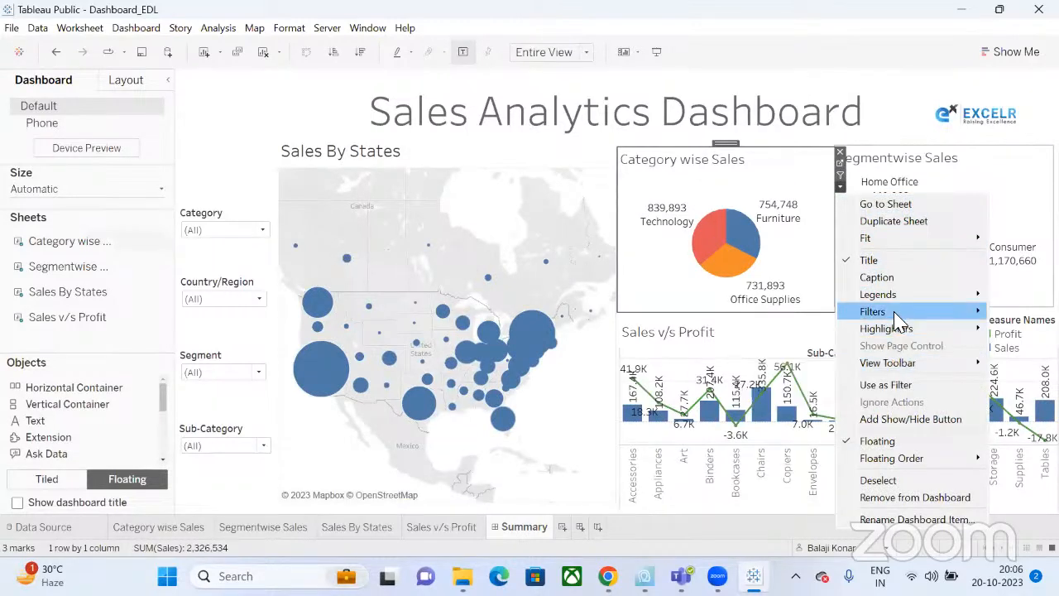
{"action": "mouse_move", "coordinate": [897, 321]}
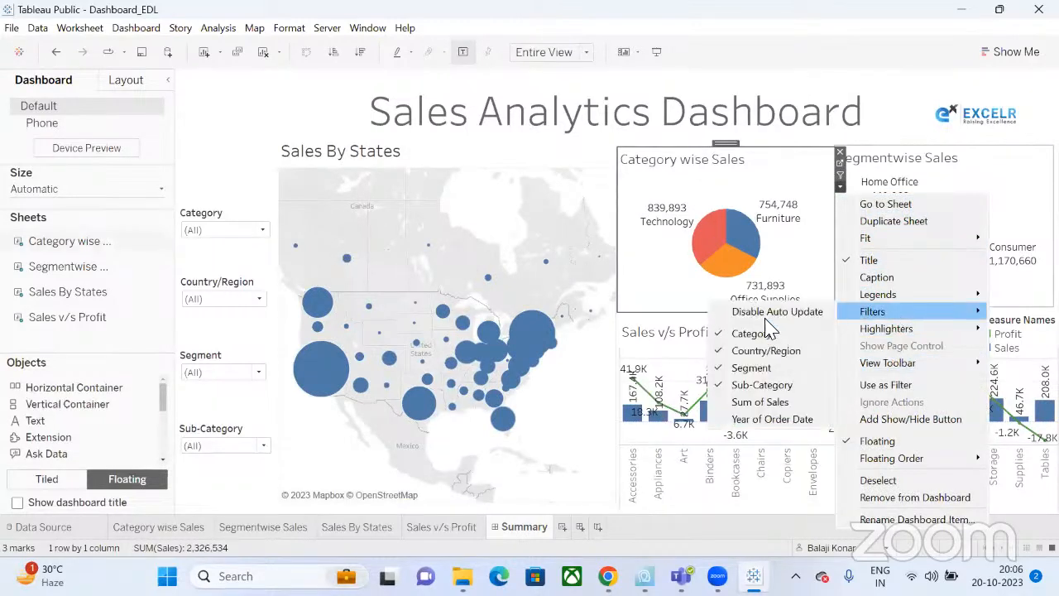
{"action": "left_click", "coordinate": [772, 419]}
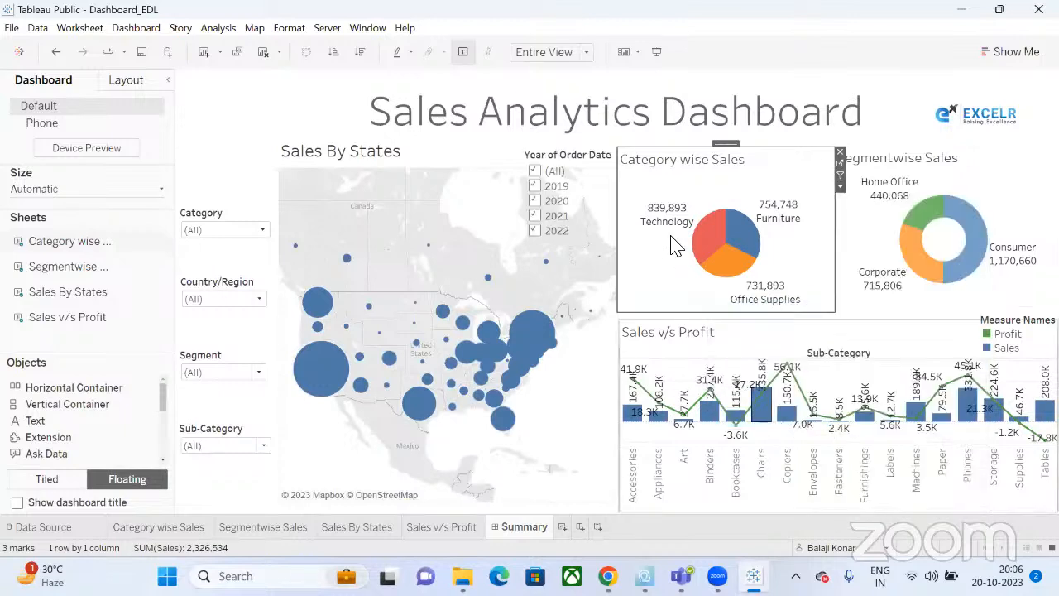
Move the Year of Order Date filter card to the top of the left filter column.
{"action": "left_click", "coordinate": [571, 149]}
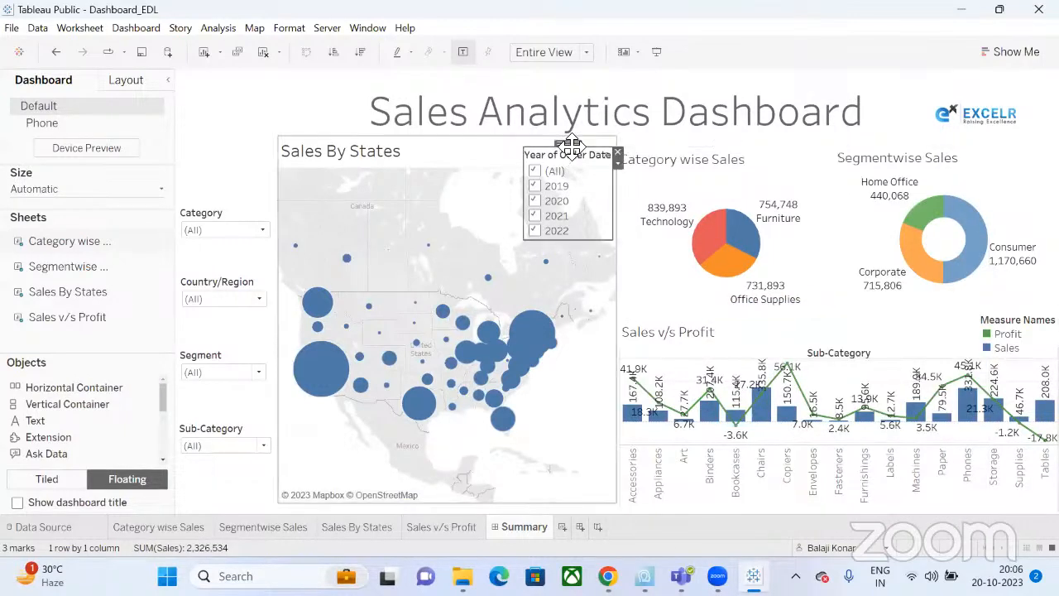
{"action": "left_click_drag", "start_coordinate": [570, 147], "coordinate": [220, 105]}
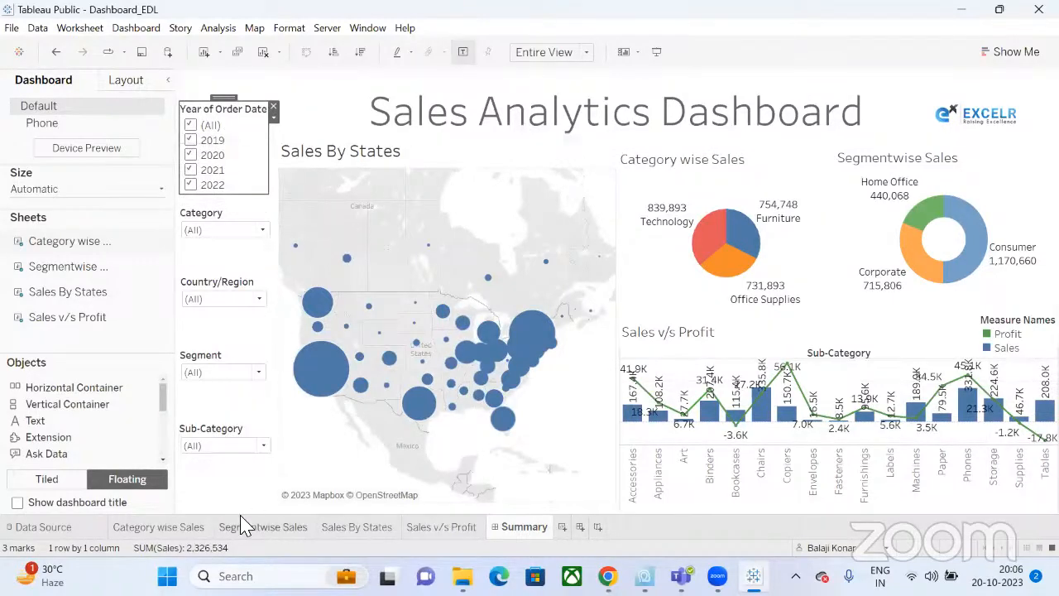
{"action": "left_click", "coordinate": [264, 526]}
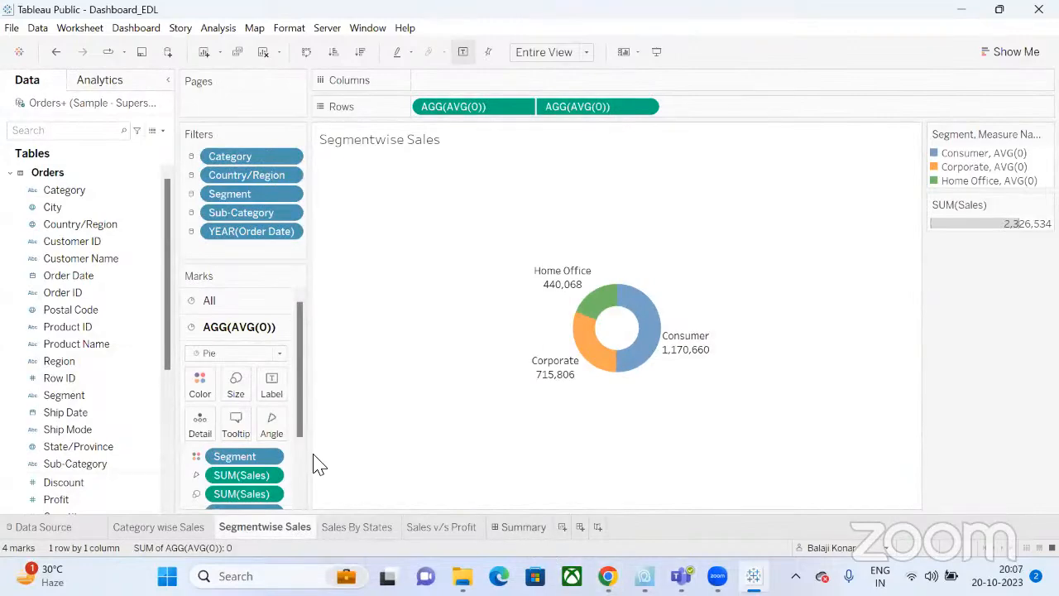
{"action": "key", "text": "ctrl+z"}
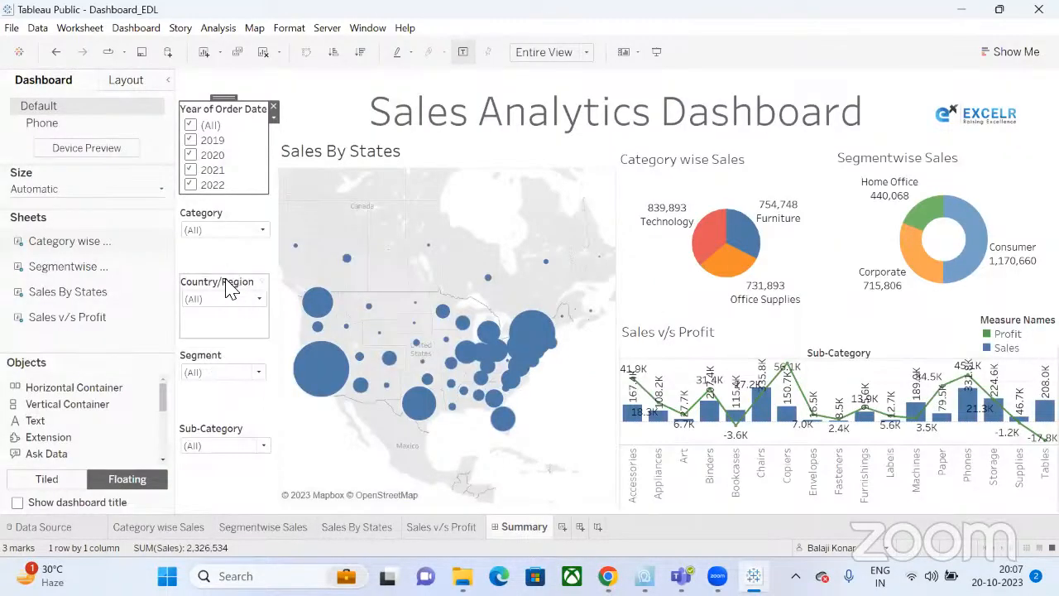
Nudge the Country/Region, Category and Segment filter cards slightly lower for even spacing.
{"action": "left_click", "coordinate": [221, 229]}
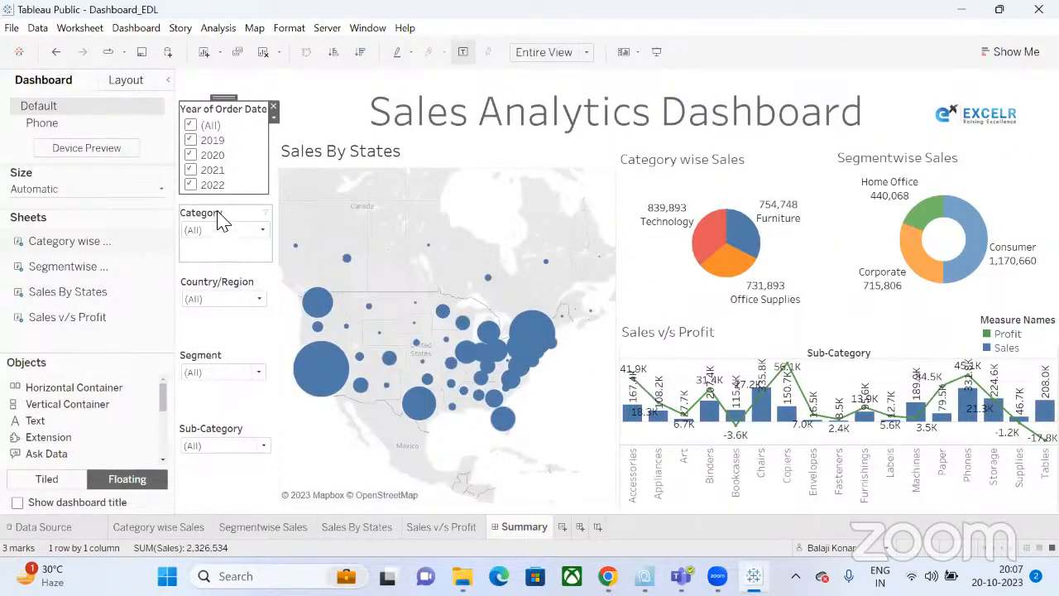
{"action": "left_click", "coordinate": [224, 285]}
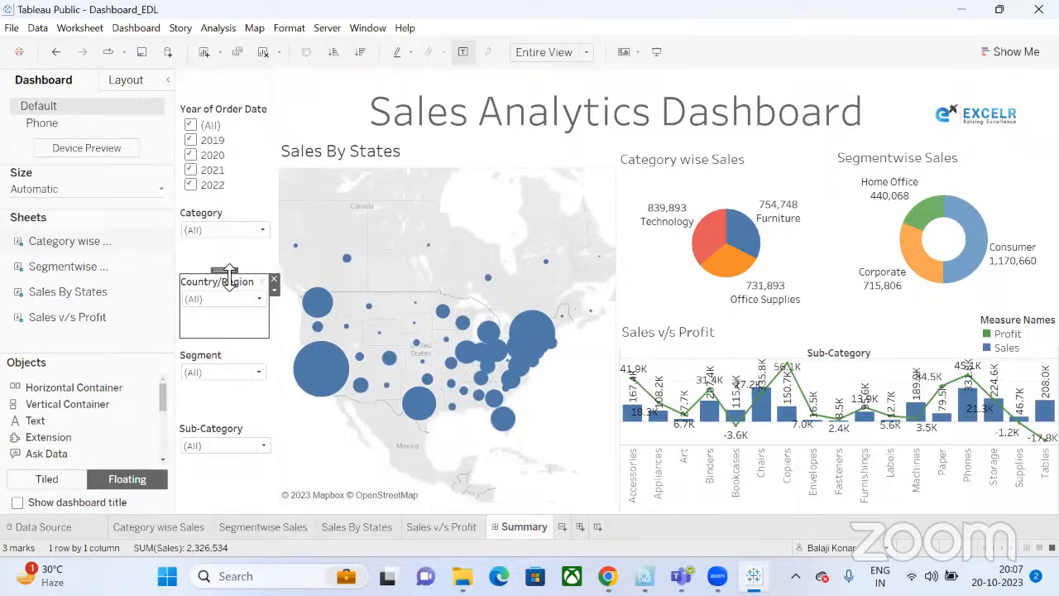
{"action": "left_click_drag", "start_coordinate": [189, 282], "coordinate": [201, 339]}
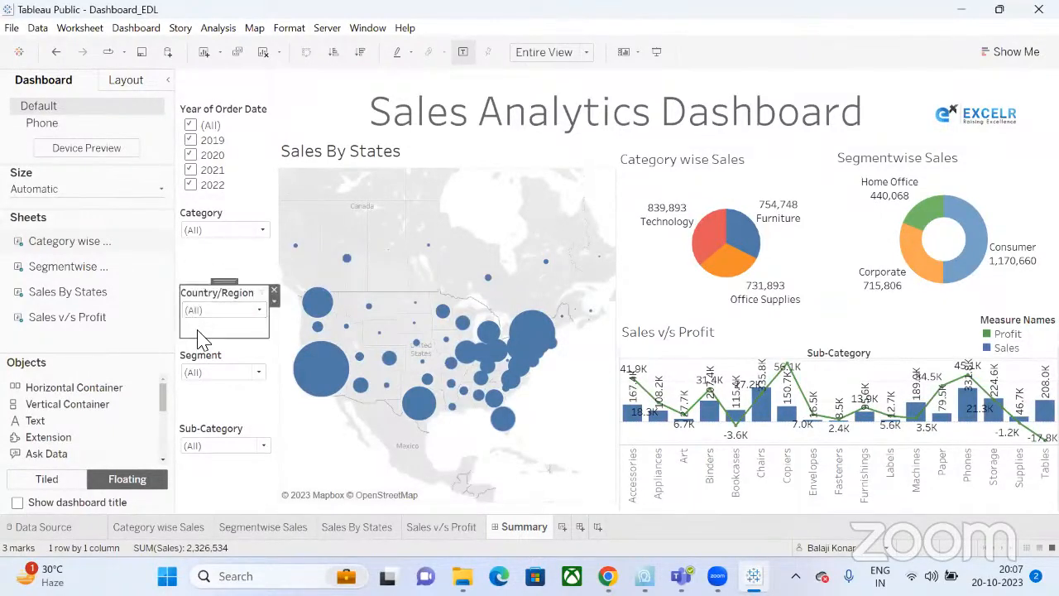
{"action": "left_click", "coordinate": [207, 227]}
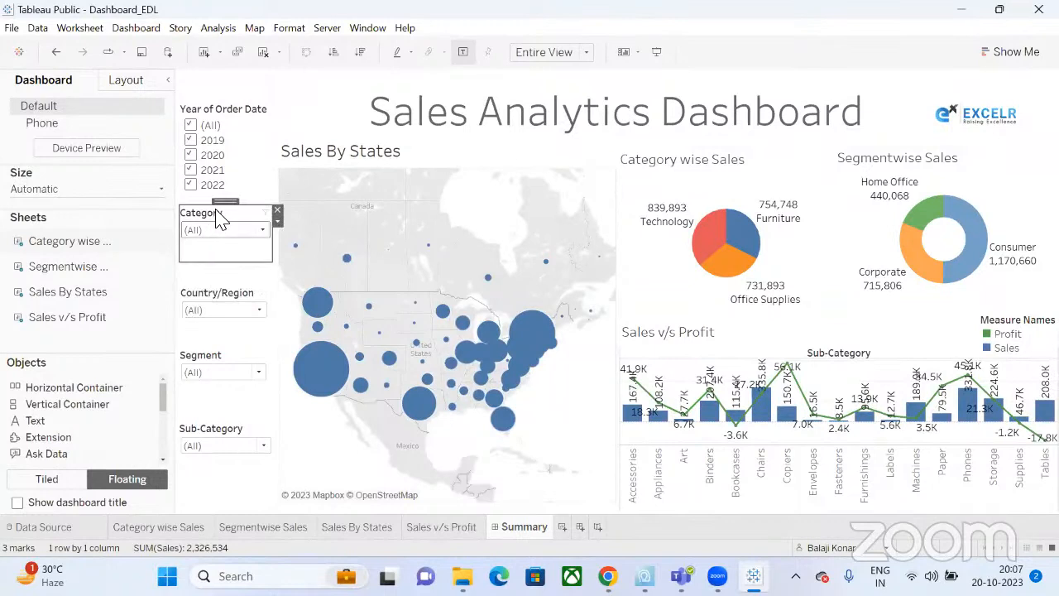
{"action": "left_click_drag", "start_coordinate": [224, 208], "coordinate": [223, 226]}
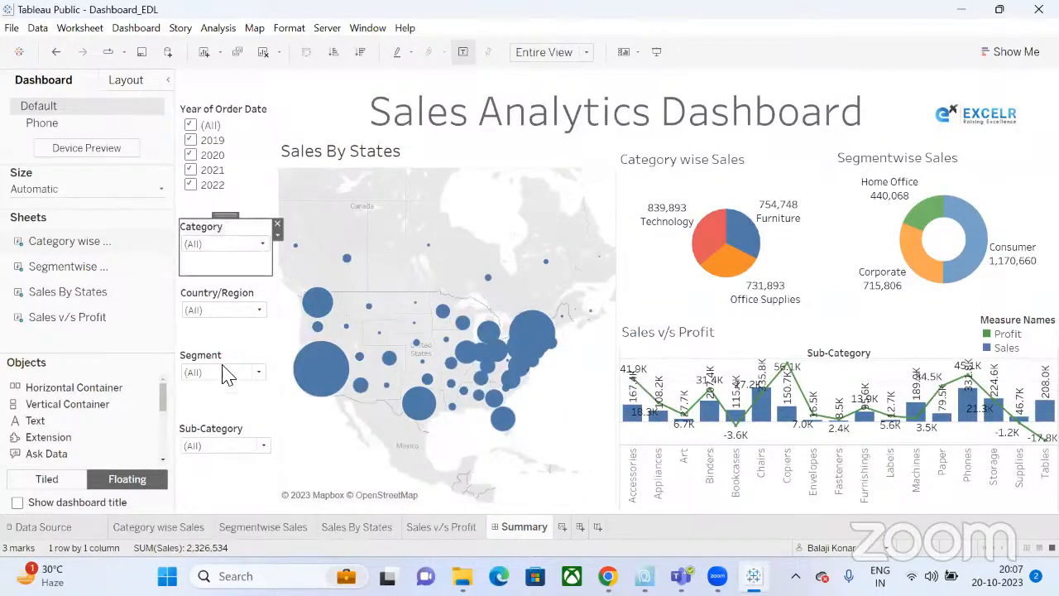
{"action": "left_click", "coordinate": [219, 303]}
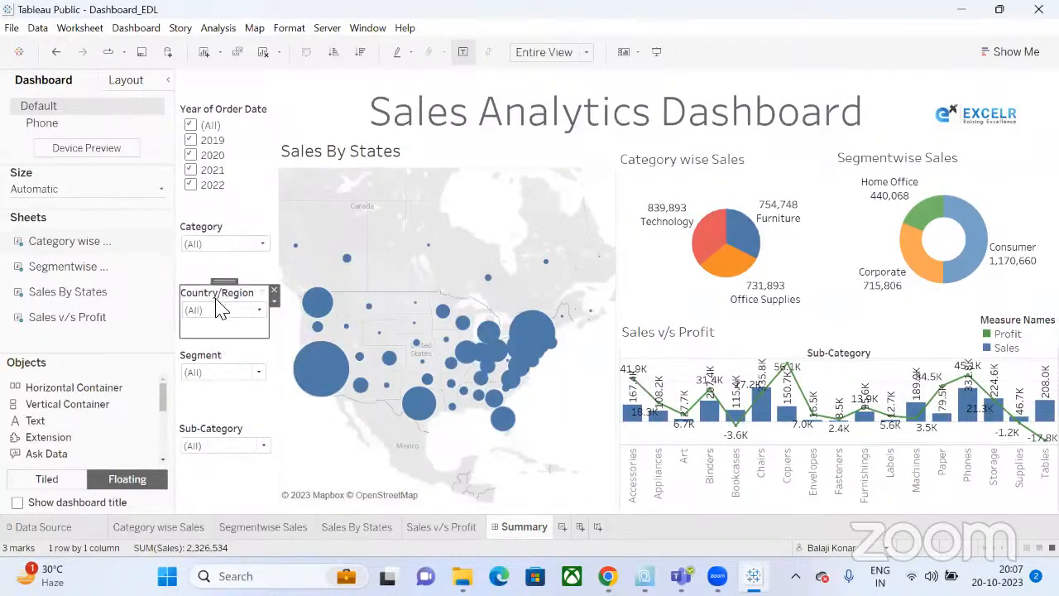
{"action": "left_click", "coordinate": [225, 354]}
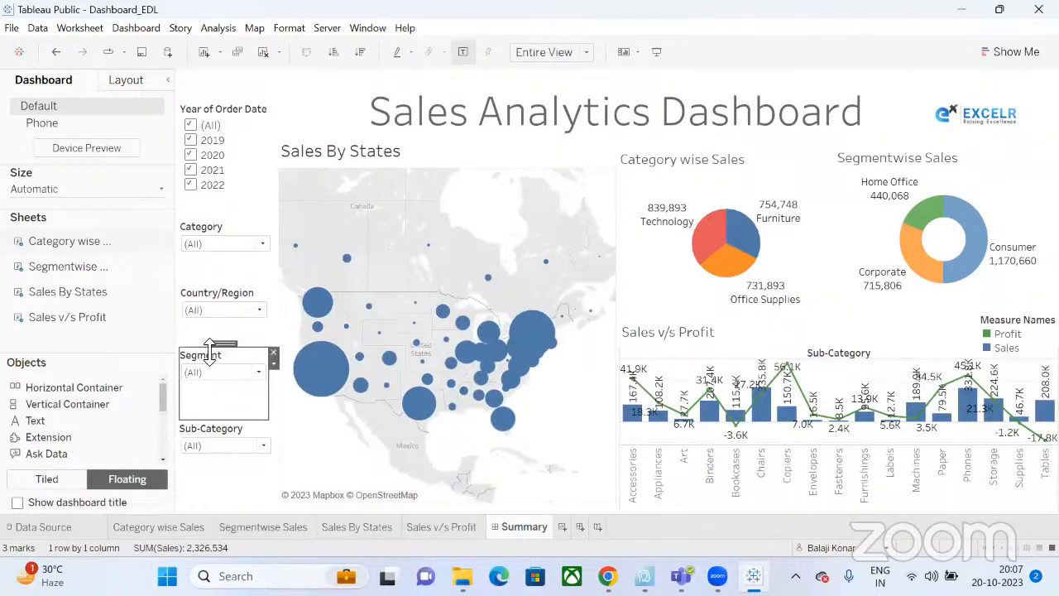
{"action": "mouse_move", "coordinate": [221, 346]}
{"action": "left_mouse_down"}
{"action": "mouse_move", "coordinate": [228, 432]}
{"action": "mouse_move", "coordinate": [220, 355]}
{"action": "left_mouse_up"}
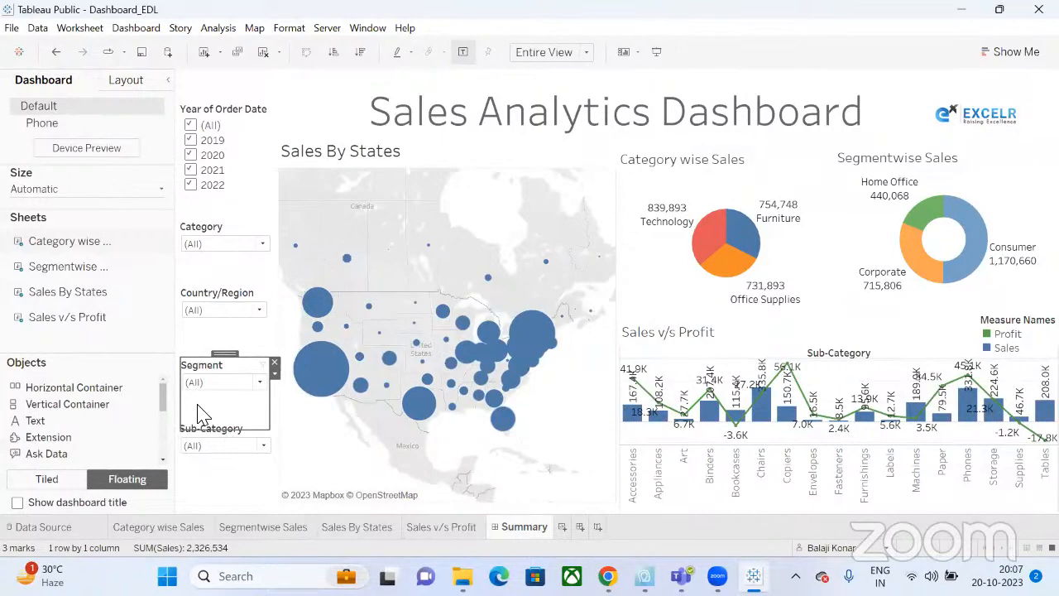
{"action": "left_click_drag", "start_coordinate": [267, 433], "coordinate": [267, 417]}
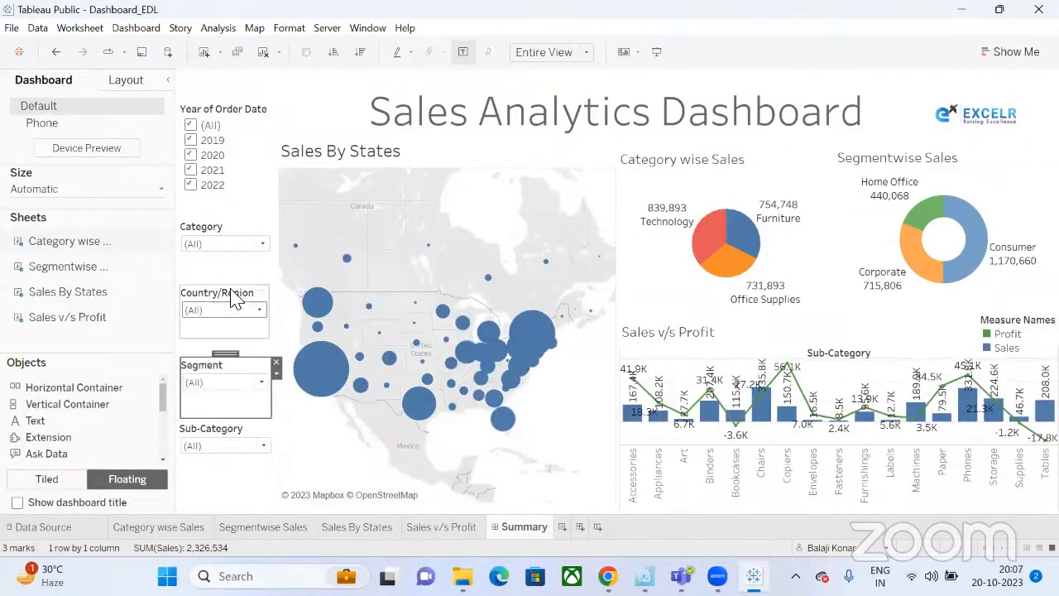
Lower the Year of Order Date filter slightly to line up with the stack.
{"action": "left_click", "coordinate": [225, 120]}
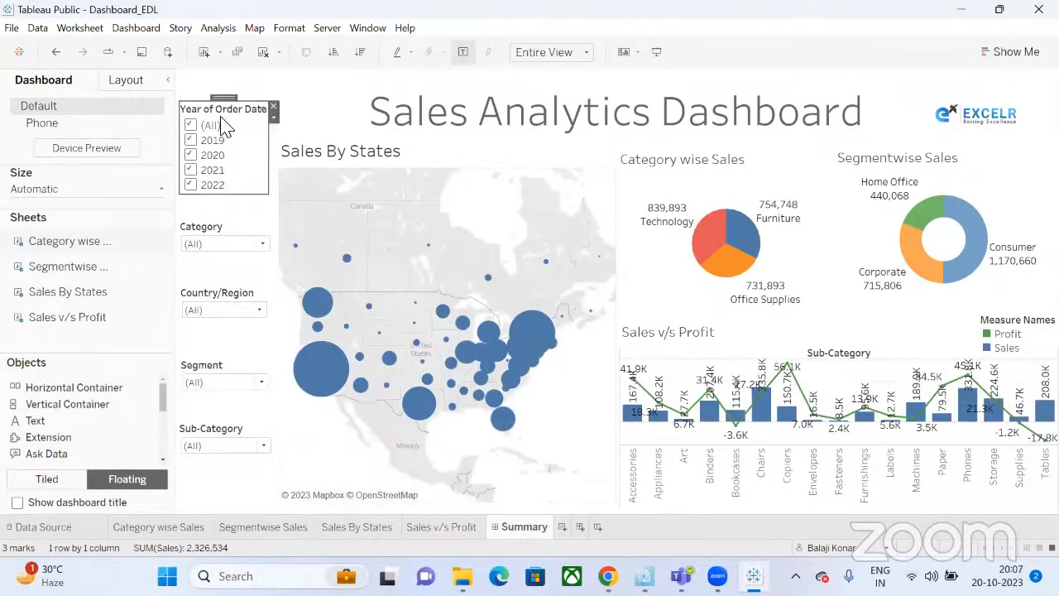
{"action": "left_click_drag", "start_coordinate": [232, 100], "coordinate": [232, 121]}
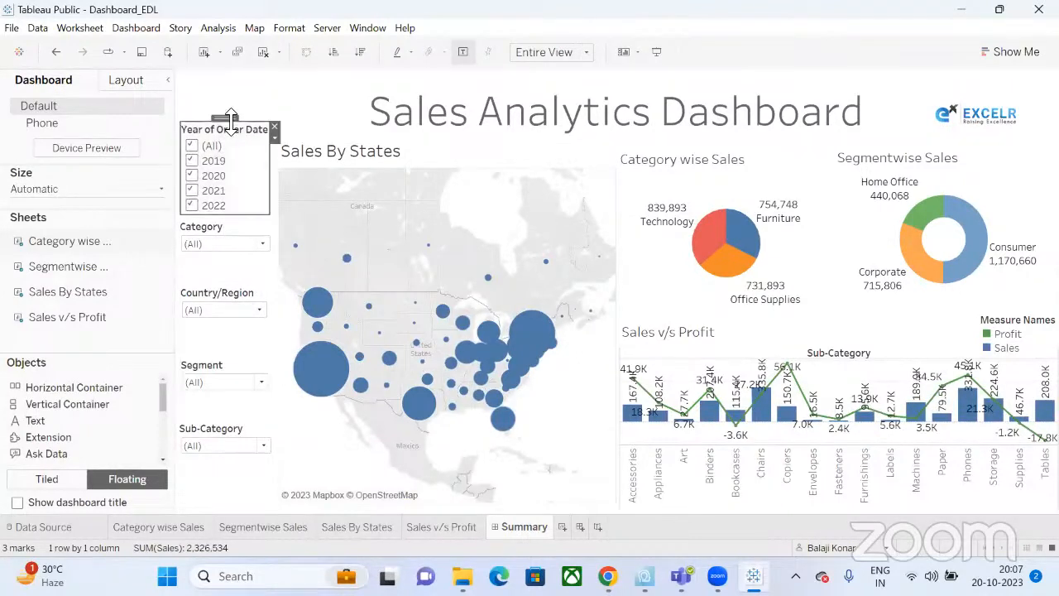
{"action": "left_click", "coordinate": [203, 232]}
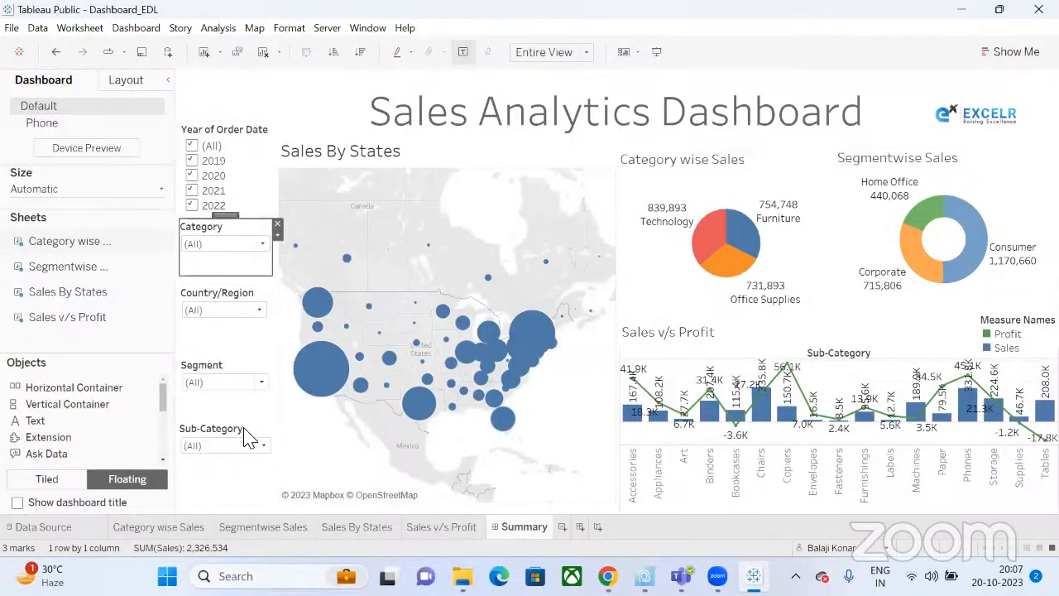
{"action": "left_click", "coordinate": [234, 496]}
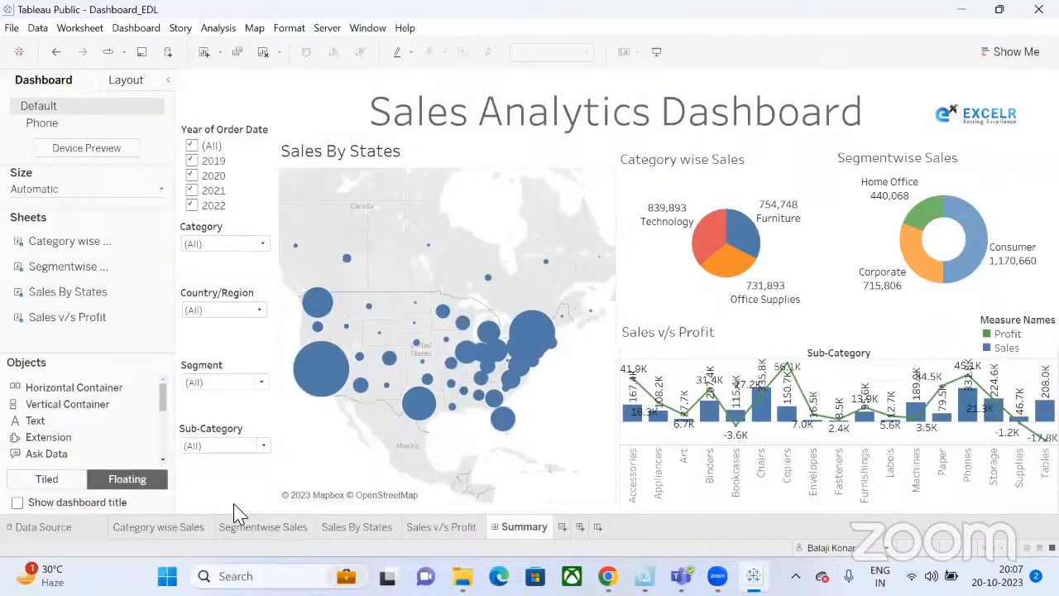
Save the workbook to Tableau Public as Dashboard_EDL, overwriting the existing online copy.
{"action": "key", "text": "ctrl+s"}
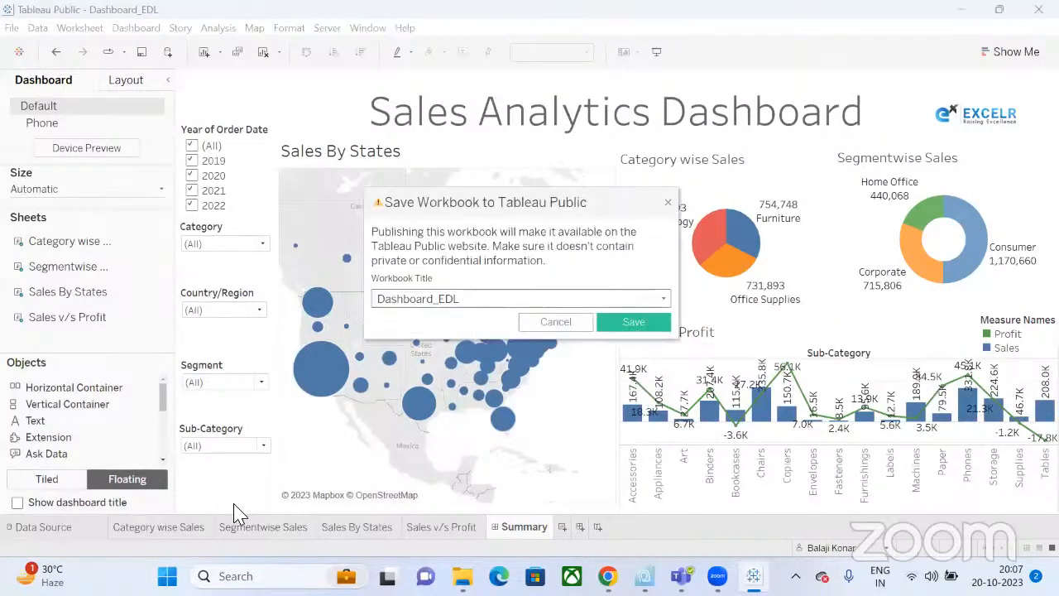
{"action": "left_click", "coordinate": [633, 322]}
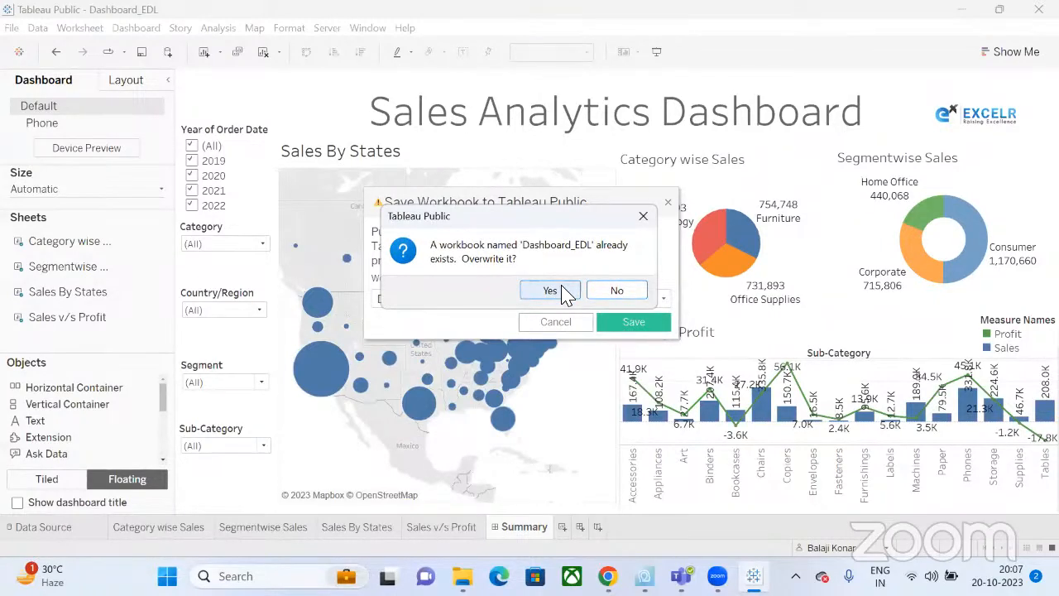
{"action": "left_click", "coordinate": [565, 295]}
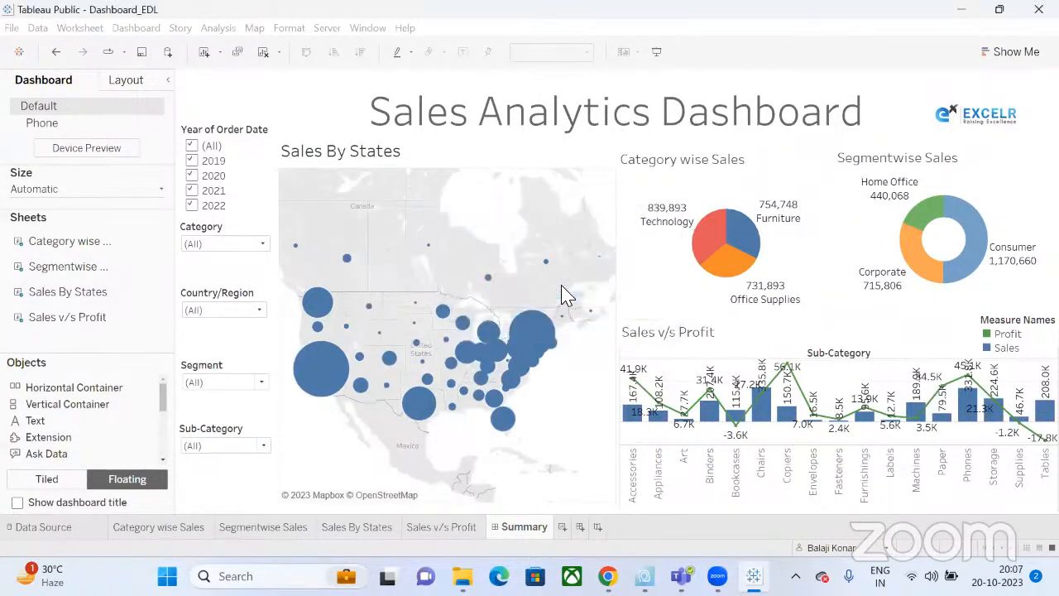
{"action": "key", "text": "ctrl+s"}
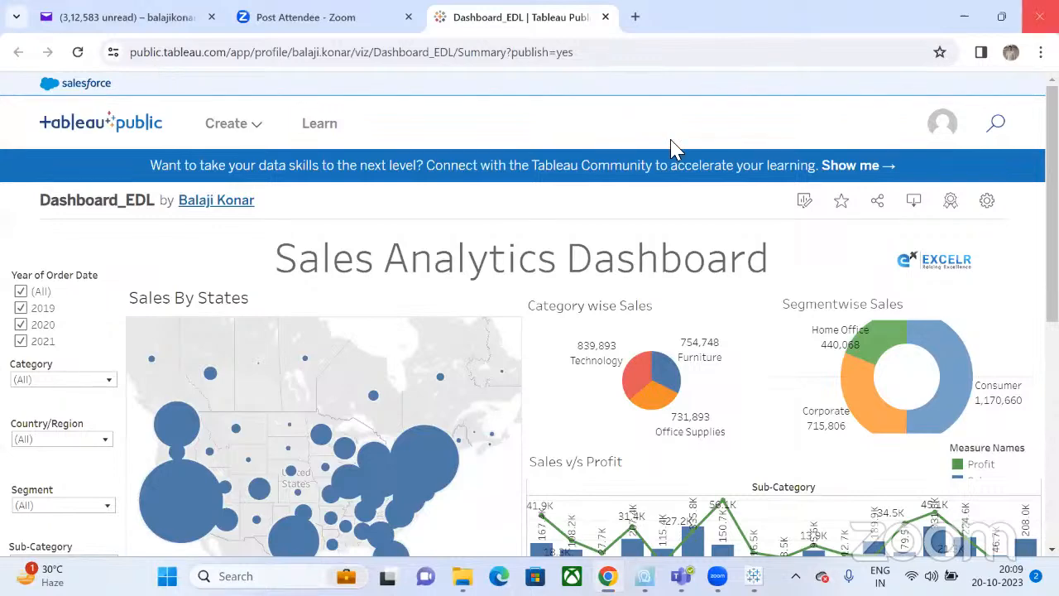
Switch from the browser back to the Tableau Desktop workbook with Alt+Tab.
{"action": "key", "text": "alt+Tab"}
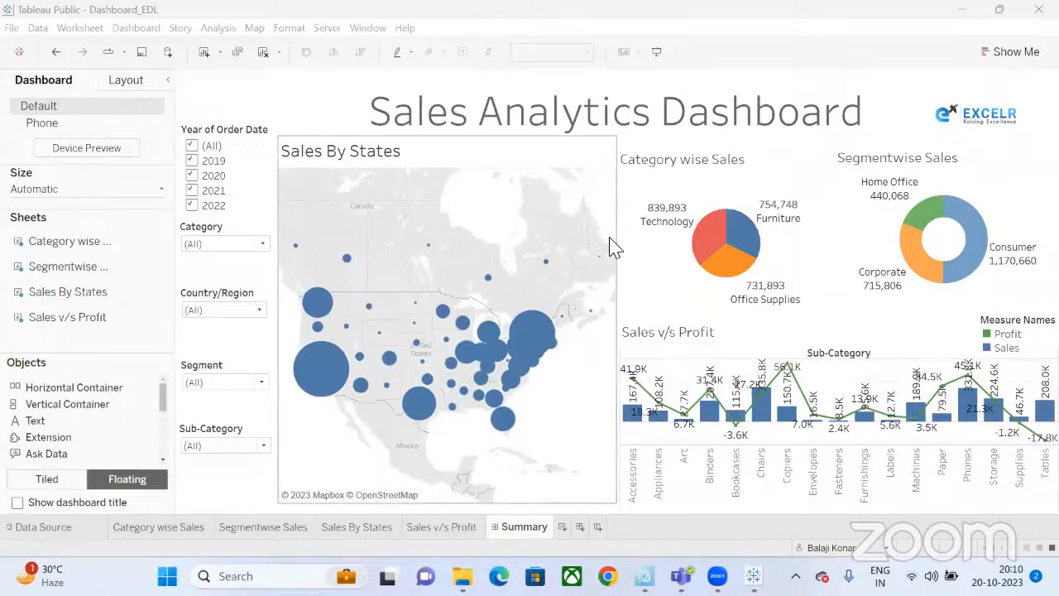
{"action": "mouse_move", "coordinate": [603, 256]}
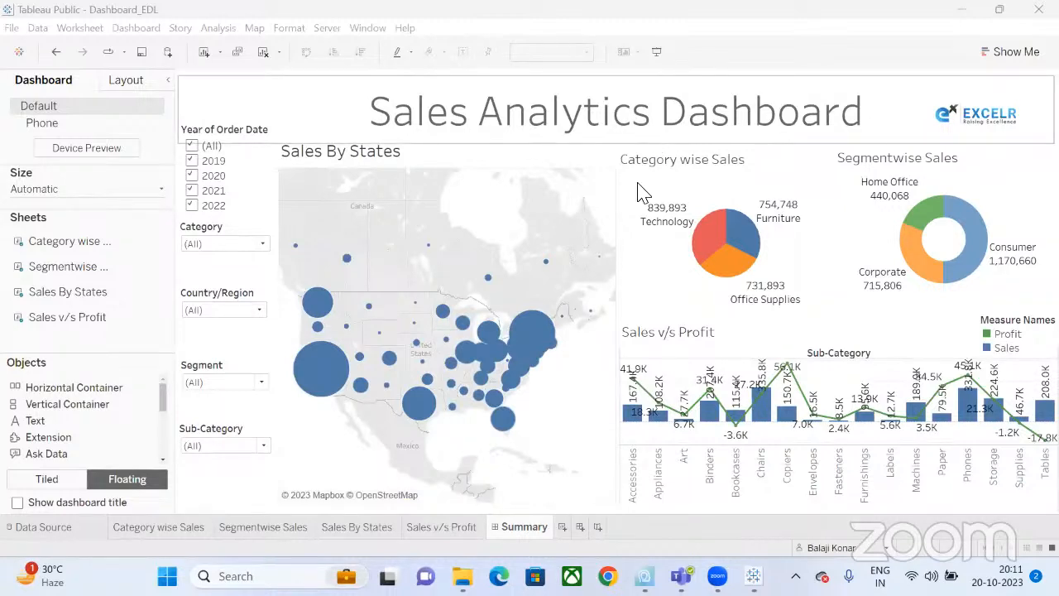
Create Dashboard 2 and change its size from Range to Automatic.
{"action": "left_click", "coordinate": [578, 526]}
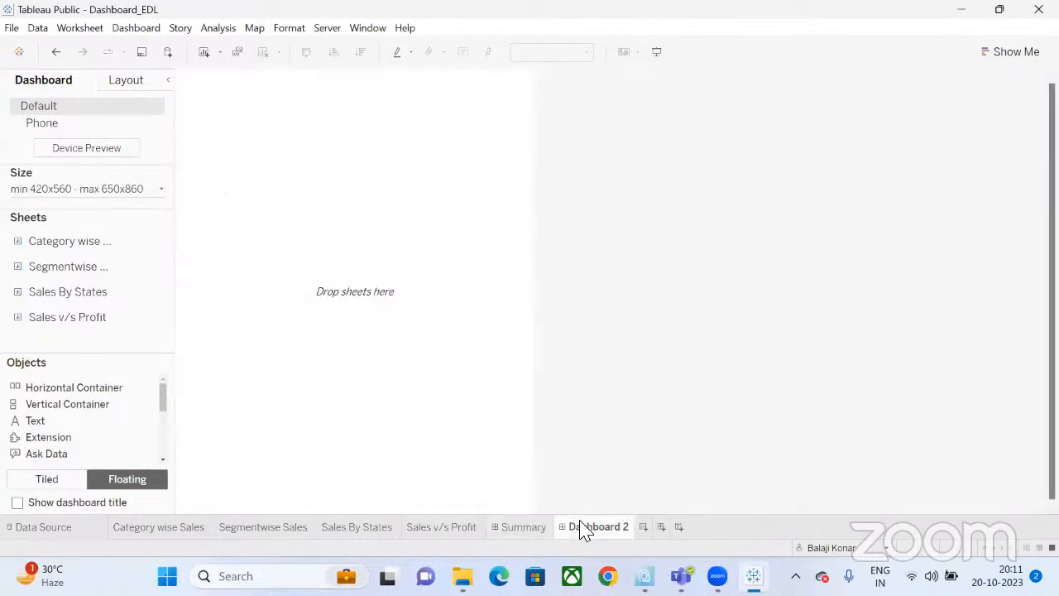
{"action": "left_click", "coordinate": [97, 190]}
{"action": "left_click", "coordinate": [87, 218]}
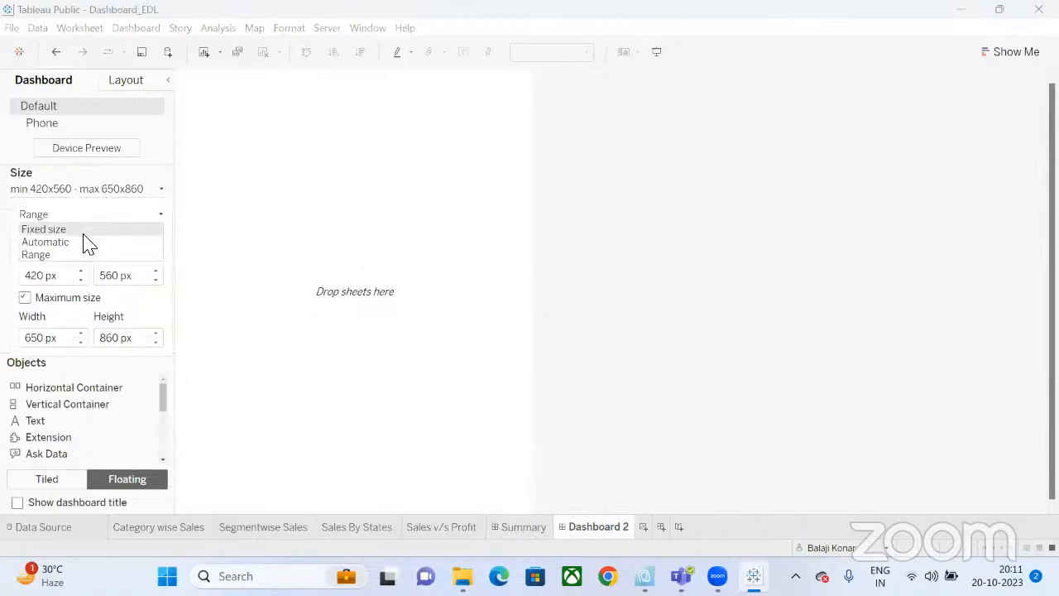
{"action": "left_click", "coordinate": [86, 242]}
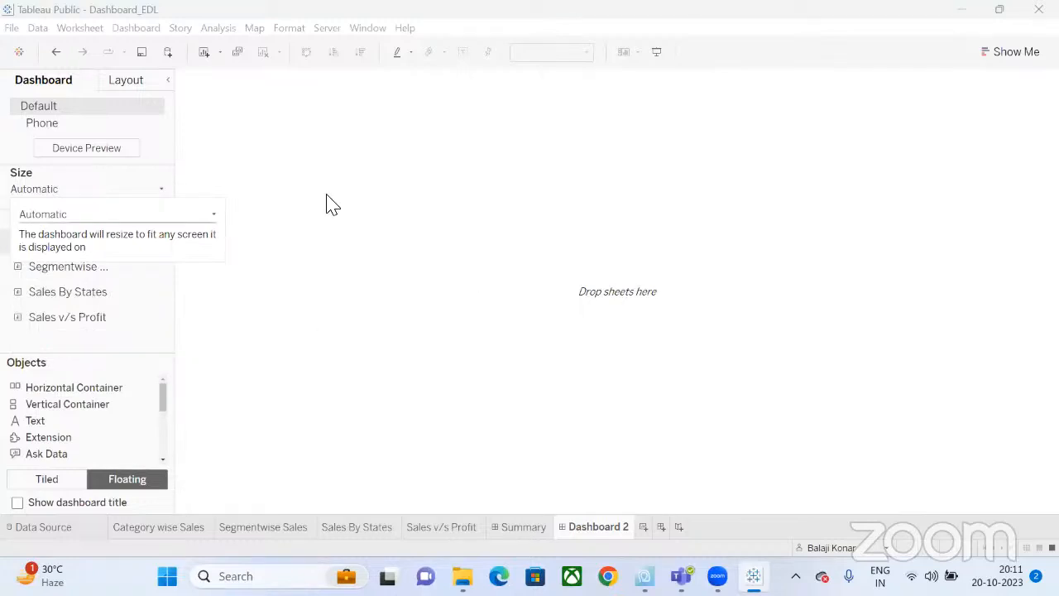
{"action": "left_click", "coordinate": [179, 345]}
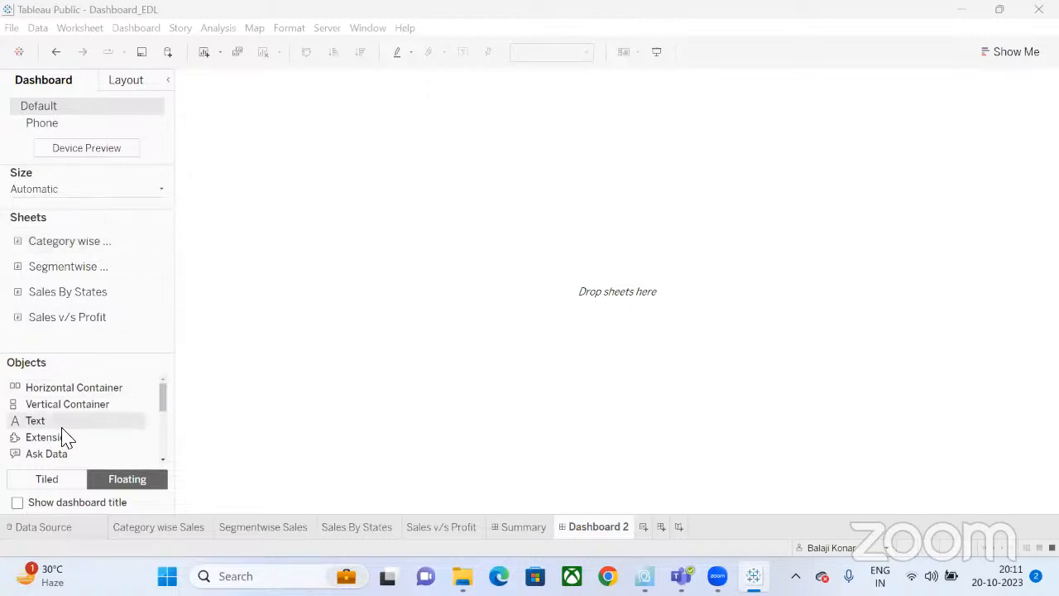
Add a text object reading 'Product Analysis' in 36-point font.
{"action": "left_click_drag", "start_coordinate": [61, 430], "coordinate": [503, 88]}
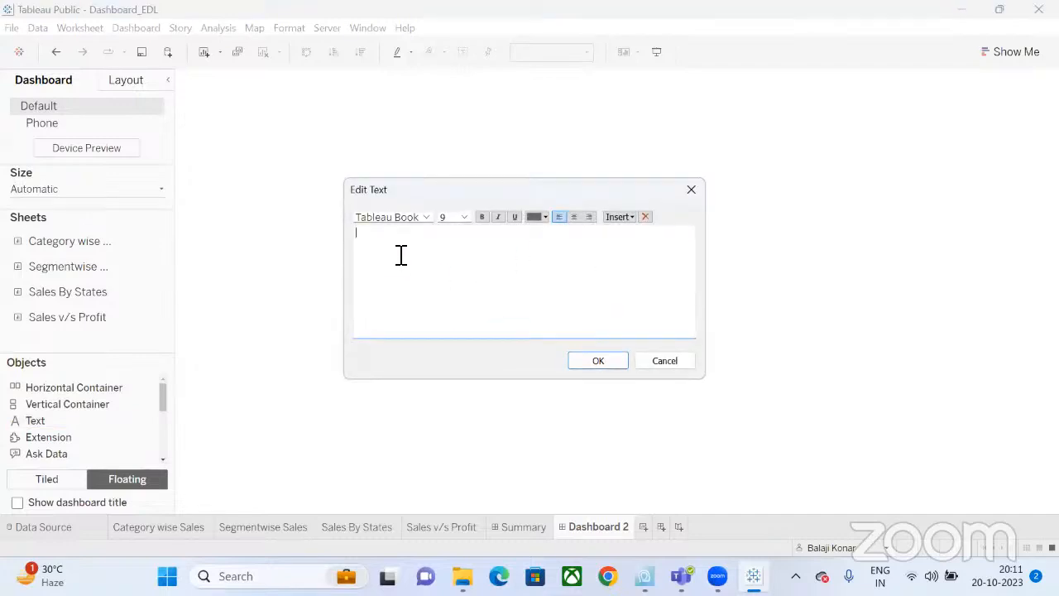
{"action": "type", "text": "Product Analysis"}
{"action": "left_click_drag", "start_coordinate": [420, 233], "coordinate": [351, 234]}
{"action": "left_click", "coordinate": [464, 219]}
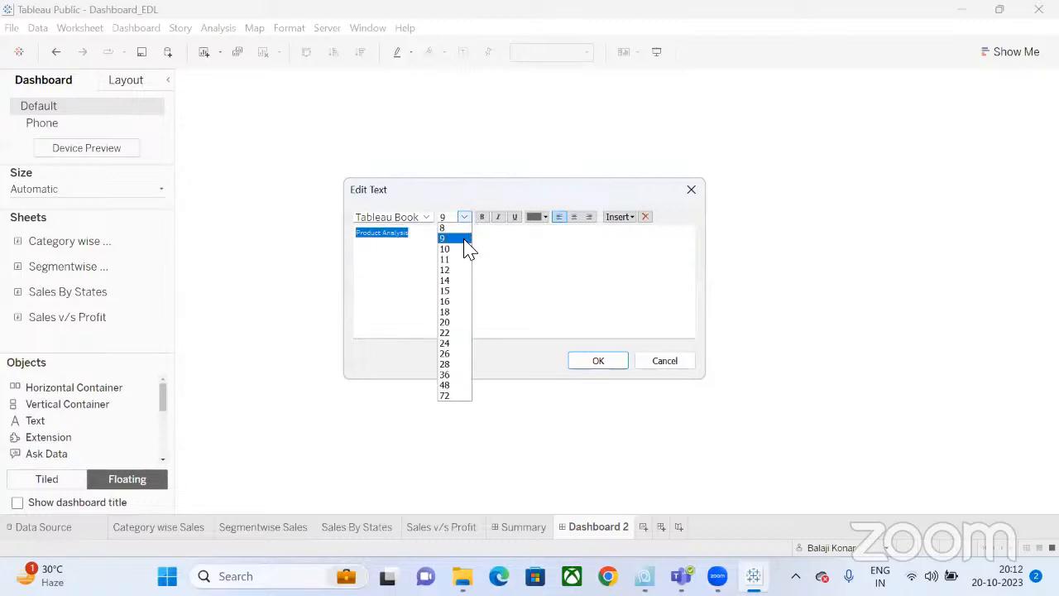
{"action": "left_click", "coordinate": [461, 291]}
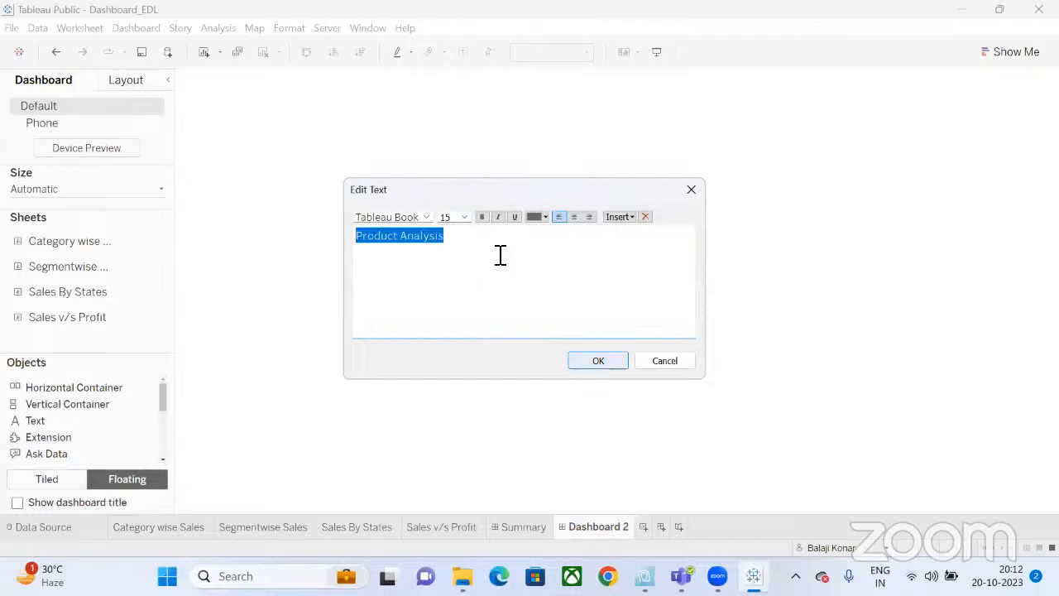
{"action": "left_click", "coordinate": [465, 218]}
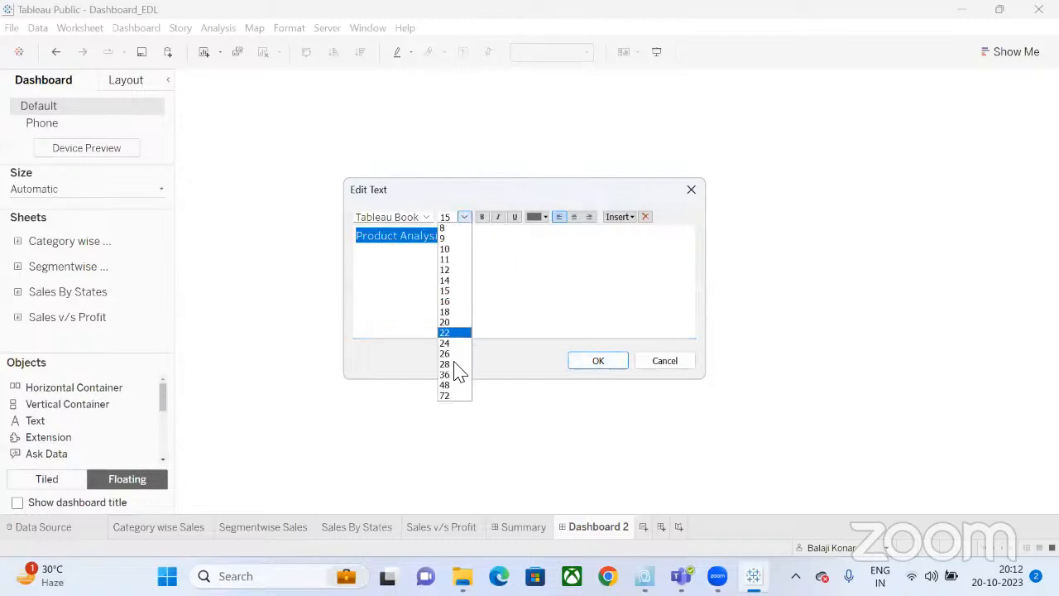
{"action": "left_click", "coordinate": [456, 371]}
{"action": "left_click", "coordinate": [594, 364]}
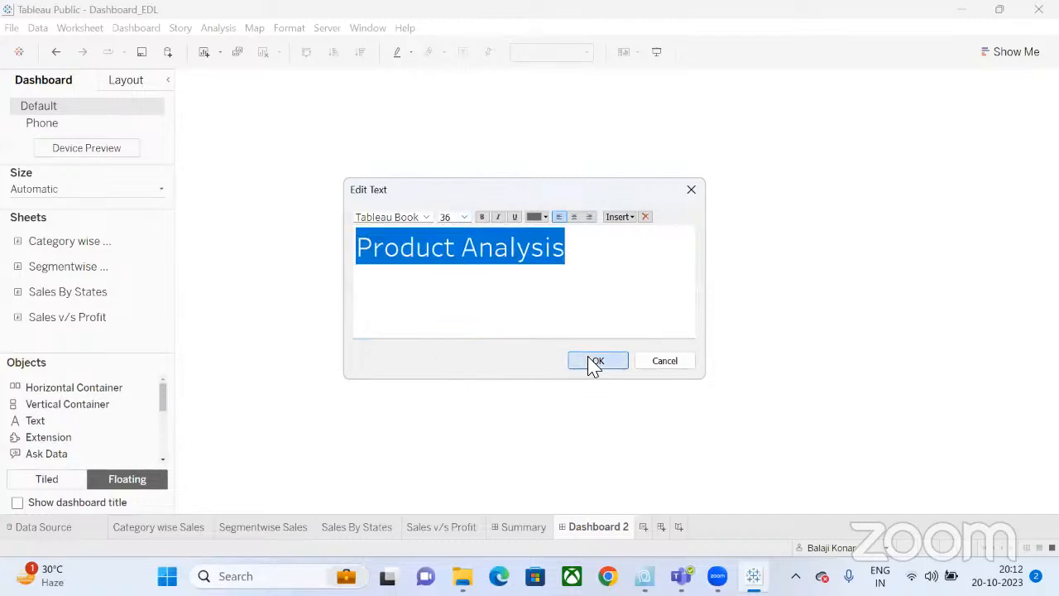
Stretch the title across the top of the dashboard and centre its text.
{"action": "left_click_drag", "start_coordinate": [505, 122], "coordinate": [171, 65]}
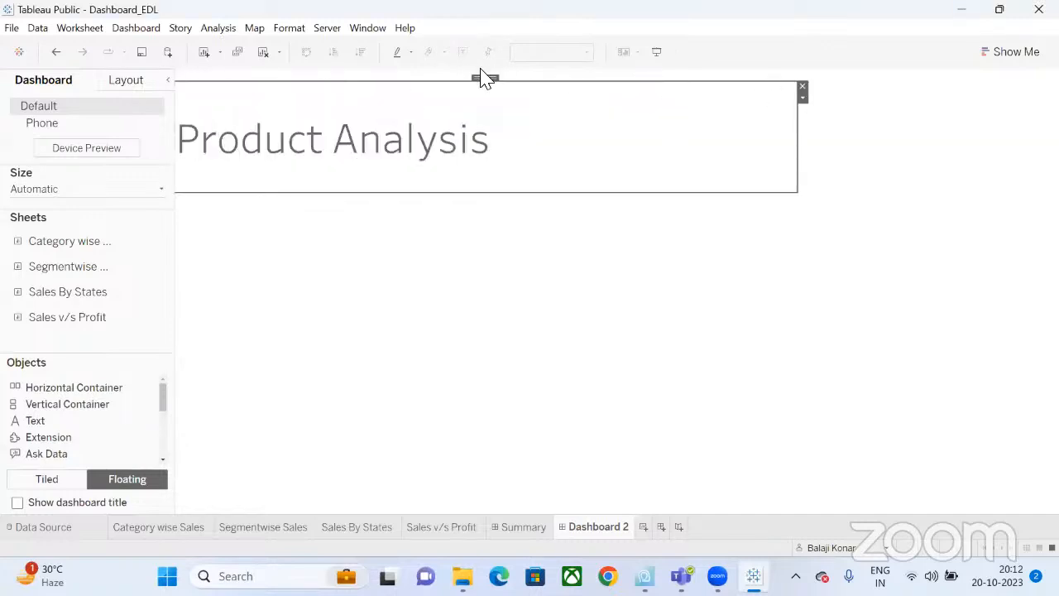
{"action": "mouse_move", "coordinate": [485, 77]}
{"action": "left_mouse_down"}
{"action": "mouse_move", "coordinate": [521, 71]}
{"action": "mouse_move", "coordinate": [478, 66]}
{"action": "mouse_move", "coordinate": [475, 88]}
{"action": "mouse_move", "coordinate": [490, 71]}
{"action": "left_mouse_up"}
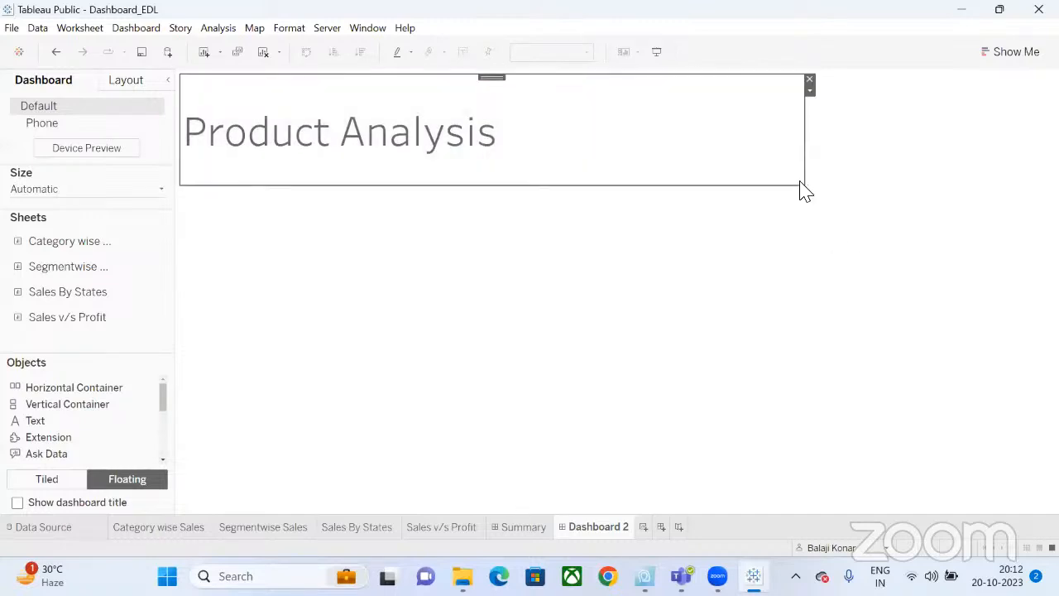
{"action": "left_click_drag", "start_coordinate": [804, 186], "coordinate": [1056, 130]}
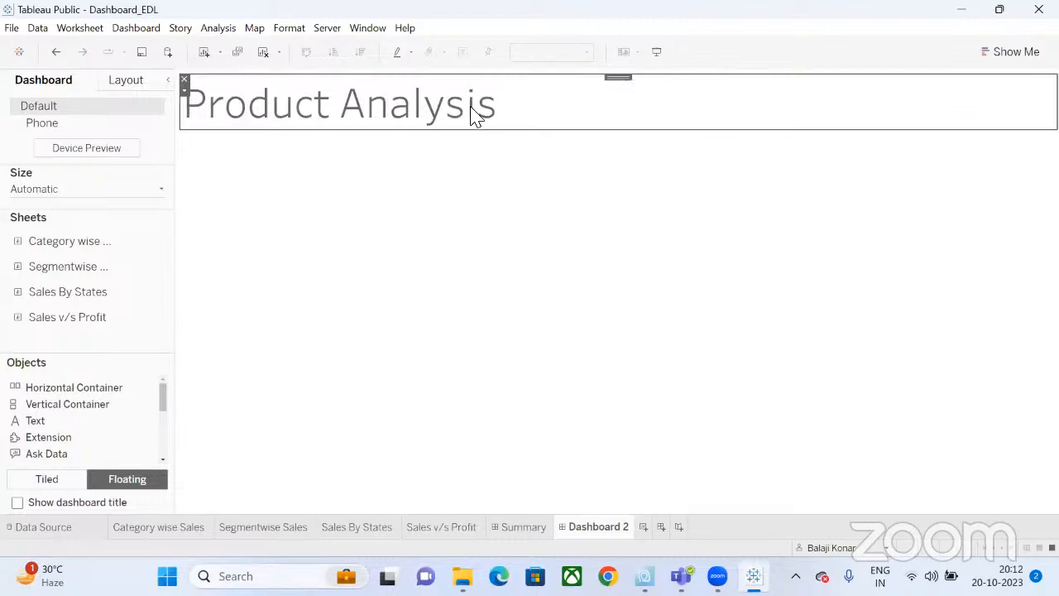
{"action": "double_click", "coordinate": [475, 116]}
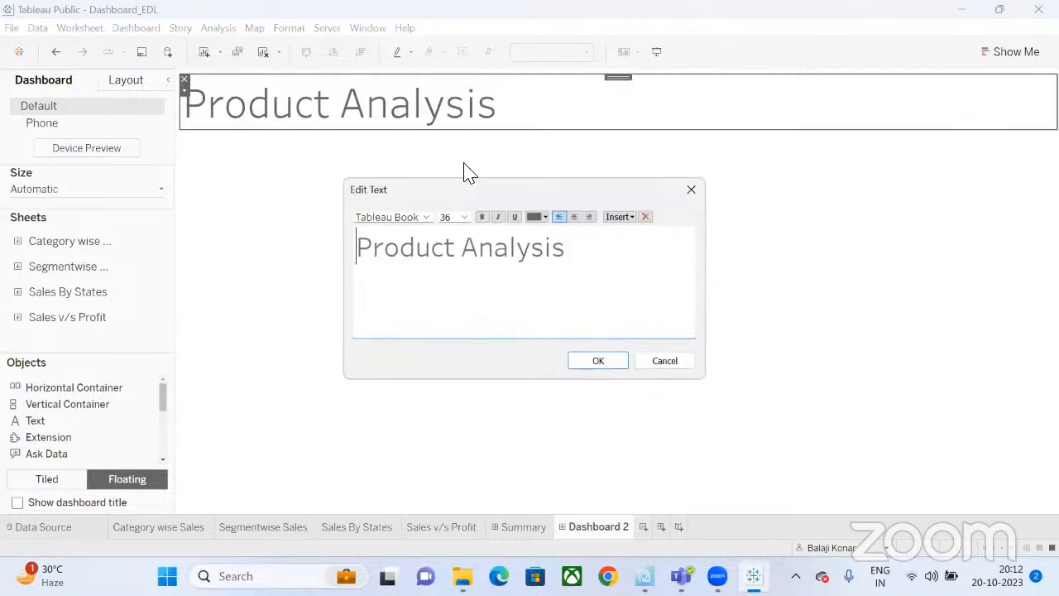
{"action": "triple_click", "coordinate": [486, 252]}
{"action": "left_click", "coordinate": [573, 216]}
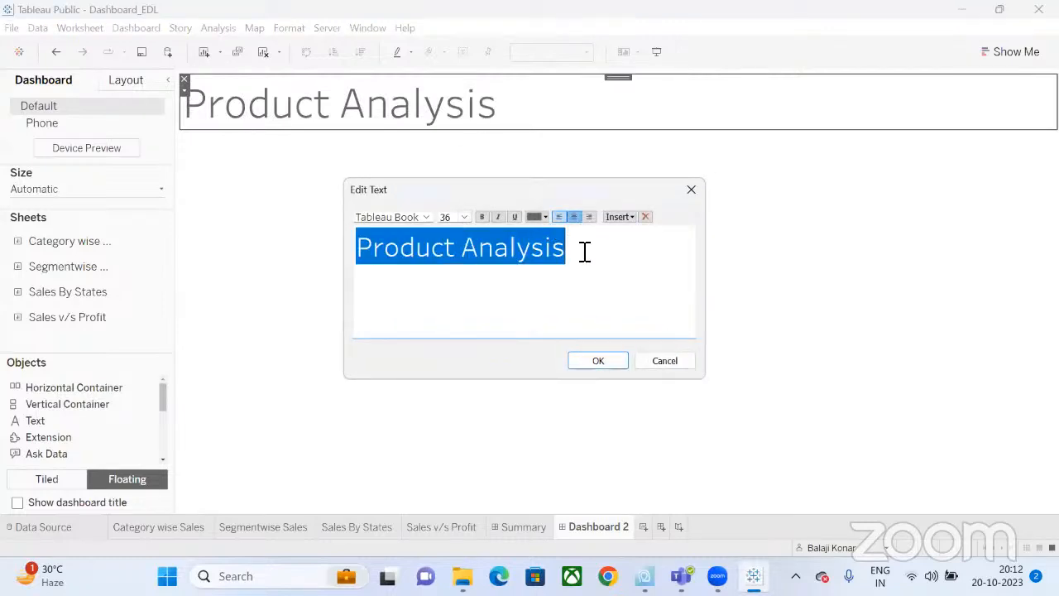
{"action": "left_click", "coordinate": [597, 364]}
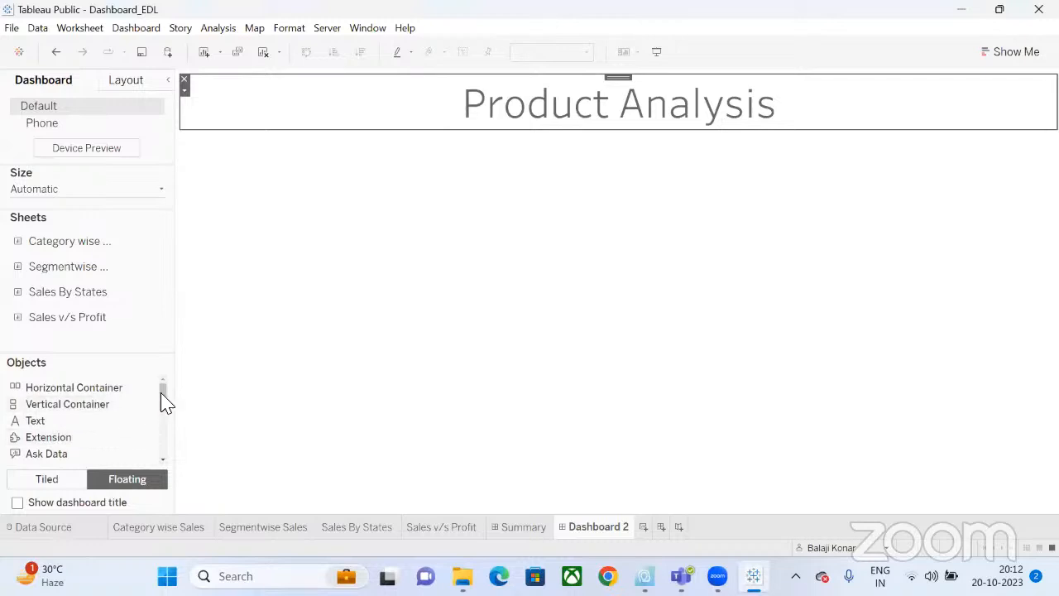
Add an image object to the dashboard showing excelr logo.png with Fit Image on.
{"action": "left_click_drag", "start_coordinate": [166, 402], "coordinate": [449, 182]}
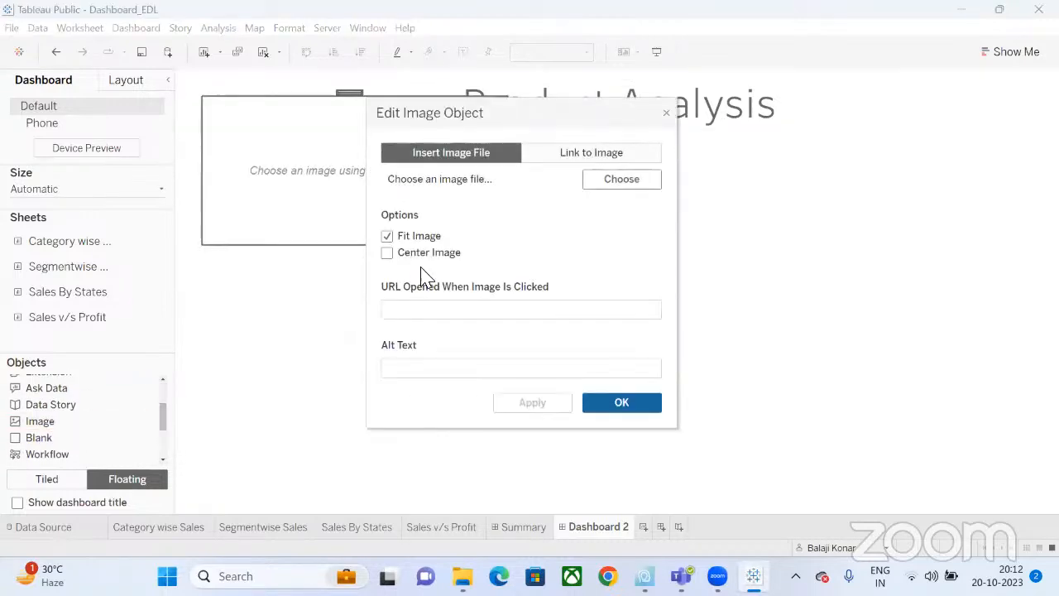
{"action": "left_click", "coordinate": [608, 181]}
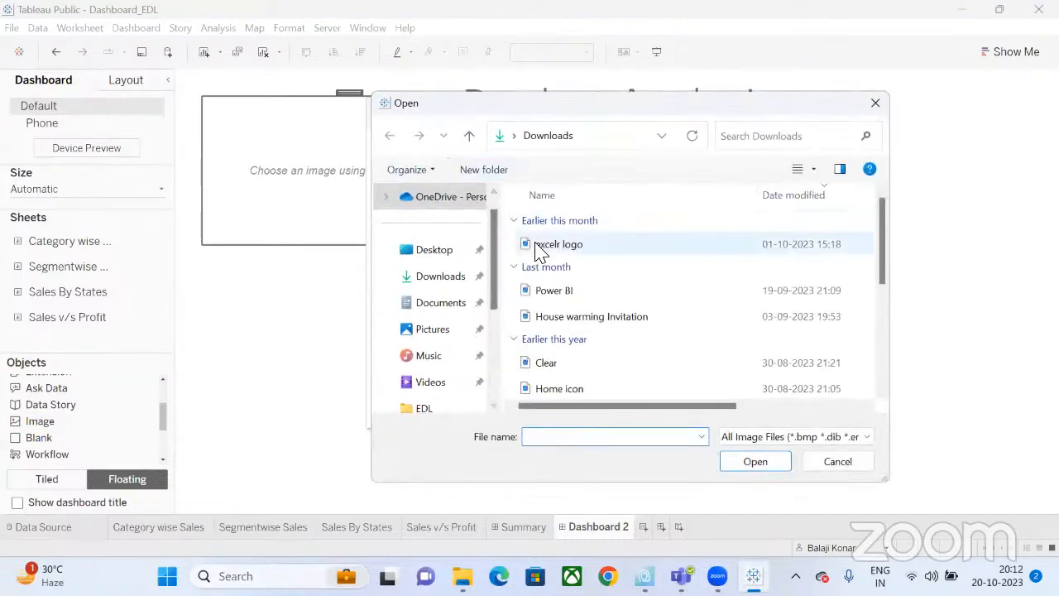
{"action": "left_click", "coordinate": [538, 246]}
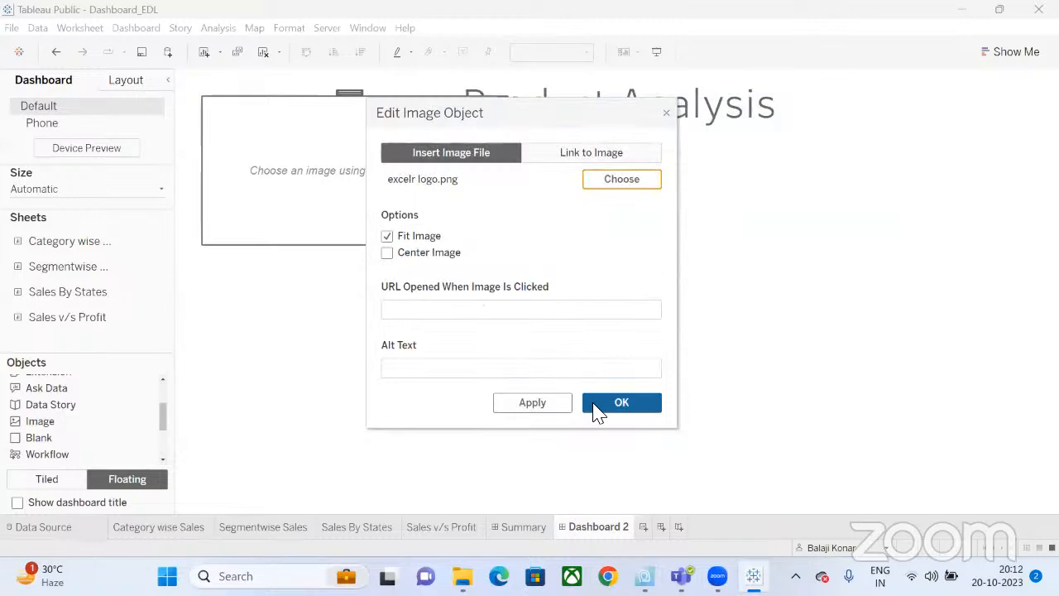
{"action": "left_click", "coordinate": [596, 405]}
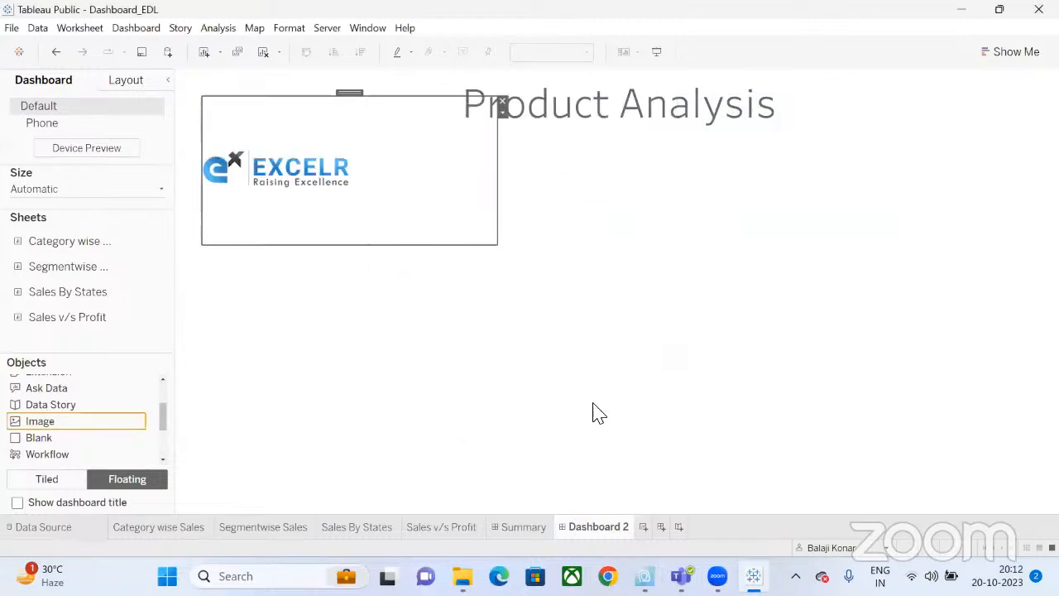
Shrink the EXCELR logo and move it to the top right beside the Product Analysis title.
{"action": "left_click", "coordinate": [208, 108]}
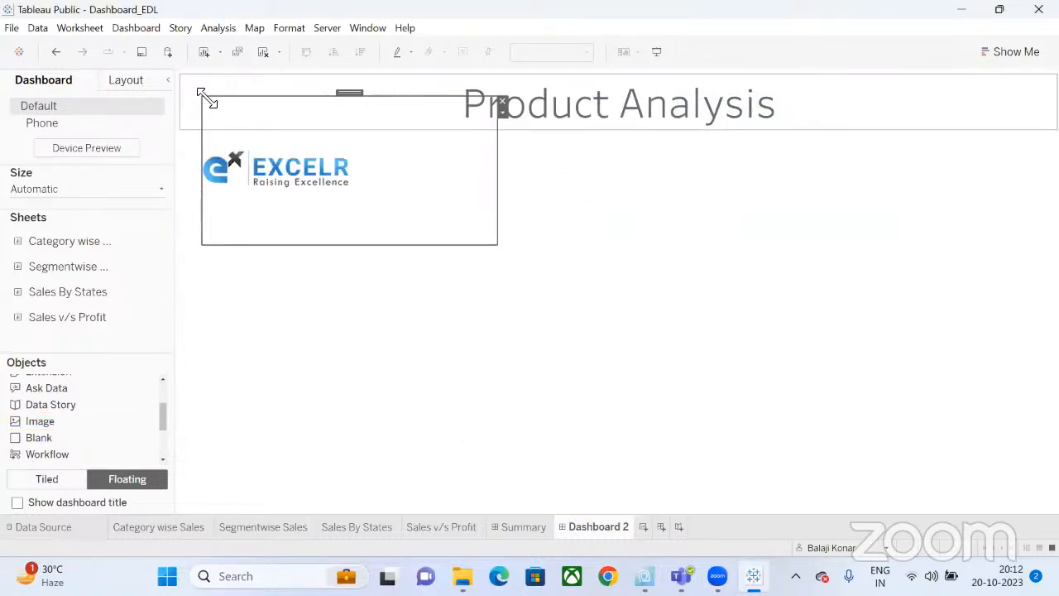
{"action": "left_click_drag", "start_coordinate": [213, 102], "coordinate": [330, 164]}
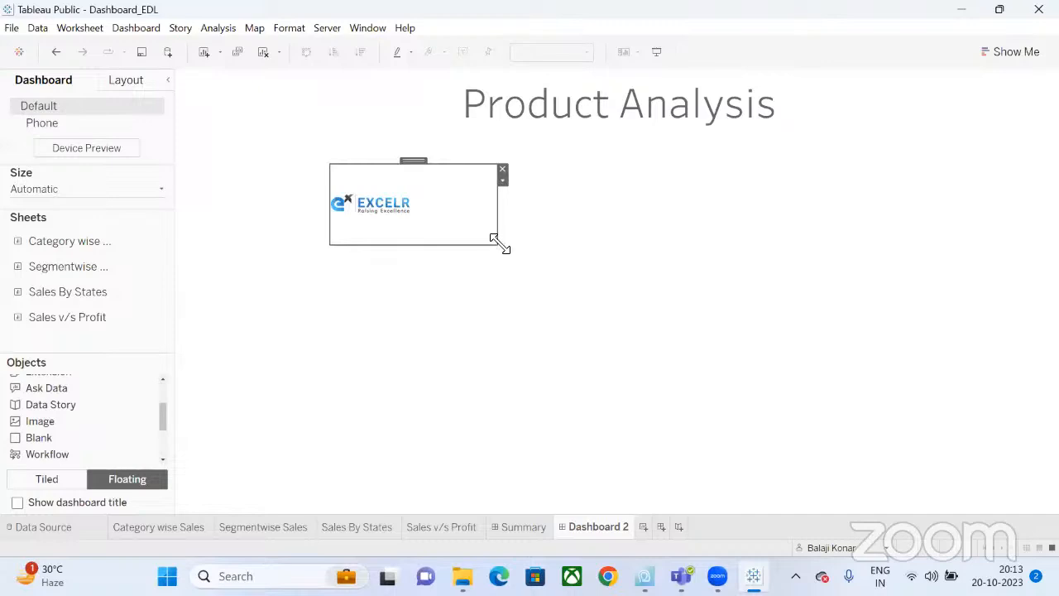
{"action": "left_click_drag", "start_coordinate": [494, 241], "coordinate": [416, 232]}
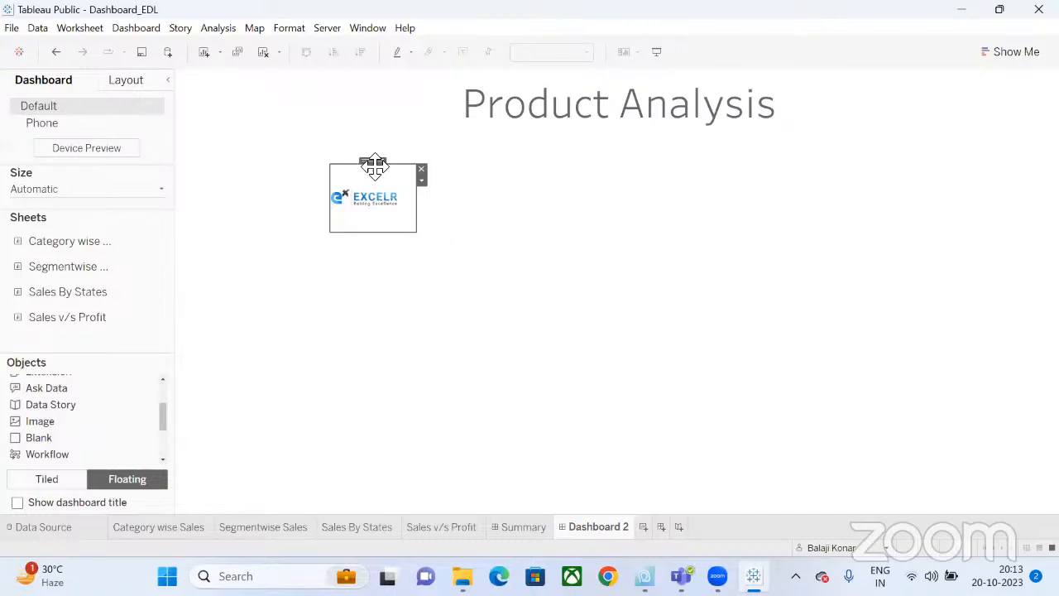
{"action": "left_click_drag", "start_coordinate": [373, 162], "coordinate": [978, 74]}
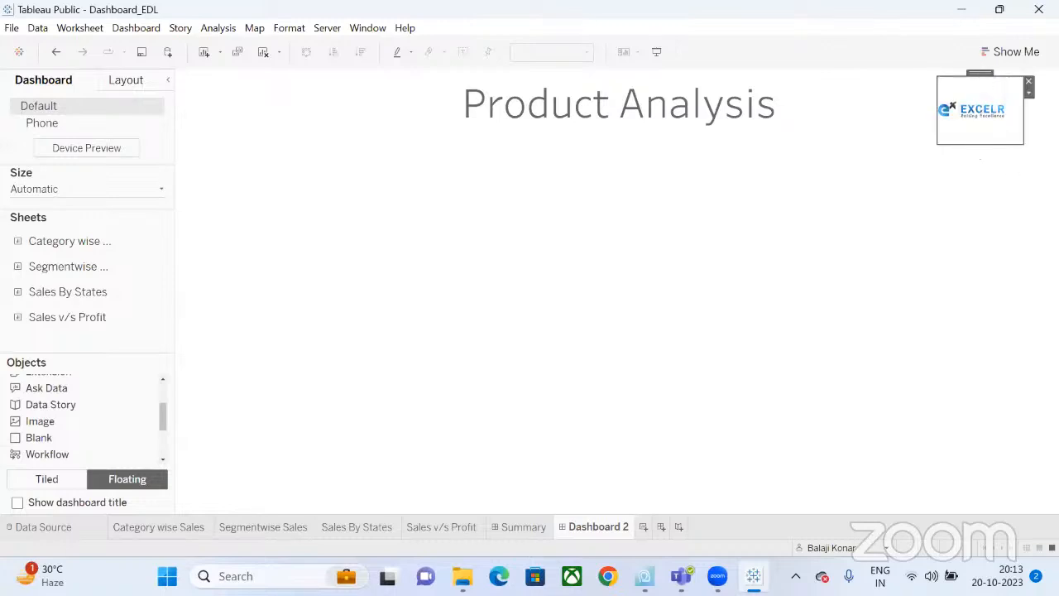
{"action": "left_click_drag", "start_coordinate": [1026, 149], "coordinate": [1052, 144]}
{"action": "left_click", "coordinate": [874, 200]}
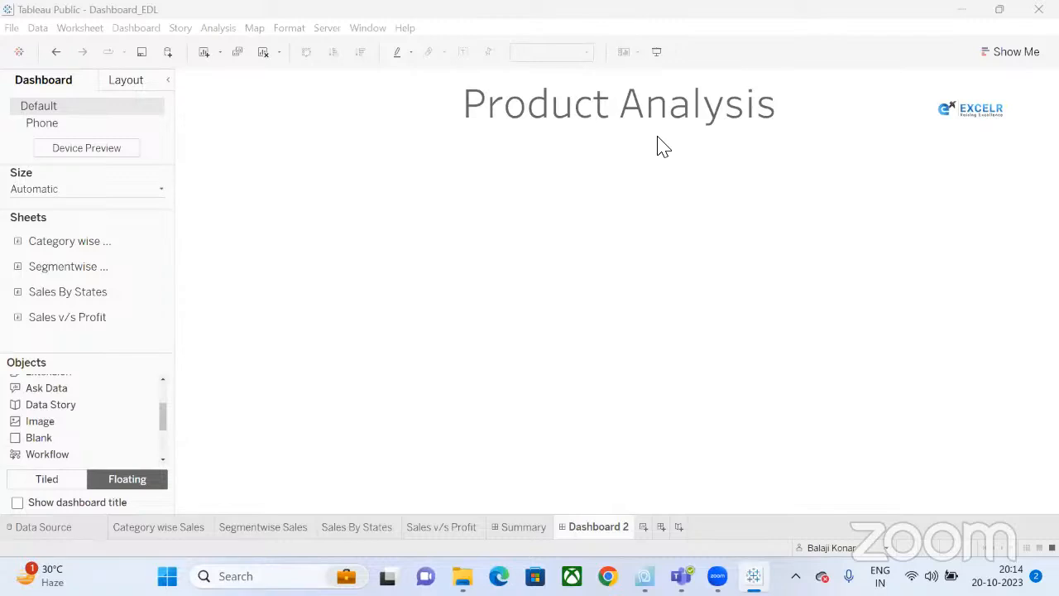
On a new worksheet, build a scatter plot of Sales against Profit by Sub-Category using Show Me.
{"action": "left_click", "coordinate": [643, 528]}
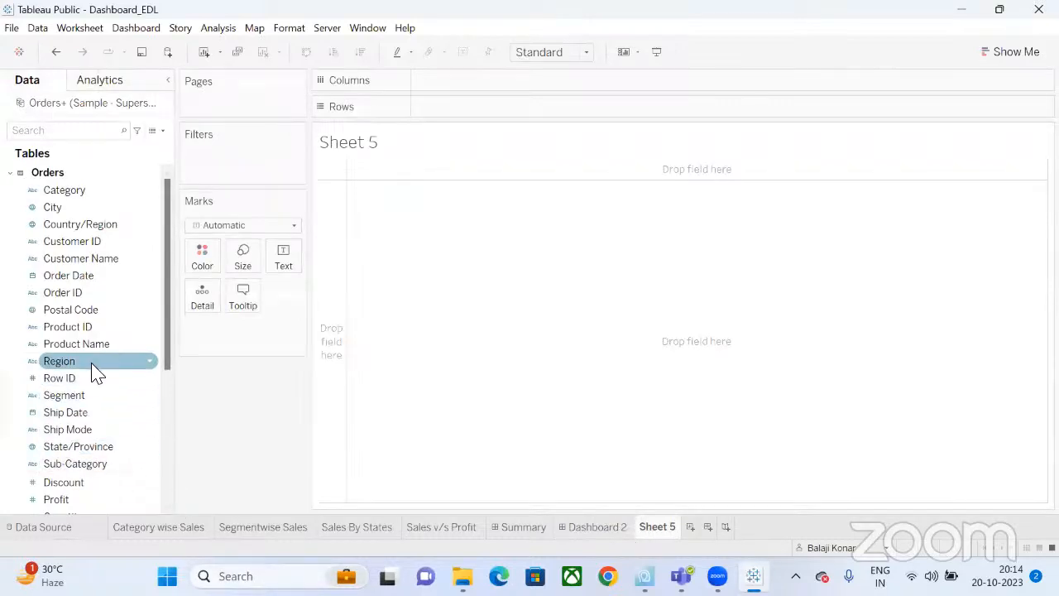
{"action": "scroll", "coordinate": [87, 409], "scroll_direction": "down", "scroll_amount": 3}
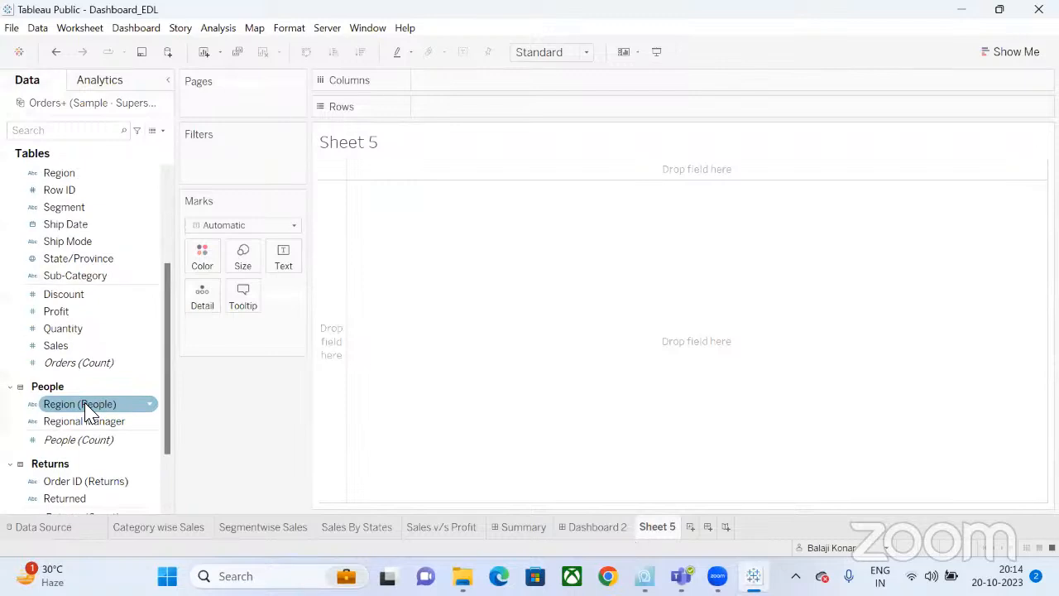
{"action": "left_click", "coordinate": [71, 313]}
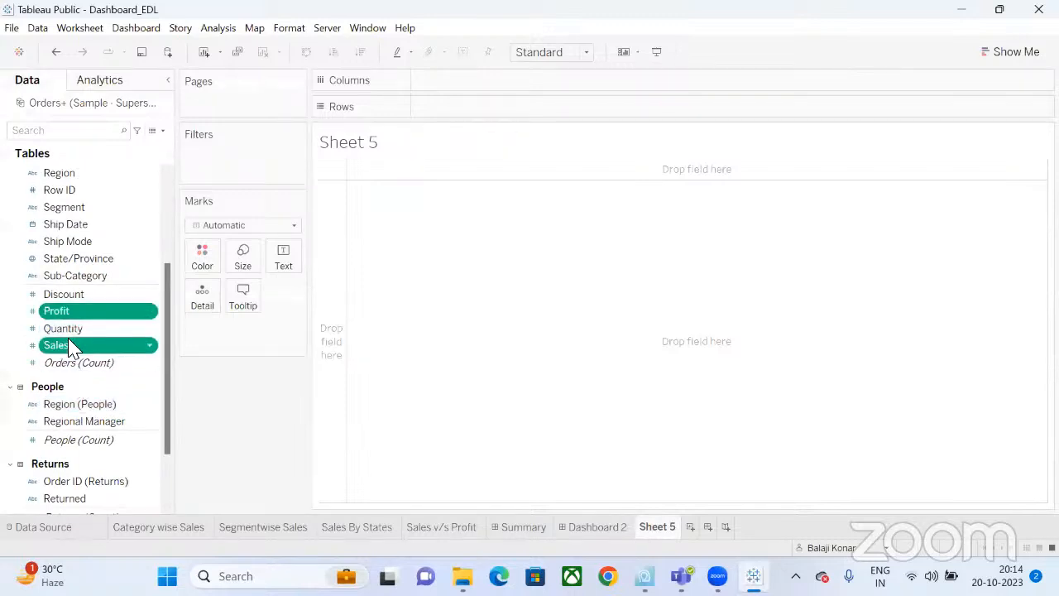
{"action": "left_click", "coordinate": [76, 276], "text": "ctrl"}
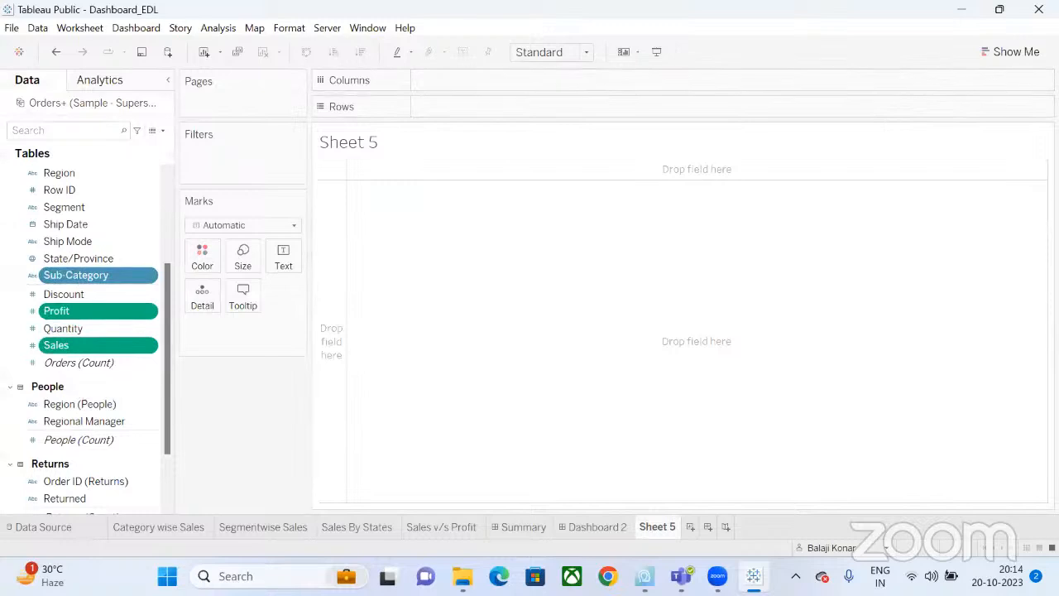
{"action": "left_click", "coordinate": [1009, 51]}
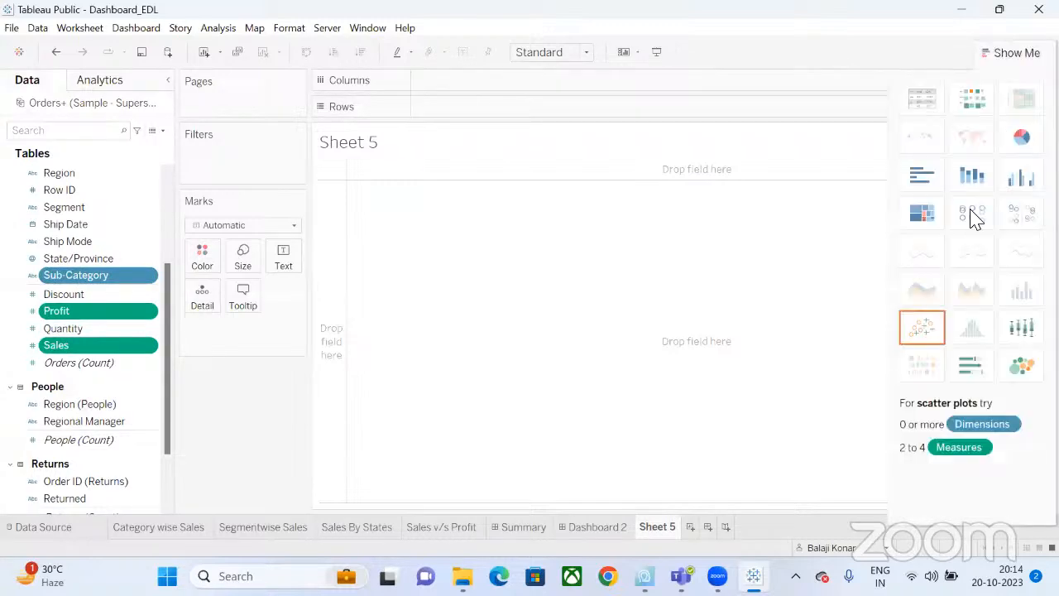
{"action": "left_click", "coordinate": [922, 327]}
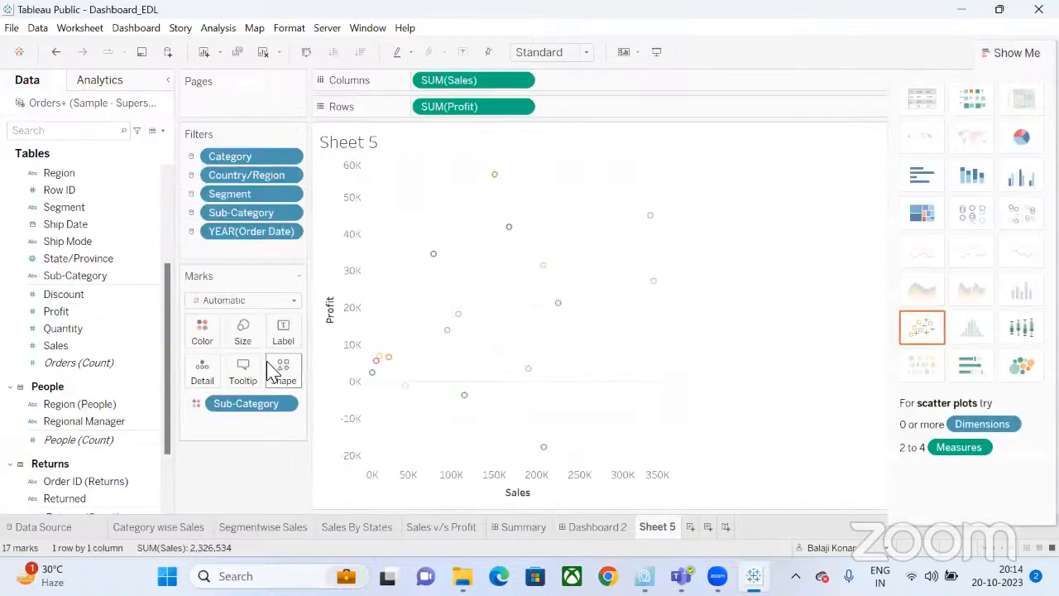
Change the mark type to filled Circle and adjust the mark size.
{"action": "left_click", "coordinate": [246, 302]}
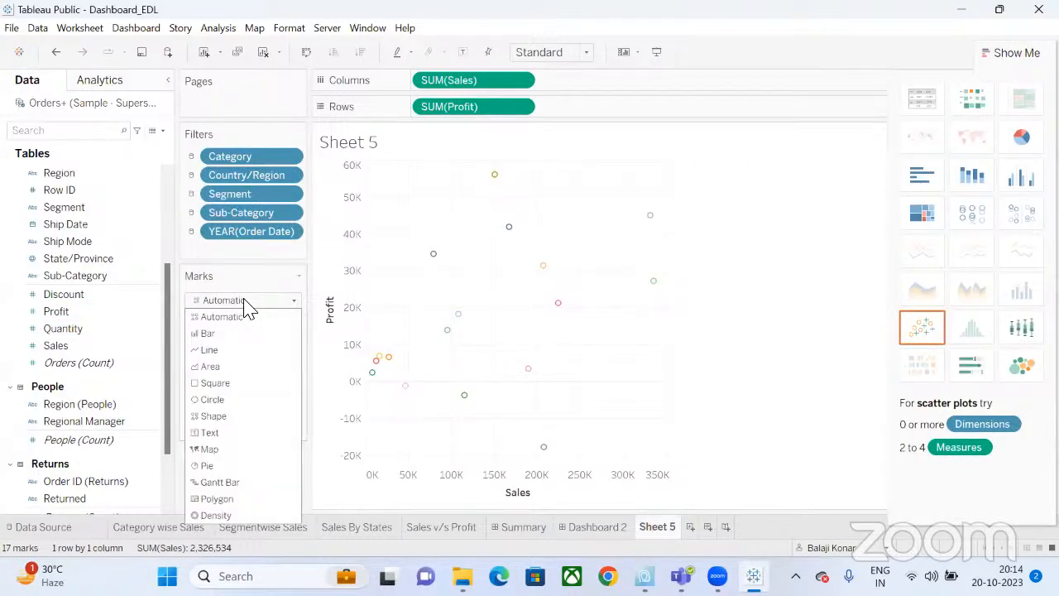
{"action": "left_click", "coordinate": [213, 400]}
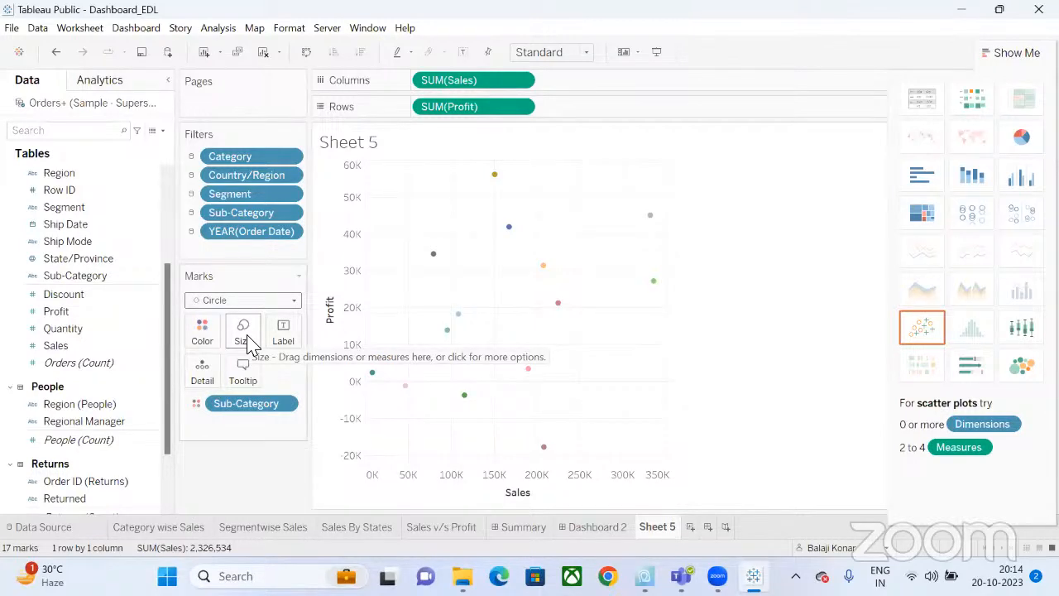
{"action": "mouse_move", "coordinate": [554, 303]}
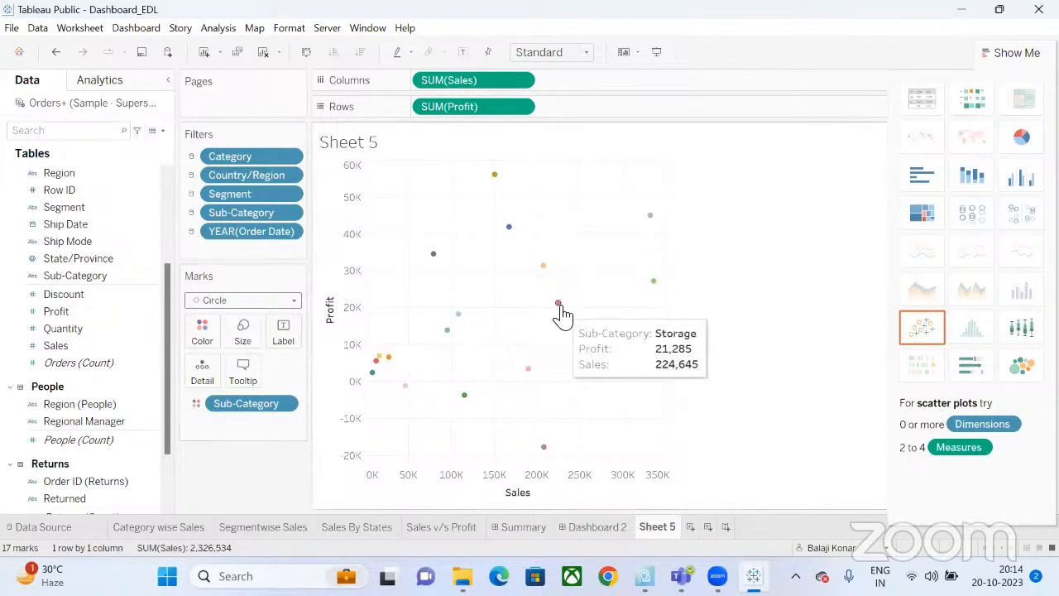
{"action": "left_click", "coordinate": [246, 346]}
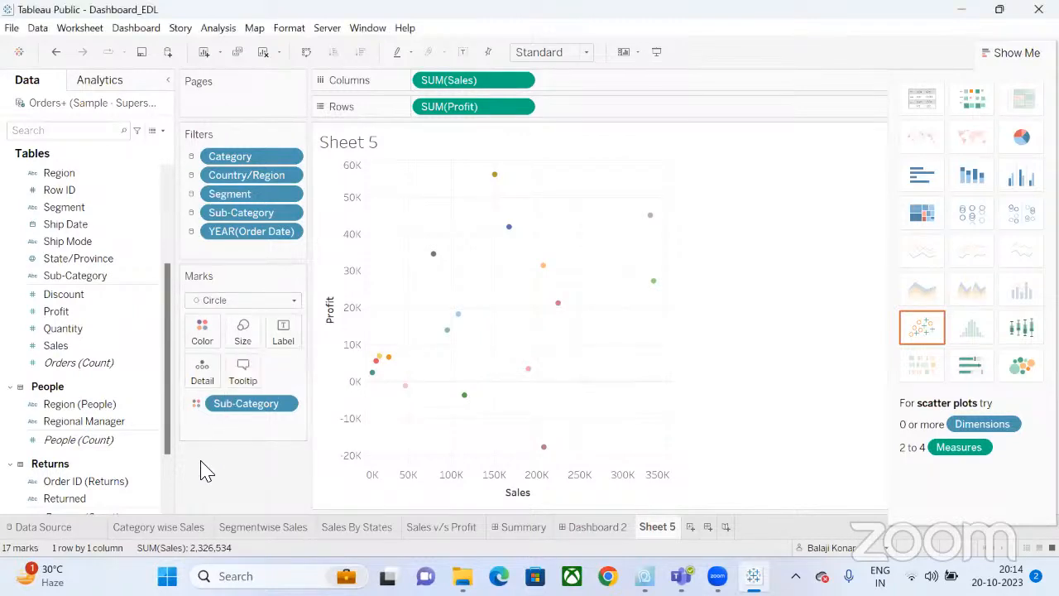
{"action": "left_click", "coordinate": [281, 303]}
{"action": "left_click", "coordinate": [279, 302]}
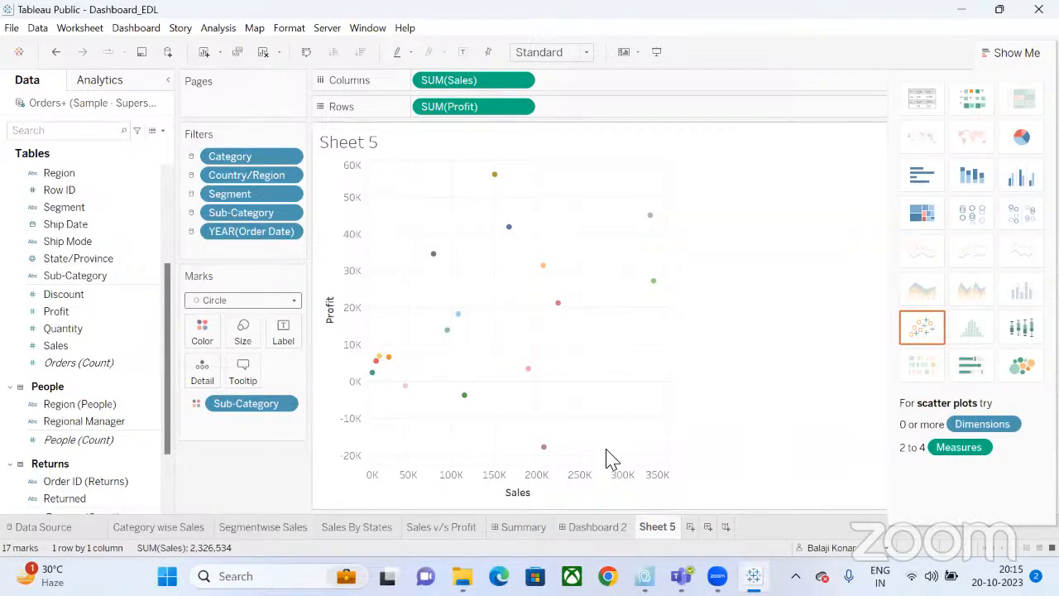
{"action": "left_click", "coordinate": [96, 83]}
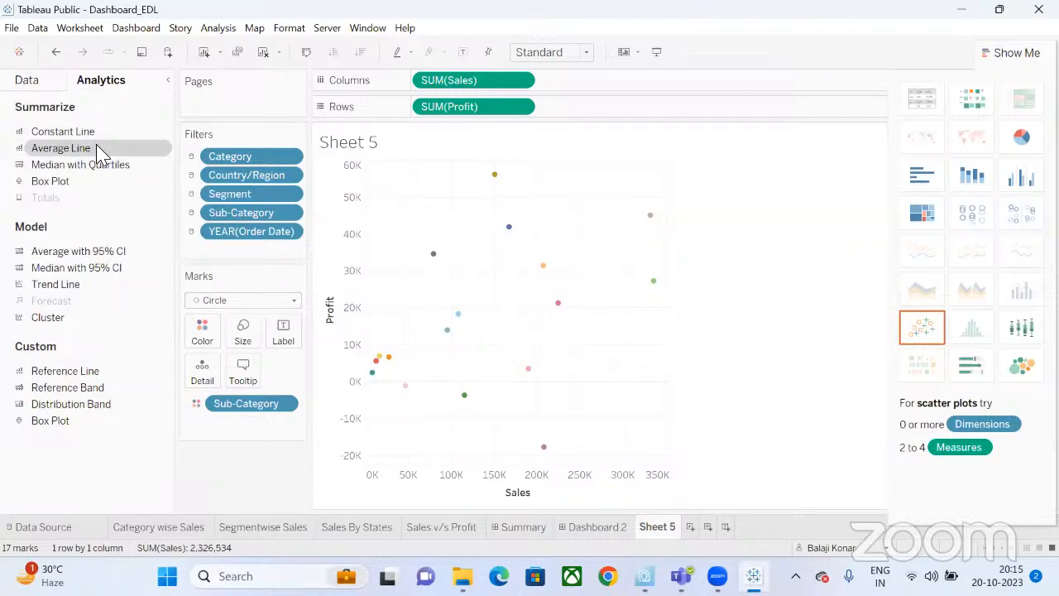
Add table-wide Average lines for Sales and Profit and enlarge the circle marks.
{"action": "left_click_drag", "start_coordinate": [94, 152], "coordinate": [511, 364]}
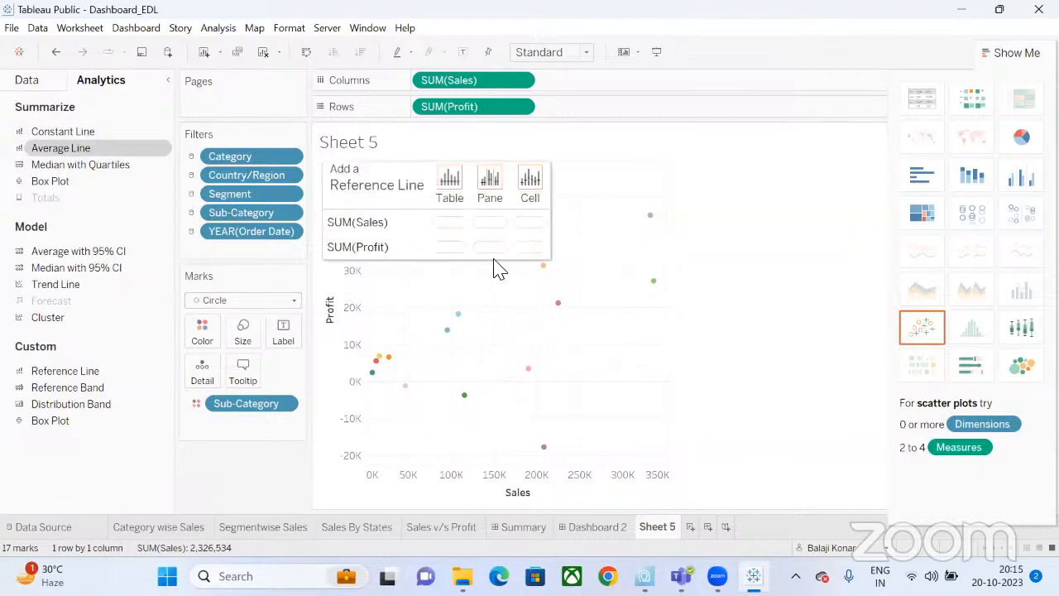
{"action": "left_click_drag", "start_coordinate": [499, 269], "coordinate": [450, 195]}
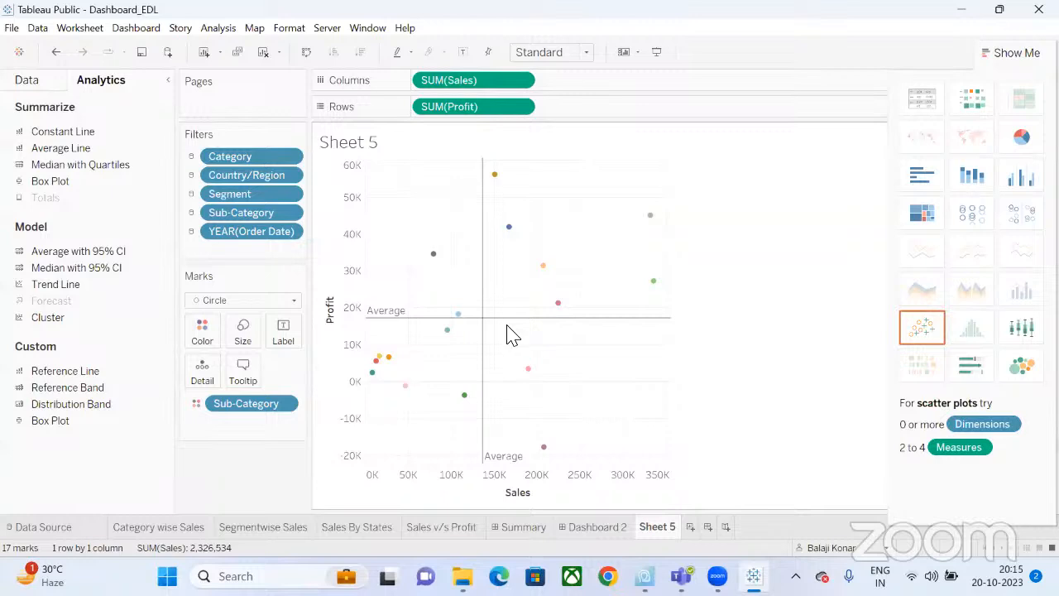
{"action": "mouse_move", "coordinate": [459, 330]}
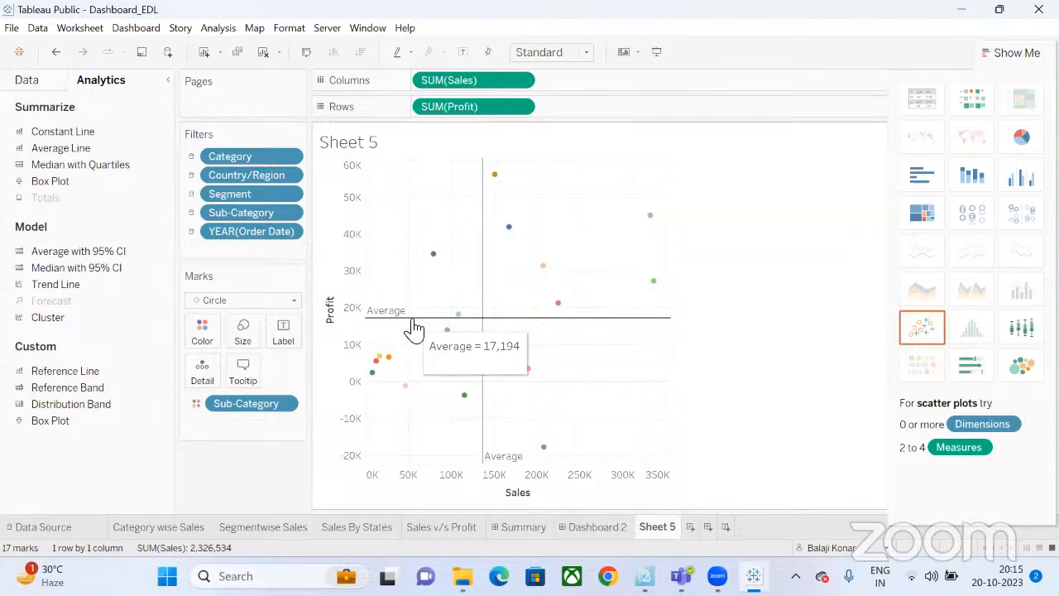
{"action": "mouse_move", "coordinate": [486, 318]}
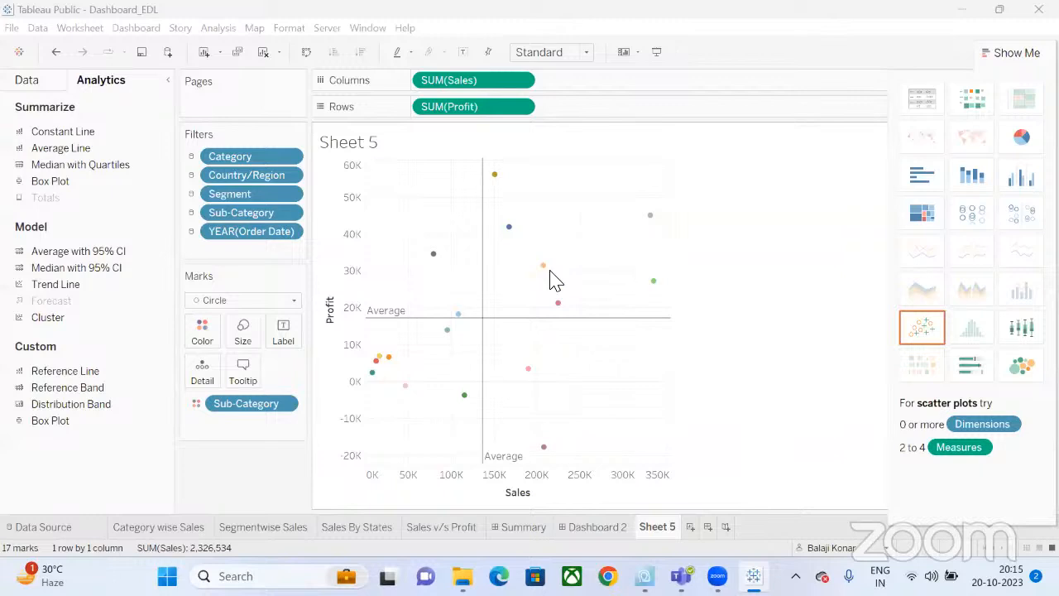
{"action": "left_click", "coordinate": [242, 333]}
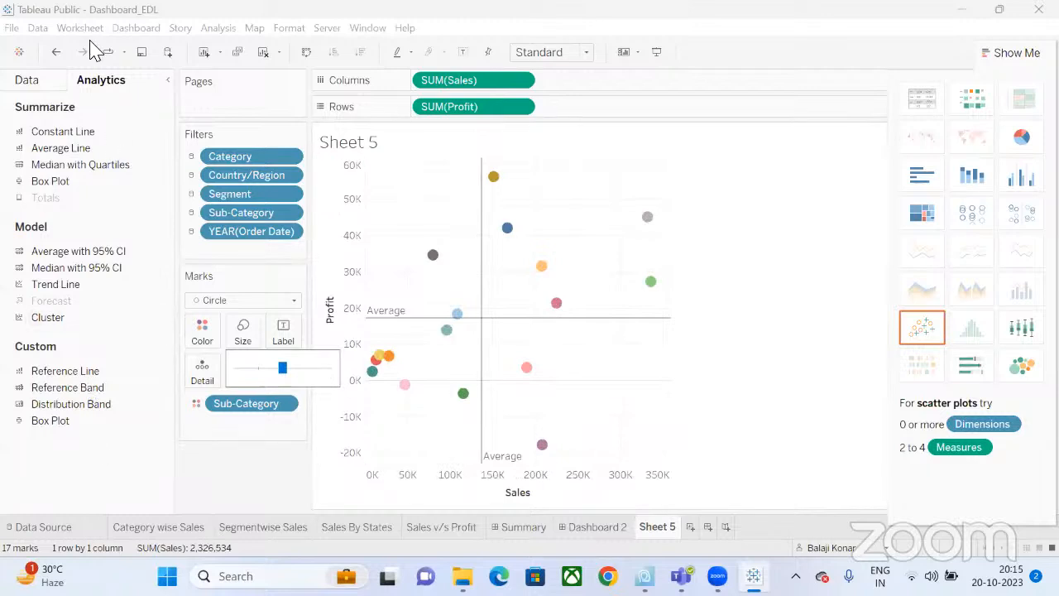
Drop Sub-Category onto the Label card so each circle shows its sub-category name.
{"action": "left_click", "coordinate": [30, 81]}
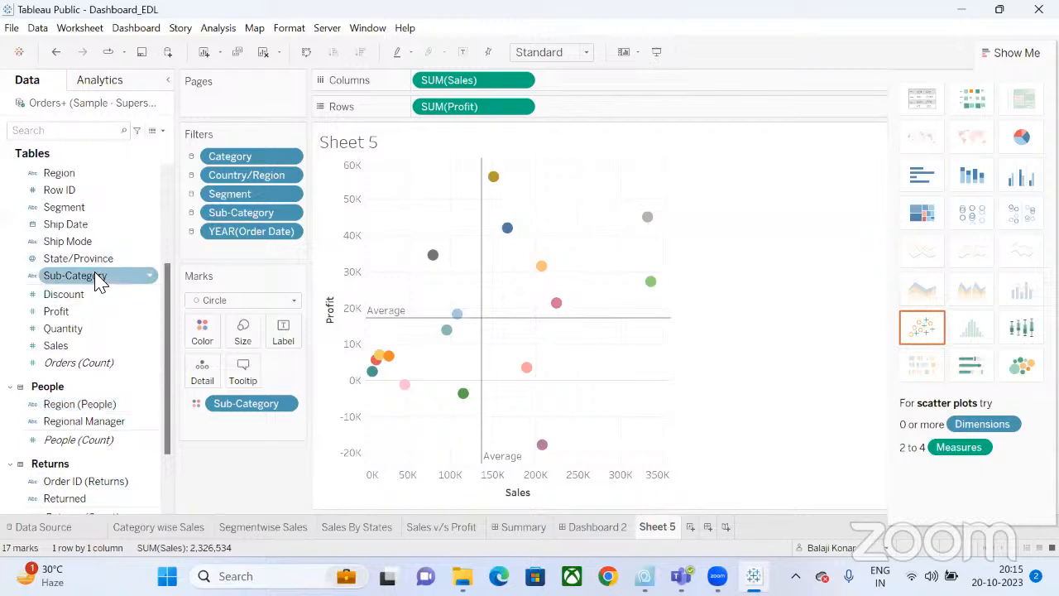
{"action": "left_click_drag", "start_coordinate": [97, 281], "coordinate": [283, 332]}
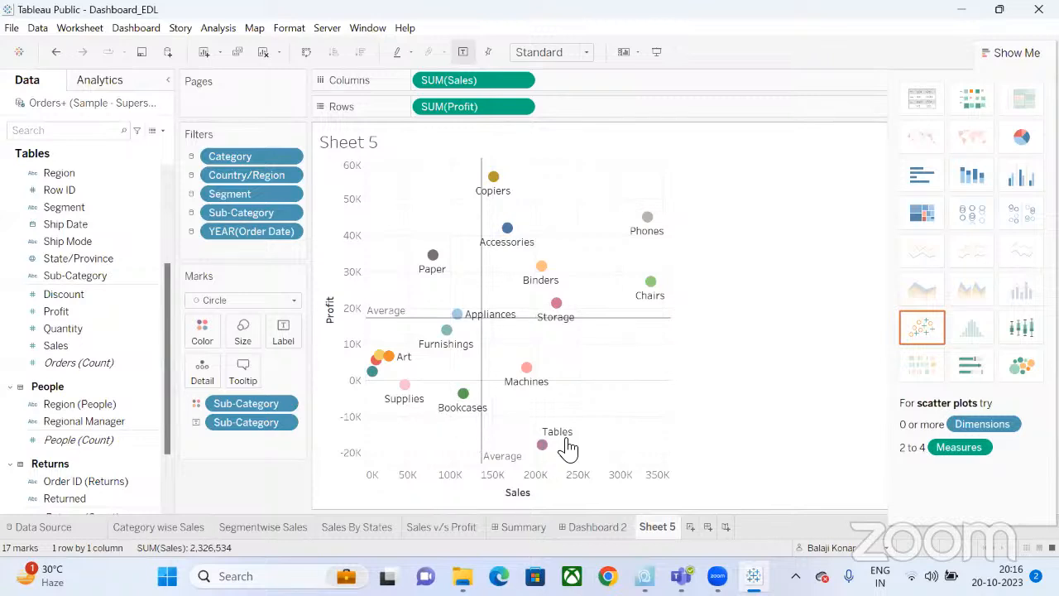
{"action": "mouse_move", "coordinate": [546, 445]}
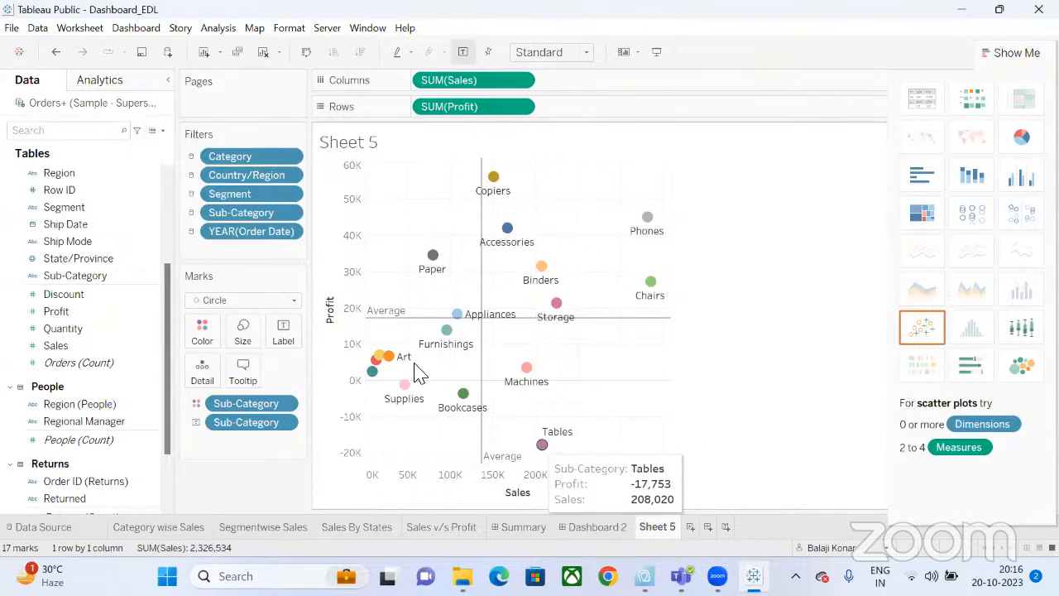
{"action": "mouse_move", "coordinate": [420, 408]}
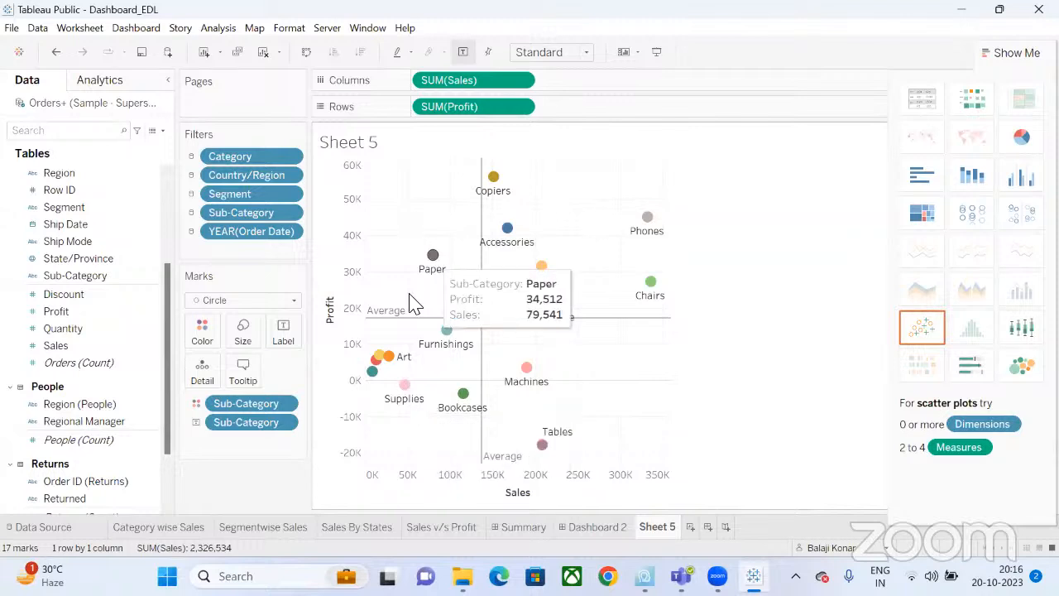
{"action": "mouse_move", "coordinate": [430, 255]}
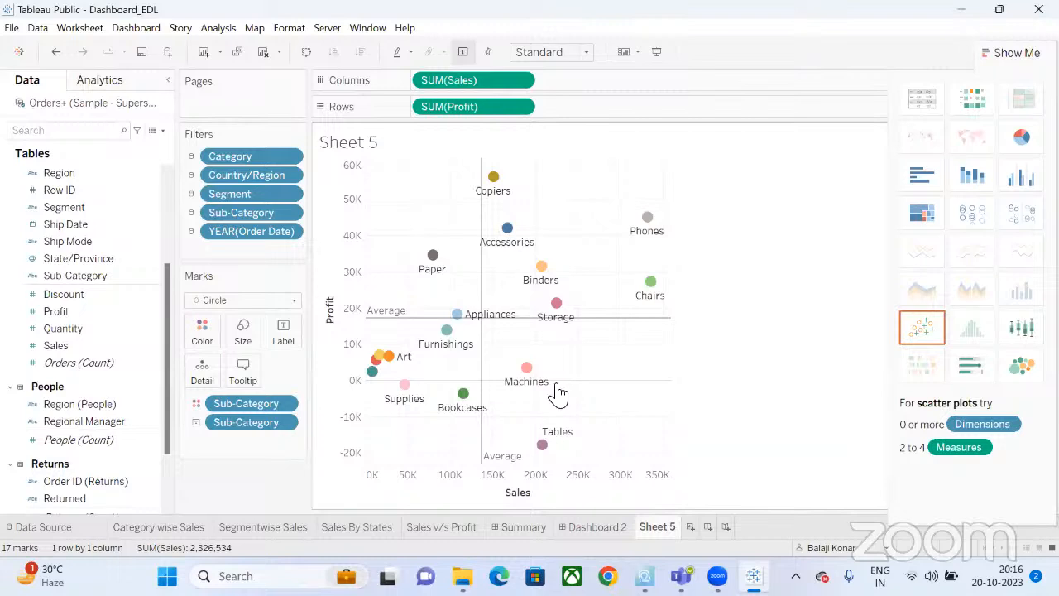
{"action": "mouse_move", "coordinate": [481, 323]}
Rename Dashboard 2 to 'Product Analysis'.
{"action": "left_click", "coordinate": [633, 527]}
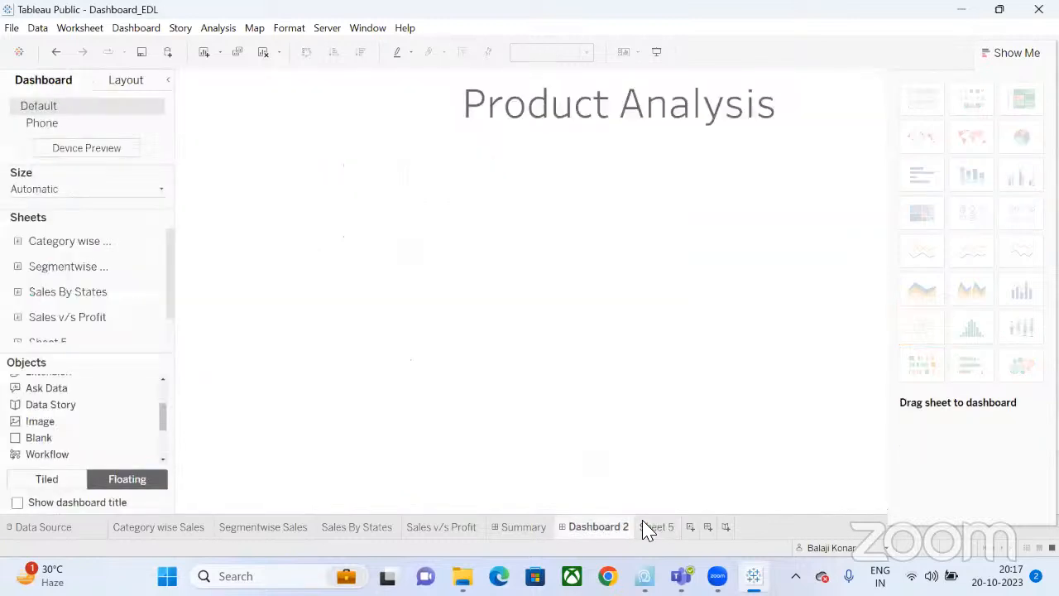
{"action": "double_click", "coordinate": [603, 530]}
{"action": "type", "text": "Product Analysis"}
{"action": "key", "text": "Return"}
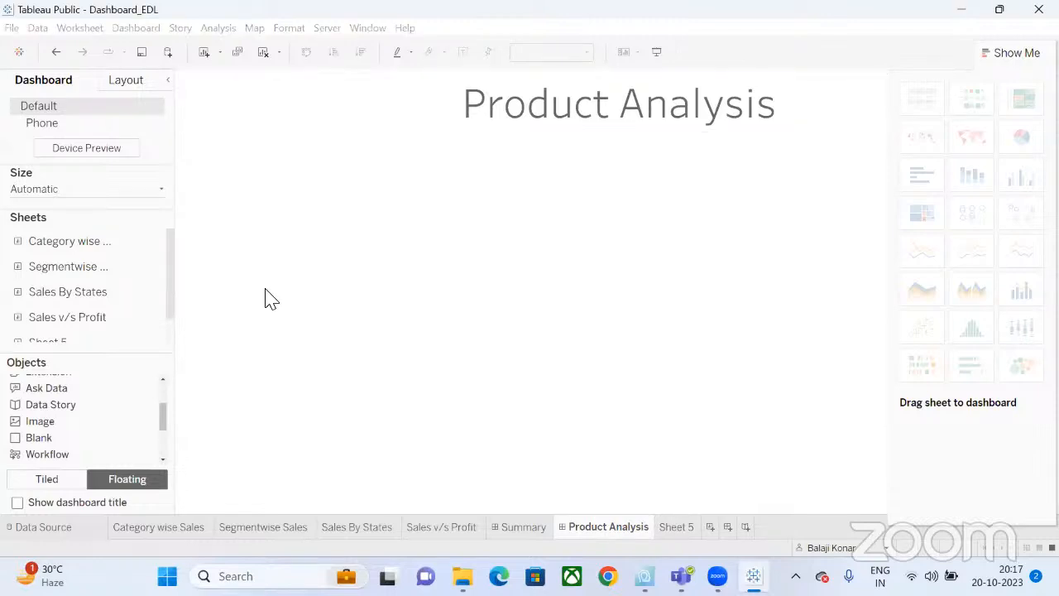
Rename Sheet 5 to 'Scatterplot' and hide the Show Me panel.
{"action": "double_click", "coordinate": [666, 529]}
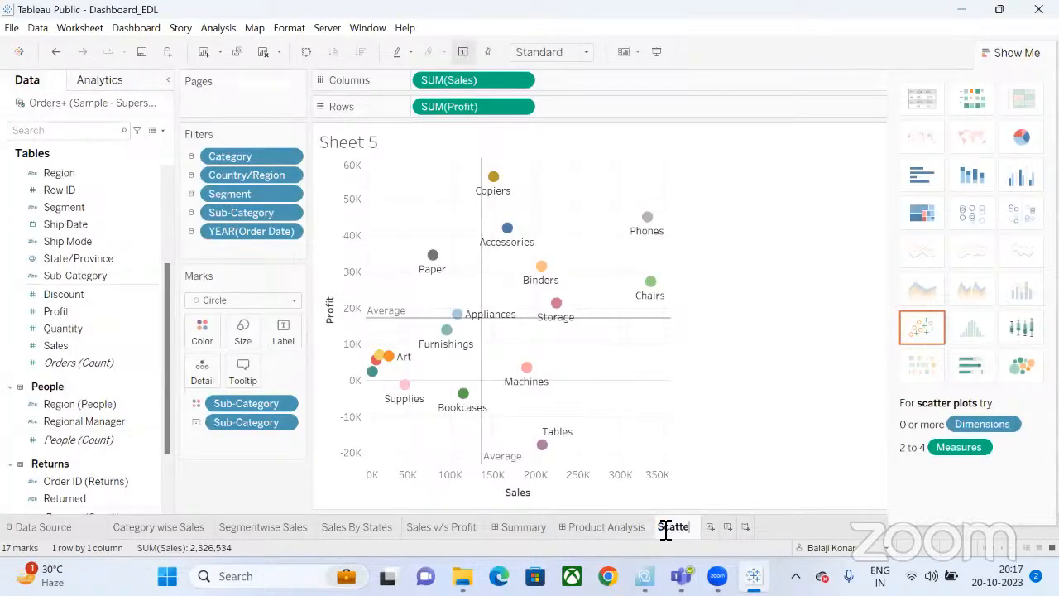
{"action": "type", "text": "Scatterplot"}
{"action": "key", "text": "Return"}
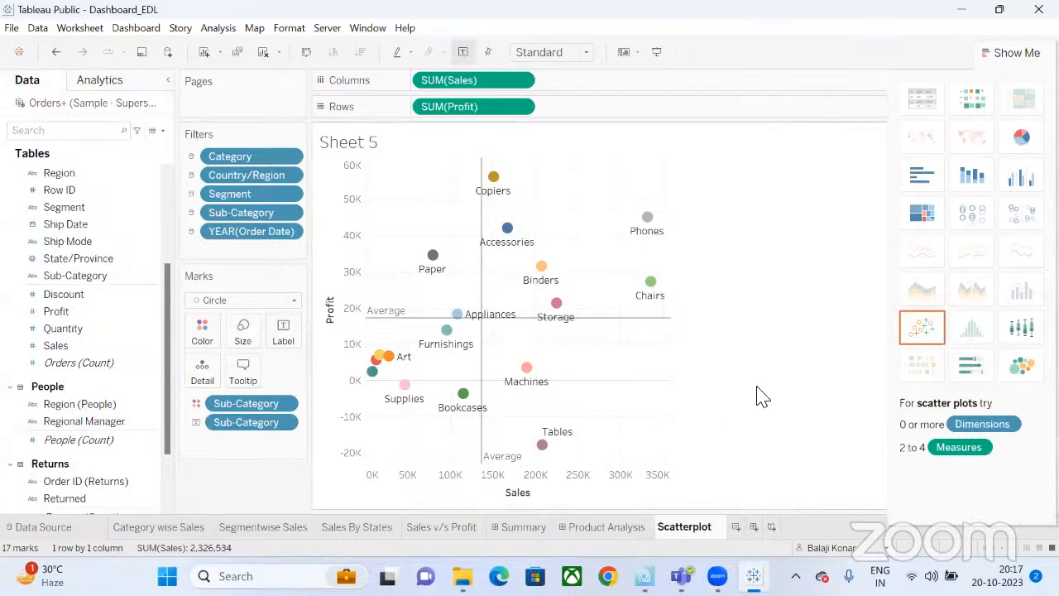
{"action": "left_click", "coordinate": [1001, 52]}
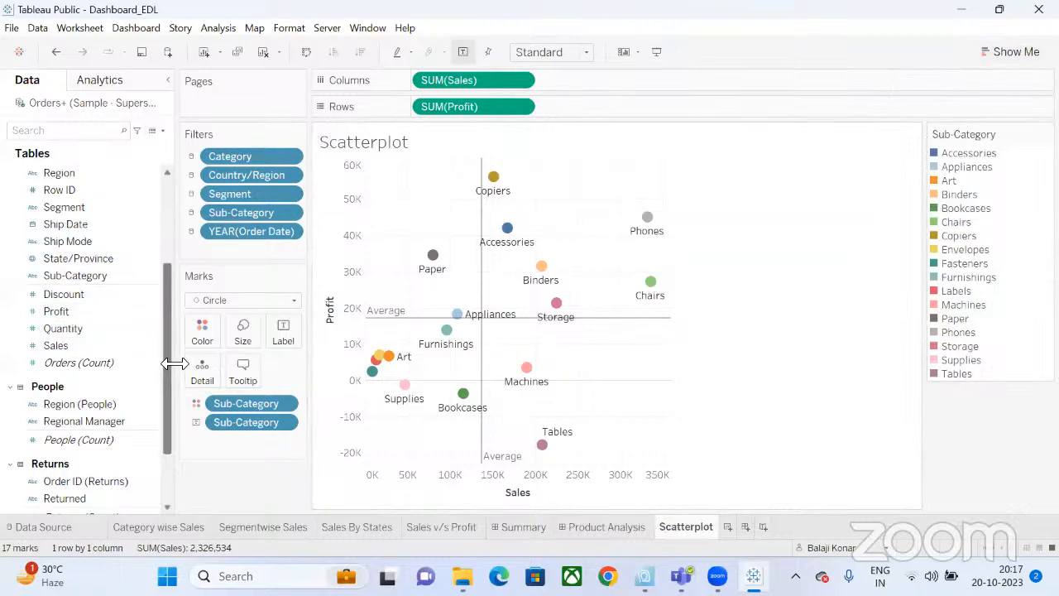
{"action": "mouse_move", "coordinate": [169, 372]}
{"action": "left_mouse_down"}
{"action": "mouse_move", "coordinate": [166, 425]}
{"action": "mouse_move", "coordinate": [170, 276]}
{"action": "mouse_move", "coordinate": [170, 368]}
{"action": "left_mouse_up"}
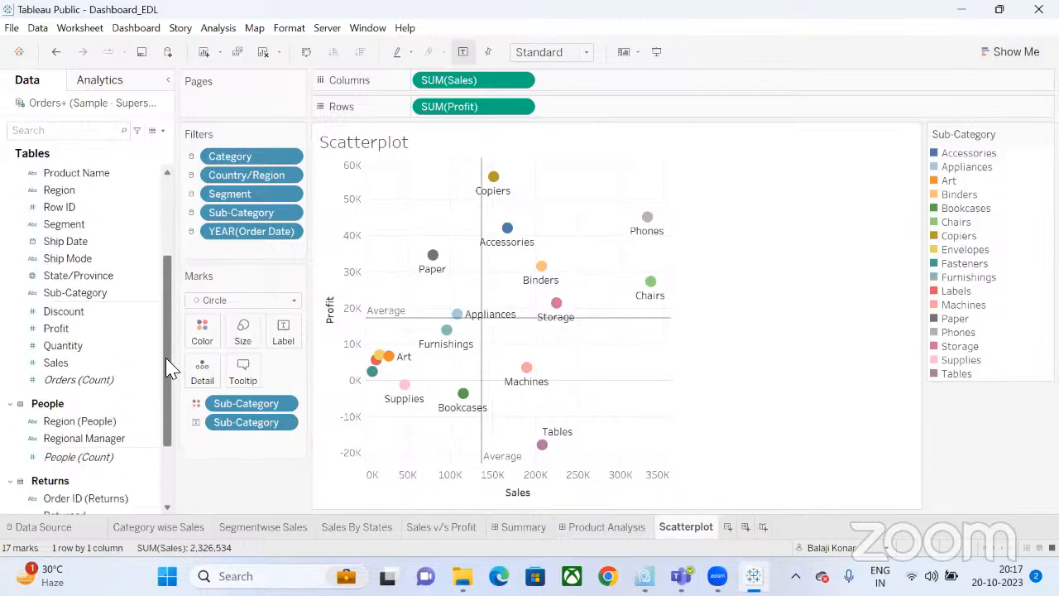
Add a blank Sheet 6 and rename the scatter sheet 'Sales v/s profit by Sub Category'.
{"action": "left_click", "coordinate": [727, 527]}
{"action": "double_click", "coordinate": [689, 527]}
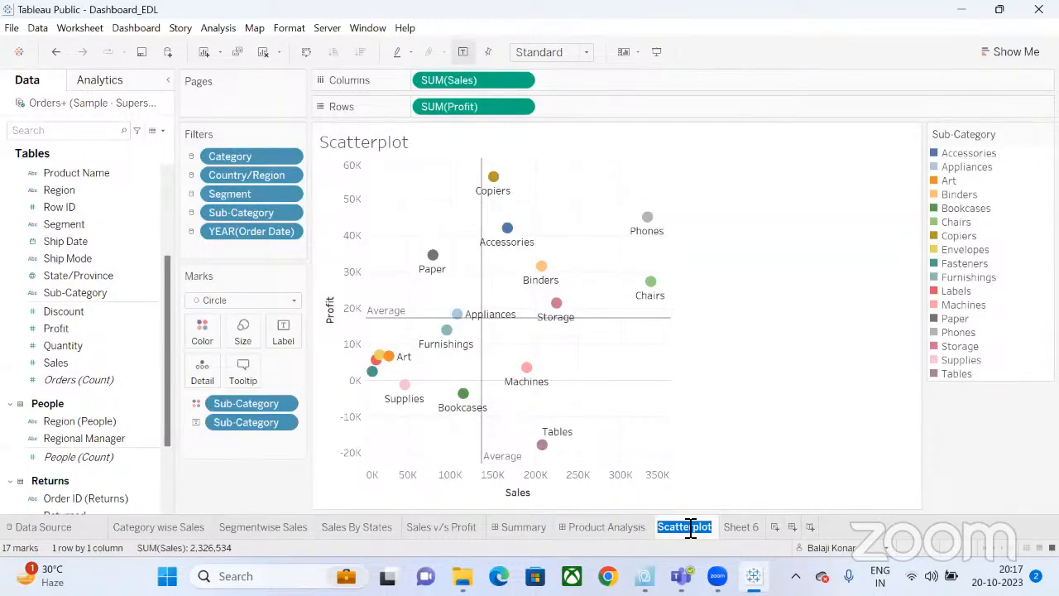
{"action": "left_click", "coordinate": [750, 531]}
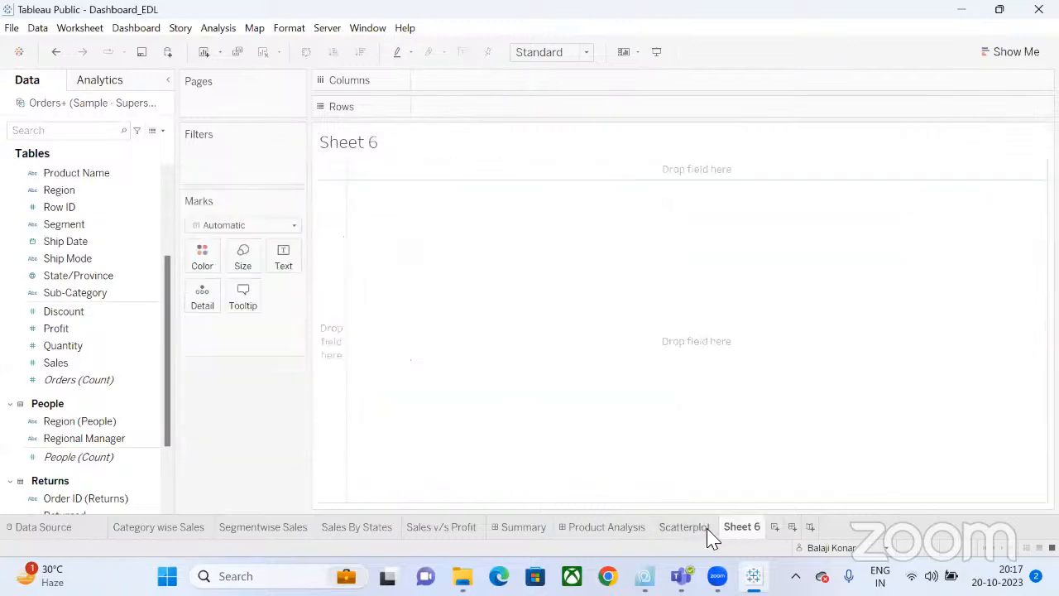
{"action": "double_click", "coordinate": [708, 529]}
{"action": "type", "text": "Sal"}
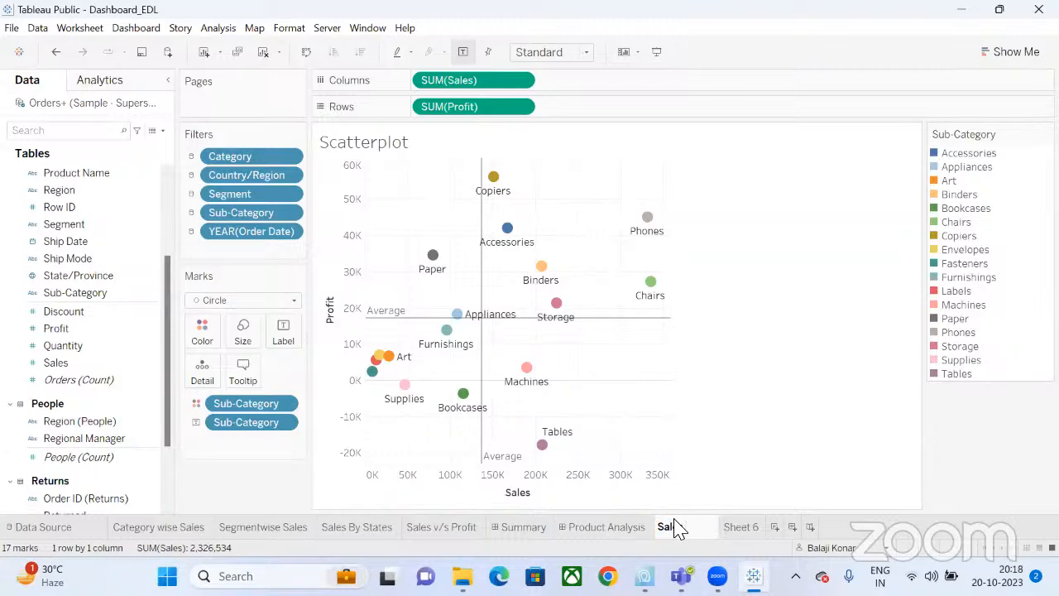
{"action": "type", "text": "es v/s pr"}
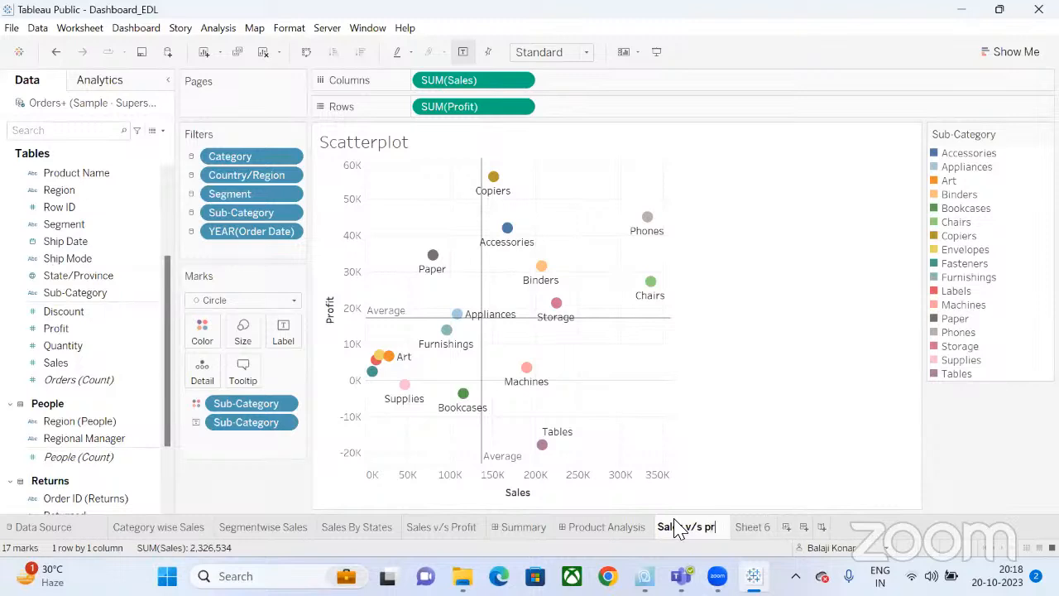
{"action": "type", "text": "ofit by"}
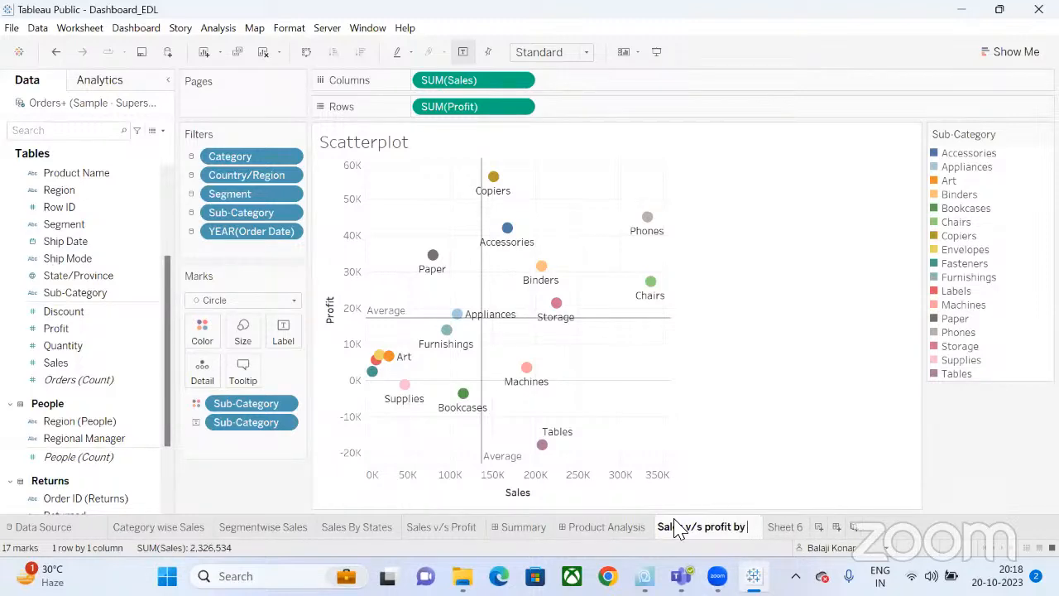
{"action": "type", "text": " Sub Cate"}
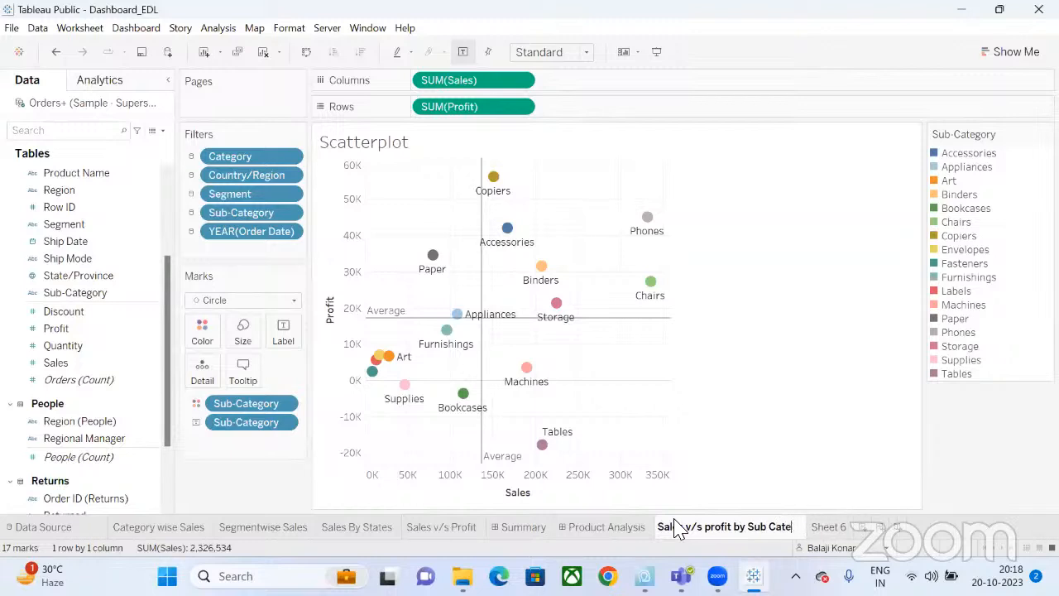
{"action": "type", "text": "gory"}
{"action": "key", "text": "Return"}
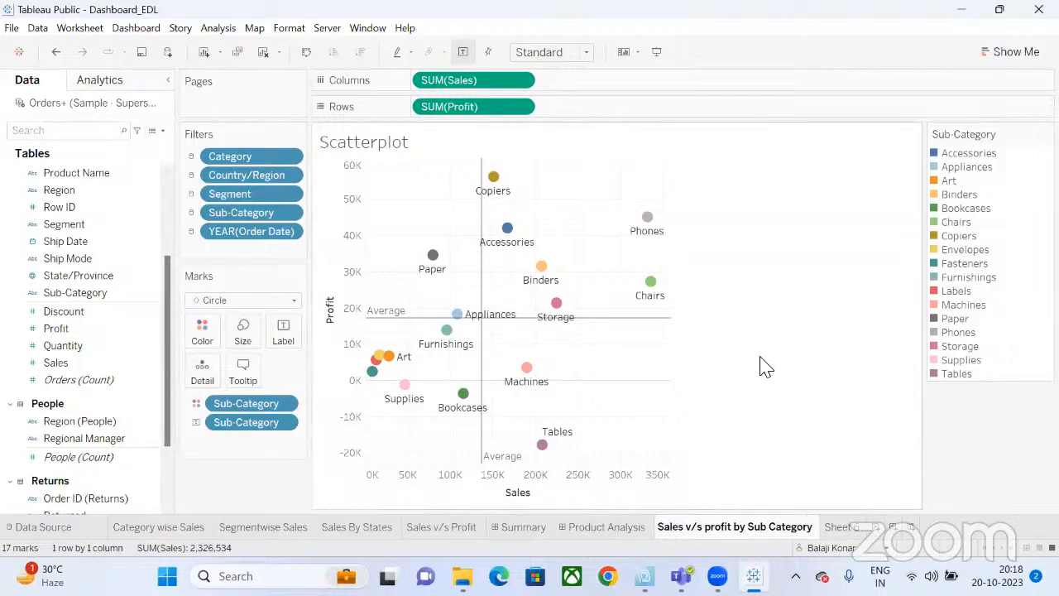
{"action": "left_click", "coordinate": [842, 528]}
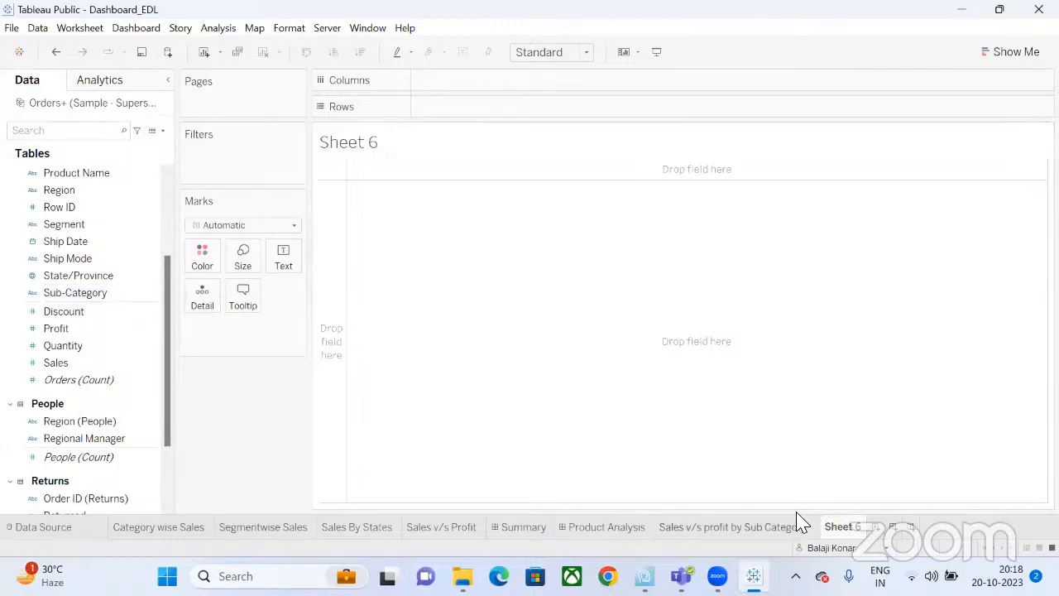
Place the scatter sheet on Product Analysis, remove its Sub-Category legend, and enlarge the chart.
{"action": "left_click", "coordinate": [616, 527]}
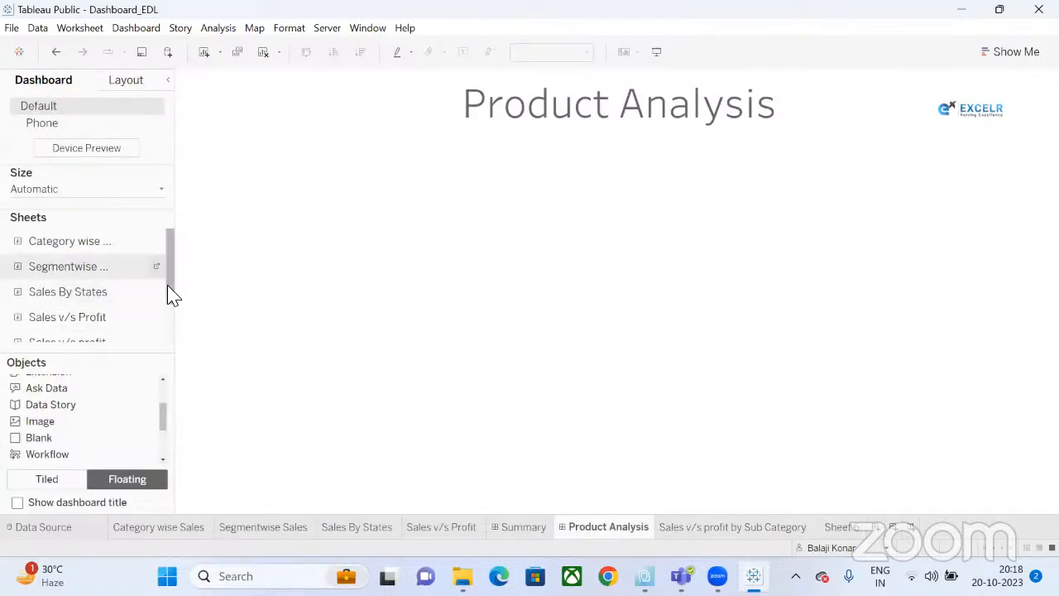
{"action": "scroll", "coordinate": [170, 298], "scroll_direction": "down", "scroll_amount": 2}
{"action": "left_click_drag", "start_coordinate": [118, 314], "coordinate": [464, 256]}
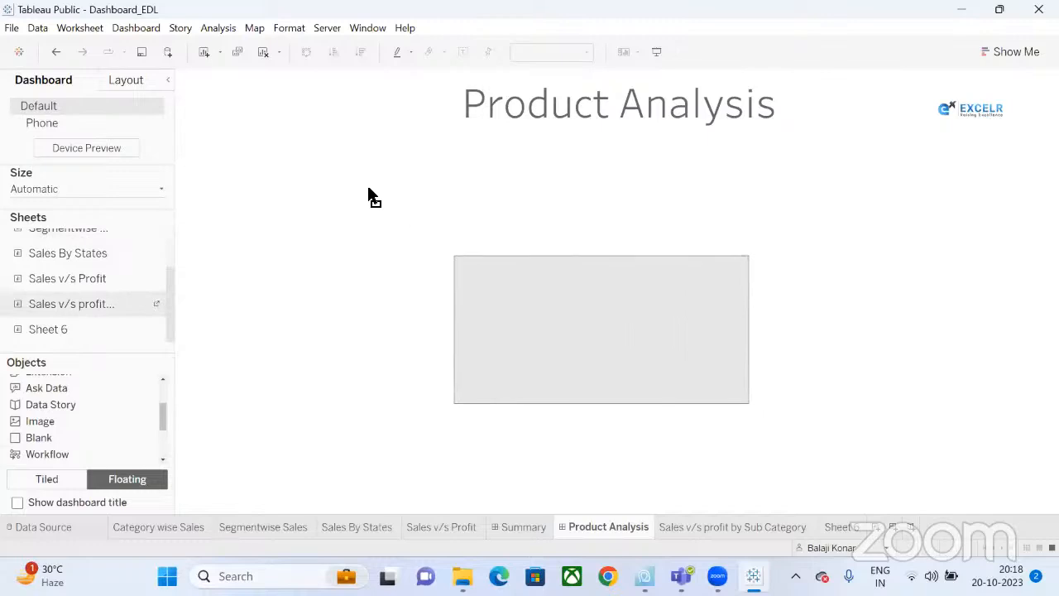
{"action": "left_click_drag", "start_coordinate": [368, 189], "coordinate": [367, 187]}
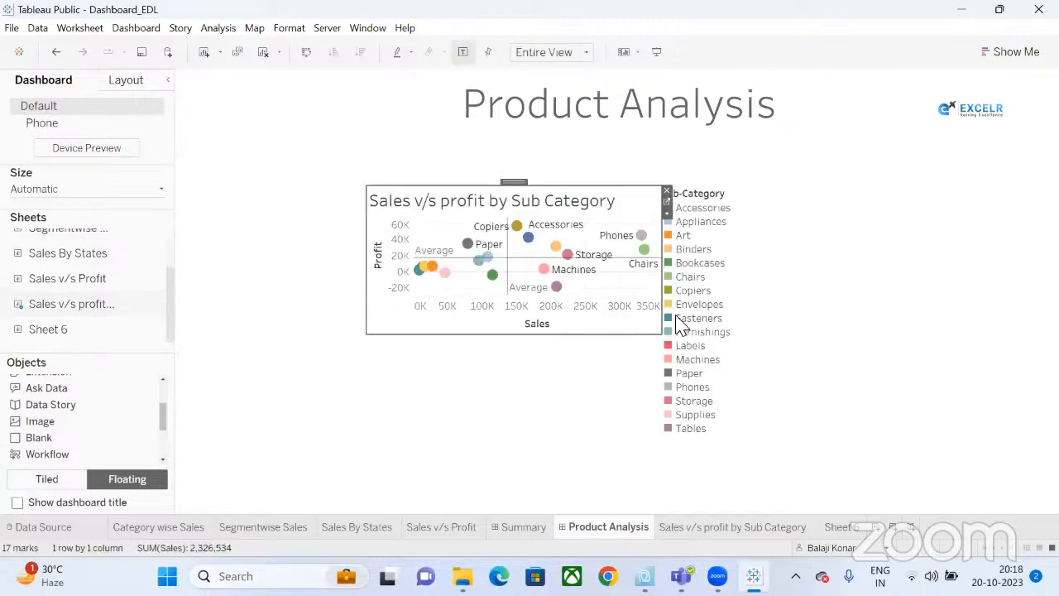
{"action": "left_click", "coordinate": [728, 196]}
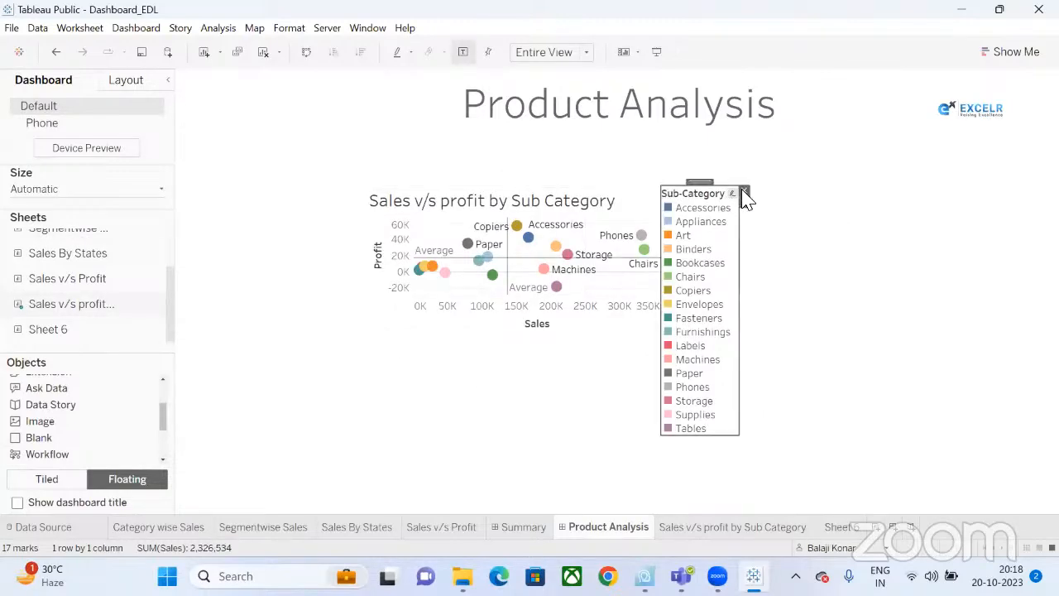
{"action": "left_click", "coordinate": [743, 193]}
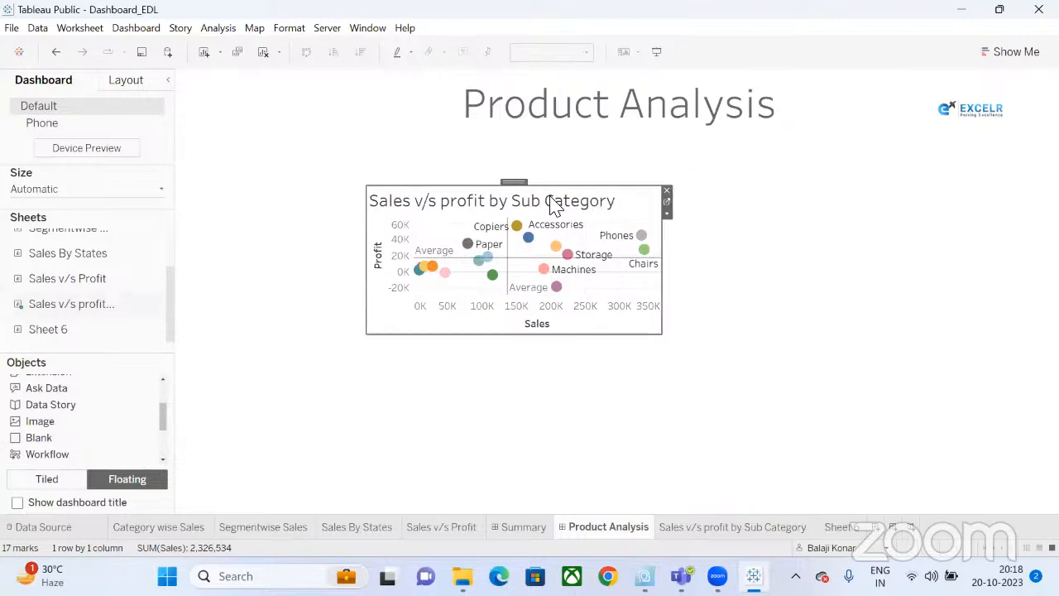
{"action": "left_click_drag", "start_coordinate": [365, 185], "coordinate": [288, 130]}
{"action": "left_click_drag", "start_coordinate": [655, 332], "coordinate": [716, 511]}
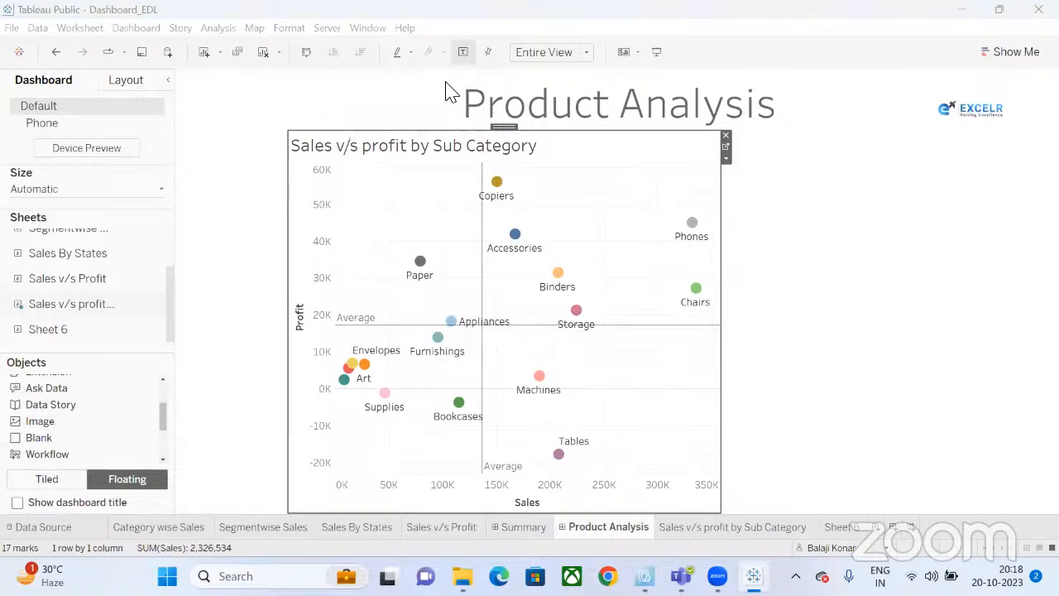
Drag an Average Line onto the Sales v/s profit by Sub Category scatter.
{"action": "left_click", "coordinate": [726, 529]}
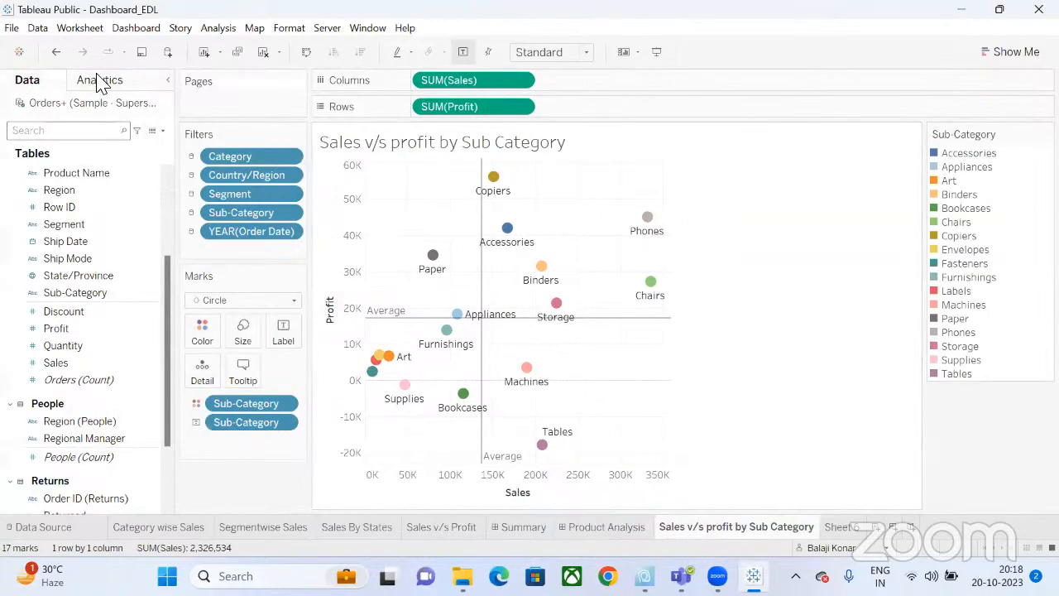
{"action": "left_click", "coordinate": [98, 80]}
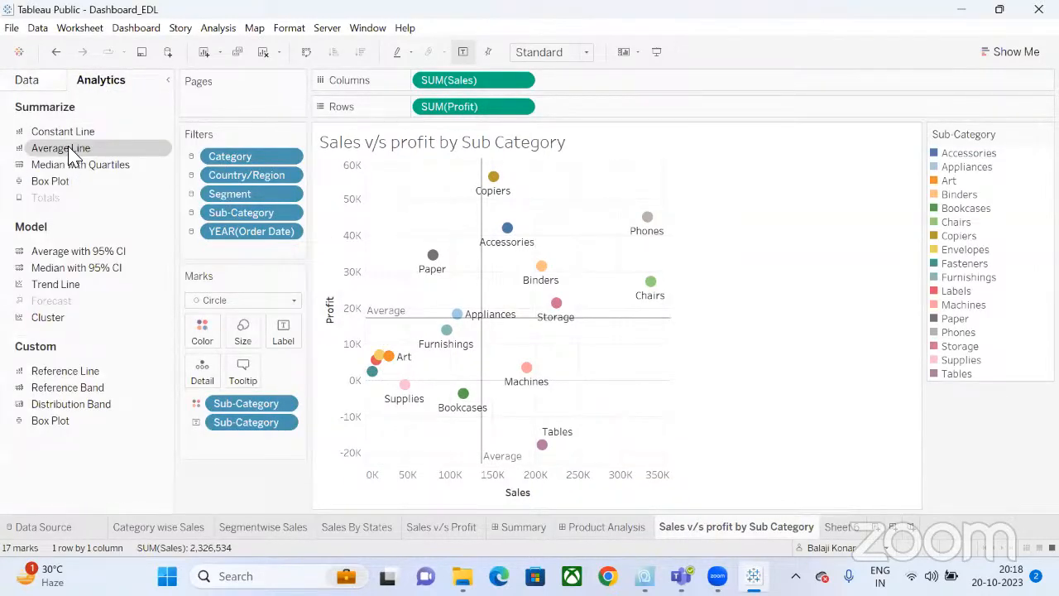
{"action": "left_click_drag", "start_coordinate": [72, 154], "coordinate": [449, 190]}
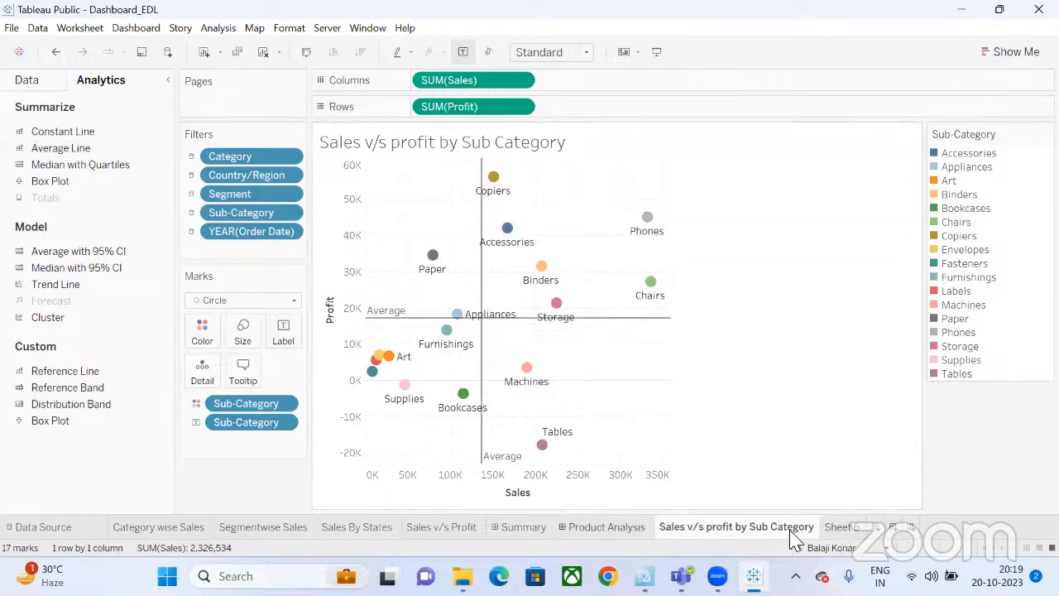
Delete the empty Sheet 6 from the workbook.
{"action": "left_click", "coordinate": [850, 528]}
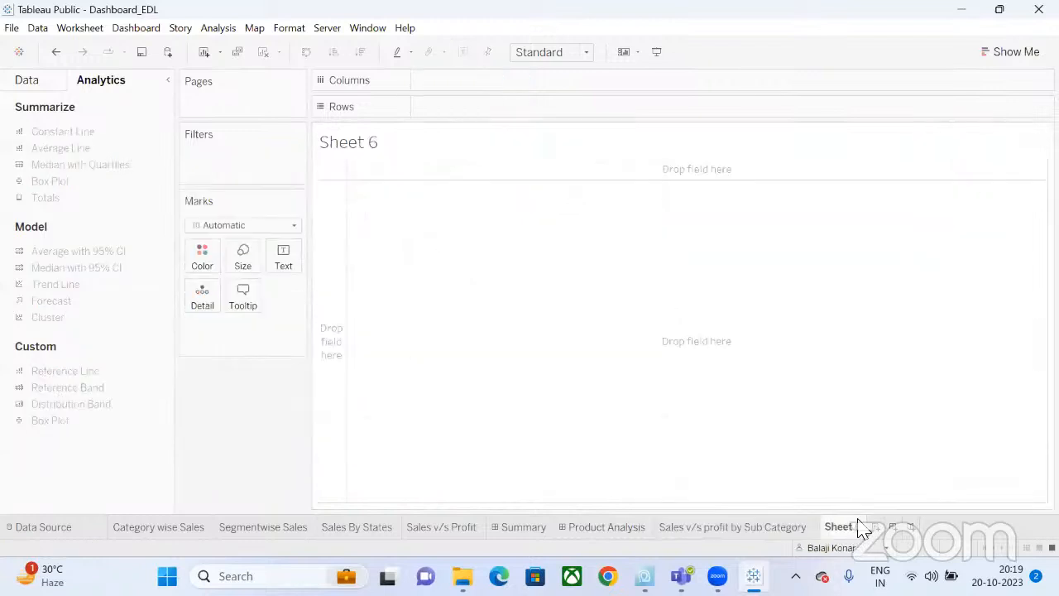
{"action": "right_click", "coordinate": [854, 533]}
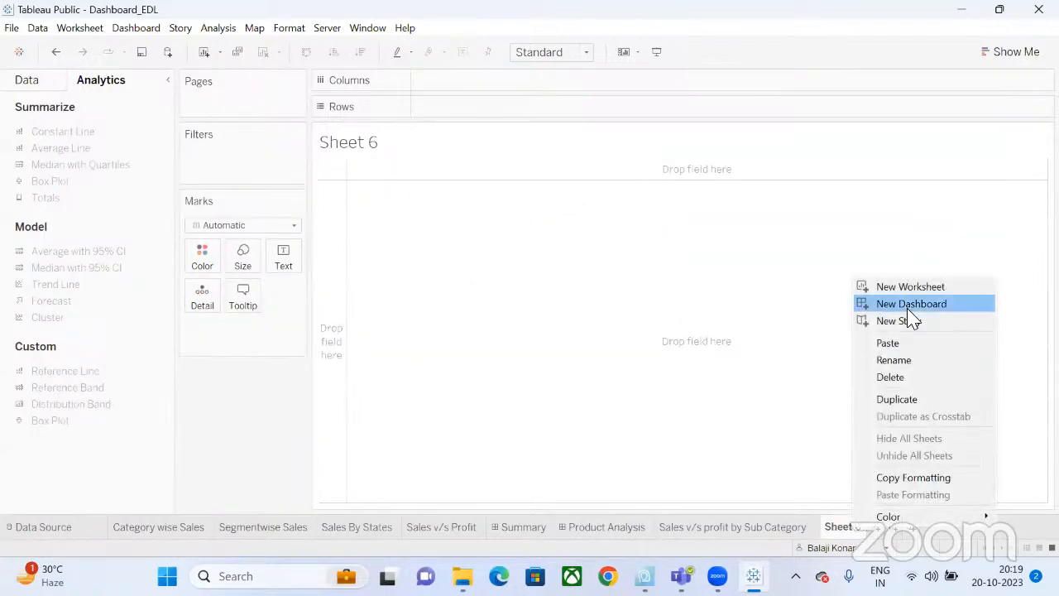
{"action": "left_click", "coordinate": [890, 377]}
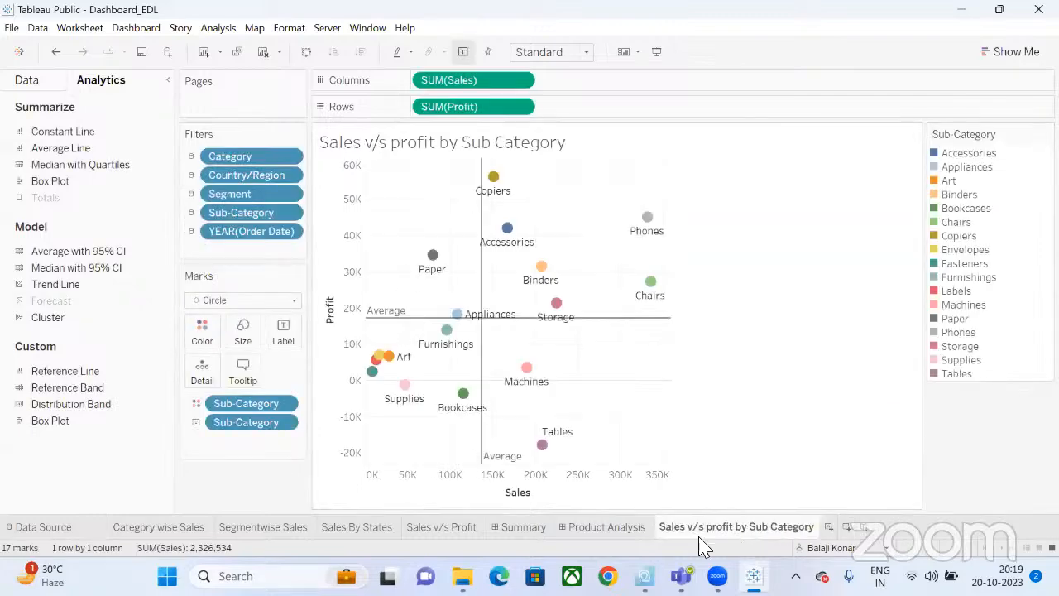
Move the scatter sheet tab after Sales v/s Profit and view the Summary dashboard.
{"action": "left_click_drag", "start_coordinate": [695, 538], "coordinate": [513, 532]}
{"action": "left_click", "coordinate": [742, 538]}
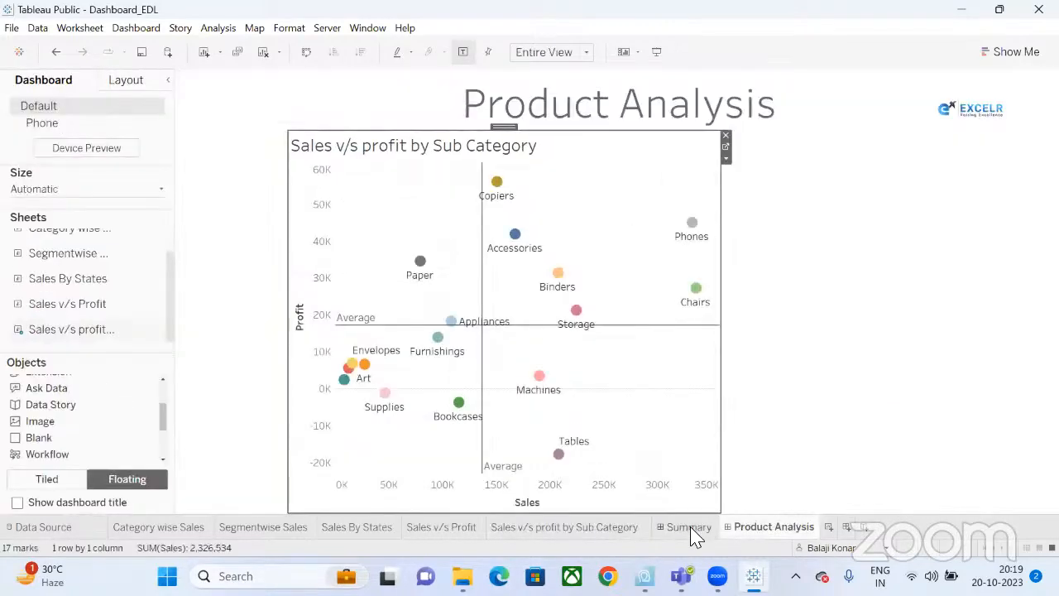
{"action": "left_click", "coordinate": [692, 531]}
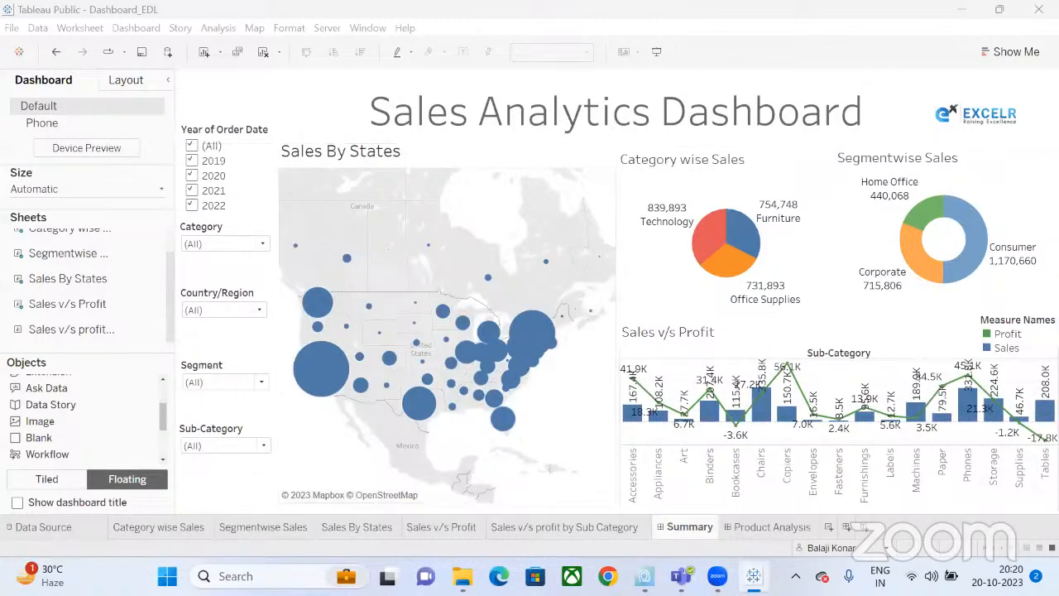
Switch back to the Product Analysis dashboard with the sub-category scatter chart.
{"action": "left_click", "coordinate": [767, 529]}
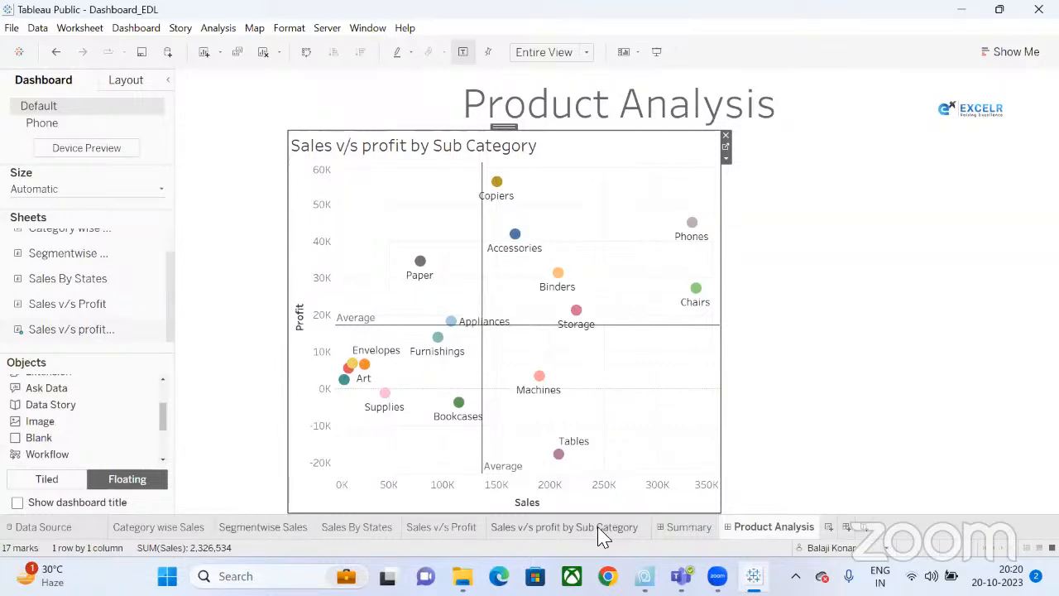
Put Product Name on the scatter sheet's Filters shelf with All 1849 products selected, then return to Product Analysis.
{"action": "left_click", "coordinate": [724, 157]}
{"action": "mouse_move", "coordinate": [782, 291]}
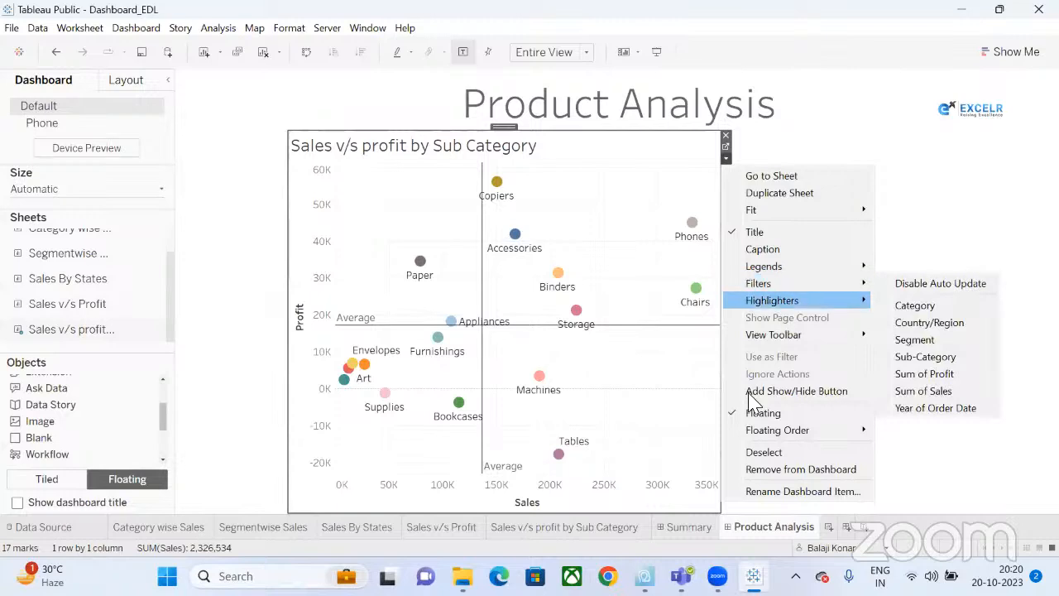
{"action": "left_click", "coordinate": [589, 530]}
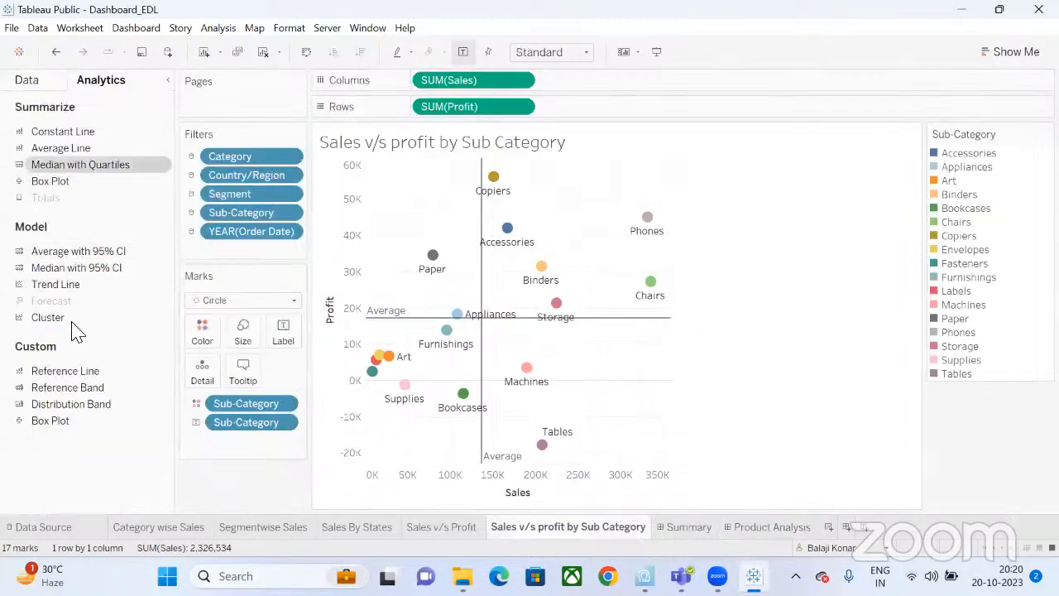
{"action": "left_click", "coordinate": [48, 85]}
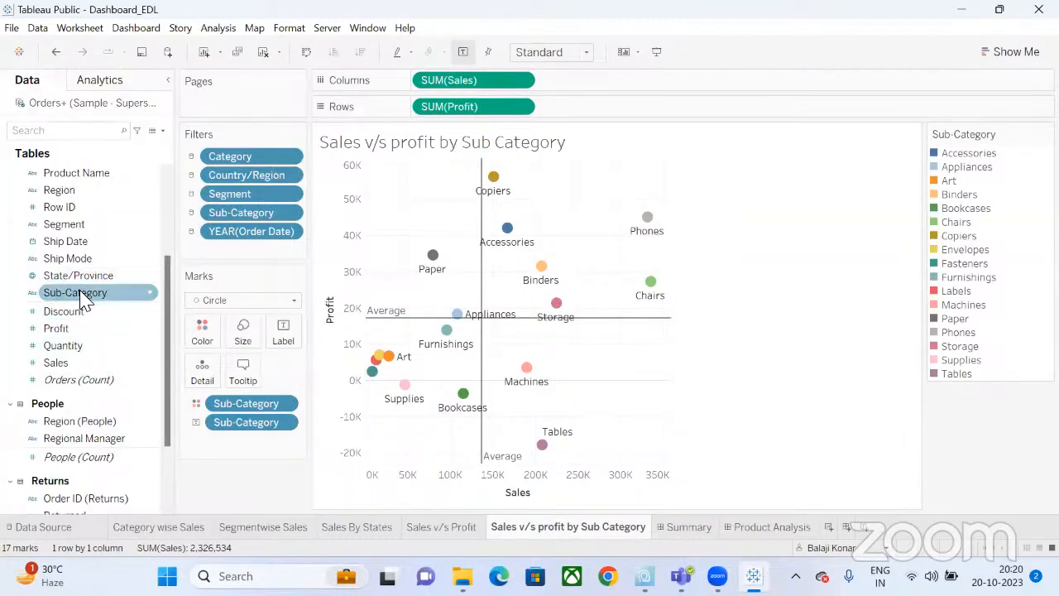
{"action": "scroll", "coordinate": [83, 296], "scroll_direction": "up", "scroll_amount": 2}
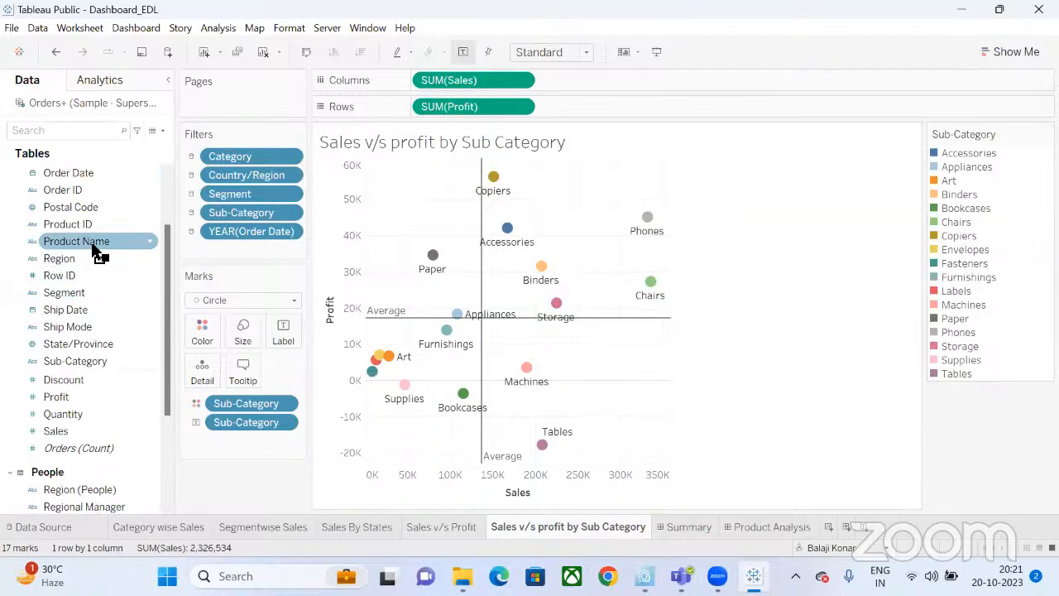
{"action": "left_click_drag", "start_coordinate": [97, 250], "coordinate": [246, 263]}
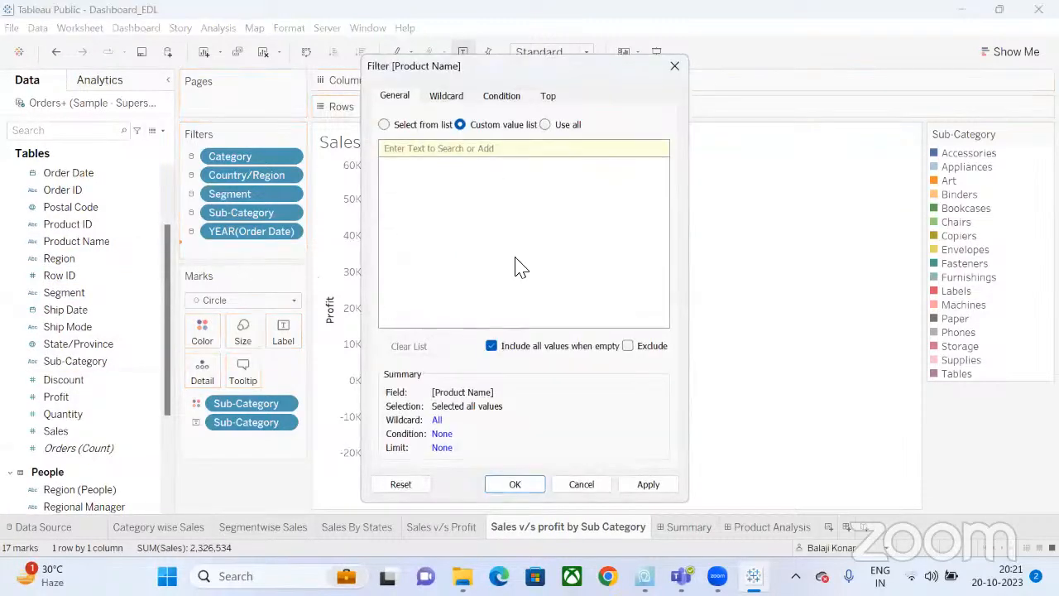
{"action": "left_click", "coordinate": [429, 131]}
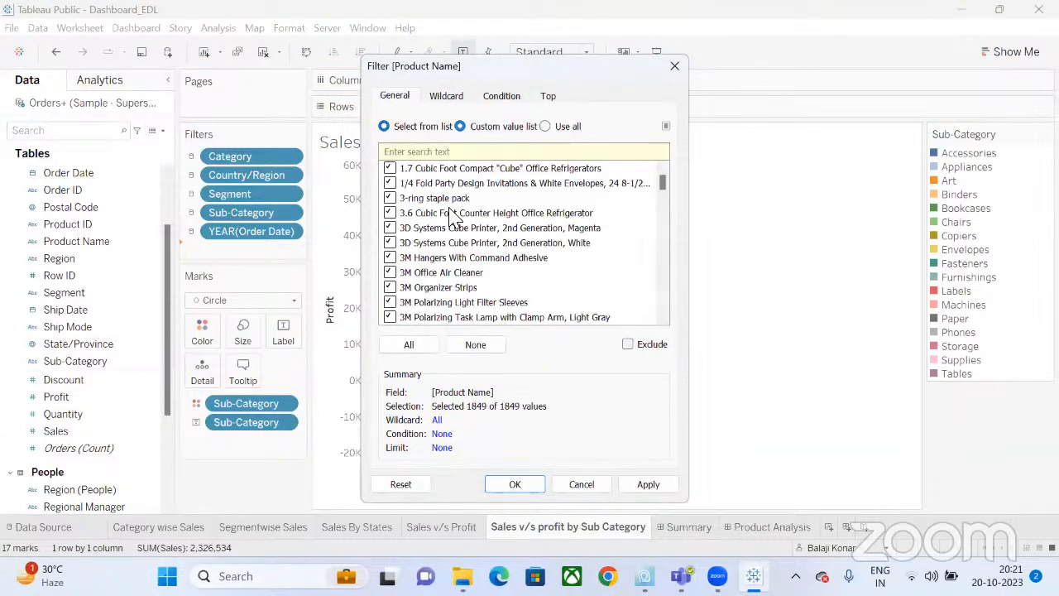
{"action": "left_click", "coordinate": [417, 347]}
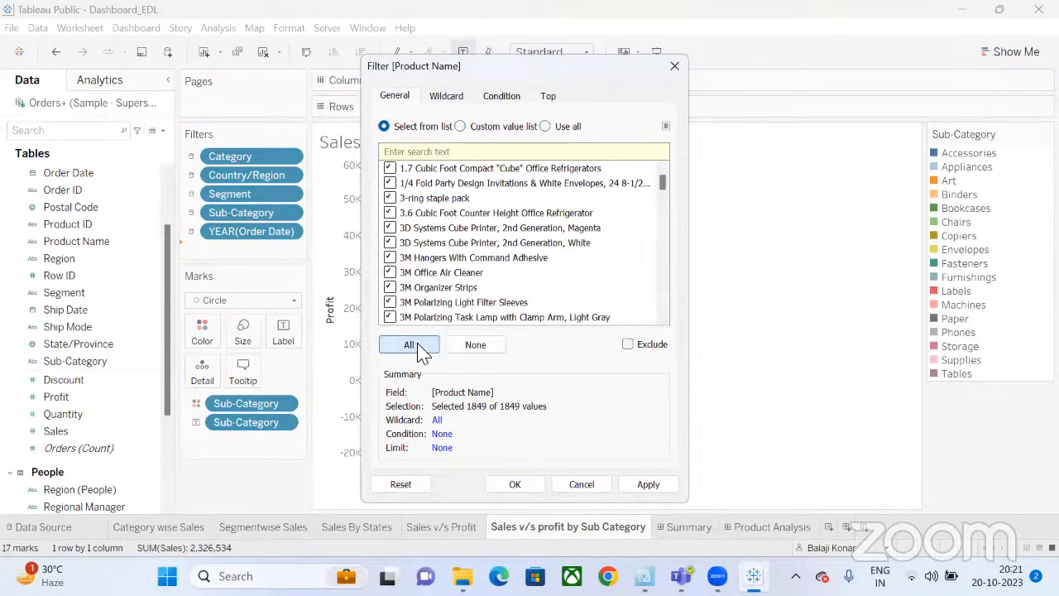
{"action": "left_click", "coordinate": [515, 484]}
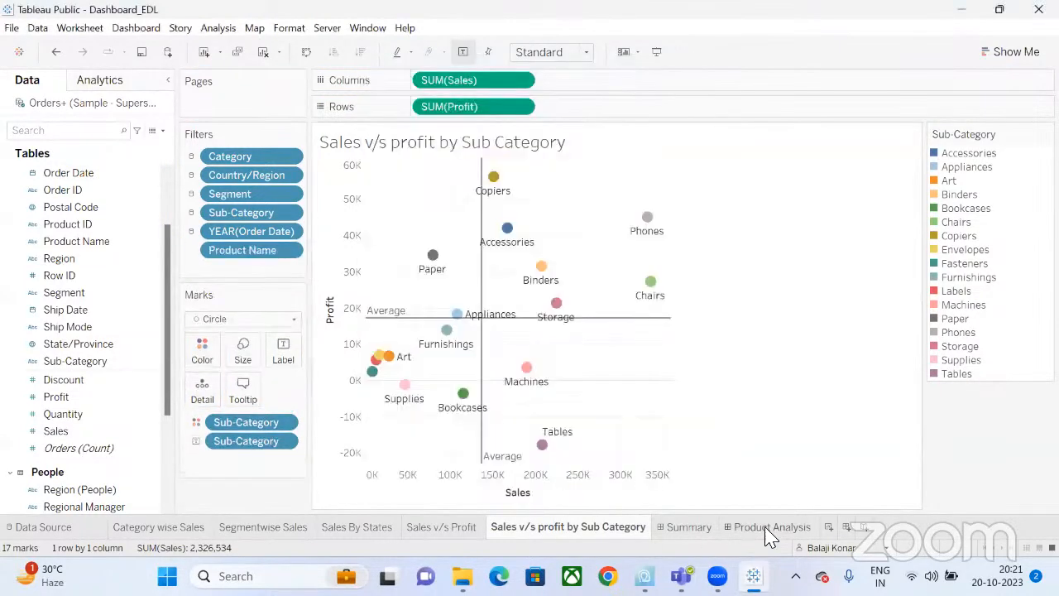
{"action": "left_click", "coordinate": [769, 528]}
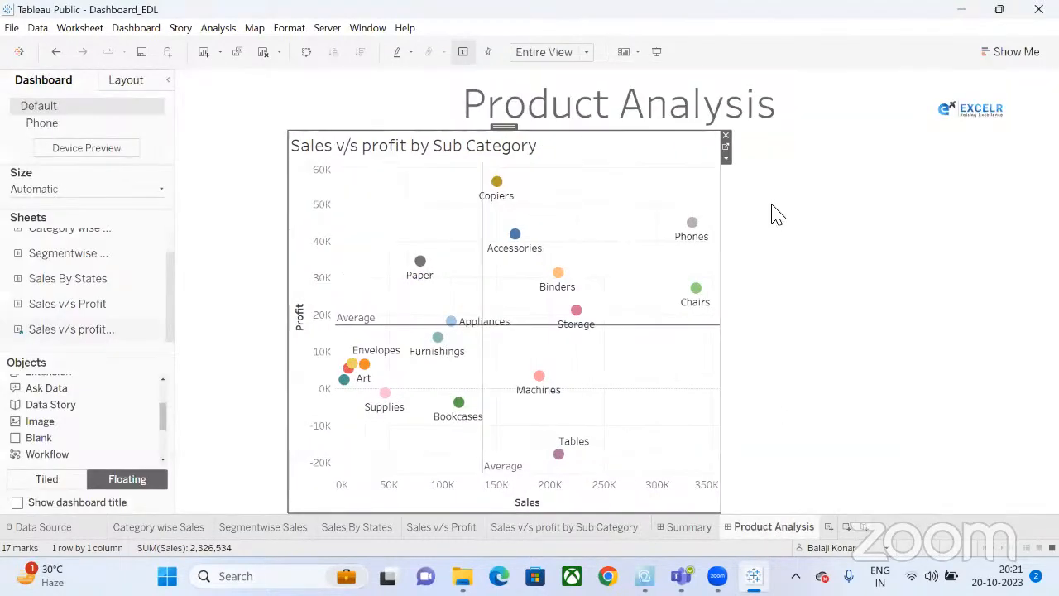
Show the Product Name filter card and drag it to the left of the scatter chart.
{"action": "left_click", "coordinate": [728, 159]}
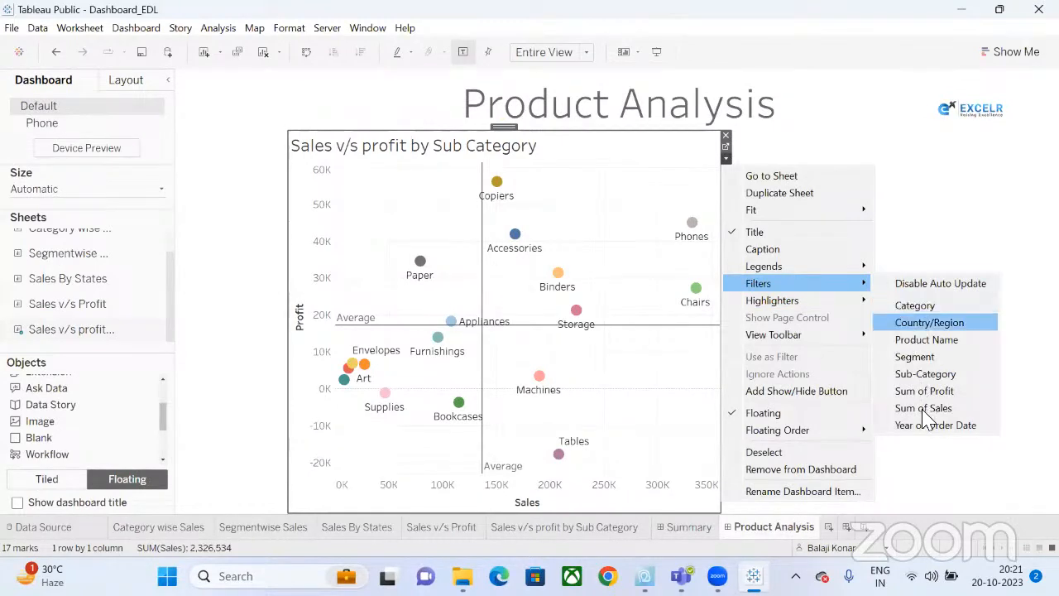
{"action": "left_click", "coordinate": [933, 340]}
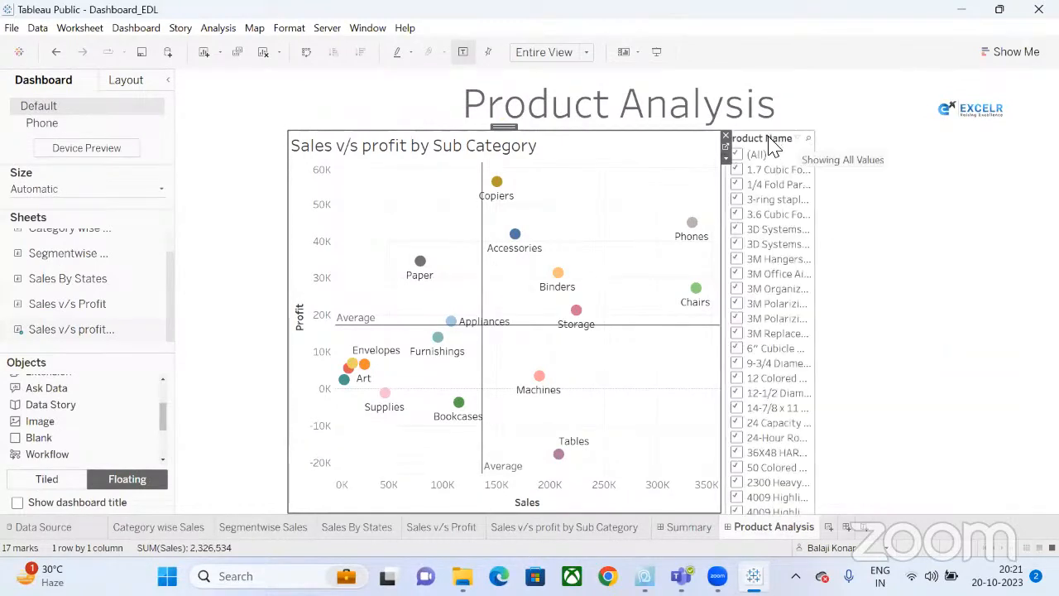
{"action": "left_click", "coordinate": [728, 139]}
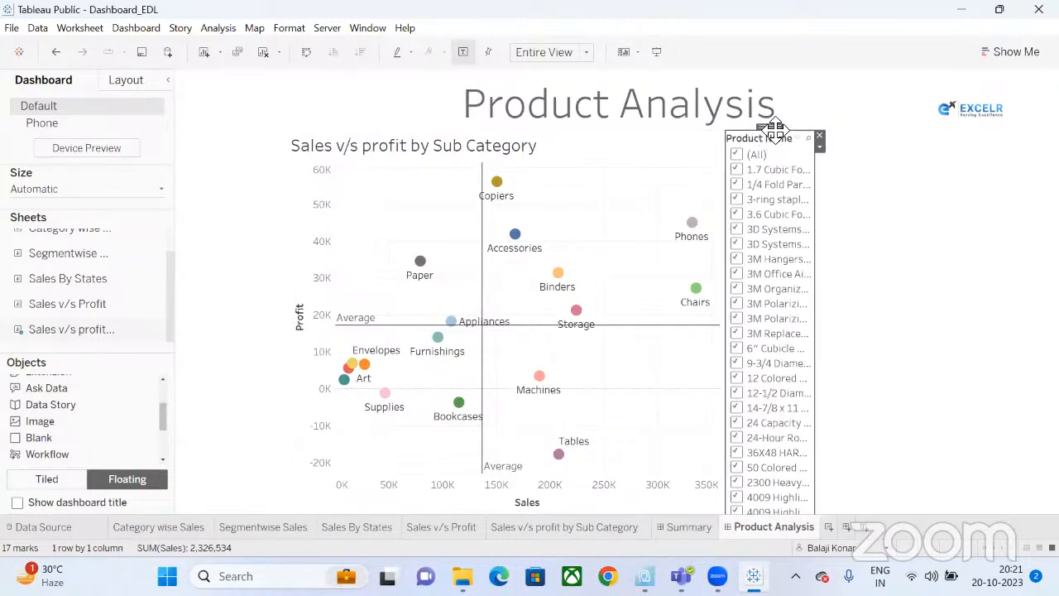
{"action": "left_click_drag", "start_coordinate": [773, 128], "coordinate": [234, 114]}
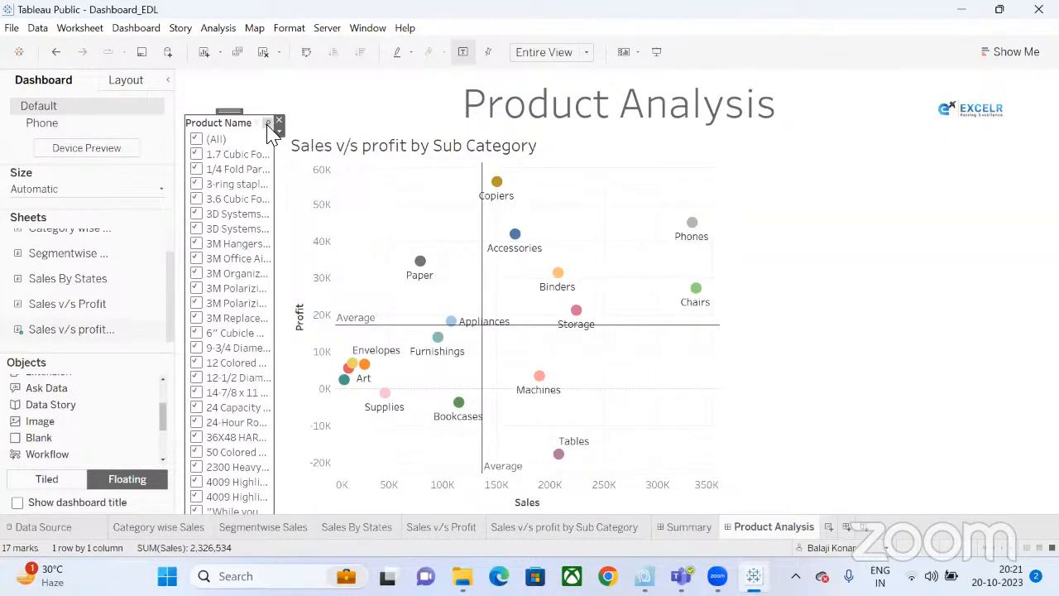
Undo an accidental removal and downward move of the Product Name filter.
{"action": "left_click", "coordinate": [267, 124]}
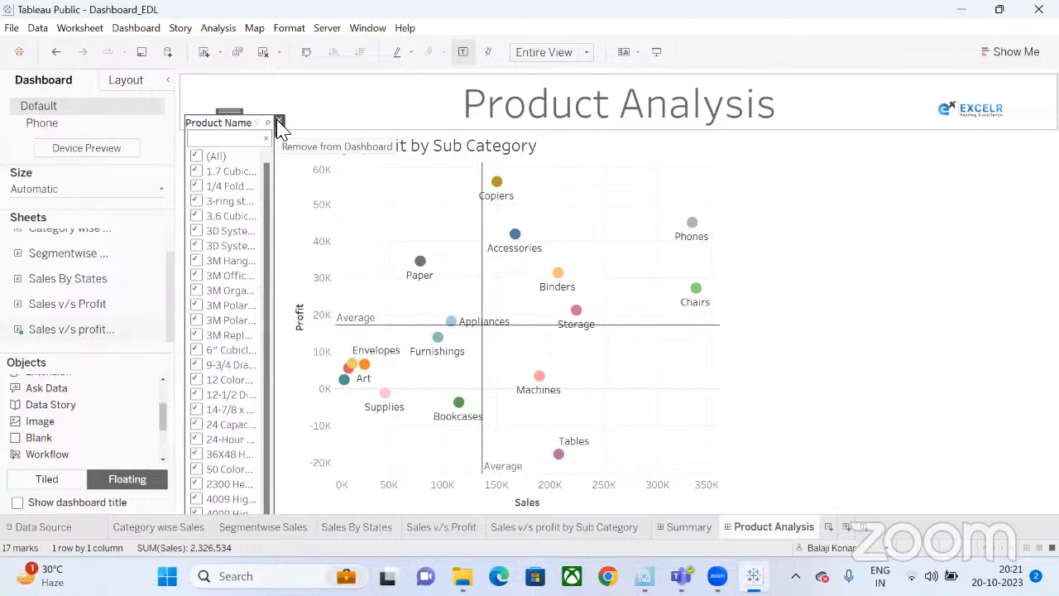
{"action": "left_click", "coordinate": [280, 124]}
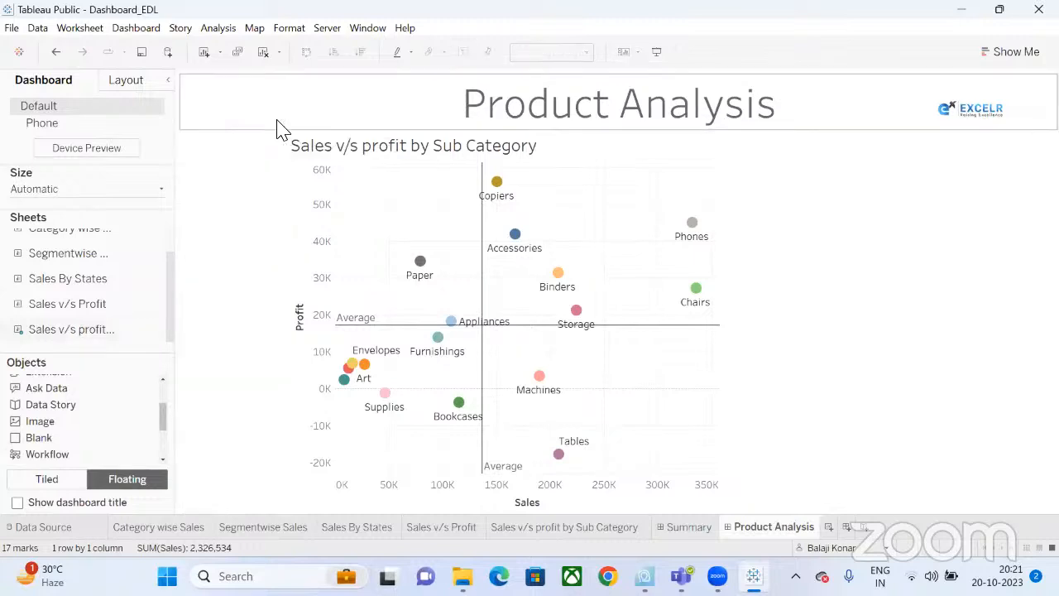
{"action": "key", "text": "ctrl+z"}
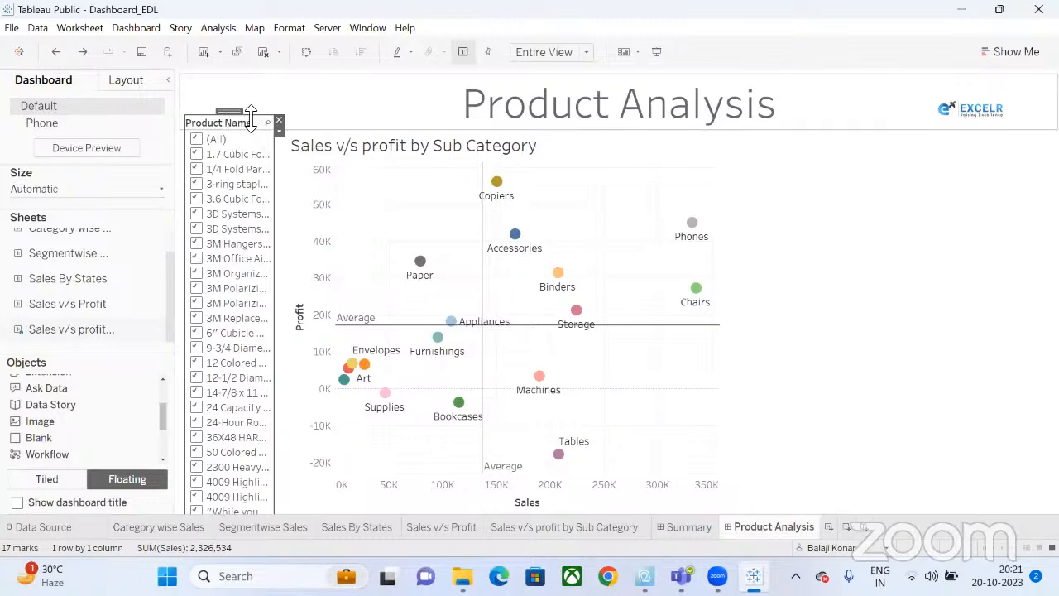
{"action": "left_click_drag", "start_coordinate": [244, 205], "coordinate": [244, 328]}
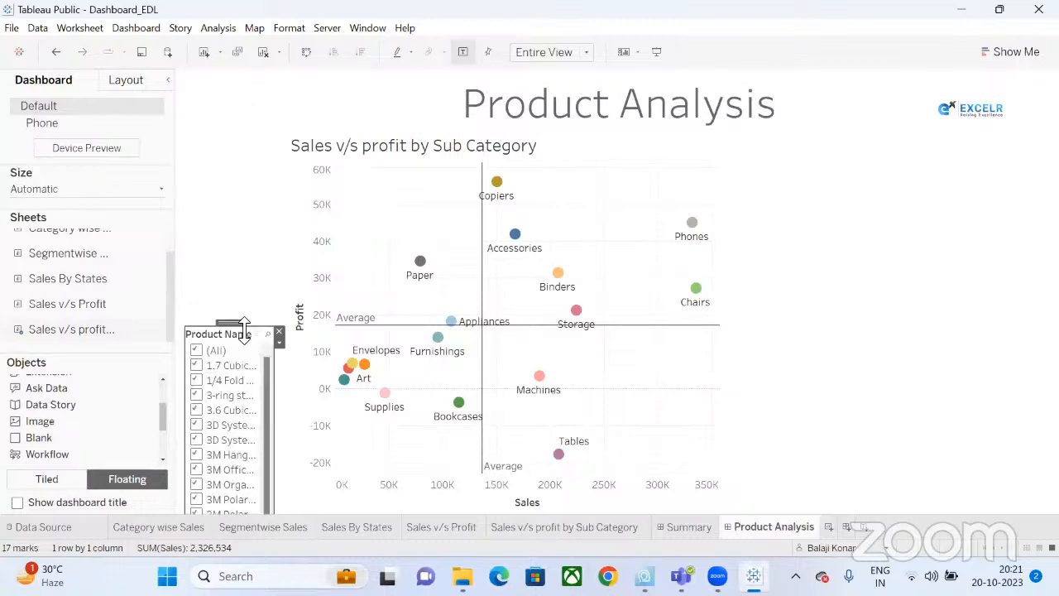
{"action": "key", "text": "ctrl+z"}
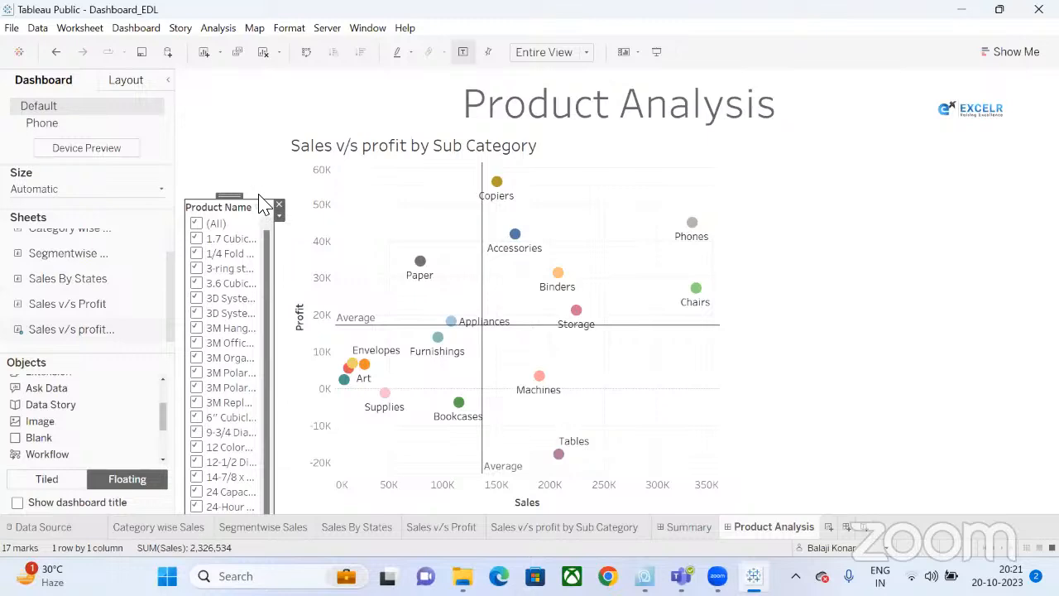
Add the Sub-Category filter as a single-value dropdown, shorten it, and place it top left.
{"action": "left_click", "coordinate": [695, 161]}
{"action": "left_click", "coordinate": [726, 158]}
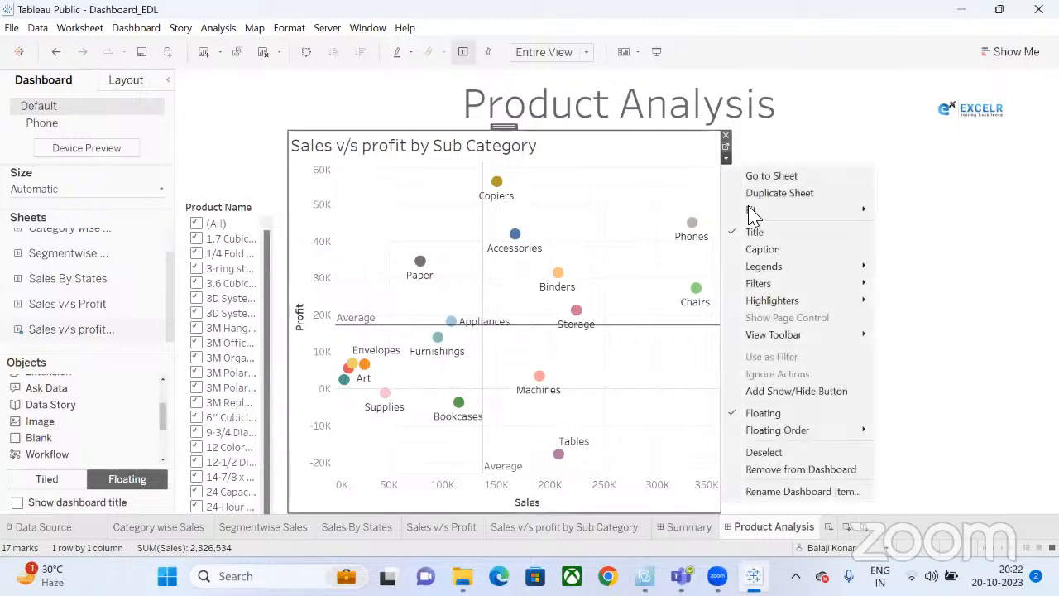
{"action": "mouse_move", "coordinate": [852, 284]}
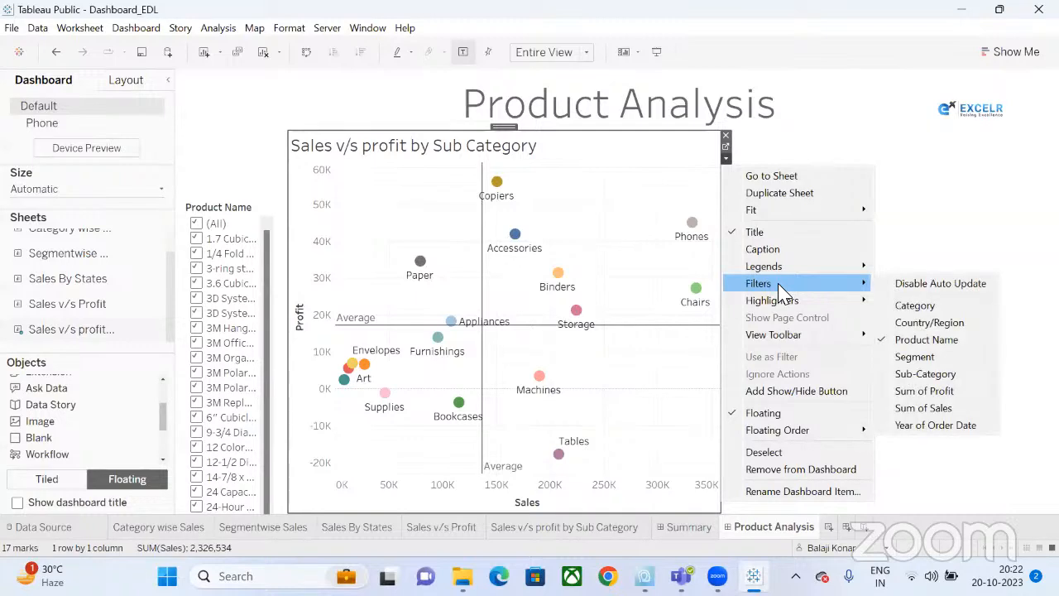
{"action": "left_click", "coordinate": [925, 373]}
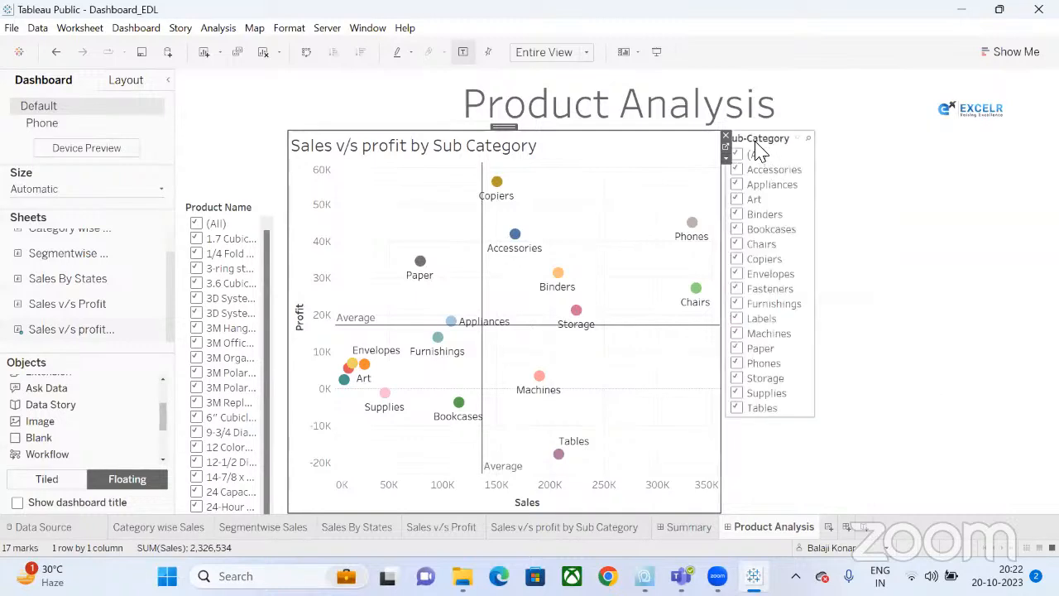
{"action": "left_click", "coordinate": [789, 143]}
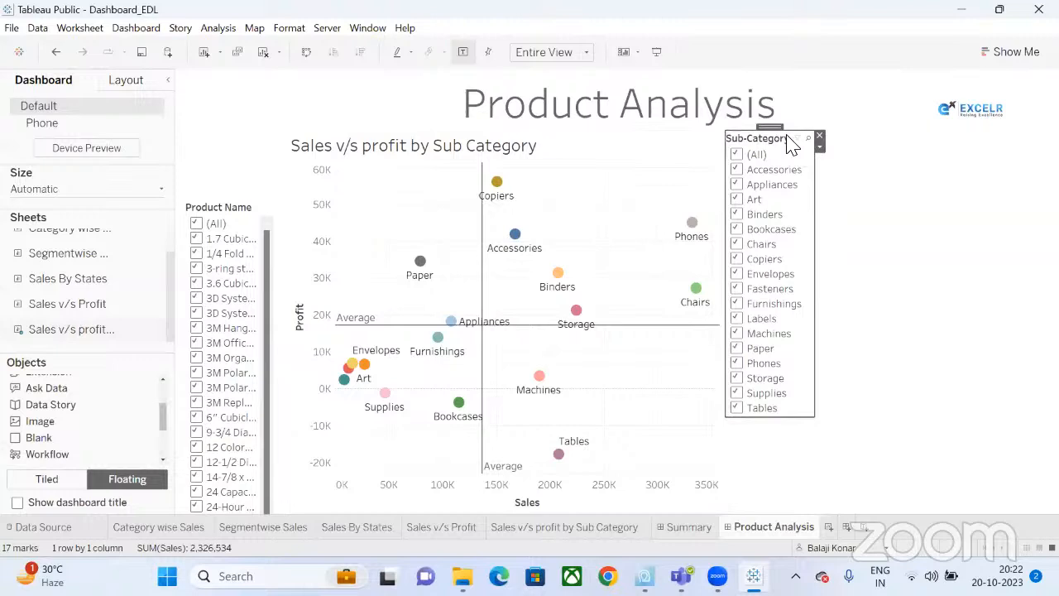
{"action": "left_click", "coordinate": [819, 146]}
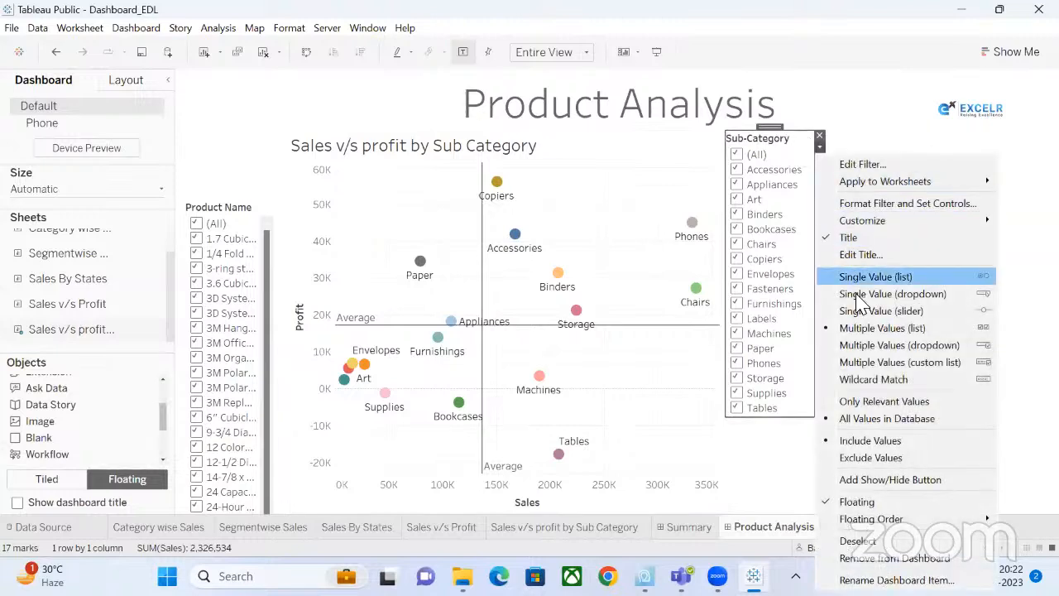
{"action": "left_click", "coordinate": [835, 292]}
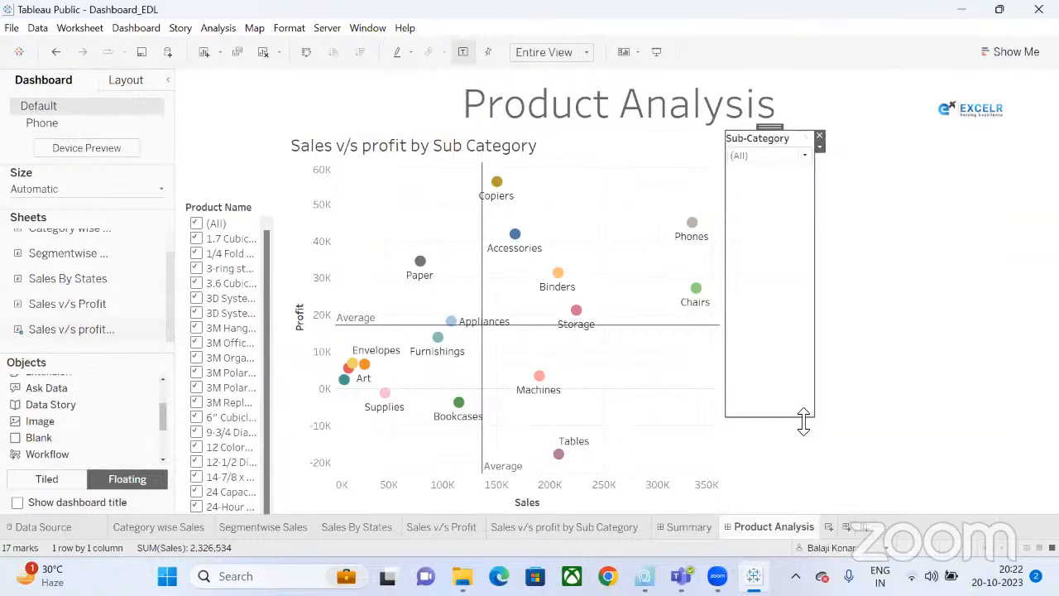
{"action": "left_click_drag", "start_coordinate": [803, 418], "coordinate": [821, 179]}
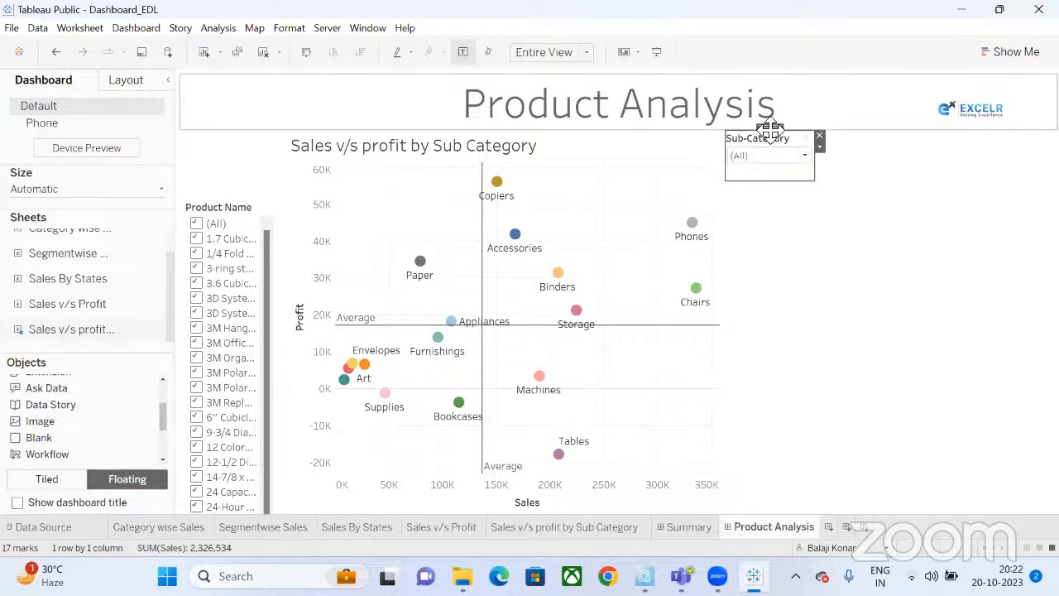
{"action": "left_click_drag", "start_coordinate": [769, 131], "coordinate": [229, 139]}
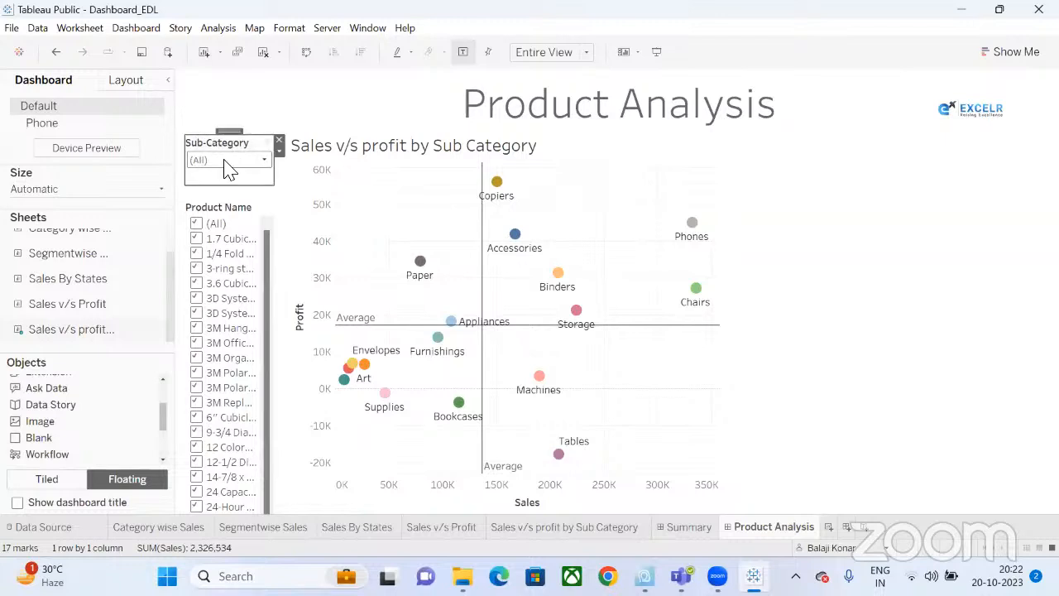
Test the Sub-Category dropdown with Art, then return it to (All).
{"action": "left_click", "coordinate": [229, 161]}
{"action": "left_click", "coordinate": [208, 245]}
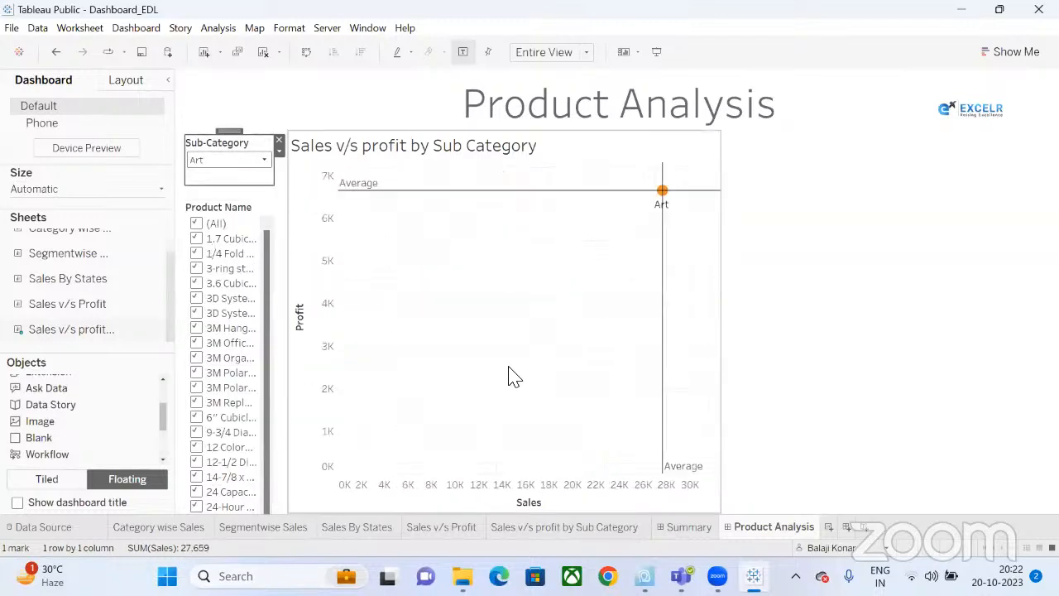
{"action": "left_click", "coordinate": [218, 160]}
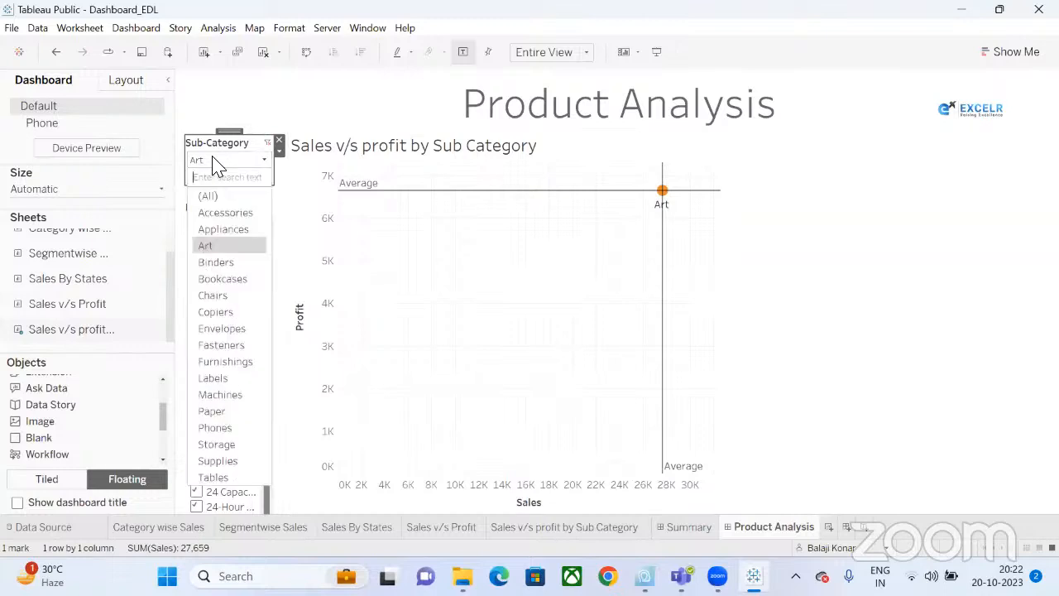
{"action": "left_click", "coordinate": [209, 197]}
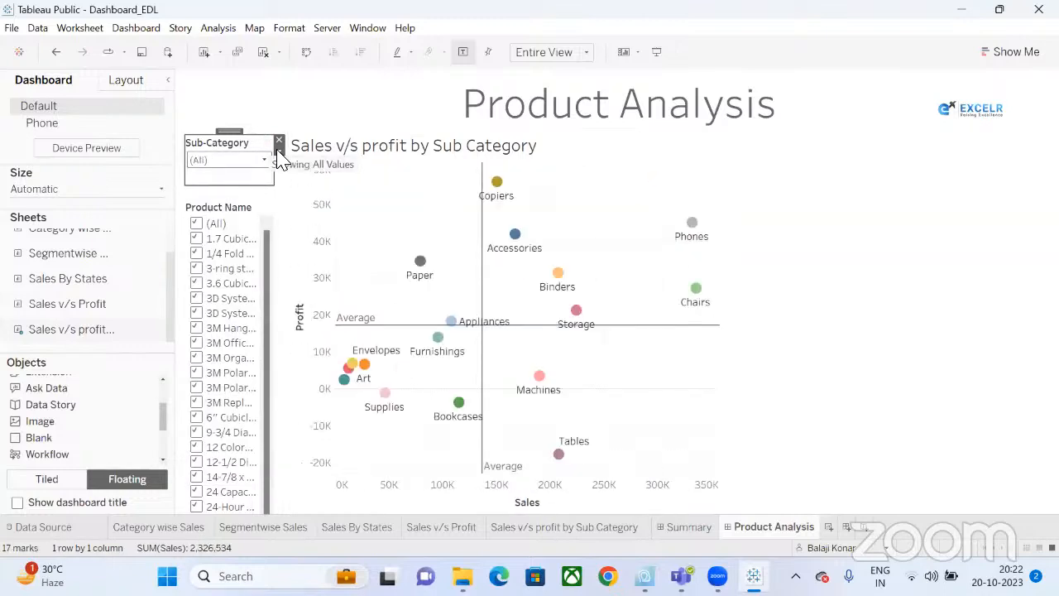
Switch Sub-Category to Multiple Values (dropdown), test Bookcases, Envelopes and Labels, then restore (All).
{"action": "left_click", "coordinate": [278, 152]}
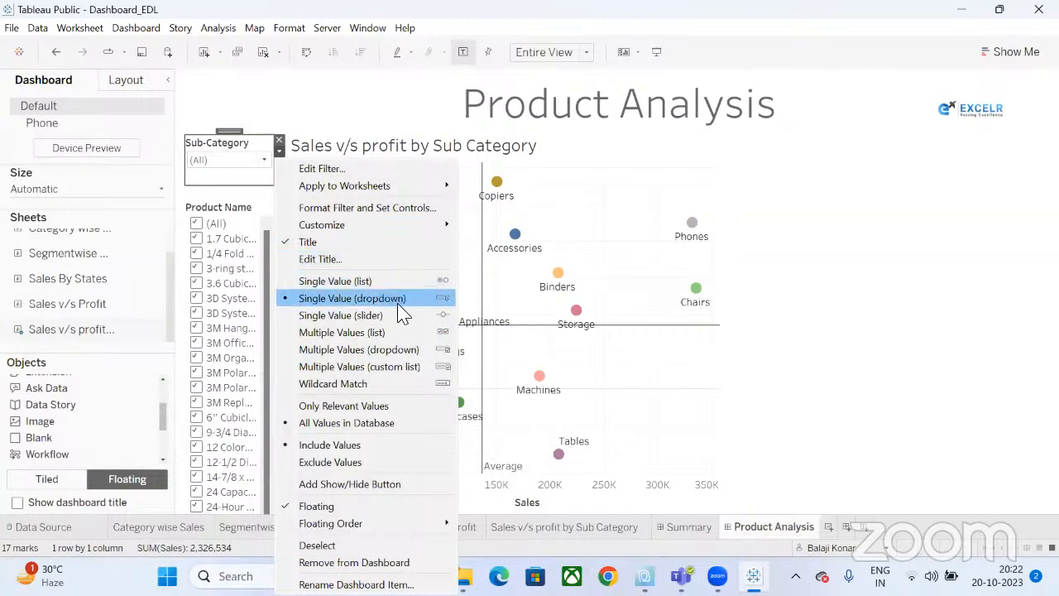
{"action": "left_click", "coordinate": [418, 358]}
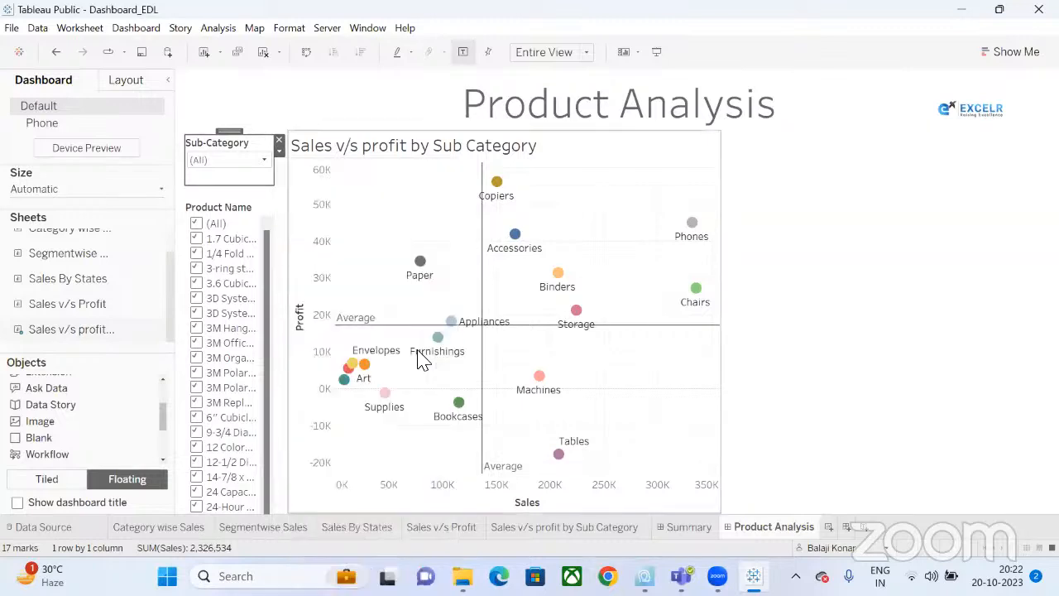
{"action": "left_click", "coordinate": [252, 161]}
{"action": "left_click", "coordinate": [198, 194]}
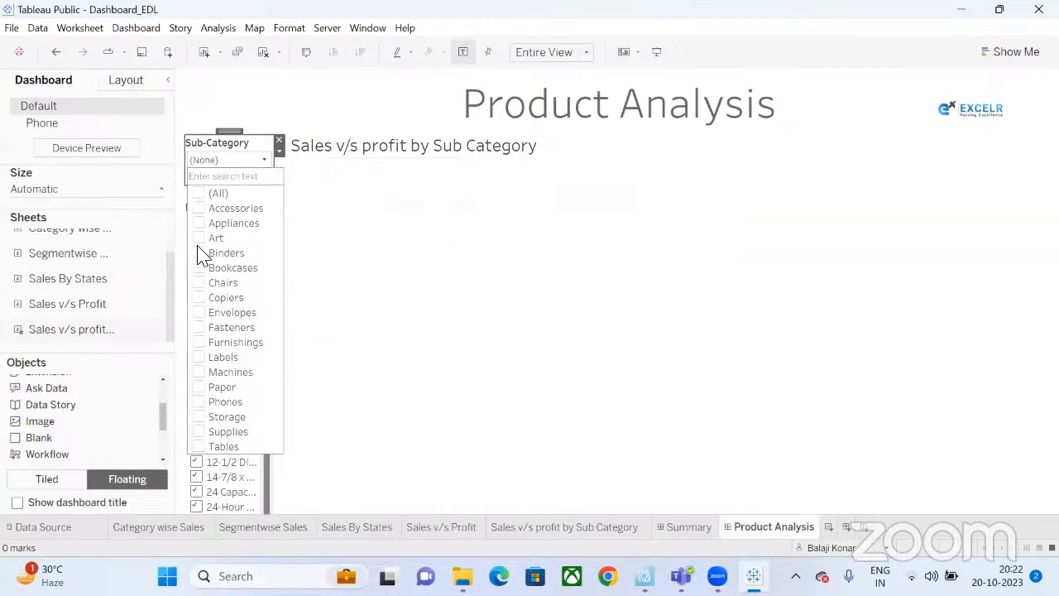
{"action": "left_click", "coordinate": [199, 267]}
{"action": "left_click", "coordinate": [197, 312]}
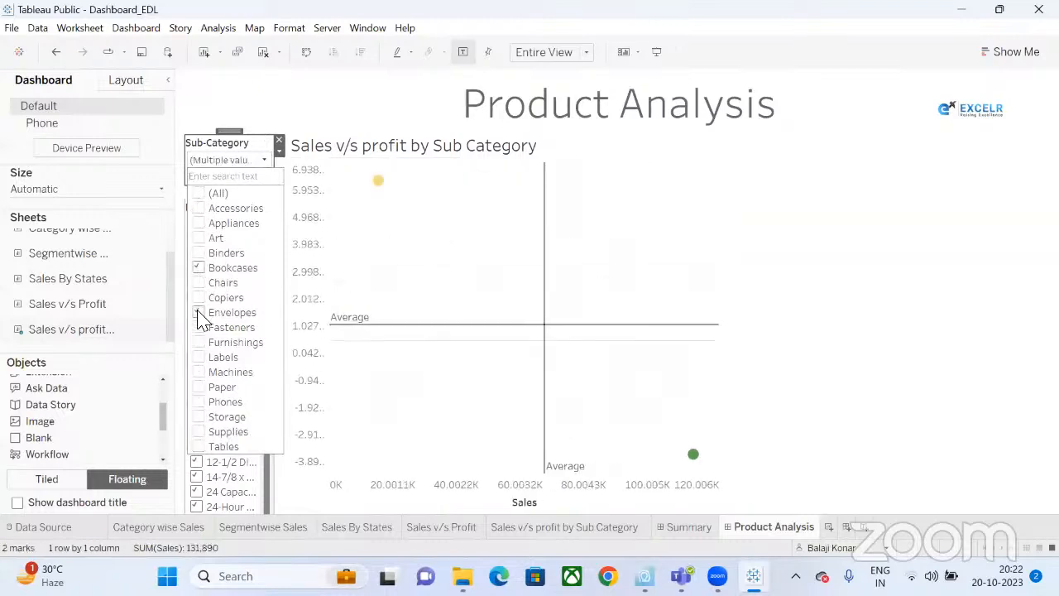
{"action": "left_click", "coordinate": [199, 359]}
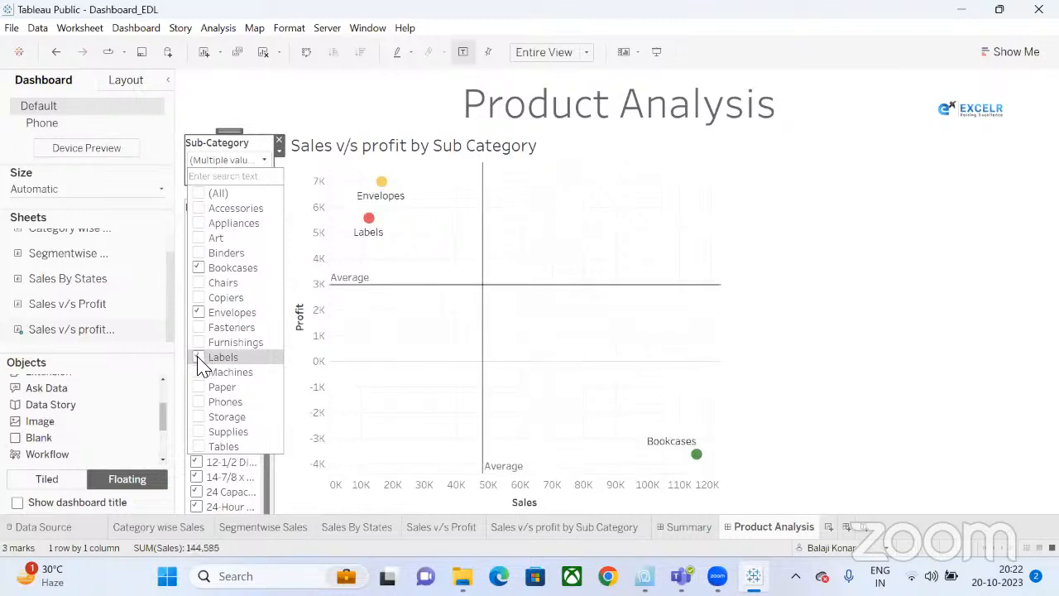
{"action": "left_click", "coordinate": [199, 195]}
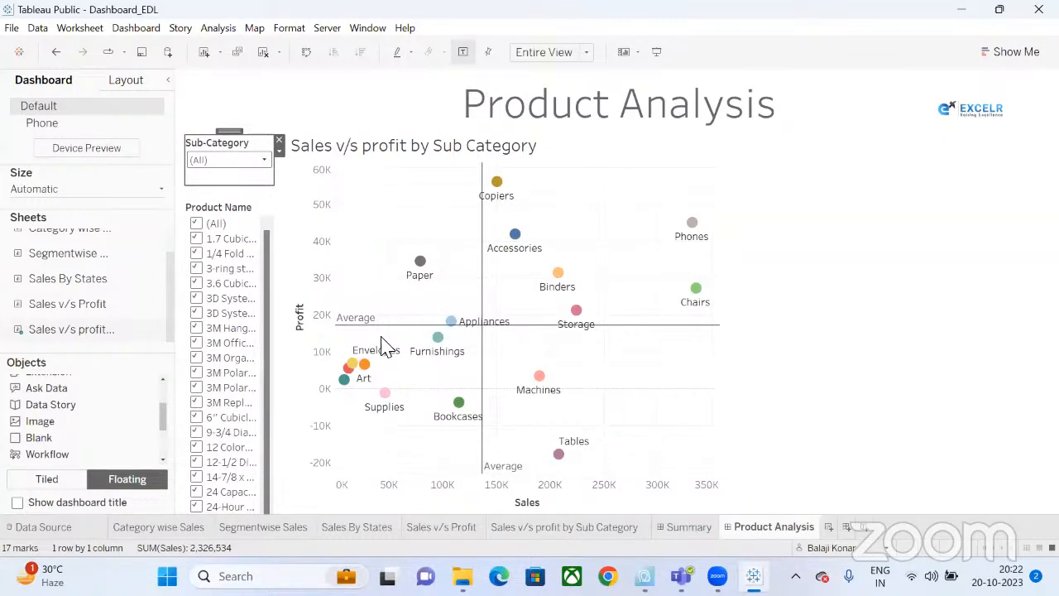
{"action": "key", "text": "ctrl+s"}
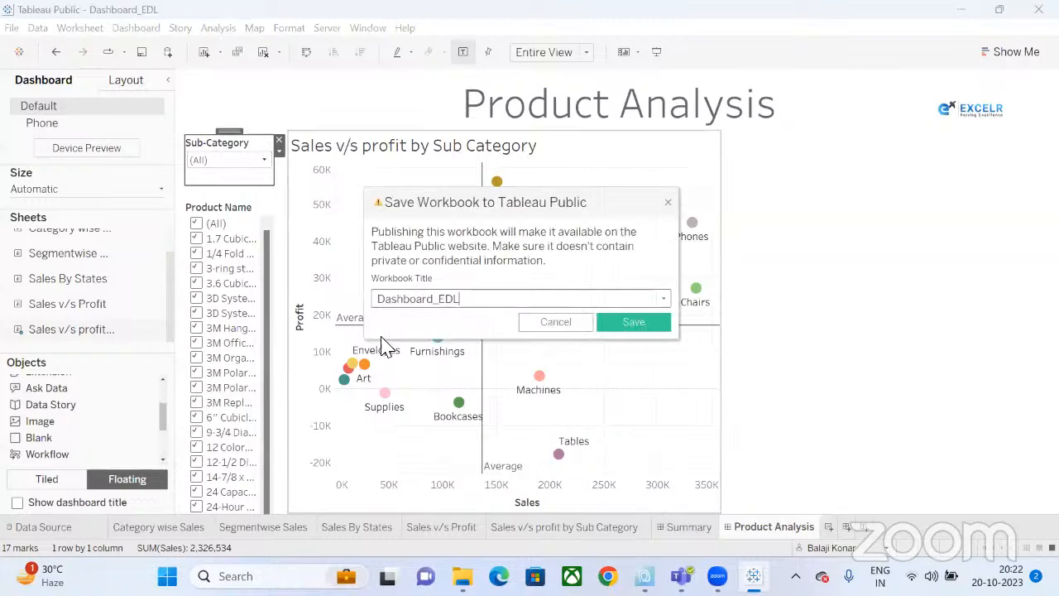
Save the workbook as Dashboard_EDL to Tableau Public, overwriting the existing version.
{"action": "left_click", "coordinate": [633, 322]}
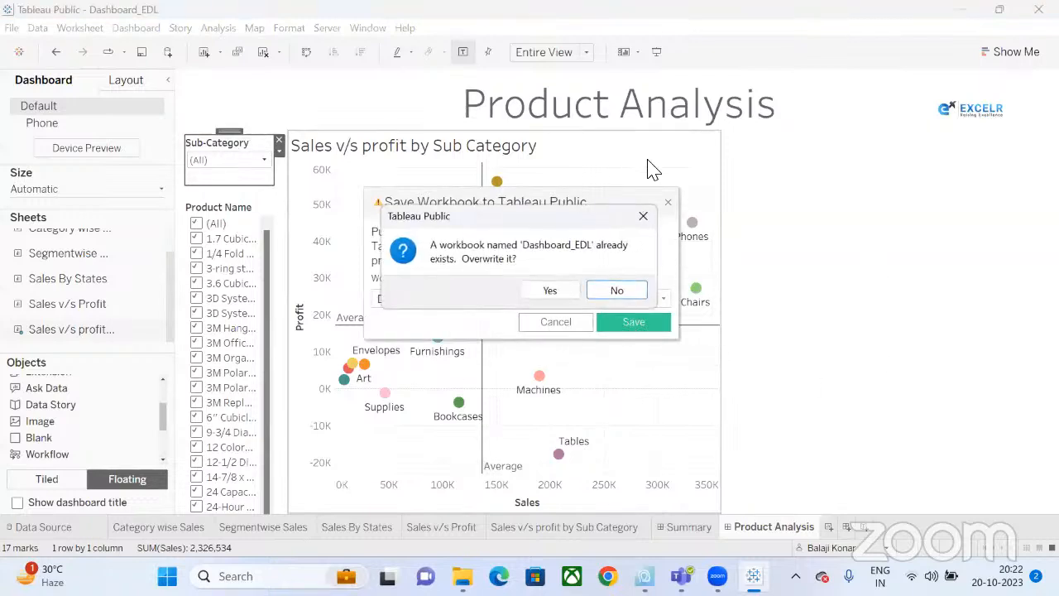
{"action": "left_click", "coordinate": [551, 291]}
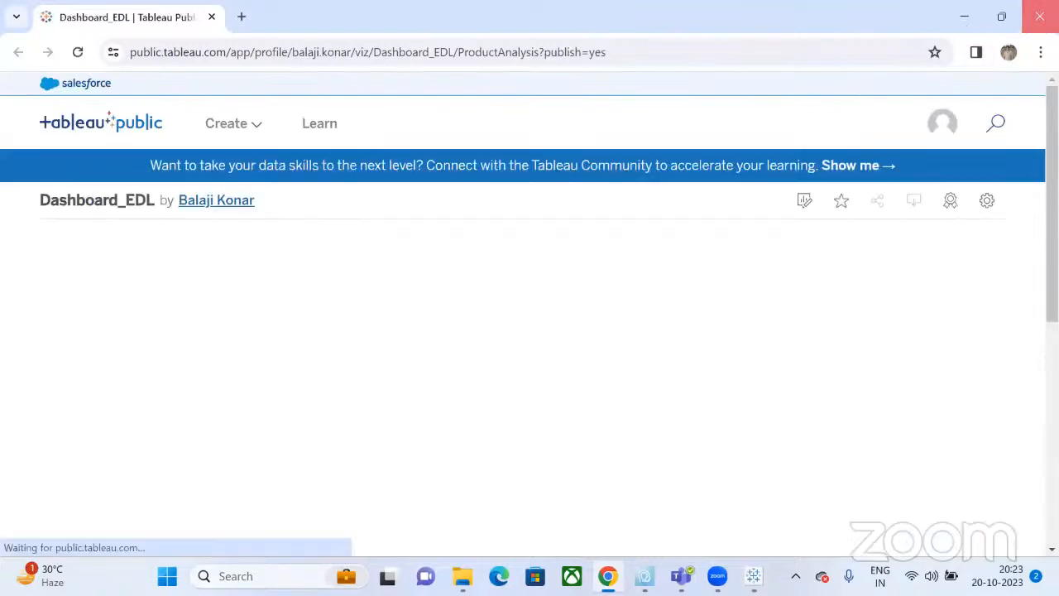
Leave the published Dashboard_EDL page in Chrome and return to the desktop Product Analysis dashboard.
{"action": "key", "text": "alt+Tab"}
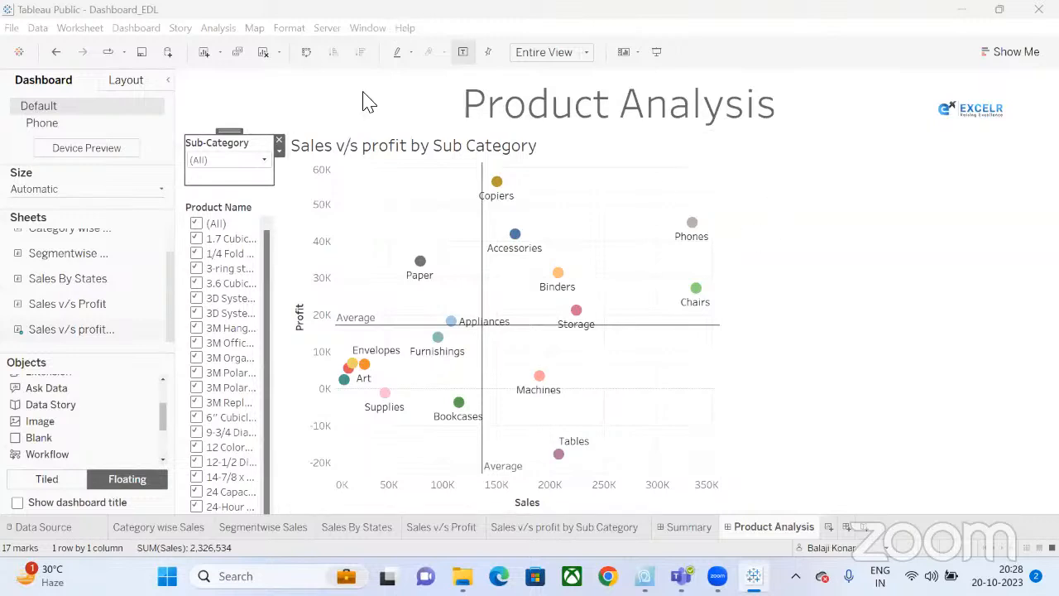
Deselect the Sub-Category filter to view the finished Product Analysis layout.
{"action": "left_click", "coordinate": [891, 251]}
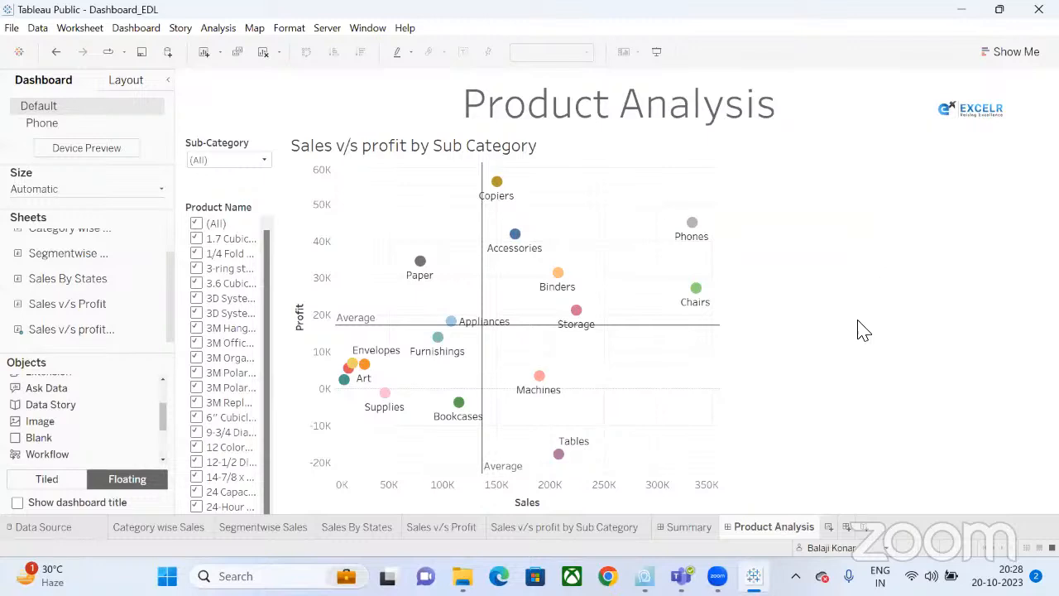
Create Sheet 6 with all 1849 Product Names on Rows and SUM(Sales) bars on Columns.
{"action": "left_click", "coordinate": [827, 527]}
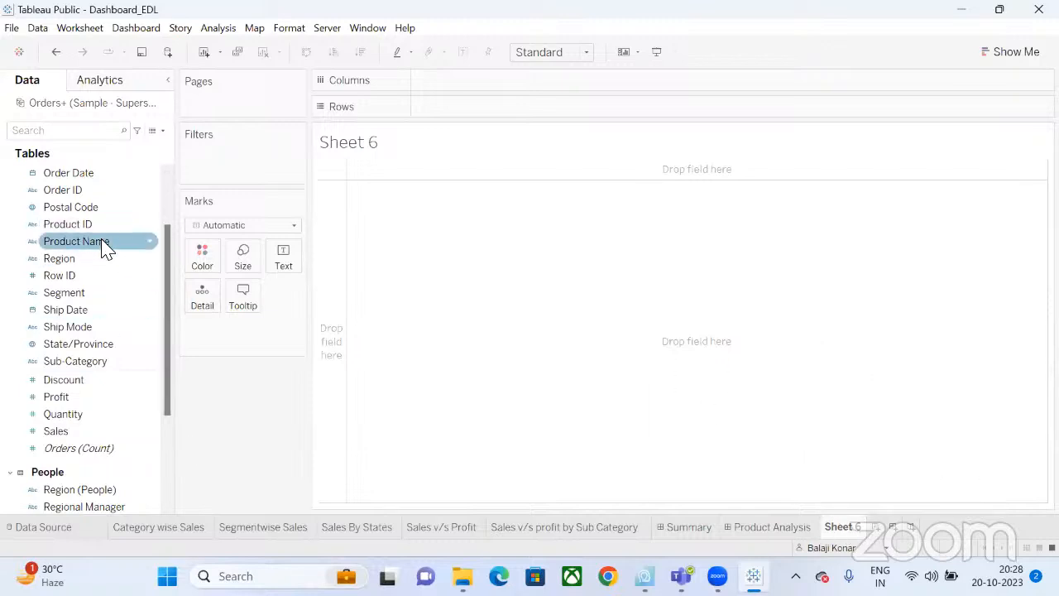
{"action": "left_click_drag", "start_coordinate": [106, 250], "coordinate": [494, 104]}
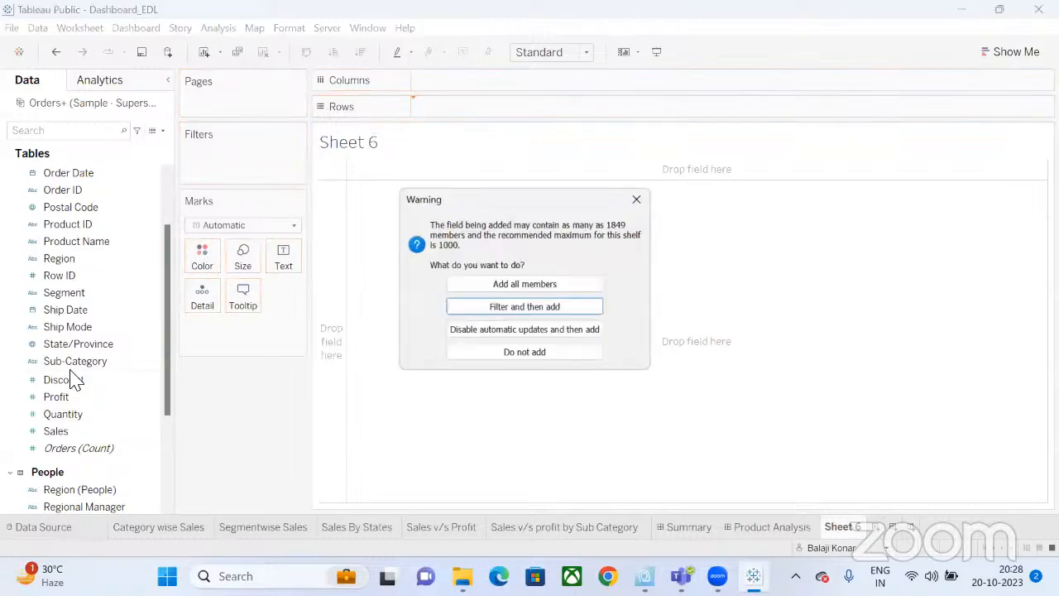
{"action": "left_click", "coordinate": [524, 283]}
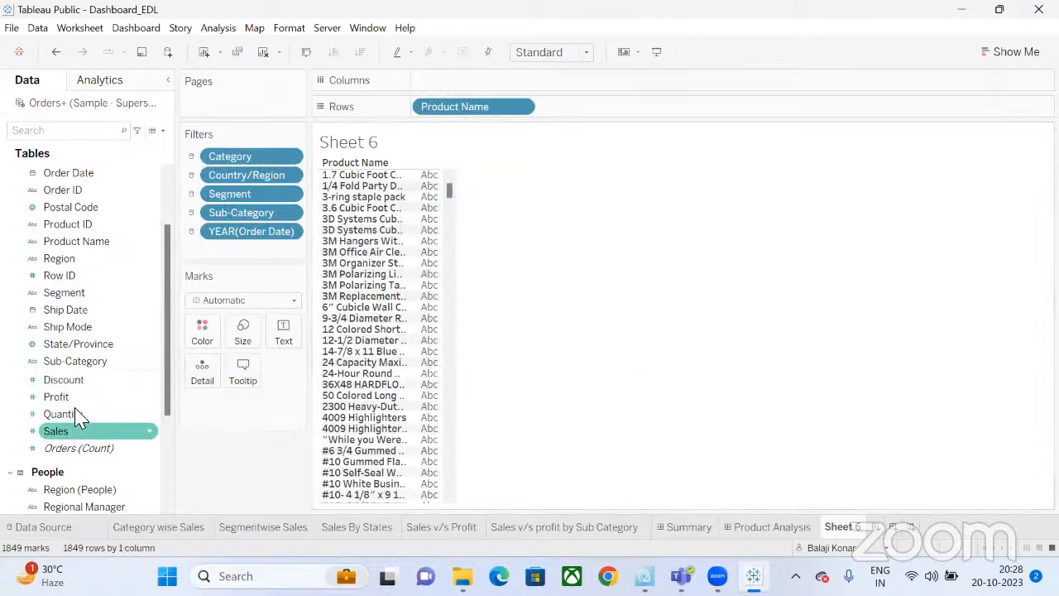
{"action": "left_click_drag", "start_coordinate": [73, 431], "coordinate": [581, 87]}
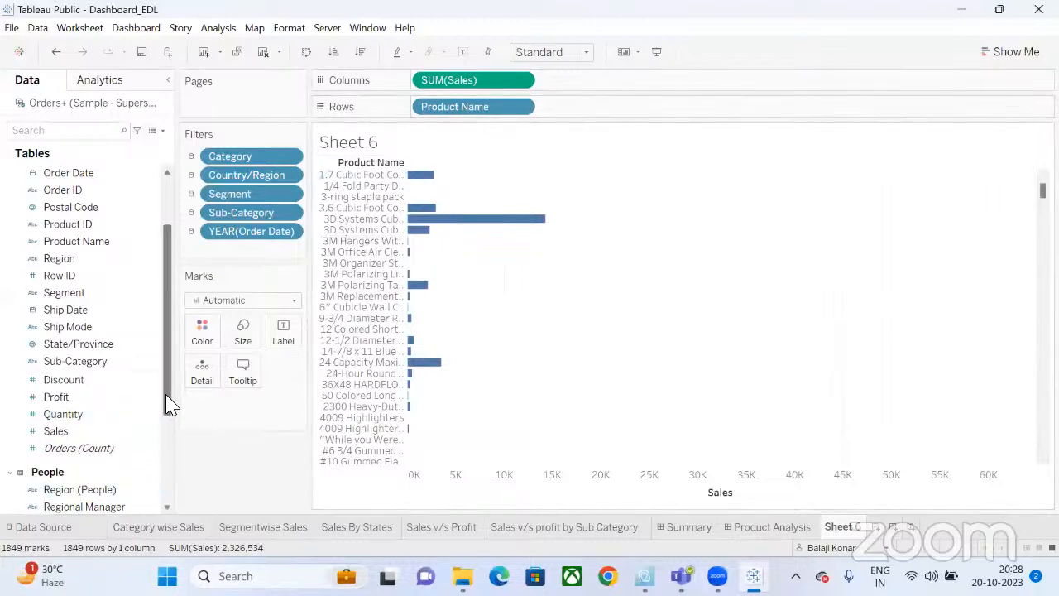
{"action": "left_click_drag", "start_coordinate": [168, 405], "coordinate": [170, 506]}
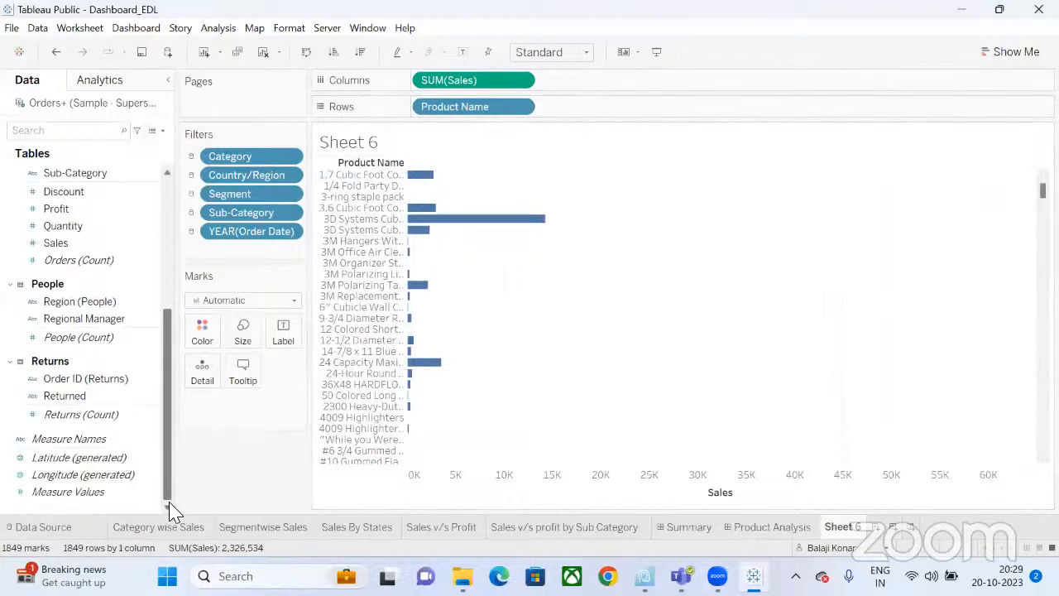
Create a Top N parameter with a Range of allowable values and a set minimum and maximum.
{"action": "right_click", "coordinate": [124, 503]}
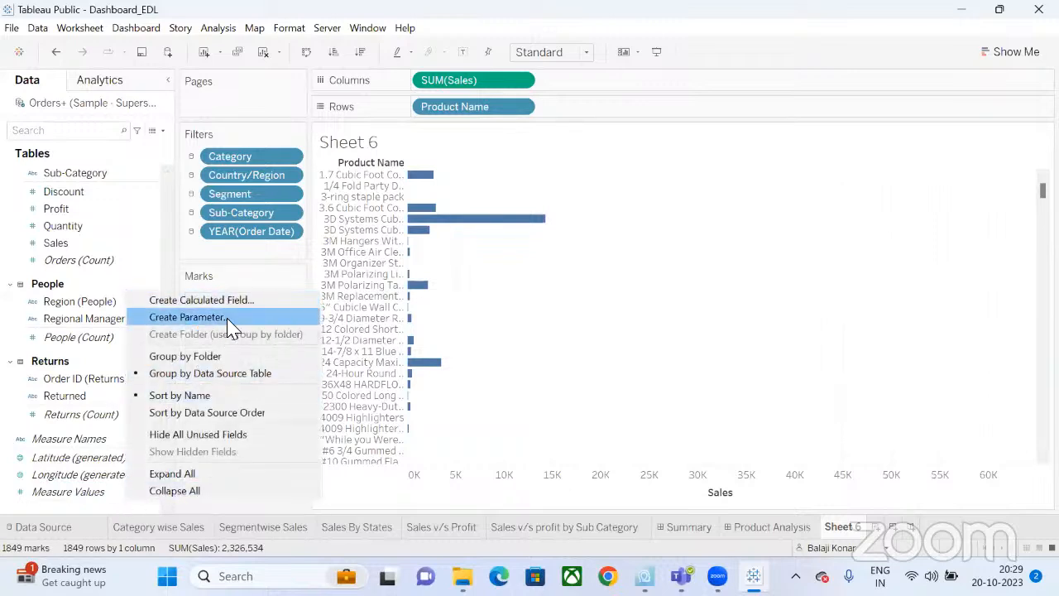
{"action": "left_click", "coordinate": [199, 317]}
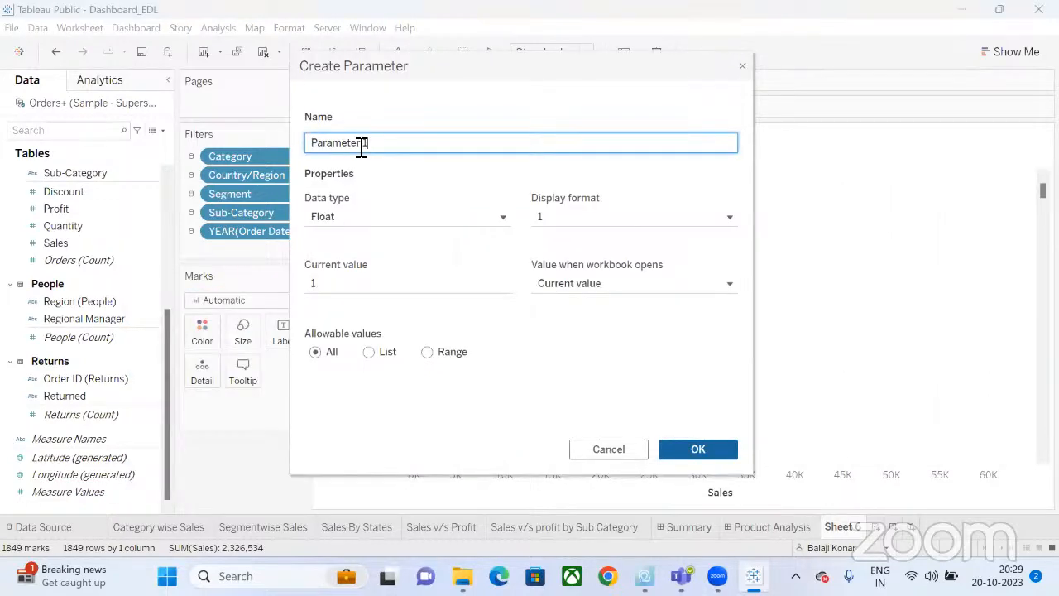
{"action": "double_click", "coordinate": [362, 150]}
{"action": "type", "text": "Top N"}
{"action": "left_click", "coordinate": [368, 352]}
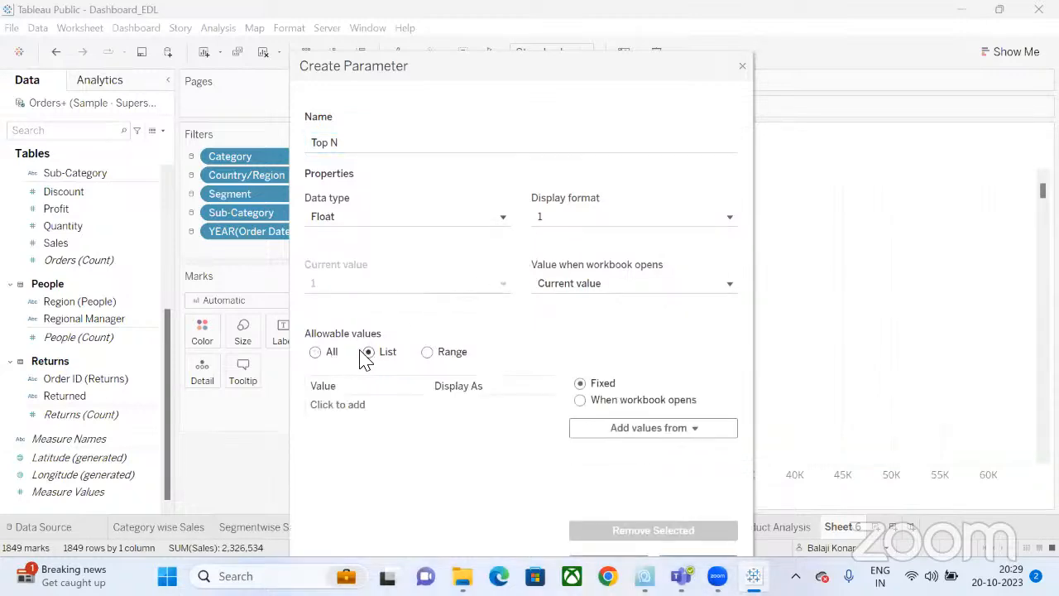
{"action": "left_click", "coordinate": [431, 354]}
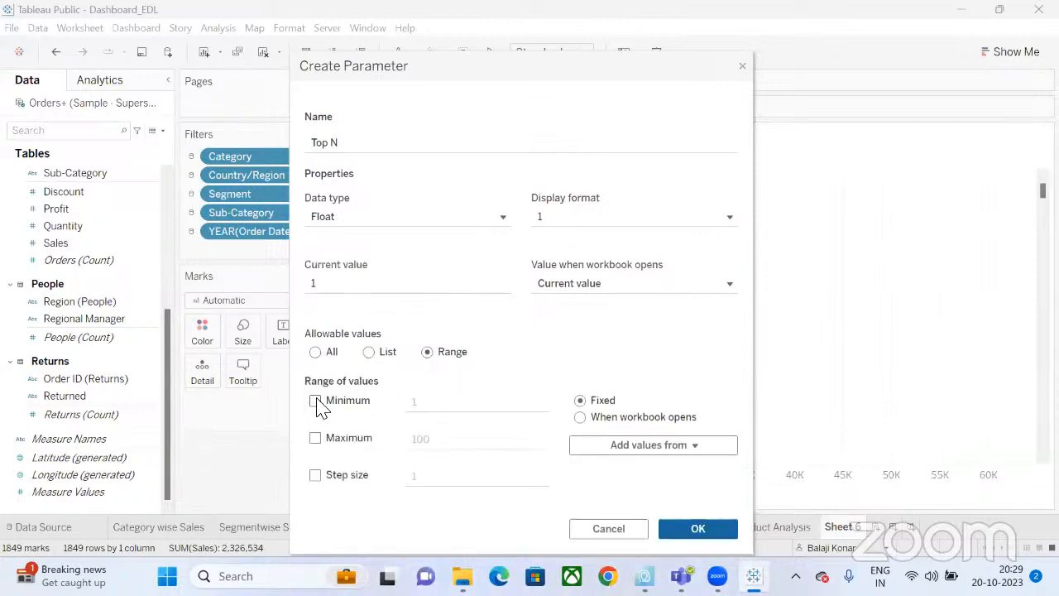
{"action": "left_click", "coordinate": [438, 439]}
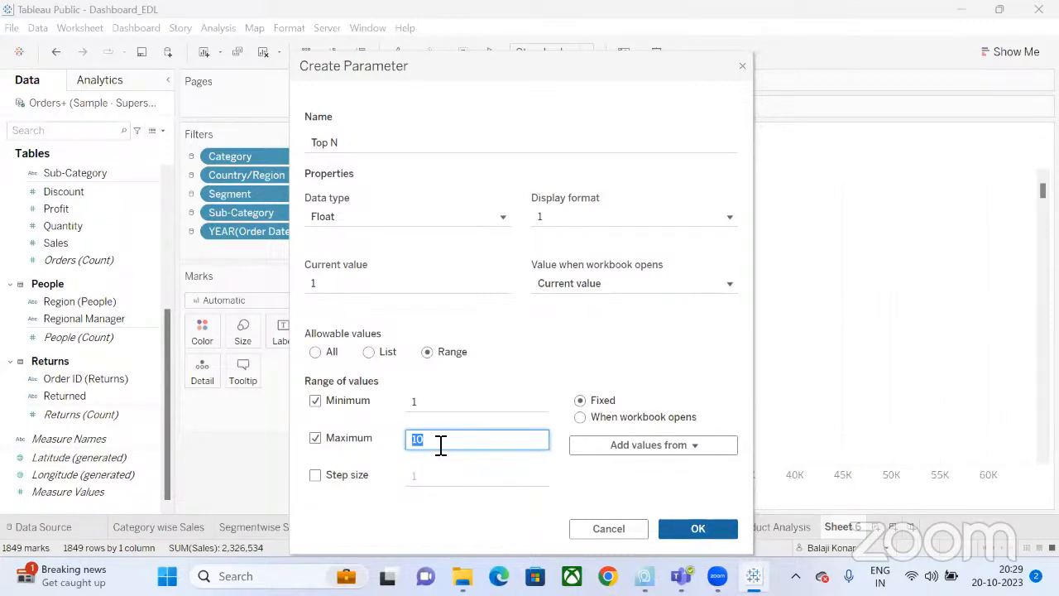
{"action": "left_click", "coordinate": [697, 530]}
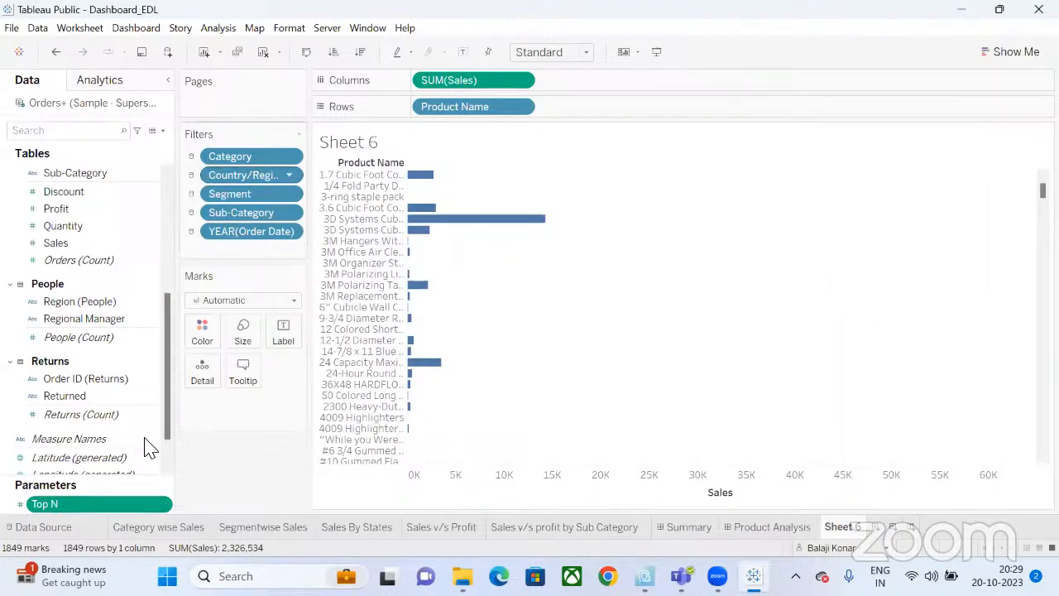
Add Product Name to Sheet 6's filters, keeping the full product list.
{"action": "left_click_drag", "start_coordinate": [172, 383], "coordinate": [182, 310]}
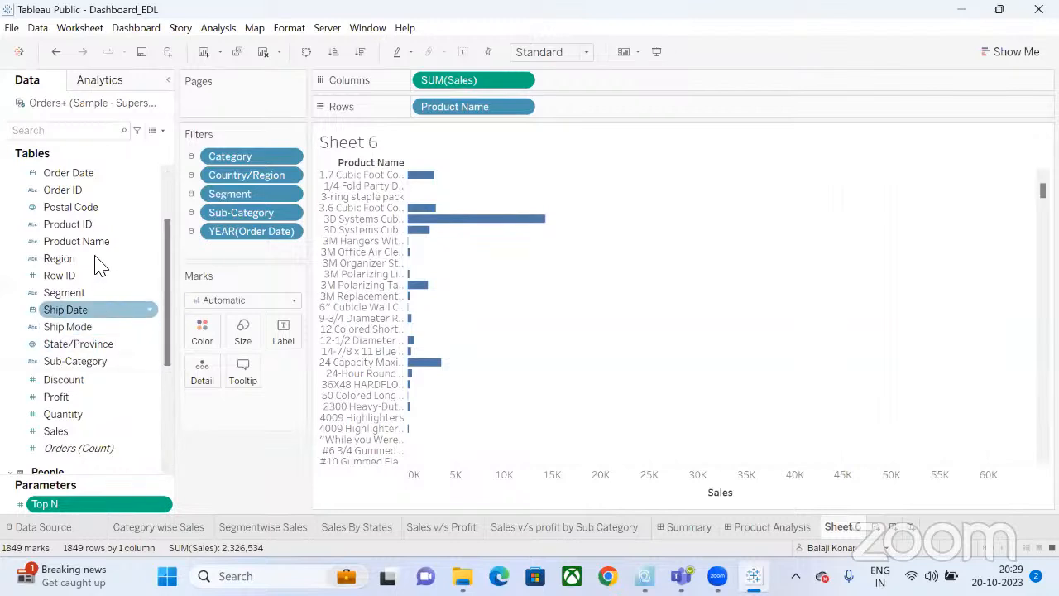
{"action": "left_click_drag", "start_coordinate": [102, 243], "coordinate": [261, 156]}
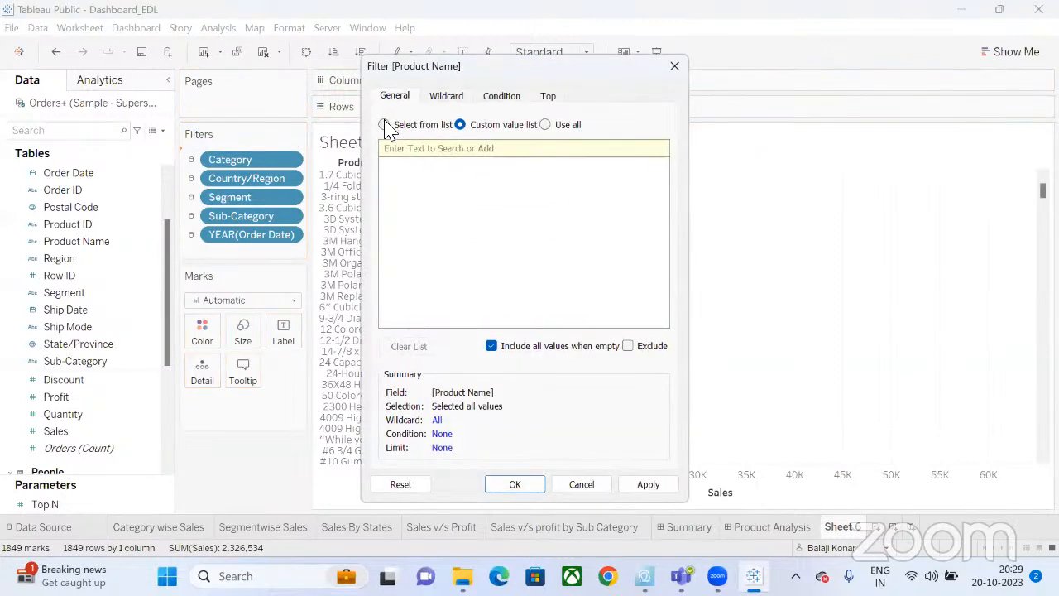
{"action": "left_click", "coordinate": [384, 125]}
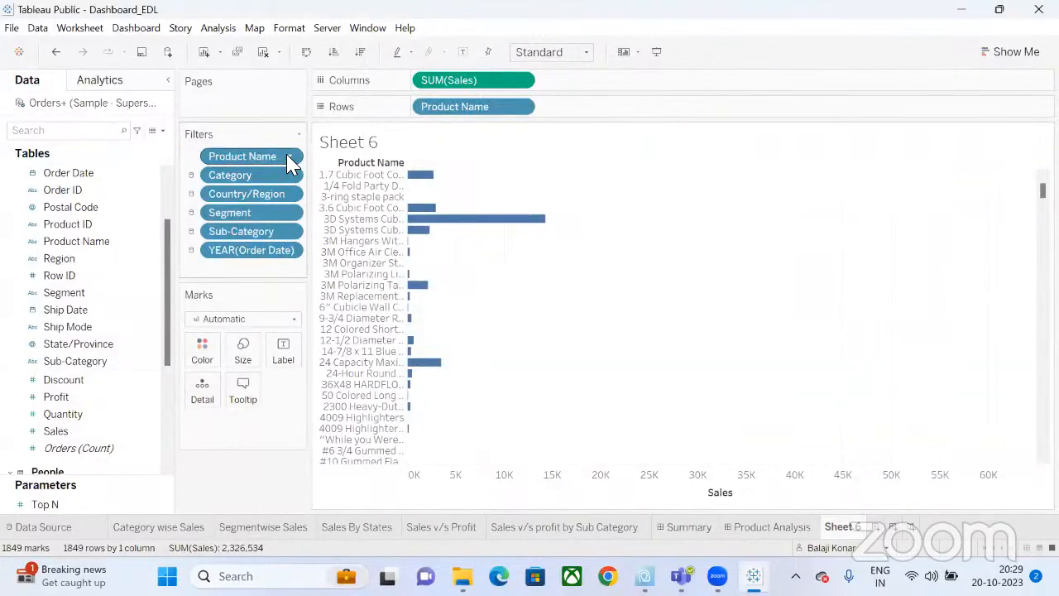
{"action": "left_click", "coordinate": [289, 156]}
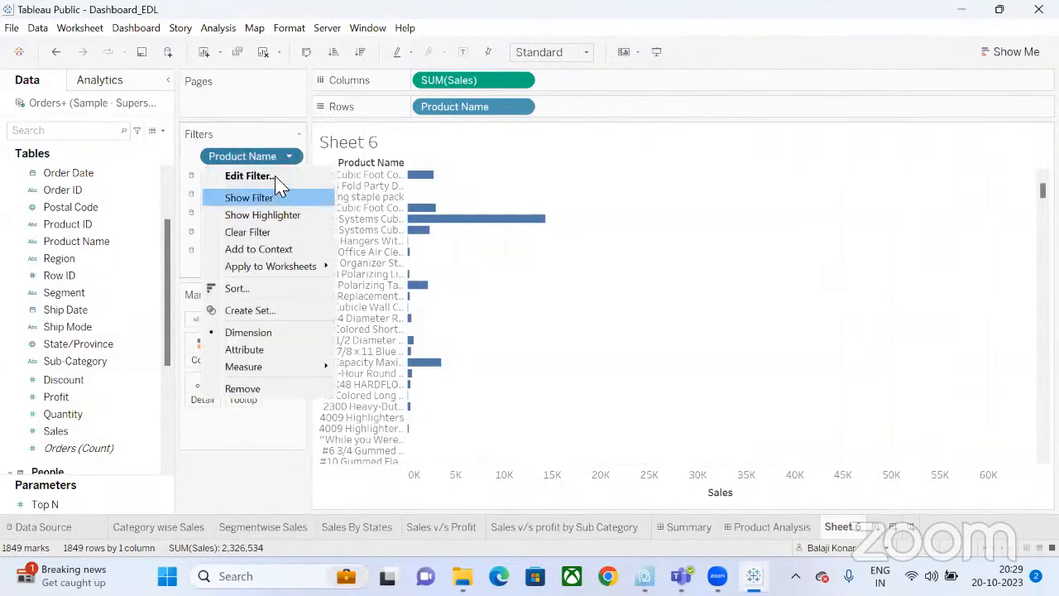
Edit the Product Name filter to keep the Top N products by Sum(Sales).
{"action": "left_click", "coordinate": [279, 176]}
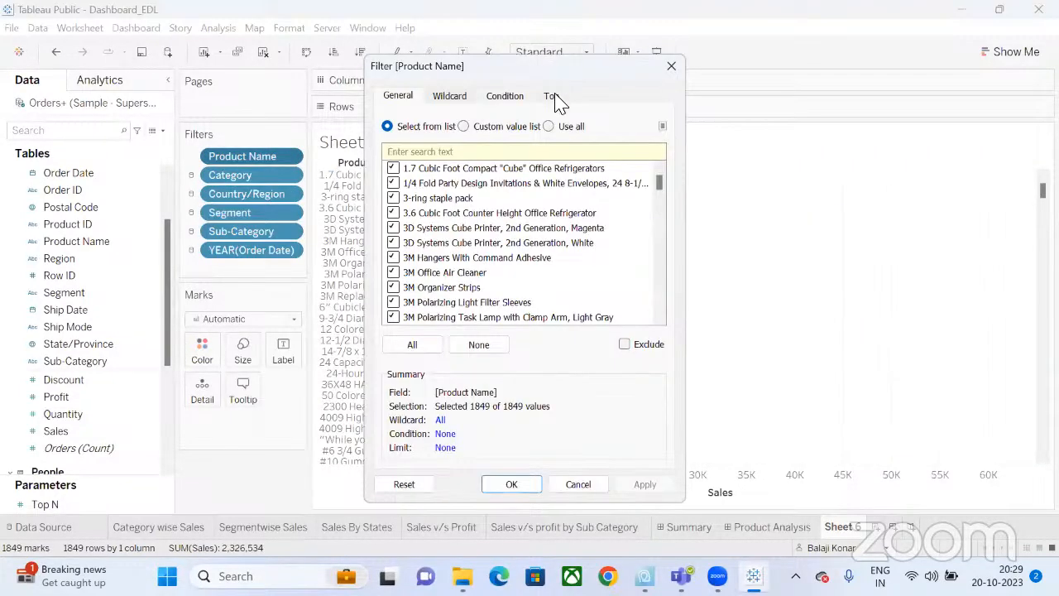
{"action": "left_click", "coordinate": [551, 96]}
{"action": "left_click", "coordinate": [387, 135]}
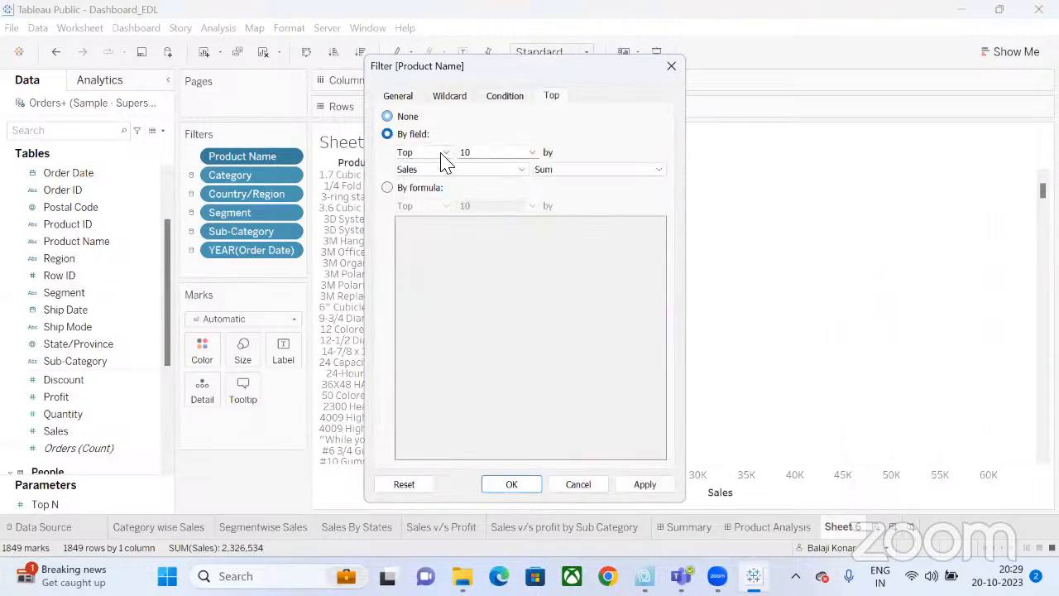
{"action": "left_click", "coordinate": [533, 153]}
{"action": "left_click", "coordinate": [523, 188]}
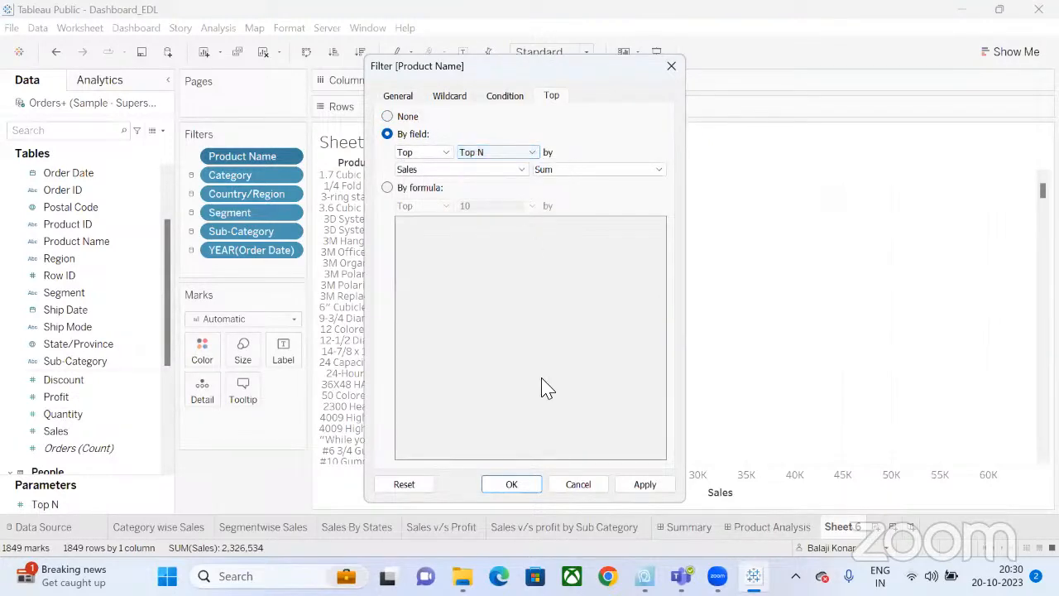
{"action": "left_click", "coordinate": [513, 484]}
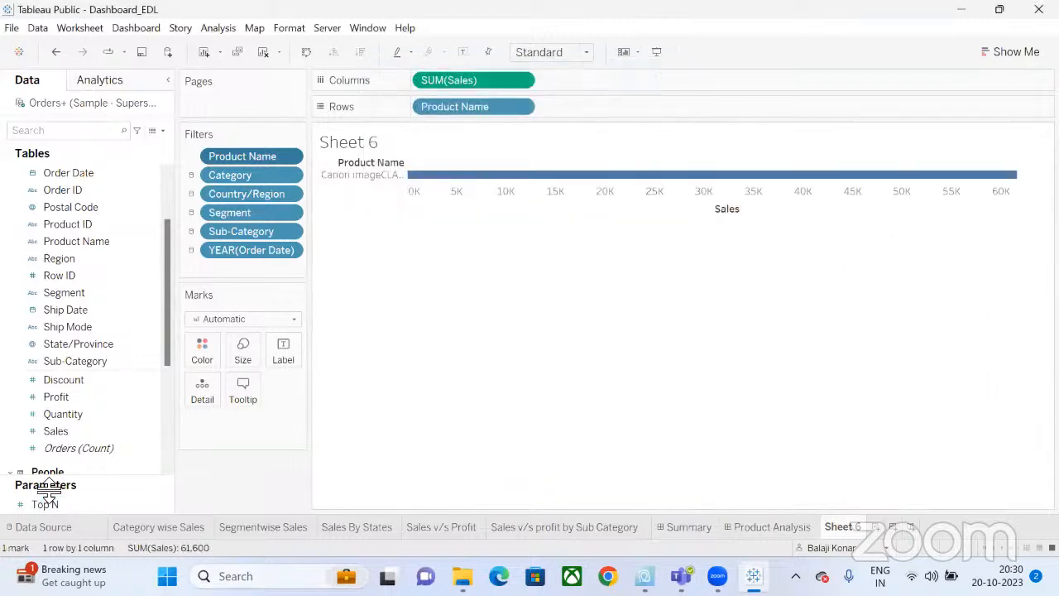
{"action": "left_click", "coordinate": [153, 506]}
Show the Top N parameter control beside the chart and try a few values.
{"action": "right_click", "coordinate": [160, 504]}
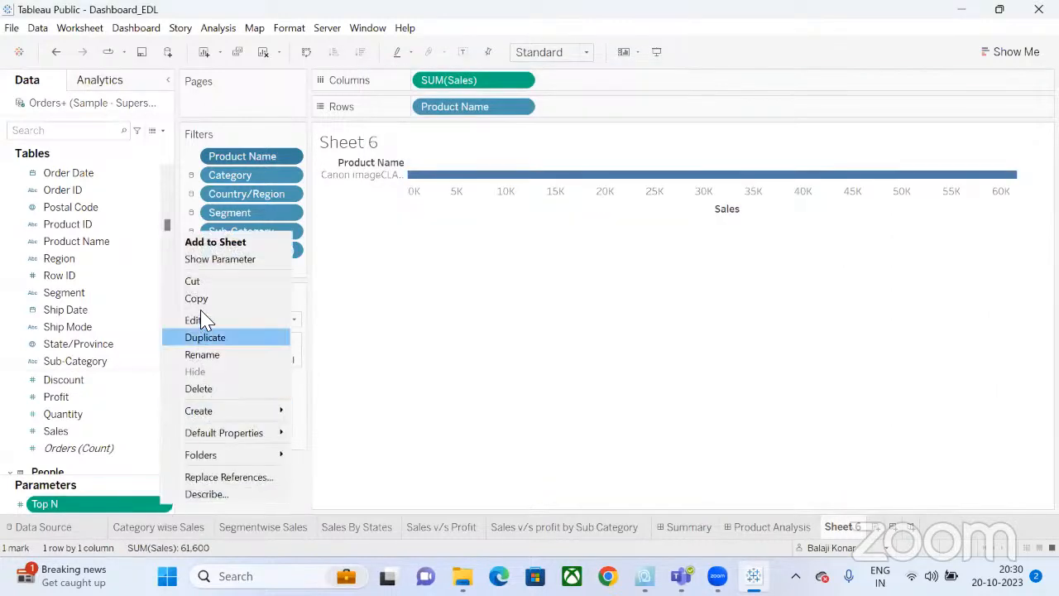
{"action": "left_click", "coordinate": [216, 259]}
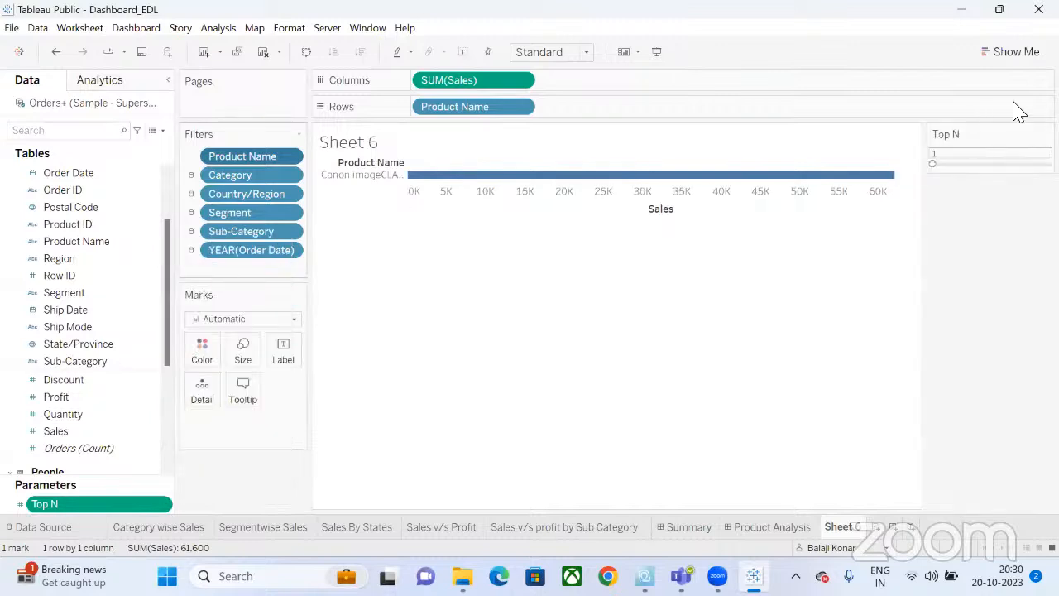
{"action": "left_click", "coordinate": [998, 164]}
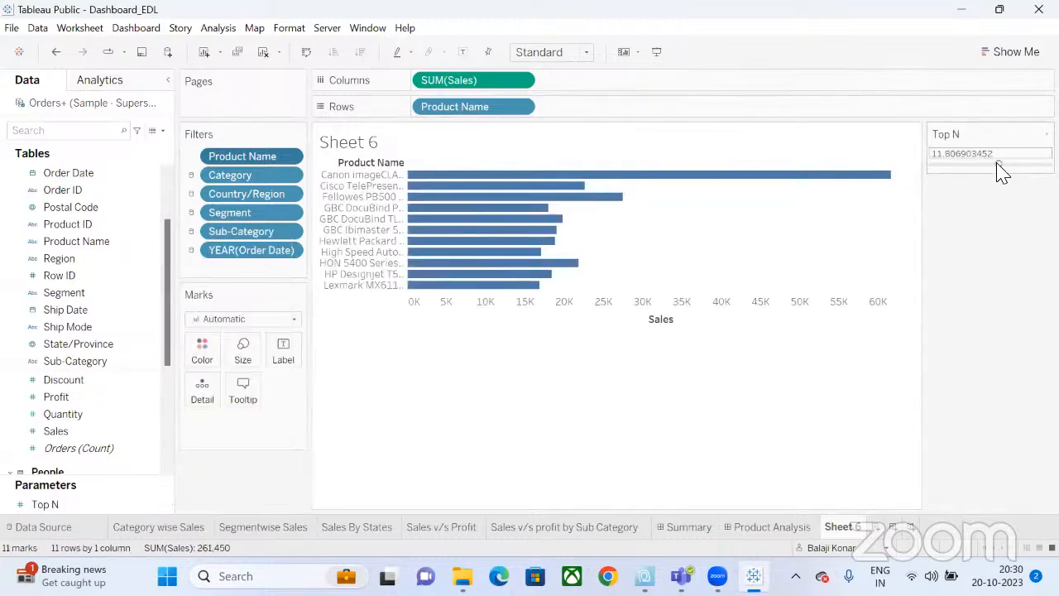
{"action": "left_click", "coordinate": [980, 165]}
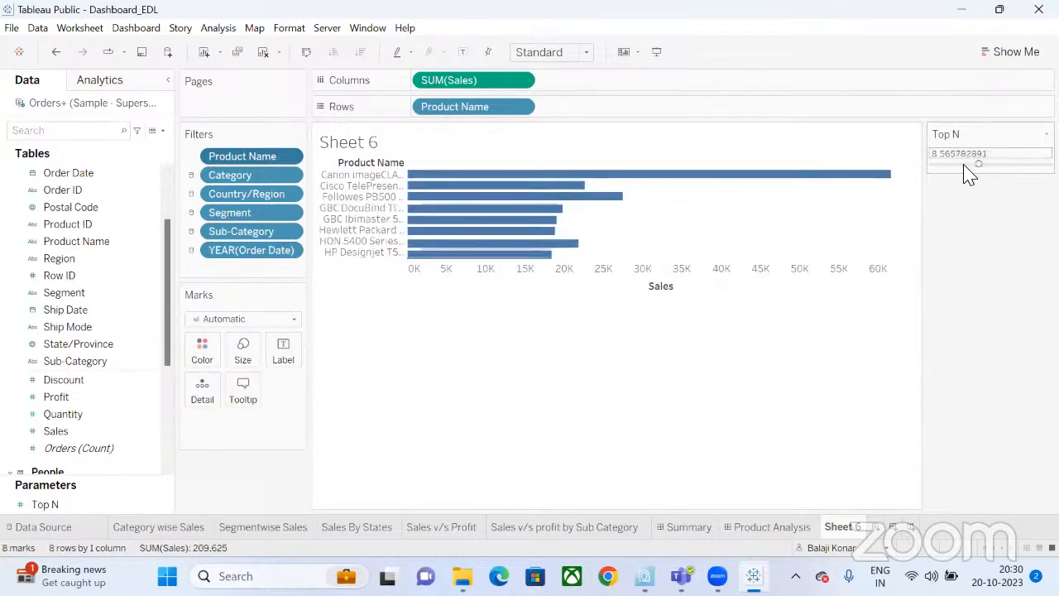
Change the Top N parameter to an Integer data type and set it to 11.
{"action": "right_click", "coordinate": [163, 506]}
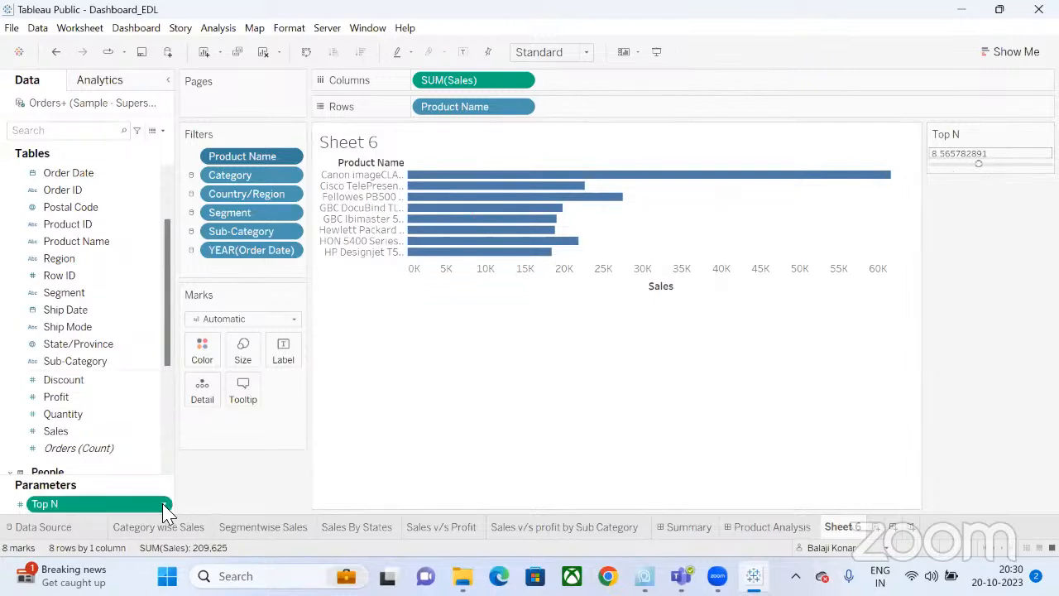
{"action": "left_click", "coordinate": [222, 322]}
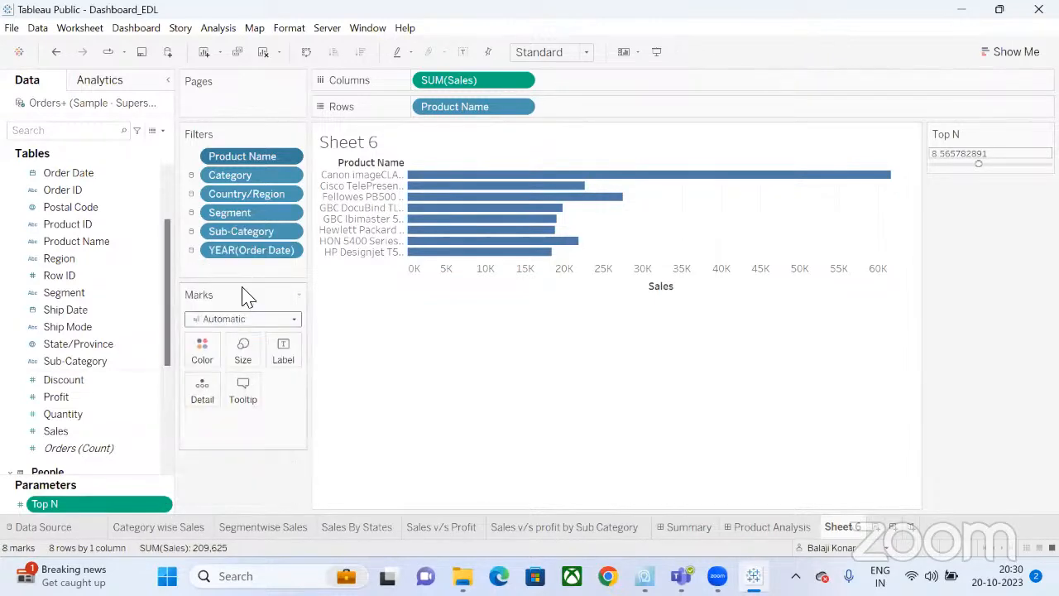
{"action": "left_click", "coordinate": [363, 182]}
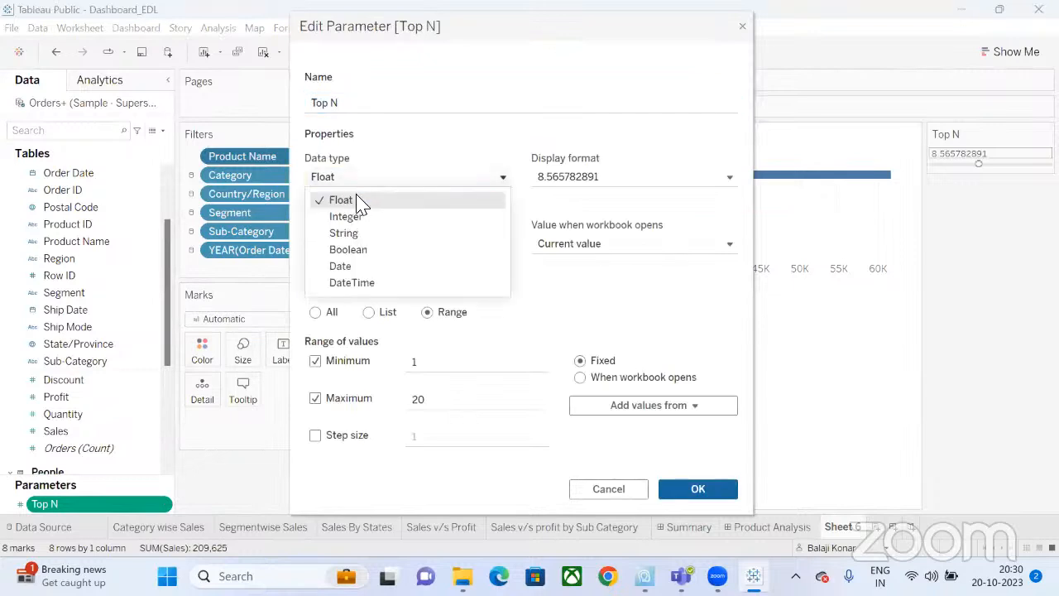
{"action": "left_click", "coordinate": [372, 216]}
{"action": "left_click", "coordinate": [704, 489]}
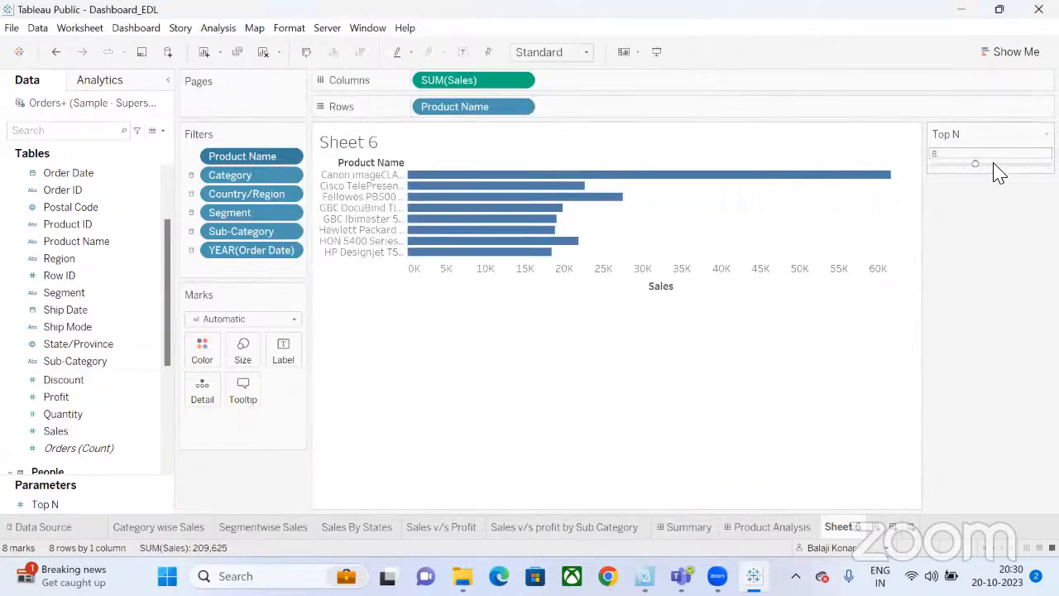
{"action": "left_click", "coordinate": [995, 164]}
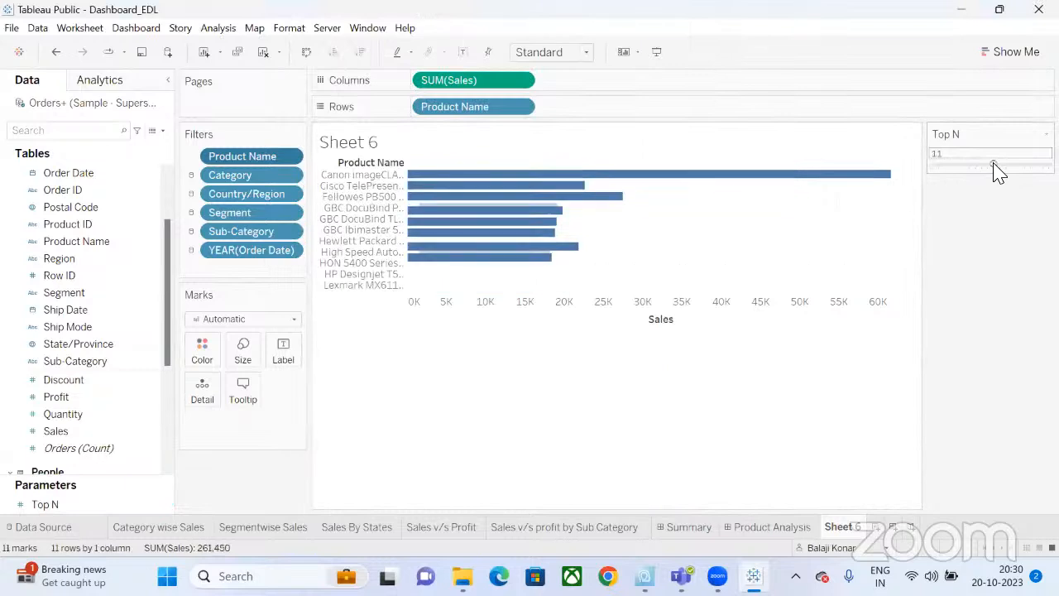
Rename Sheet 6 to TOP N Products.
{"action": "double_click", "coordinate": [840, 527]}
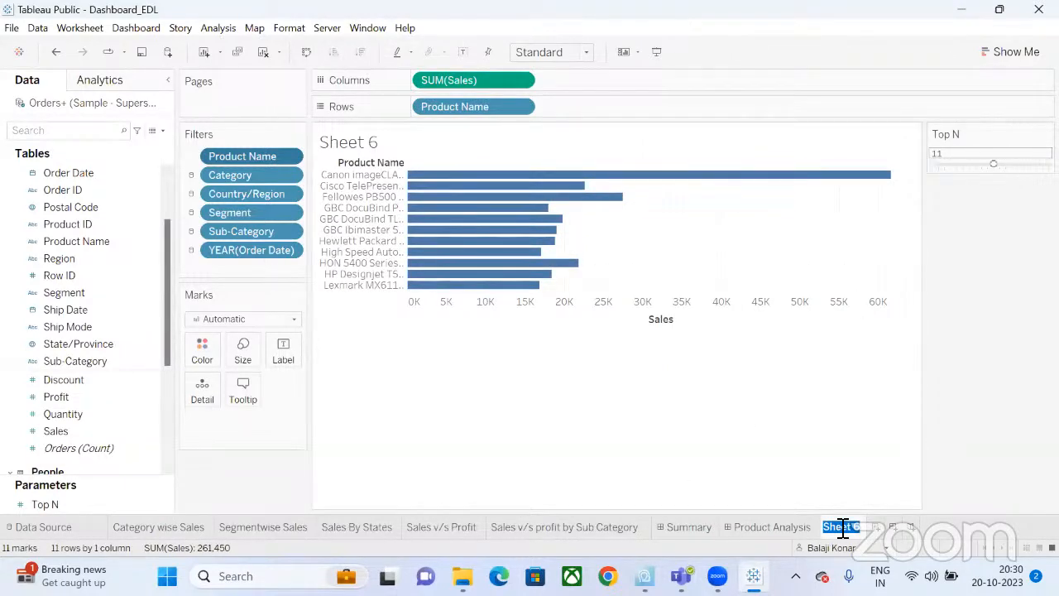
{"action": "type", "text": "TOP N Products"}
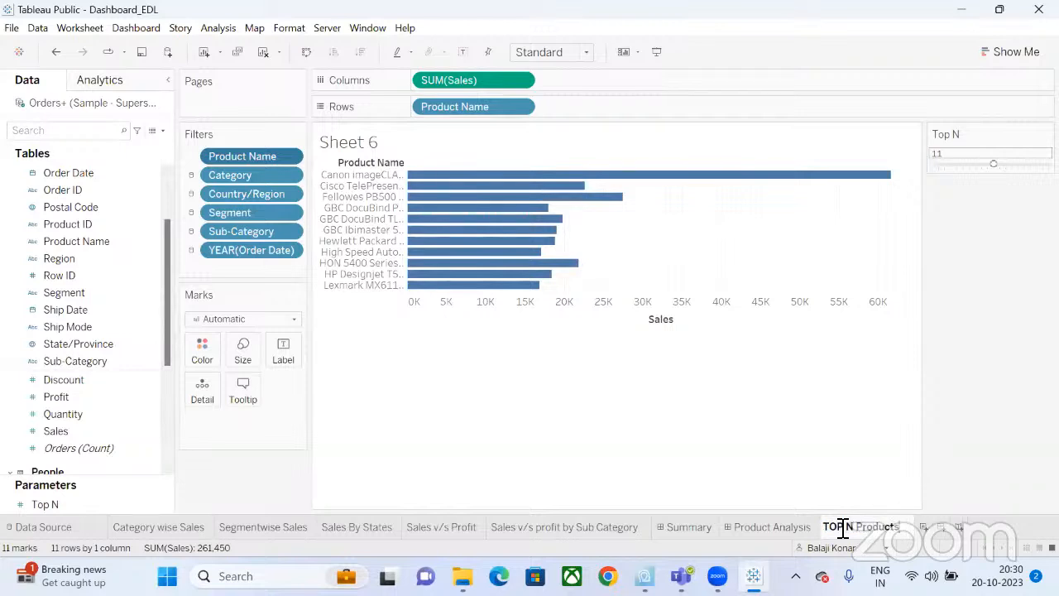
{"action": "key", "text": "Return"}
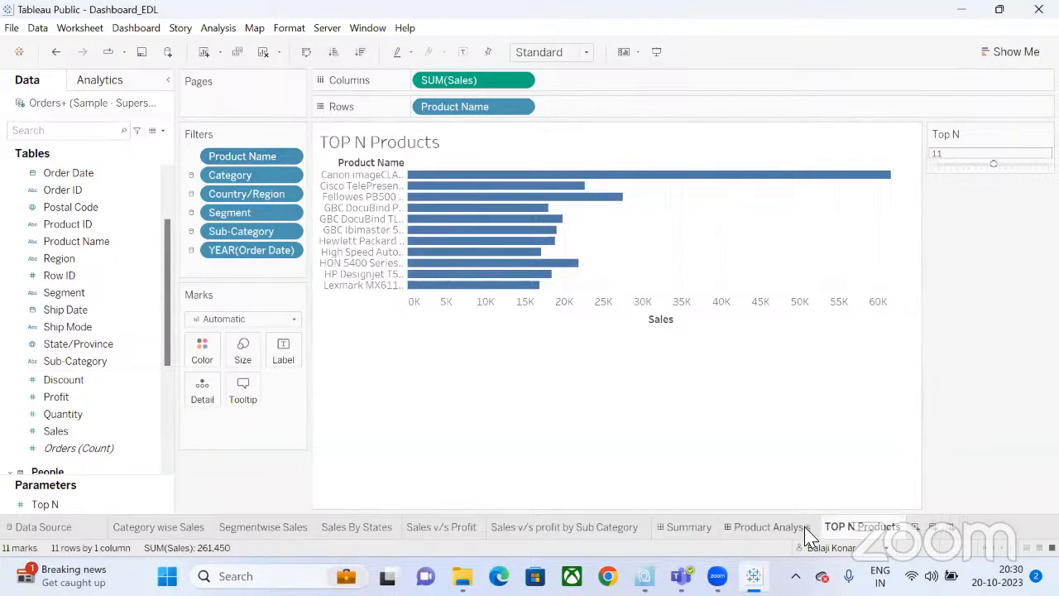
{"action": "left_click", "coordinate": [769, 531]}
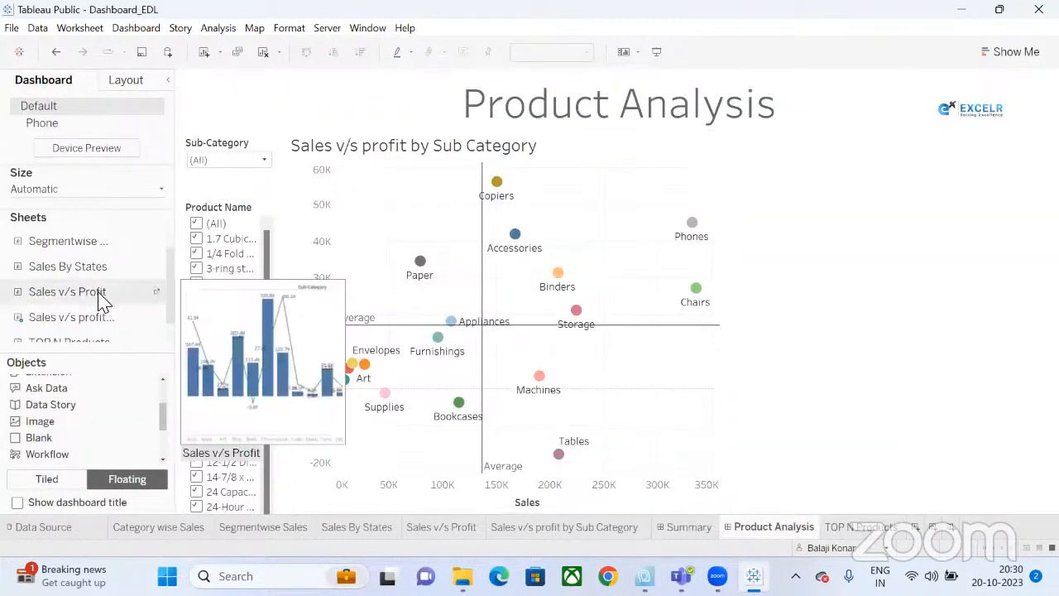
Add the TOP N Products chart to the dashboard's upper right and adjust its height.
{"action": "scroll", "coordinate": [102, 300], "scroll_direction": "down", "scroll_amount": 1}
{"action": "left_click_drag", "start_coordinate": [89, 337], "coordinate": [716, 135]}
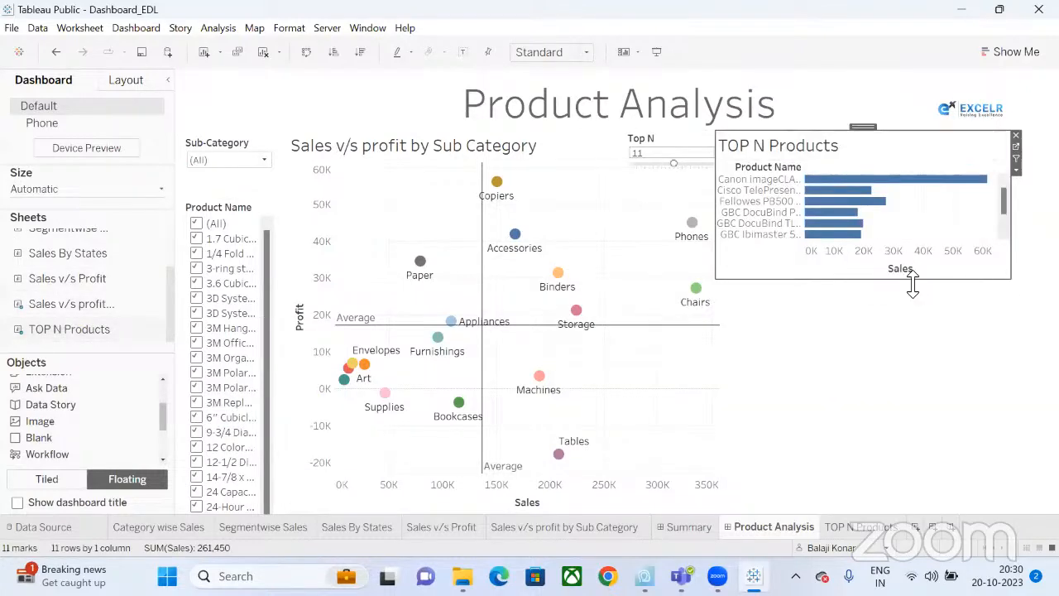
{"action": "left_click_drag", "start_coordinate": [925, 279], "coordinate": [934, 384]}
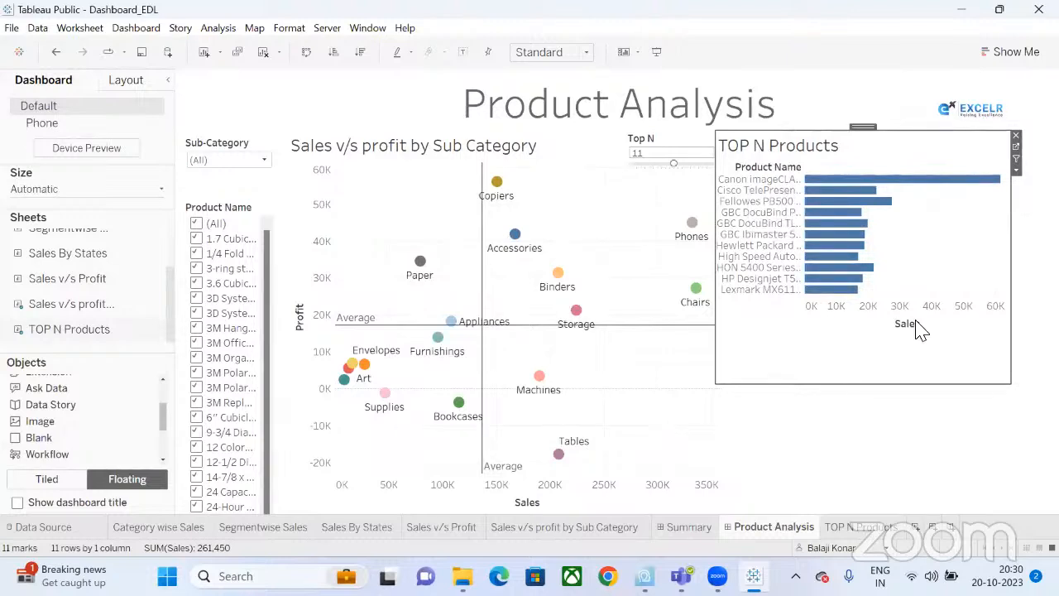
{"action": "left_click_drag", "start_coordinate": [899, 385], "coordinate": [898, 357]}
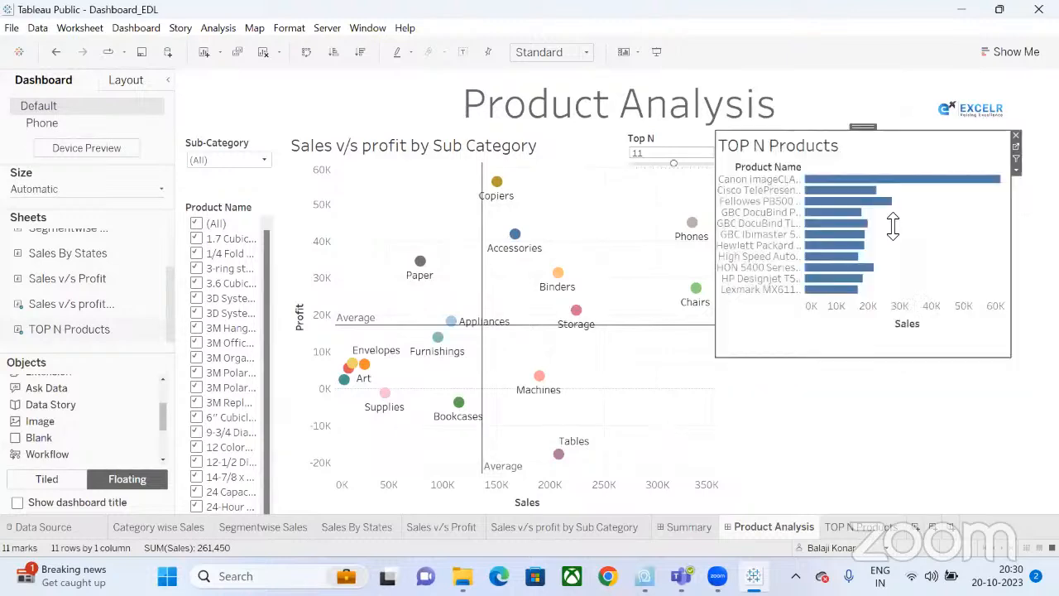
{"action": "left_click_drag", "start_coordinate": [862, 131], "coordinate": [873, 163]}
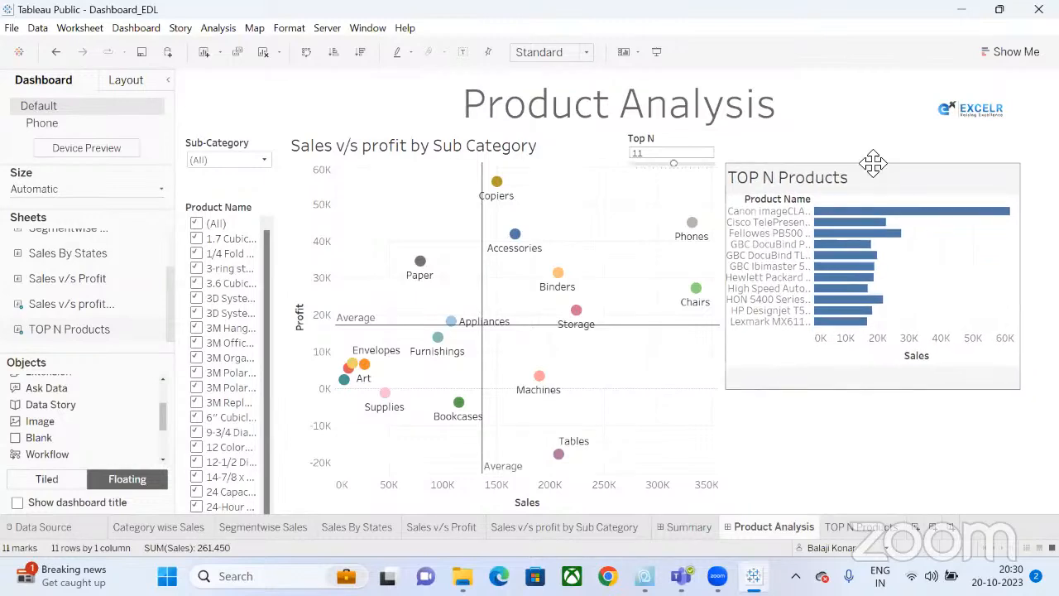
Move and widen the Top N control, re-entering its value as 11.
{"action": "left_click", "coordinate": [670, 147]}
{"action": "left_click_drag", "start_coordinate": [669, 128], "coordinate": [764, 128]}
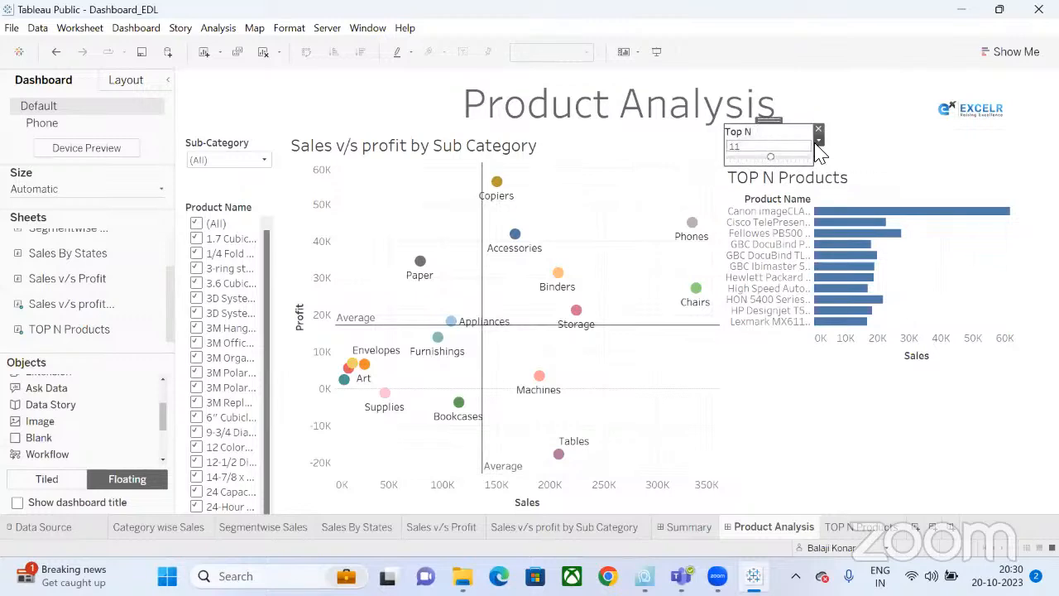
{"action": "left_click_drag", "start_coordinate": [813, 159], "coordinate": [1013, 151]}
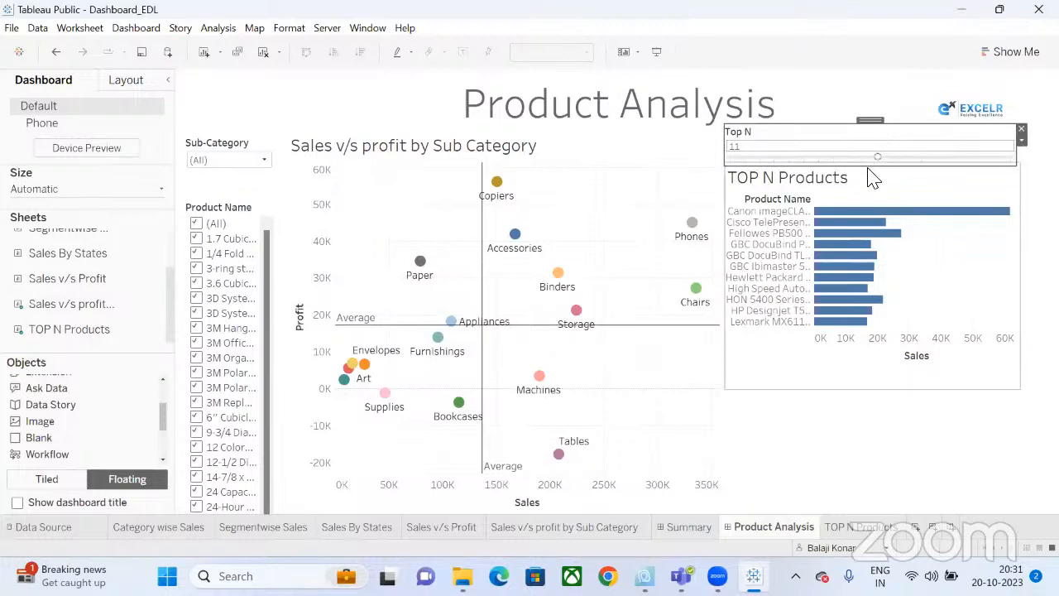
{"action": "double_click", "coordinate": [733, 146]}
{"action": "key", "text": "BackSpace"}
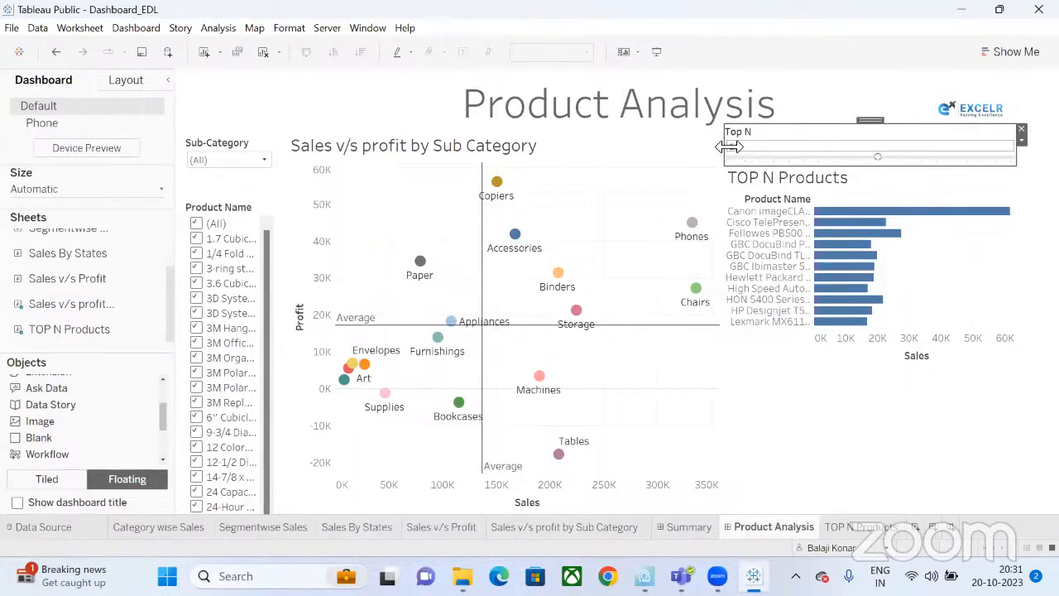
{"action": "type", "text": "11"}
Place the Top N control above the TOP N Products chart and align the chart.
{"action": "left_click_drag", "start_coordinate": [786, 147], "coordinate": [822, 141]}
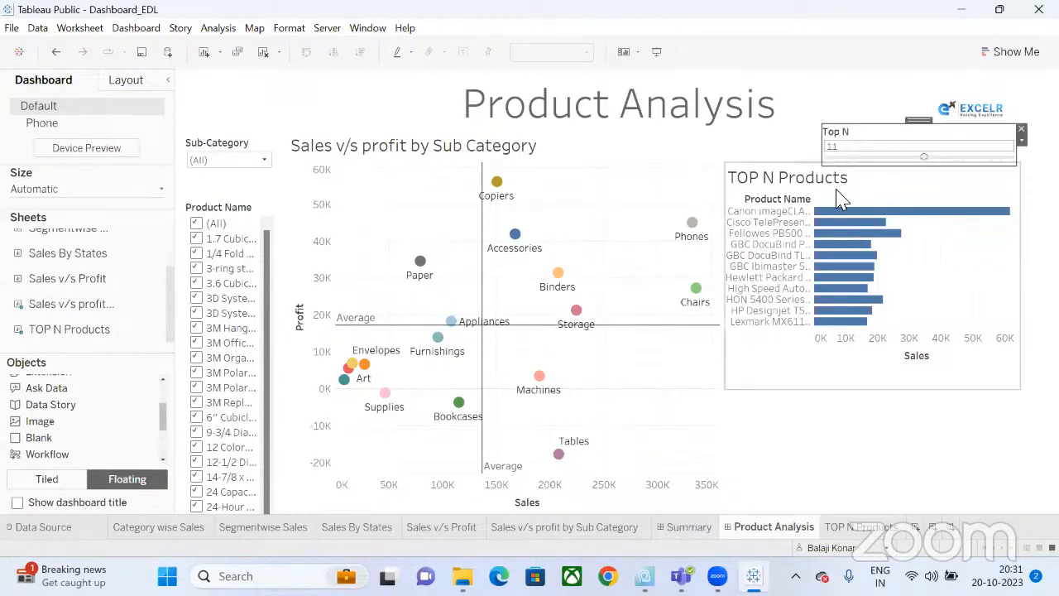
{"action": "left_click", "coordinate": [844, 195]}
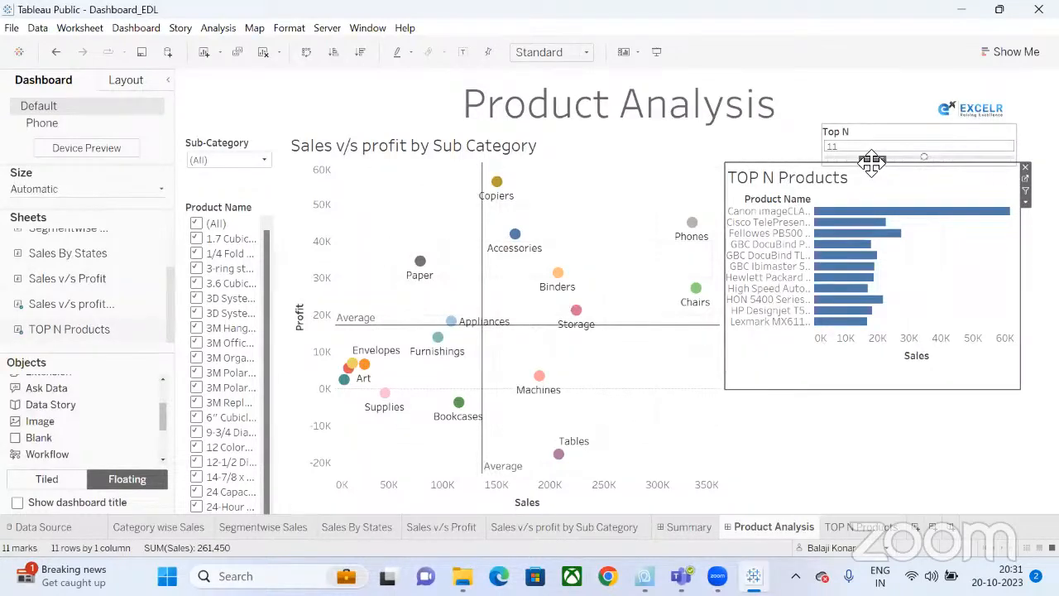
{"action": "left_click_drag", "start_coordinate": [871, 163], "coordinate": [875, 175]}
{"action": "left_click_drag", "start_coordinate": [871, 167], "coordinate": [872, 165]}
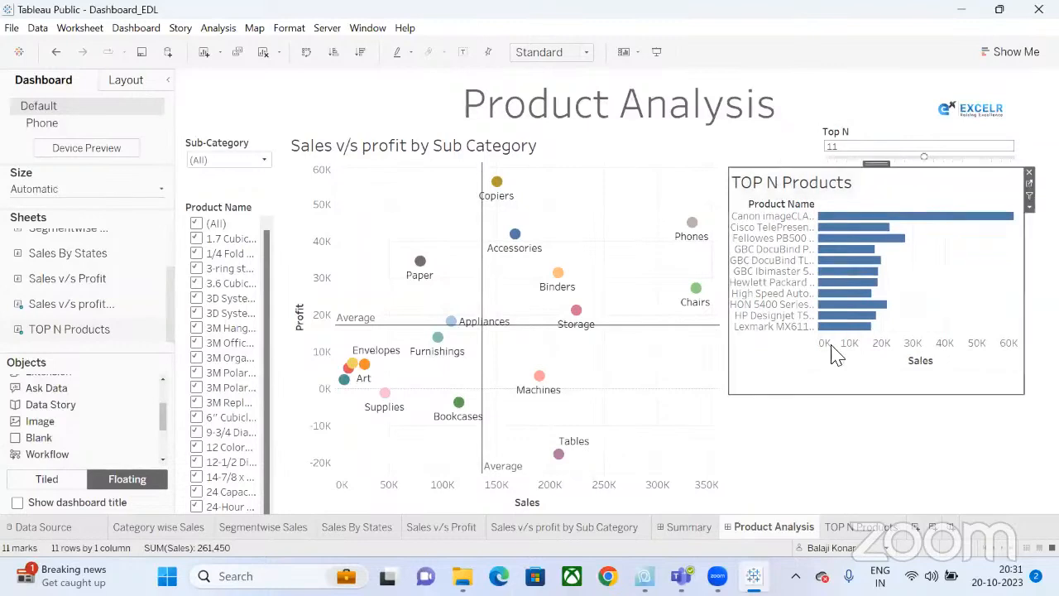
{"action": "left_click", "coordinate": [860, 474]}
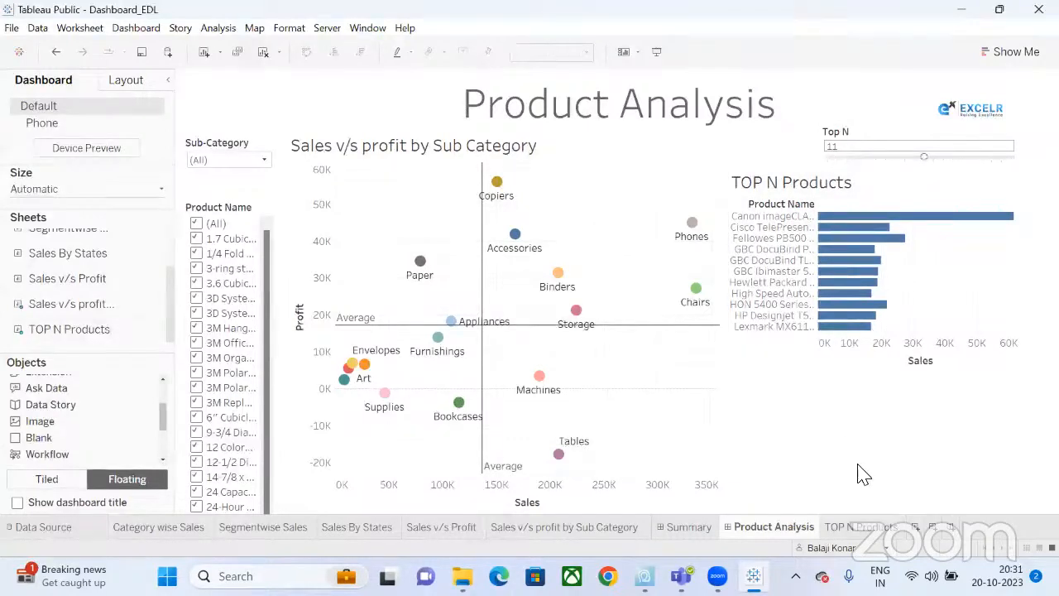
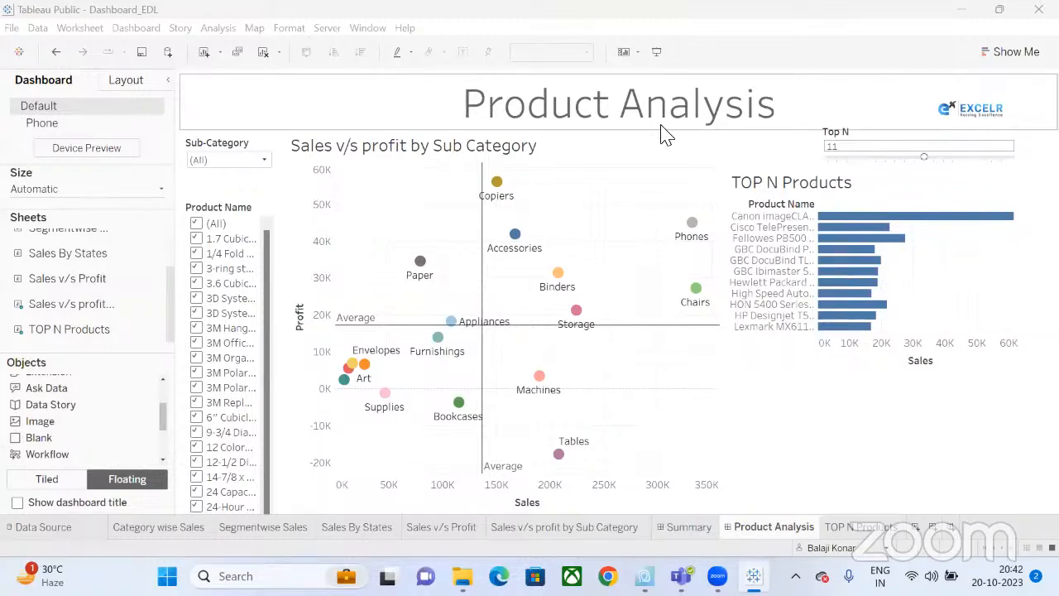
Move the TOP N Products sheet tab ahead of Summary and show the Sales Analytics Dashboard.
{"action": "left_click", "coordinate": [860, 527]}
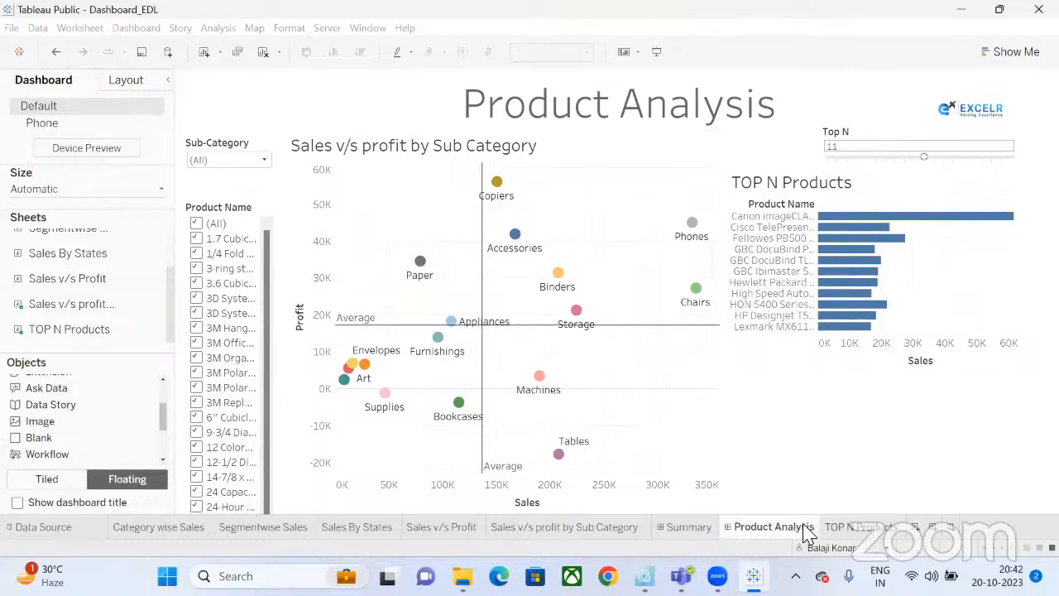
{"action": "left_click_drag", "start_coordinate": [661, 525], "coordinate": [665, 526]}
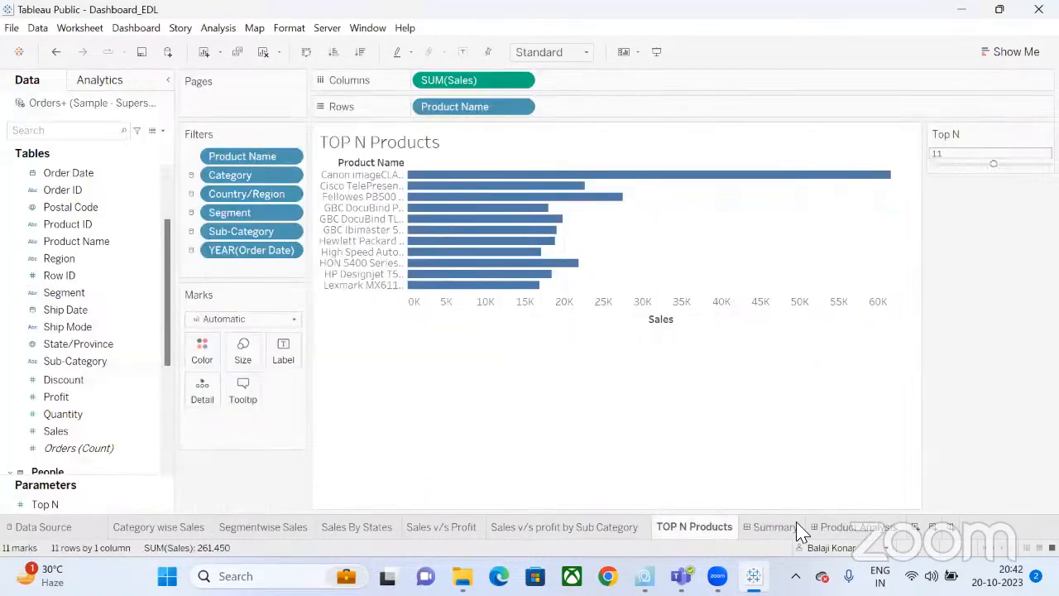
{"action": "left_click", "coordinate": [848, 528]}
{"action": "left_click", "coordinate": [777, 527]}
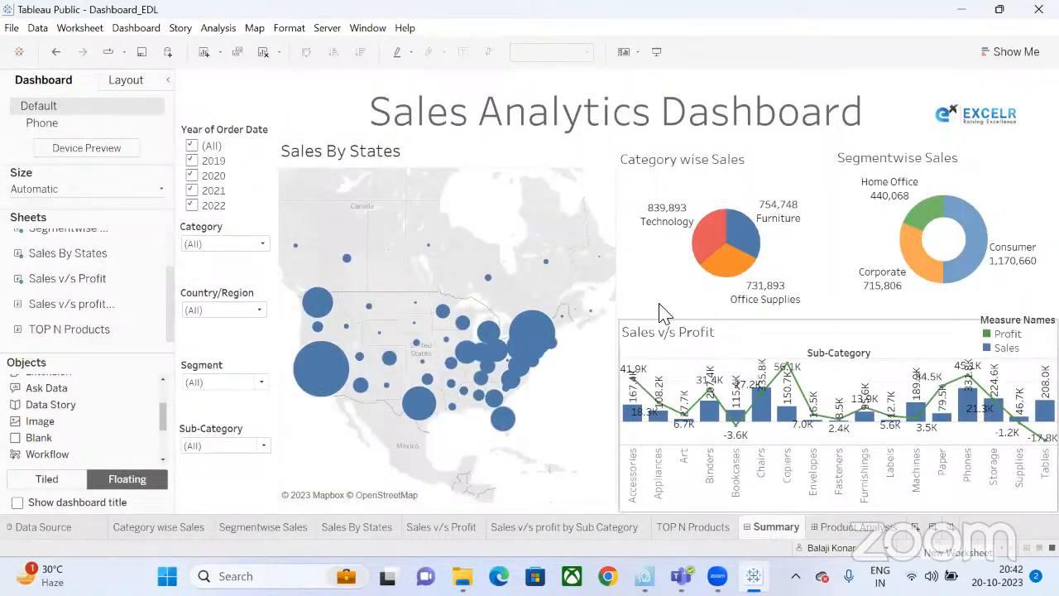
Add a sheet before Summary showing Sub-Category as Text marks sized by SUM(Sales).
{"action": "left_click", "coordinate": [917, 534]}
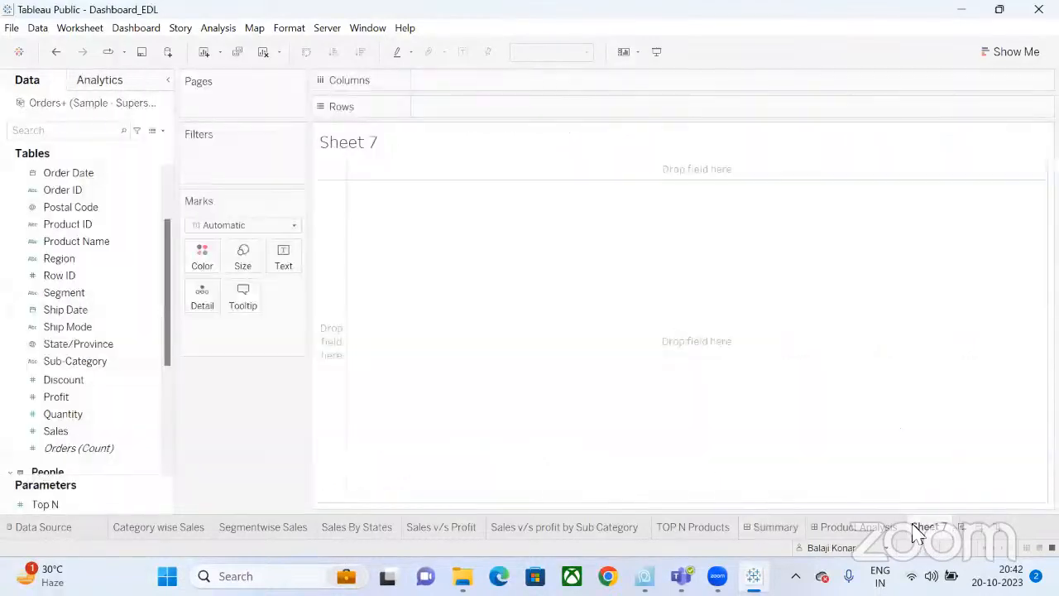
{"action": "mouse_move", "coordinate": [931, 527]}
{"action": "left_mouse_down"}
{"action": "mouse_move", "coordinate": [754, 521]}
{"action": "mouse_move", "coordinate": [757, 530]}
{"action": "left_mouse_up"}
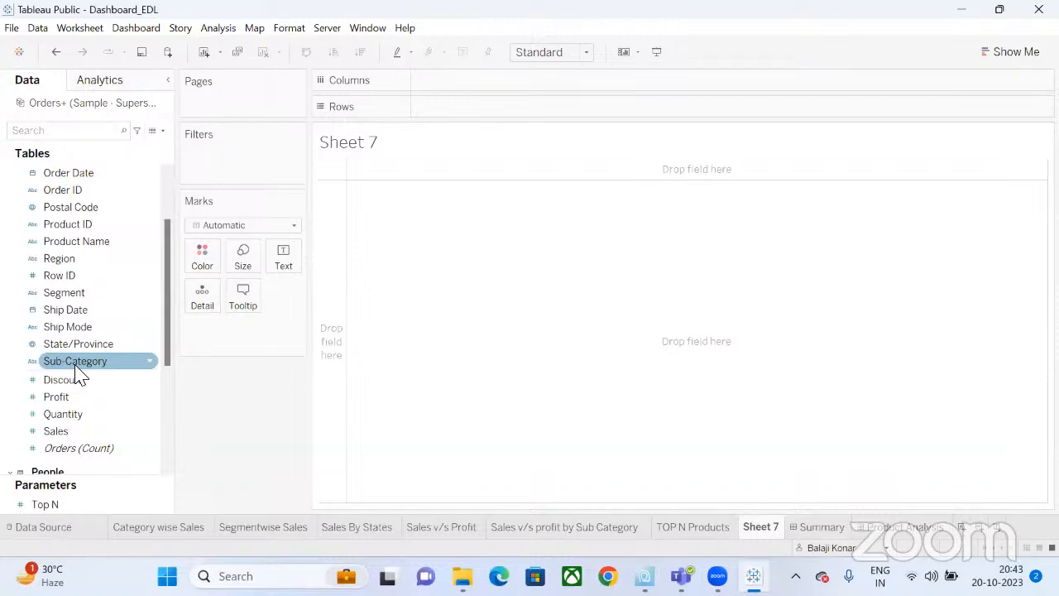
{"action": "left_click_drag", "start_coordinate": [77, 374], "coordinate": [284, 263]}
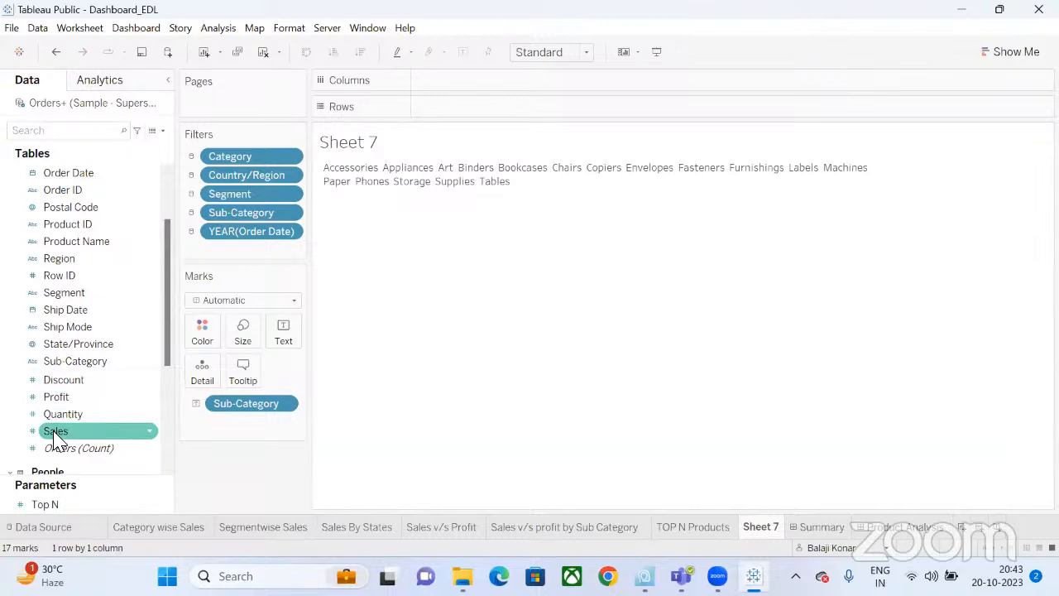
{"action": "left_click_drag", "start_coordinate": [56, 437], "coordinate": [235, 335]}
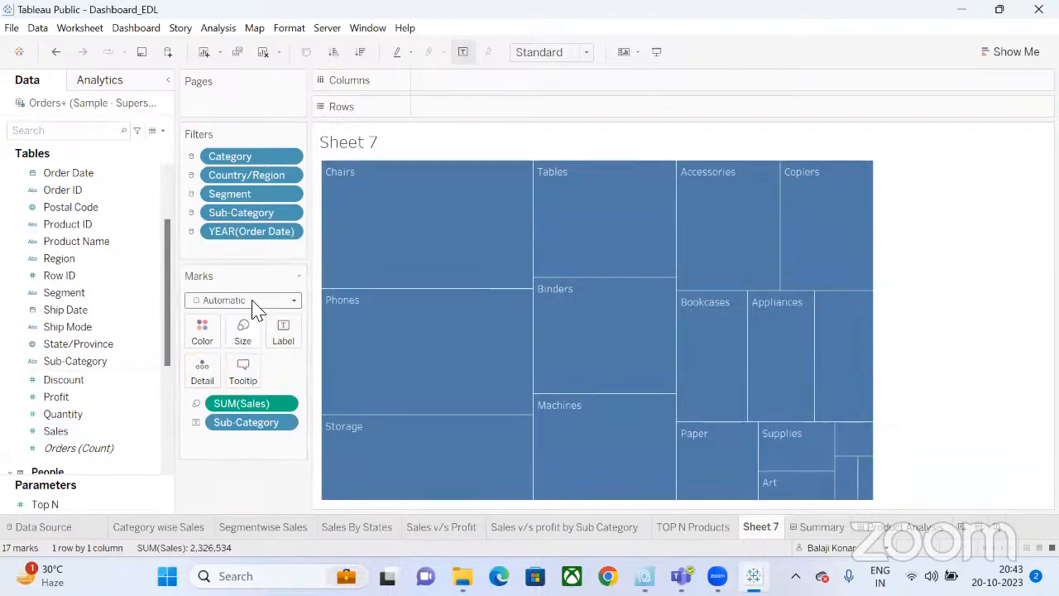
{"action": "left_click", "coordinate": [252, 302]}
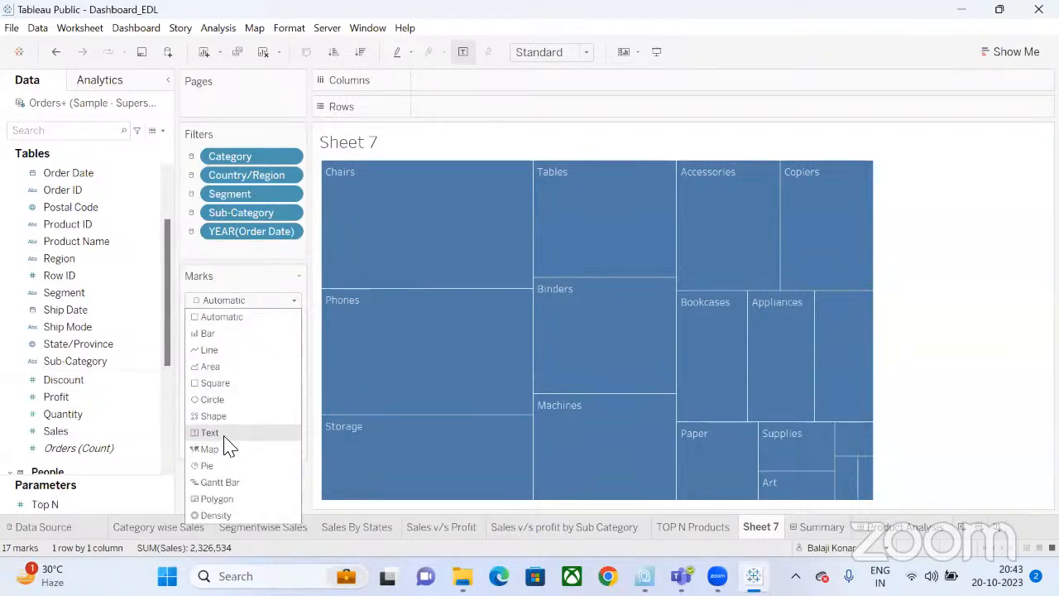
{"action": "left_click", "coordinate": [316, 286]}
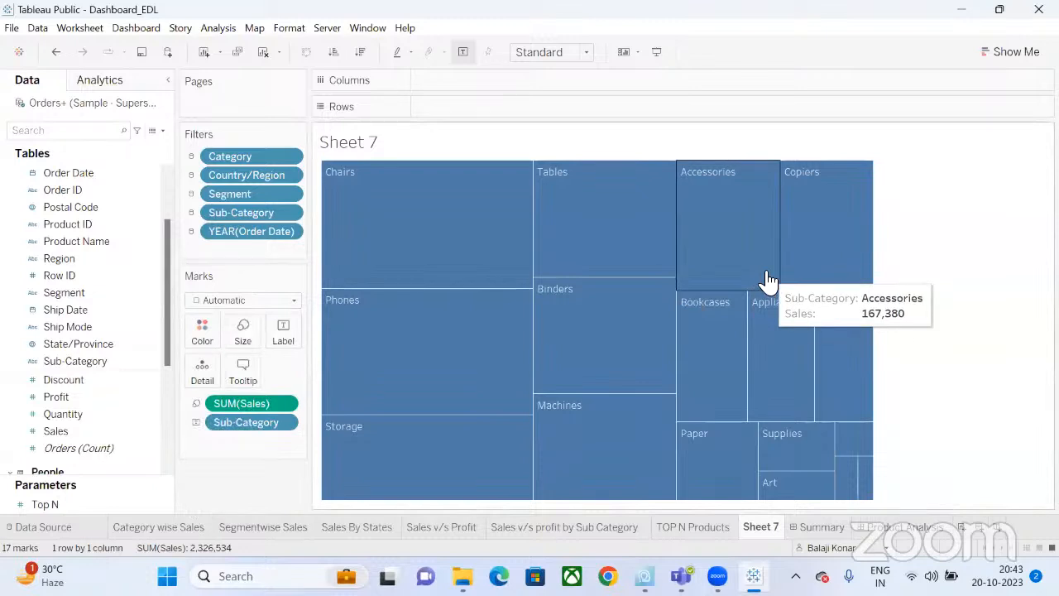
{"action": "left_click", "coordinate": [237, 300]}
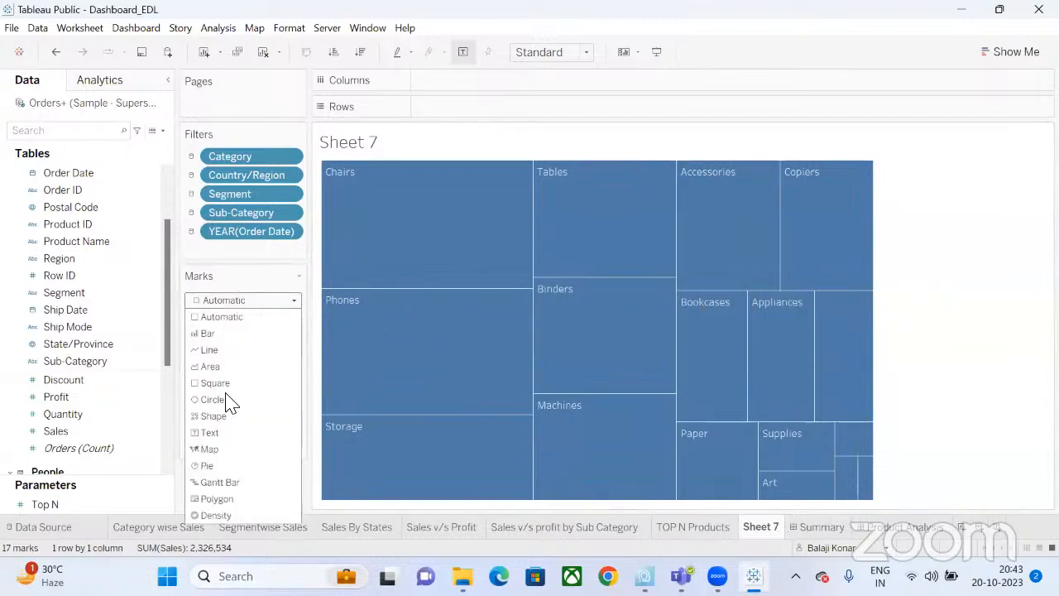
{"action": "left_click", "coordinate": [225, 437]}
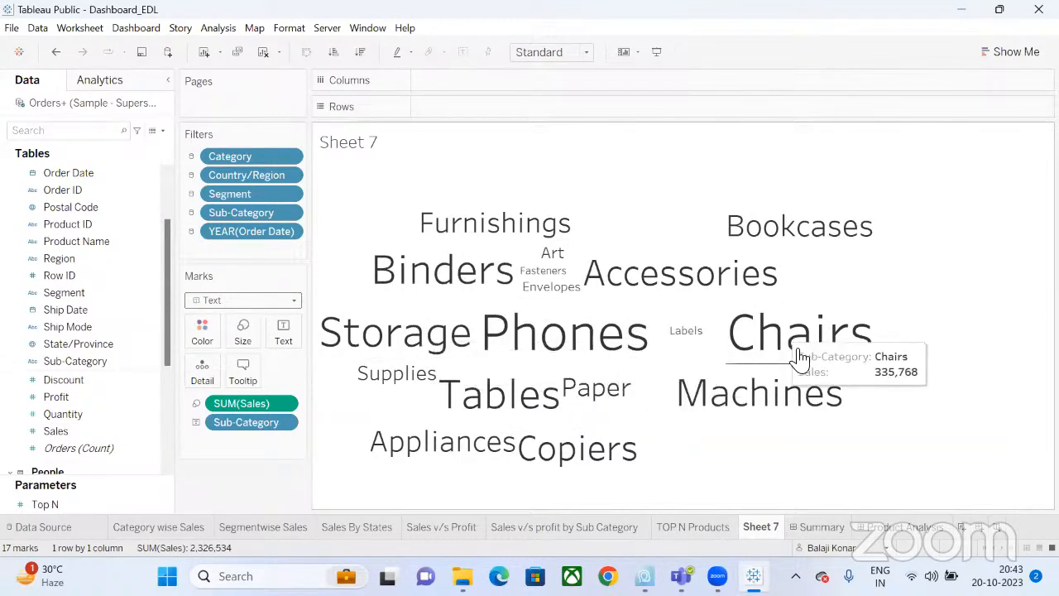
{"action": "left_click", "coordinate": [722, 530]}
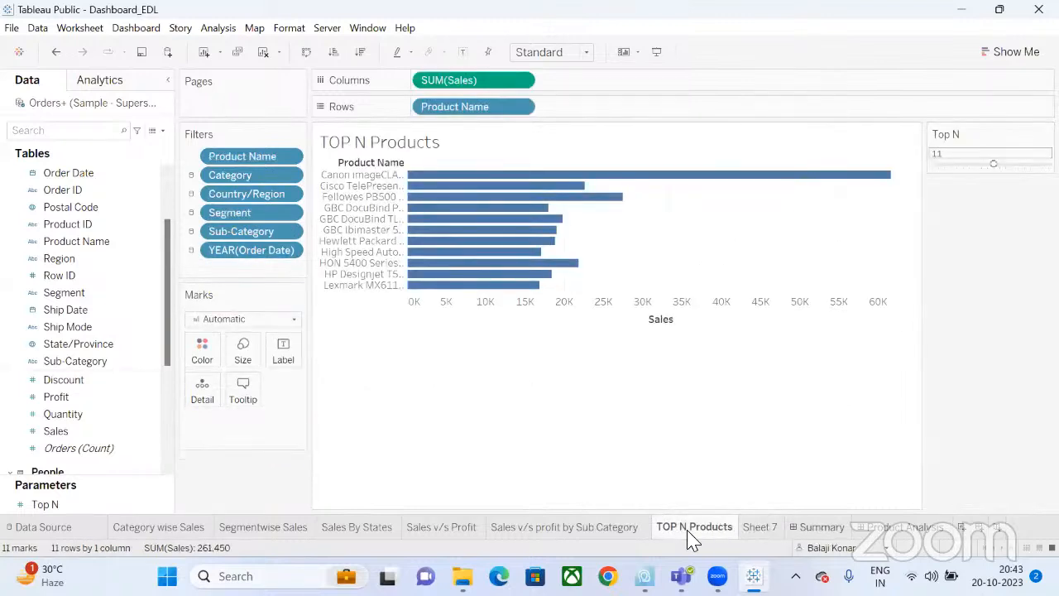
{"action": "left_click", "coordinate": [614, 529]}
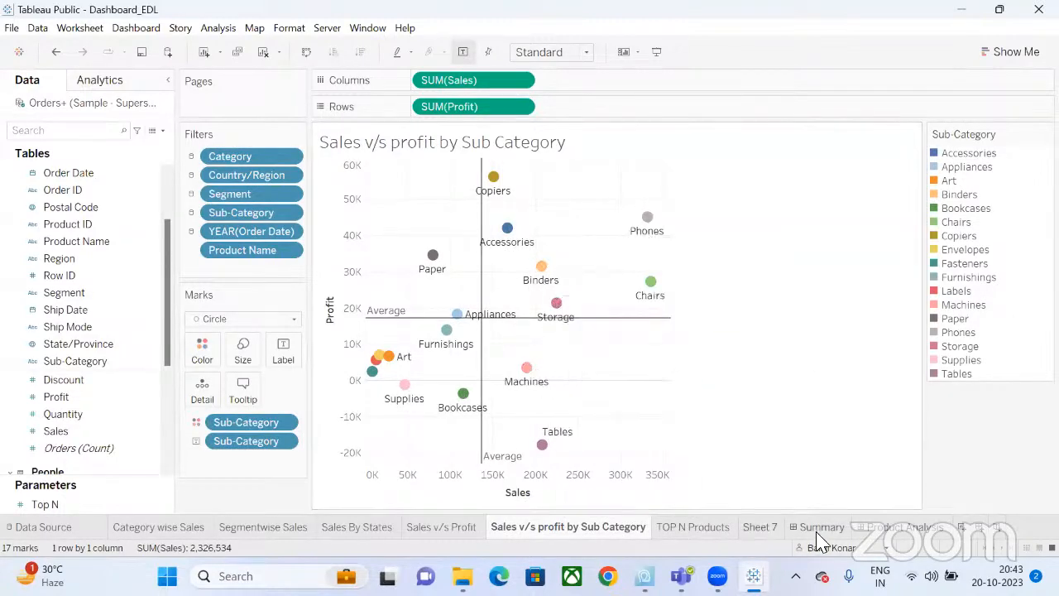
{"action": "left_click", "coordinate": [752, 533]}
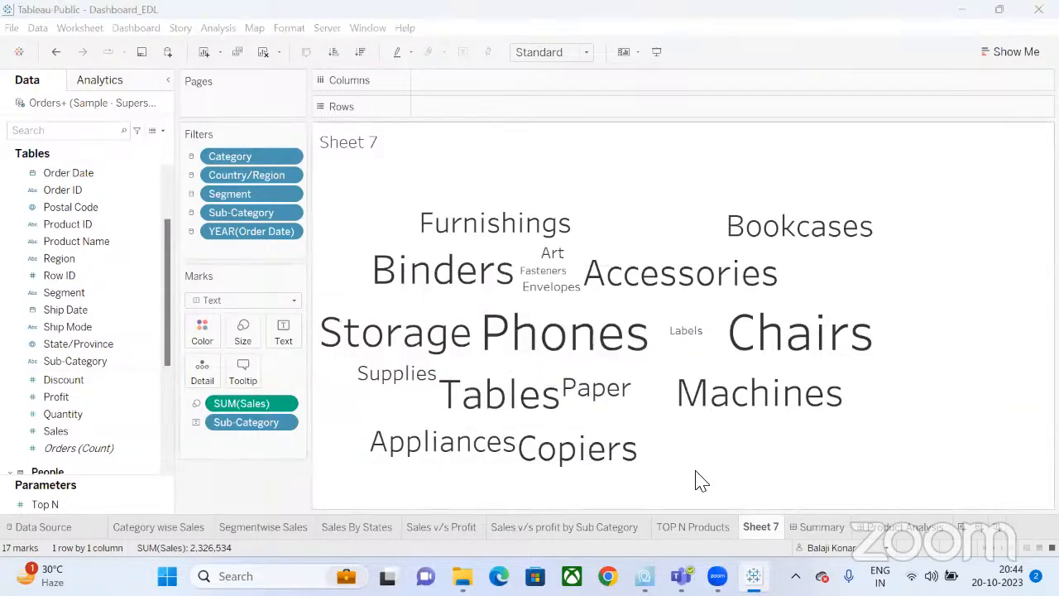
Colour the words by Sub-Category and rename Sheet 7 to 'Word Cloud'.
{"action": "left_click", "coordinate": [63, 362]}
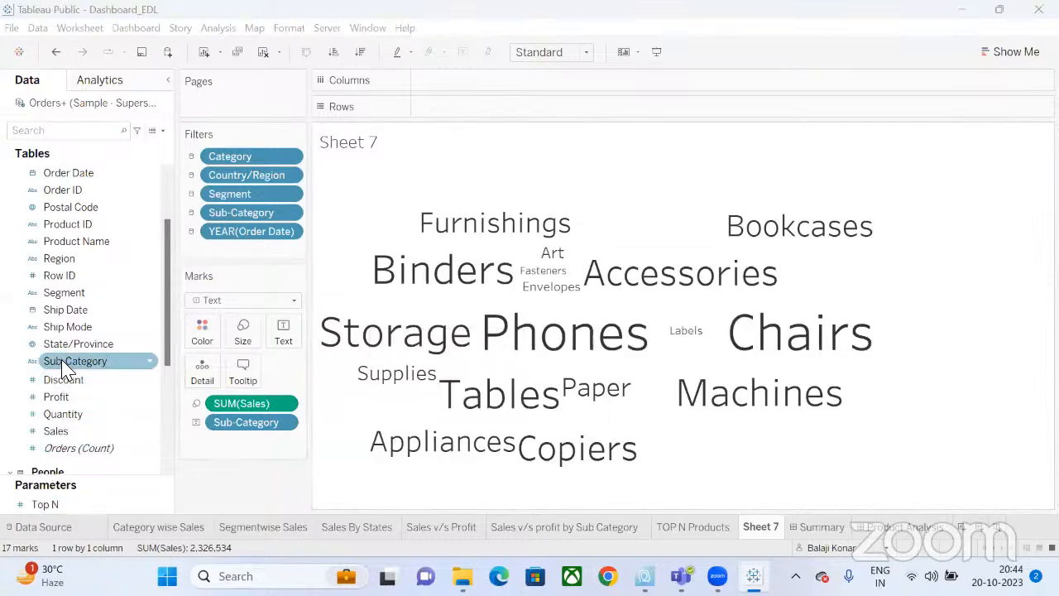
{"action": "left_click_drag", "start_coordinate": [62, 366], "coordinate": [197, 332]}
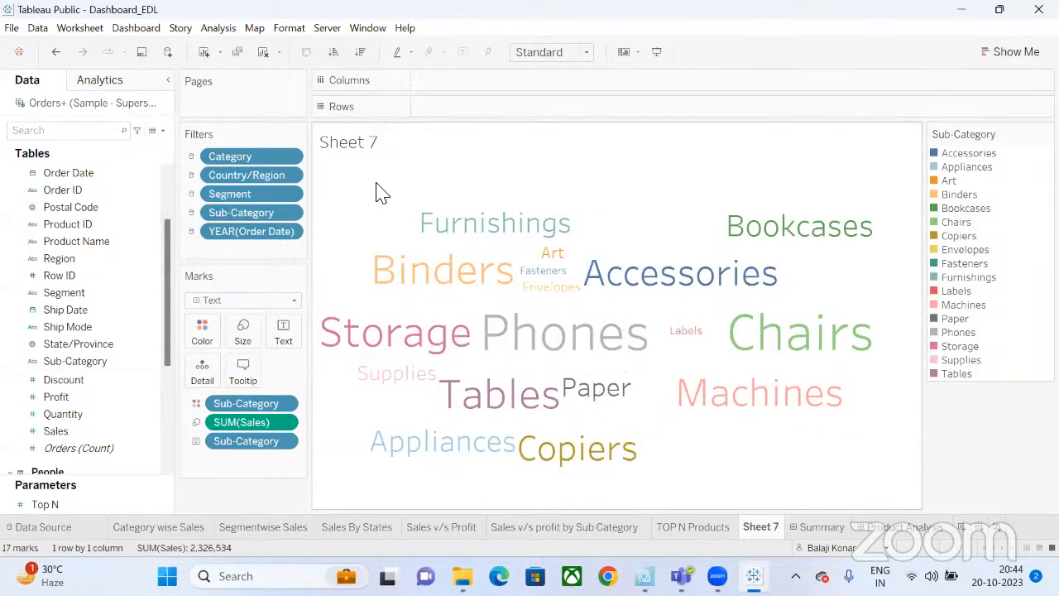
{"action": "double_click", "coordinate": [754, 529]}
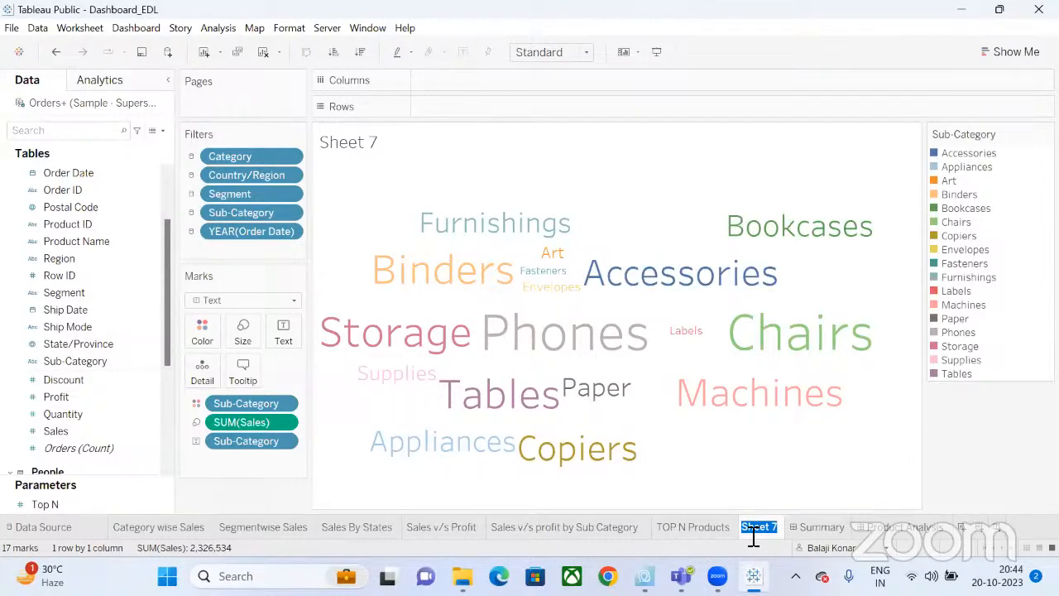
{"action": "type", "text": "Word Cloud"}
{"action": "key", "text": "Return"}
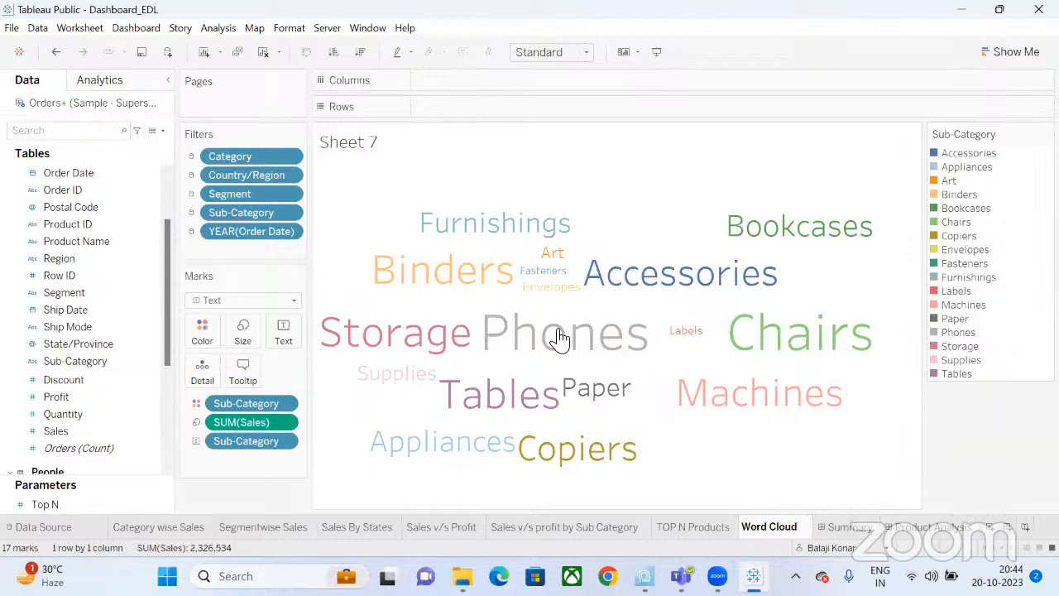
Retitle the sheet 'Sales by Sub Category' at font size 12, then show Product Analysis.
{"action": "double_click", "coordinate": [341, 141]}
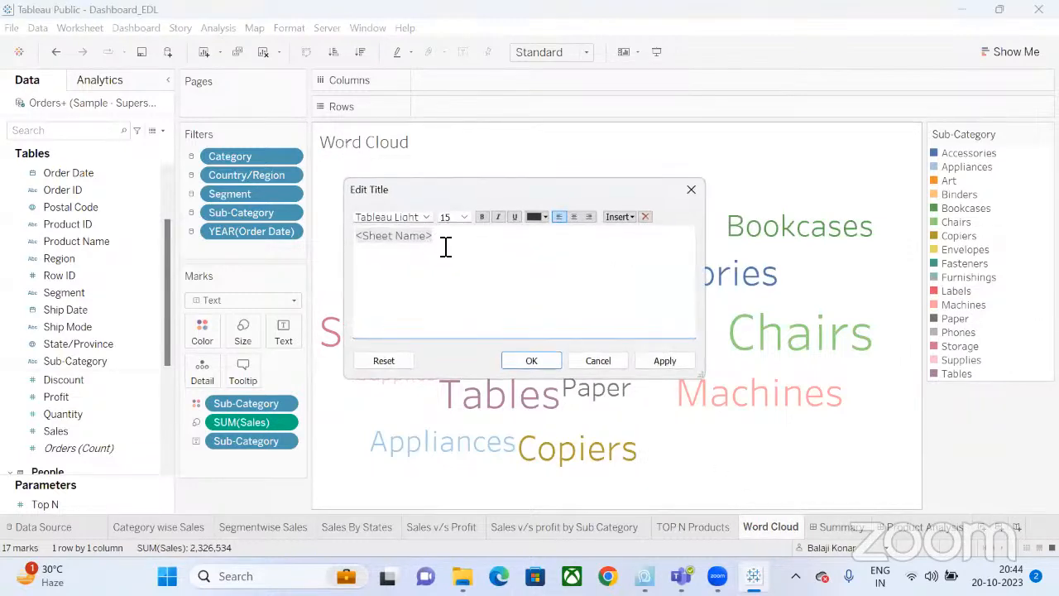
{"action": "left_click_drag", "start_coordinate": [452, 239], "coordinate": [334, 230]}
{"action": "type", "text": "Sal"}
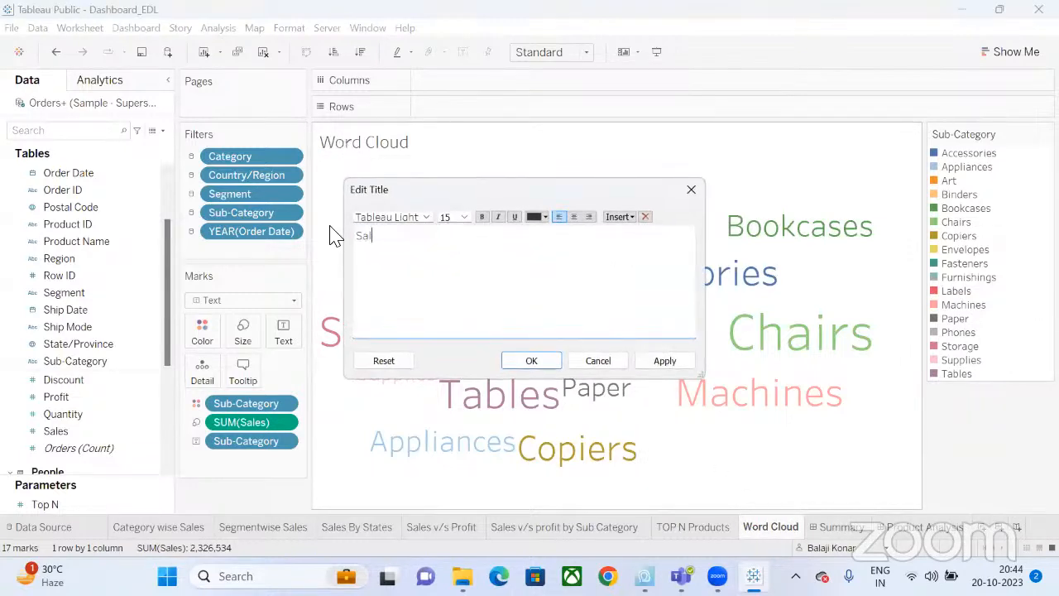
{"action": "type", "text": "es by Sub Category"}
{"action": "left_click_drag", "start_coordinate": [470, 237], "coordinate": [358, 236]}
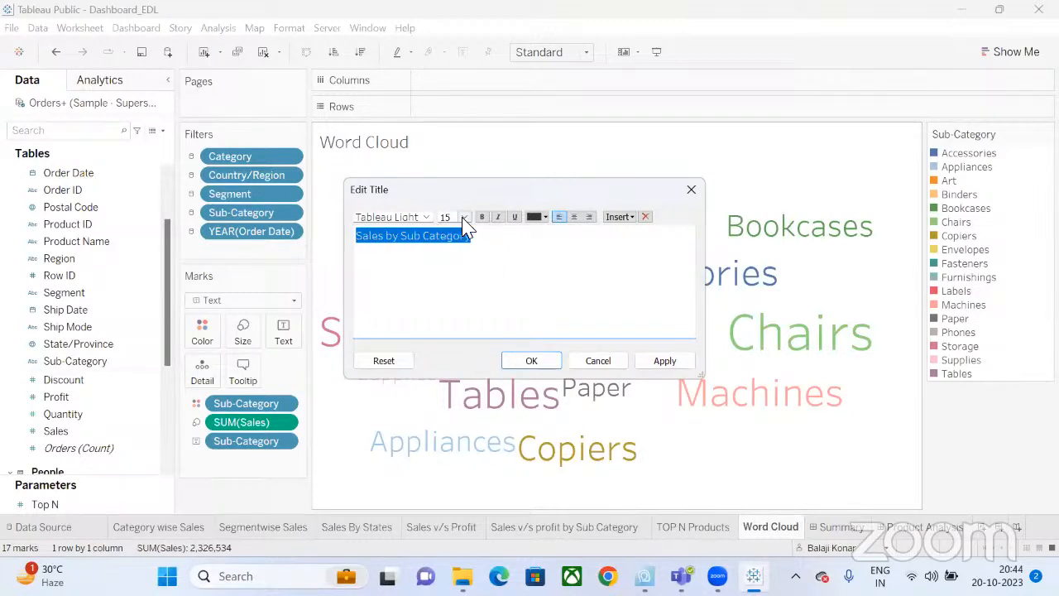
{"action": "left_click", "coordinate": [464, 217]}
{"action": "left_click", "coordinate": [454, 269]}
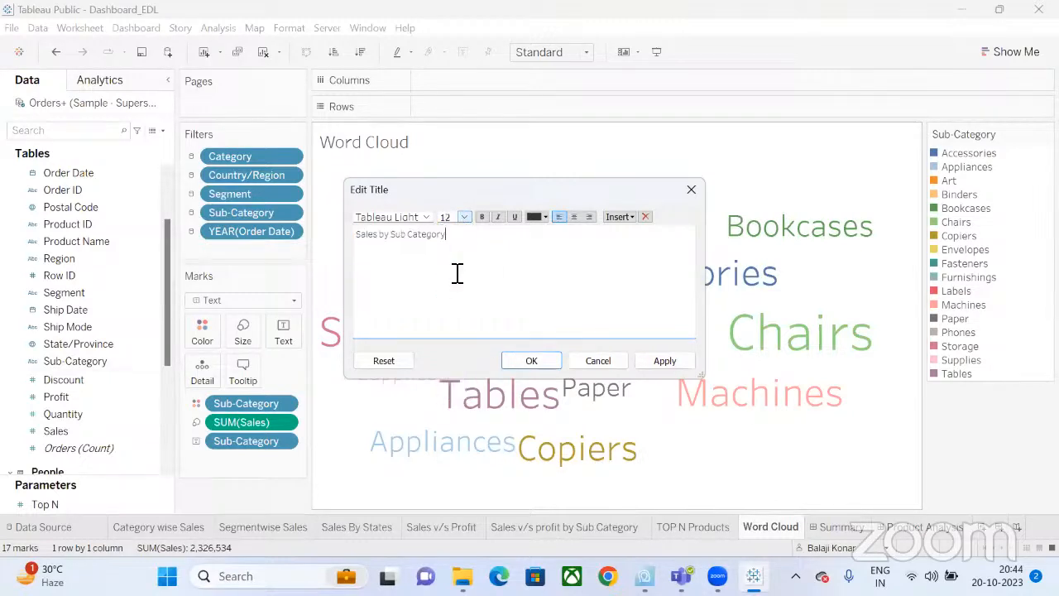
{"action": "left_click", "coordinate": [532, 361]}
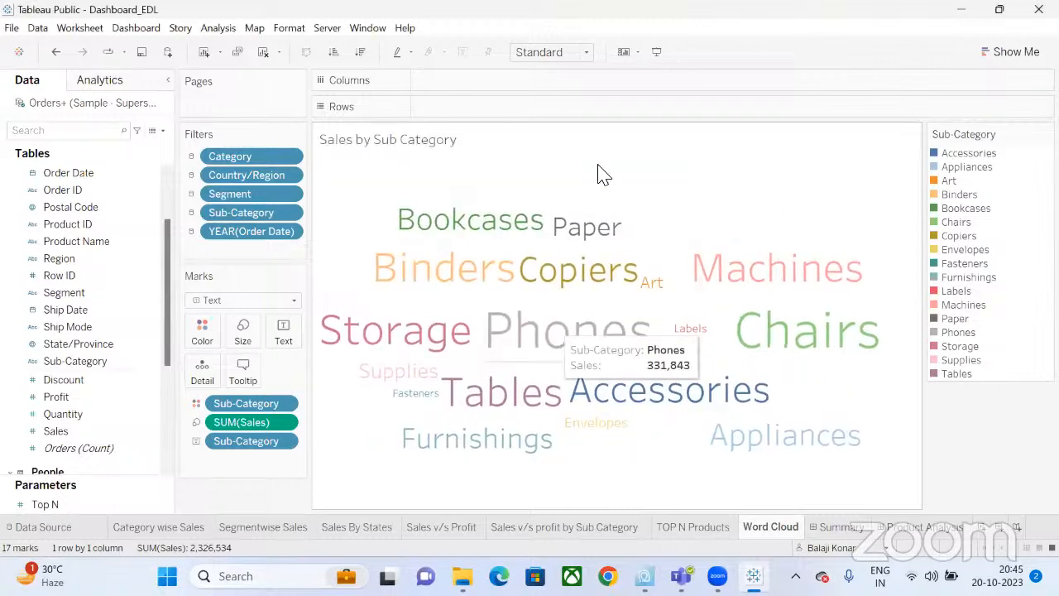
{"action": "left_click", "coordinate": [917, 533]}
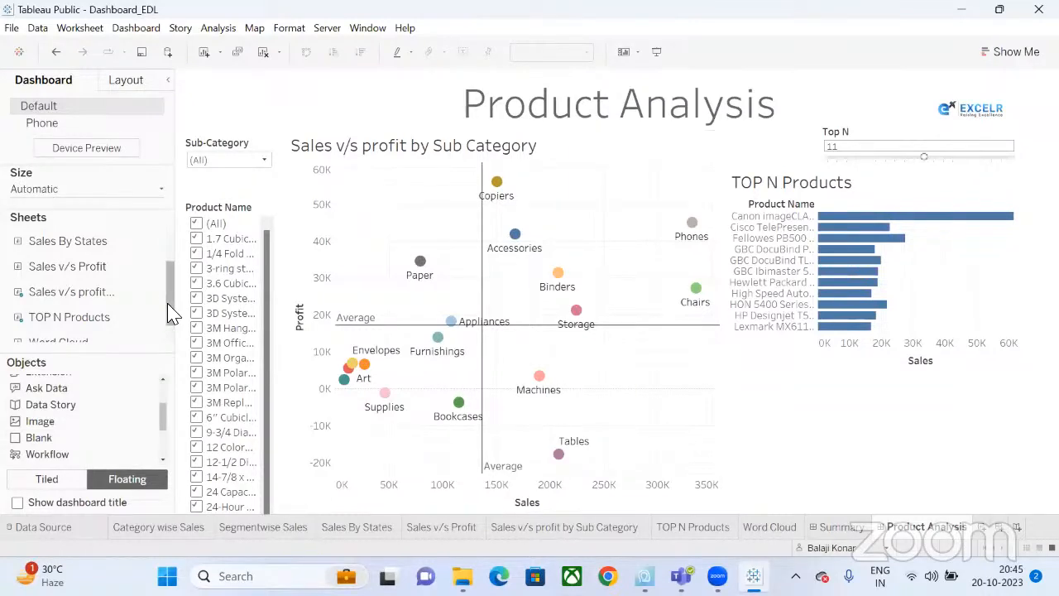
Place the Word Cloud sheet on the dashboard and widen it to the right edge.
{"action": "scroll", "coordinate": [171, 315], "scroll_direction": "down", "scroll_amount": 1}
{"action": "left_click_drag", "start_coordinate": [161, 328], "coordinate": [821, 405]}
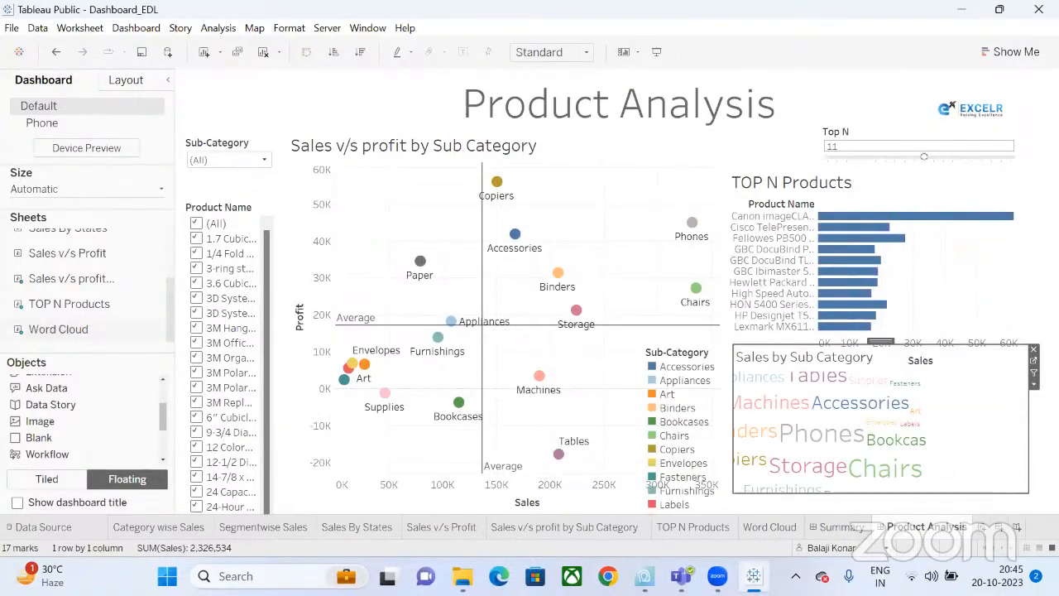
{"action": "left_click_drag", "start_coordinate": [1025, 497], "coordinate": [1057, 511]}
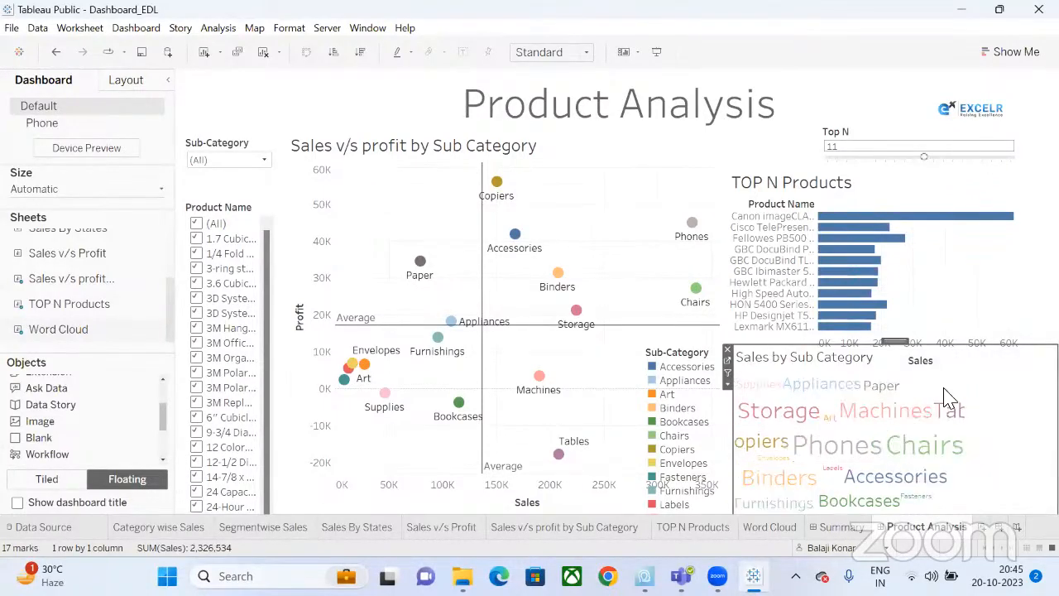
Set the Word Cloud sheet's fit to Entire View.
{"action": "left_click", "coordinate": [768, 526]}
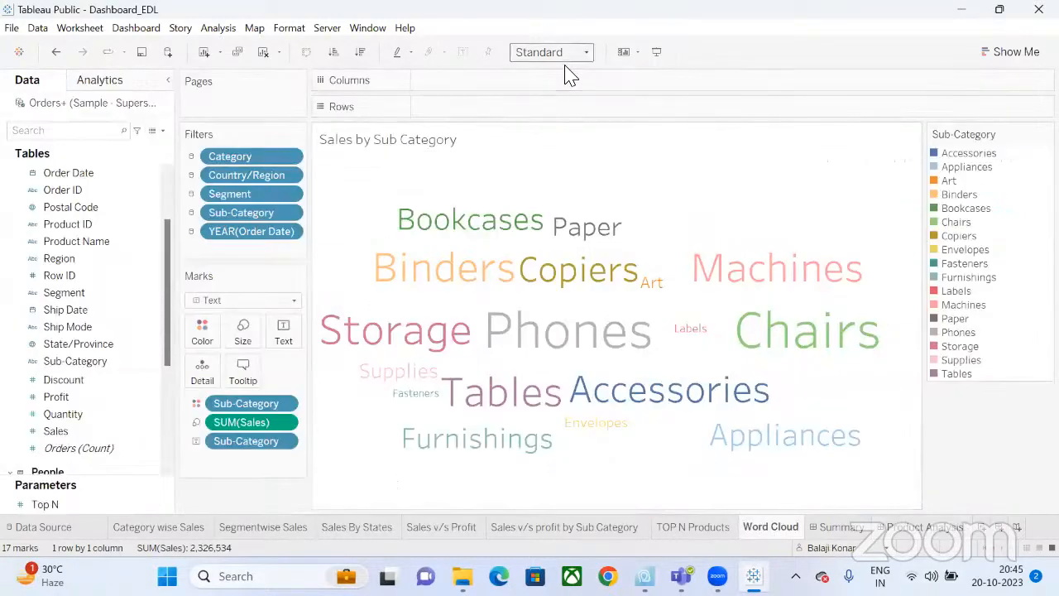
{"action": "left_click", "coordinate": [586, 53]}
{"action": "left_click", "coordinate": [568, 111]}
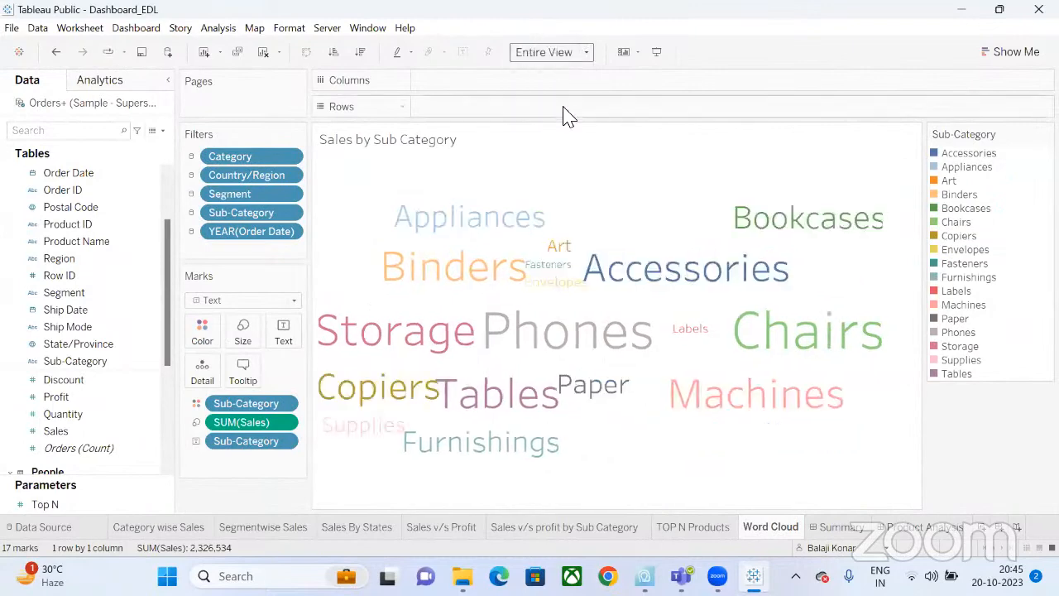
{"action": "left_click", "coordinate": [905, 529]}
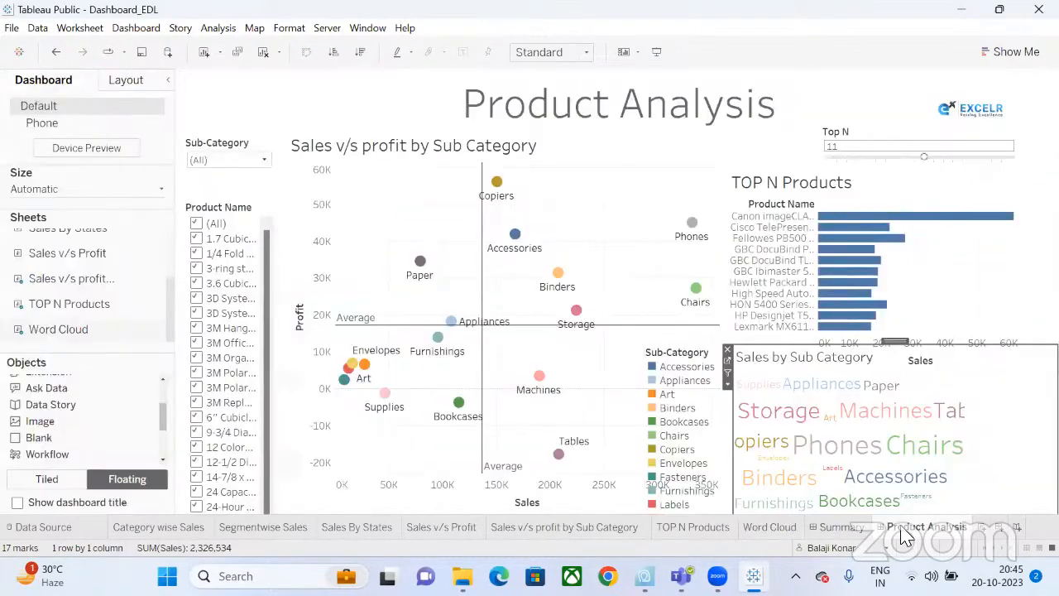
Replace it with a floating word cloud sized to fill the dashboard's lower right.
{"action": "left_click", "coordinate": [728, 357]}
{"action": "double_click", "coordinate": [56, 329]}
{"action": "left_click_drag", "start_coordinate": [58, 340], "coordinate": [725, 350]}
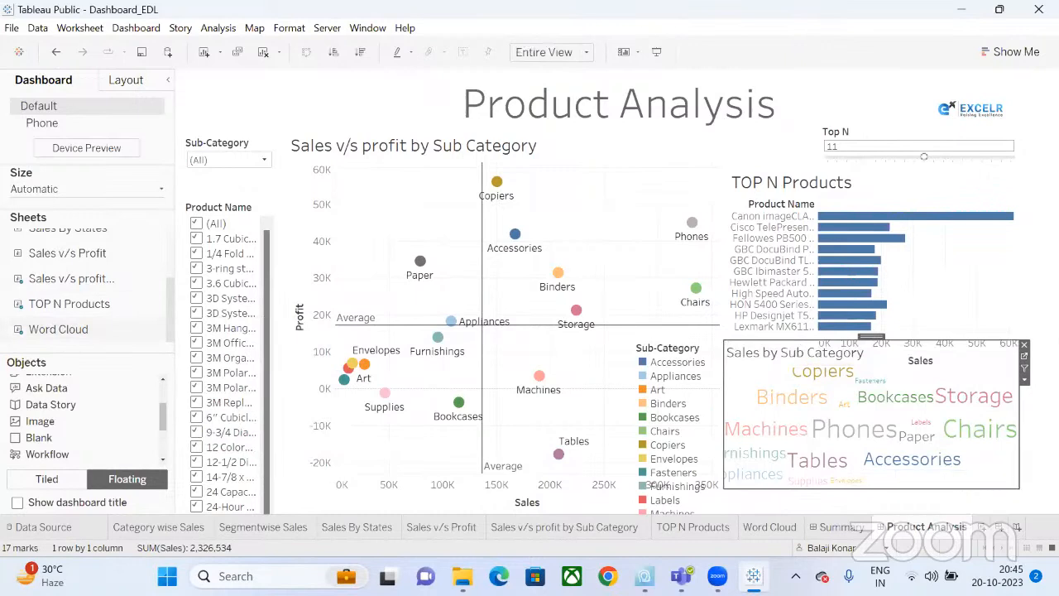
{"action": "left_click_drag", "start_coordinate": [1018, 486], "coordinate": [1057, 513]}
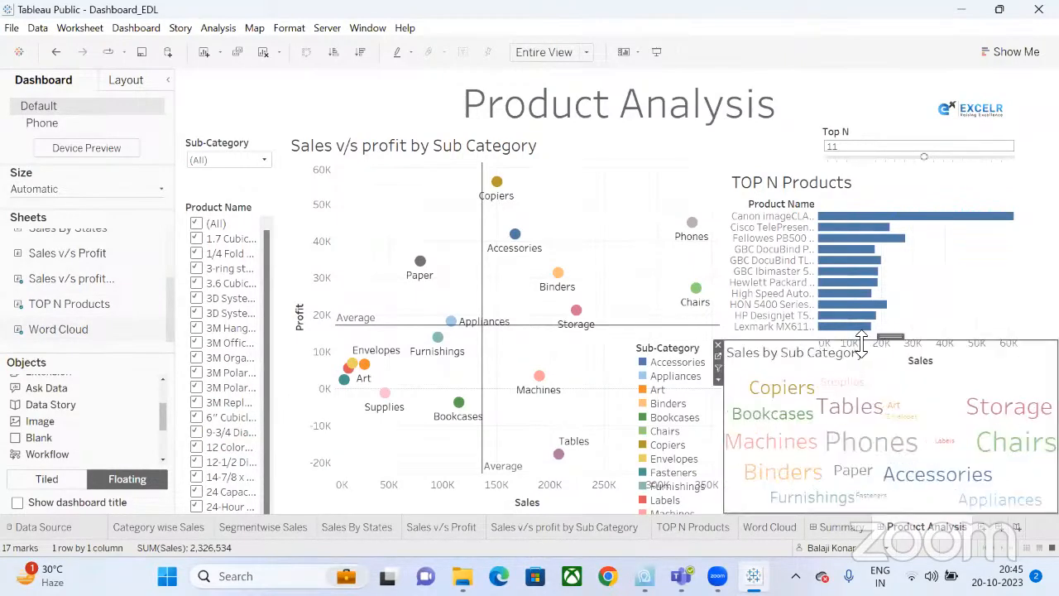
{"action": "left_click_drag", "start_coordinate": [860, 340], "coordinate": [867, 361]}
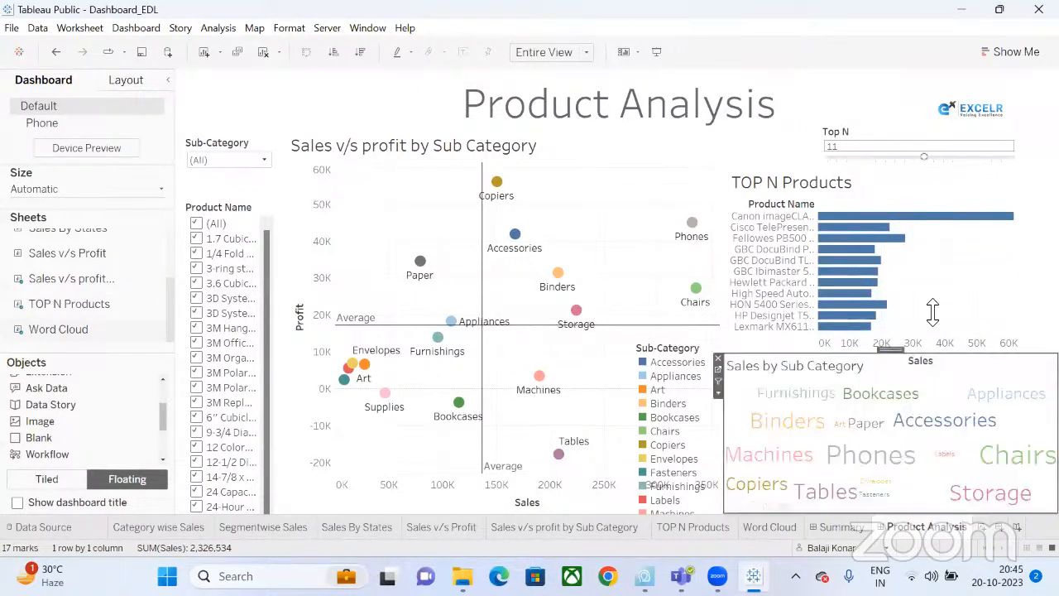
Shorten the TOP N Products chart so it sits above the word cloud.
{"action": "left_click", "coordinate": [933, 311]}
{"action": "left_click_drag", "start_coordinate": [892, 395], "coordinate": [891, 340]}
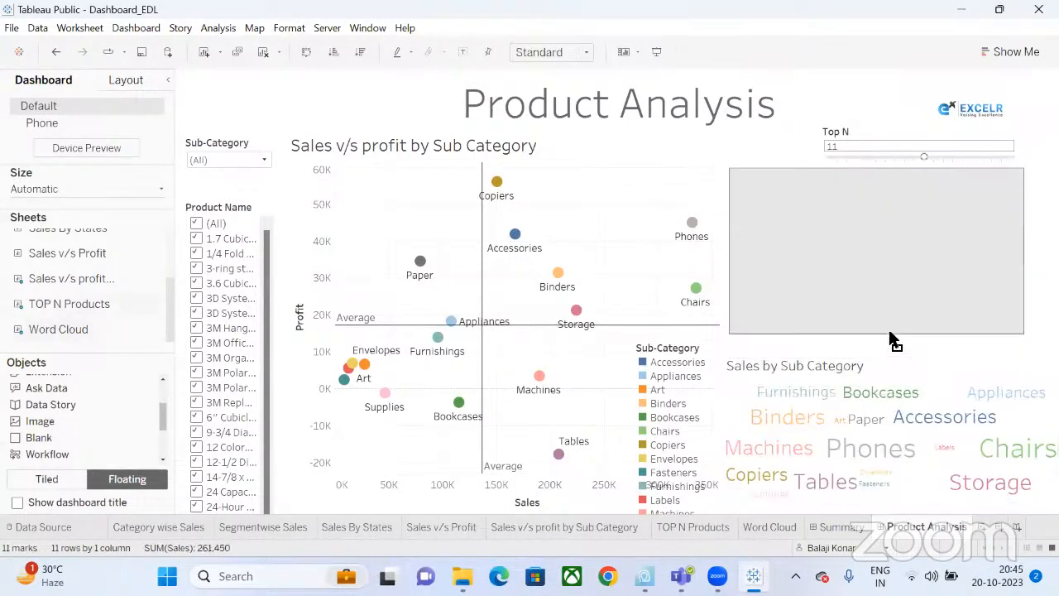
{"action": "left_click", "coordinate": [898, 375]}
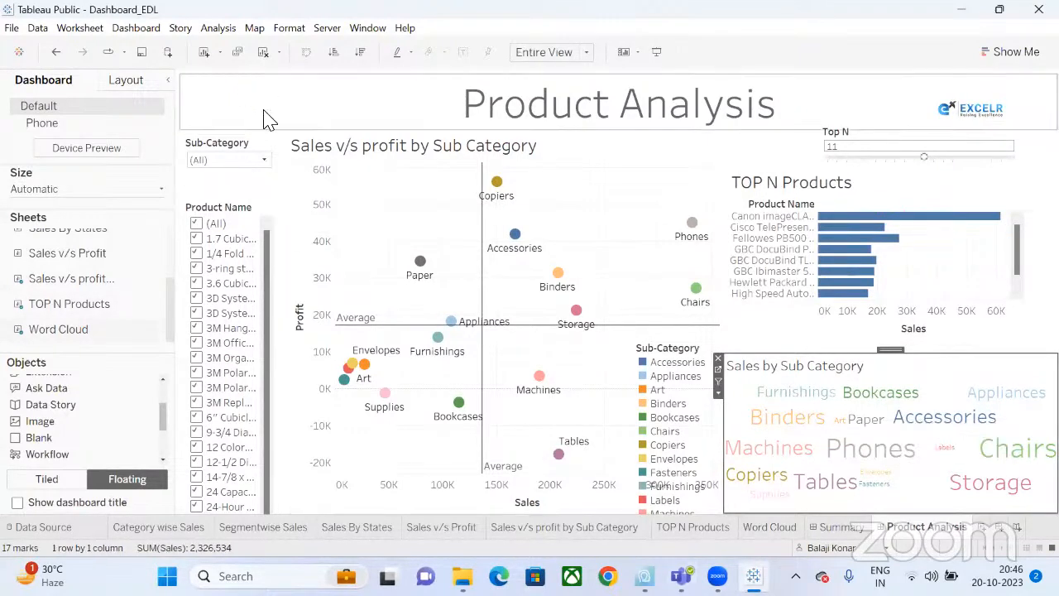
{"action": "left_click", "coordinate": [281, 211]}
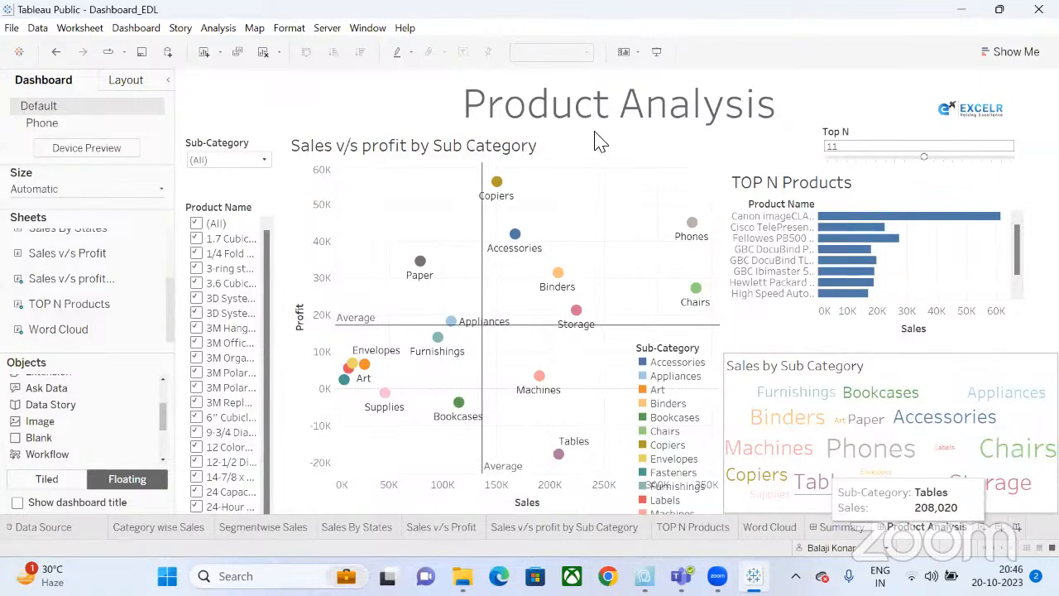
{"action": "left_click", "coordinate": [761, 526]}
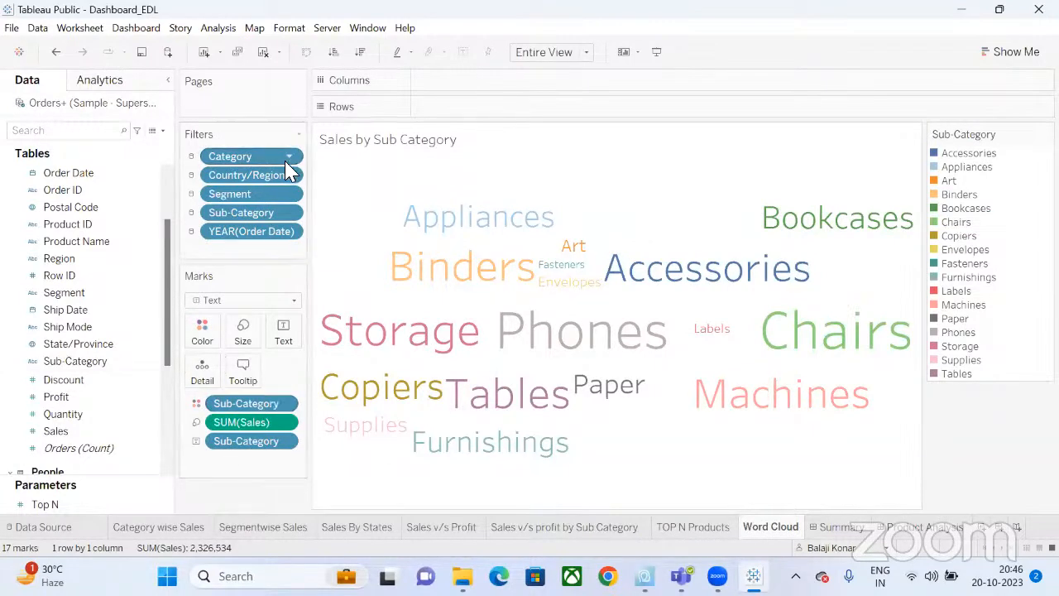
Create Sheet 8 with Sub-Category on Columns, then delete Sheet 8.
{"action": "left_click", "coordinate": [983, 528]}
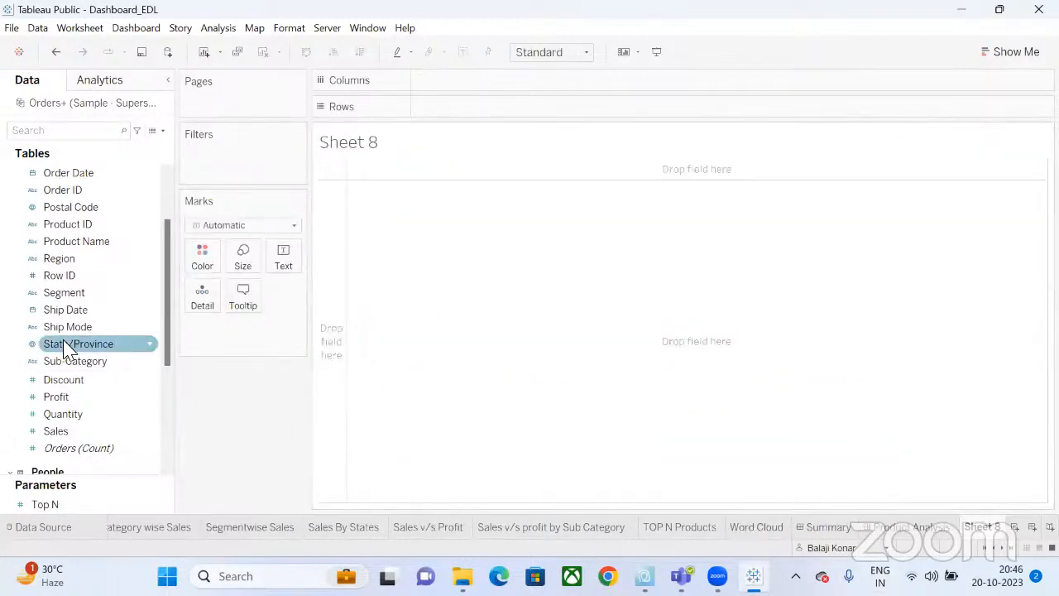
{"action": "left_click_drag", "start_coordinate": [68, 367], "coordinate": [496, 83]}
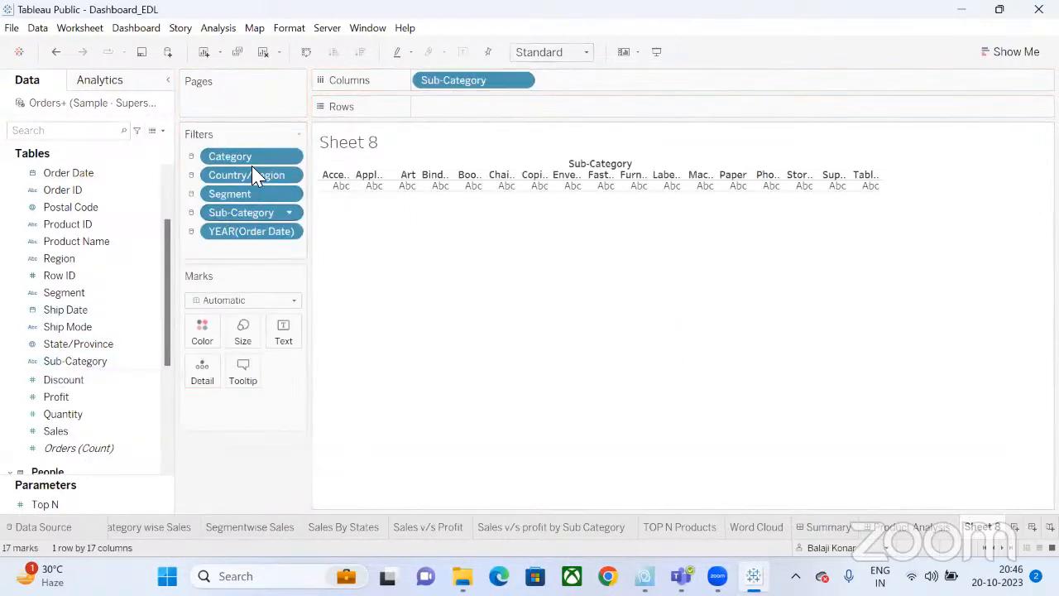
{"action": "right_click", "coordinate": [998, 536]}
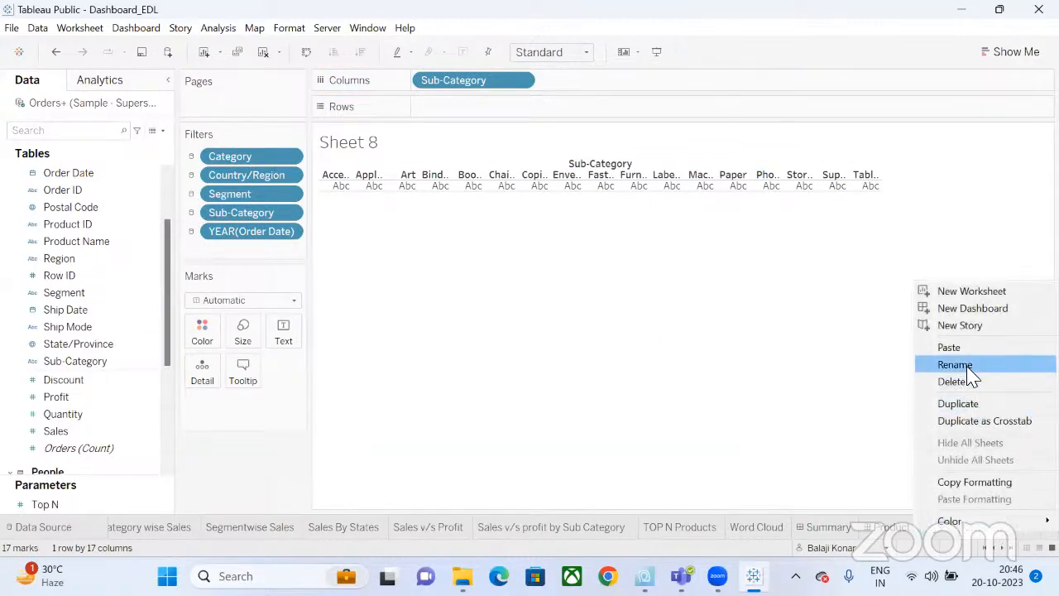
{"action": "left_click", "coordinate": [951, 382]}
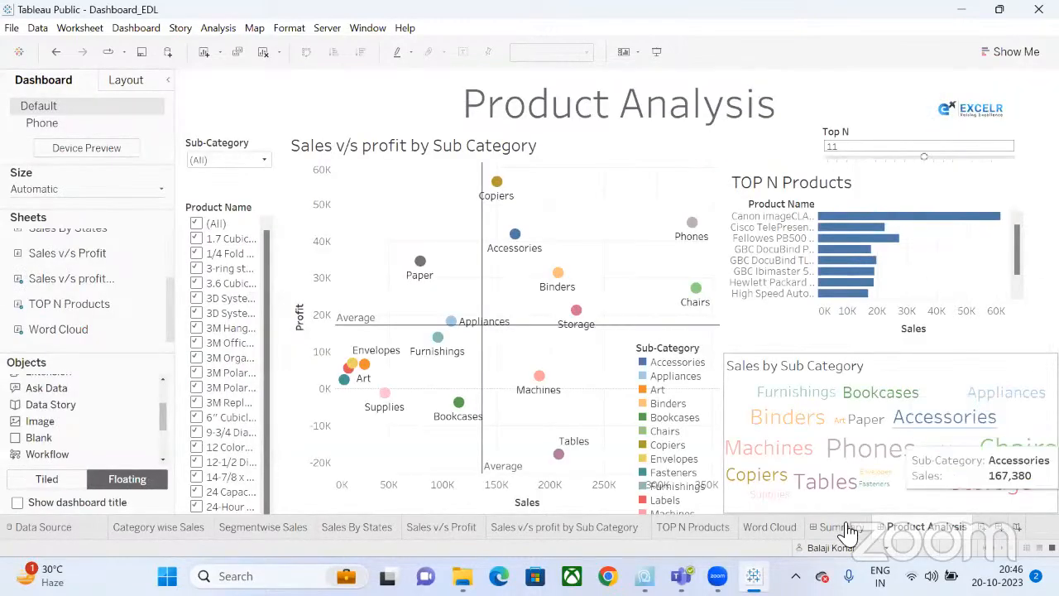
Return to the Word Cloud sheet and show the Marks type dropdown.
{"action": "left_click", "coordinate": [778, 527]}
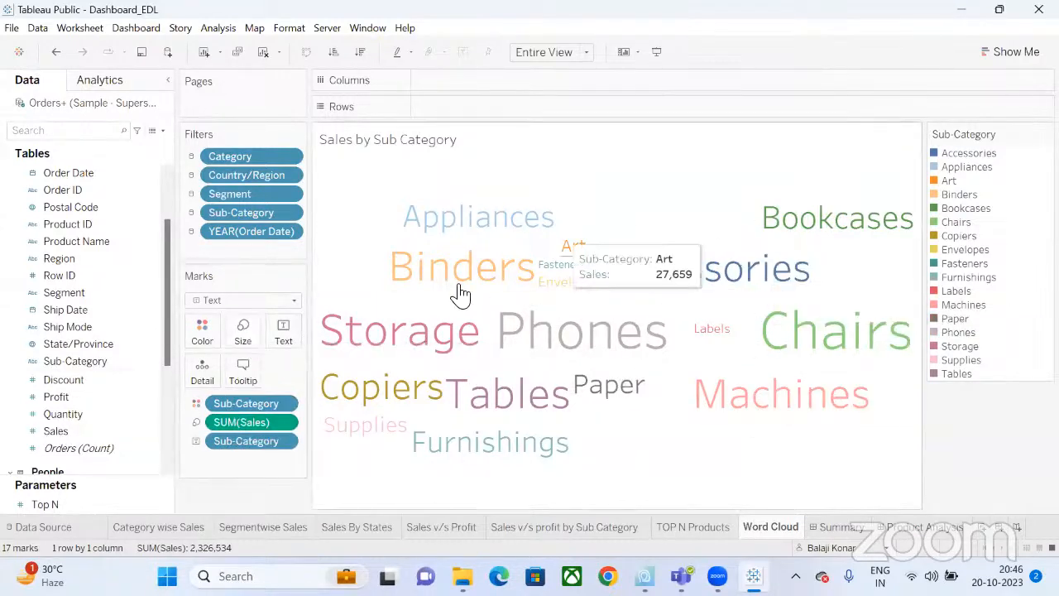
{"action": "left_click", "coordinate": [202, 302]}
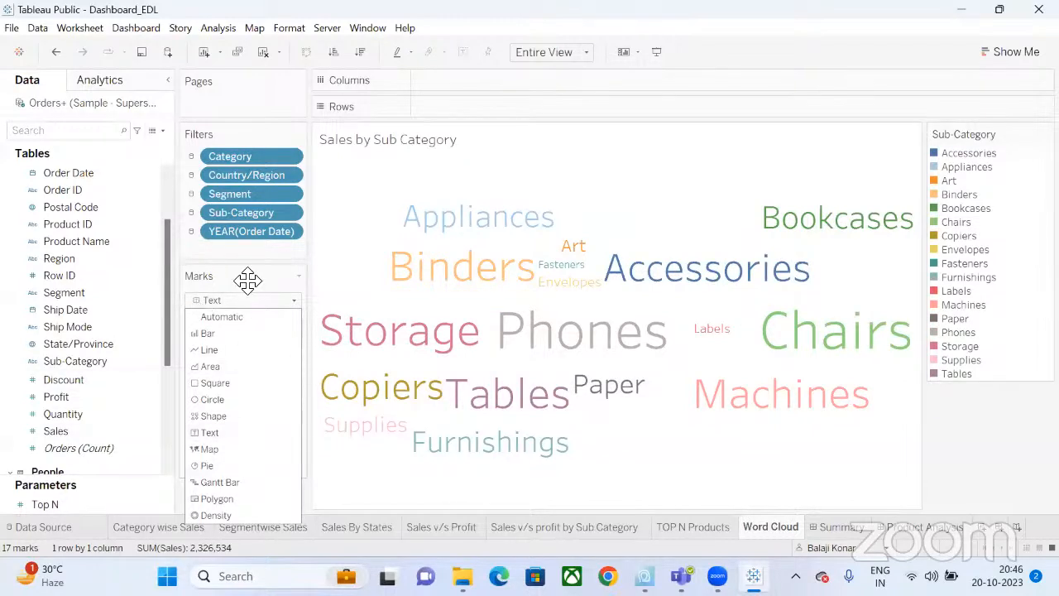
Close the Marks type list with Text still selected.
{"action": "left_click", "coordinate": [244, 276]}
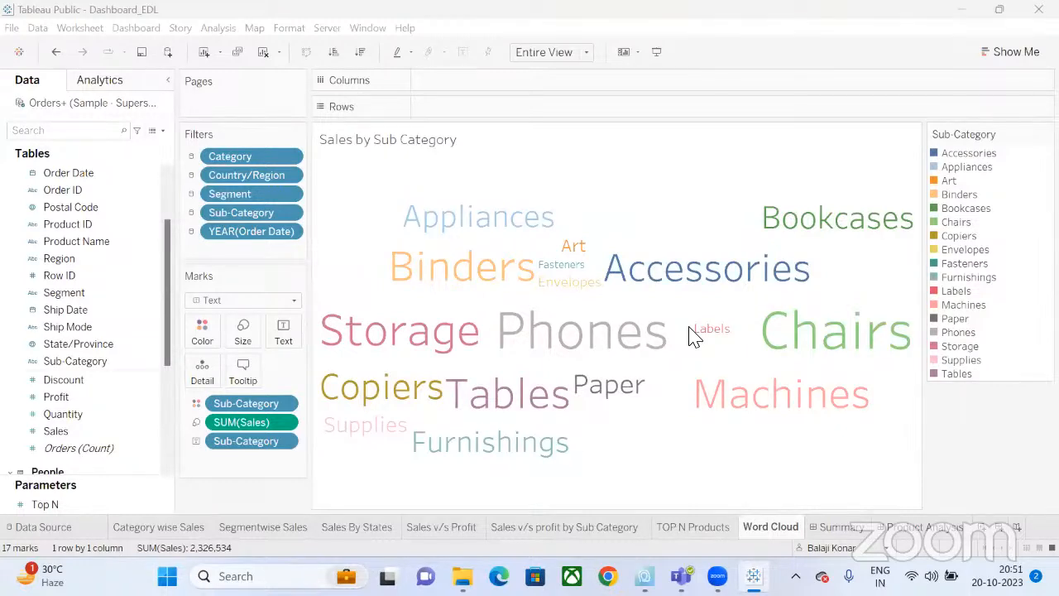
Switch with Ctrl+Tab to the Product Analysis dashboard showing the coloured word cloud.
{"action": "key", "text": "ctrl+Tab"}
{"action": "key", "text": "ctrl+Tab"}
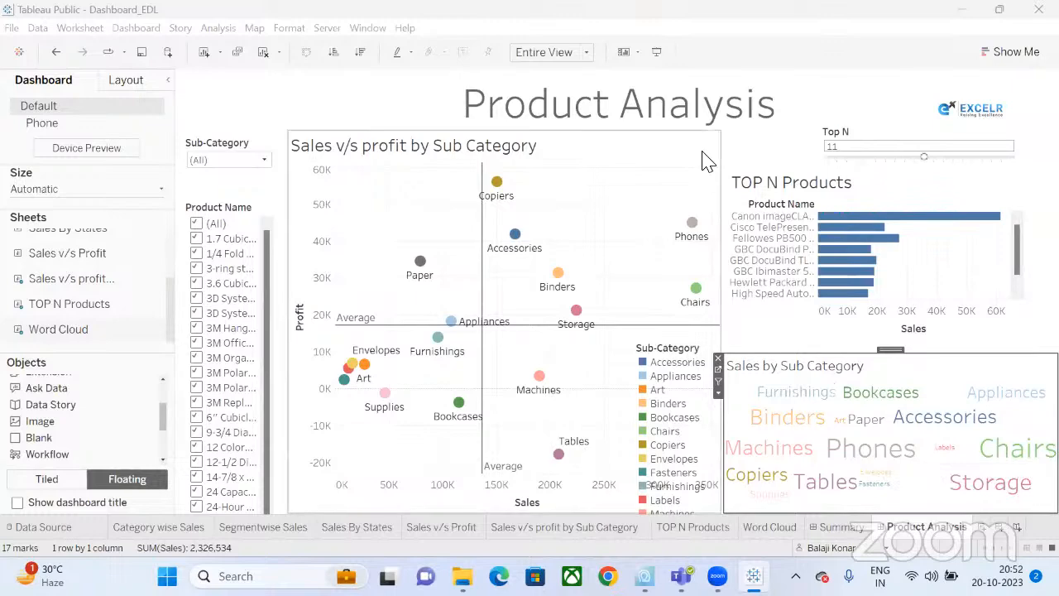
Open the Summary tab to view the Sales Analytics Dashboard.
{"action": "left_click", "coordinate": [837, 527]}
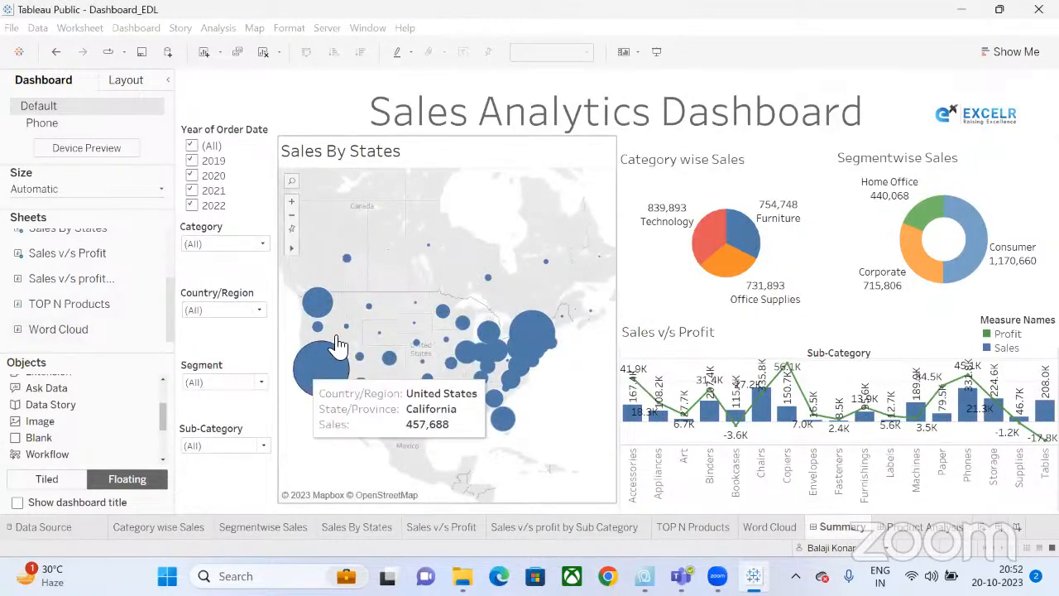
Highlight California's sales bubble, clear it, and switch to the Product Analysis dashboard.
{"action": "left_click", "coordinate": [324, 370]}
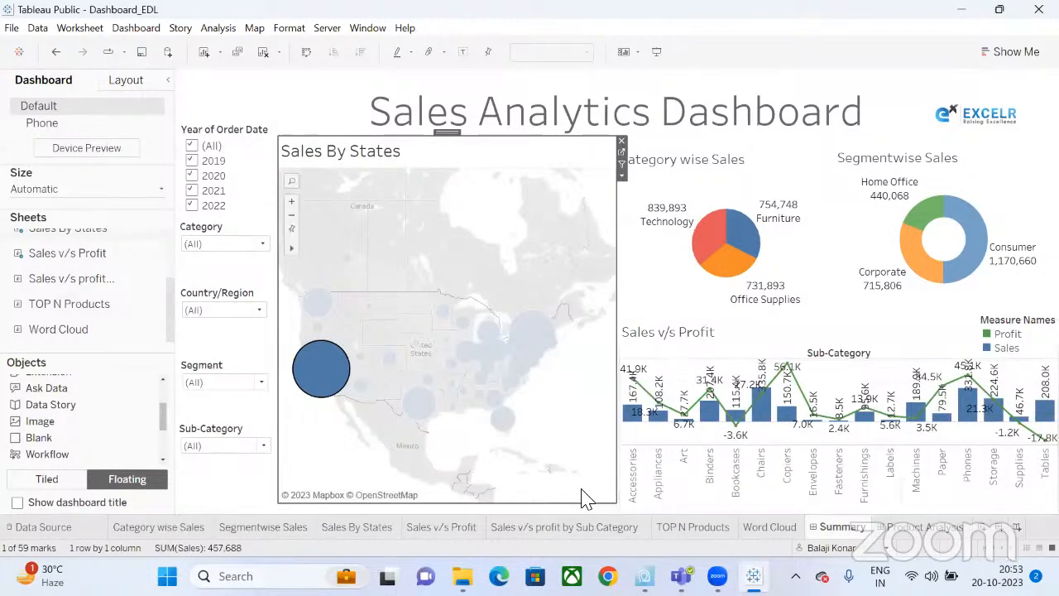
{"action": "left_click", "coordinate": [327, 385]}
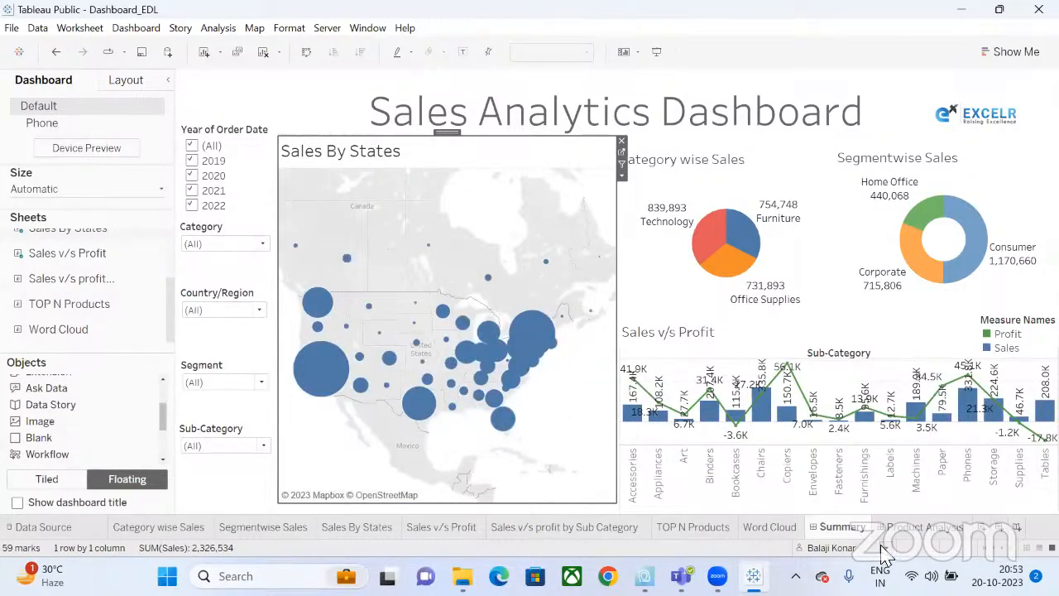
{"action": "left_click", "coordinate": [905, 528]}
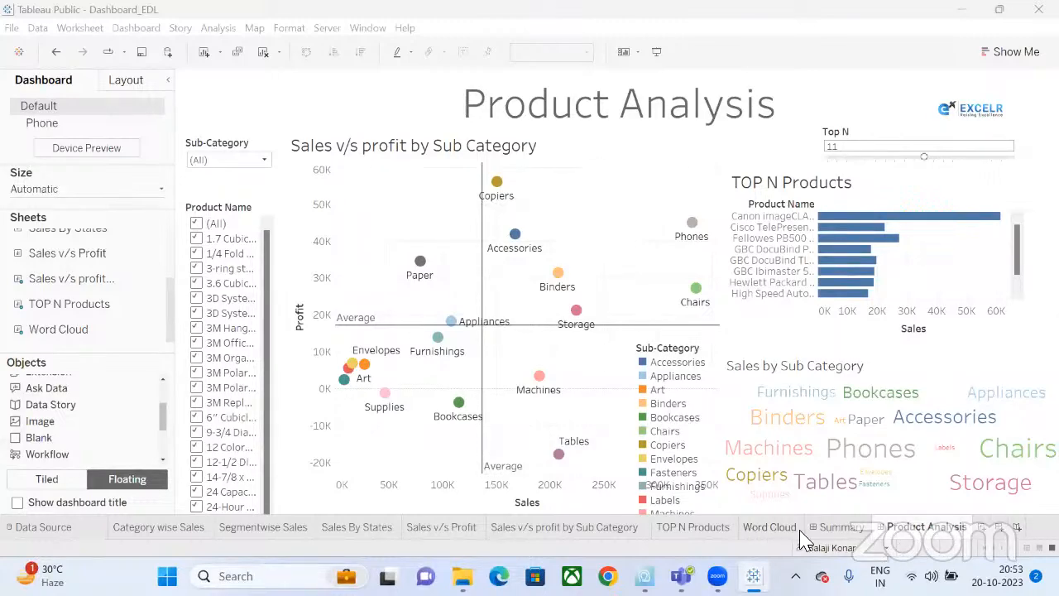
On the Sales Analytics map, check New York, California and Washington sales, then deselect all states.
{"action": "left_click", "coordinate": [823, 529]}
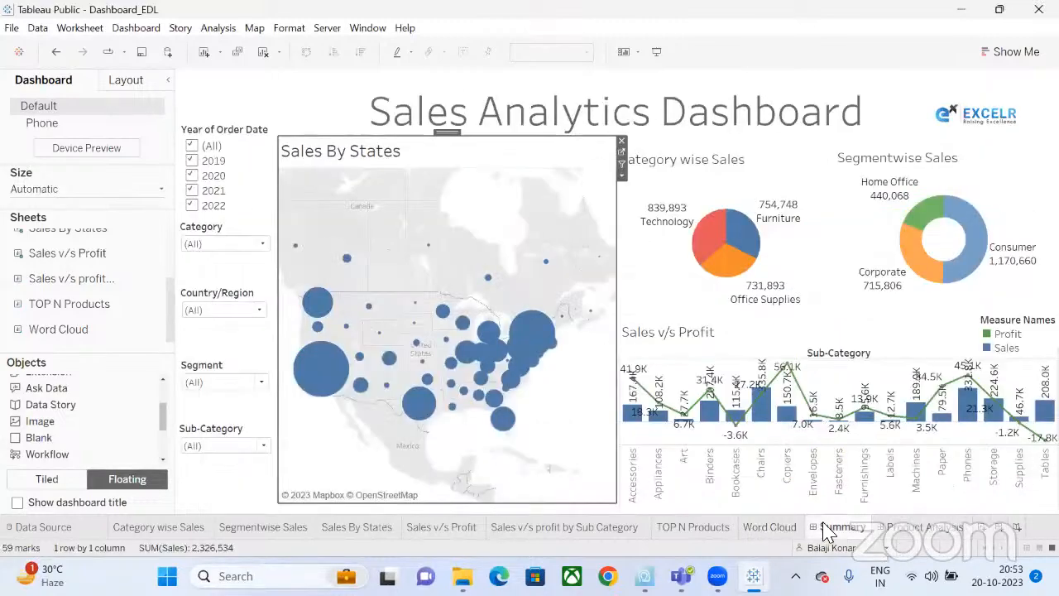
{"action": "left_click", "coordinate": [609, 372]}
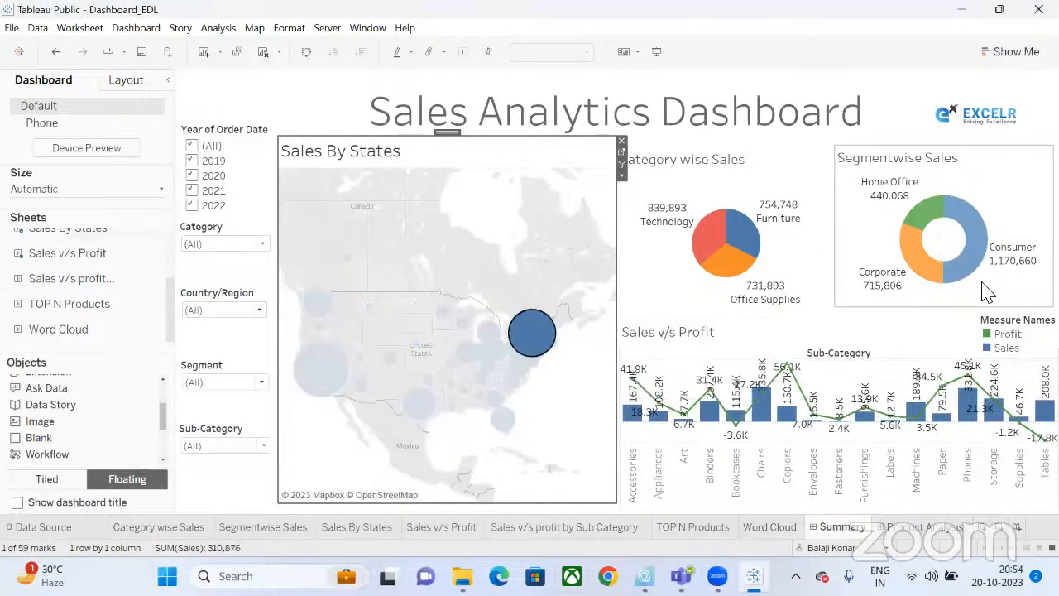
{"action": "left_click", "coordinate": [318, 364]}
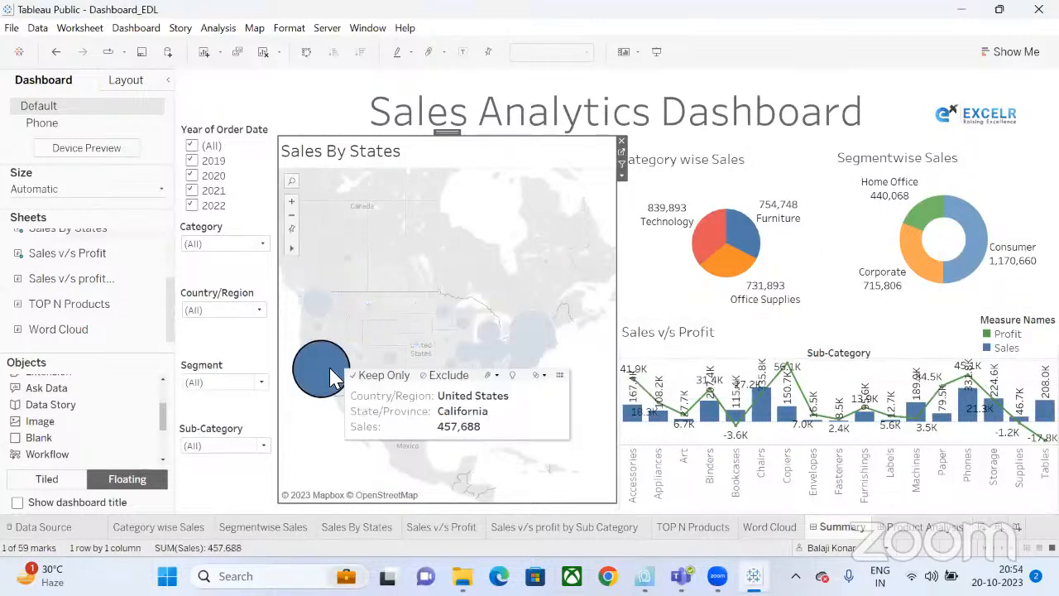
{"action": "left_click", "coordinate": [317, 302]}
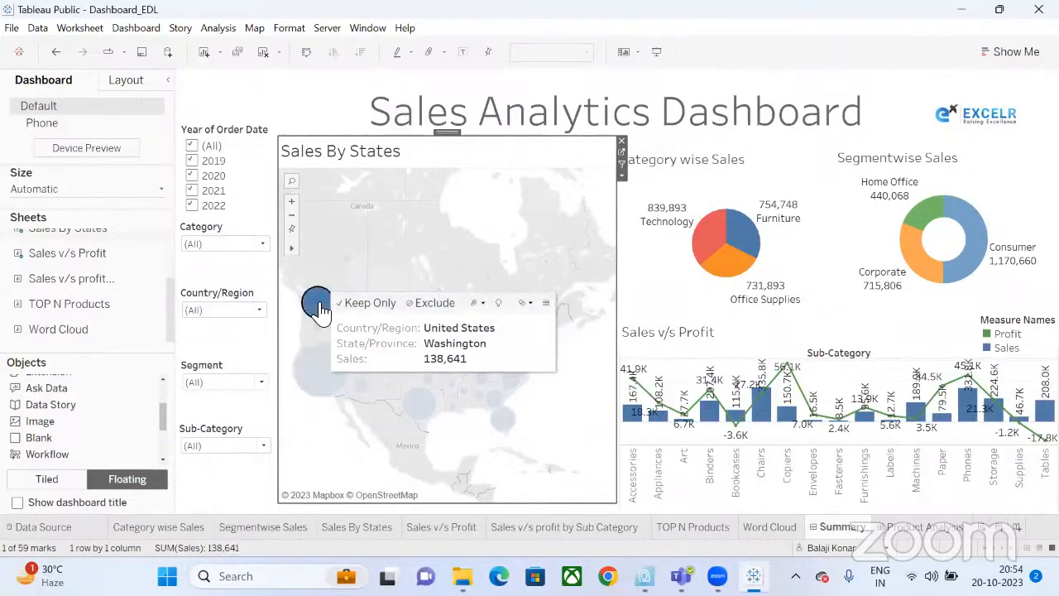
{"action": "mouse_move", "coordinate": [316, 302]}
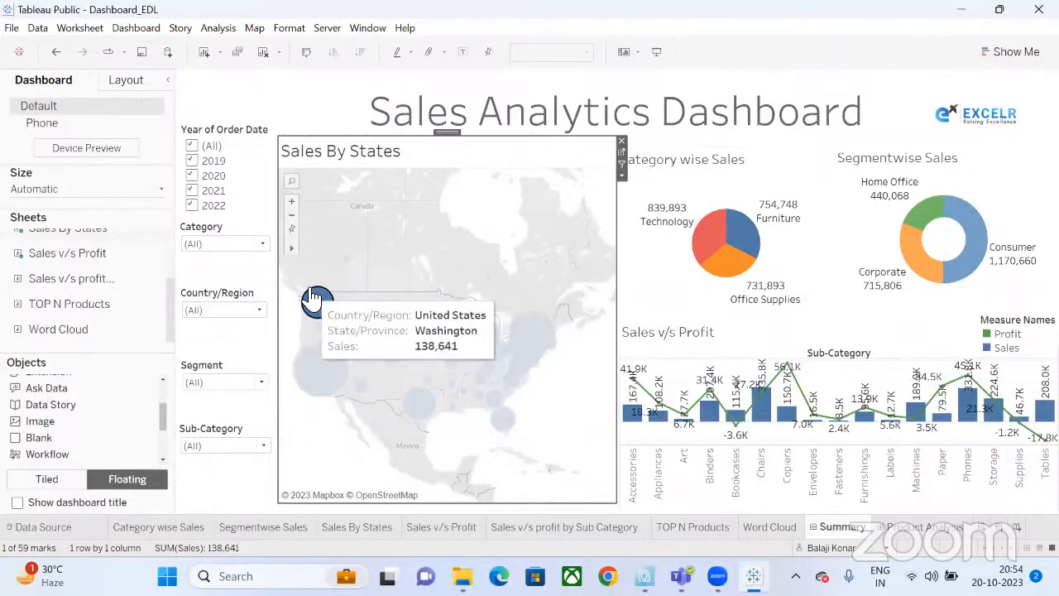
{"action": "left_click", "coordinate": [508, 194]}
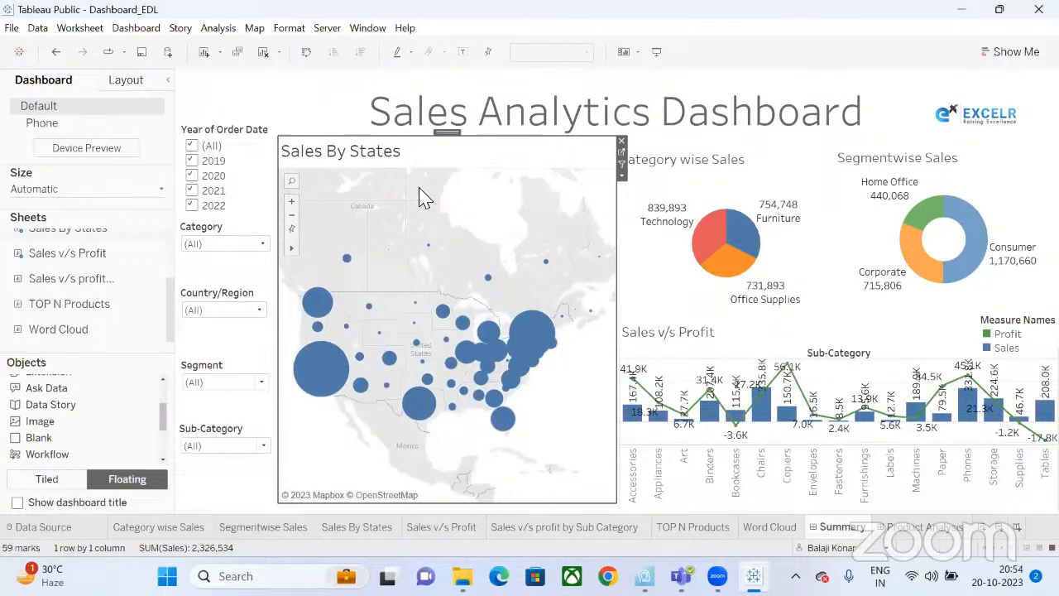
Show the Product Analysis dashboard with its scatter plot, TOP N Products bars and word cloud.
{"action": "left_click", "coordinate": [927, 526]}
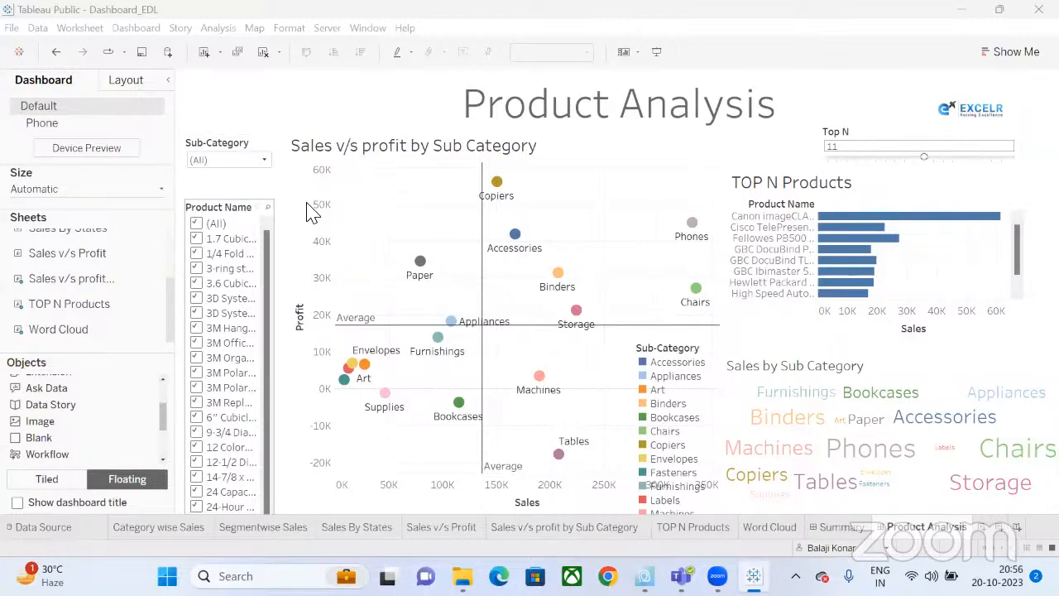
Go to the Sales By States worksheet and put Ship Mode on its Filters shelf.
{"action": "left_click", "coordinate": [778, 528]}
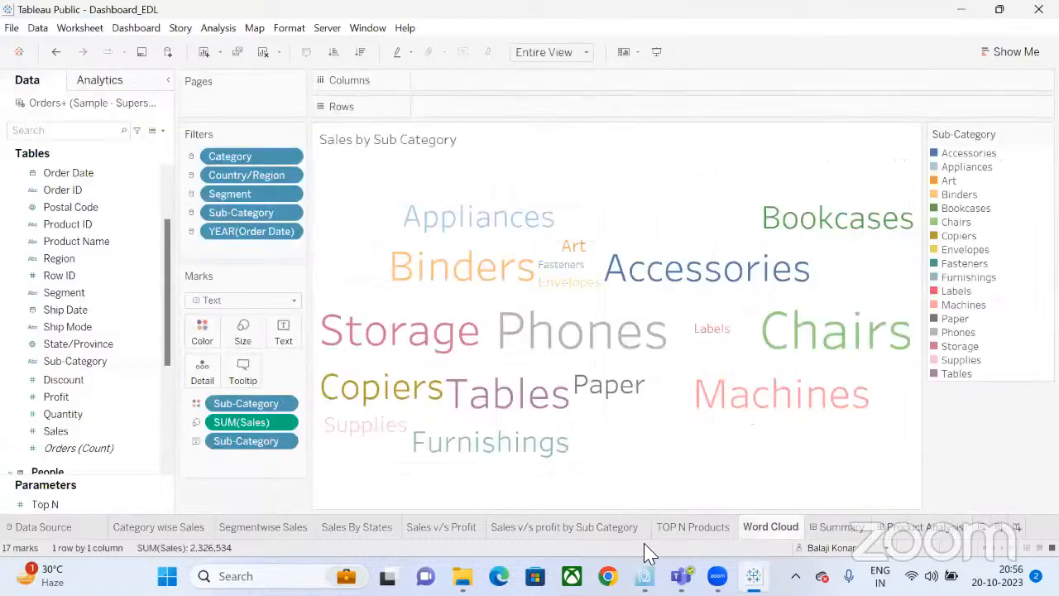
{"action": "left_click", "coordinate": [387, 534]}
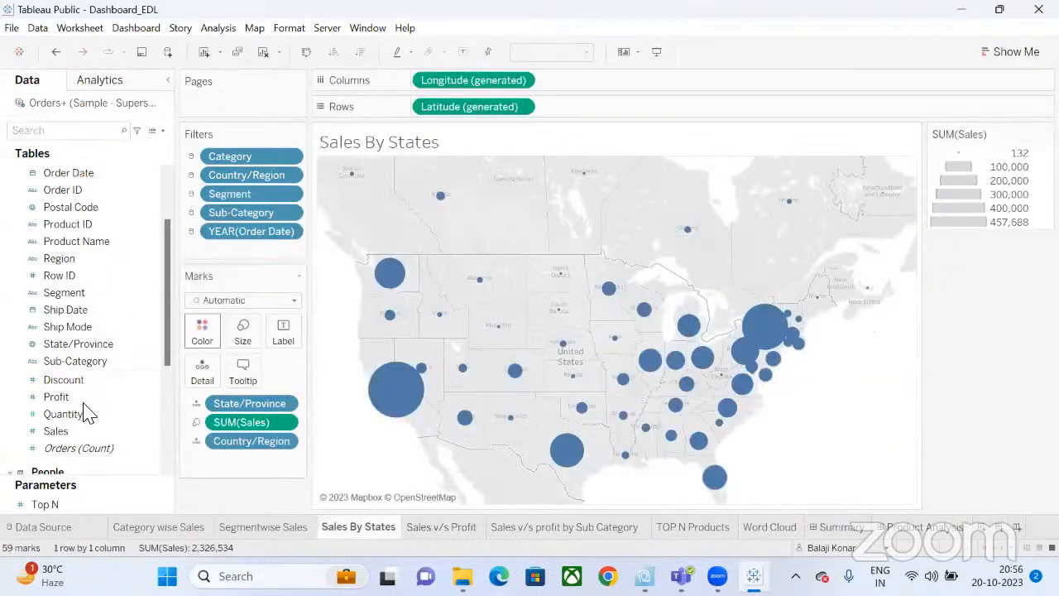
{"action": "left_click_drag", "start_coordinate": [80, 327], "coordinate": [273, 245]}
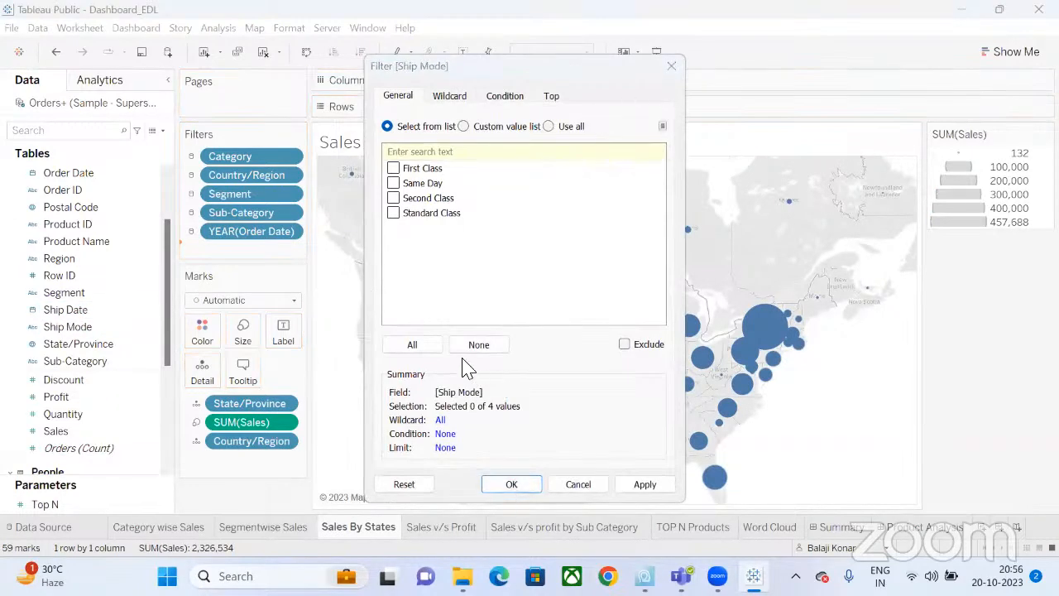
Include all four ship modes and apply the Ship Mode filter to all worksheets using this data source.
{"action": "left_click", "coordinate": [422, 350]}
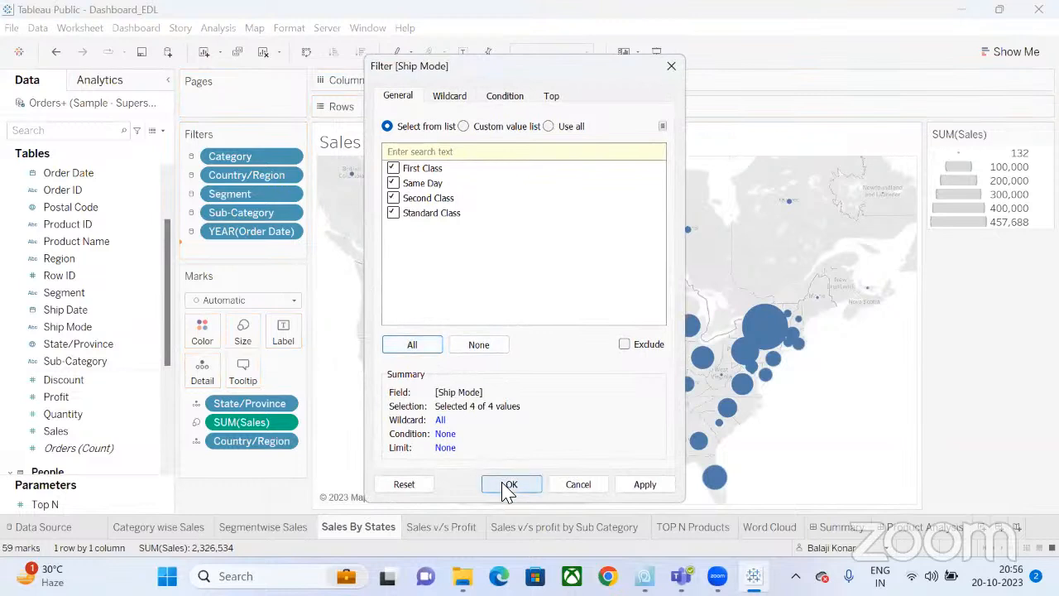
{"action": "key", "text": "Return"}
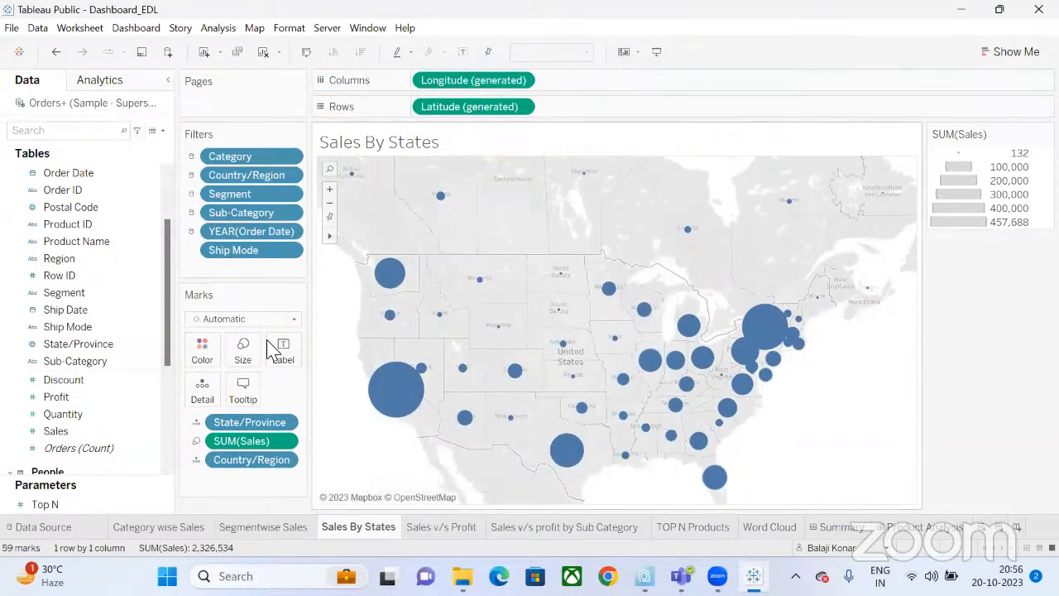
{"action": "left_click", "coordinate": [288, 250]}
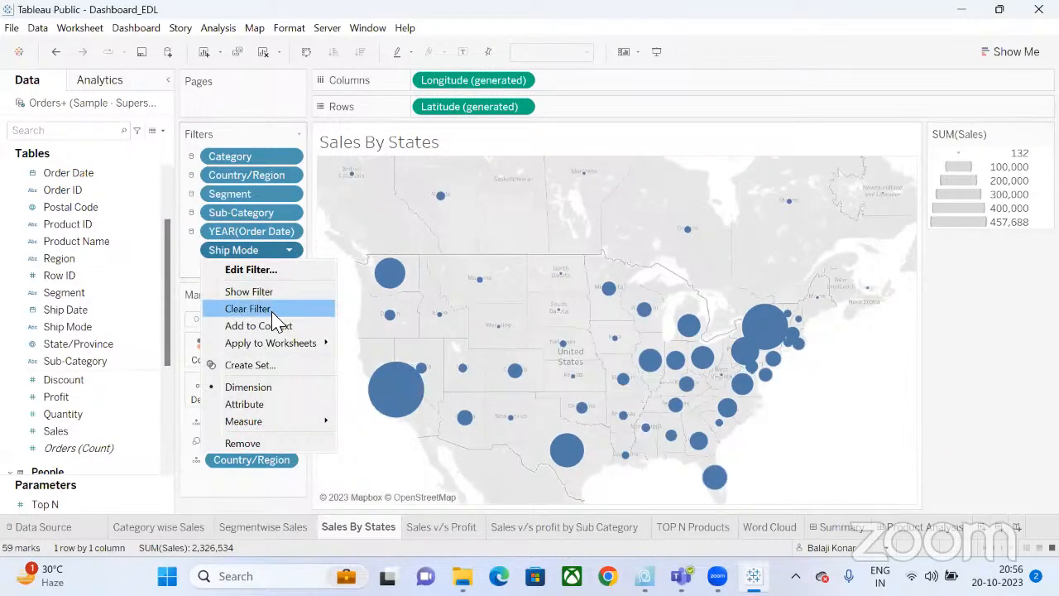
{"action": "mouse_move", "coordinate": [278, 342]}
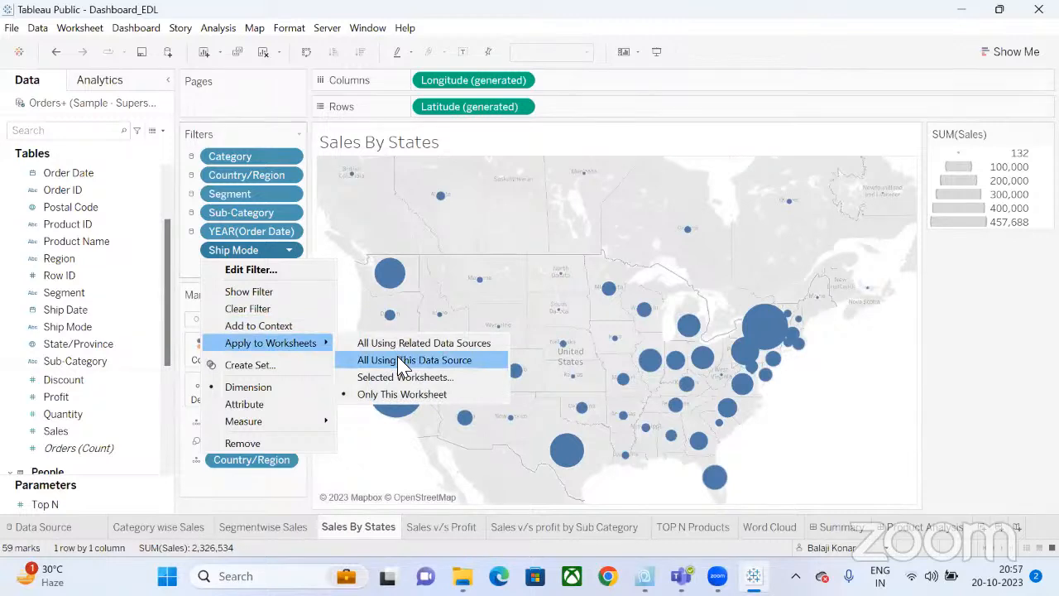
{"action": "left_click", "coordinate": [401, 363]}
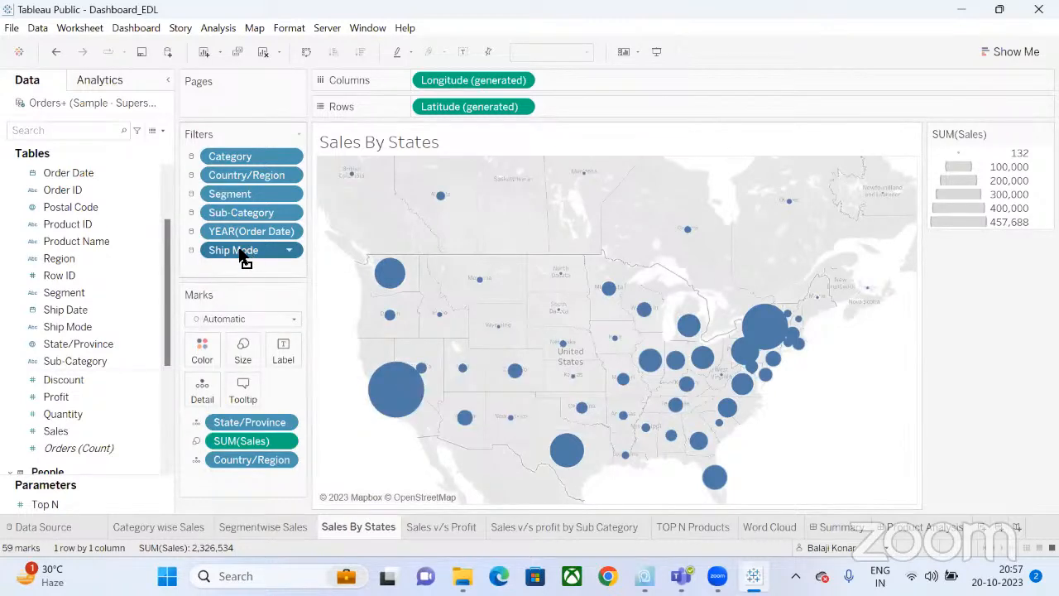
{"action": "left_click_drag", "start_coordinate": [241, 251], "coordinate": [241, 253]}
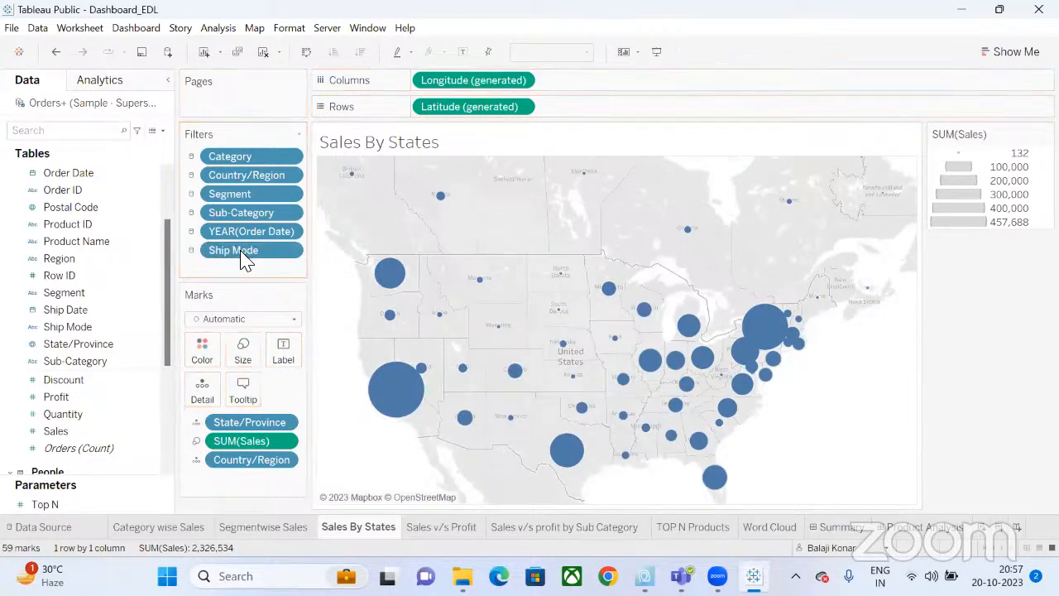
Take the Ship Mode filter off Sales By States, then return to the Product Analysis dashboard.
{"action": "left_click_drag", "start_coordinate": [242, 258], "coordinate": [184, 190]}
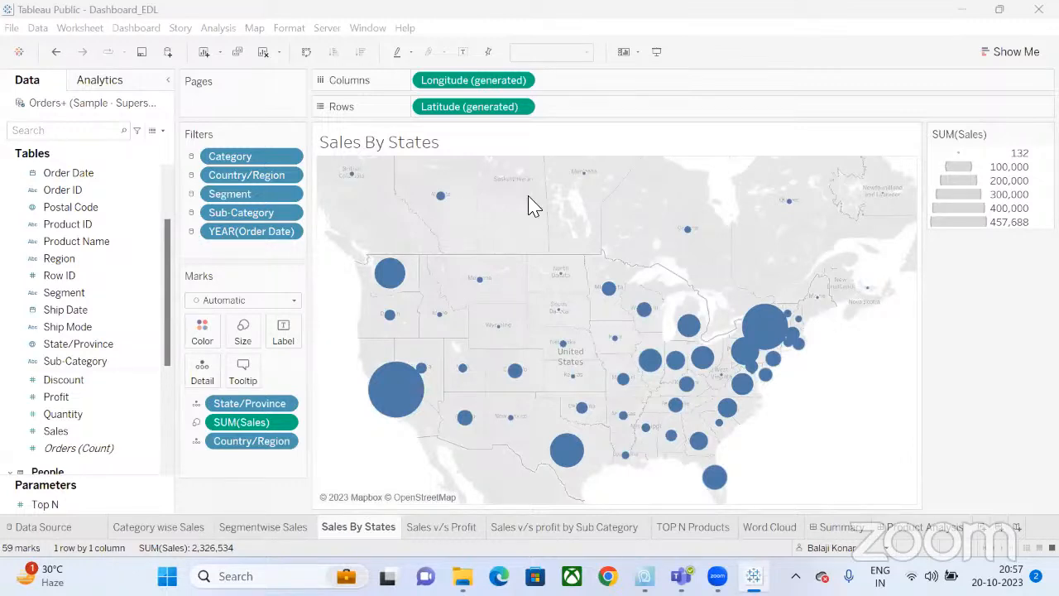
{"action": "left_click", "coordinate": [848, 528]}
{"action": "left_click", "coordinate": [895, 531]}
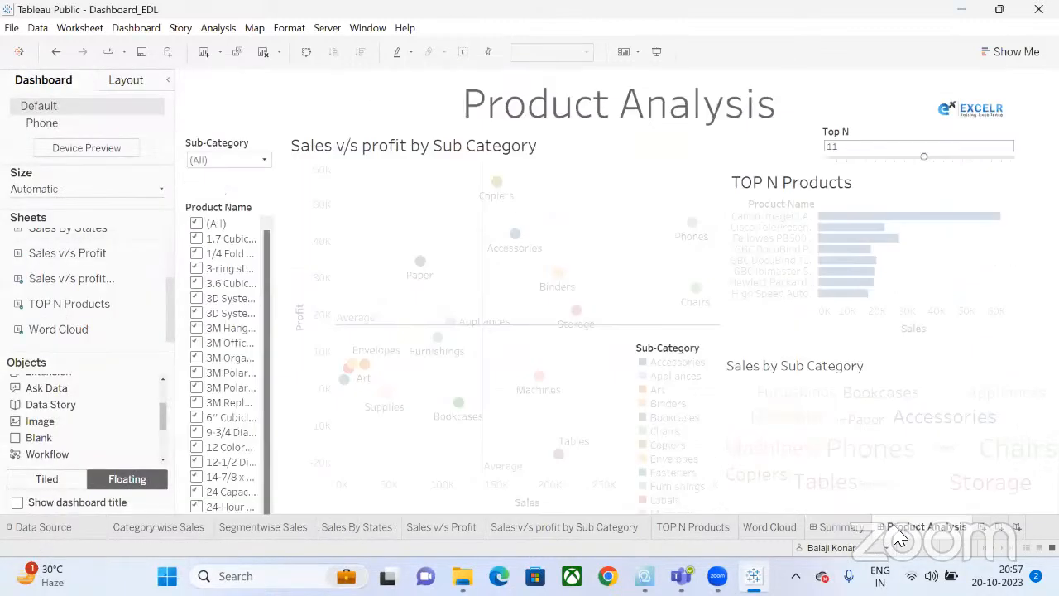